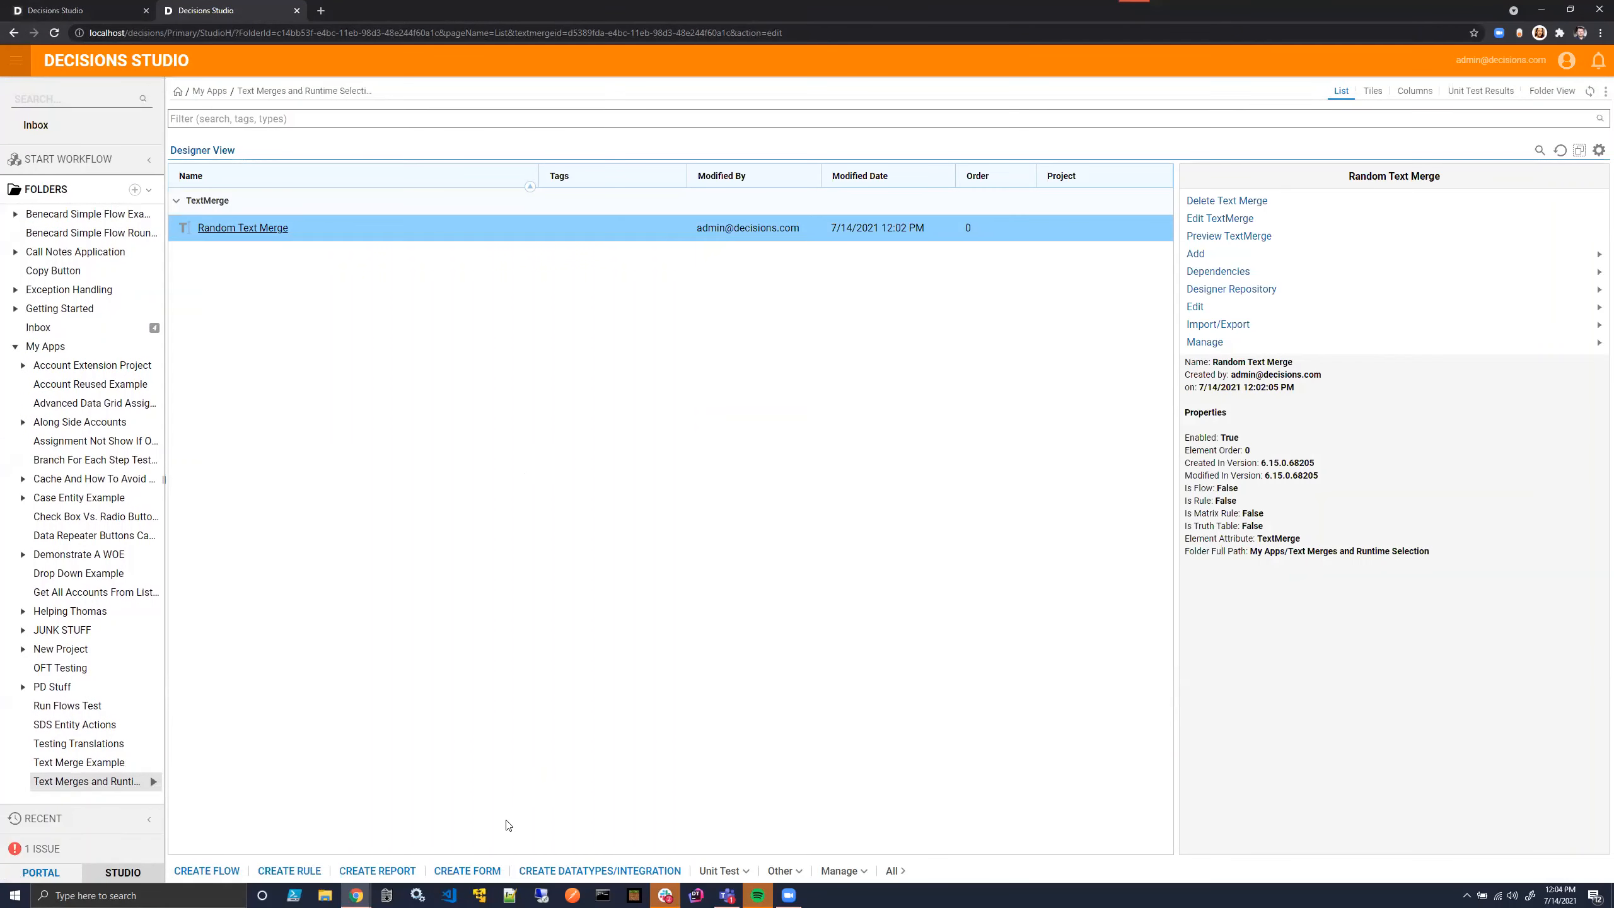
# - Create a new flow structure data type named MyExampleFlowStructure in the current folder
pyautogui.click(579, 880)
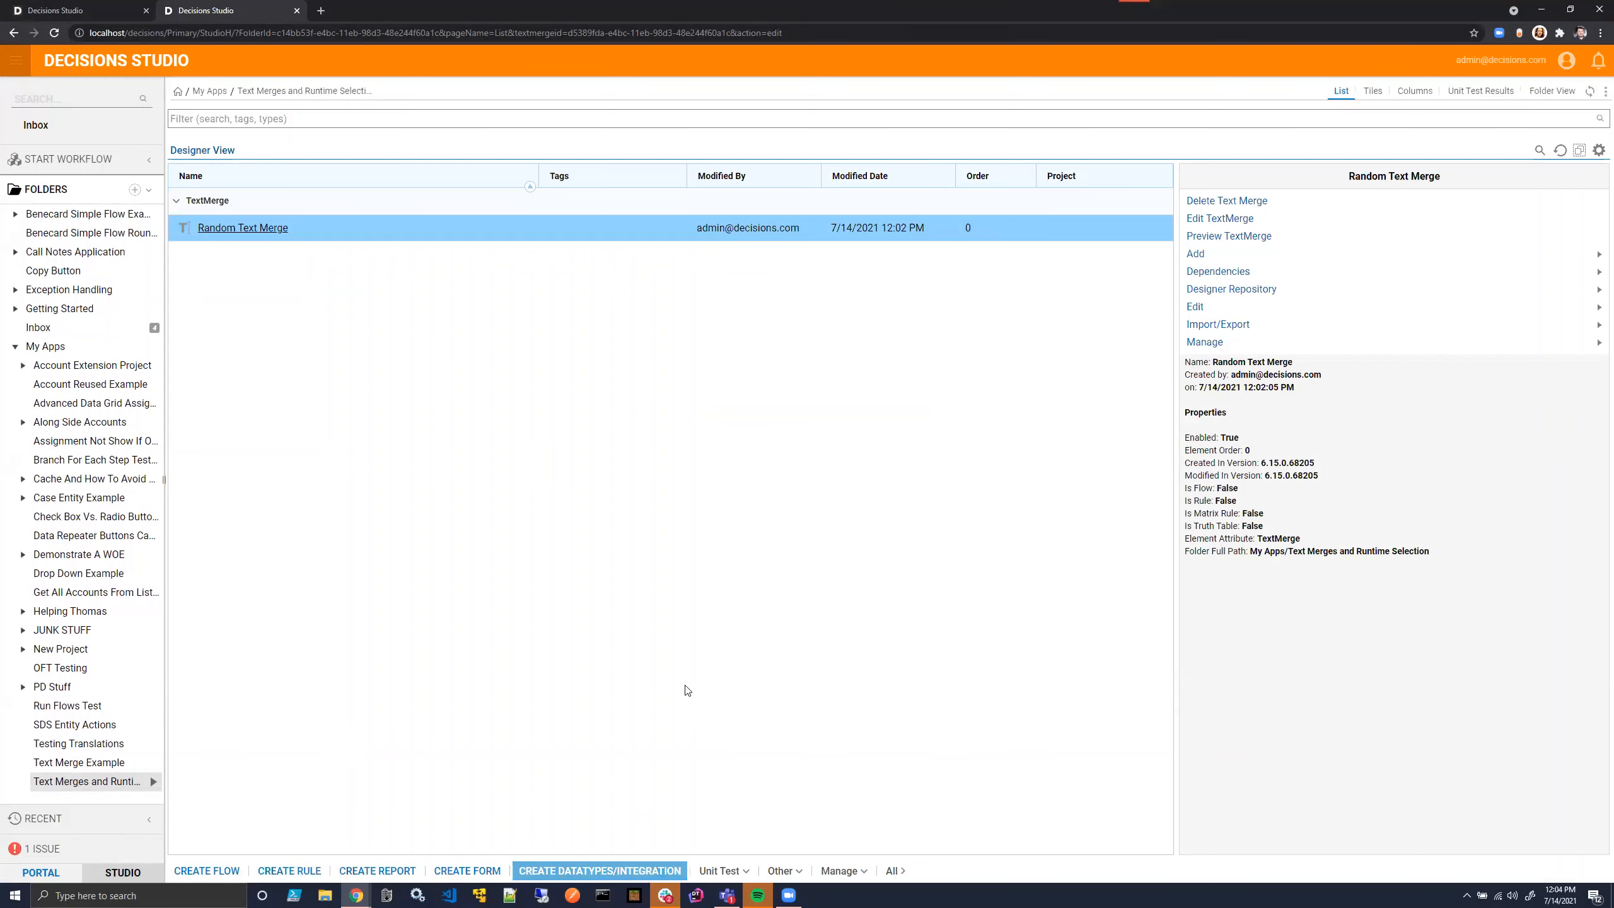
pyautogui.click(1049, 336)
pyautogui.click(1183, 696)
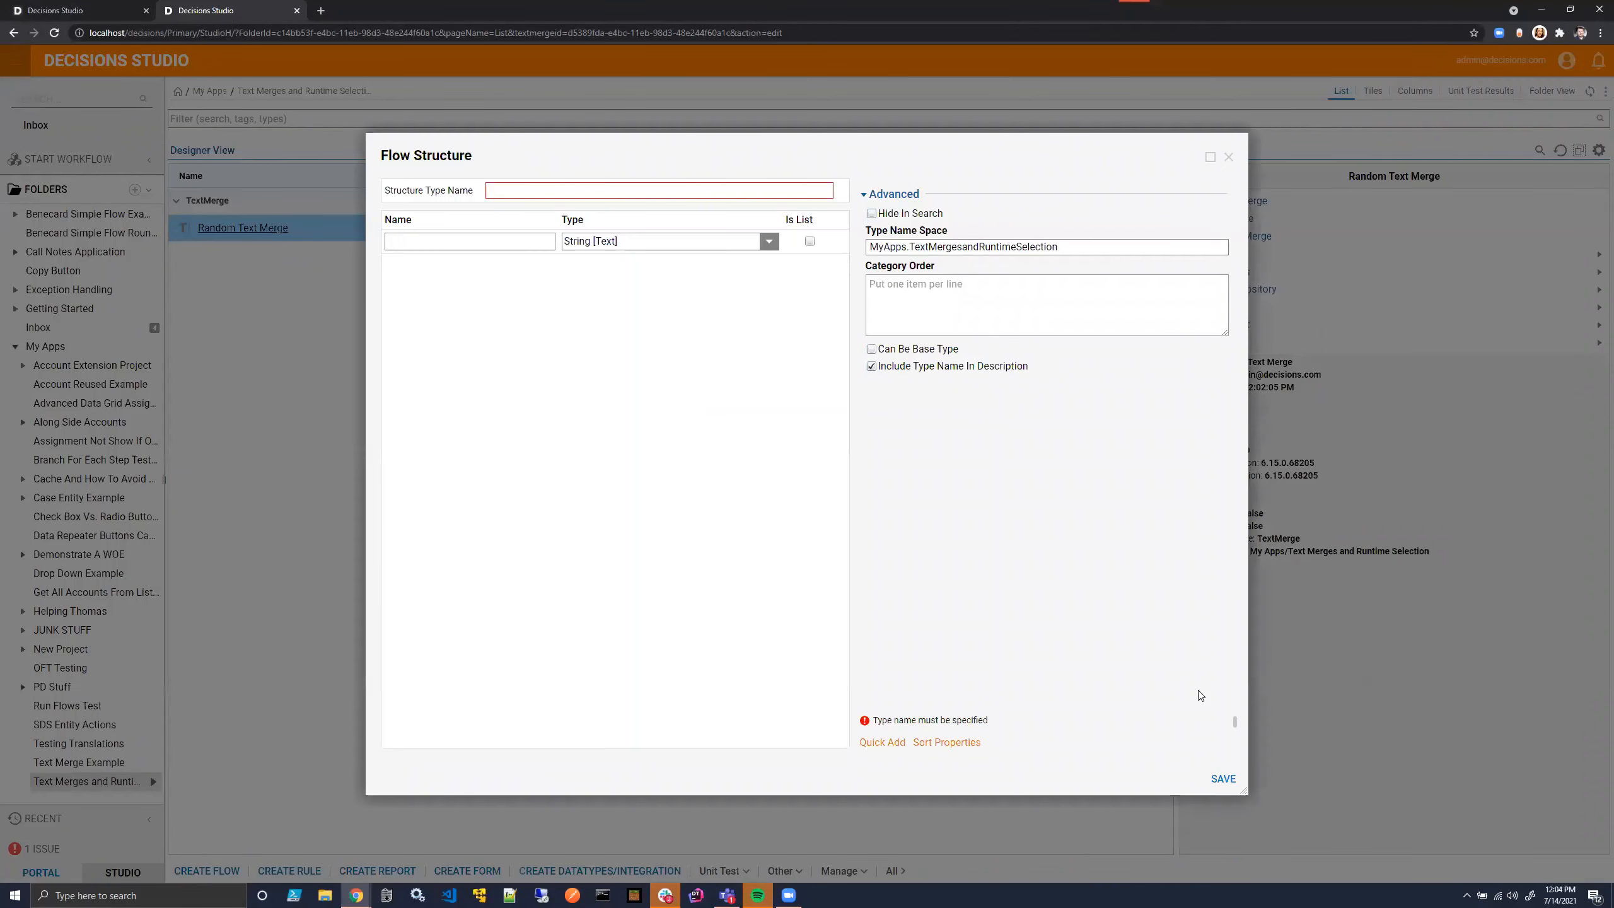
pyautogui.write('MyExampleFlow')
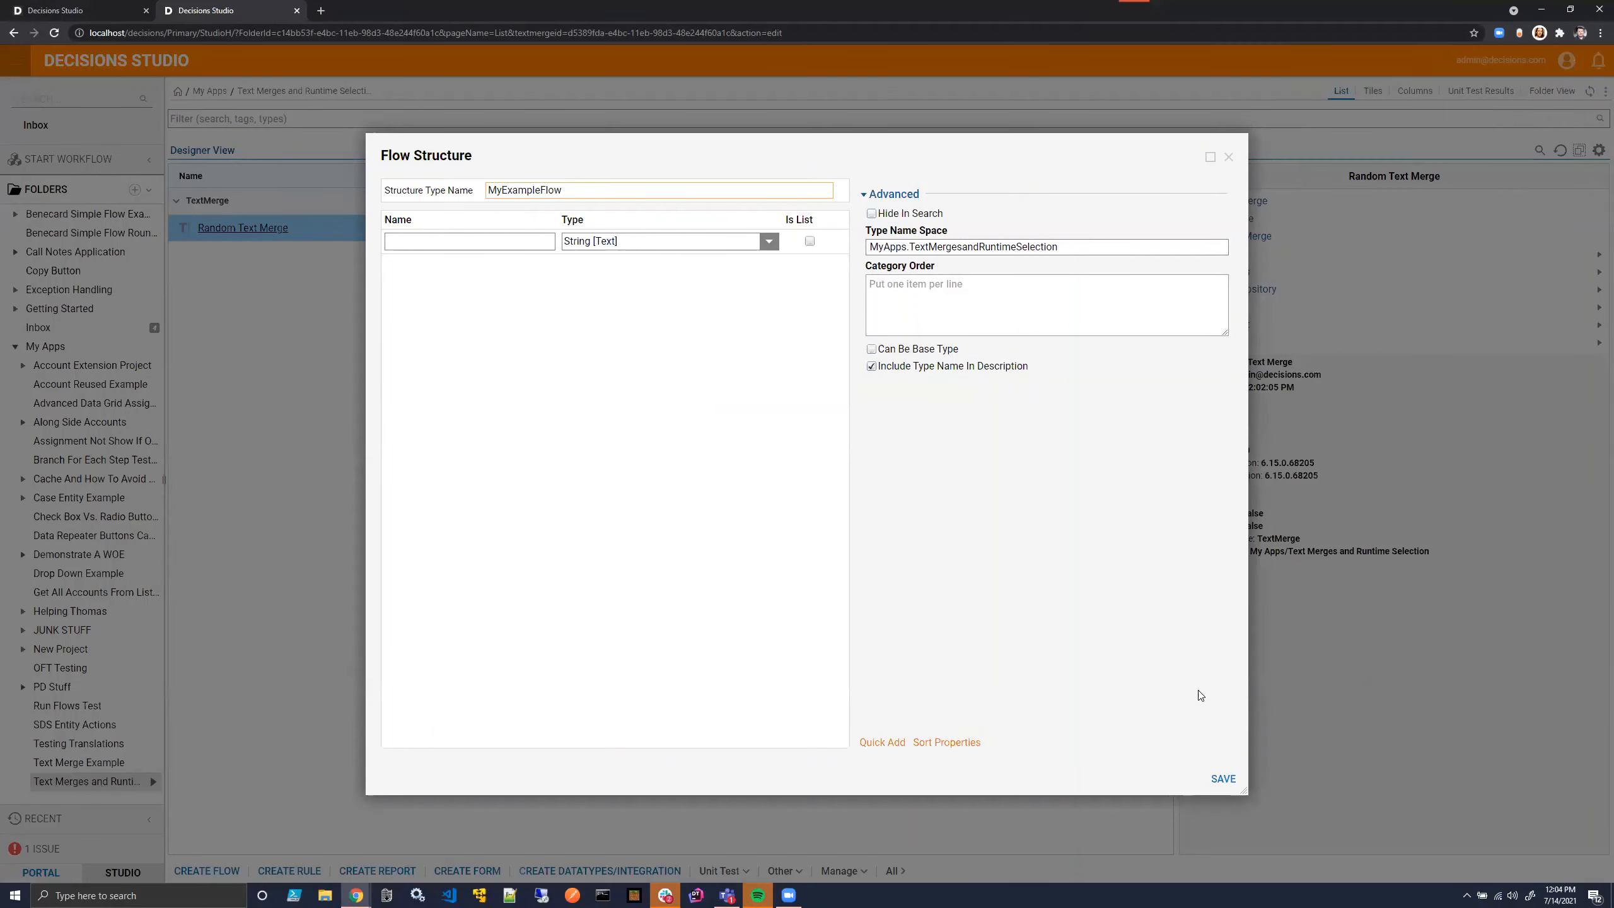
pyautogui.write('Structure')
# - Add two String fields named String1 and String2 to the flow structure
pyautogui.click(484, 241)
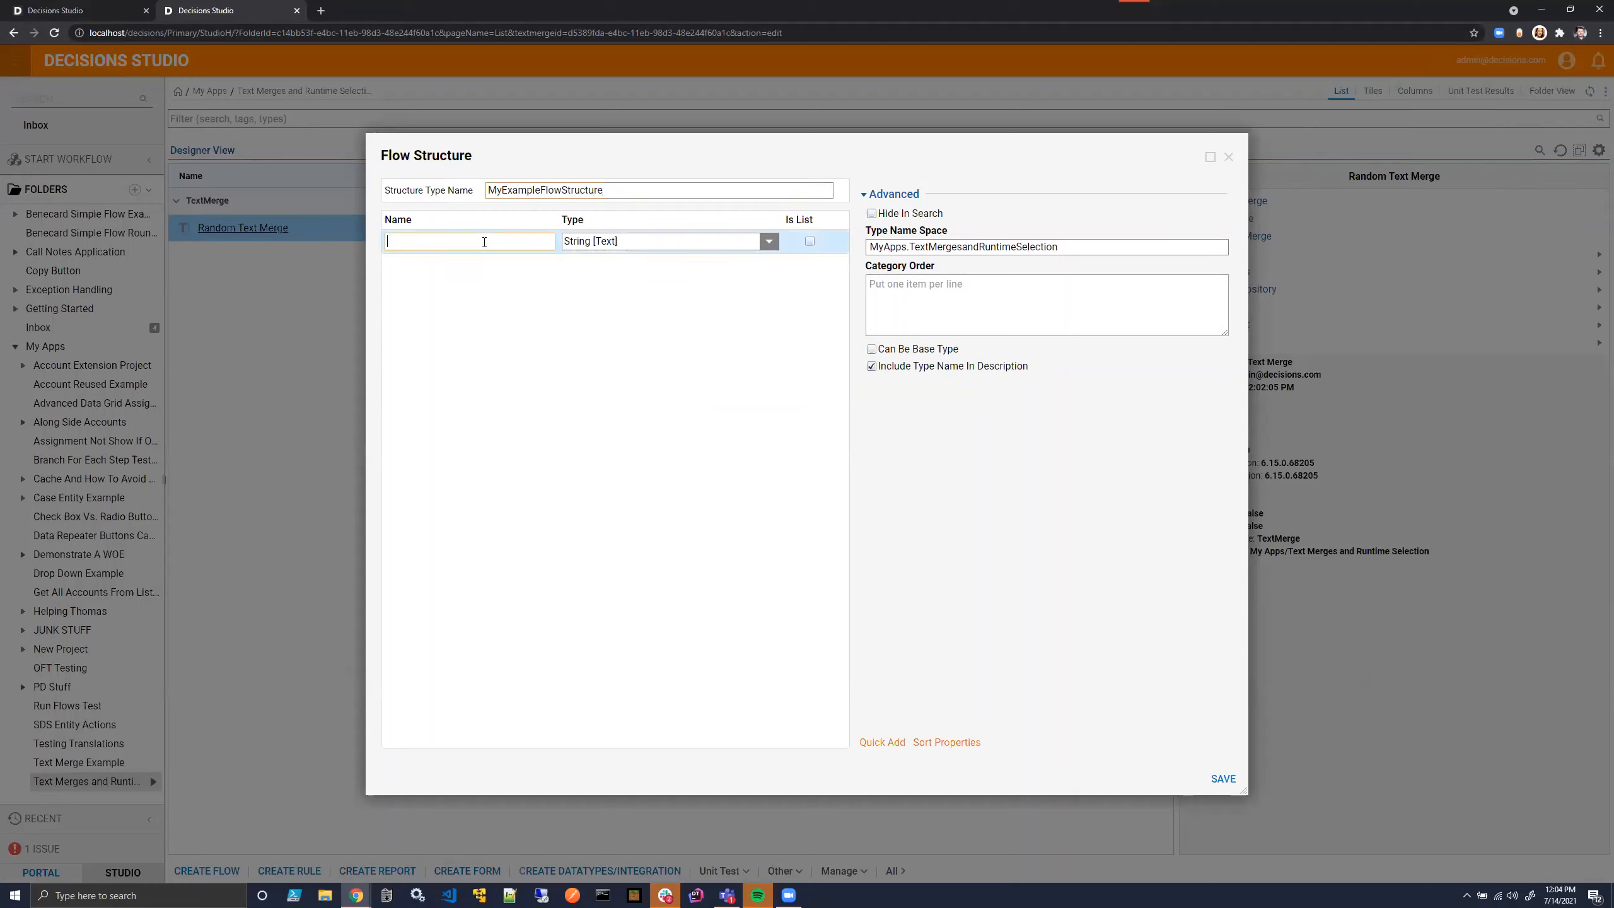
pyautogui.write('String1')
pyautogui.press('Return')
pyautogui.write('String')
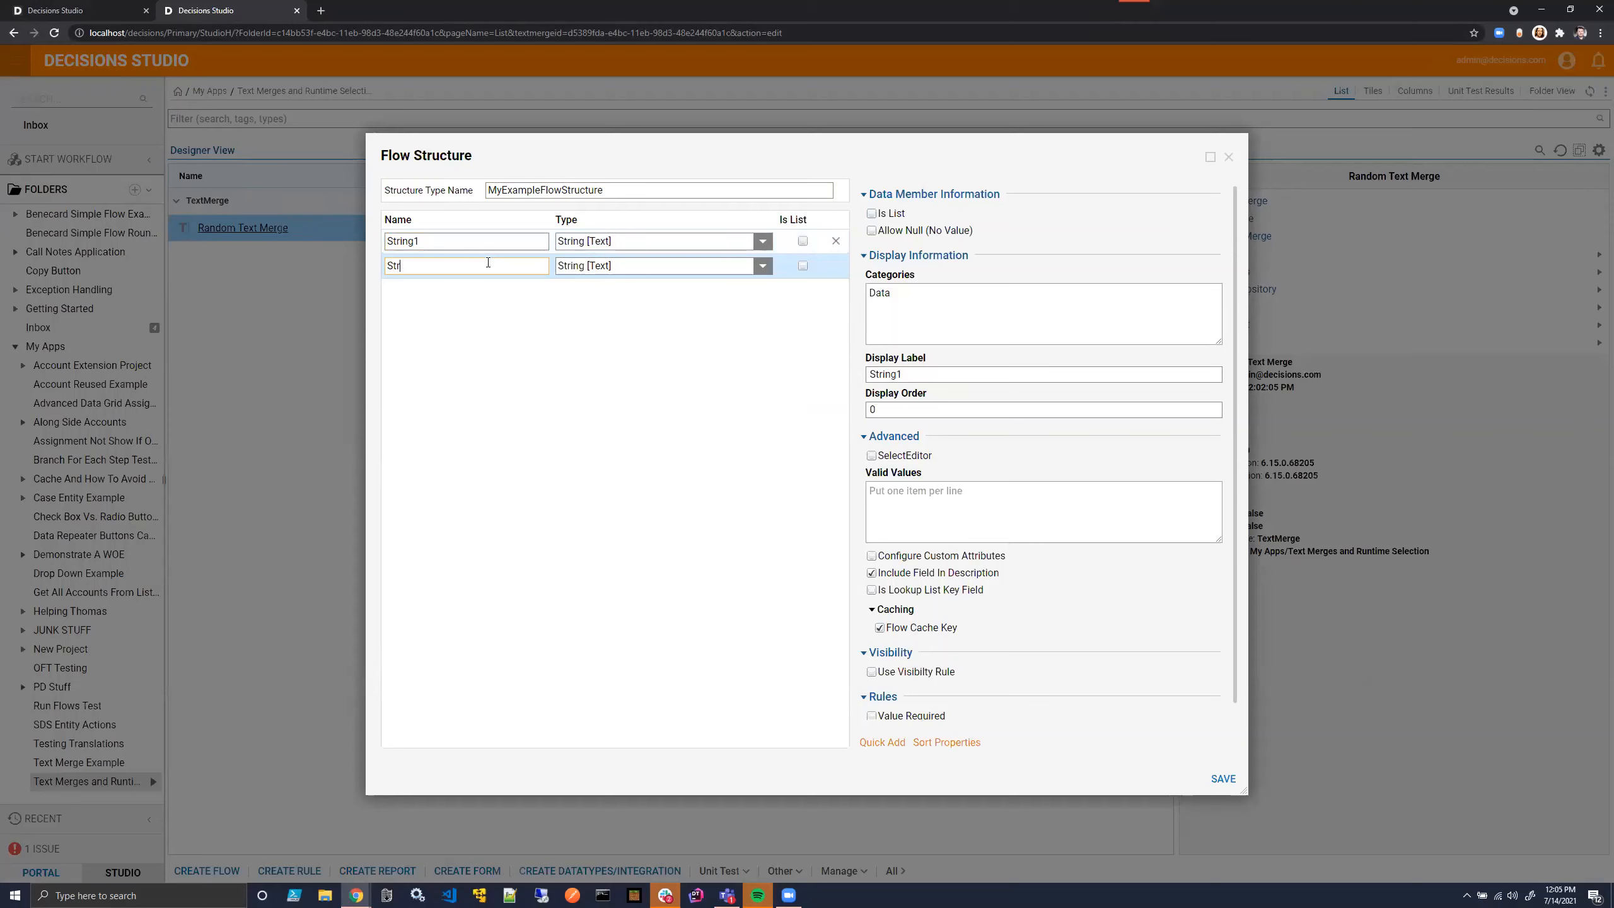
pyautogui.write('2')
pyautogui.press('Return')
# - Add a CurrentAccount field of the DecisionsFramework Account type and save the flow structure
pyautogui.write('Cur')
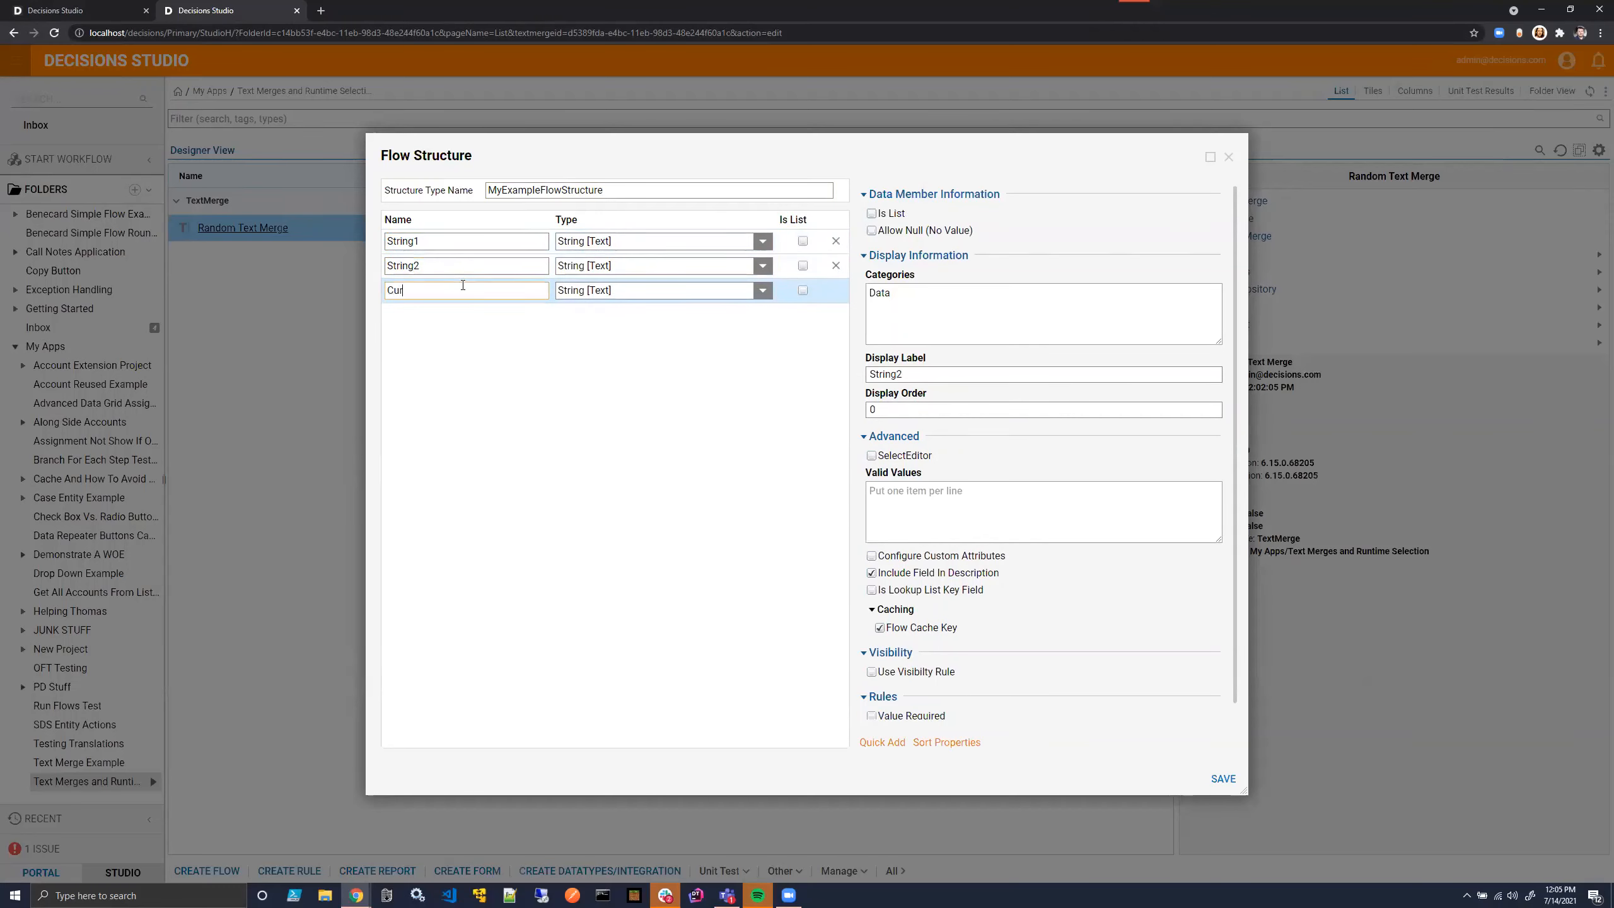
pyautogui.write('rentAccount')
pyautogui.click(762, 290)
pyautogui.click(599, 525)
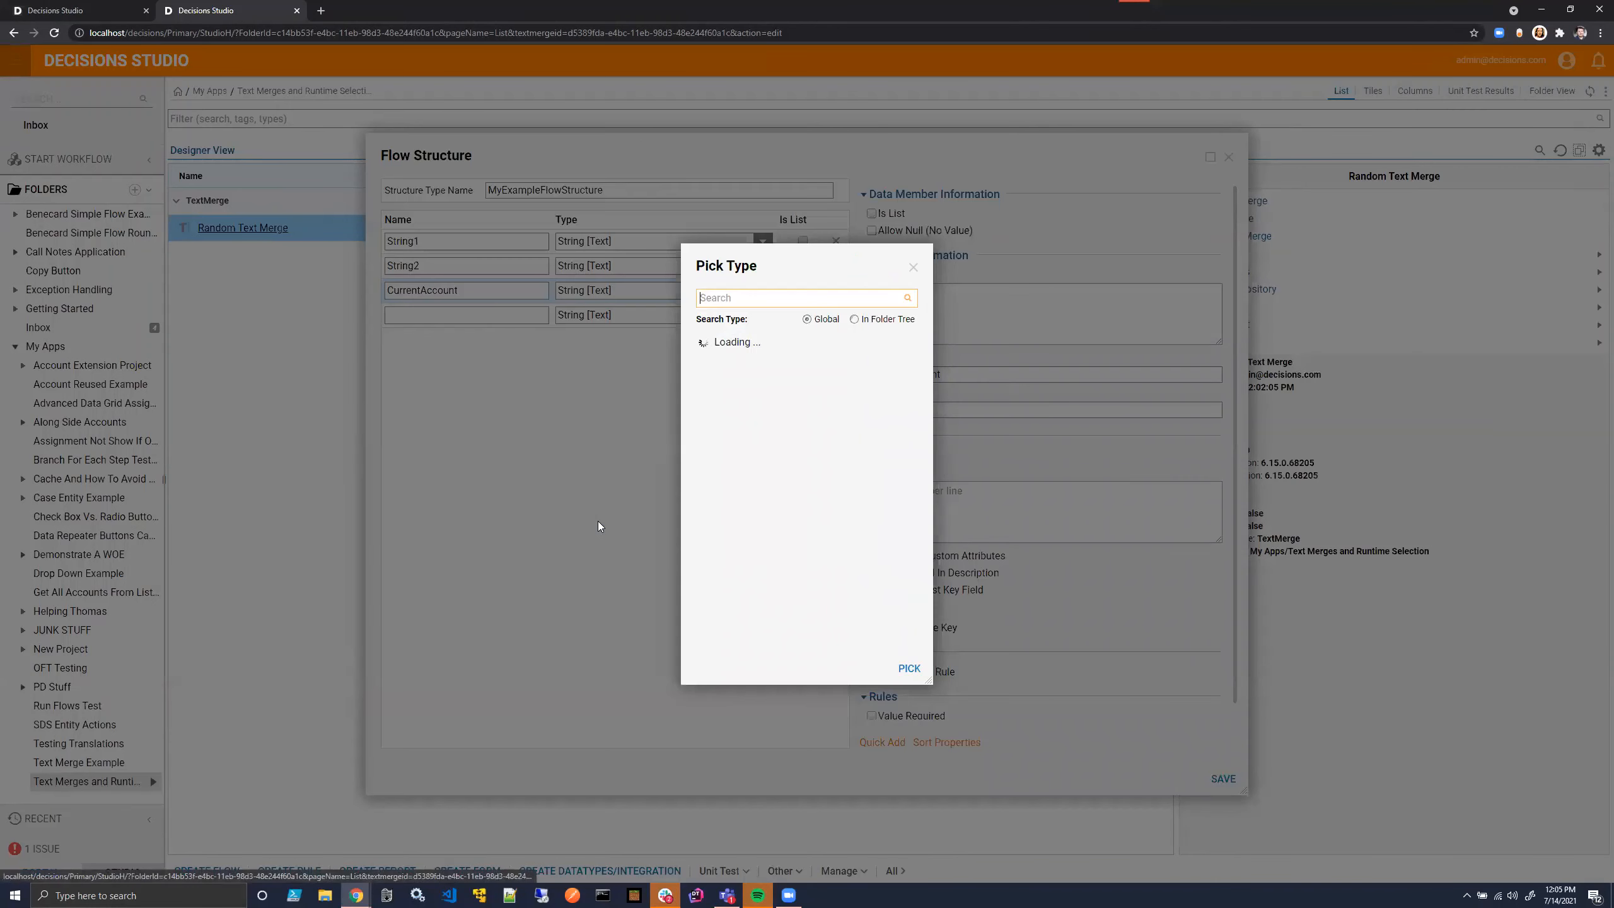
pyautogui.write('Account')
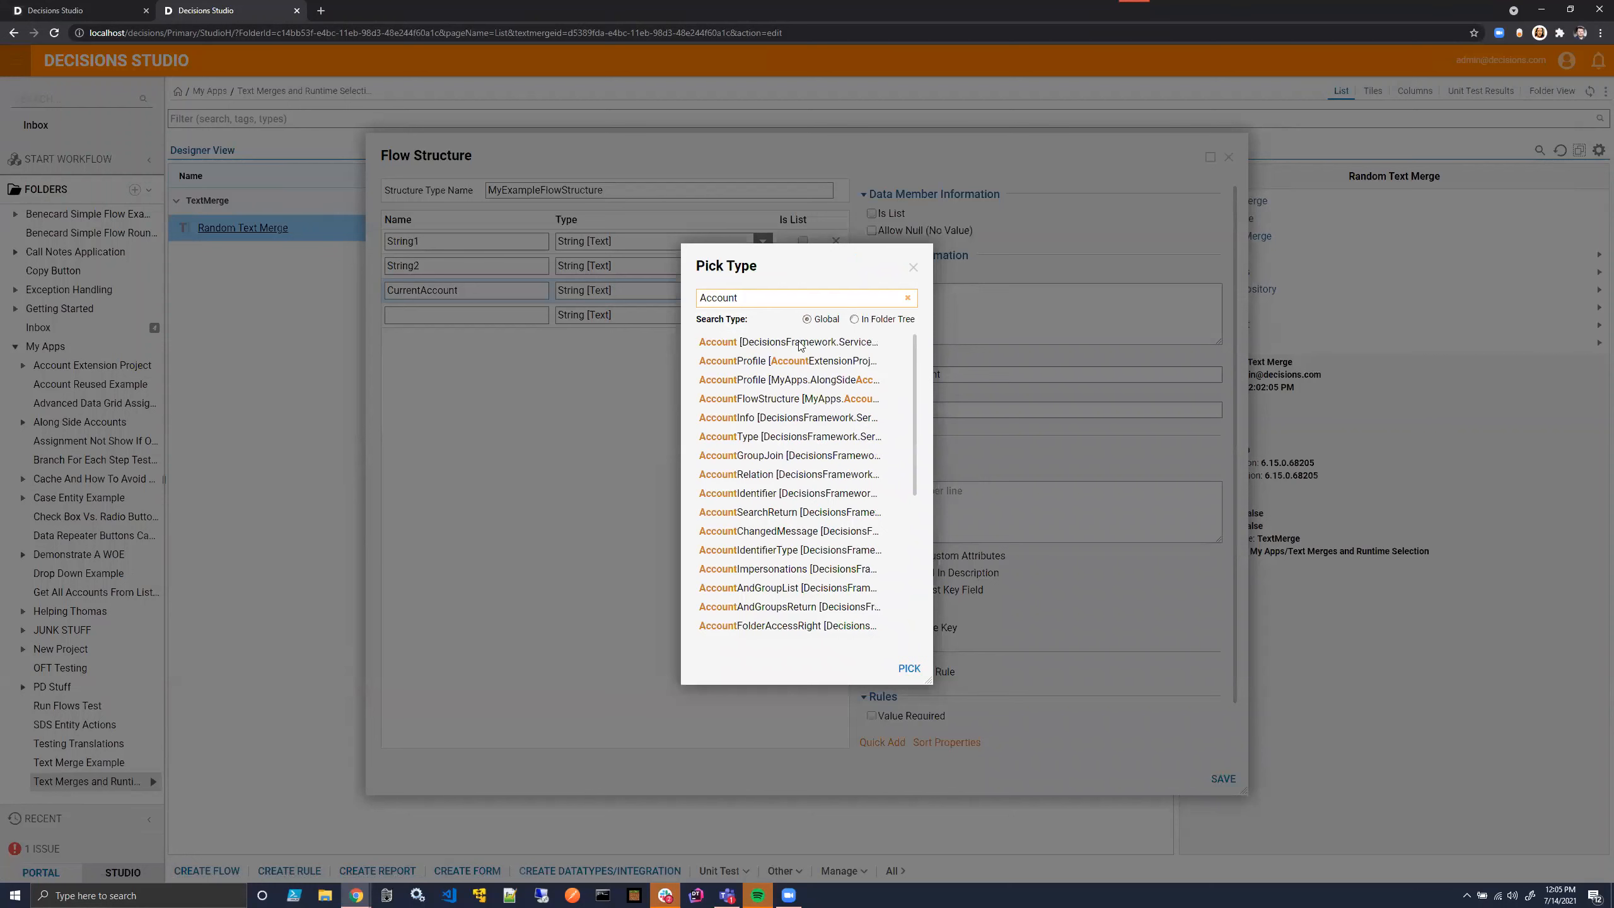
pyautogui.click(800, 345)
pyautogui.click(909, 668)
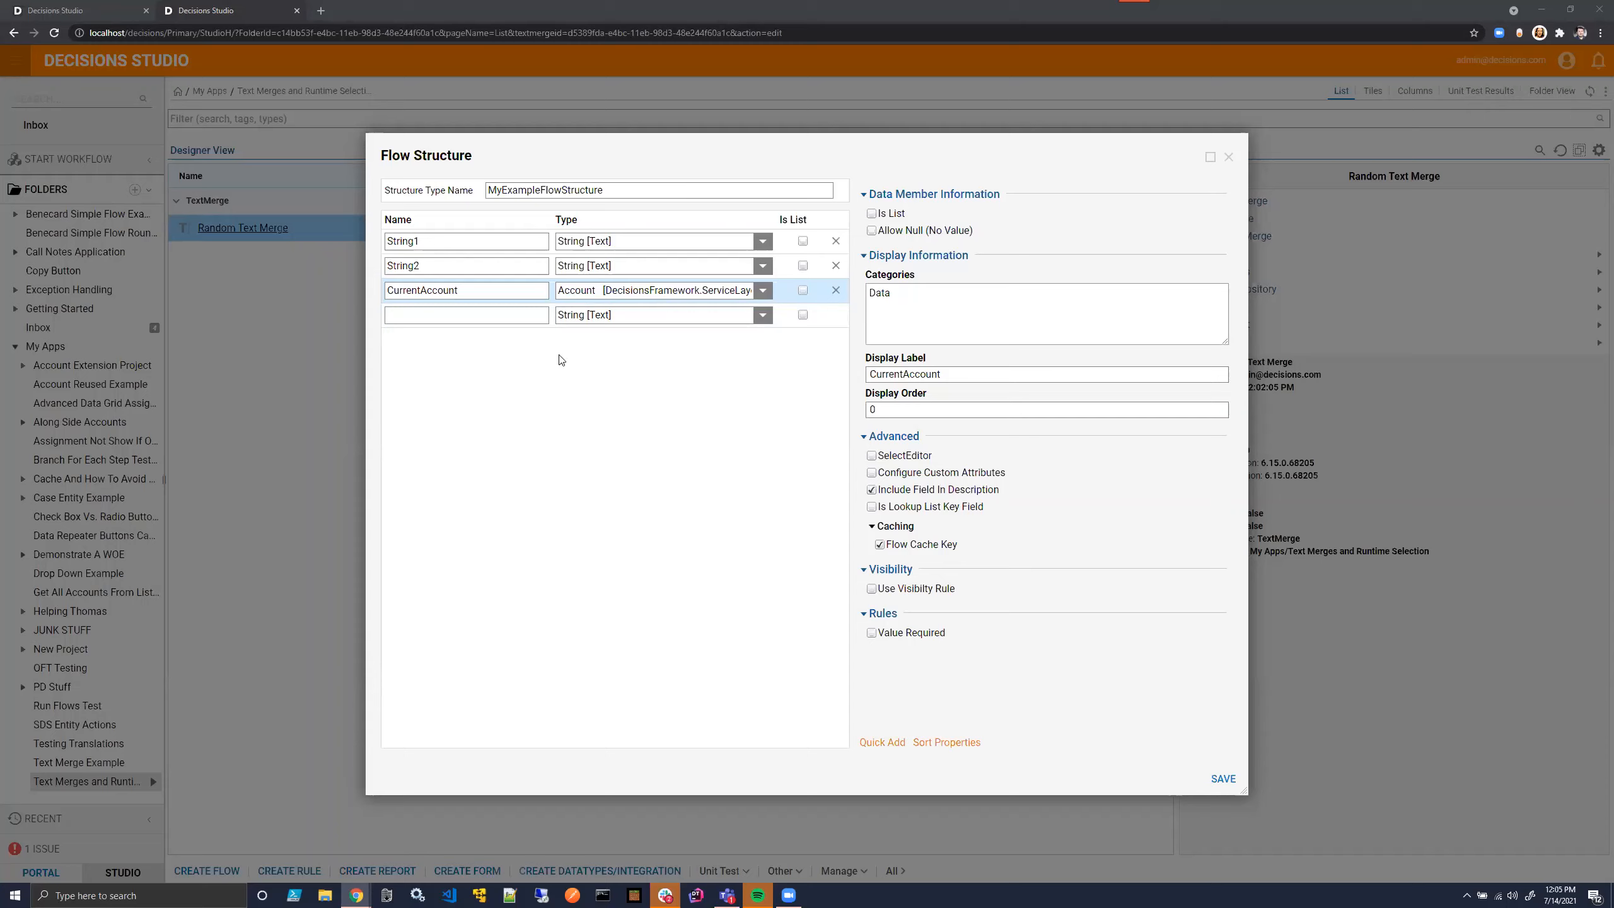
pyautogui.click(1223, 778)
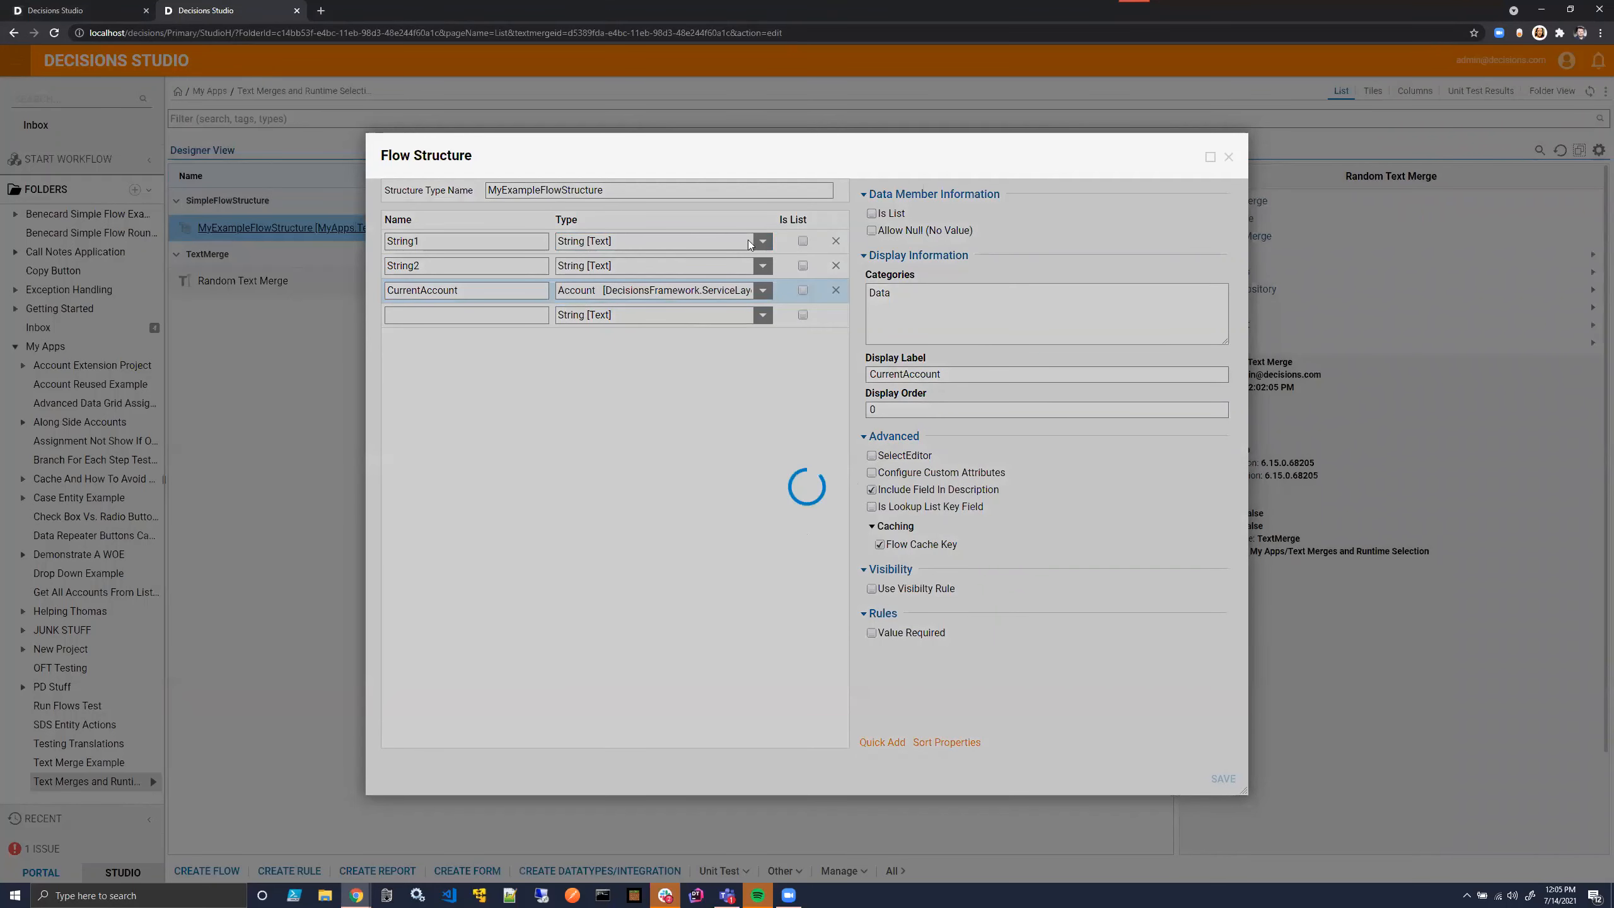
# - Return to the open Random Text Merge designer and dismiss its unfinished input data entry
pyautogui.click(70, 10)
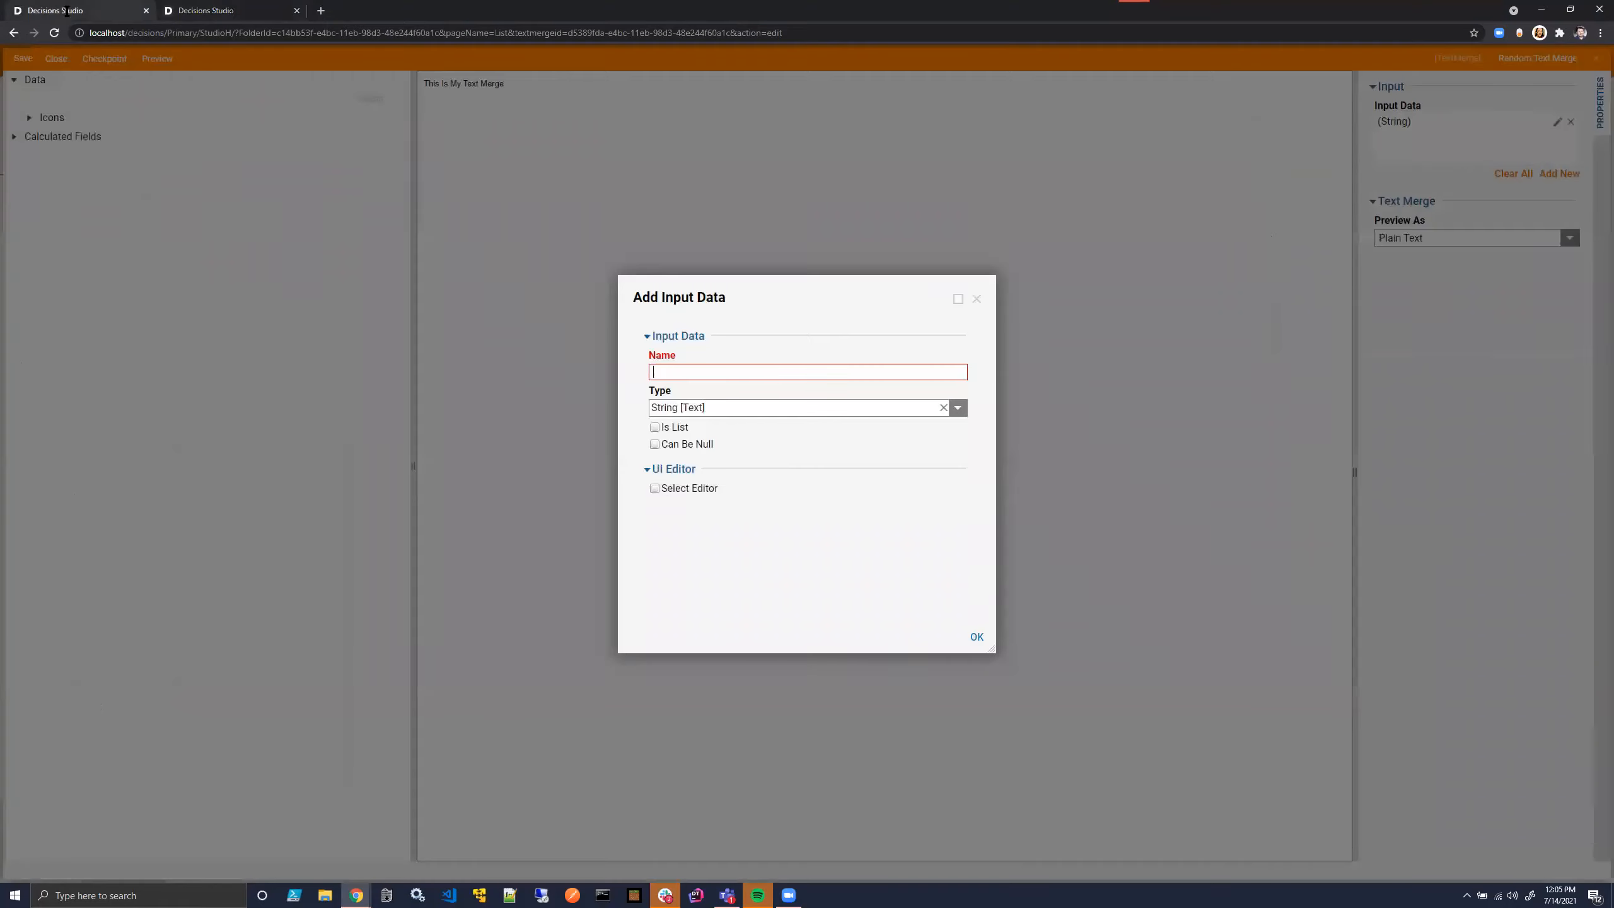
pyautogui.click(976, 298)
pyautogui.click(1559, 173)
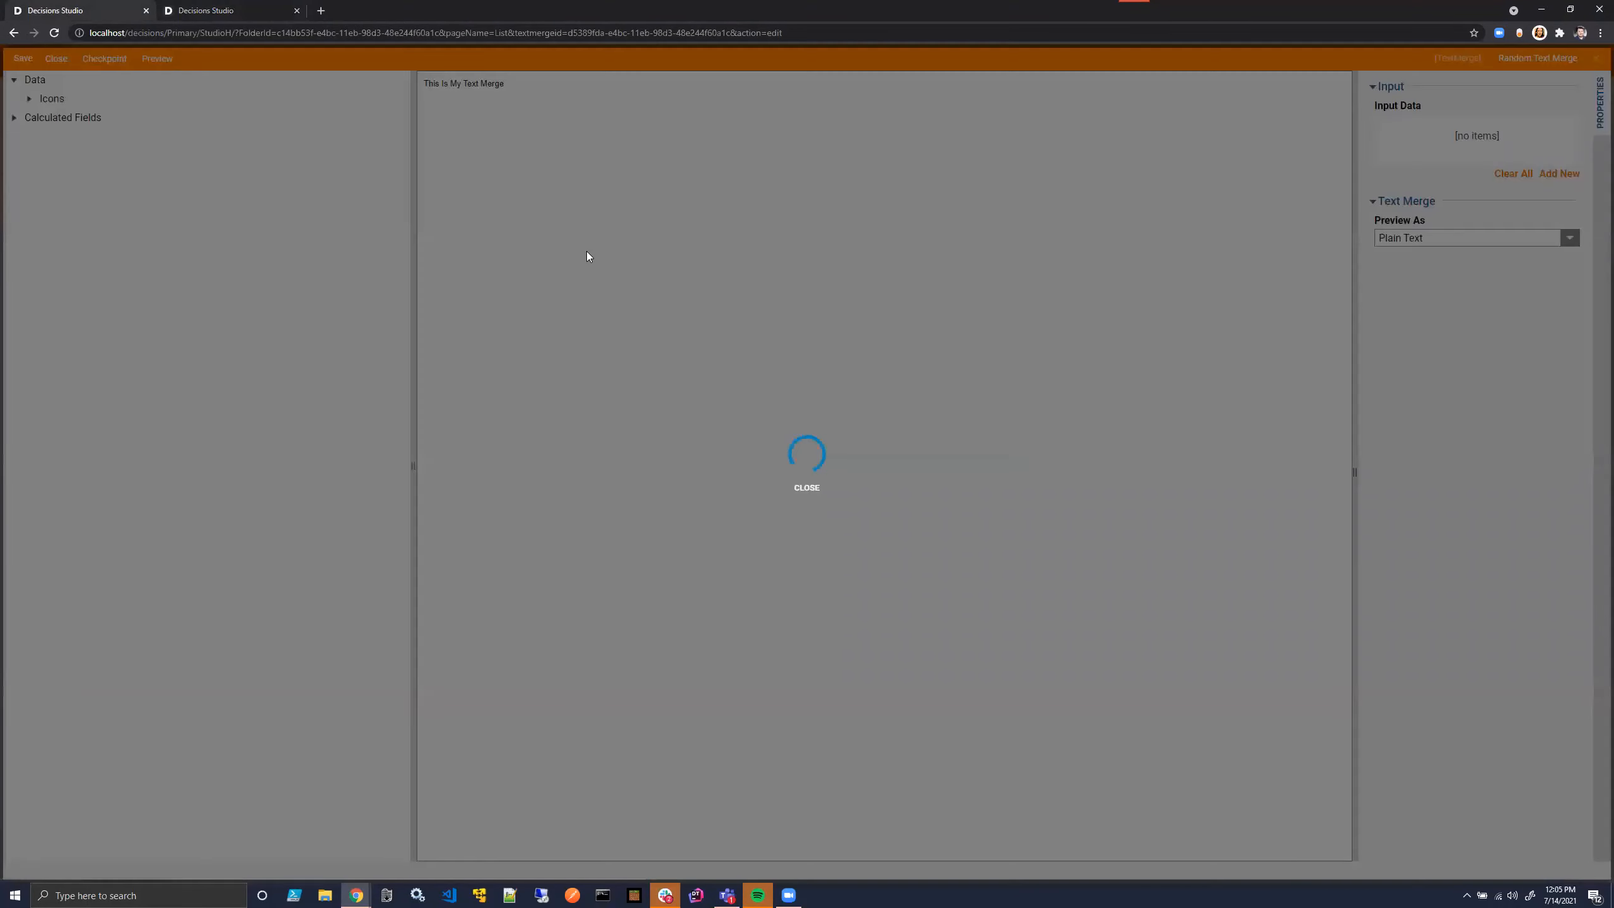
pyautogui.click(804, 484)
pyautogui.click(210, 11)
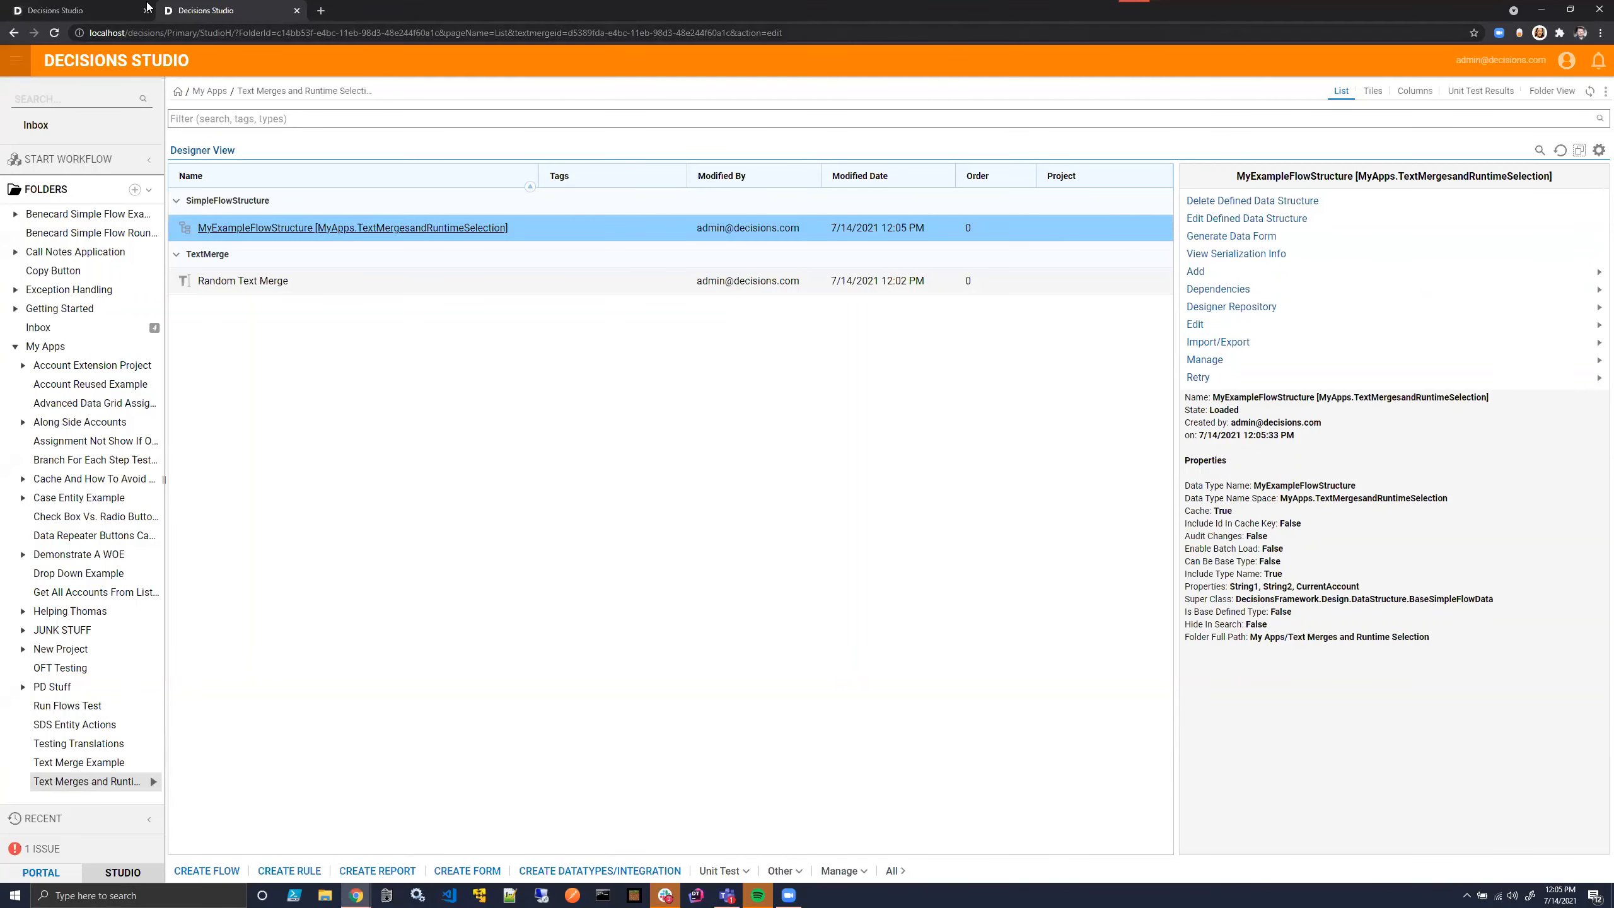
pyautogui.click(90, 14)
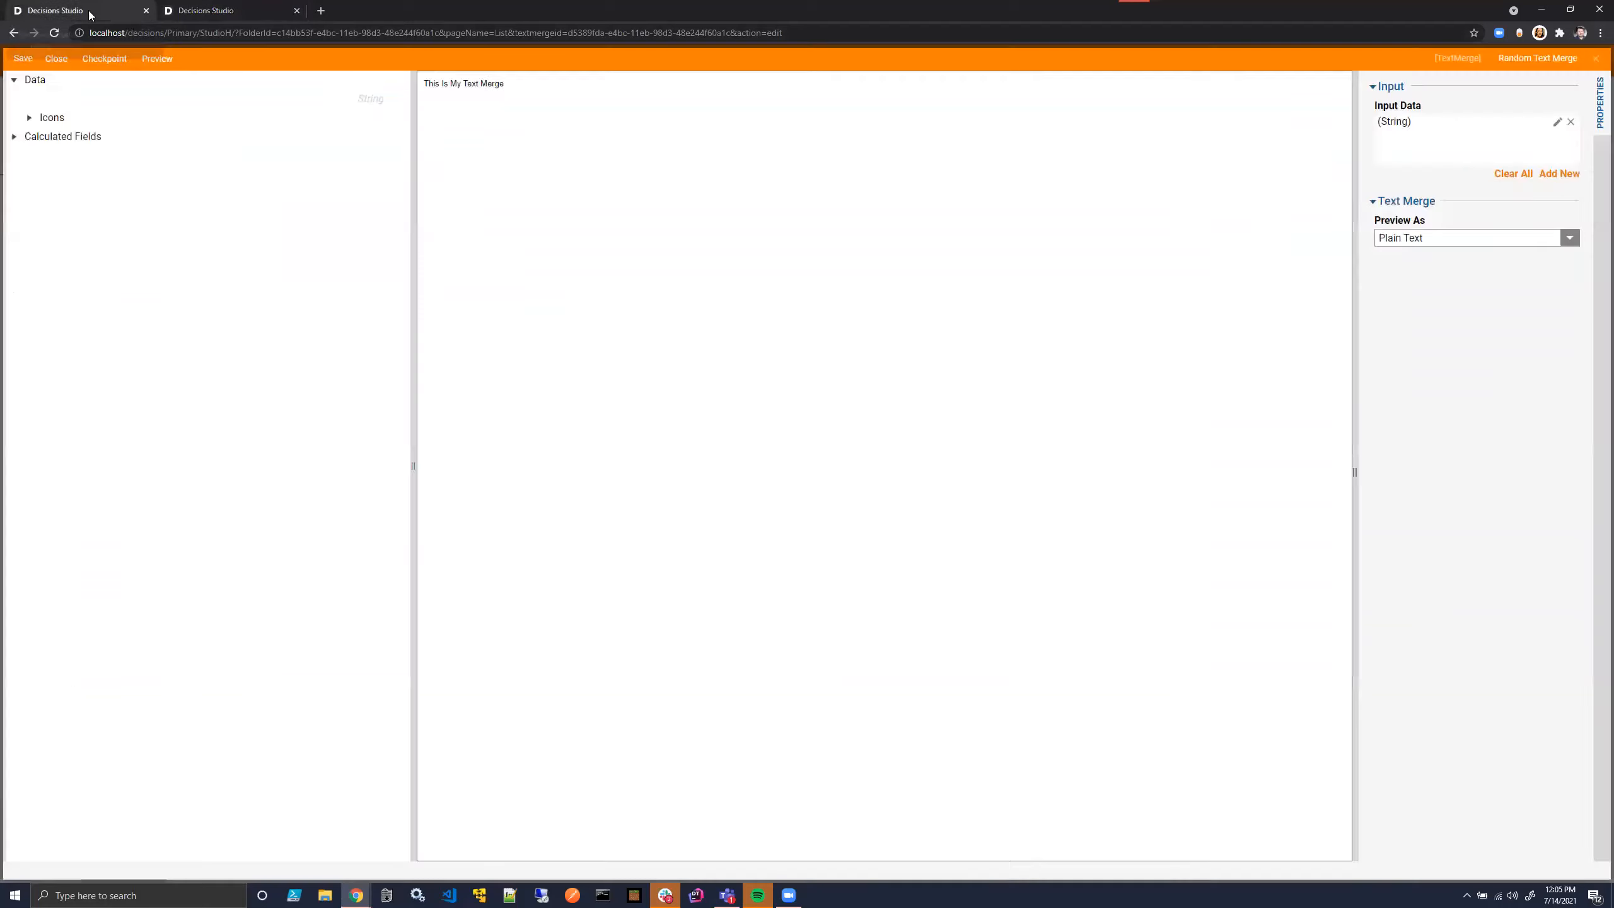
# - Add an input named MyData of type MyExampleFlowStructure to the text merge
pyautogui.click(1566, 173)
pyautogui.click(957, 407)
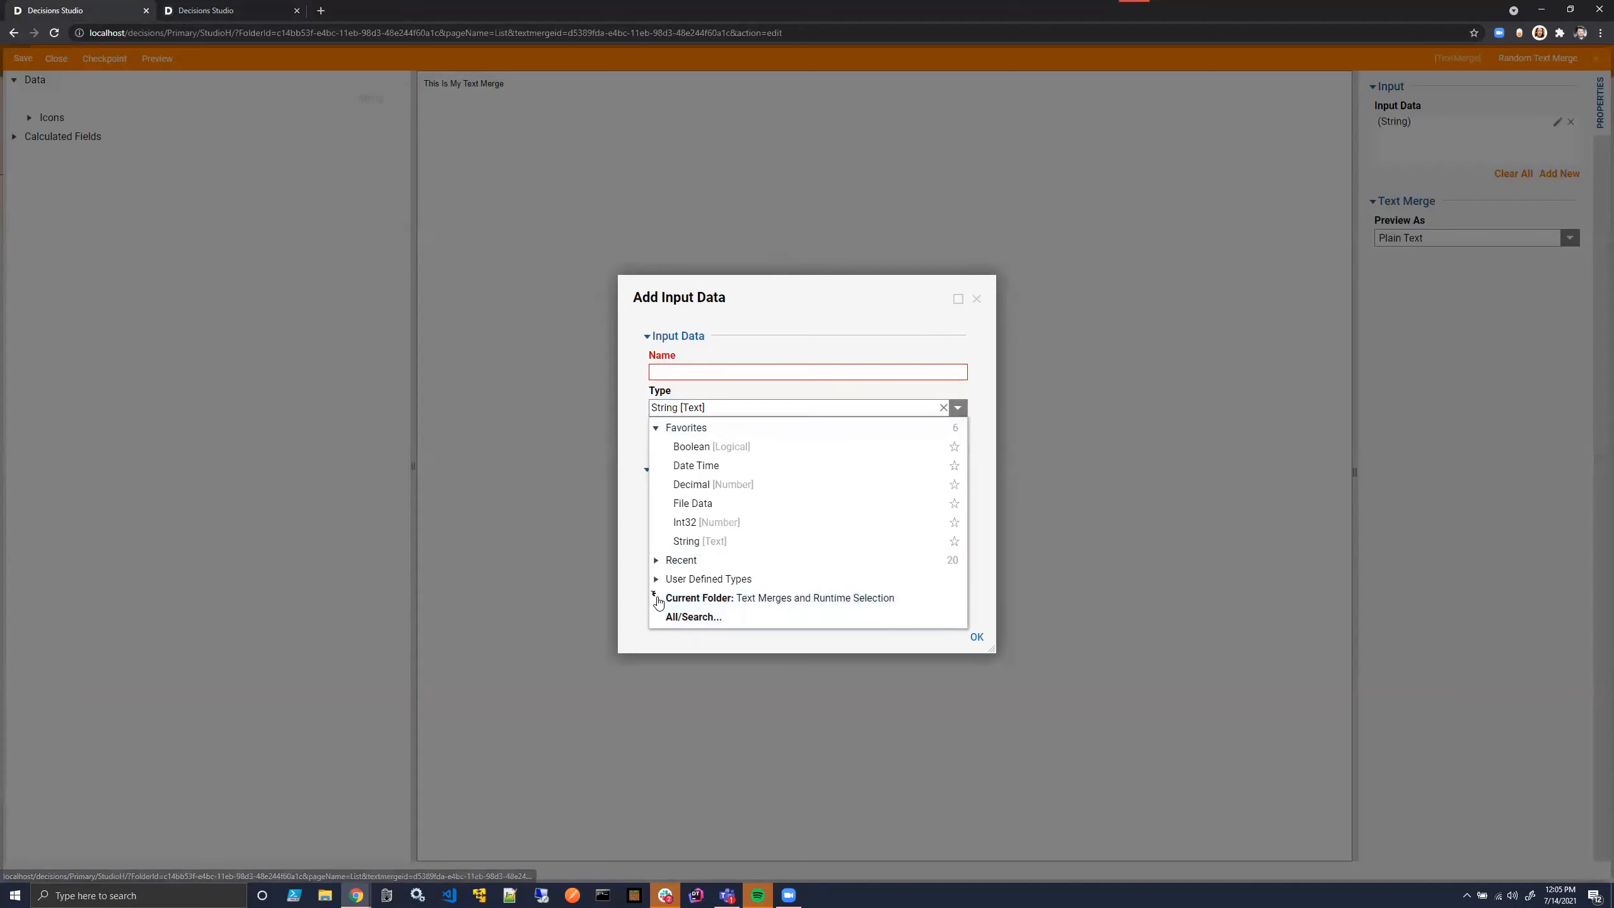
pyautogui.click(656, 599)
pyautogui.scroll(-1, 756, 601)
pyautogui.click(756, 601)
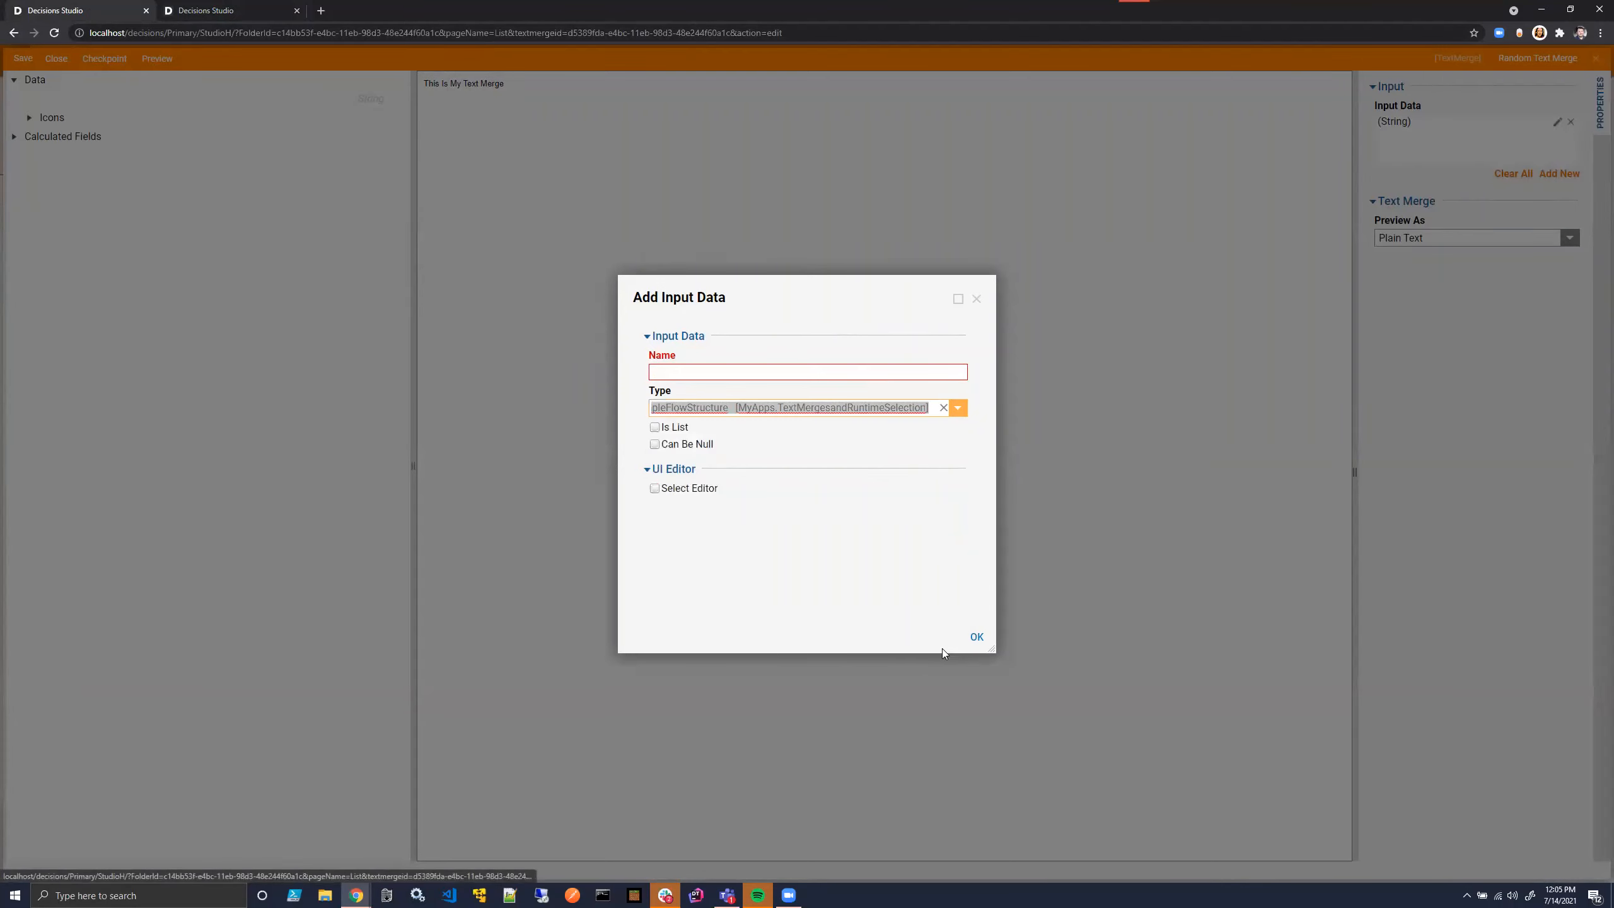
pyautogui.click(982, 638)
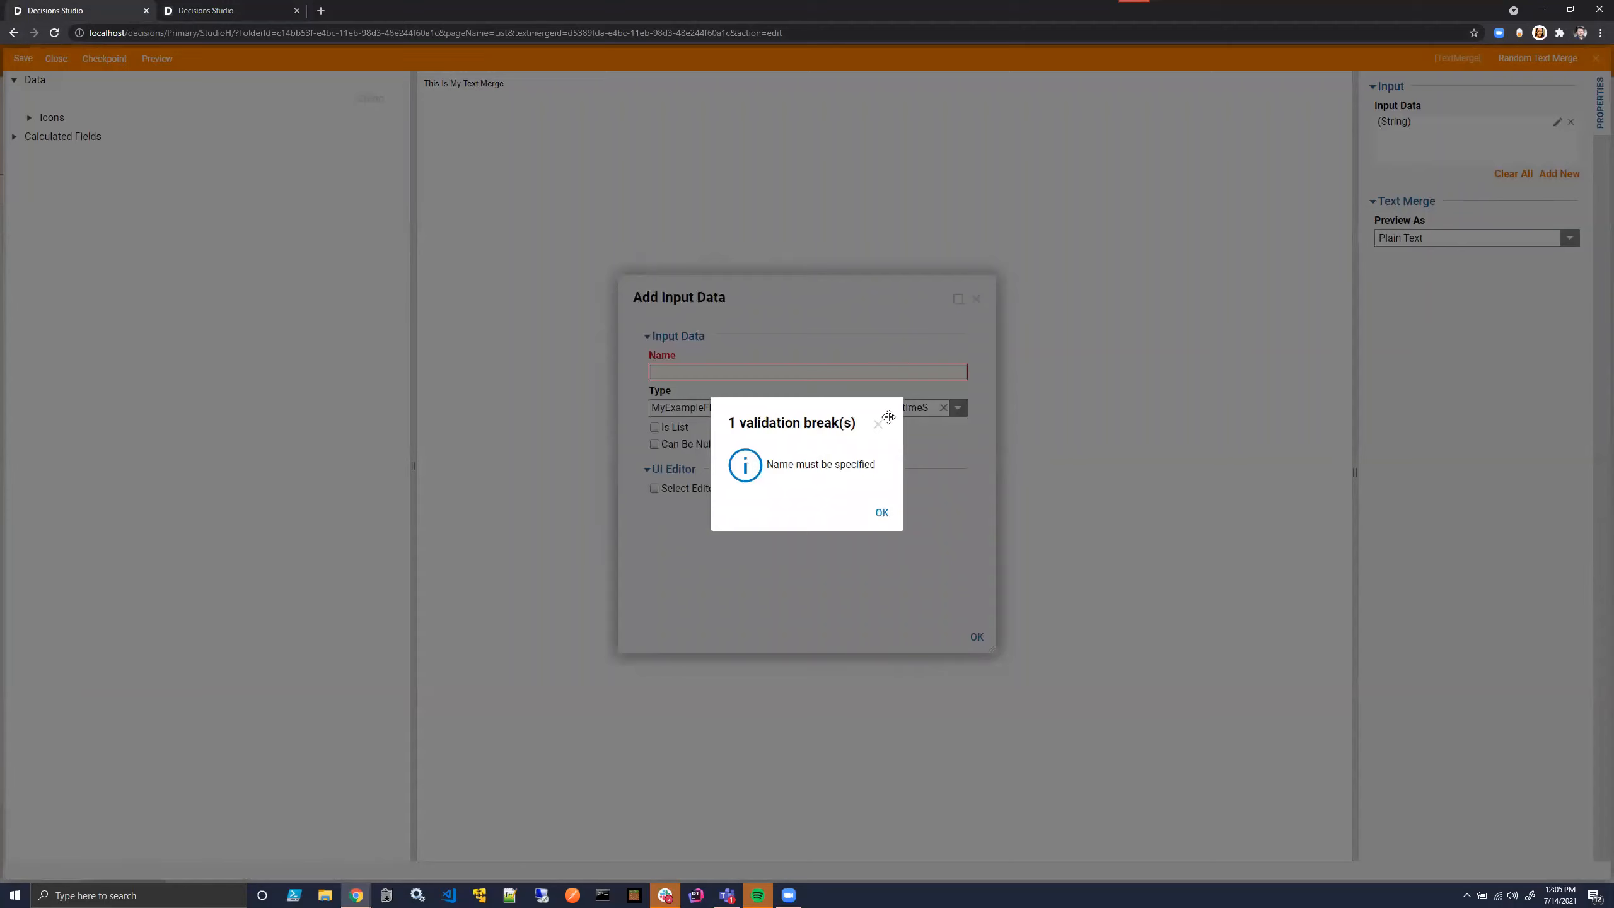
pyautogui.click(879, 425)
pyautogui.click(808, 374)
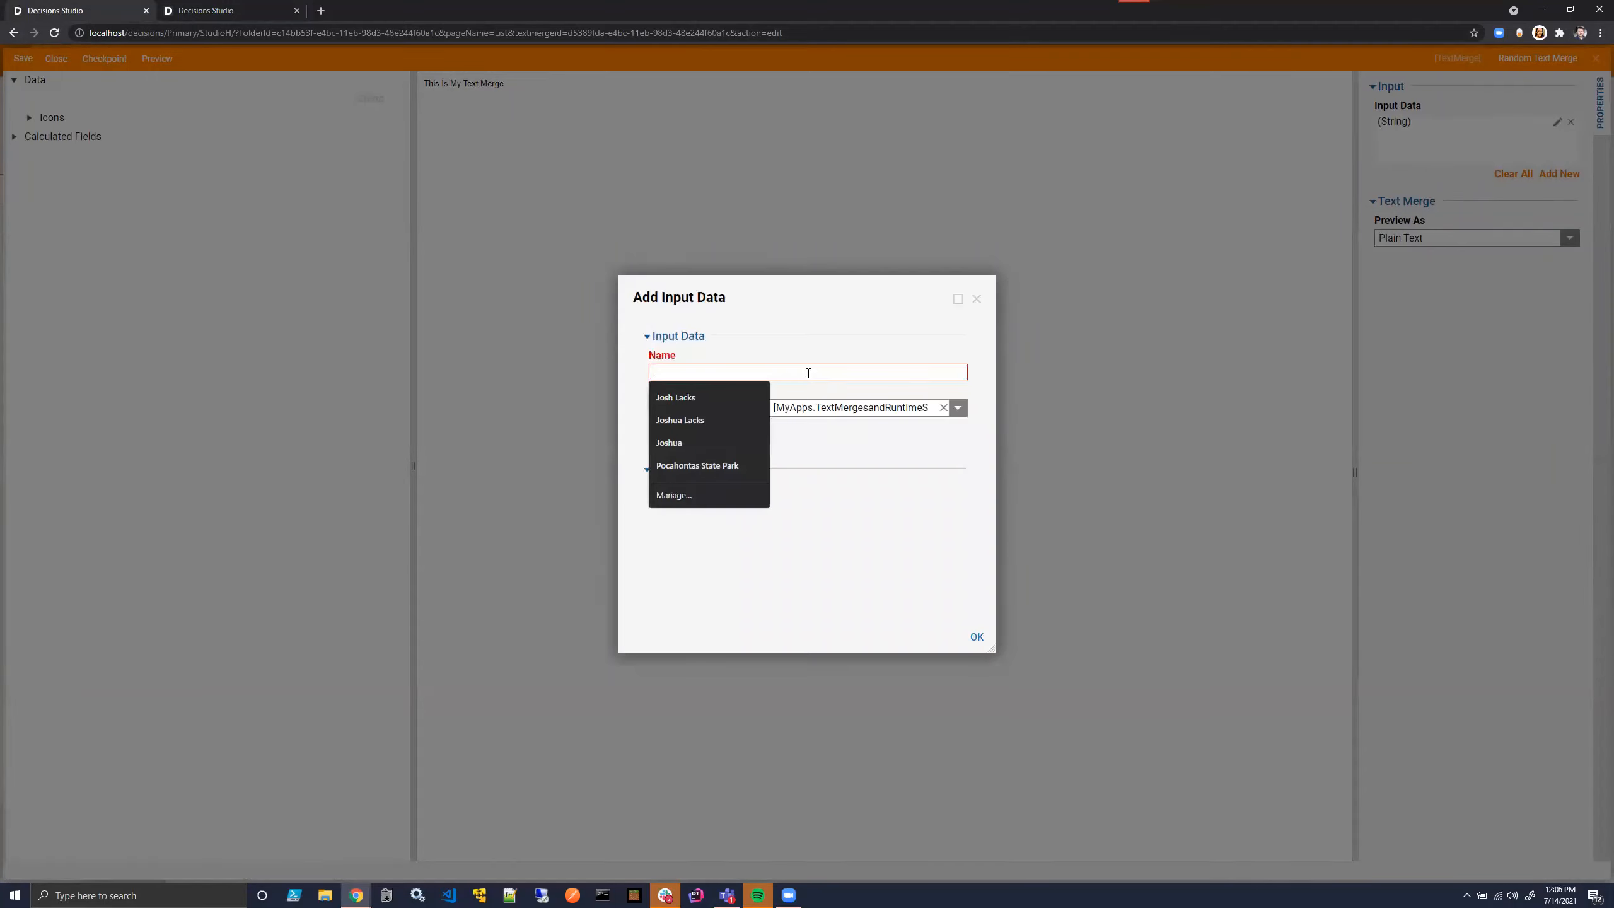
pyautogui.write('MyData')
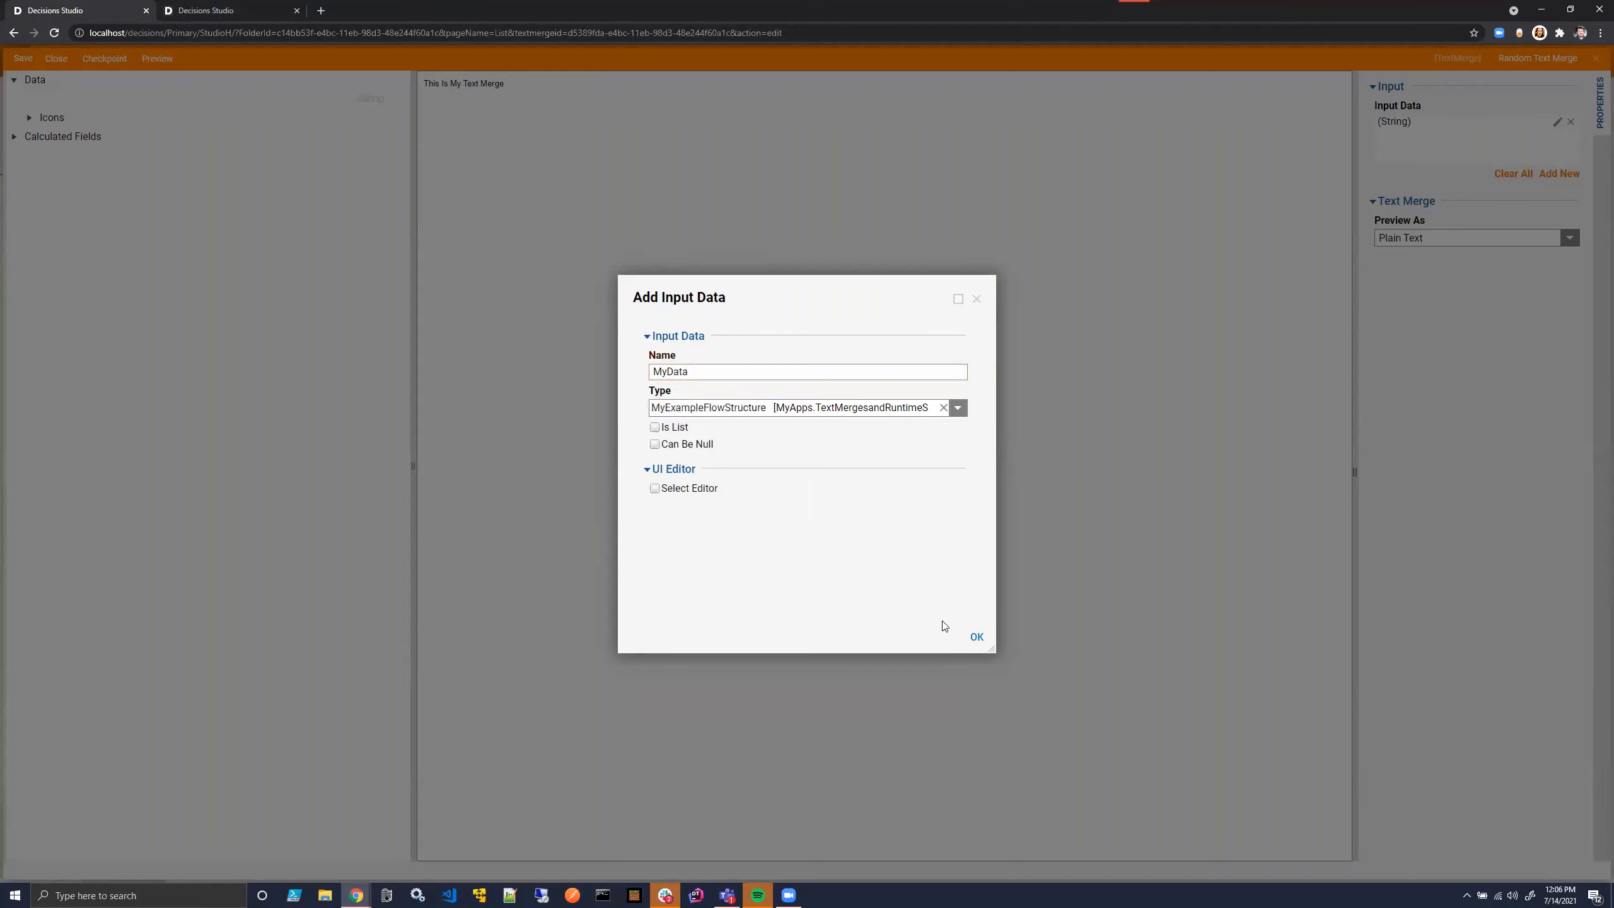
pyautogui.click(977, 636)
# - Insert the MyData fields CurrentAccount.AccountID and String1 below the existing text in the merge body
pyautogui.click(587, 94)
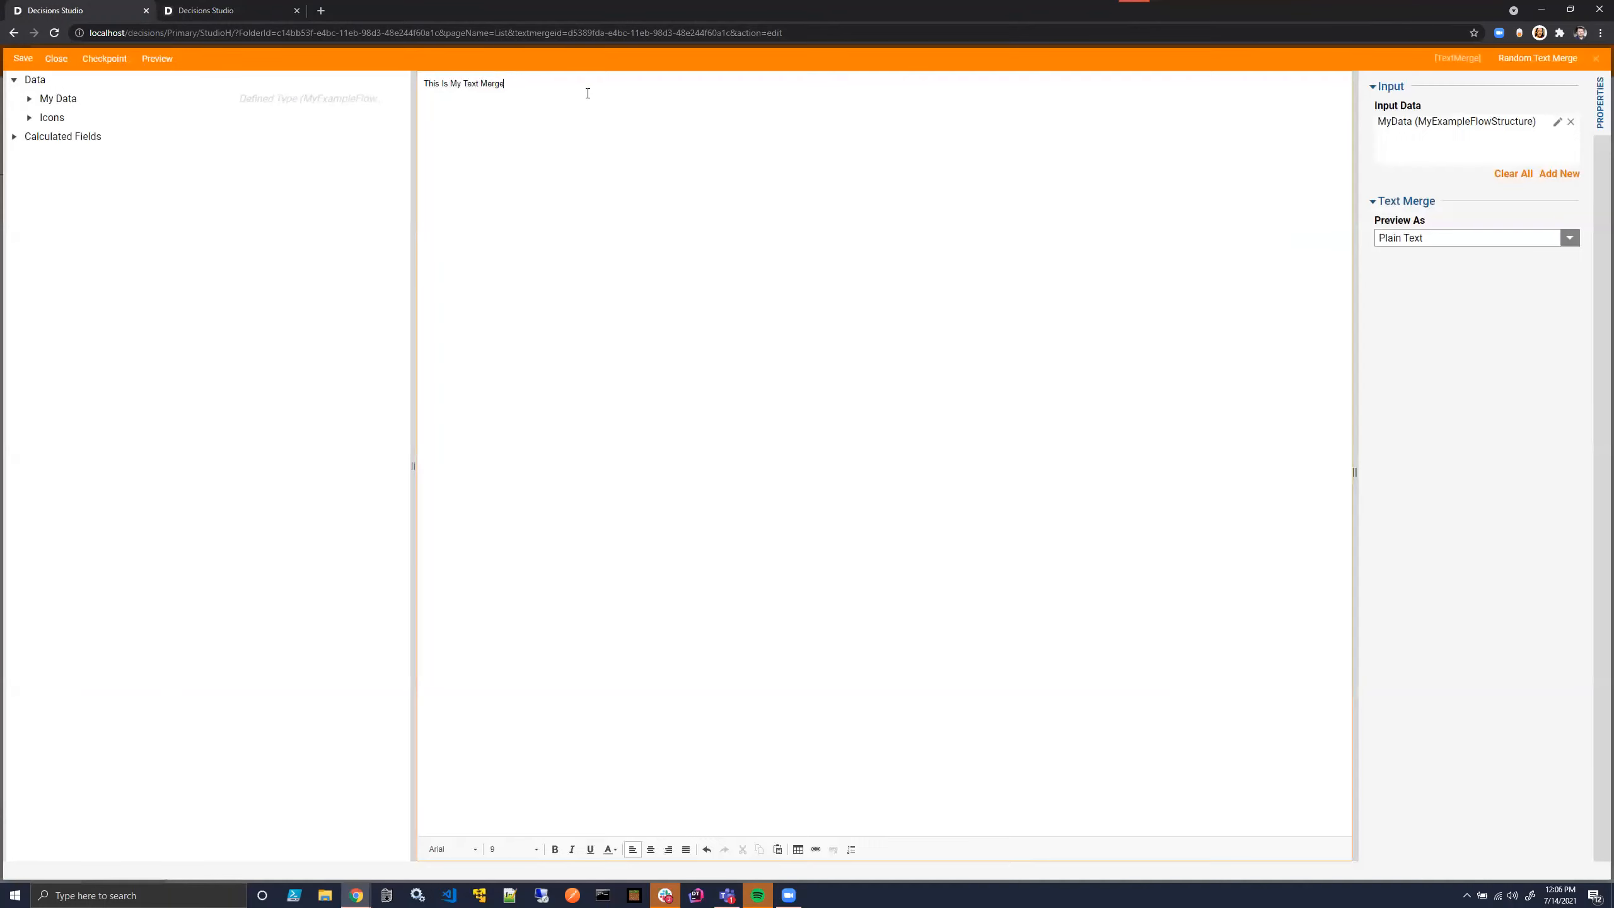
pyautogui.click(29, 99)
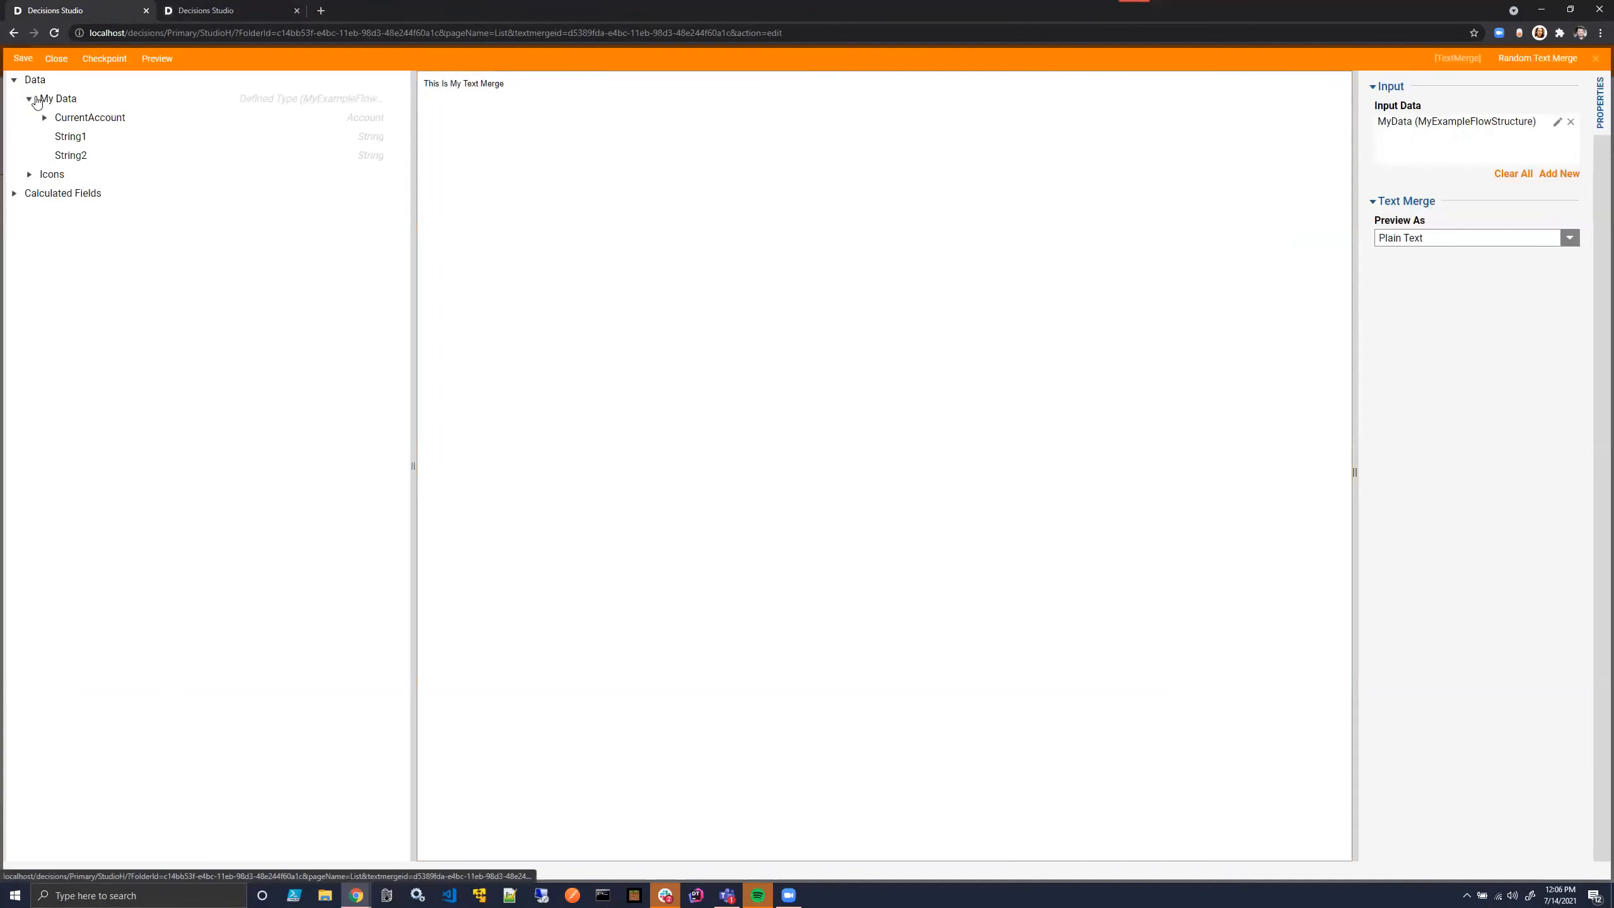
pyautogui.click(45, 117)
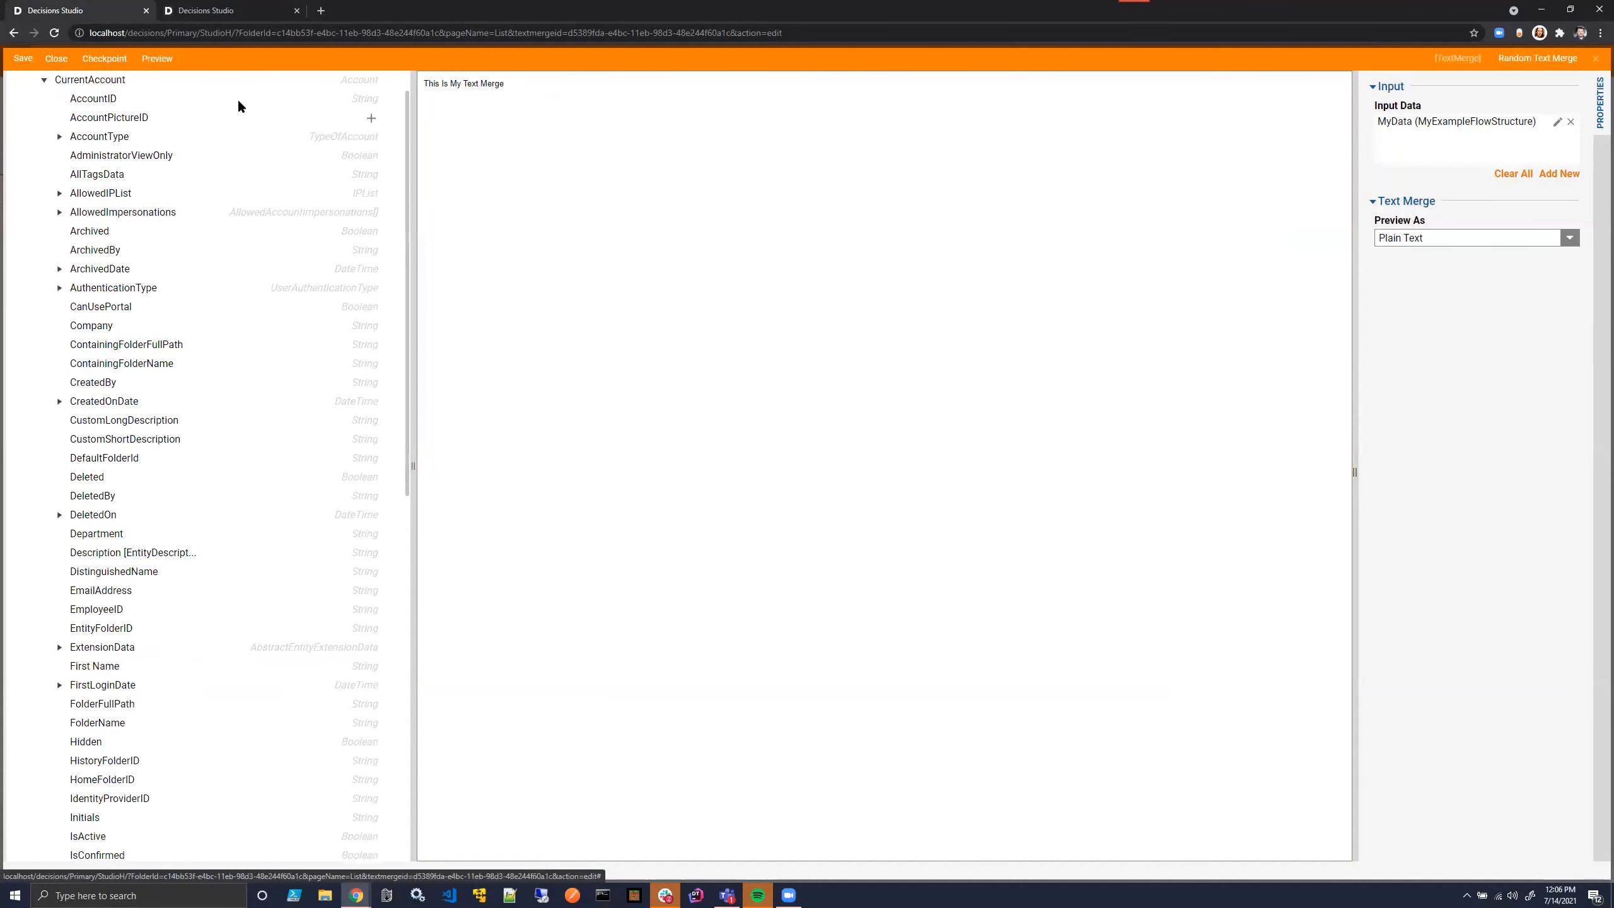
pyautogui.click(372, 98)
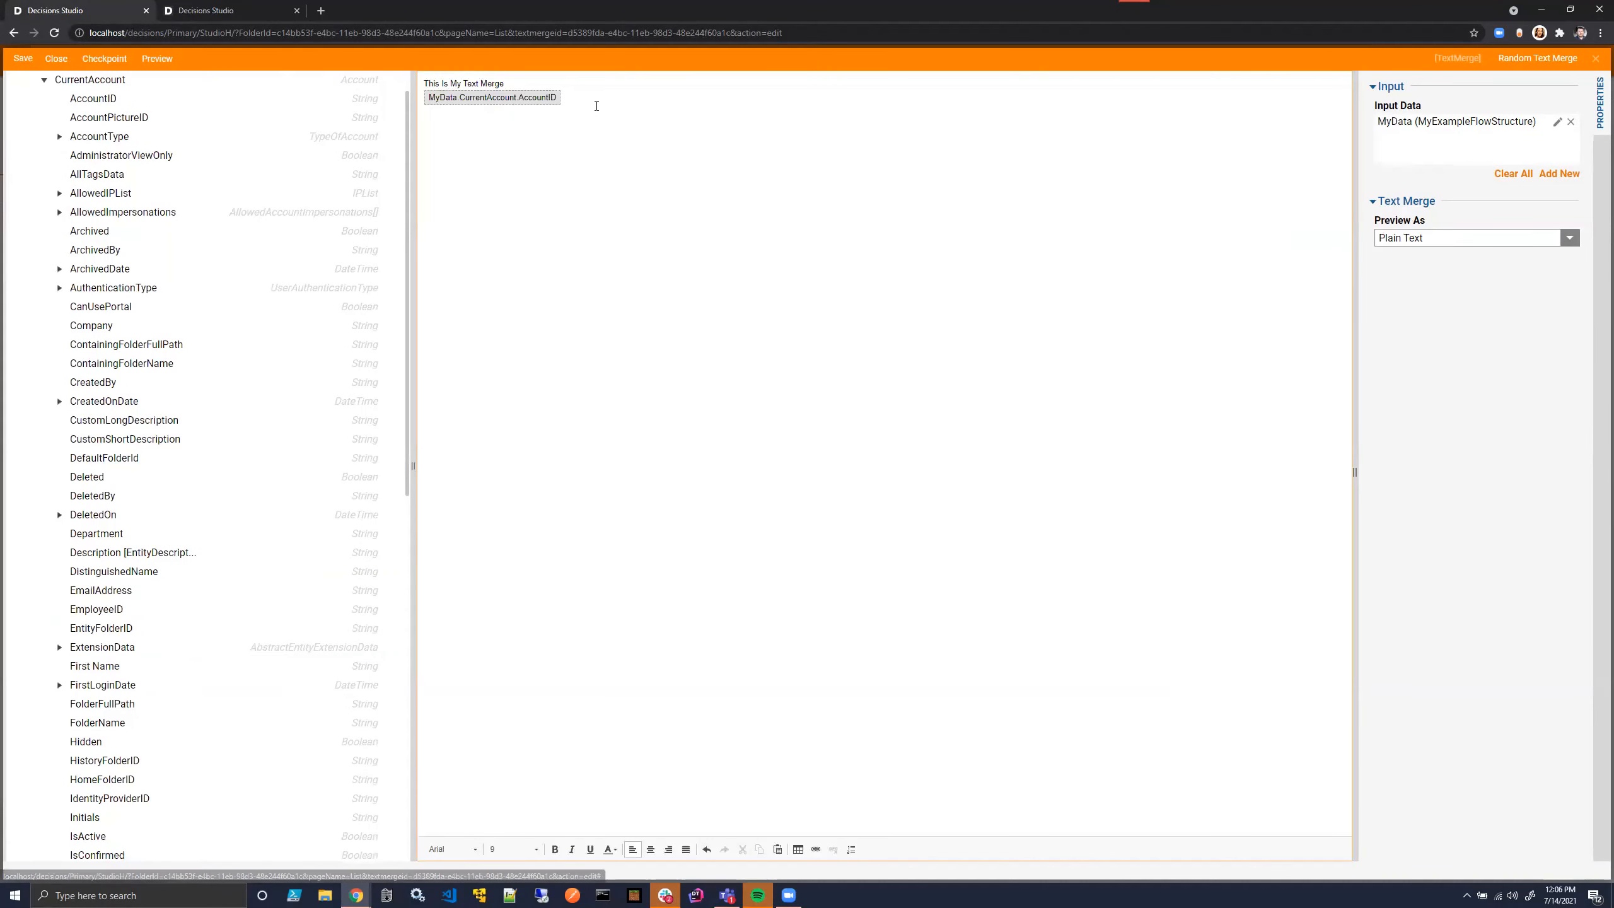
pyautogui.click(44, 81)
pyautogui.click(373, 136)
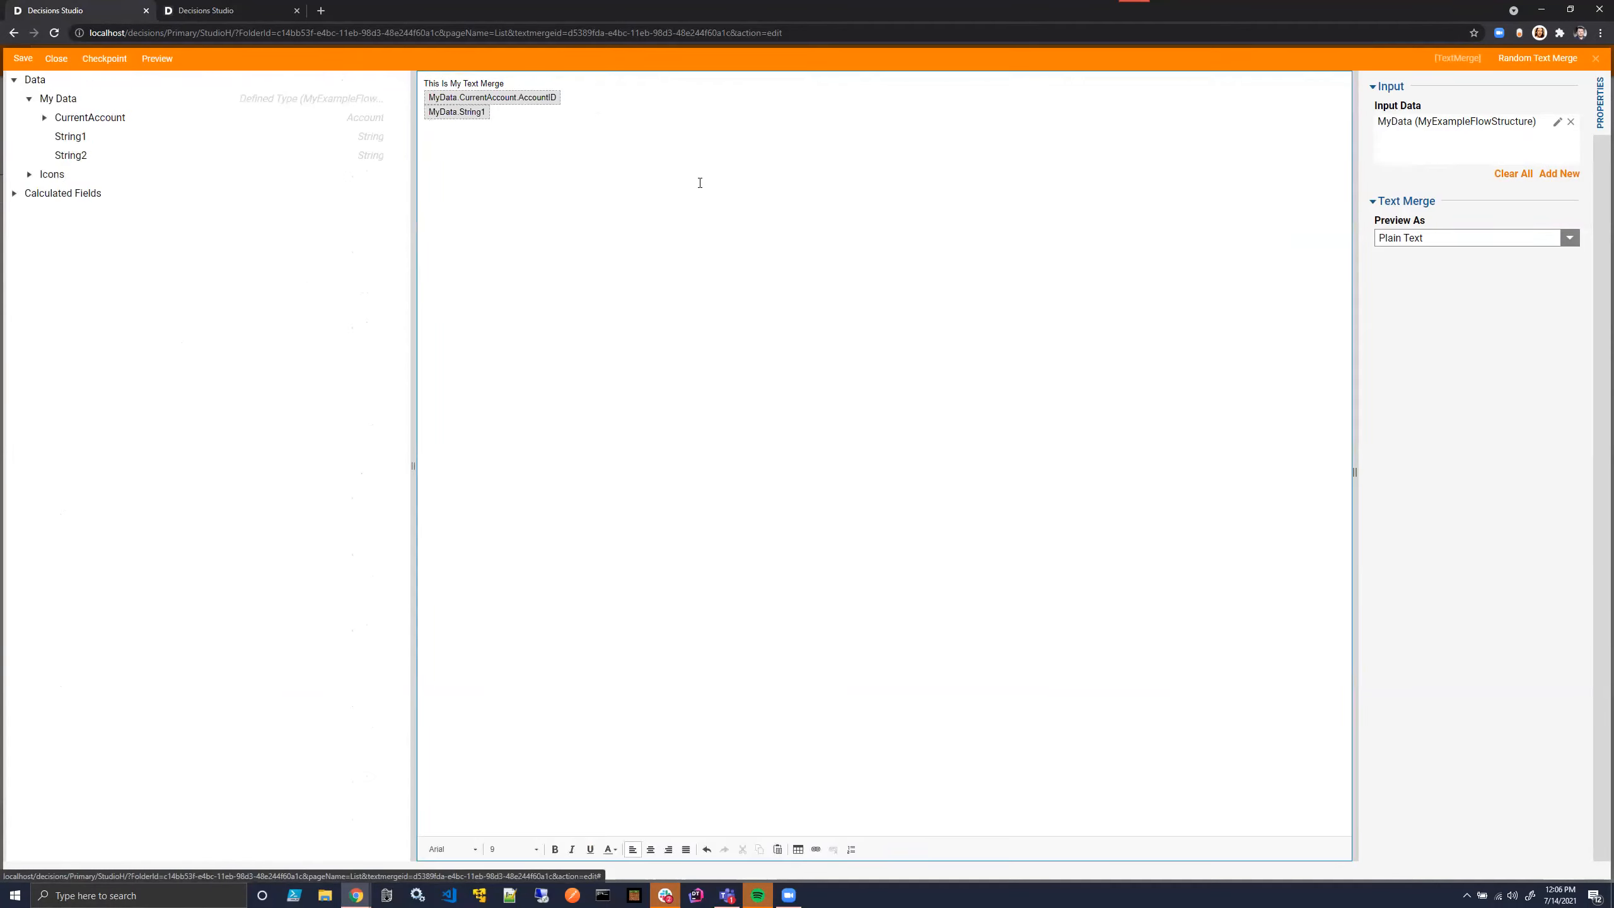
# - Save the Random Text Merge without notes and close its designer
pyautogui.click(23, 59)
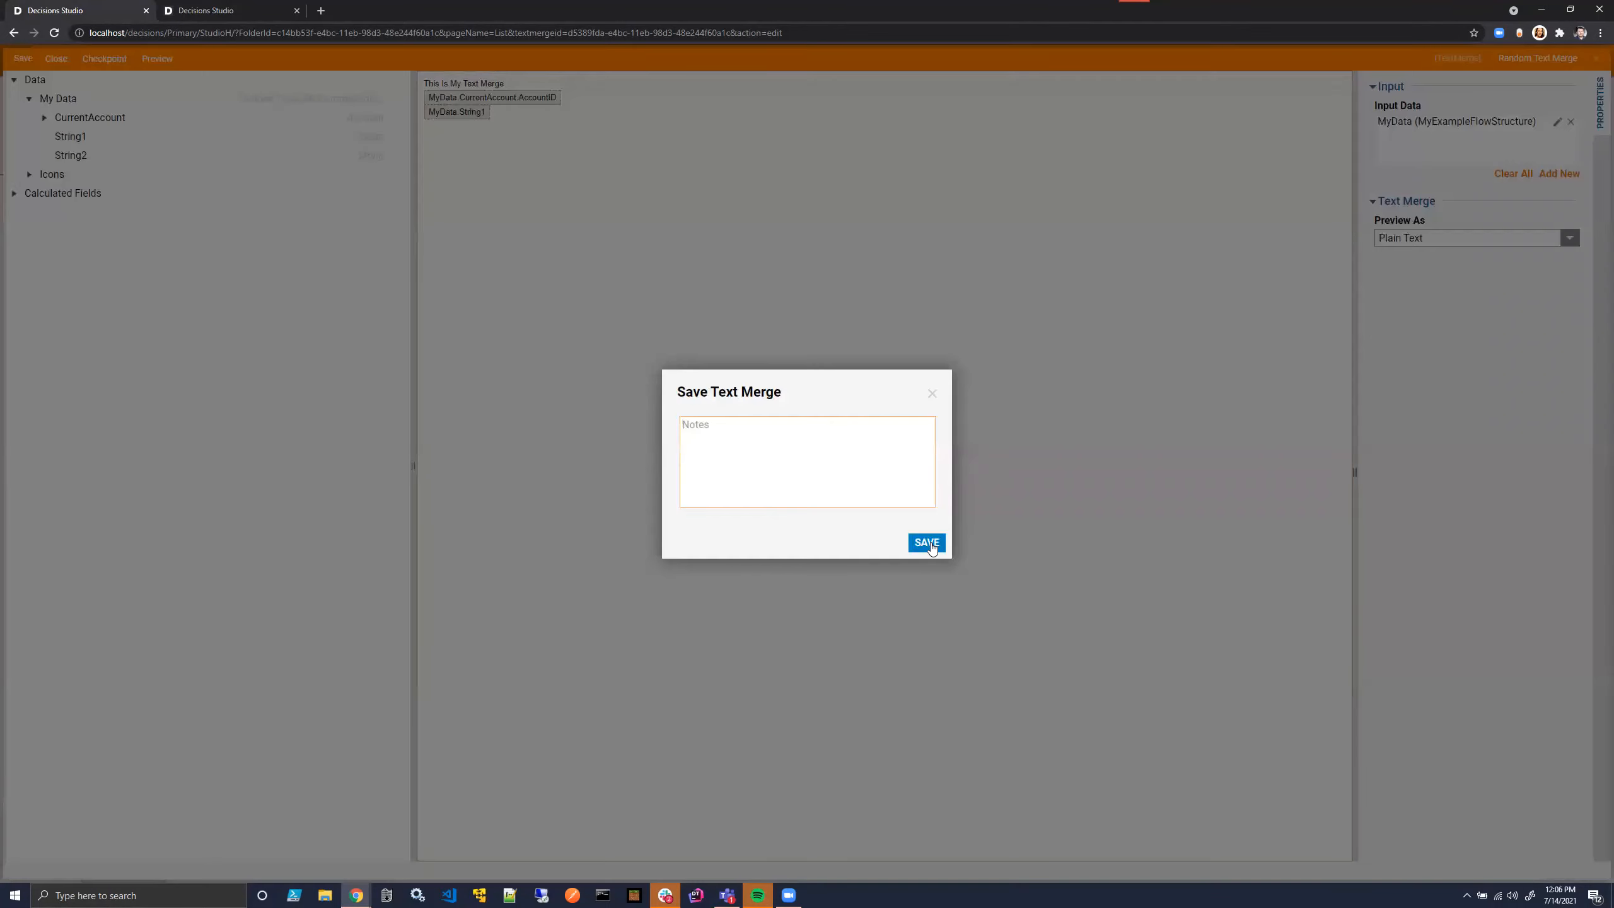
pyautogui.click(926, 543)
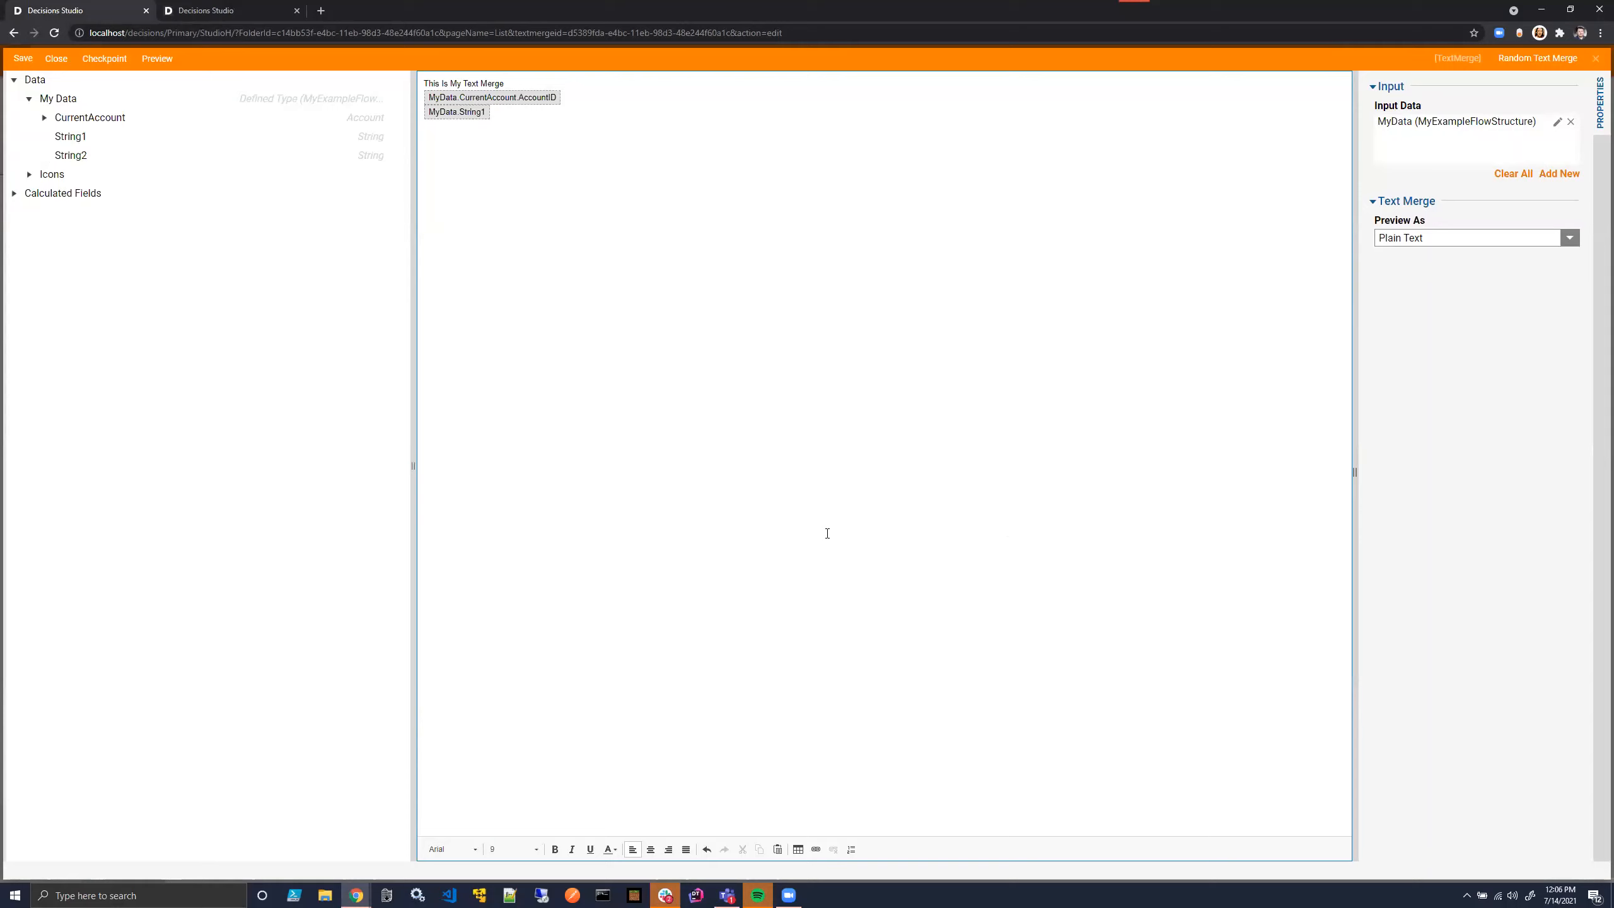
pyautogui.click(1595, 59)
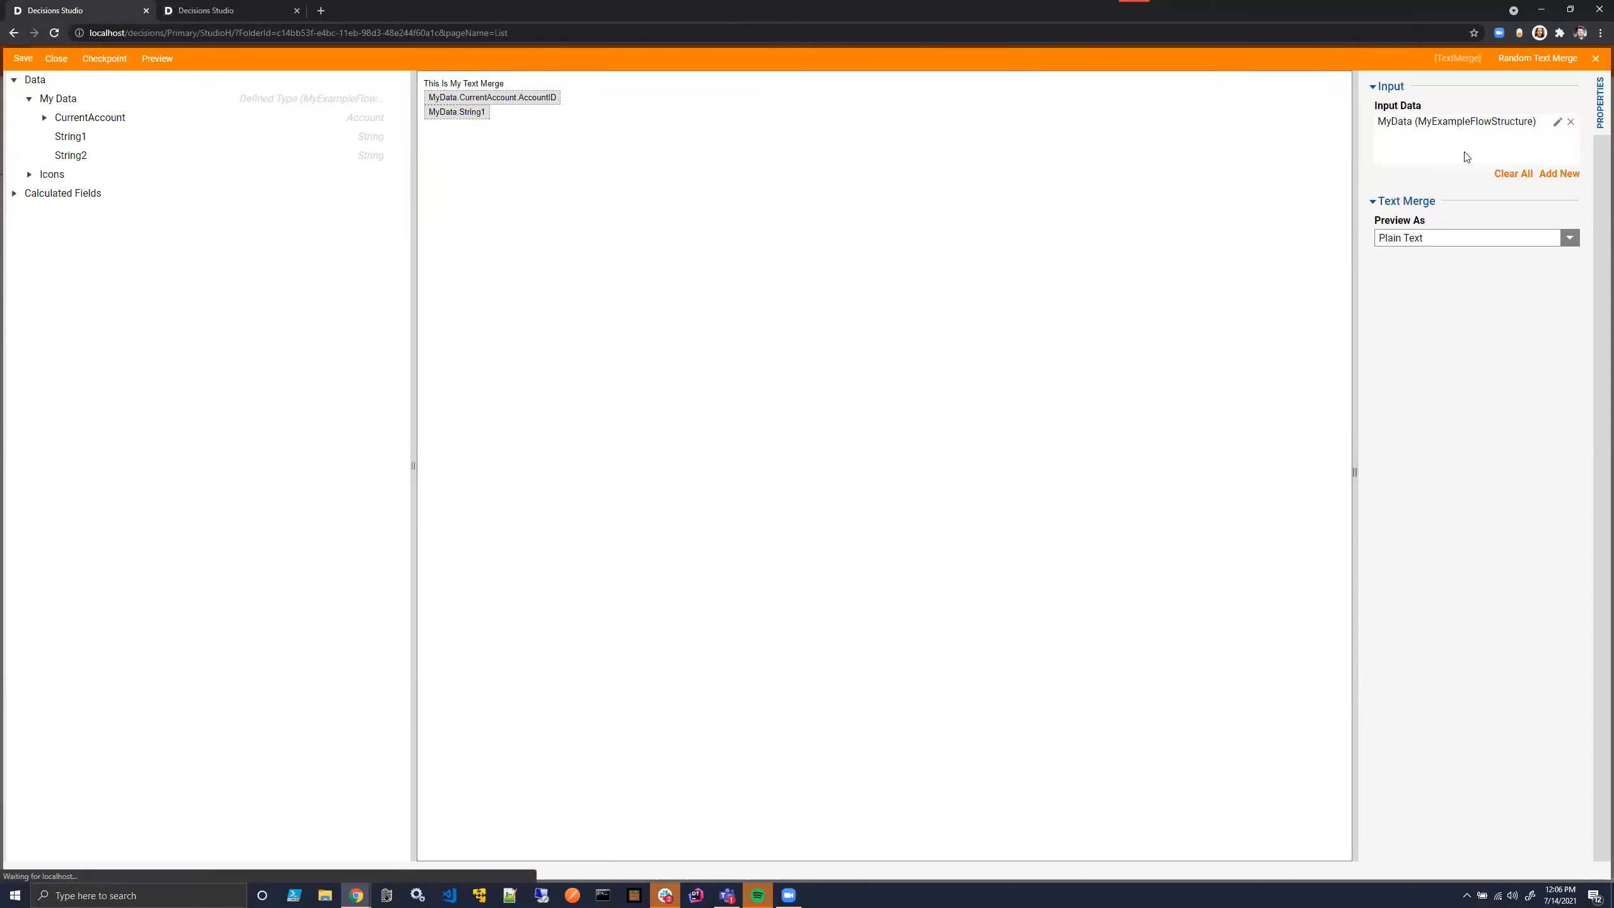
# - Reopen the Random Text Merge to check its content, then close it with its changes saved
pyautogui.click(271, 284)
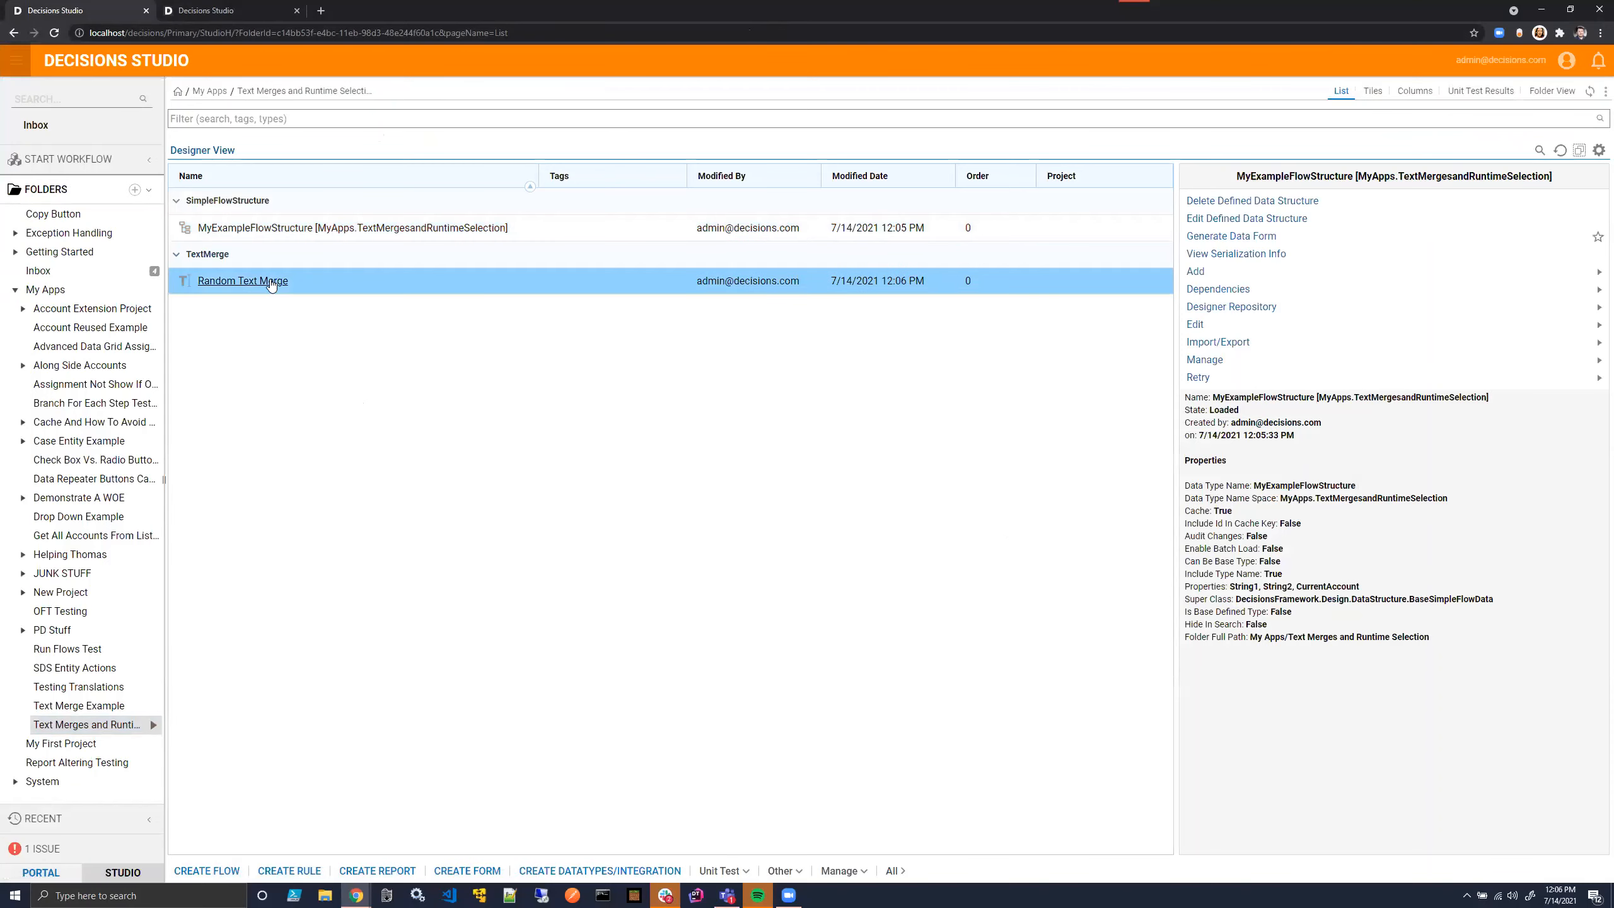
pyautogui.click(266, 282)
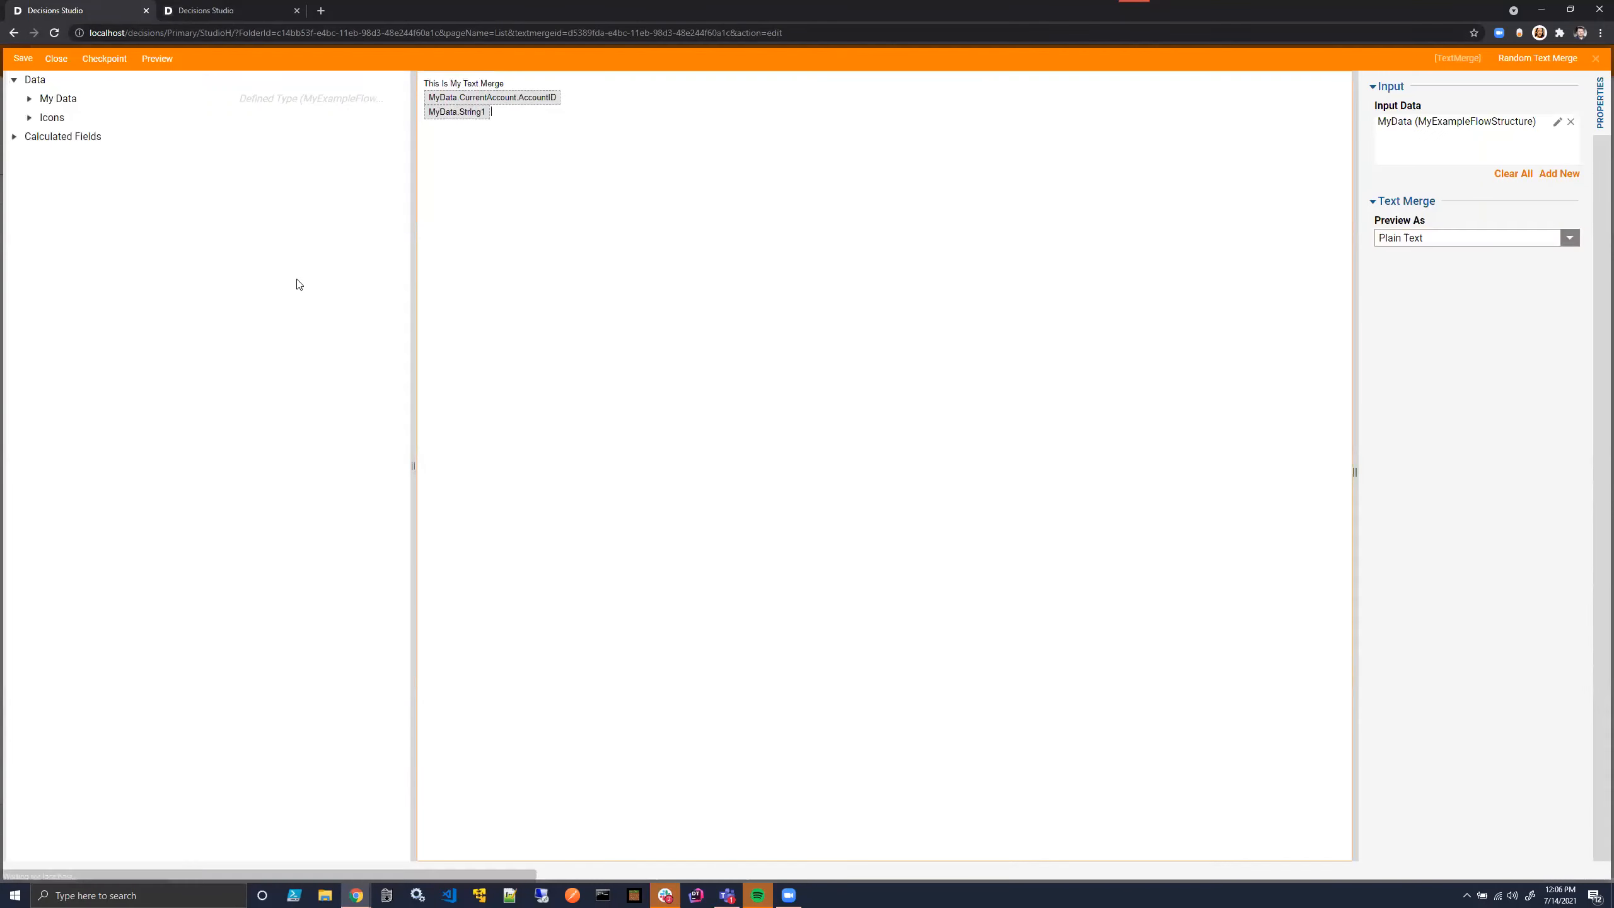
pyautogui.click(56, 58)
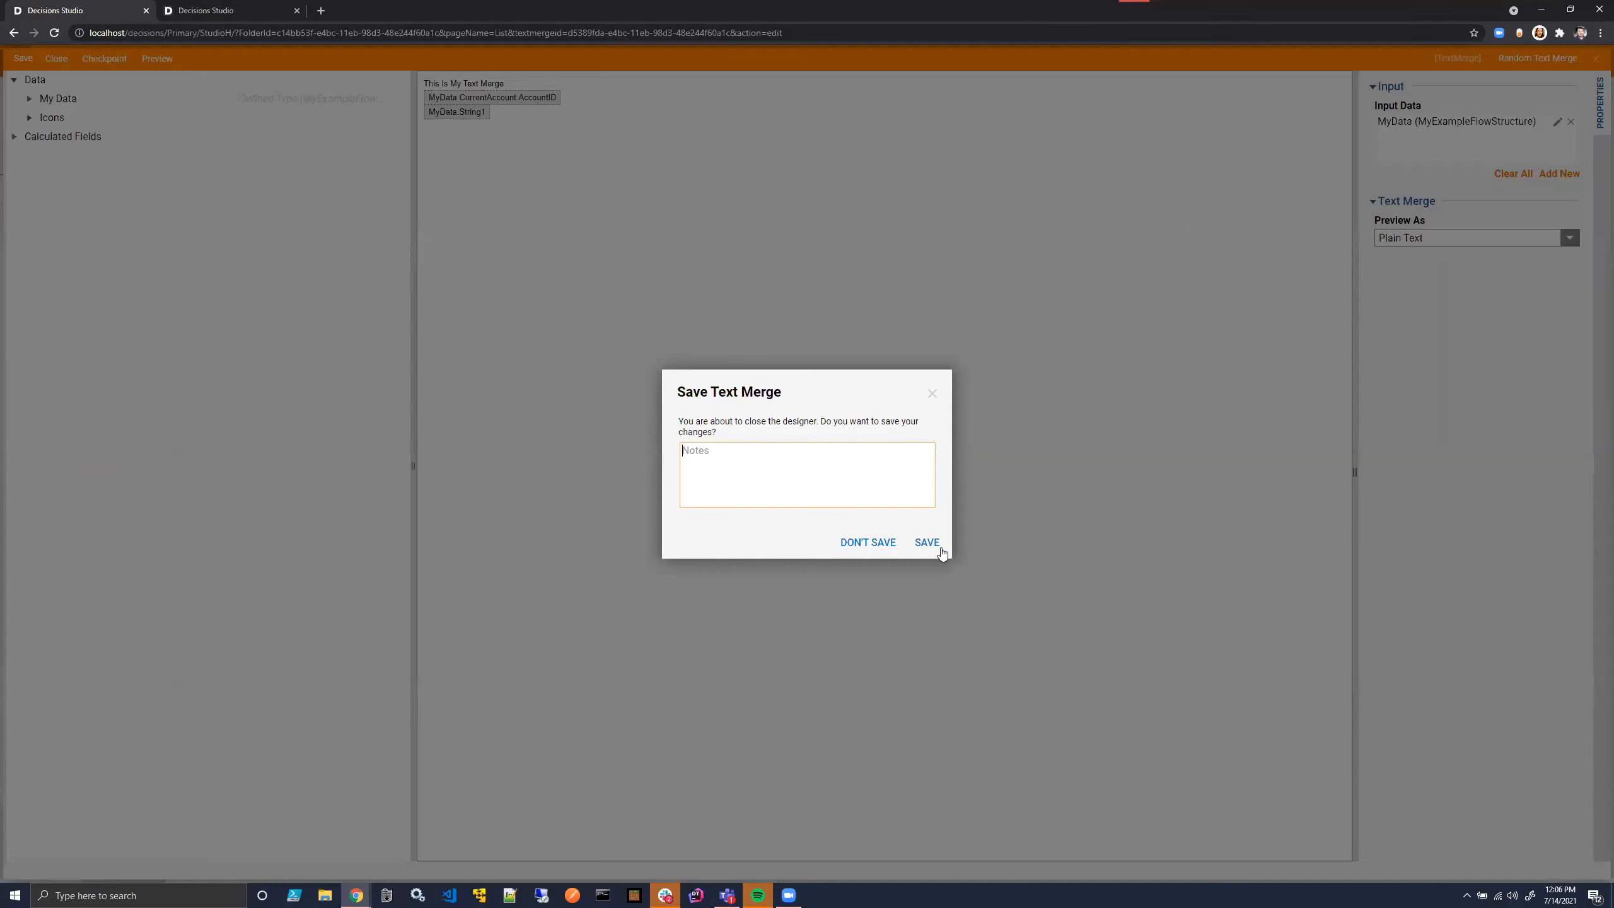
pyautogui.click(928, 541)
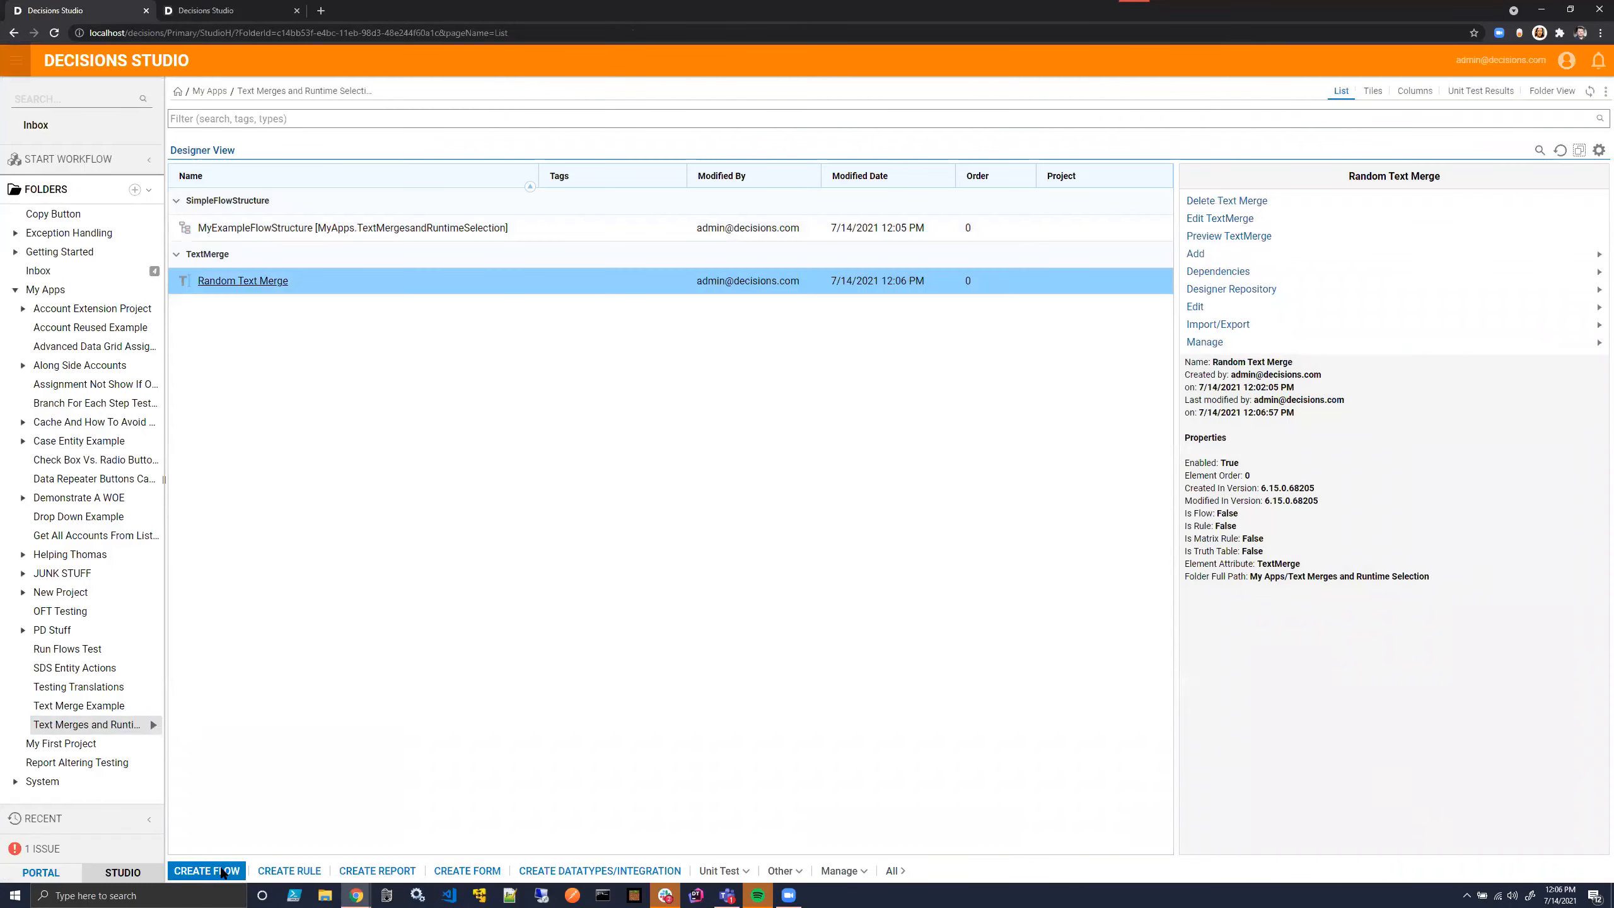
# - Create a flow from the Default template and name it Run Text Merge
pyautogui.click(206, 871)
pyautogui.click(1179, 691)
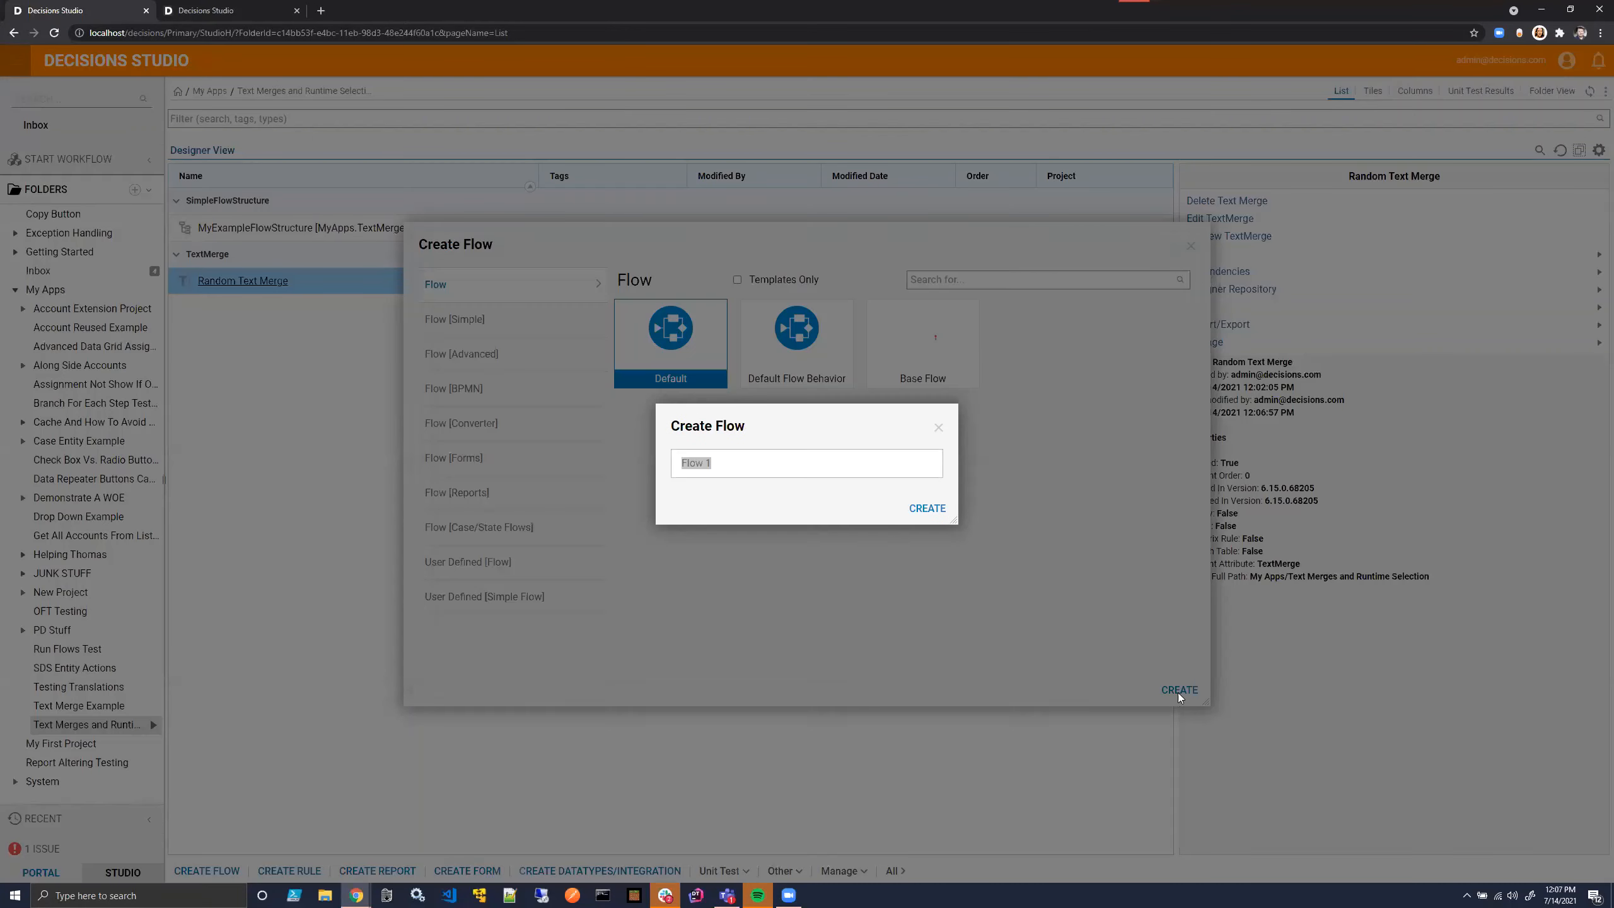
pyautogui.press('BackSpace')
pyautogui.write('Run Text Merge')
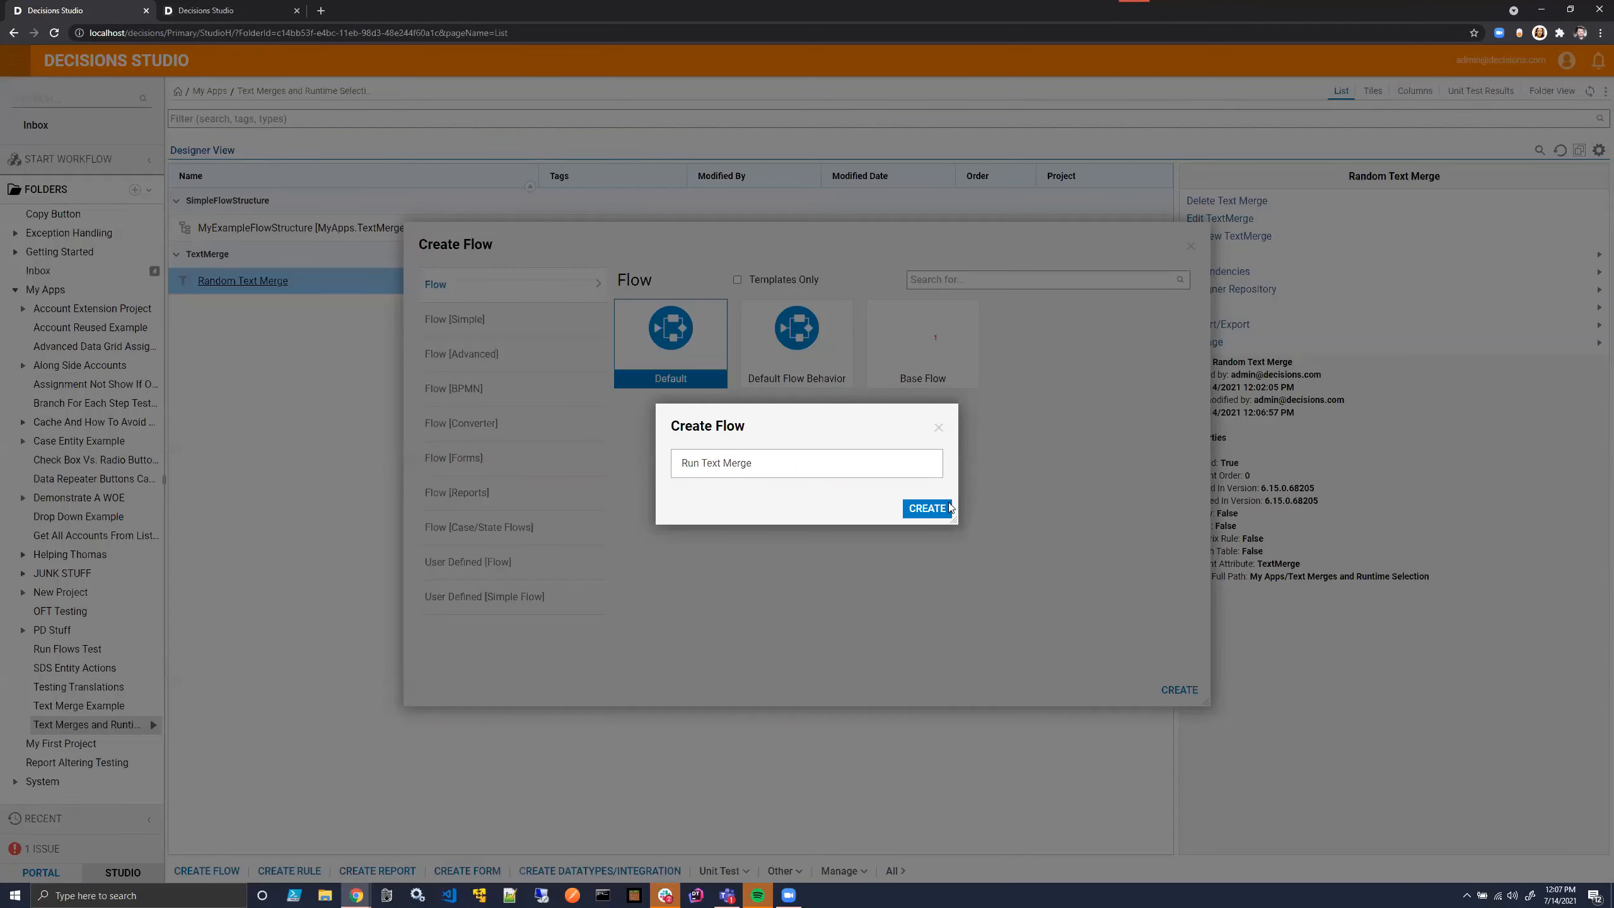
pyautogui.click(927, 508)
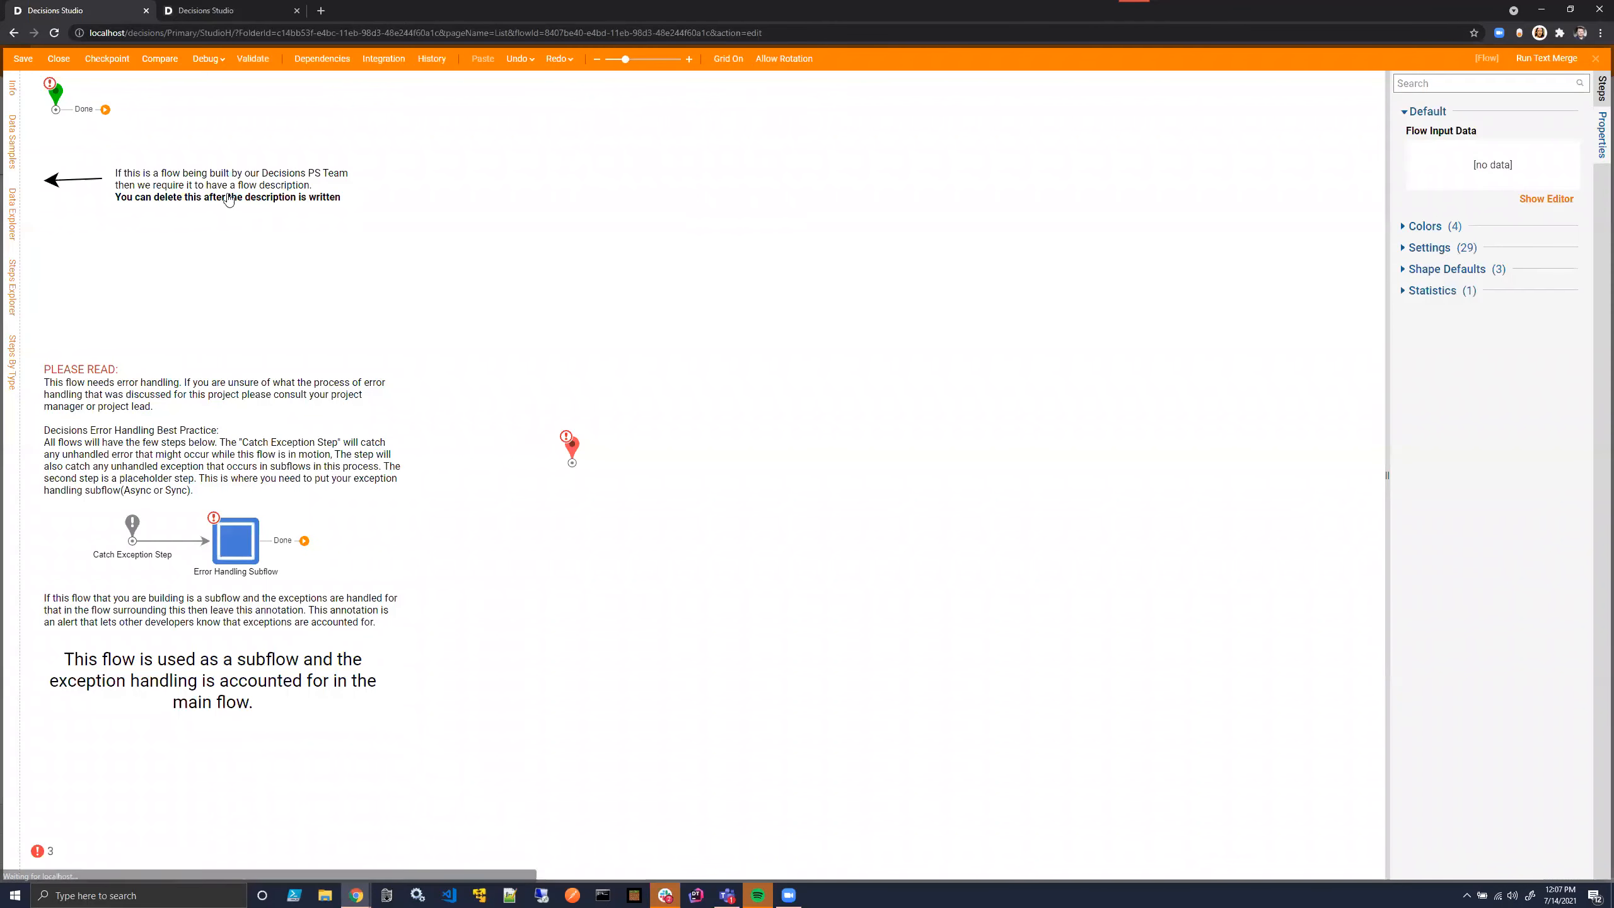
# - Delete the template's grouped arrow and error-handling steps, and add a [Pick or Create TextMerge] step directly after the start step
pyautogui.click(228, 198)
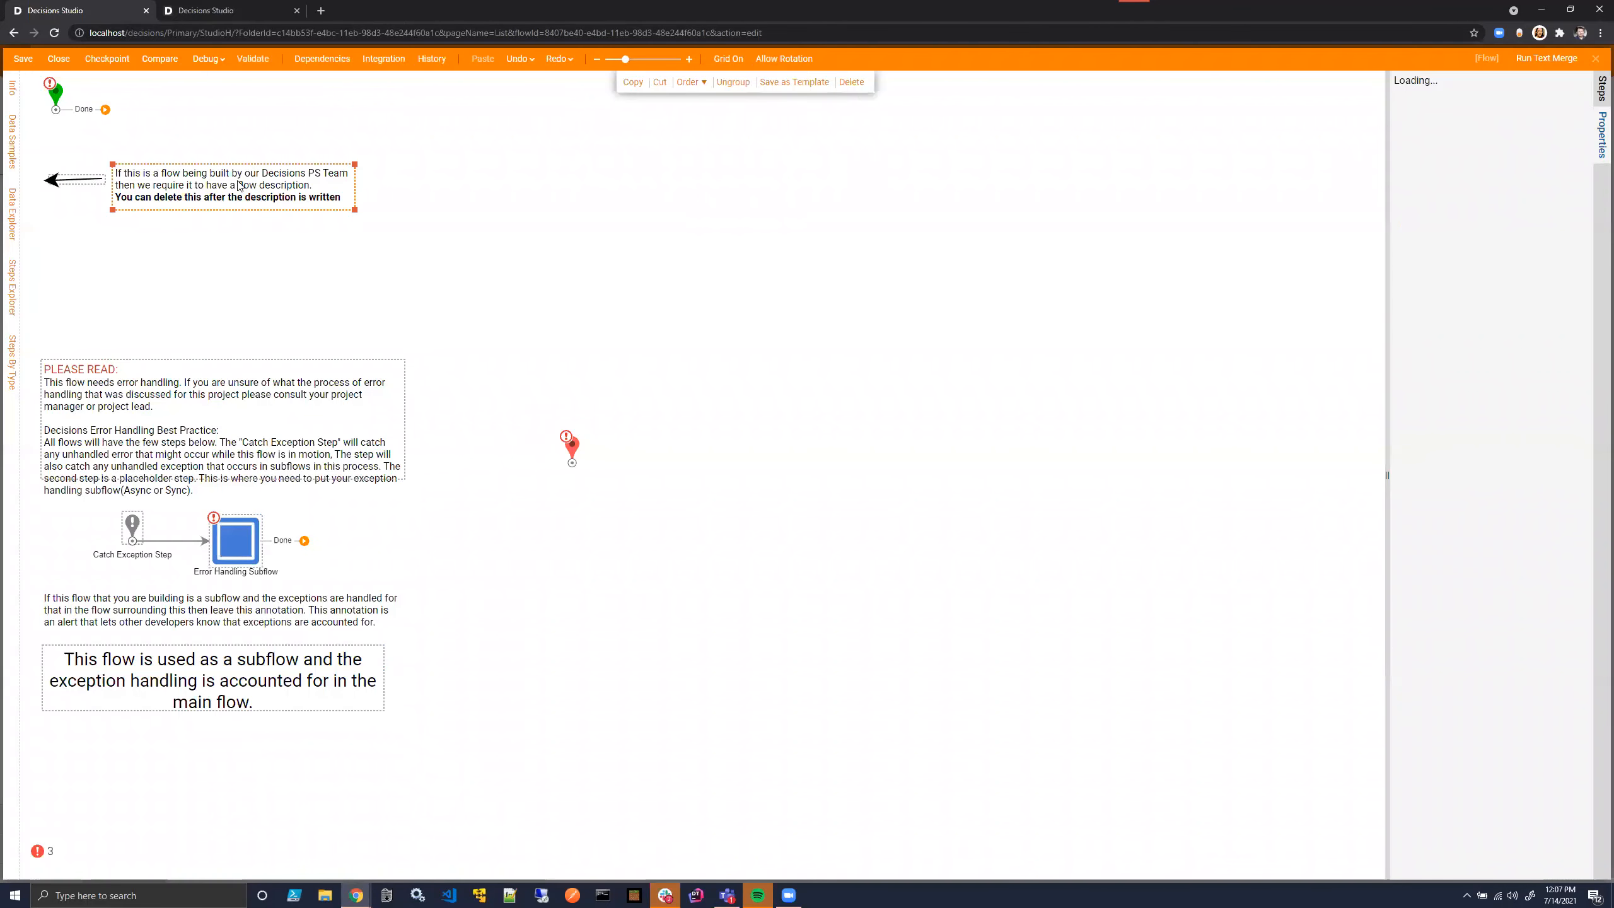
pyautogui.press('Delete')
pyautogui.click(1511, 83)
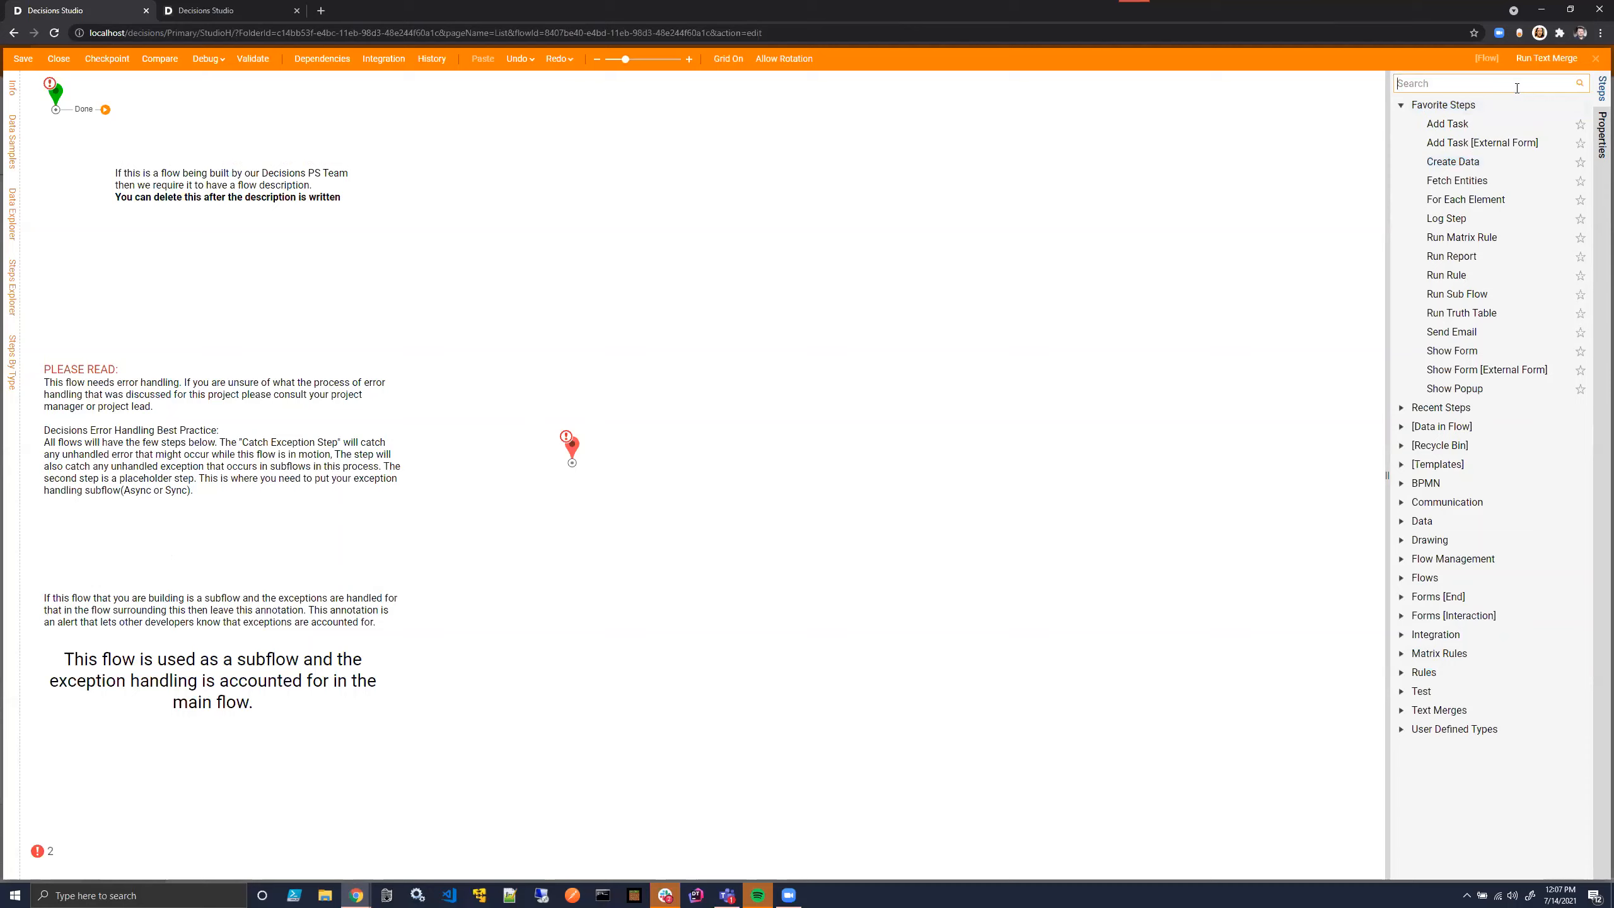
pyautogui.write('Text Merge')
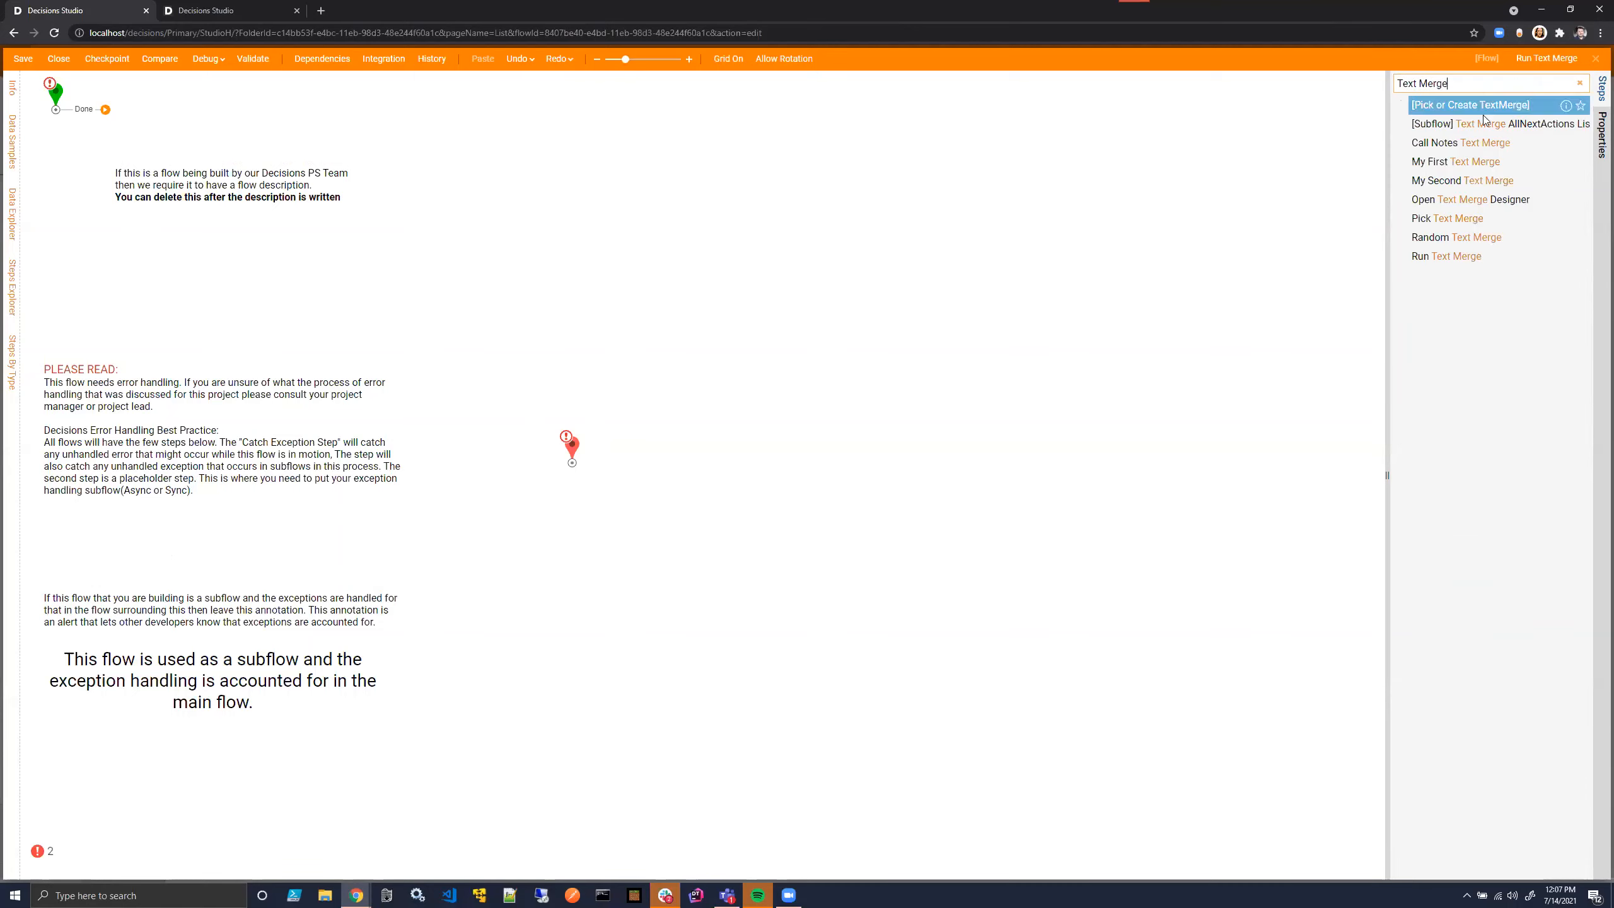
pyautogui.moveTo(1470, 104); pyautogui.dragTo(137, 114)
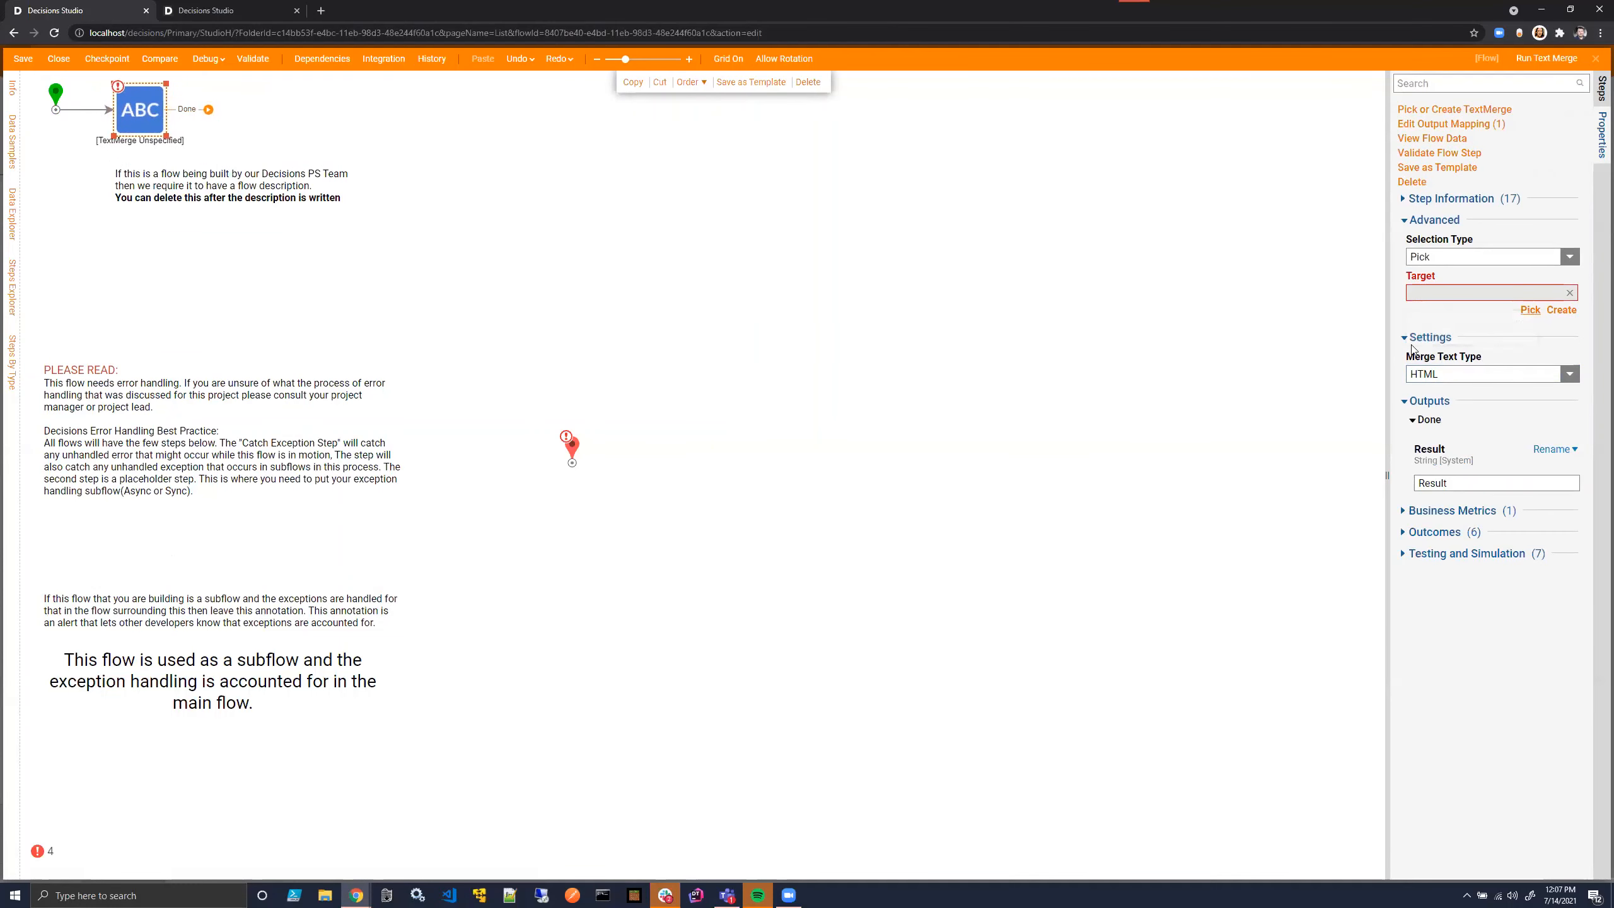
# - Pick Random Text Merge as the new step's target and set its merge text type to Plain
pyautogui.click(1530, 309)
pyautogui.click(848, 381)
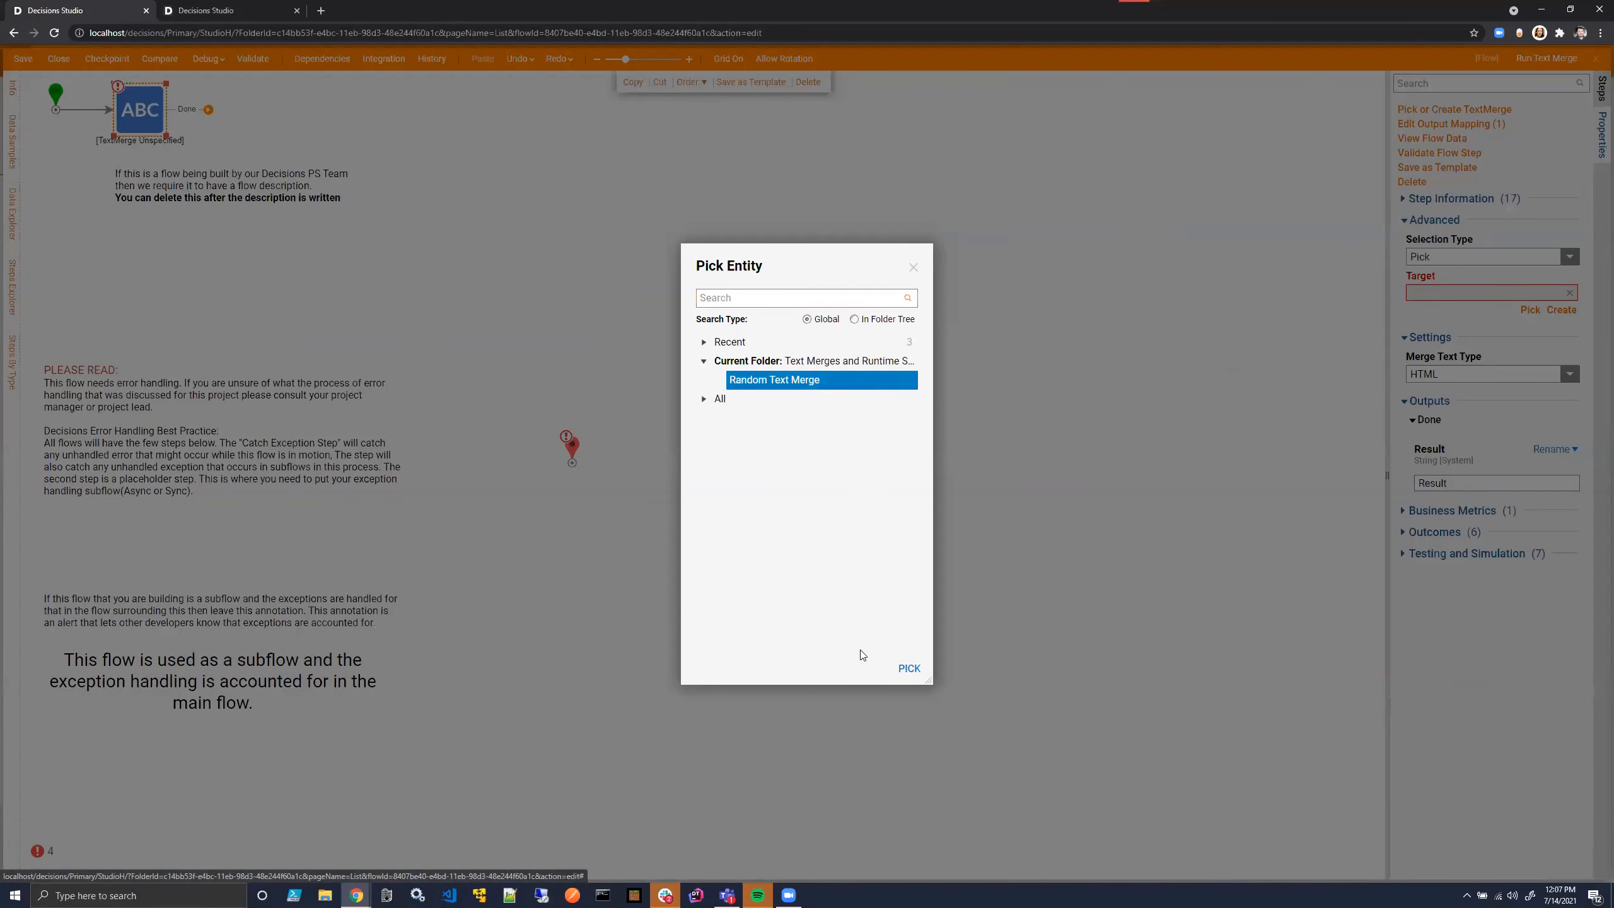
pyautogui.click(908, 669)
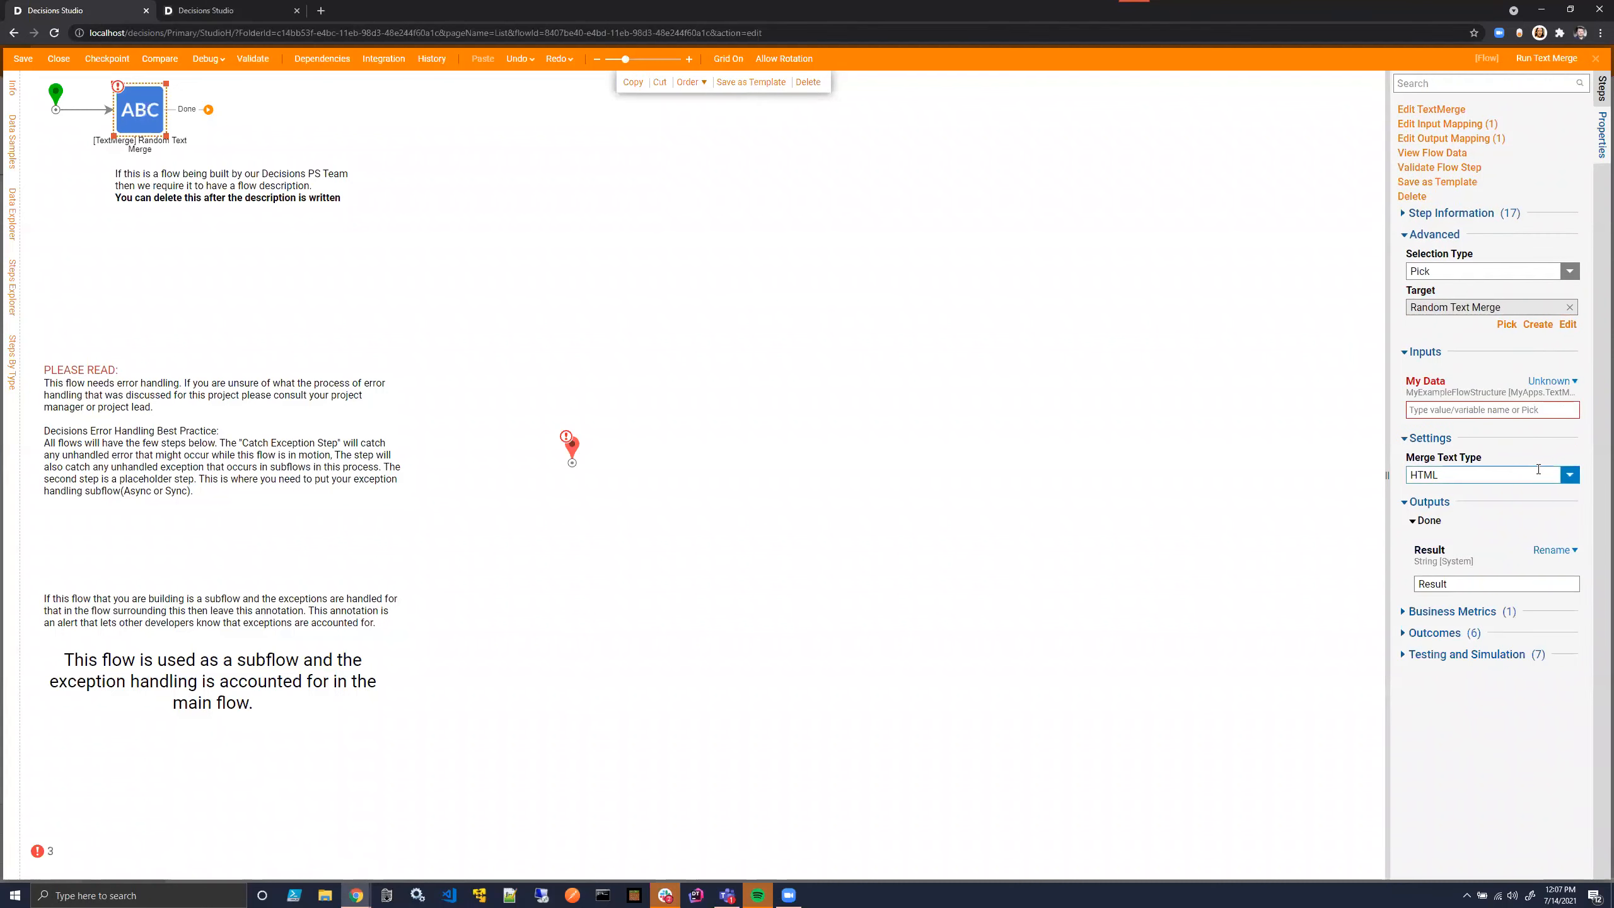
pyautogui.click(1553, 481)
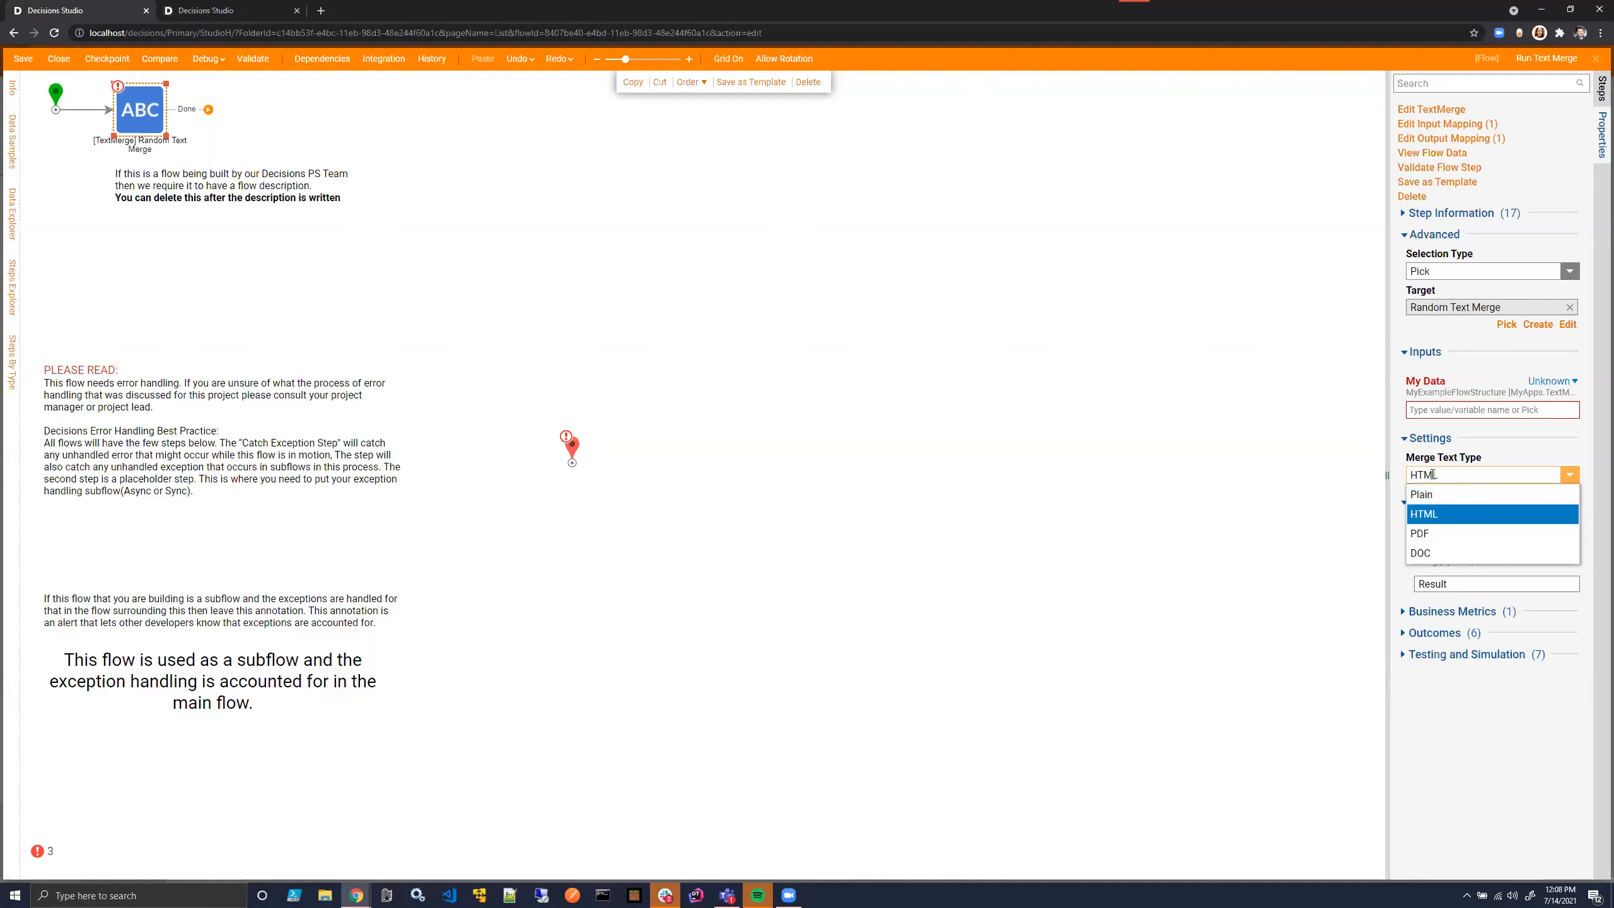
pyautogui.click(1446, 496)
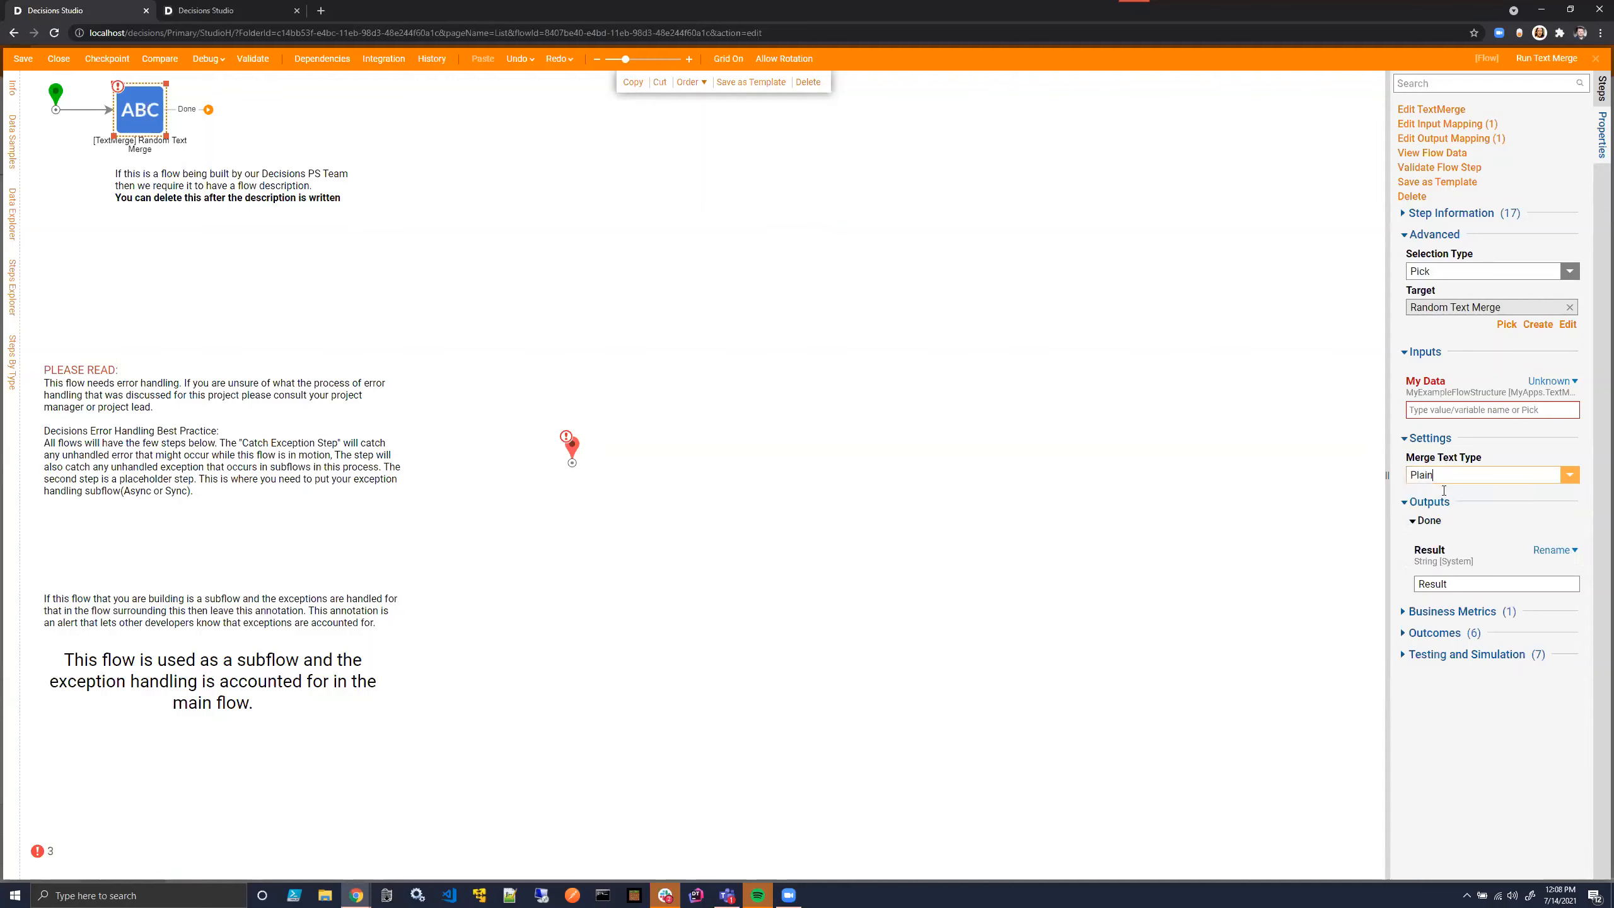
# - Map the My Data input as a constant and define its CurrentAccount with the administrator account
pyautogui.click(1548, 380)
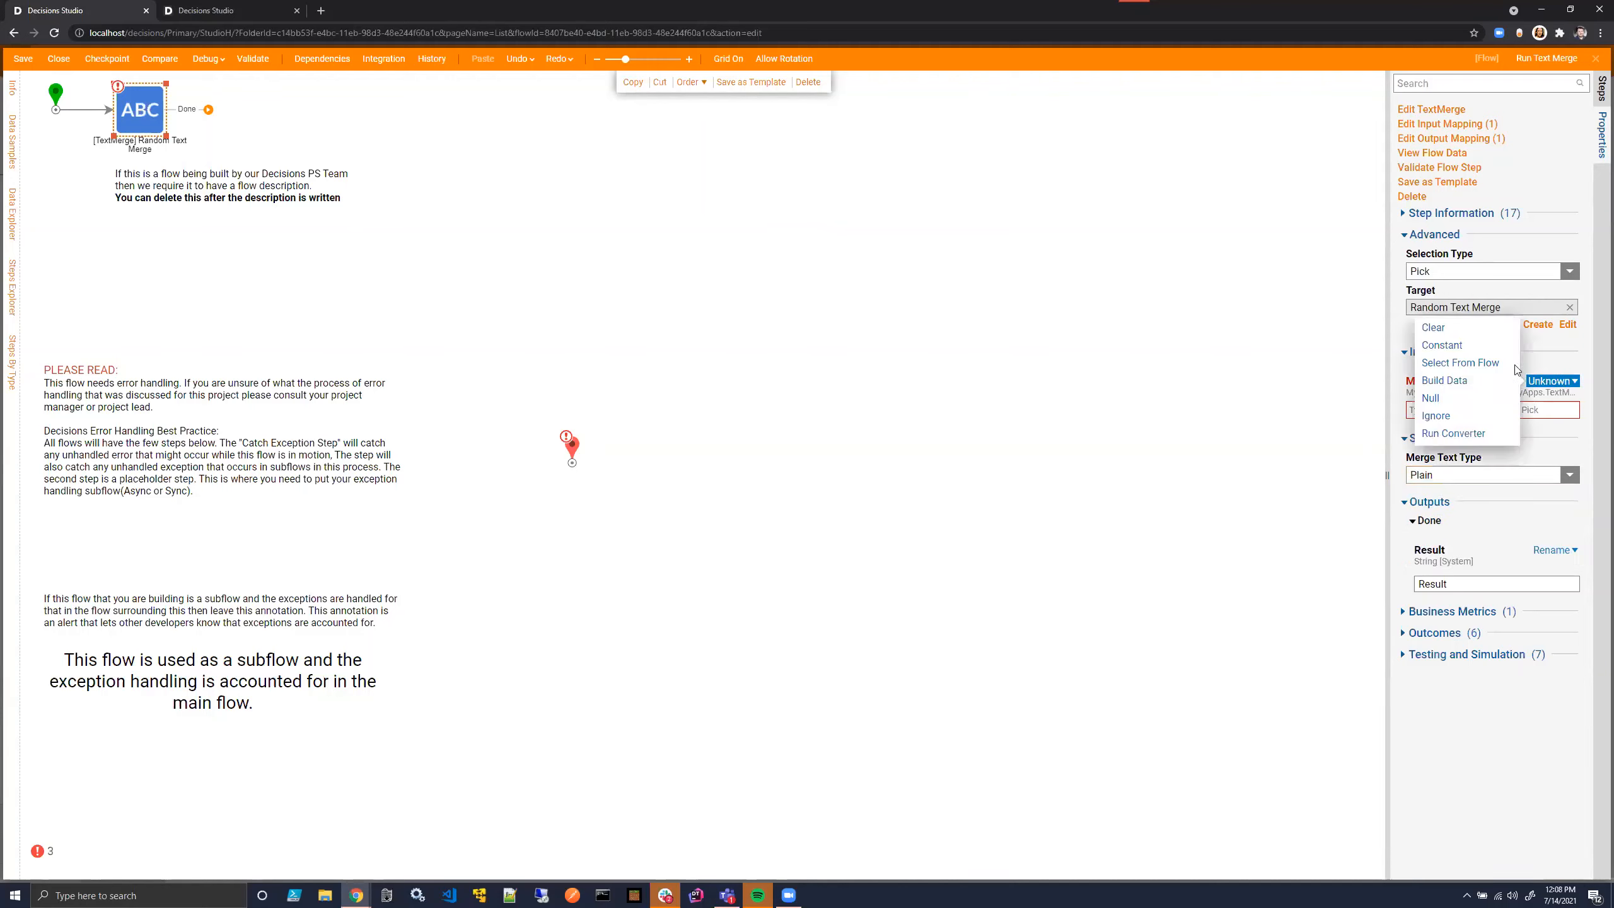
pyautogui.click(1461, 347)
pyautogui.click(1554, 413)
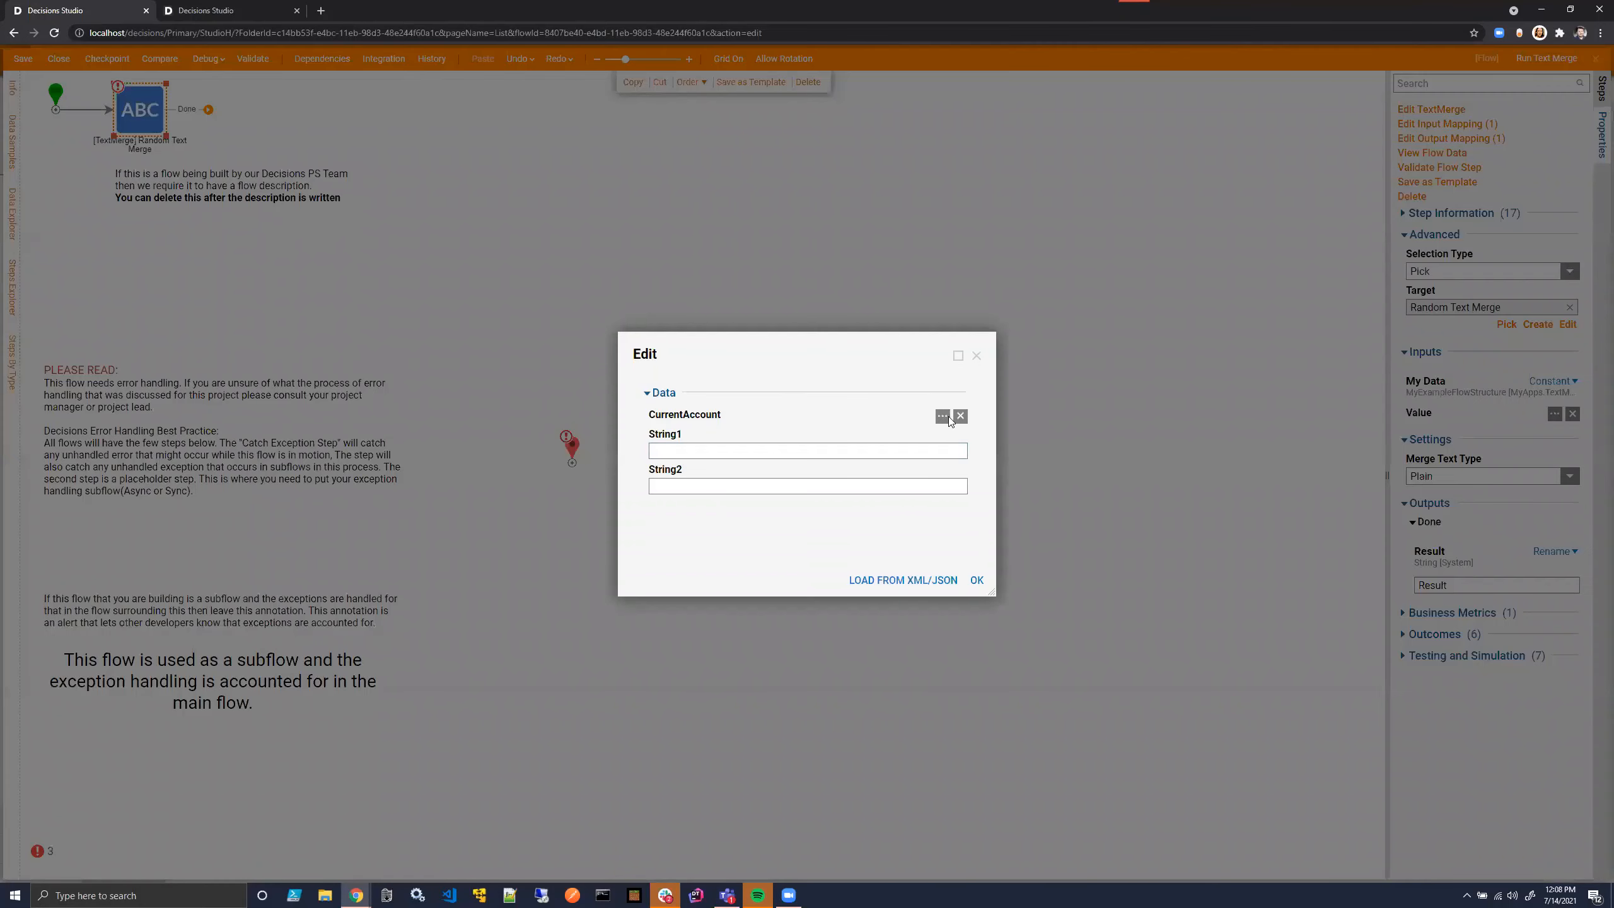
pyautogui.click(948, 417)
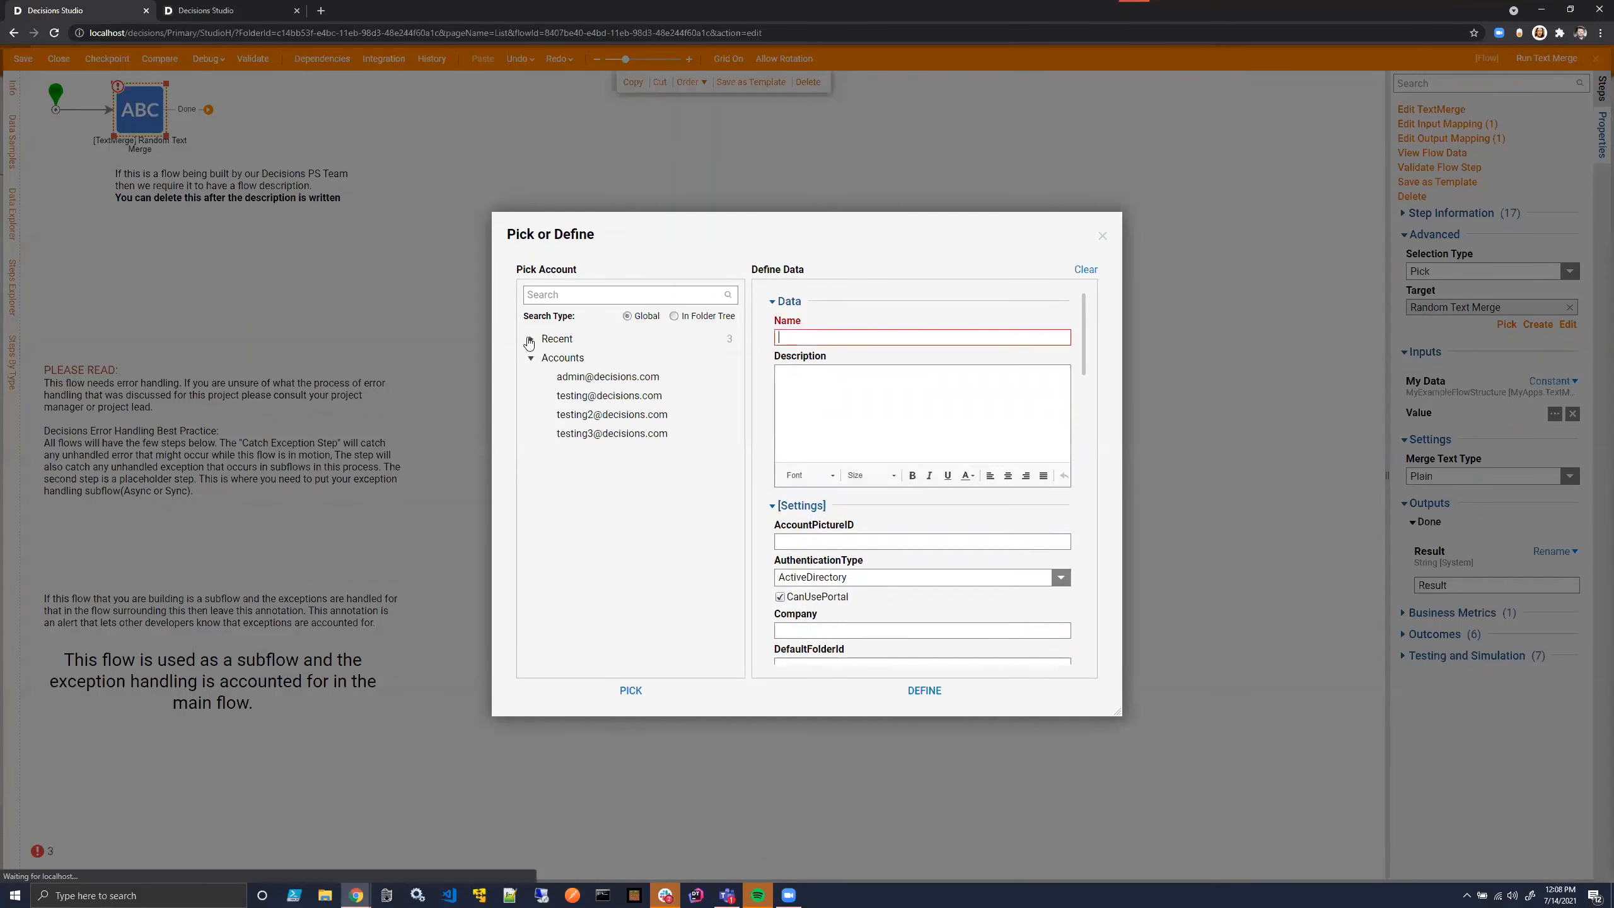
pyautogui.click(924, 691)
# - Set String1 to Pancake and String2 to Salsa in the My Data constant and accept it
pyautogui.click(686, 454)
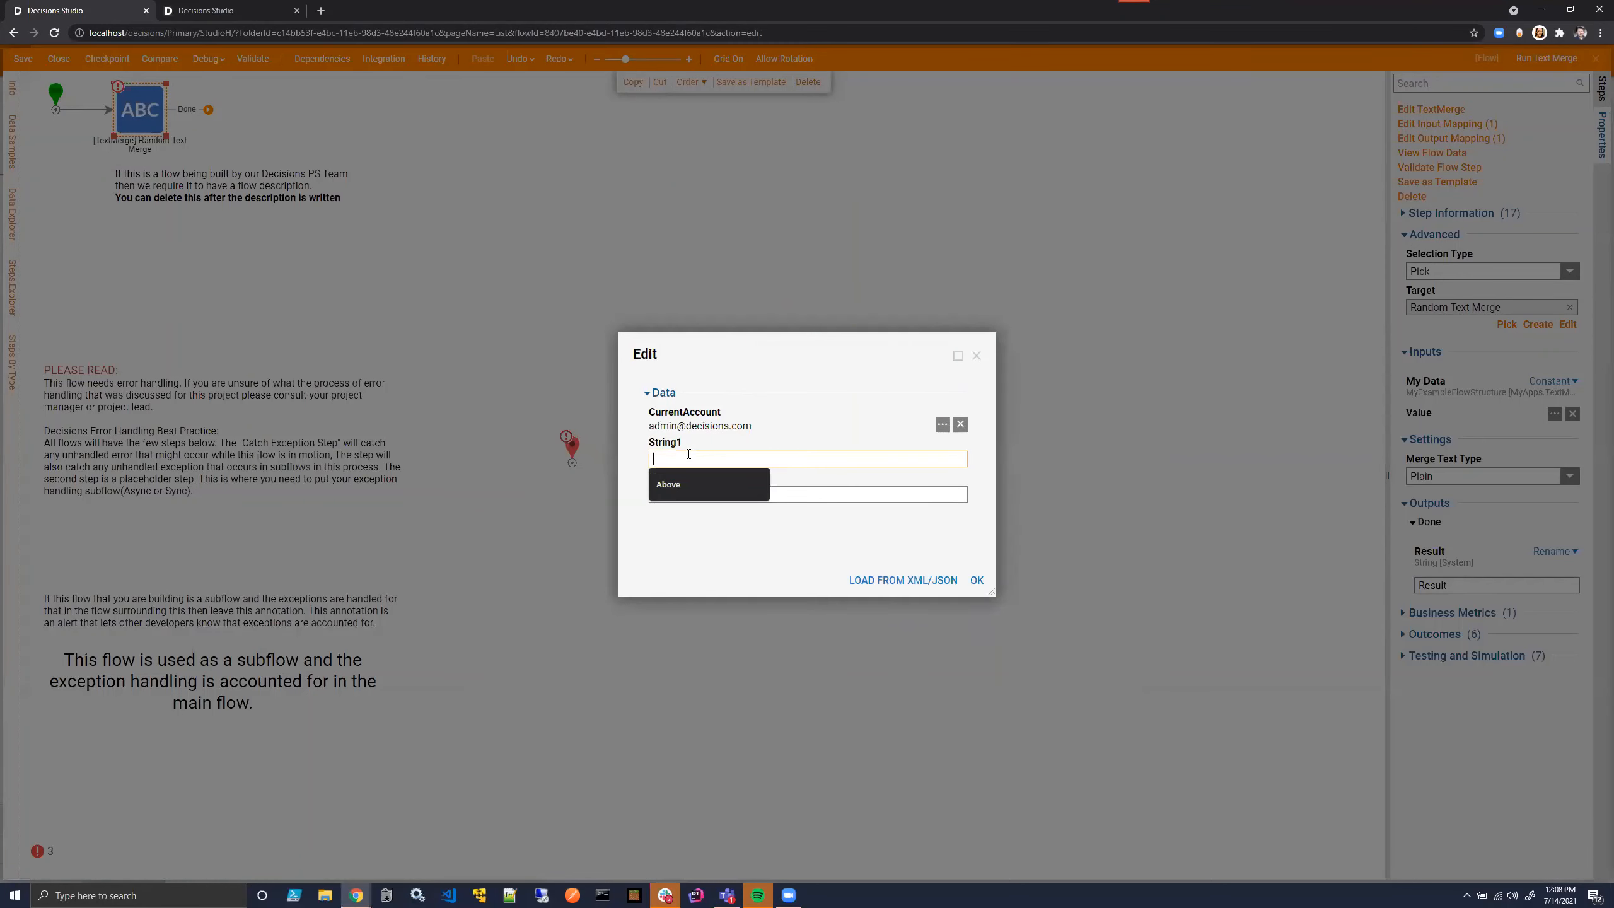
pyautogui.write('STring')
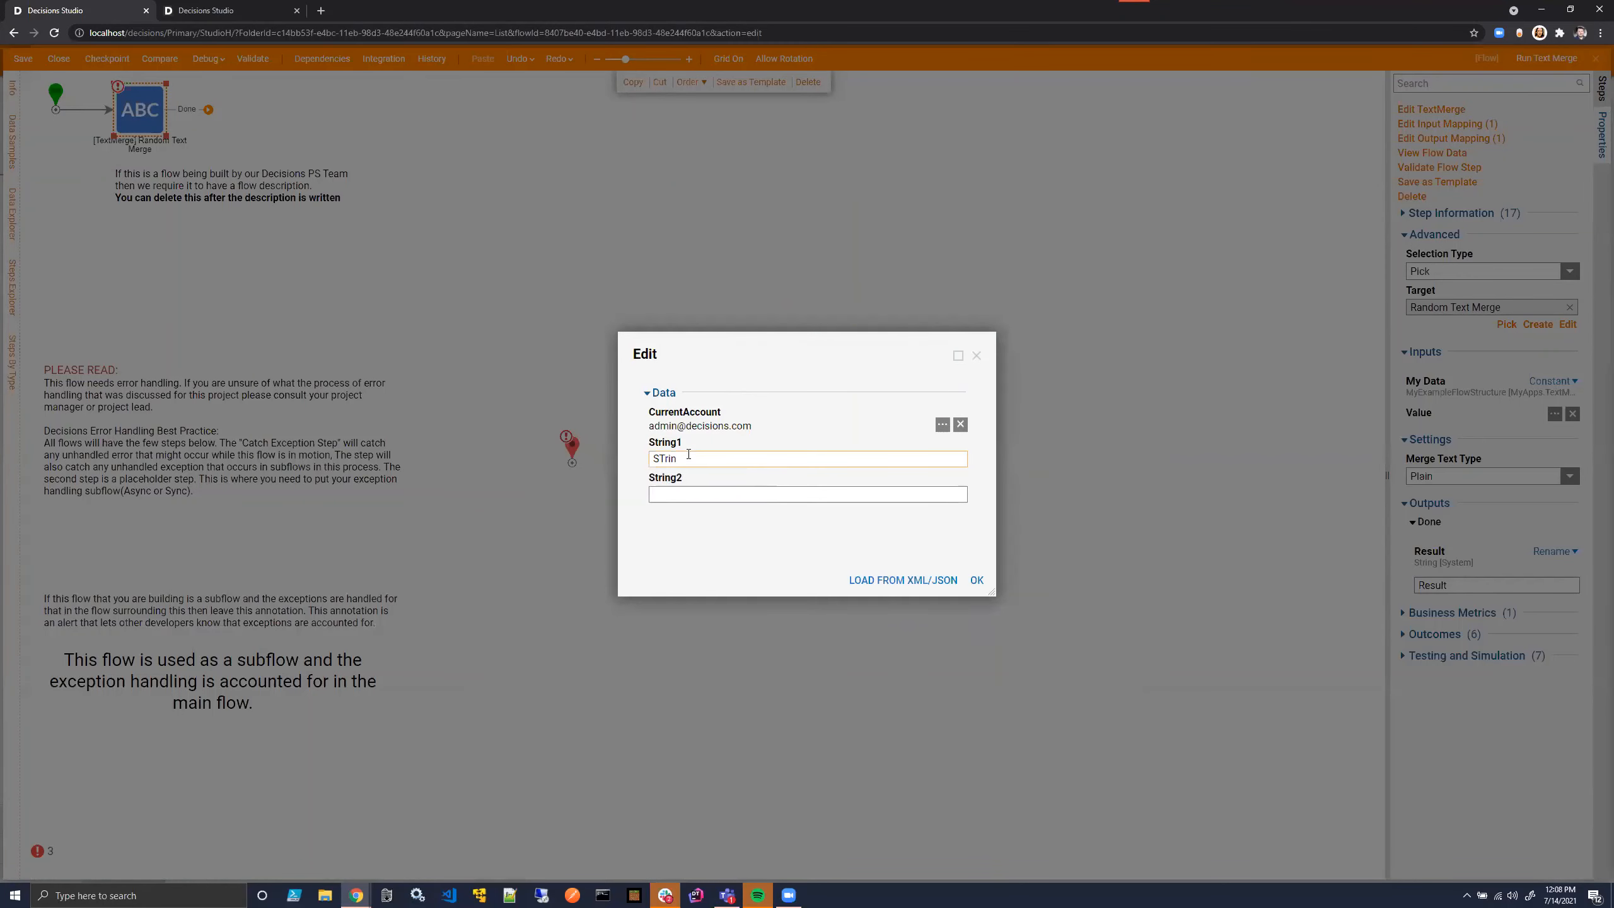
pyautogui.press('BackSpace')
pyautogui.press('BackSpace')
pyautogui.press('BackSpace')
pyautogui.press('BackSpace')
pyautogui.press('BackSpace')
pyautogui.write('Pancake')
pyautogui.click(690, 493)
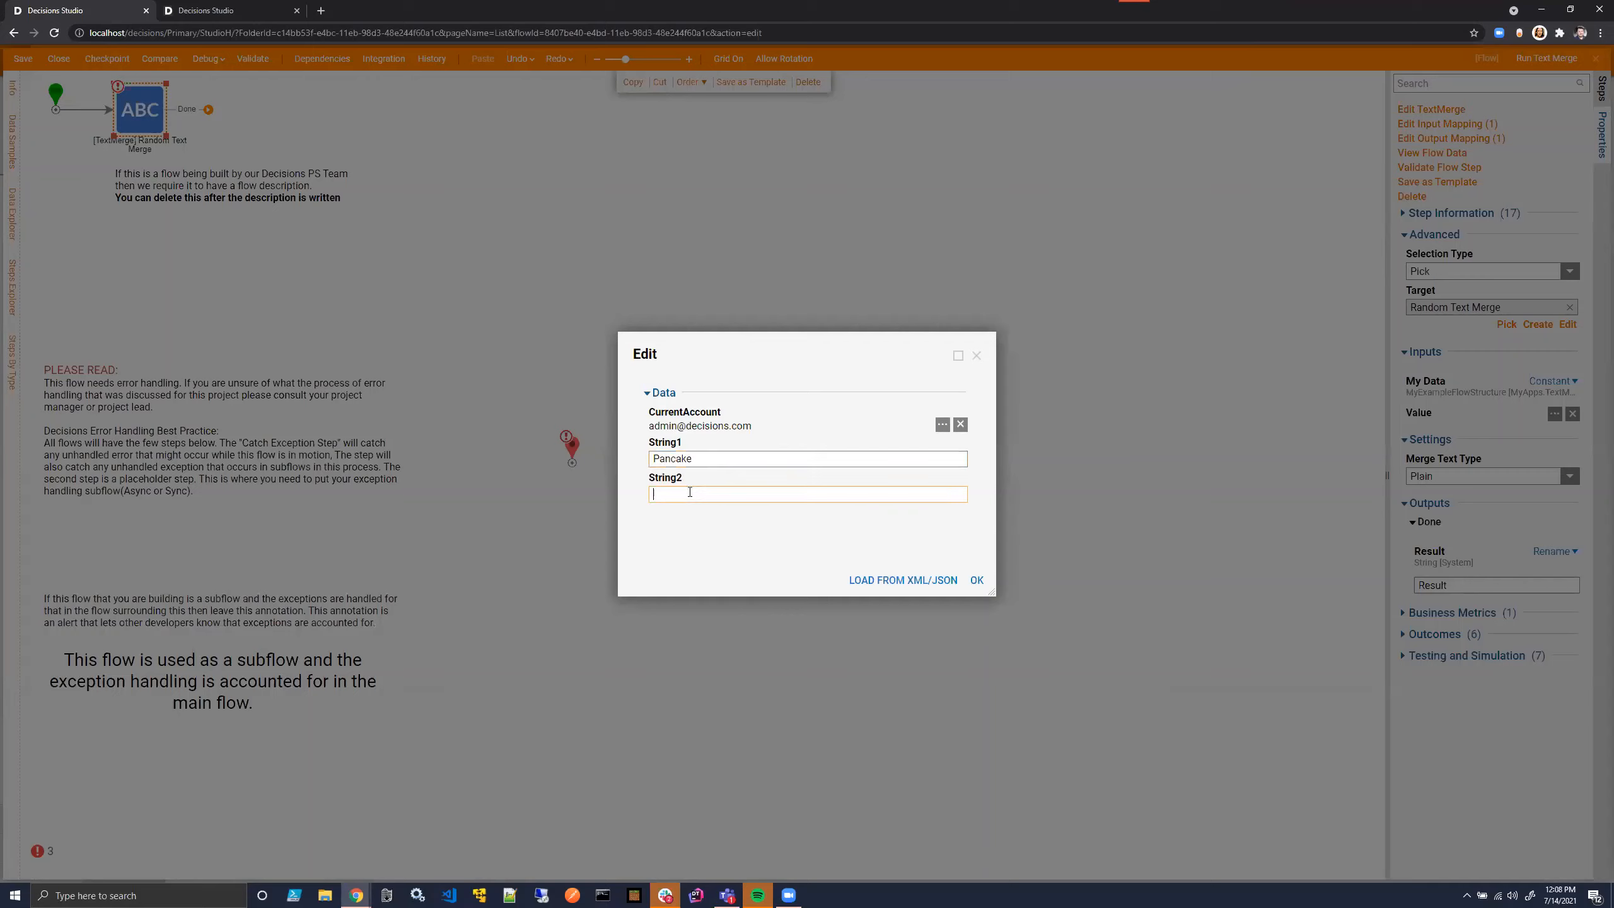
pyautogui.write('Salsa')
pyautogui.click(977, 581)
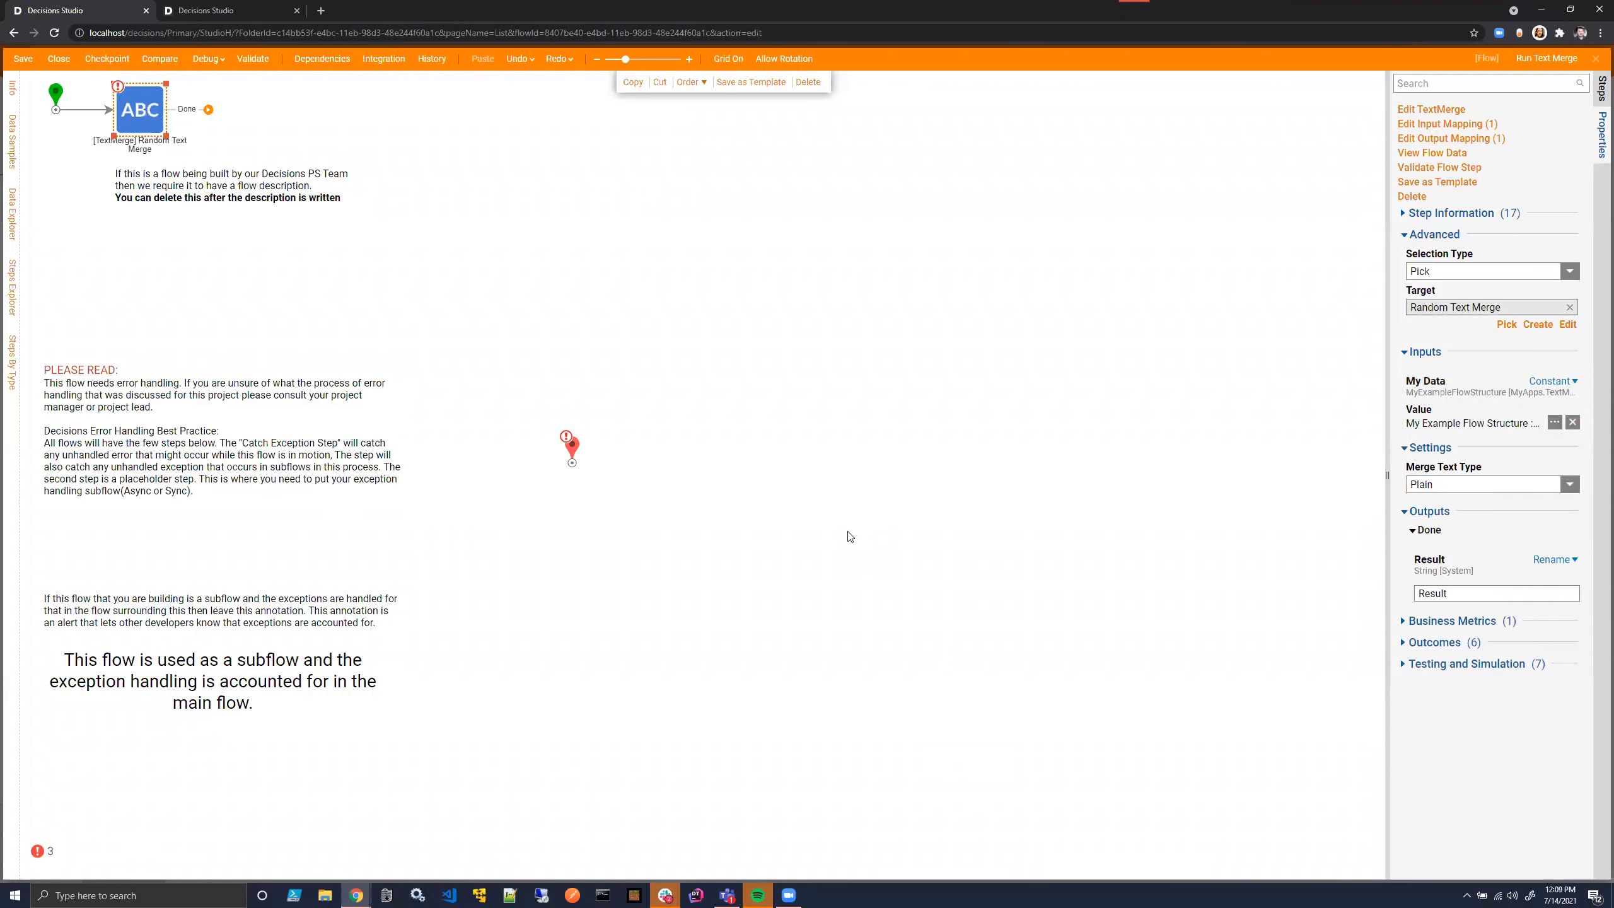
# - Connect the text merge step's Done outcome to the end step and place the end step in line beside it
pyautogui.moveTo(209, 109); pyautogui.dragTo(491, 226)
pyautogui.moveTo(440, 148); pyautogui.dragTo(281, 115)
pyautogui.click(326, 133)
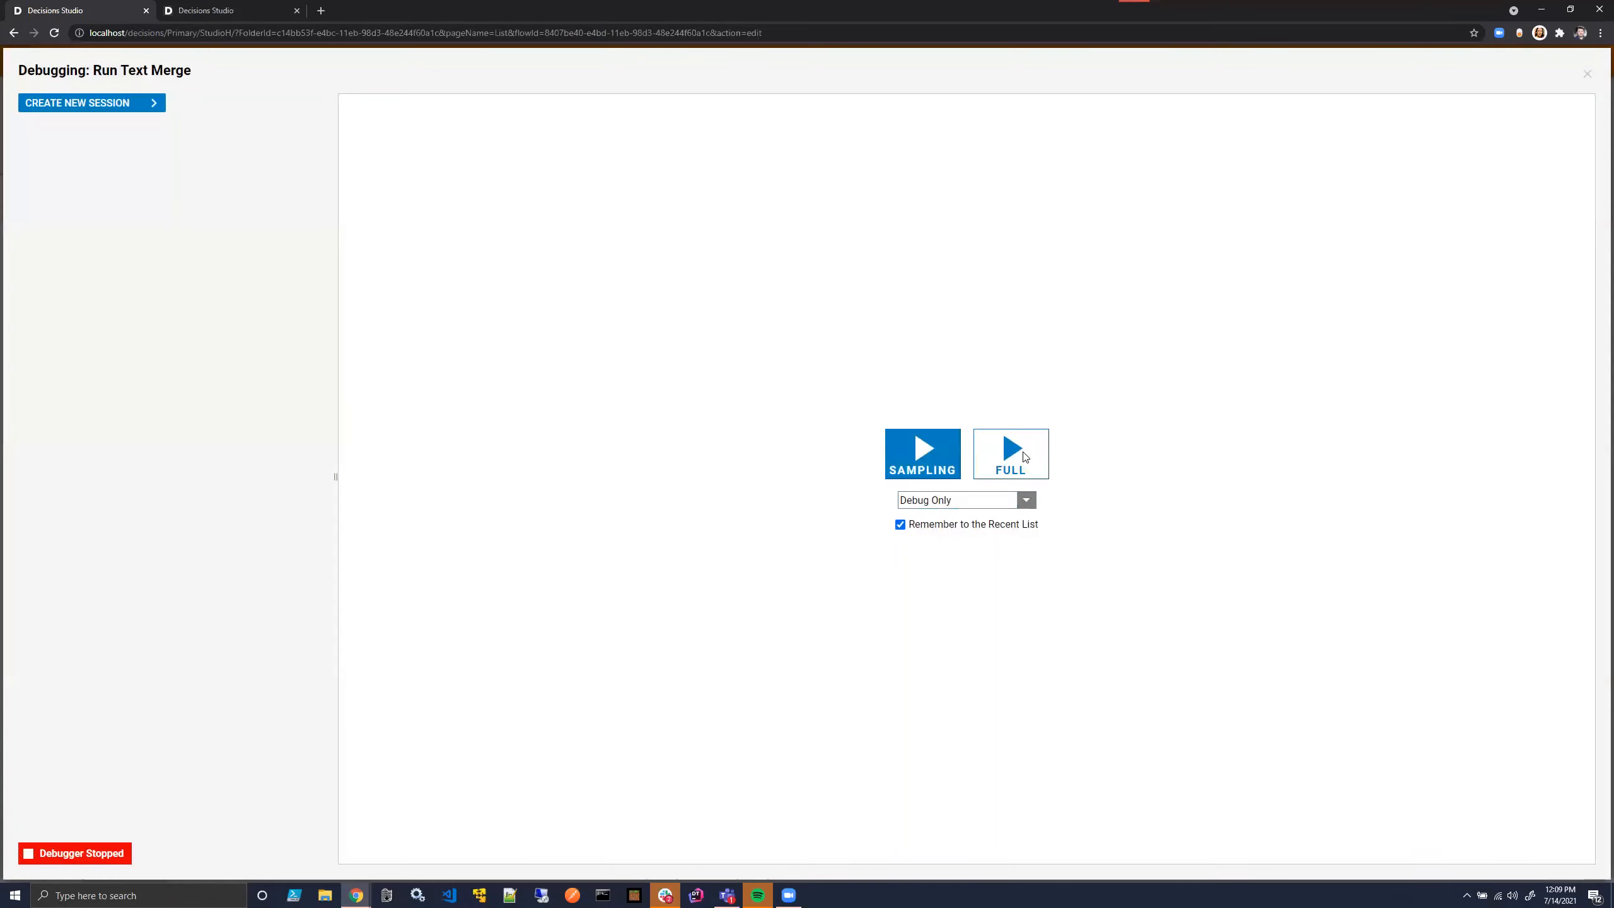
# - Debug the Run Text Merge flow and view the text merge step's output data, enlarging the window to show the whole result
pyautogui.click(1024, 456)
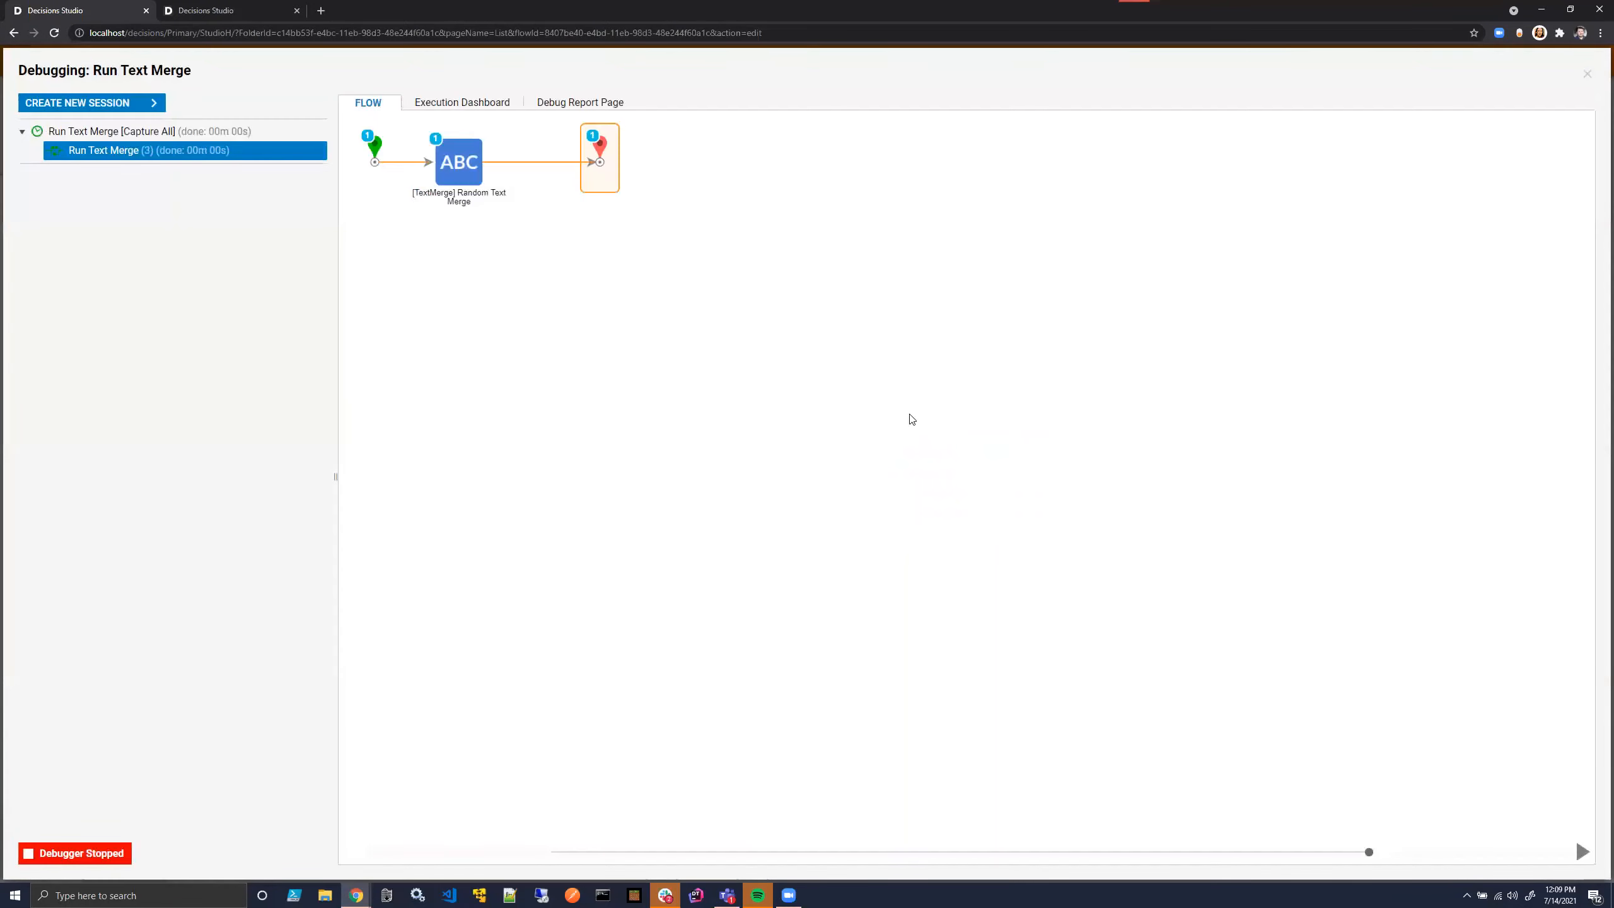
pyautogui.click(461, 162)
pyautogui.moveTo(519, 183)
pyautogui.click(647, 211)
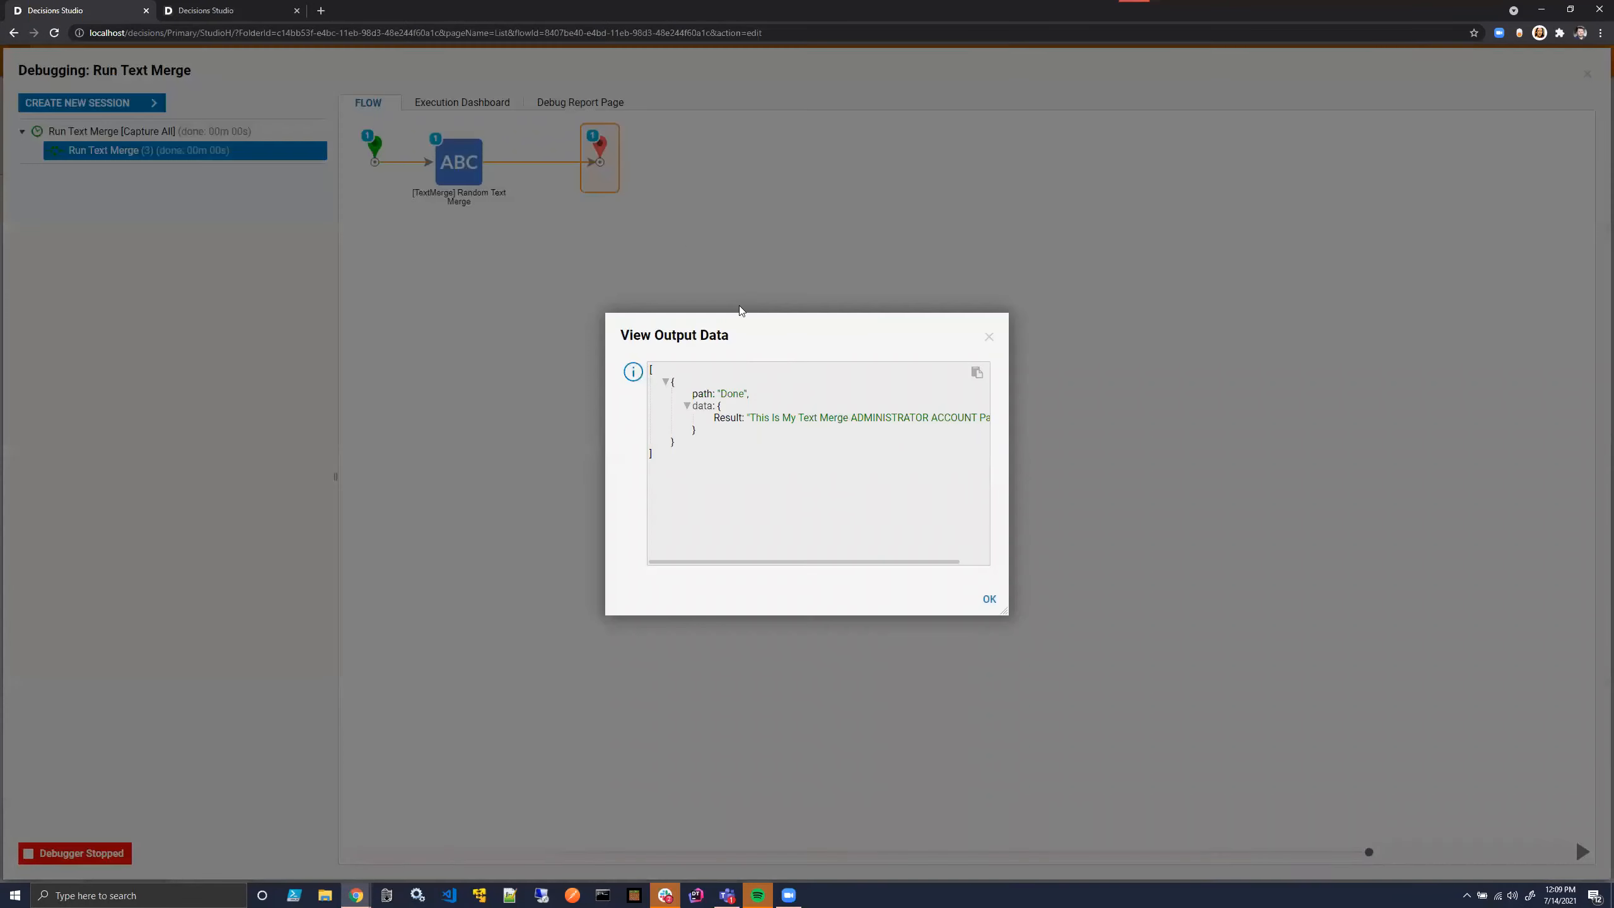
pyautogui.moveTo(1005, 614); pyautogui.dragTo(1381, 681)
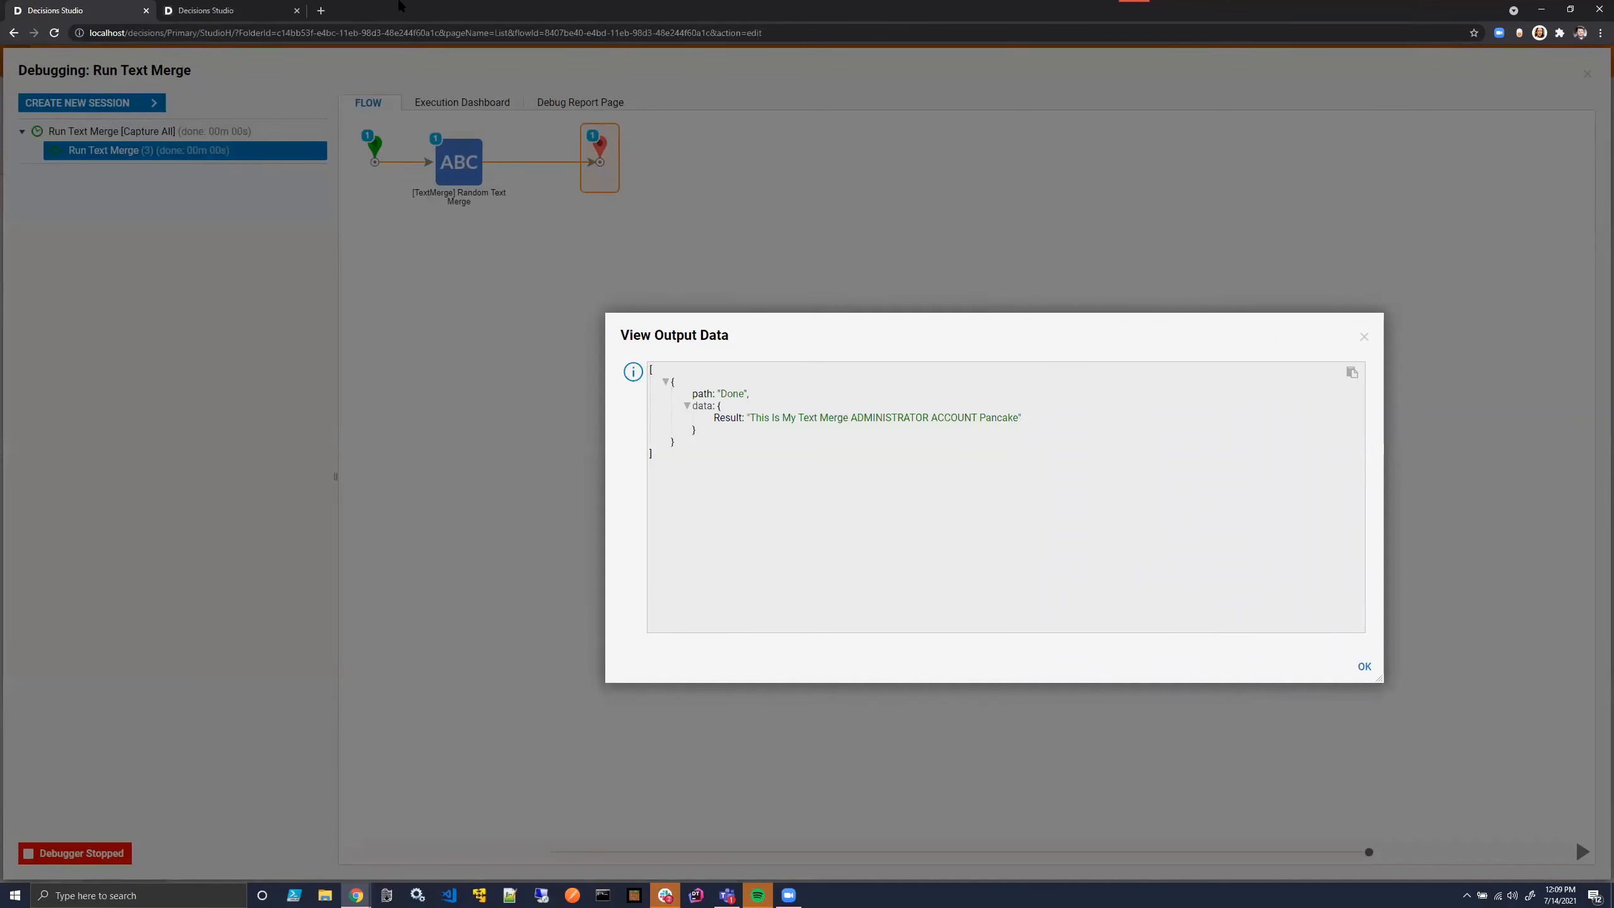
pyautogui.click(229, 10)
pyautogui.click(243, 333)
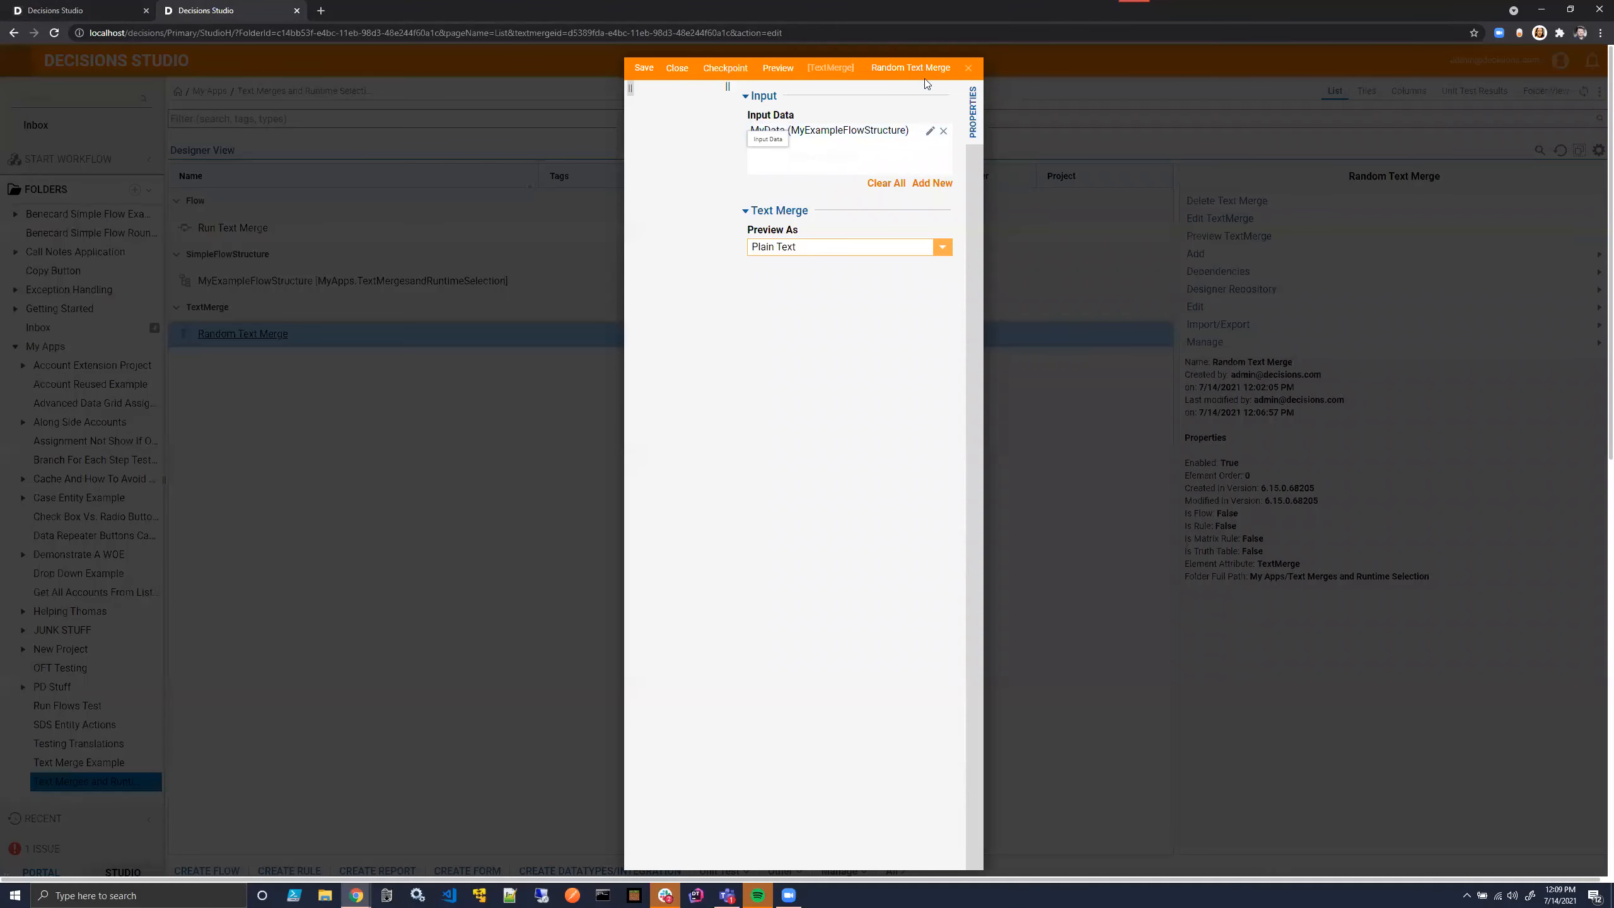
pyautogui.click(967, 67)
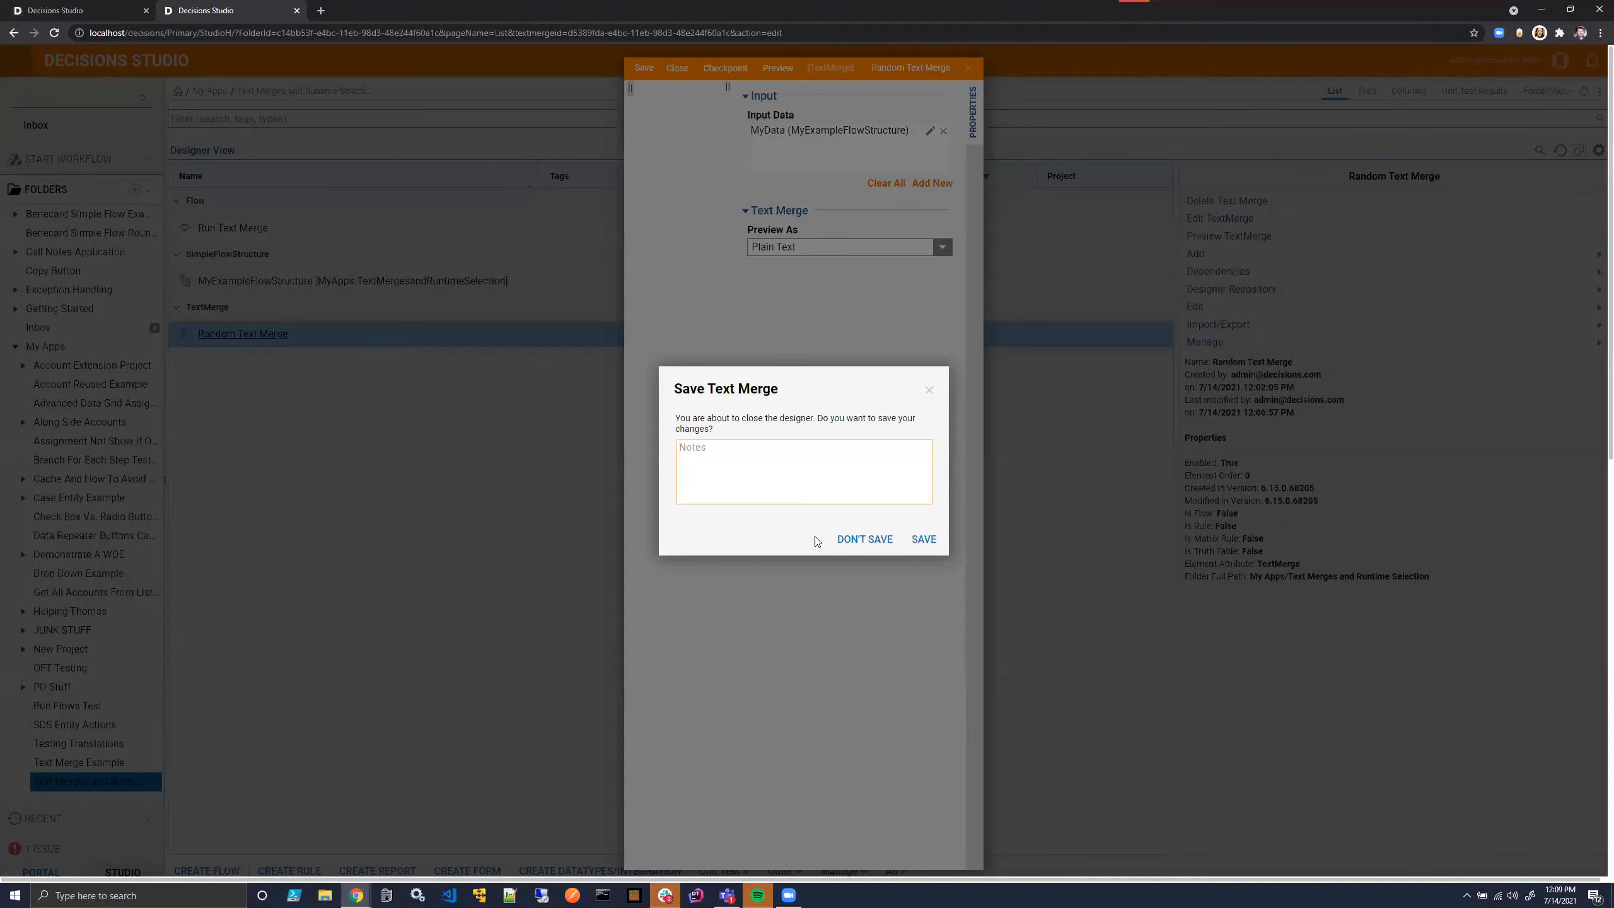
pyautogui.click(864, 539)
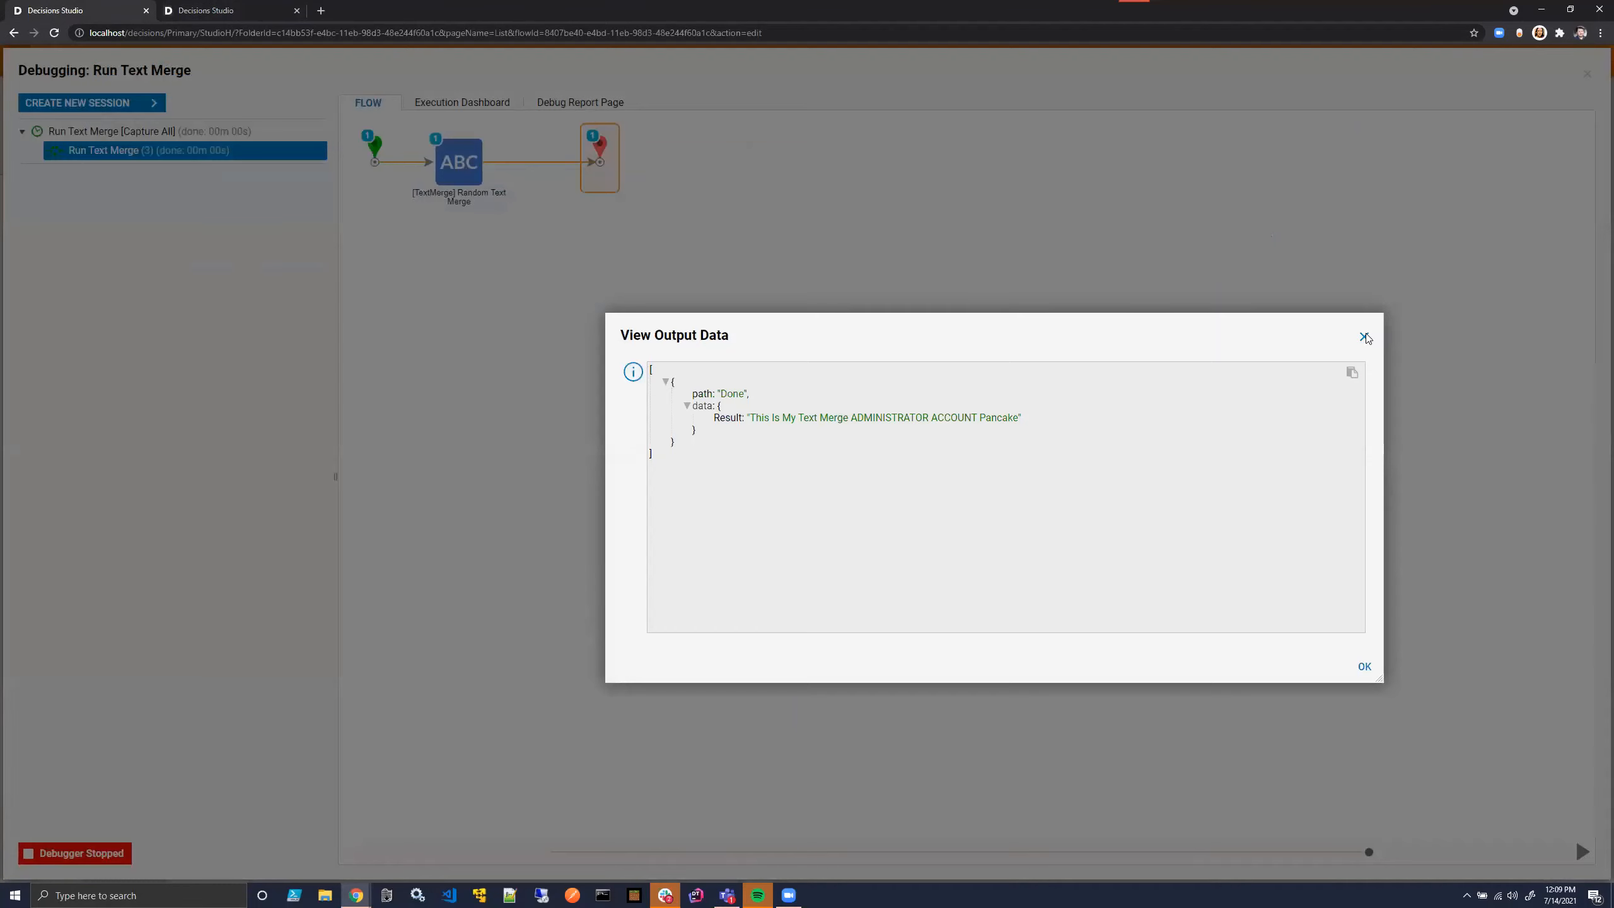
# - Close the output data and duplicate the browser tab that shows the text merge folder
pyautogui.click(1364, 336)
pyautogui.click(273, 11)
pyautogui.rightClick(251, 19)
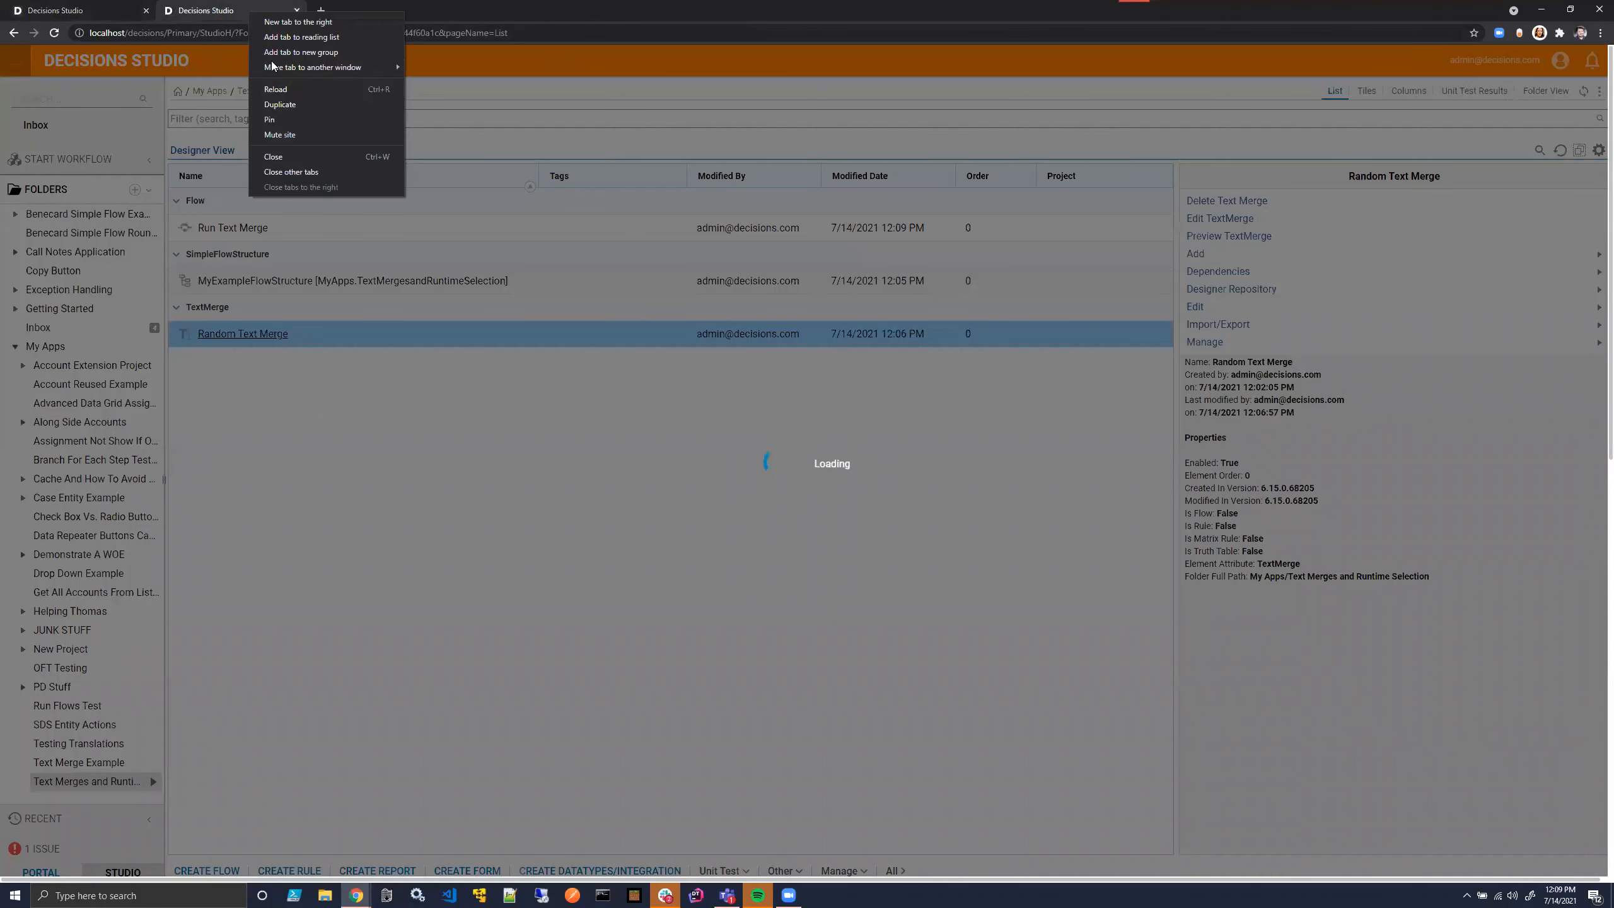
pyautogui.click(279, 106)
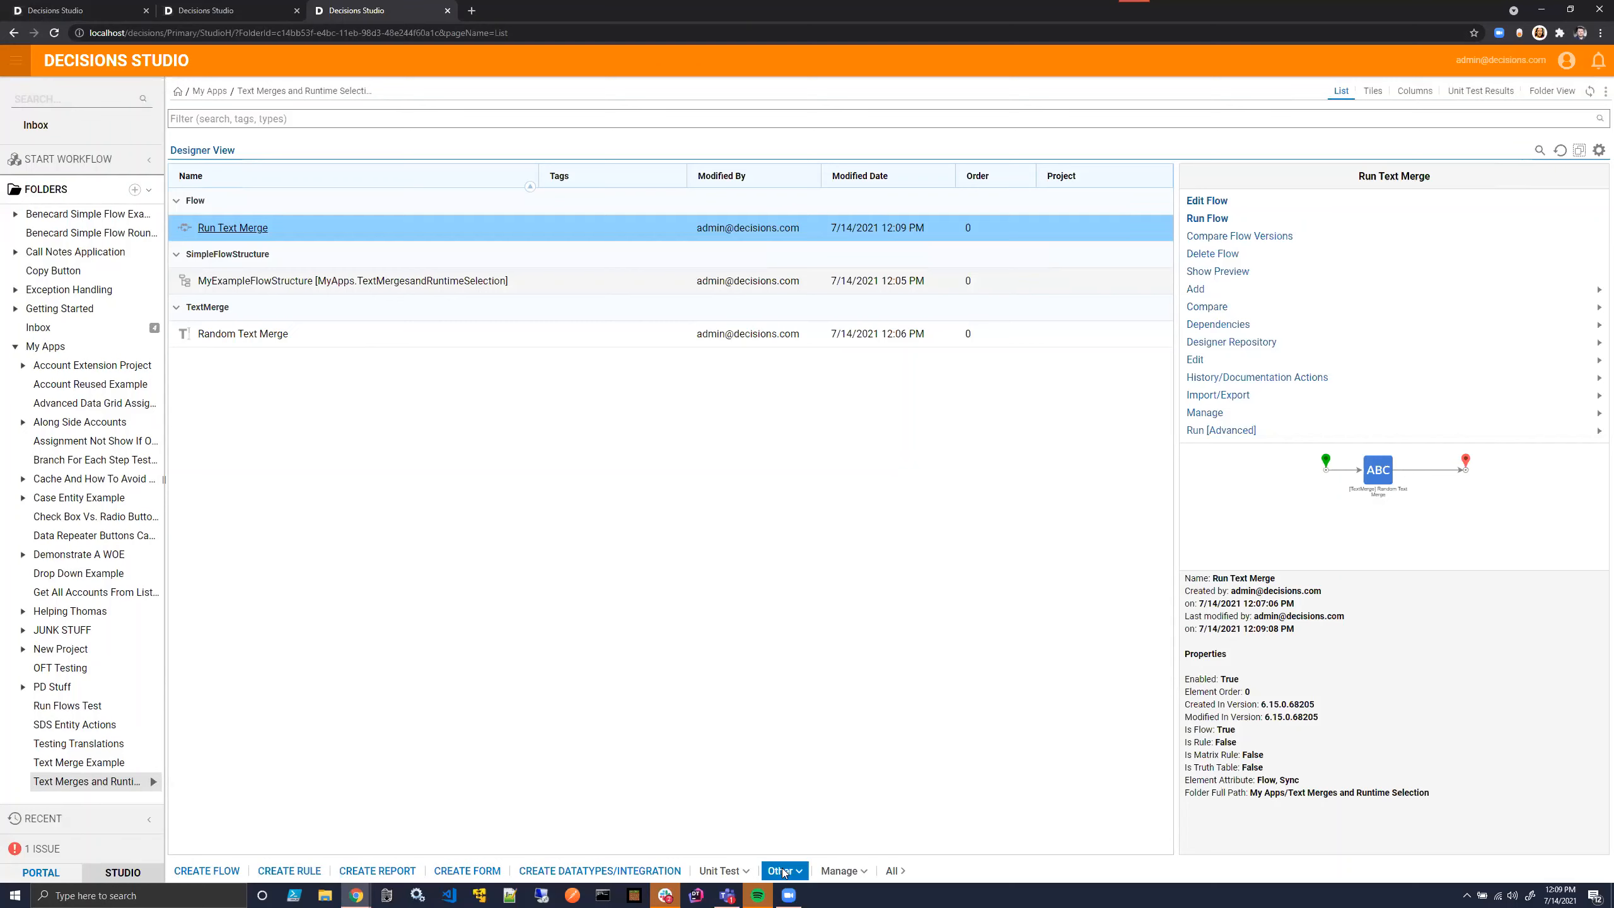
# - Open the Random Text Merge in its designer from the duplicated tab
pyautogui.click(784, 872)
pyautogui.moveTo(765, 844)
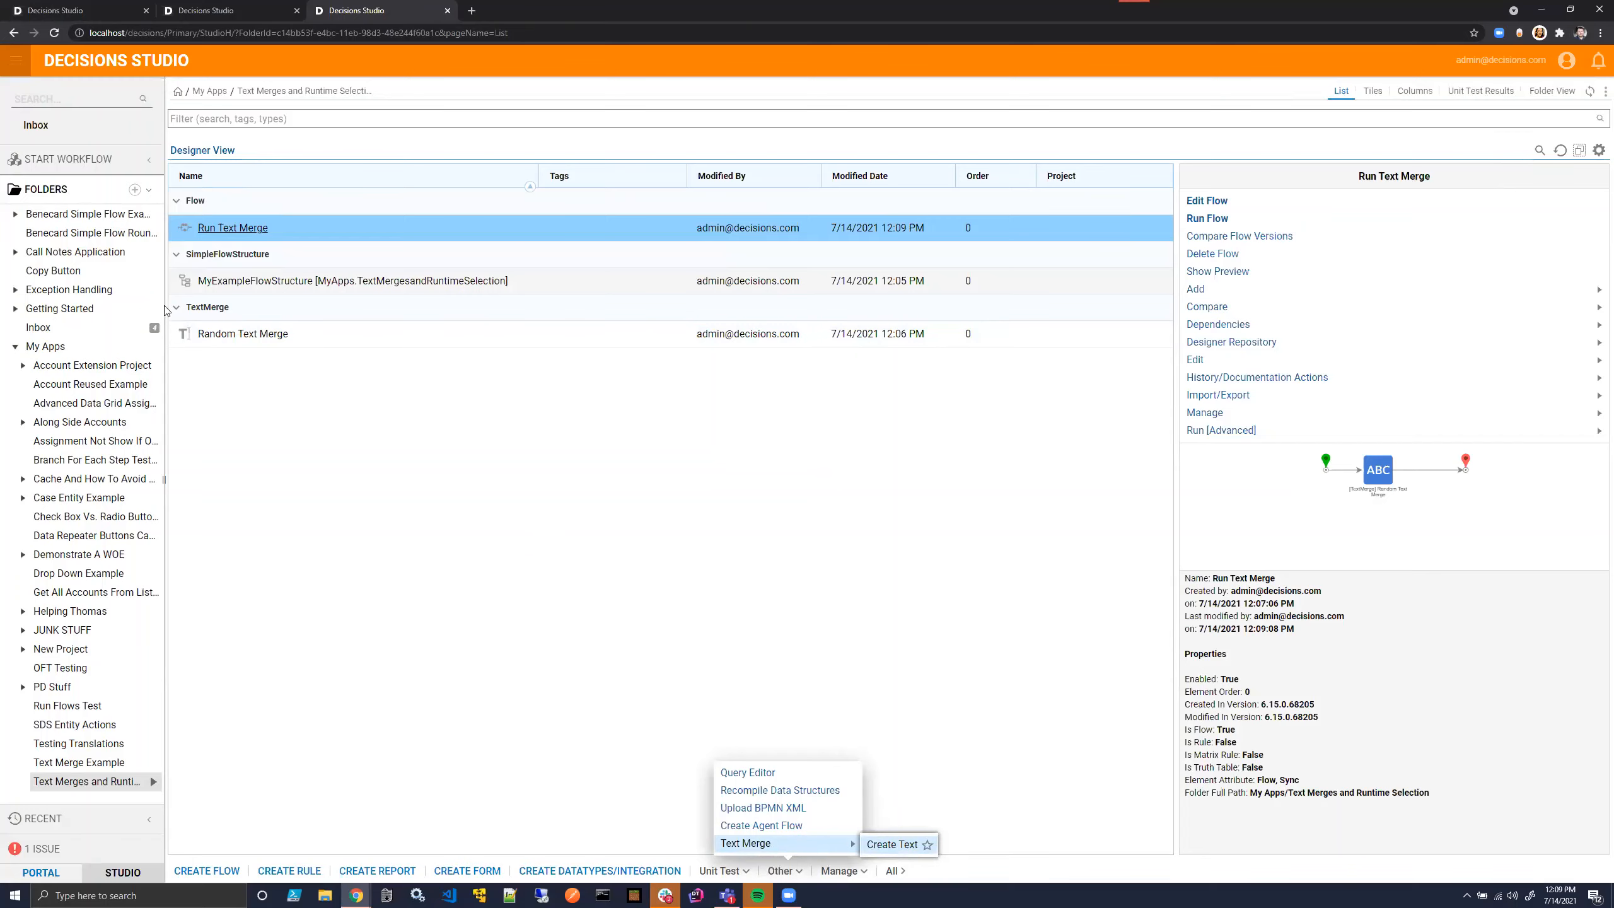
pyautogui.click(218, 334)
pyautogui.doubleClick(219, 335)
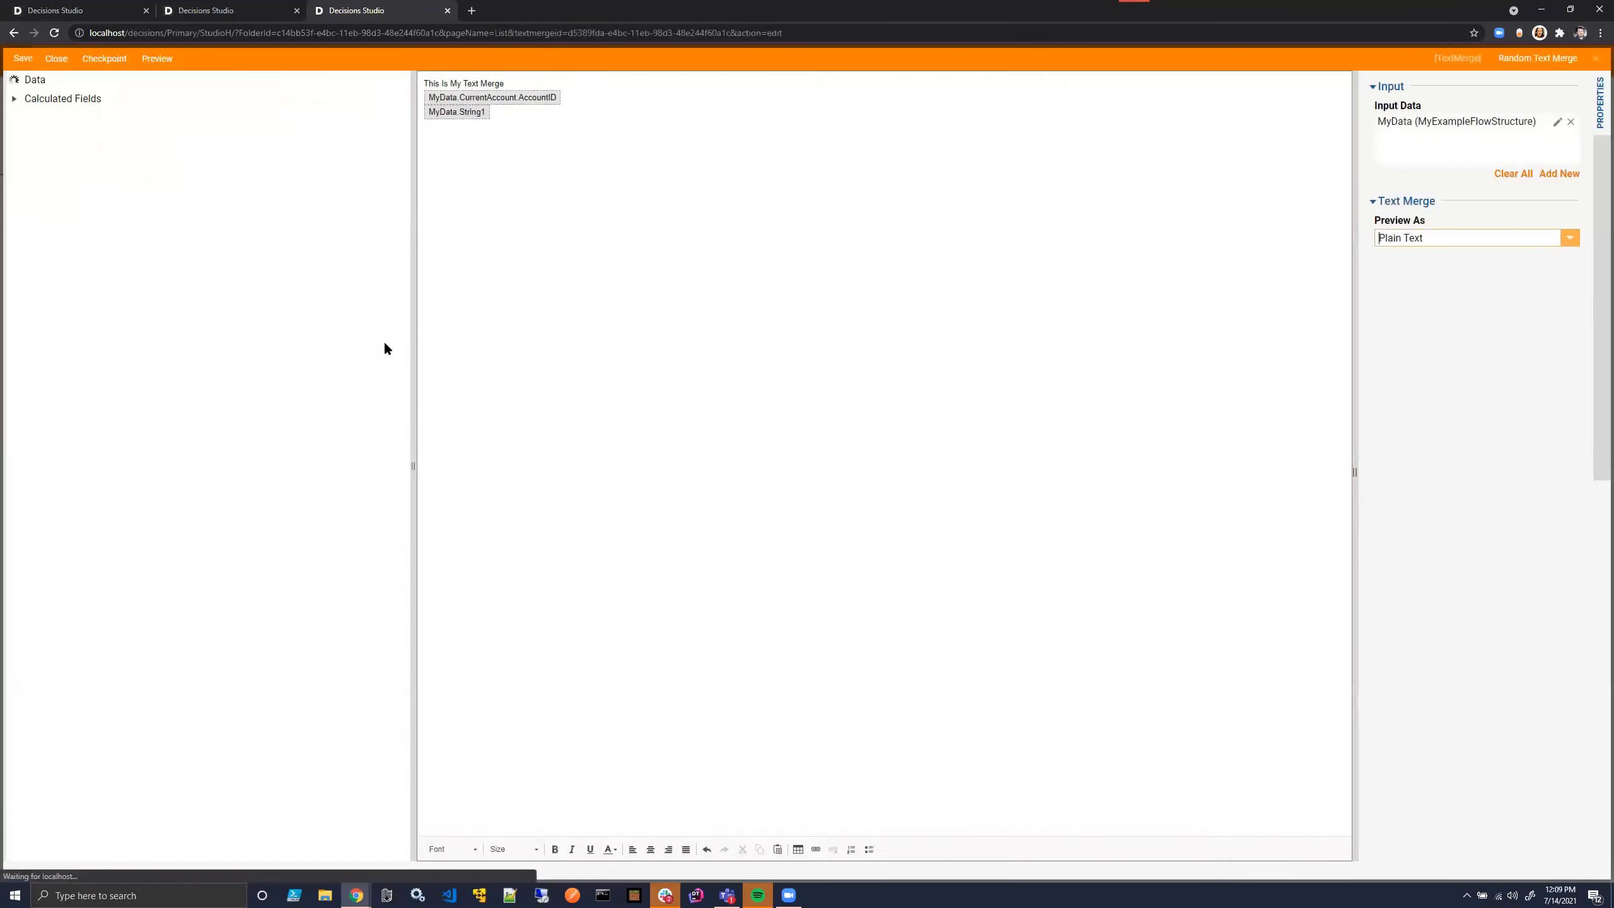
pyautogui.click(710, 415)
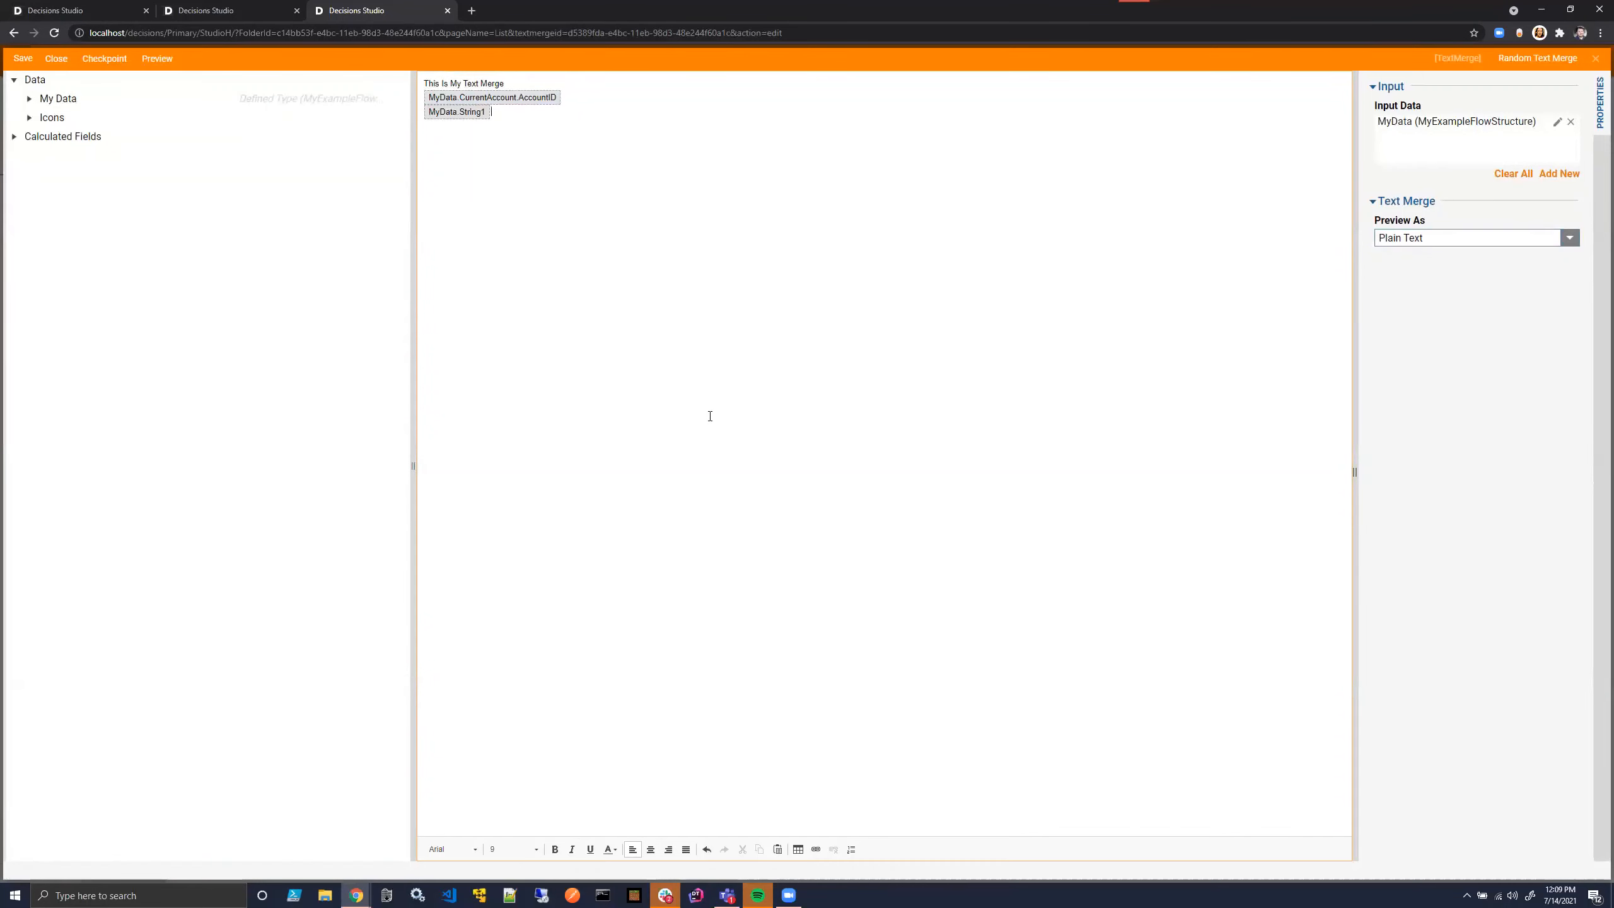
# - Return to the Run Text Merge debugger and review the text merge step's output data again
pyautogui.click(206, 10)
pyautogui.click(89, 8)
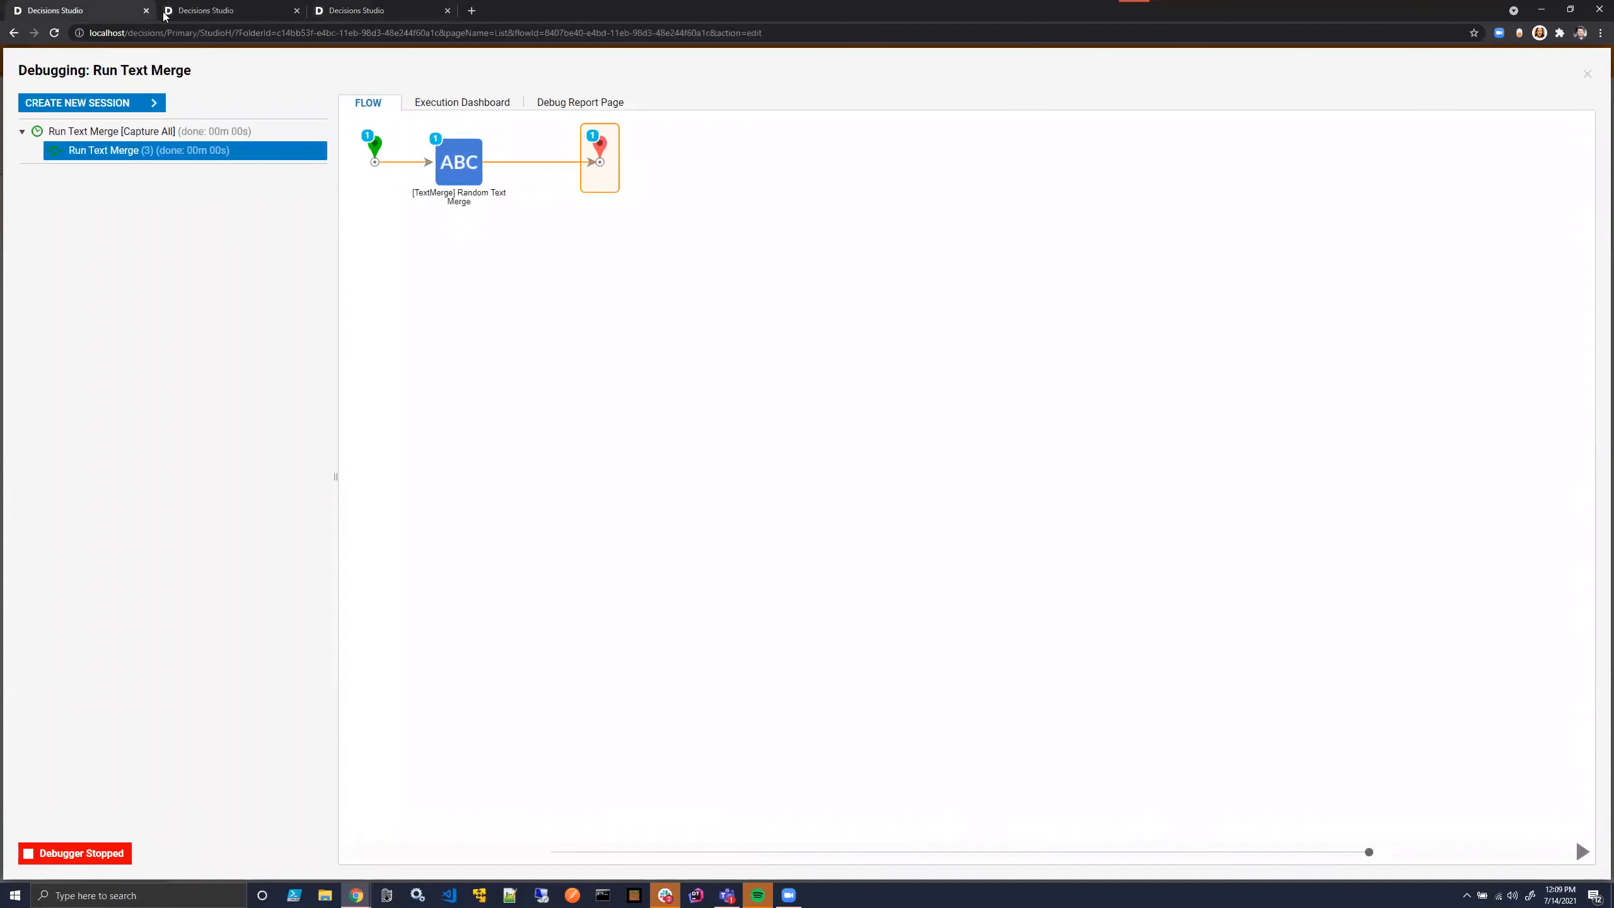
pyautogui.moveTo(466, 169)
pyautogui.click(612, 184)
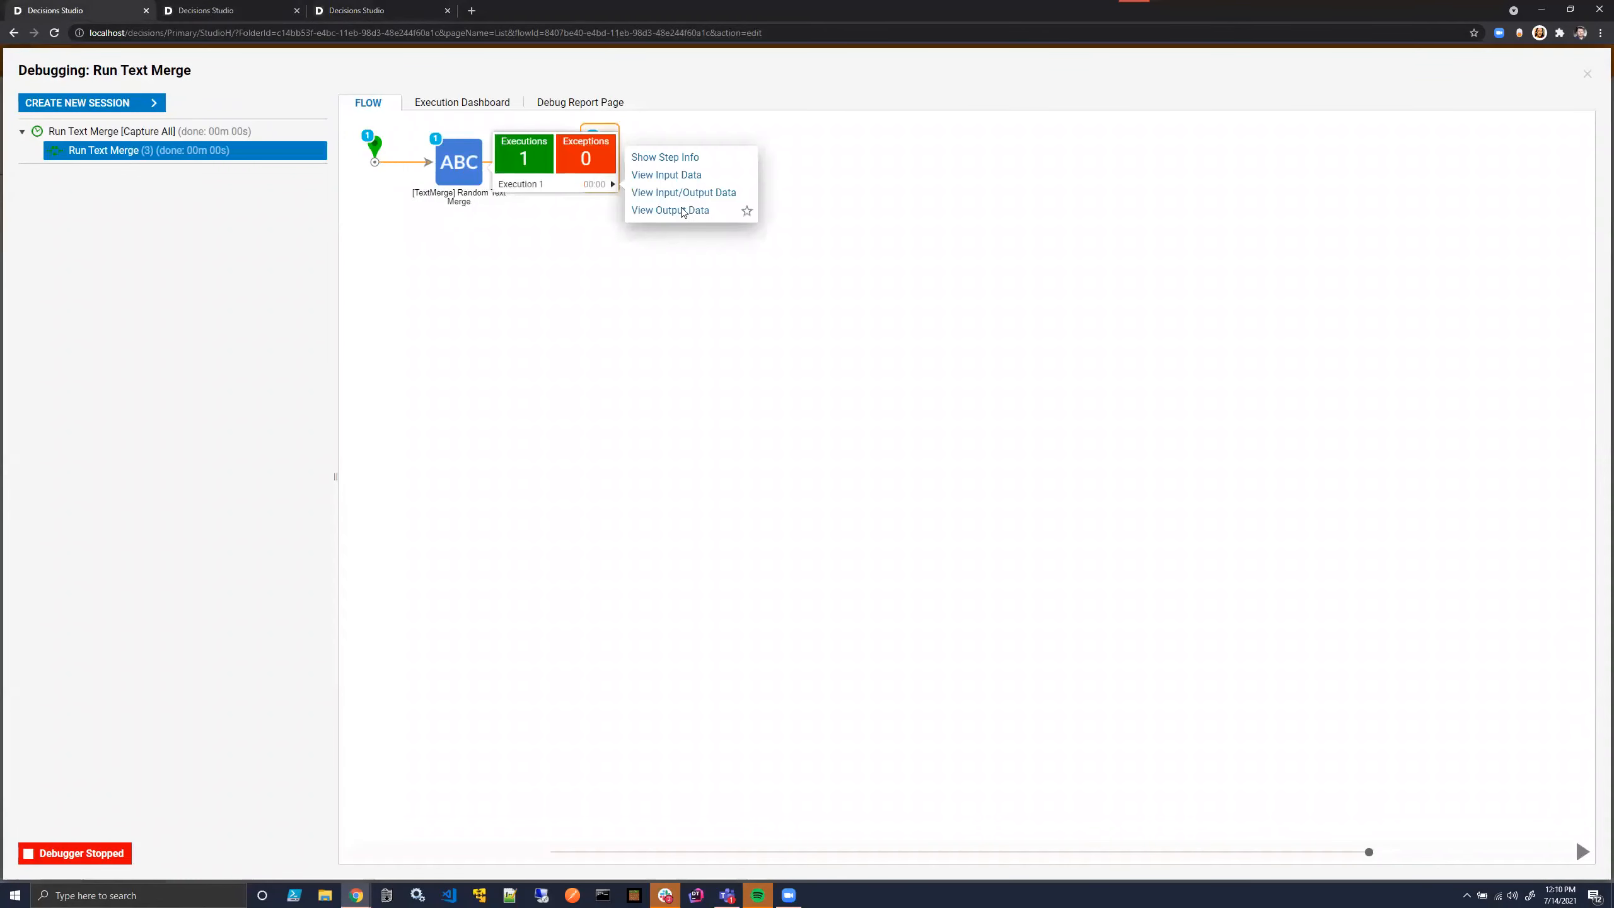
pyautogui.click(681, 207)
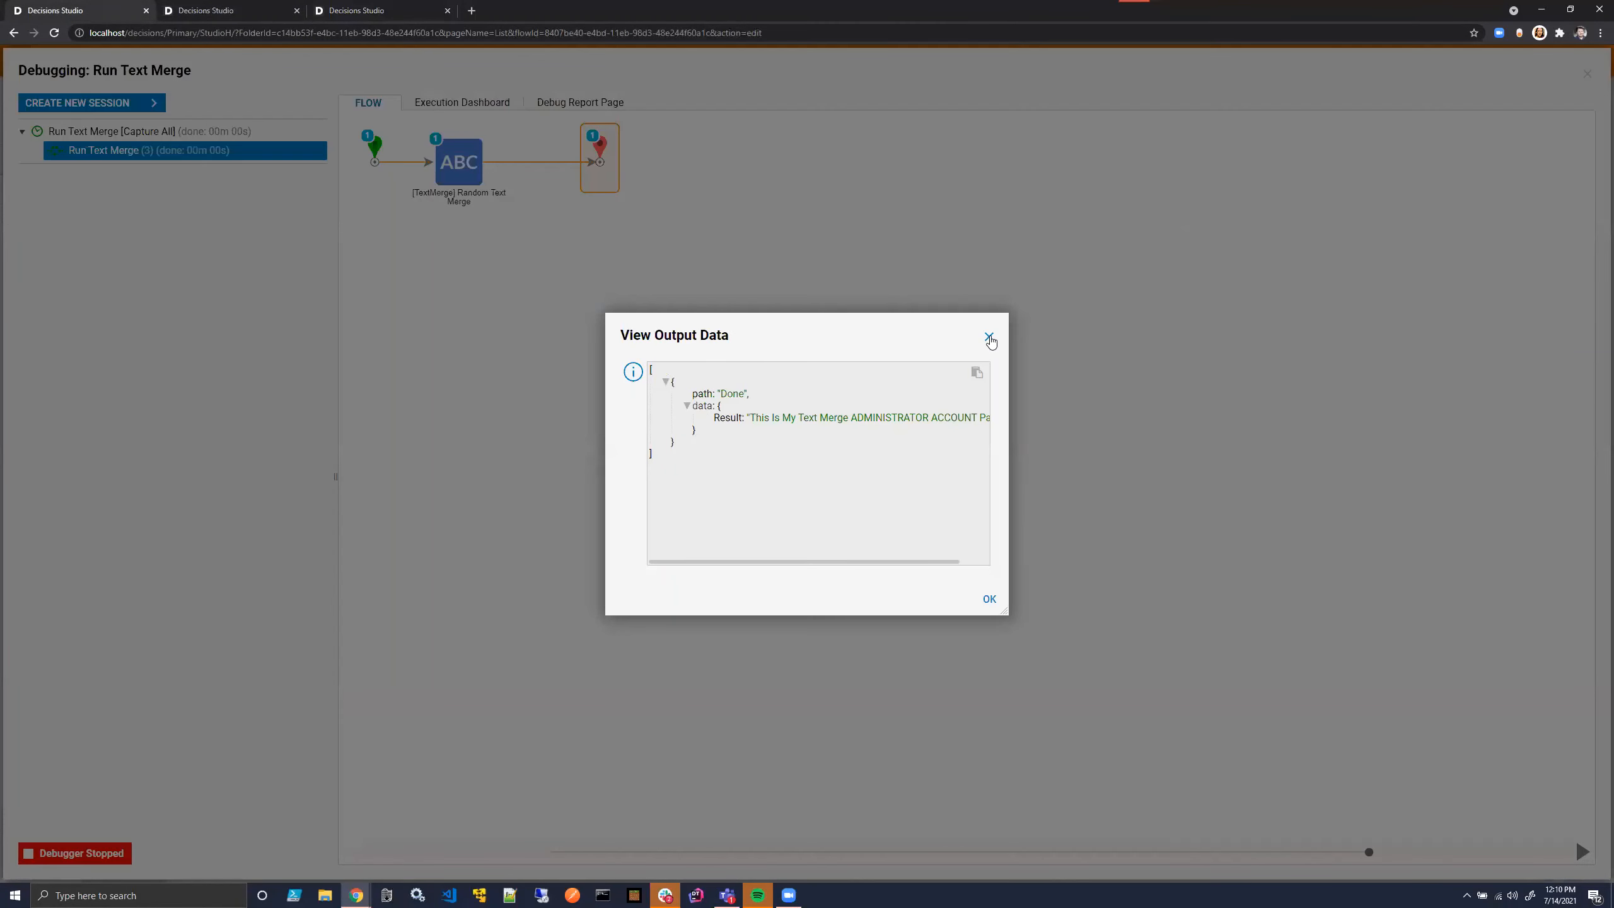
pyautogui.click(986, 338)
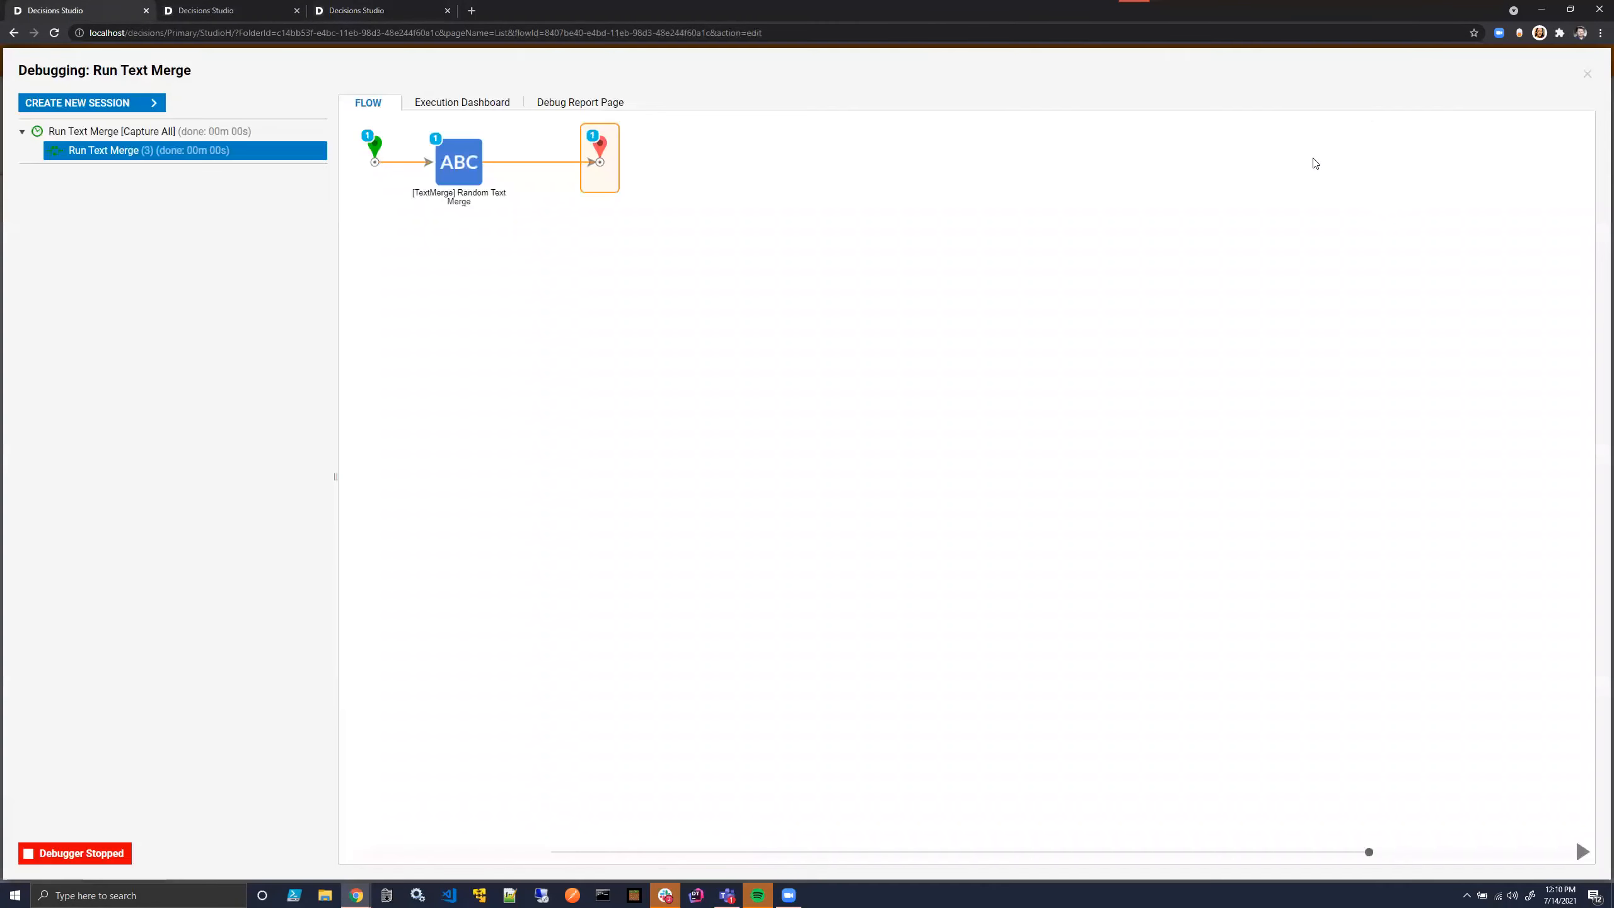
# - Close the debugger and move the text merge and end steps together farther from the start step
pyautogui.click(1587, 74)
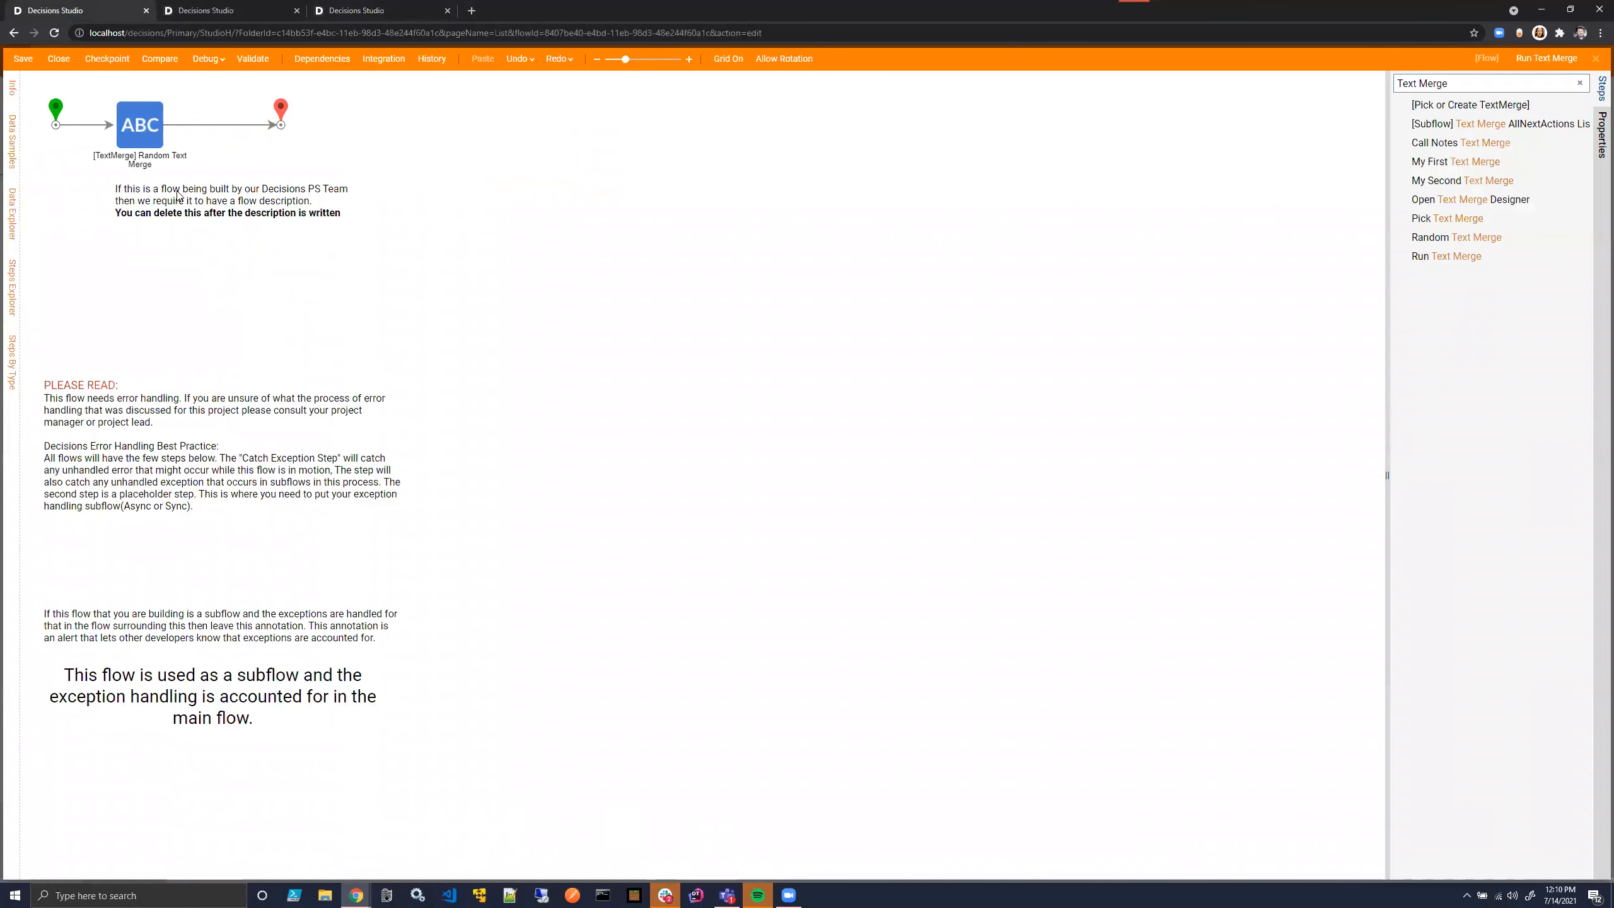
pyautogui.moveTo(310, 146)
pyautogui.mouseDown()
pyautogui.moveTo(108, 105)
pyautogui.moveTo(303, 125)
pyautogui.mouseUp()
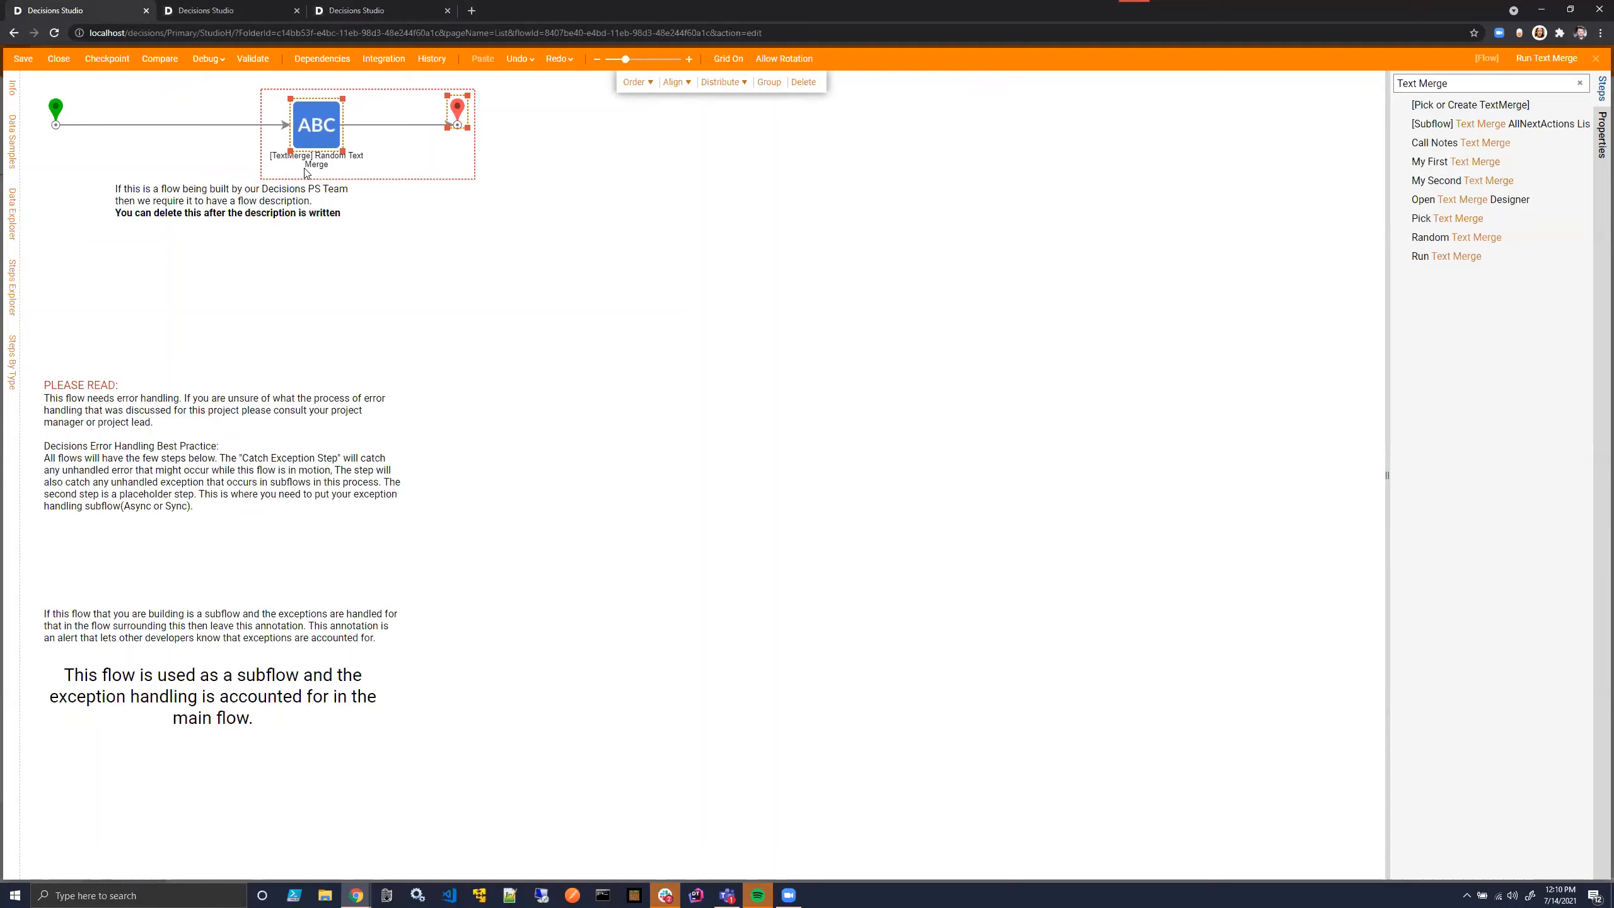
# - Return to the Random Text Merge designer and close it, saving its changes without notes
pyautogui.click(319, 8)
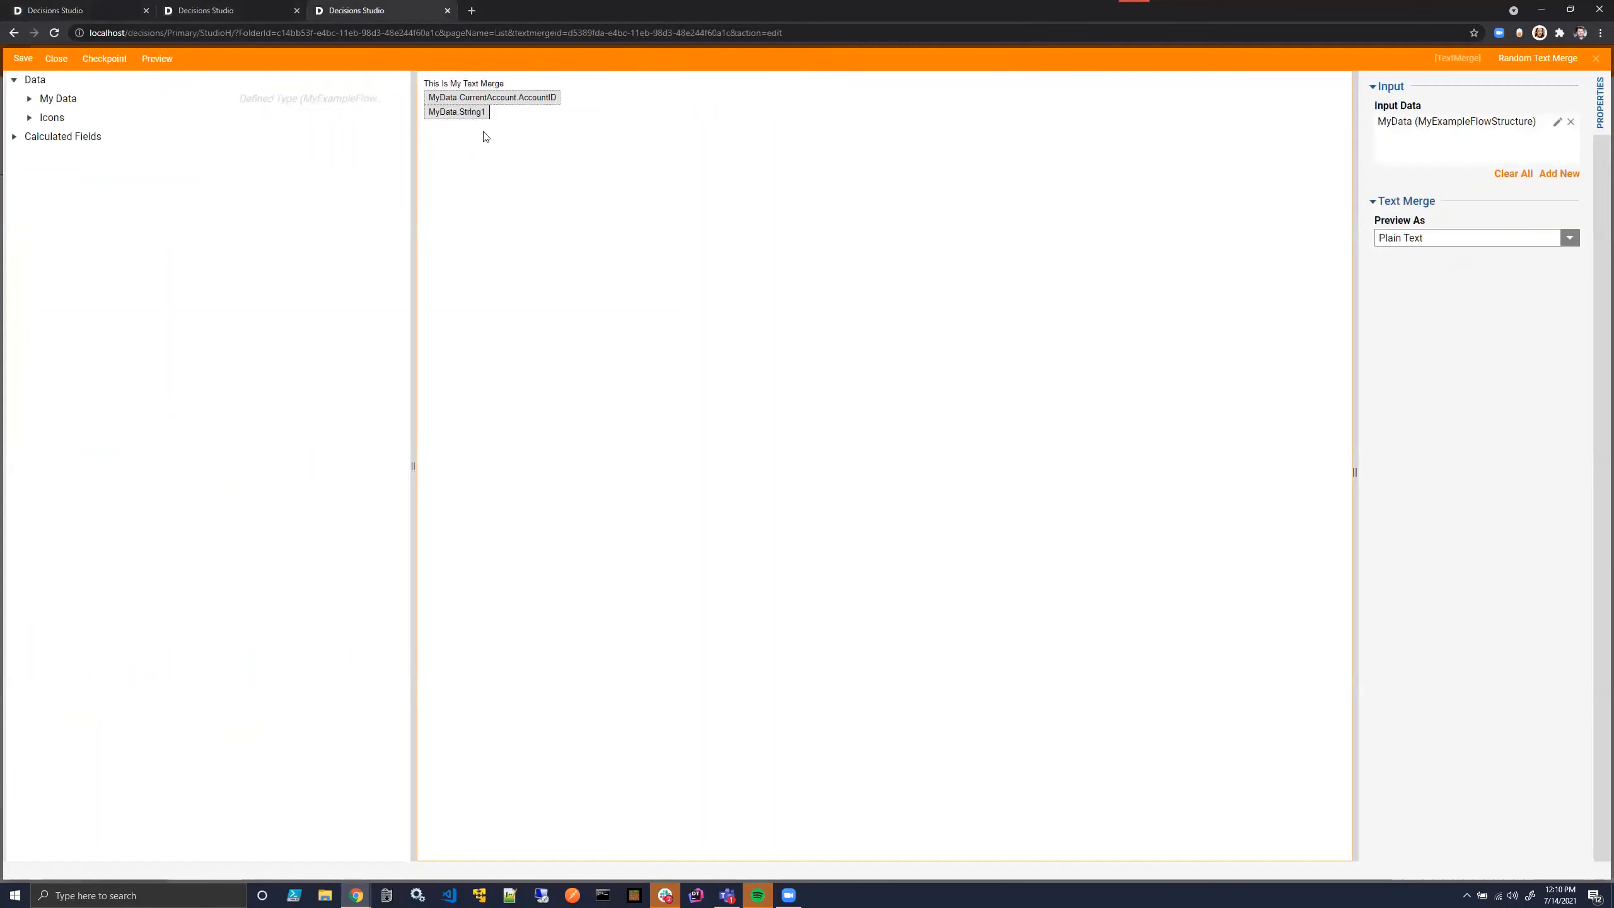
pyautogui.click(1595, 58)
pyautogui.click(925, 542)
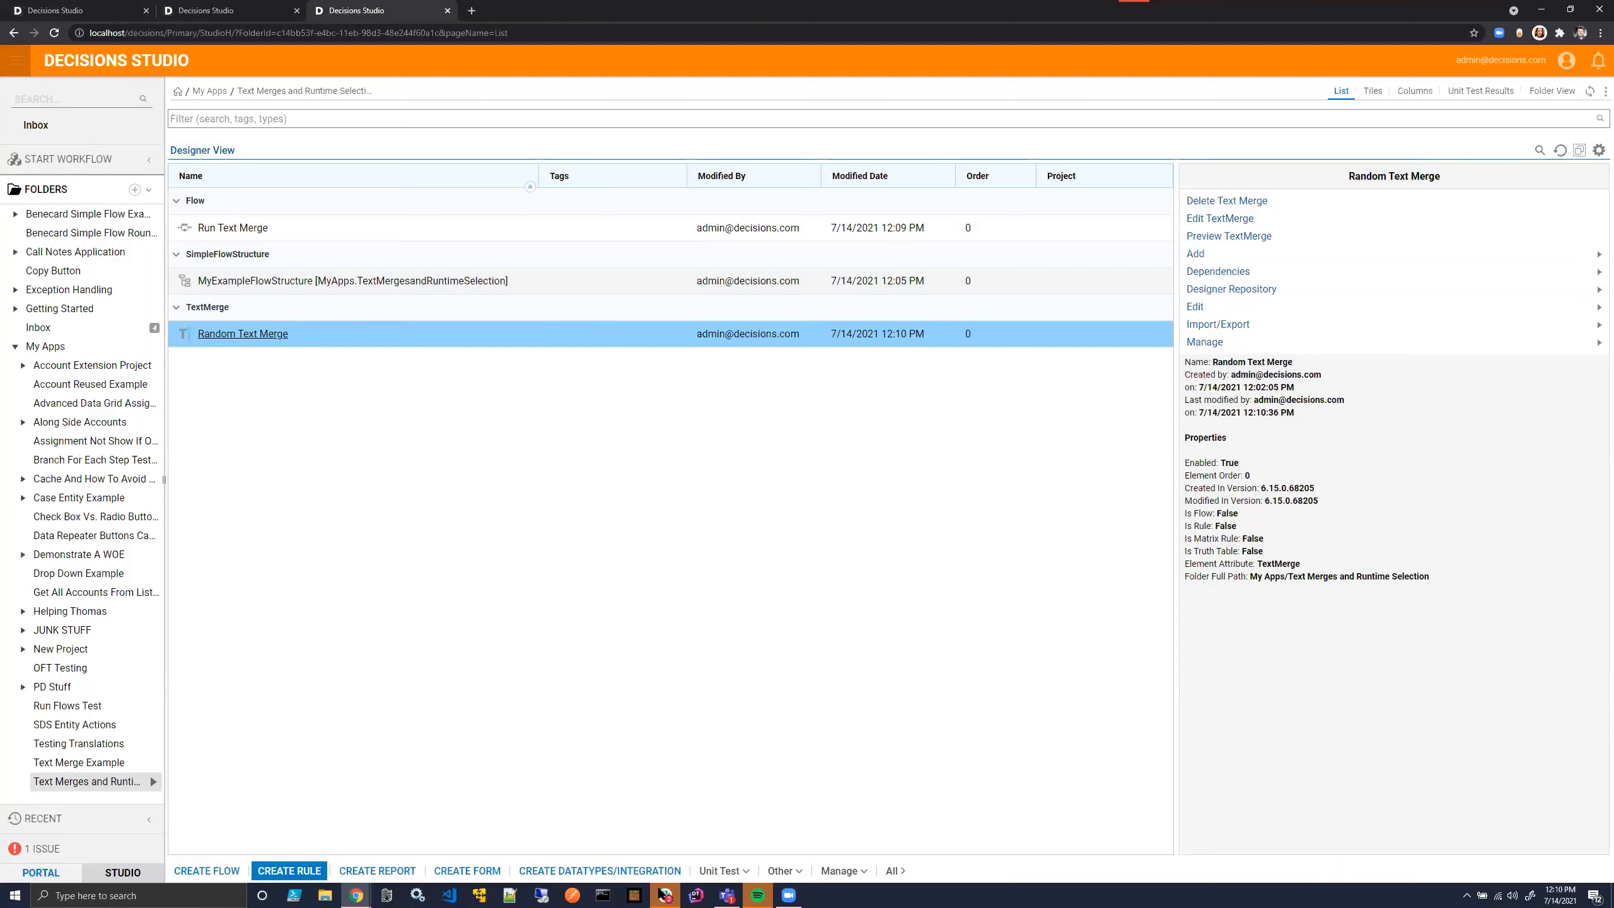
# - Create a new text-type text merge named "Body Text Merge 1" in the Text Merges and Runtime Selection folder
pyautogui.click(838, 870)
pyautogui.moveTo(821, 842)
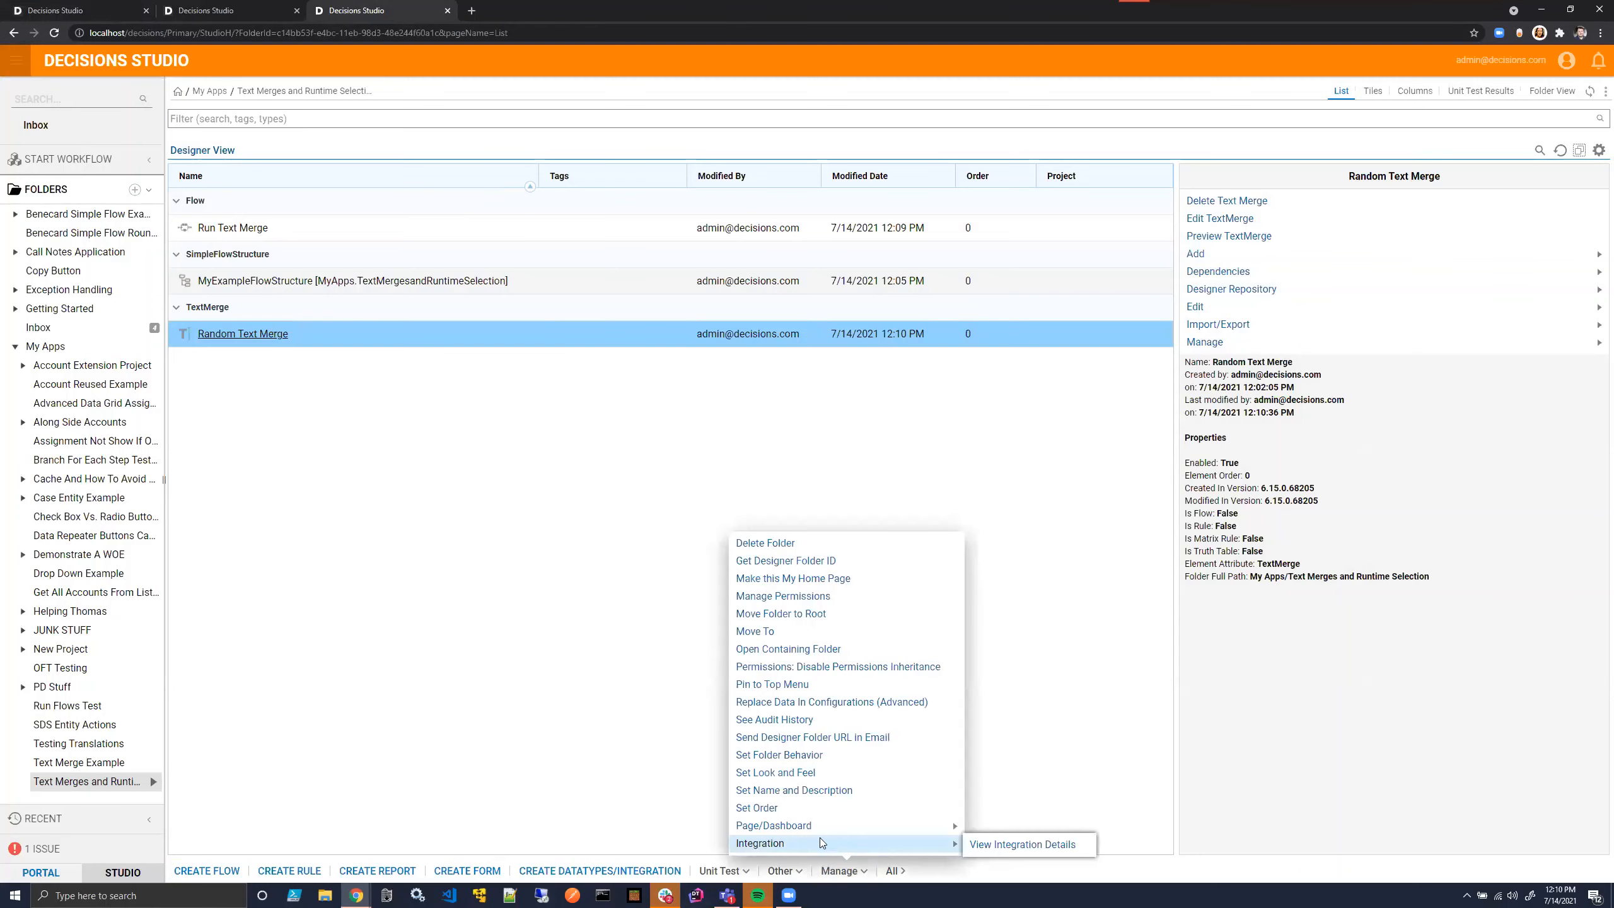
pyautogui.click(778, 874)
pyautogui.moveTo(771, 846)
pyautogui.click(893, 845)
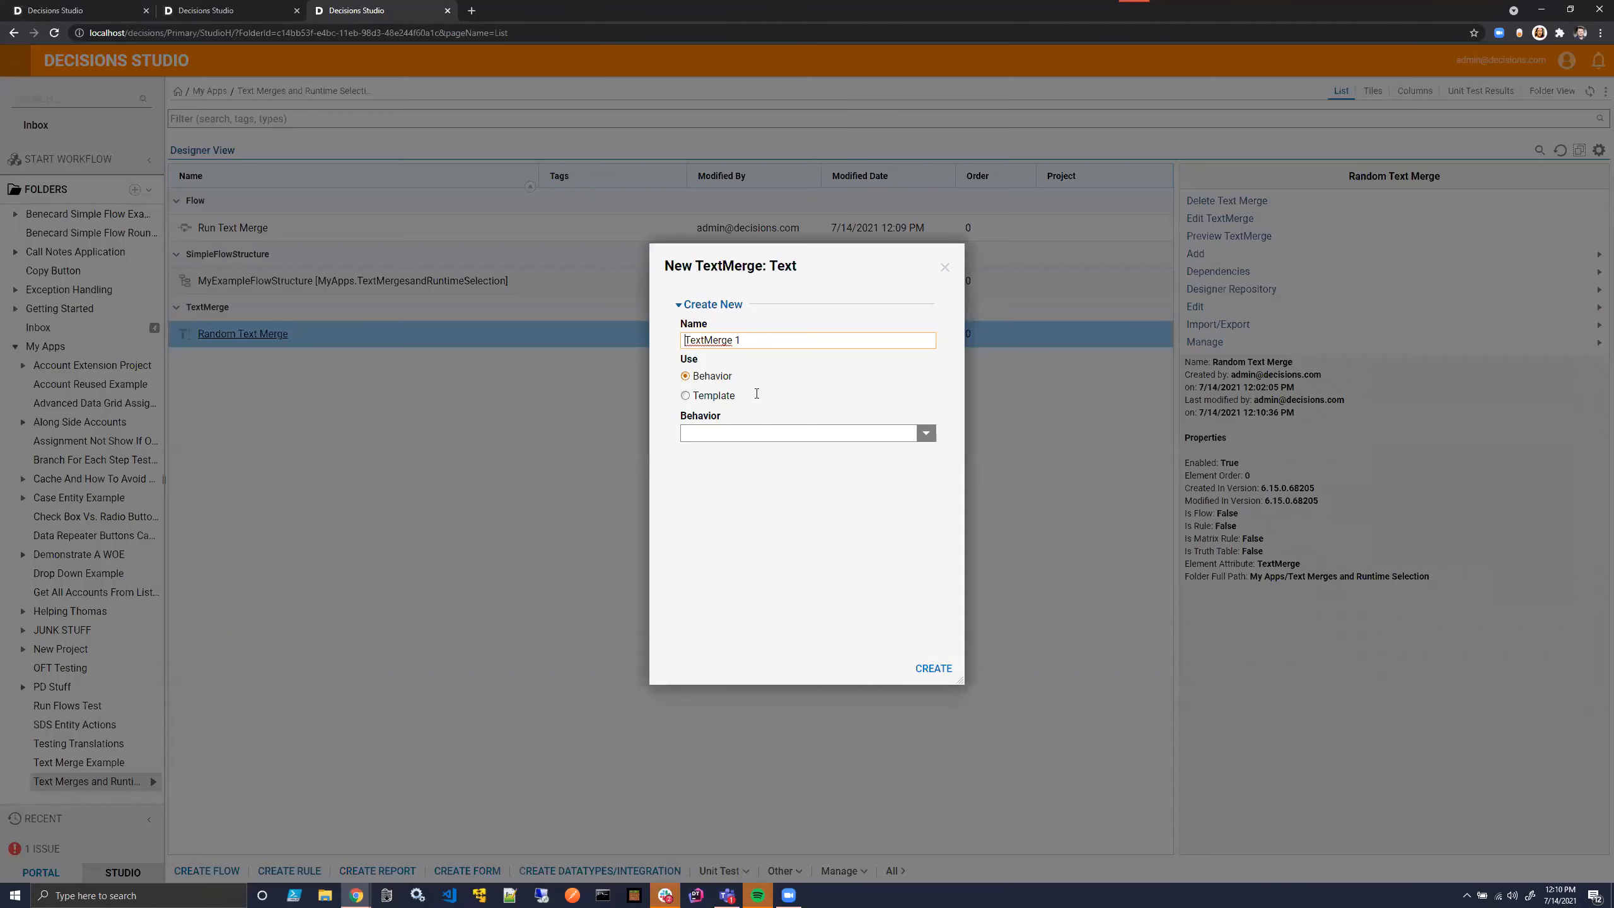
pyautogui.hotkey('ctrl', 'a')
pyautogui.press('BackSpace')
pyautogui.write('Body Text Merge 1')
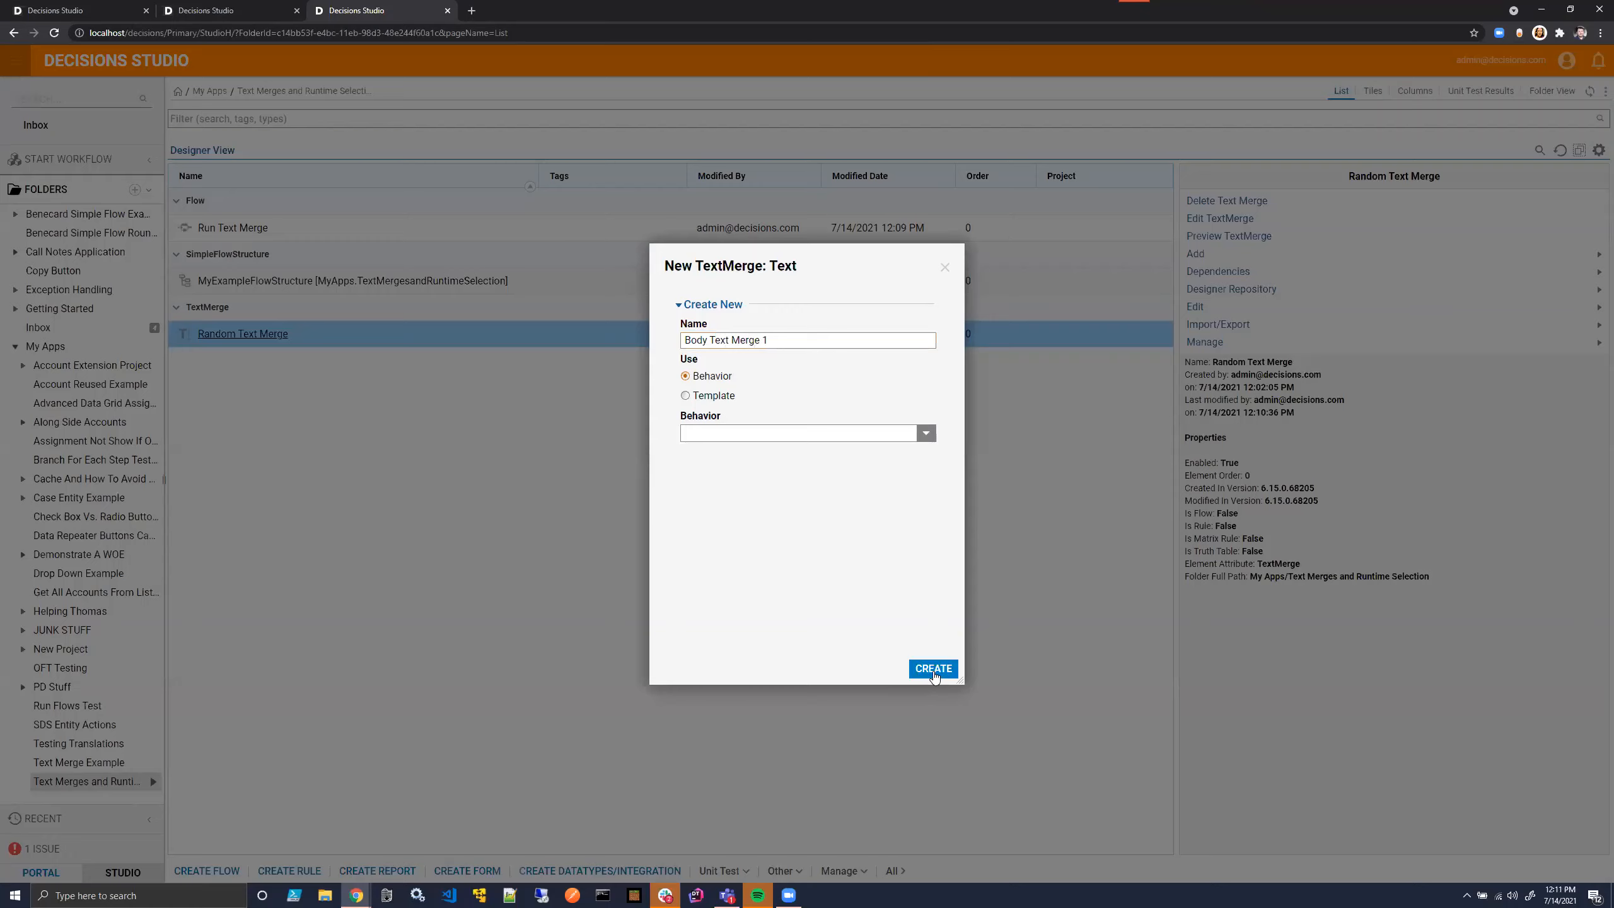
pyautogui.click(933, 669)
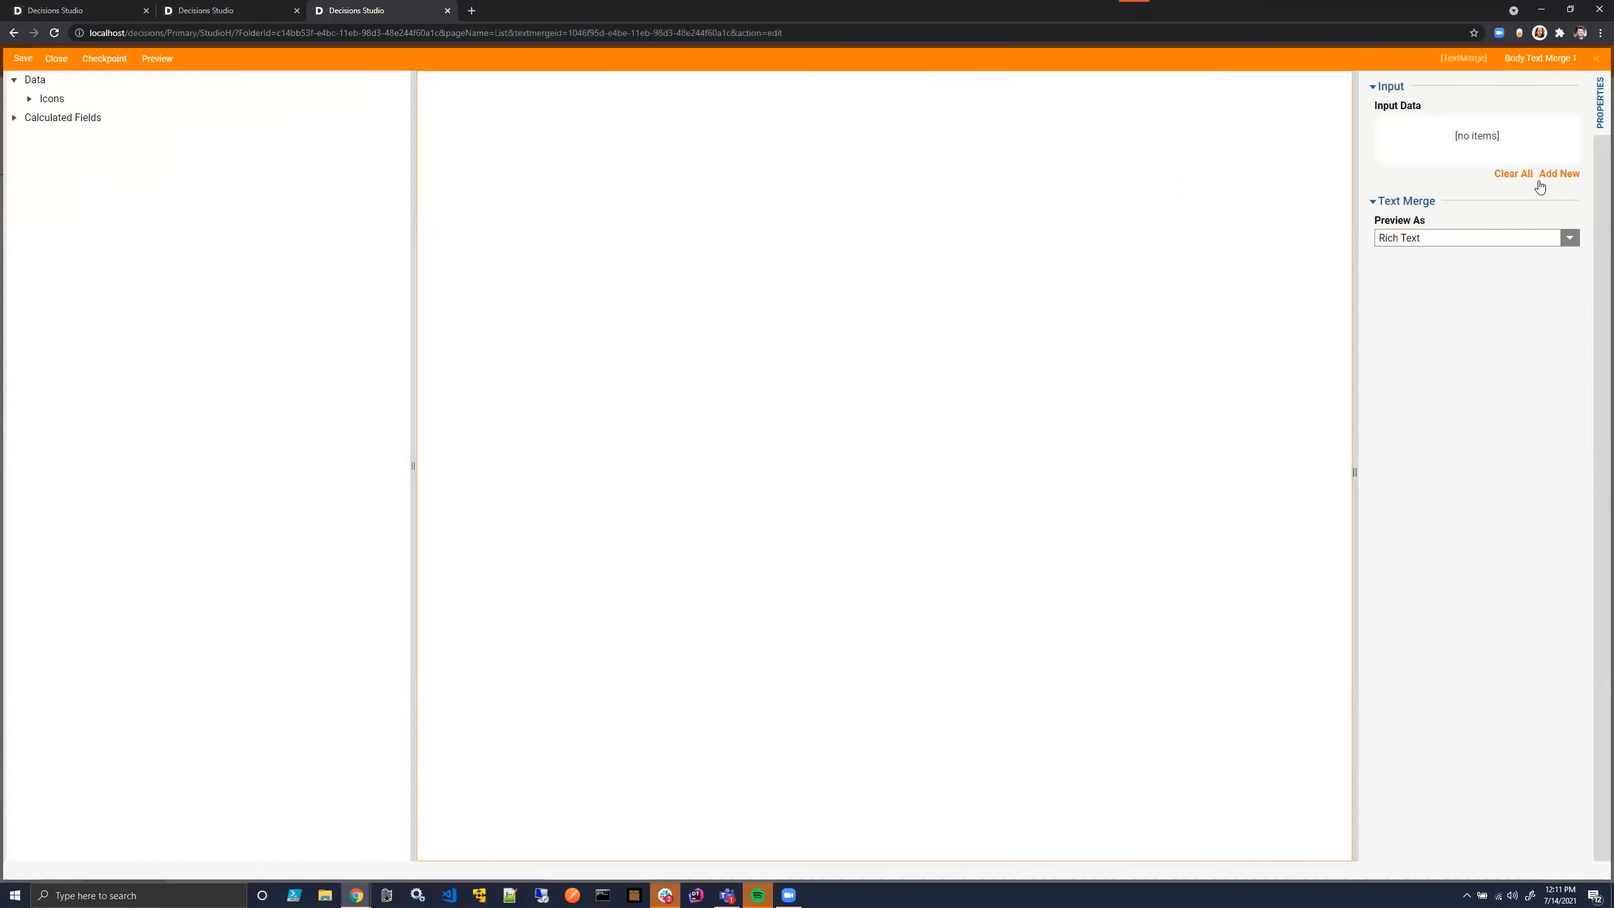
# - Add an input named MyData of type MyExampleFlowStructure to Body Text Merge 1, saving it without notes on closing
pyautogui.click(1541, 179)
pyautogui.click(745, 369)
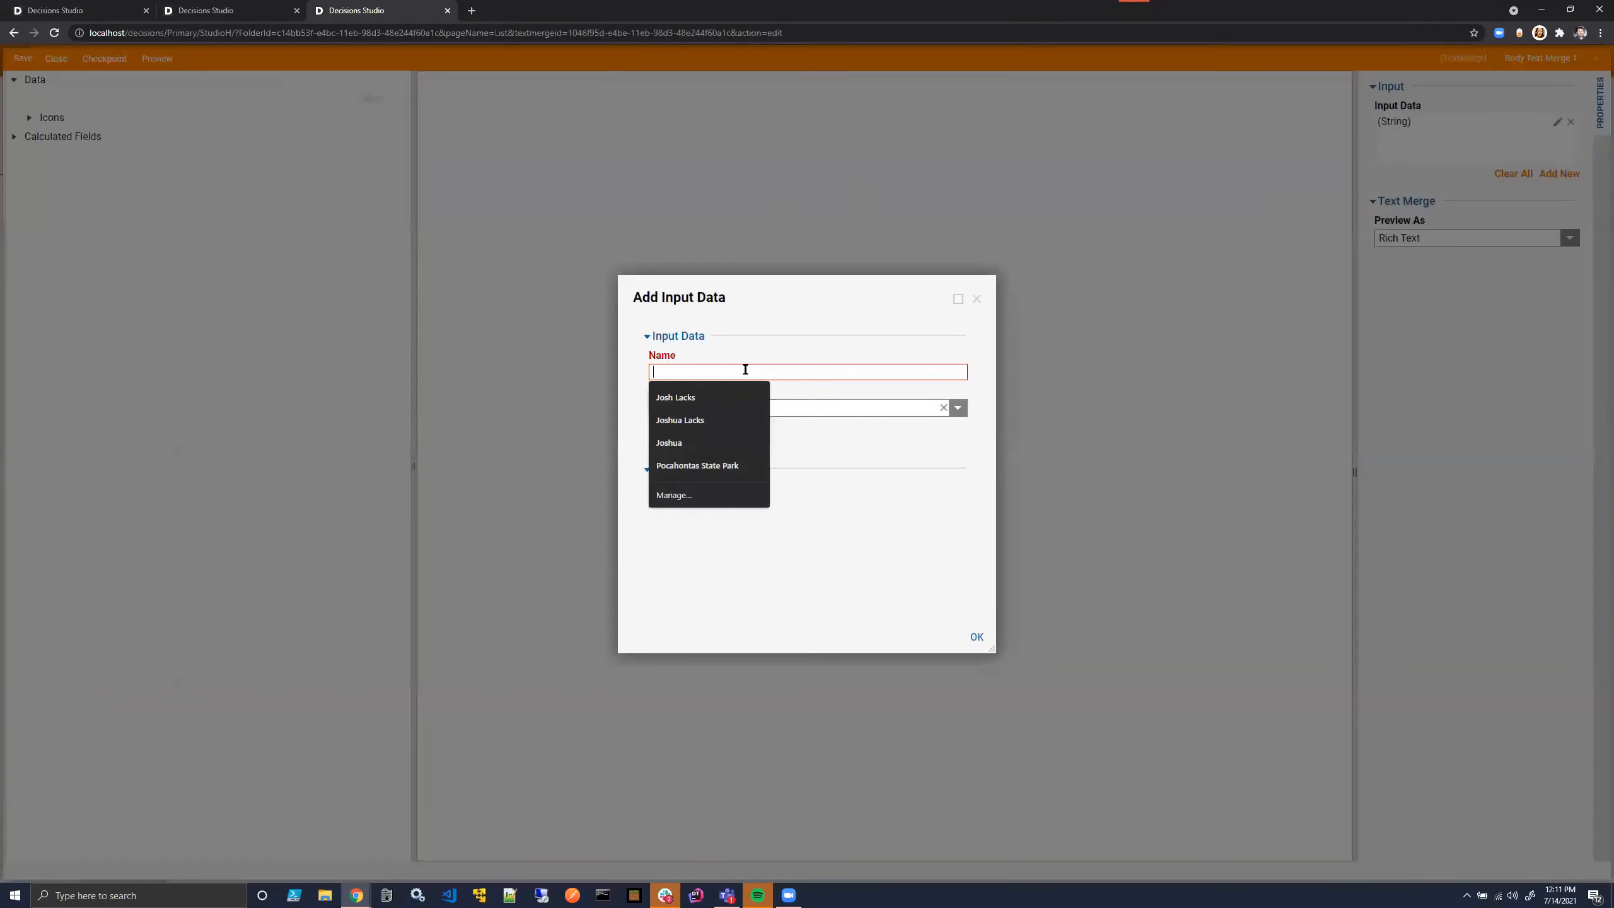
pyautogui.write('MyData')
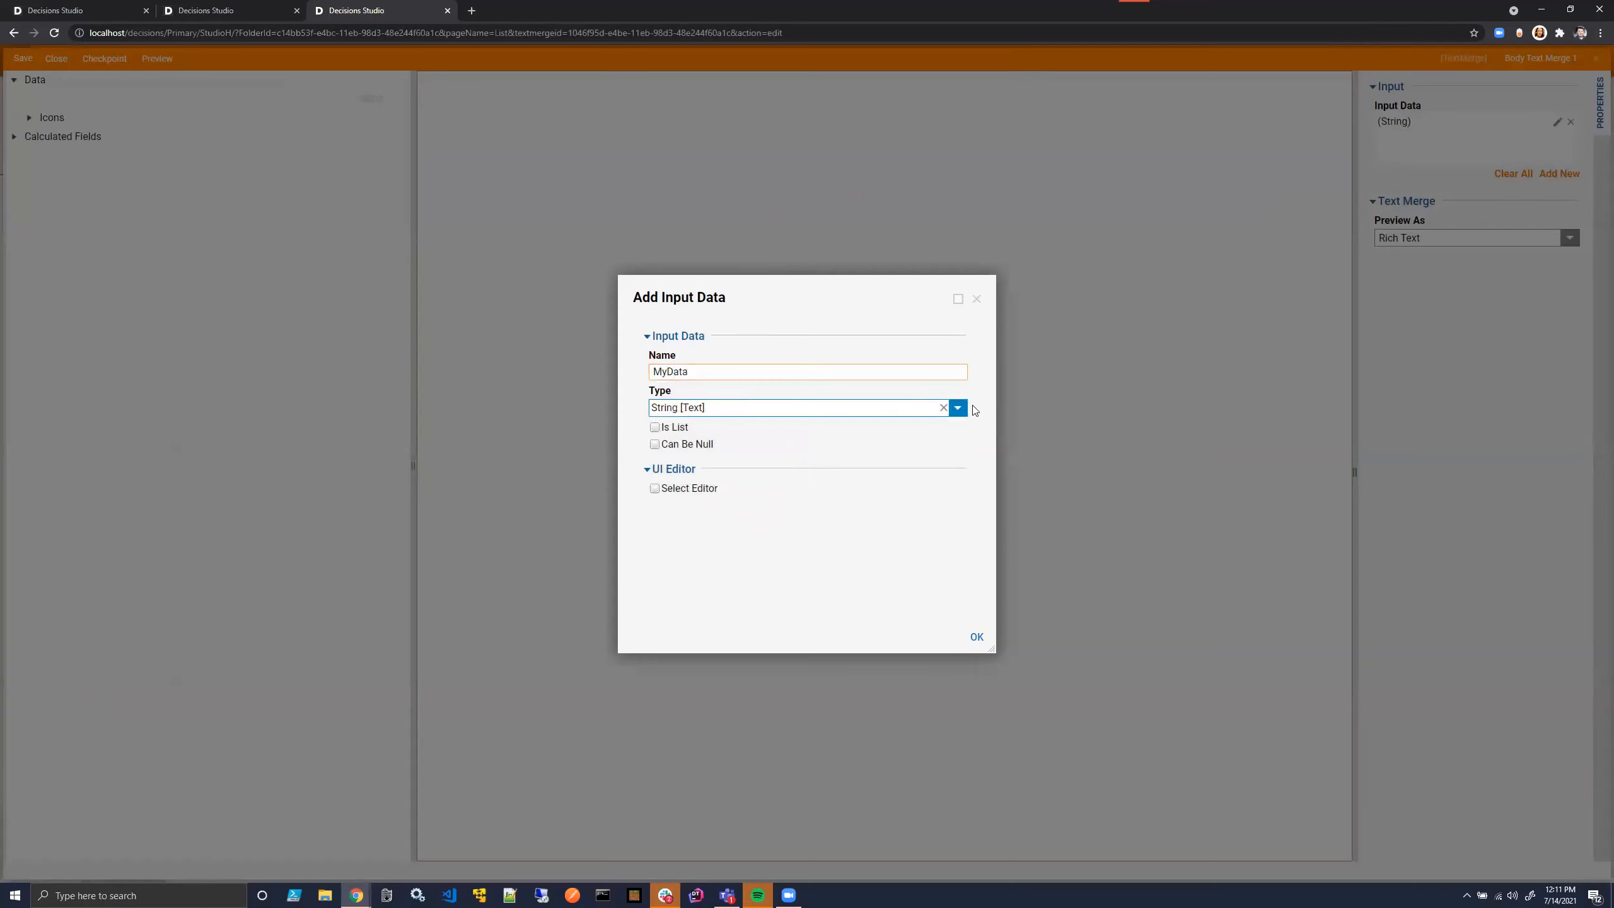
pyautogui.click(958, 407)
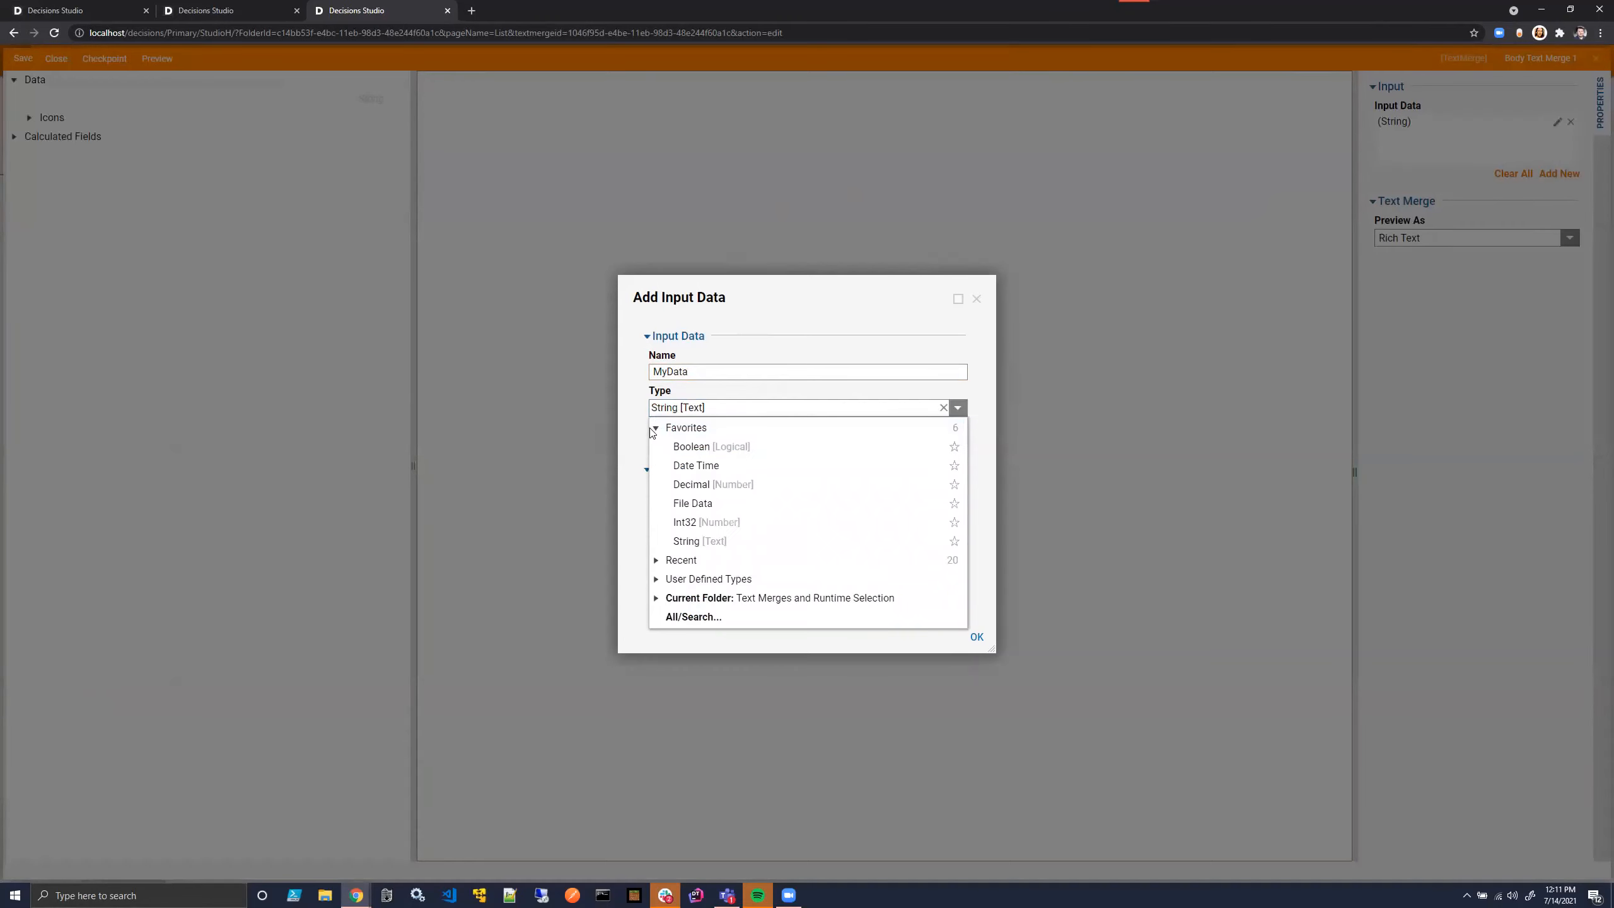
pyautogui.click(655, 428)
pyautogui.click(655, 484)
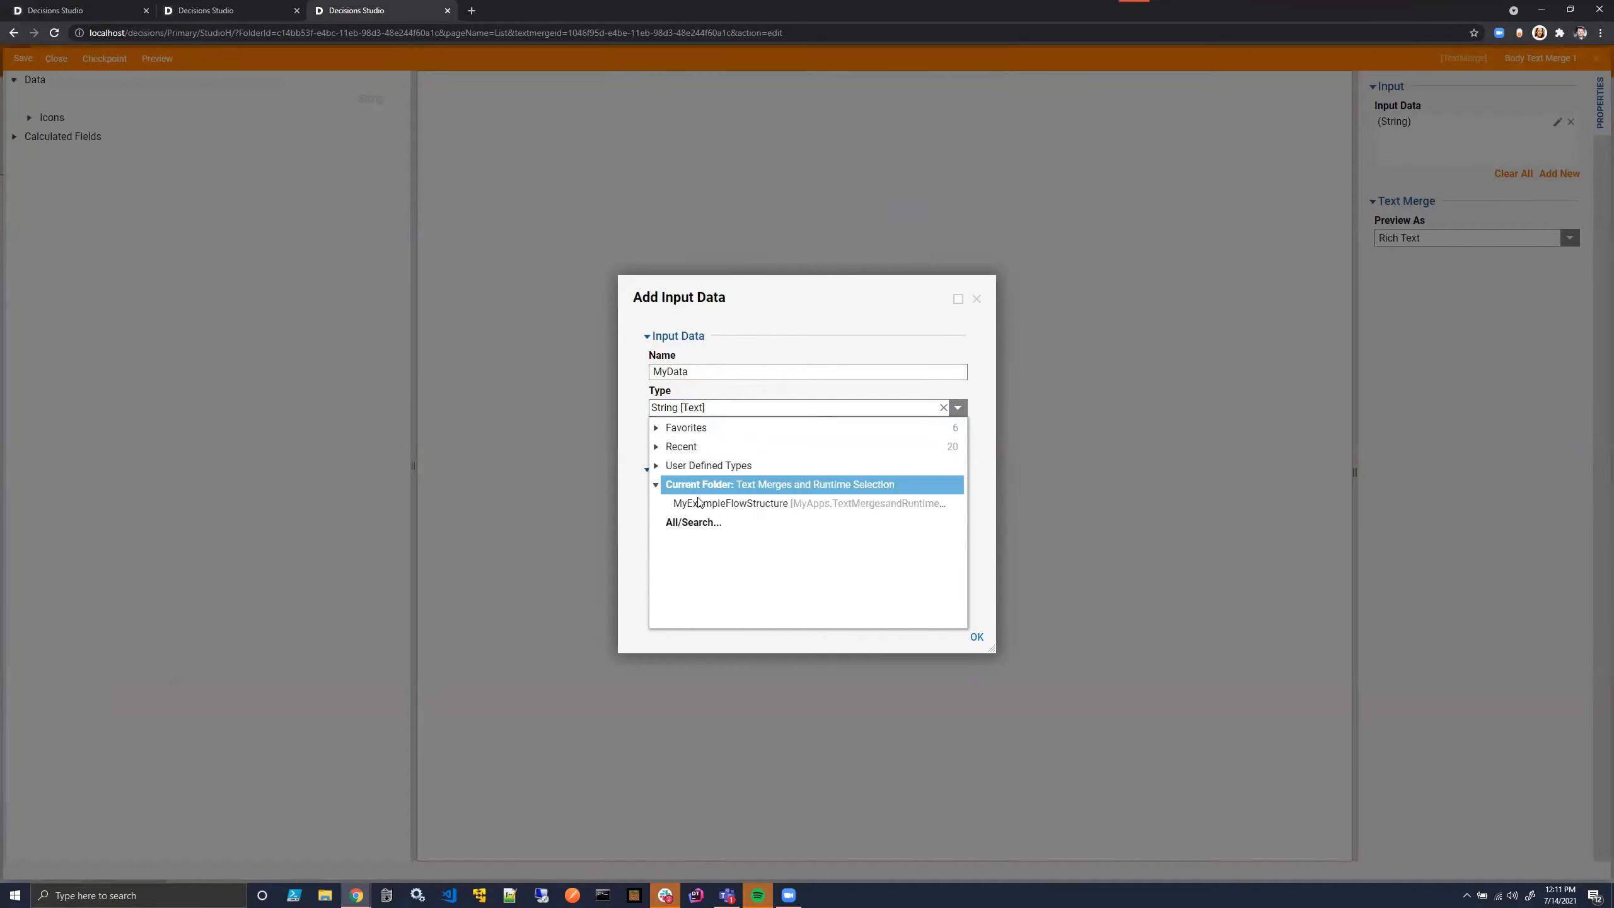
pyautogui.click(698, 503)
pyautogui.click(977, 636)
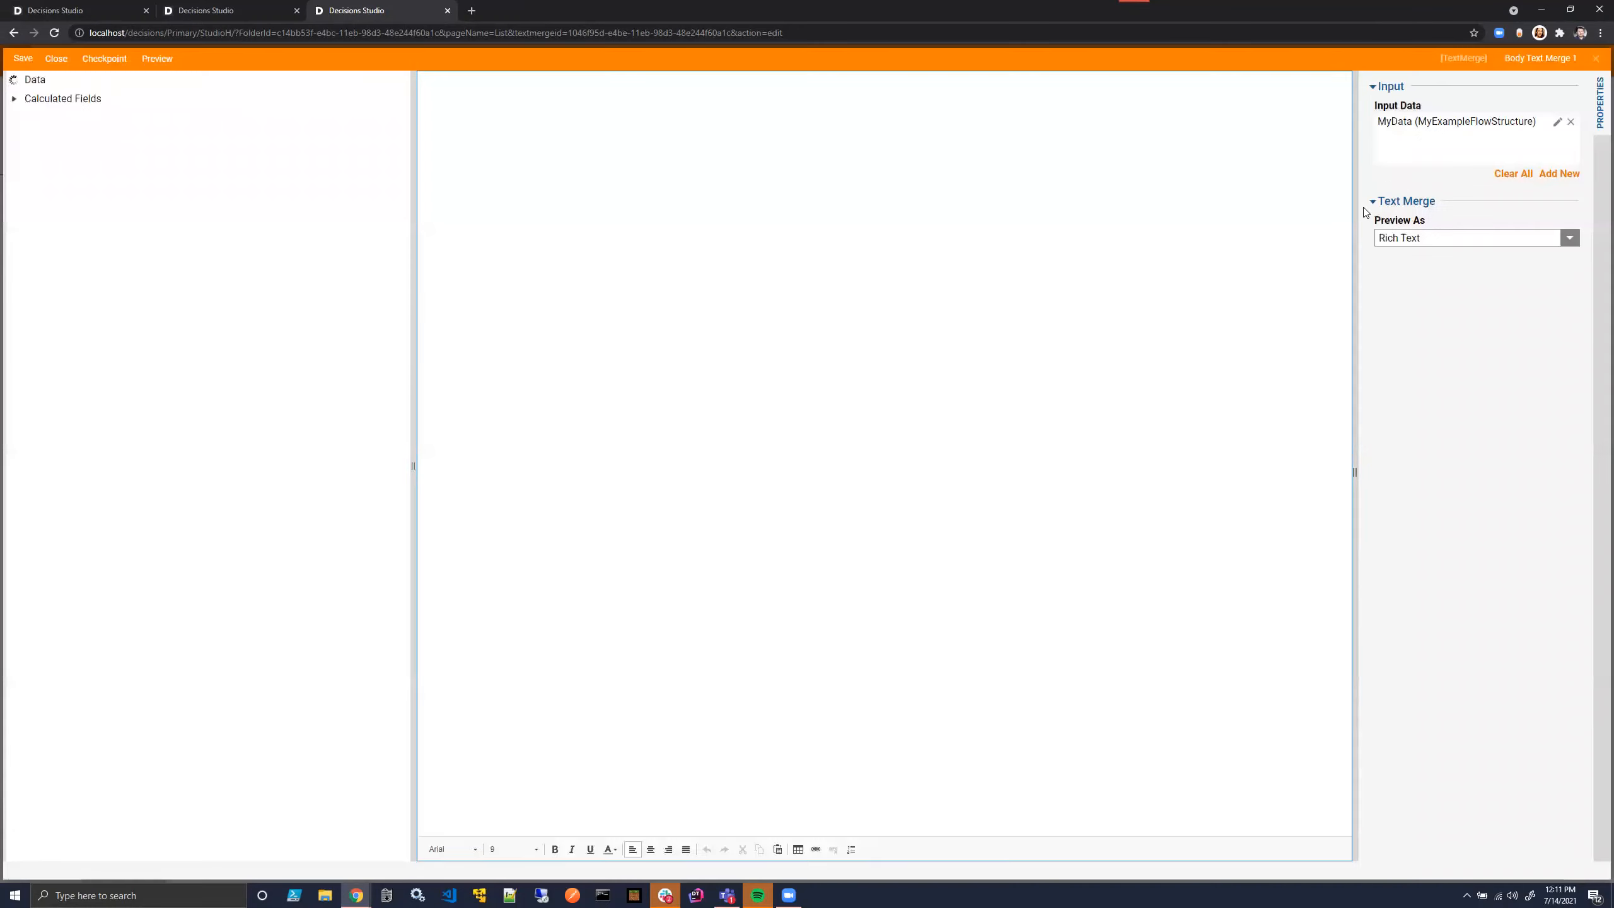
pyautogui.click(54, 58)
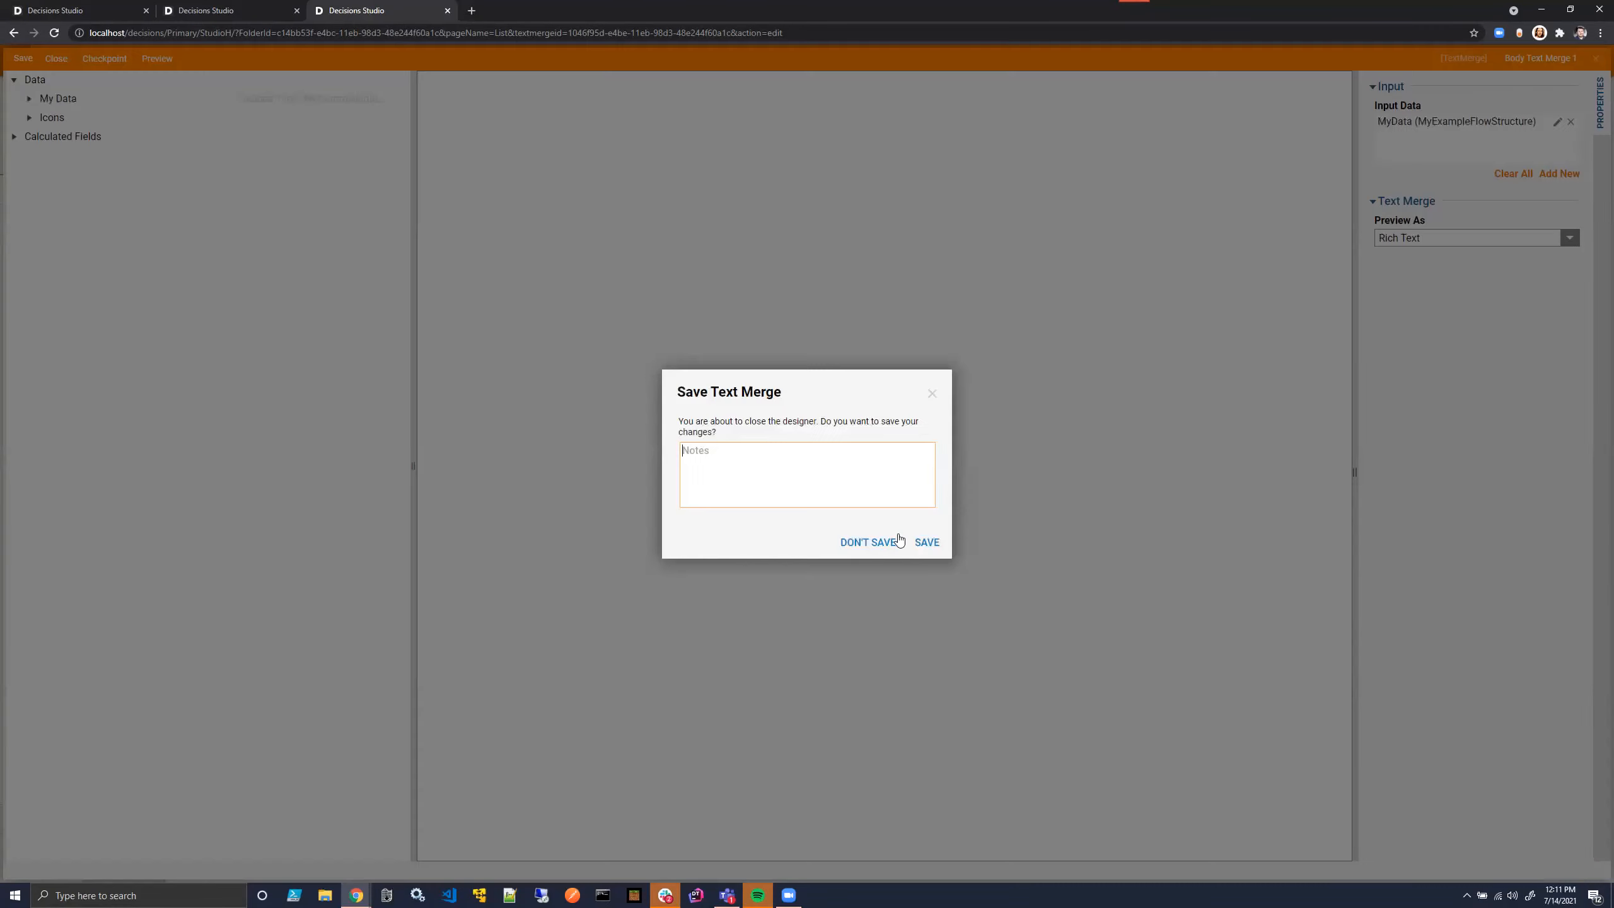
pyautogui.click(936, 540)
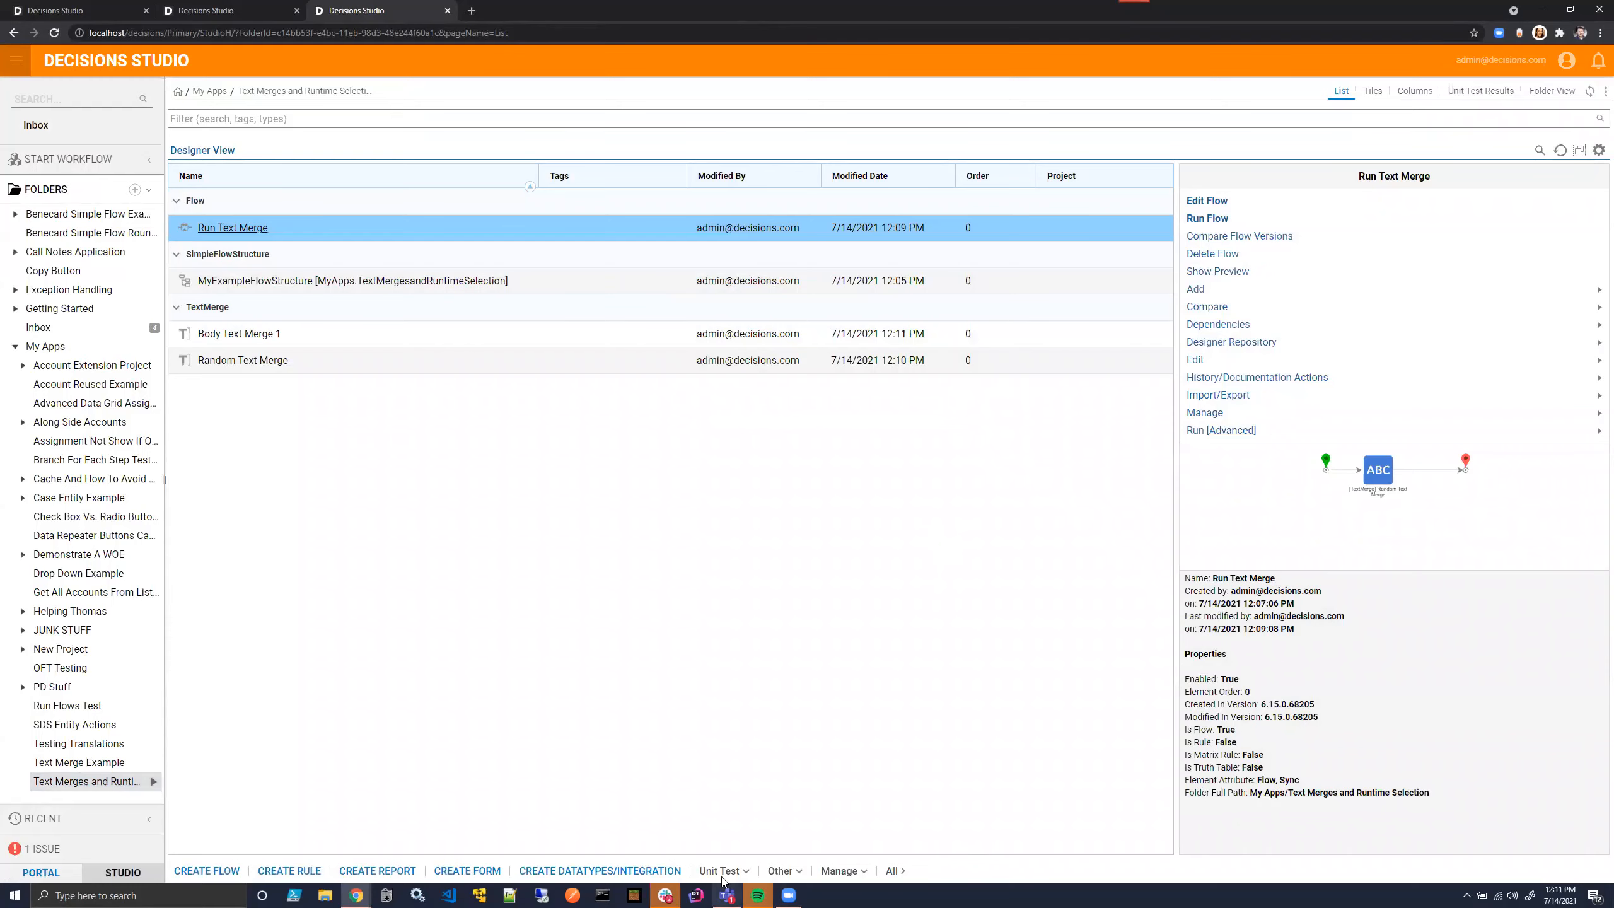
# - Create another text-type text merge named "Subject Text Merge 1" in the same folder
pyautogui.click(842, 872)
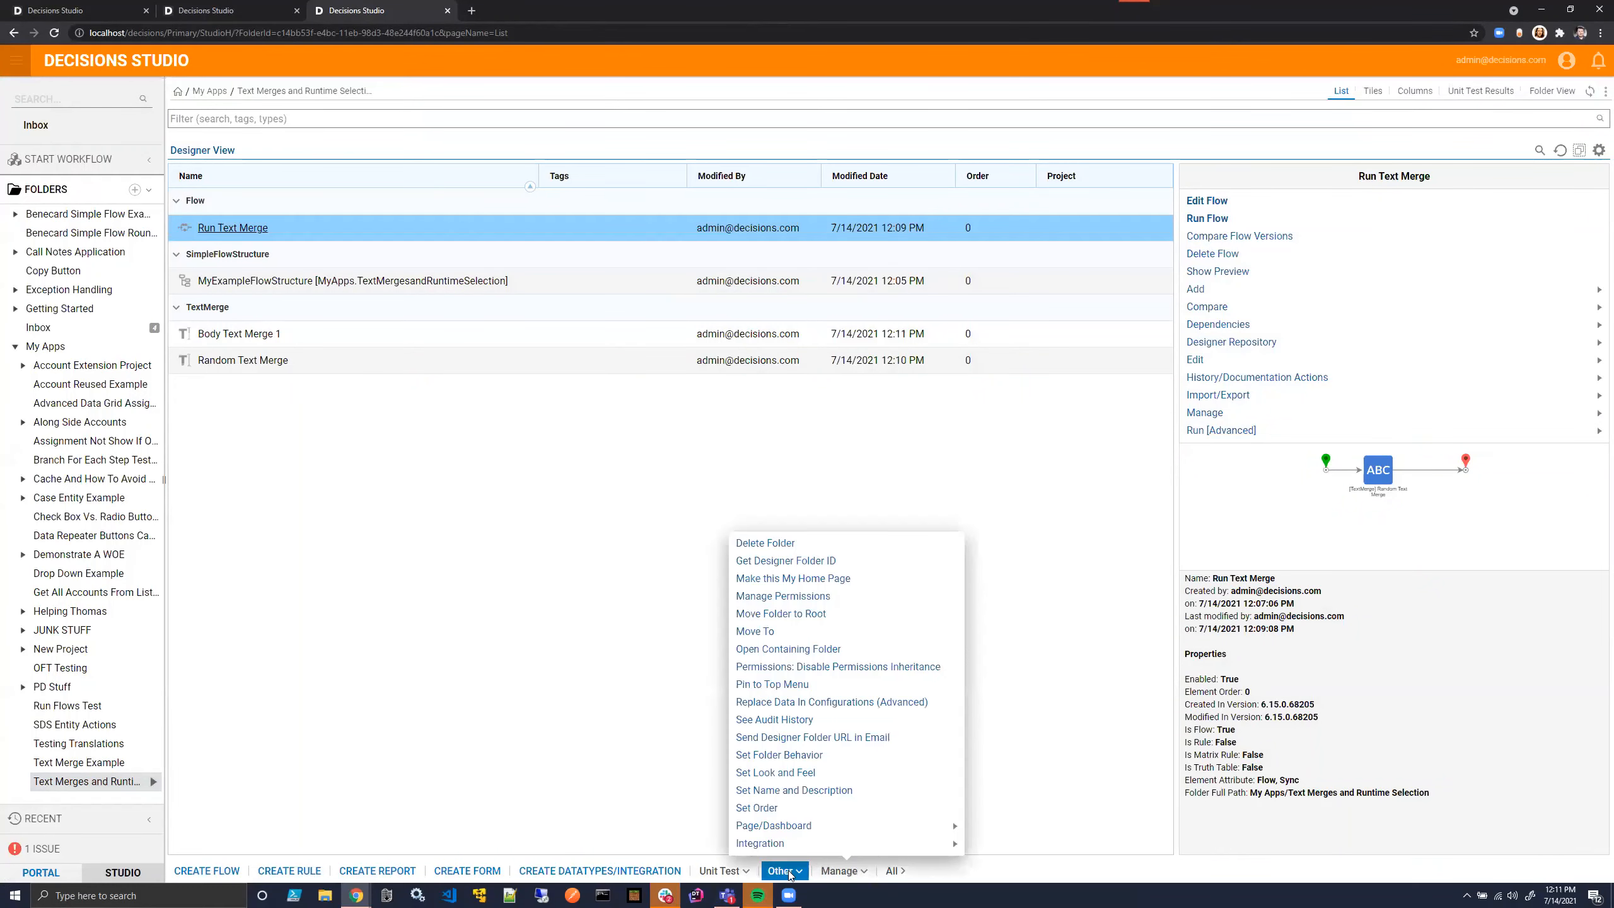
pyautogui.click(785, 872)
pyautogui.moveTo(797, 845)
pyautogui.click(891, 844)
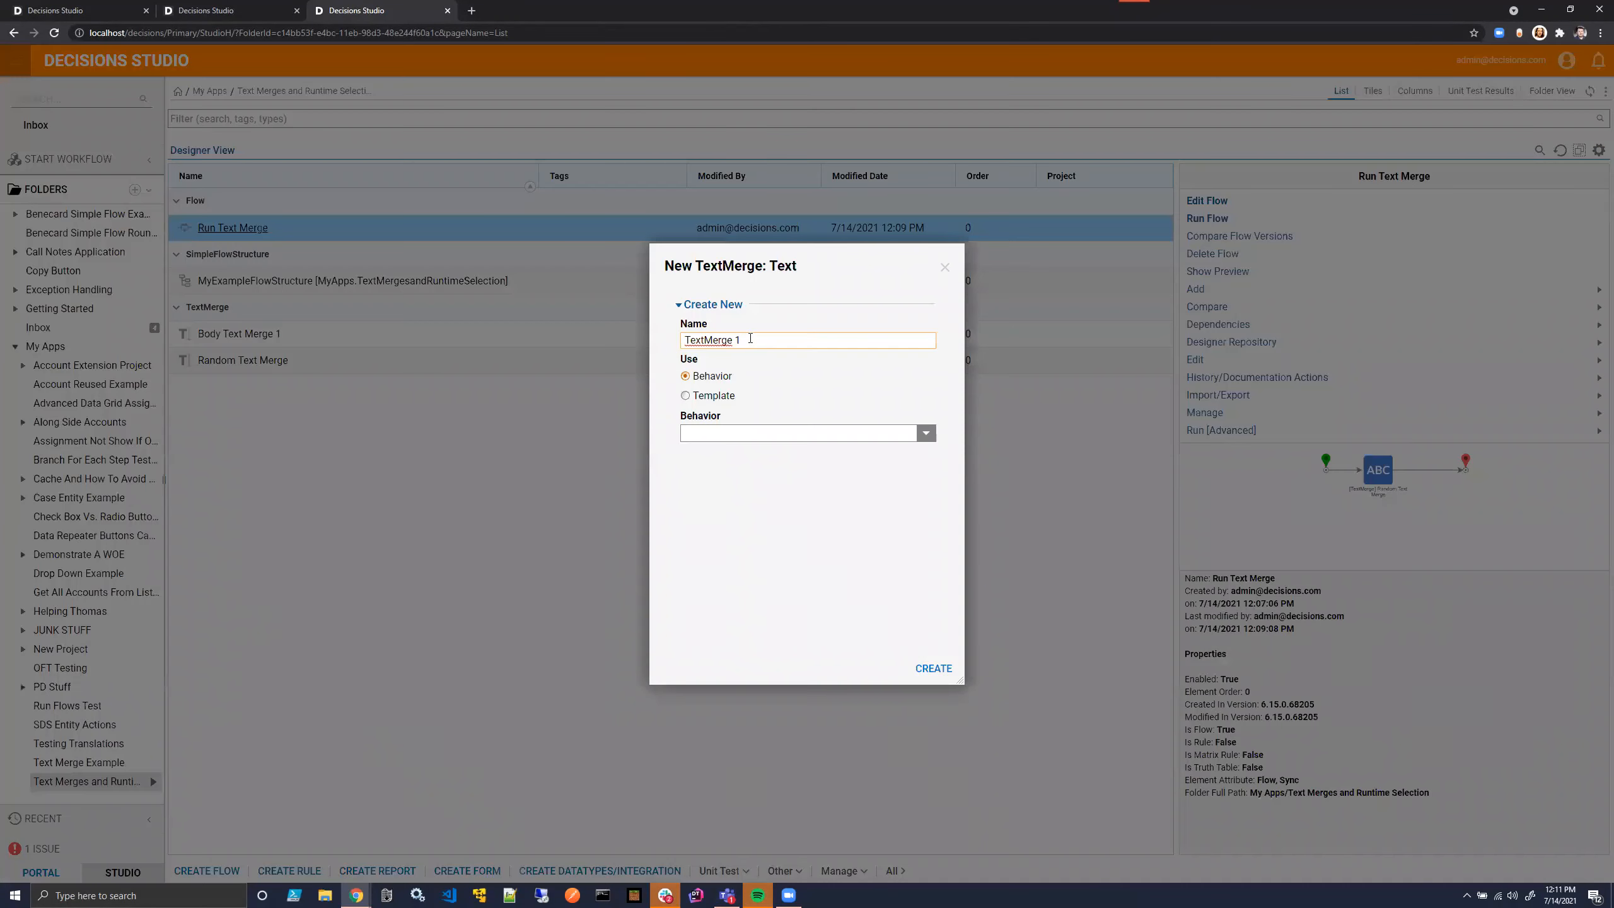
pyautogui.write('Subject')
pyautogui.click(933, 668)
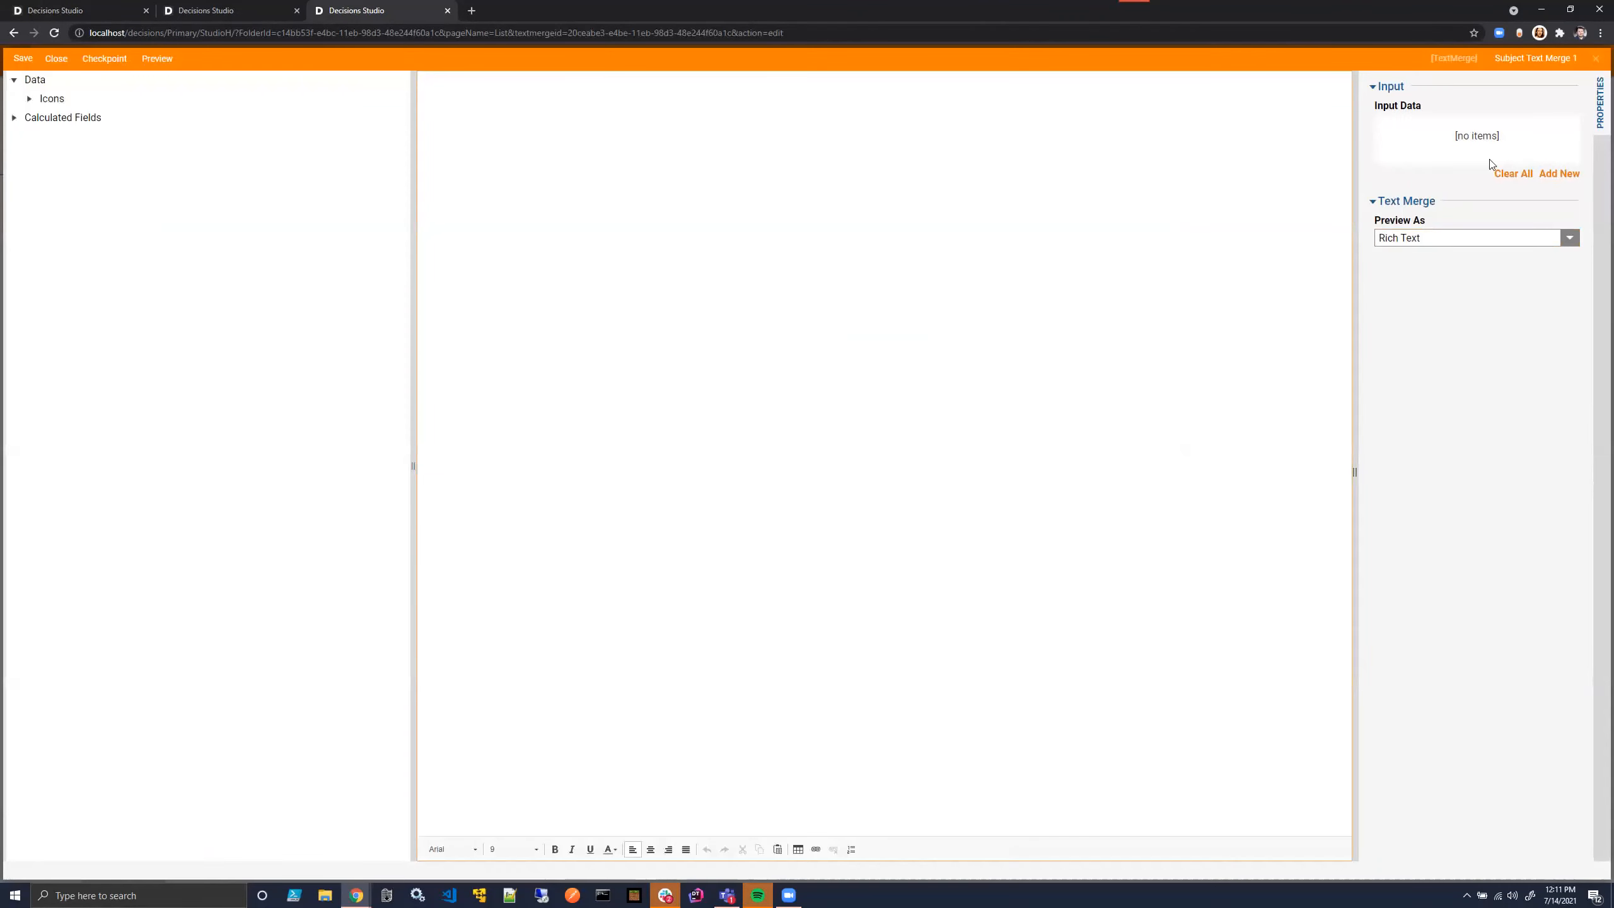
# - Add an input named MyData of type MyExampleFlowStructure to Subject Text Merge 1, saving it without notes on closing
pyautogui.click(1557, 174)
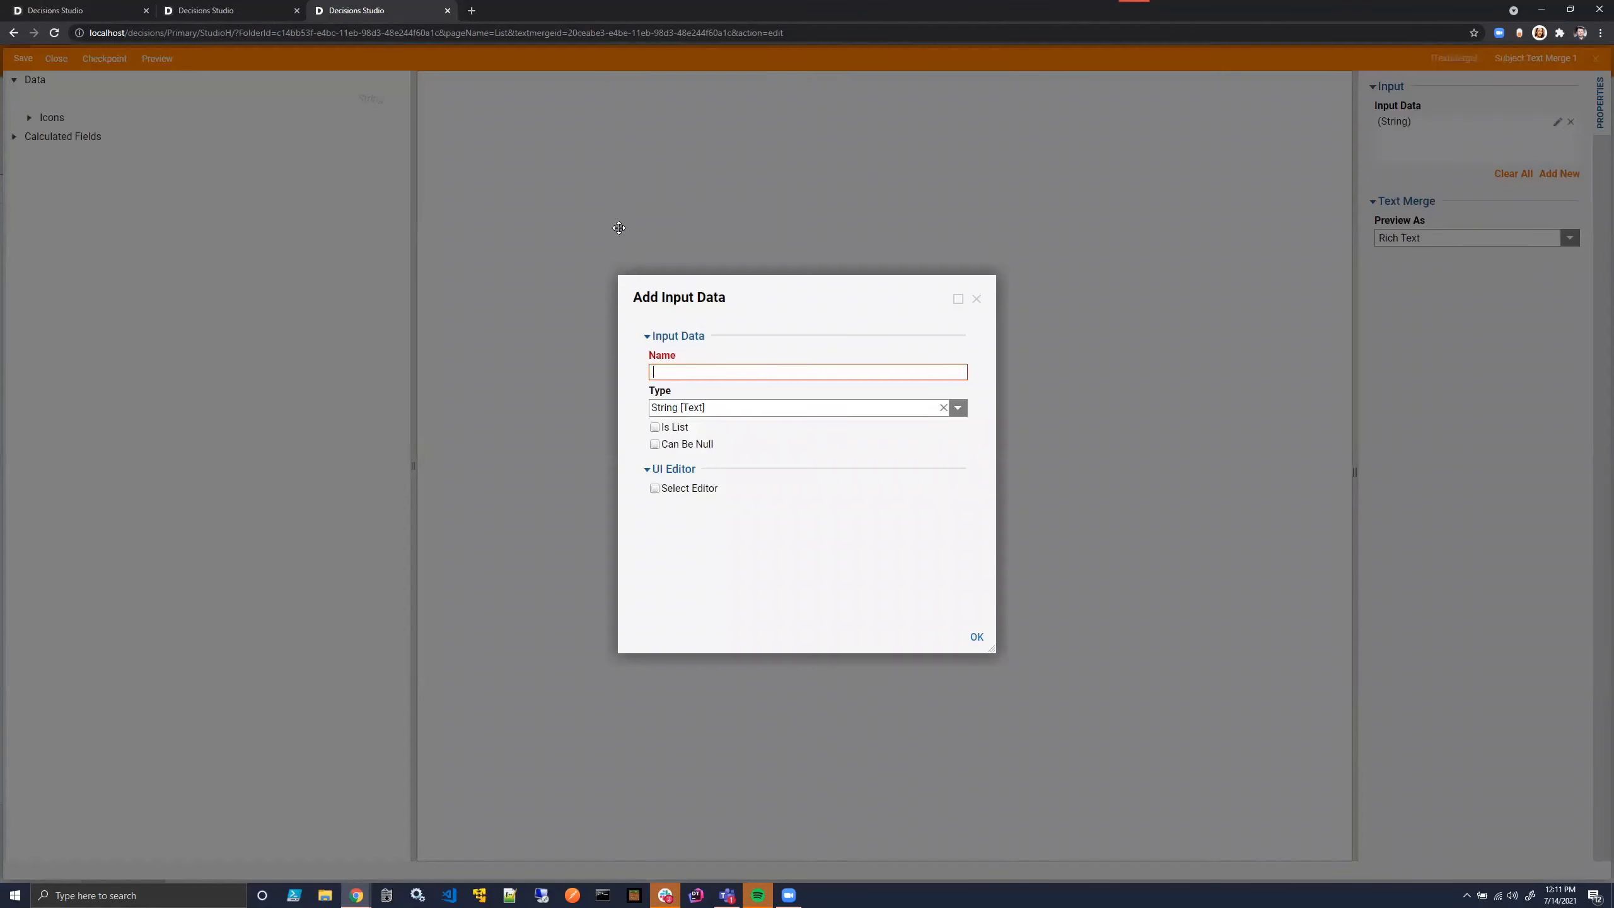
pyautogui.click(680, 364)
pyautogui.write('My Da')
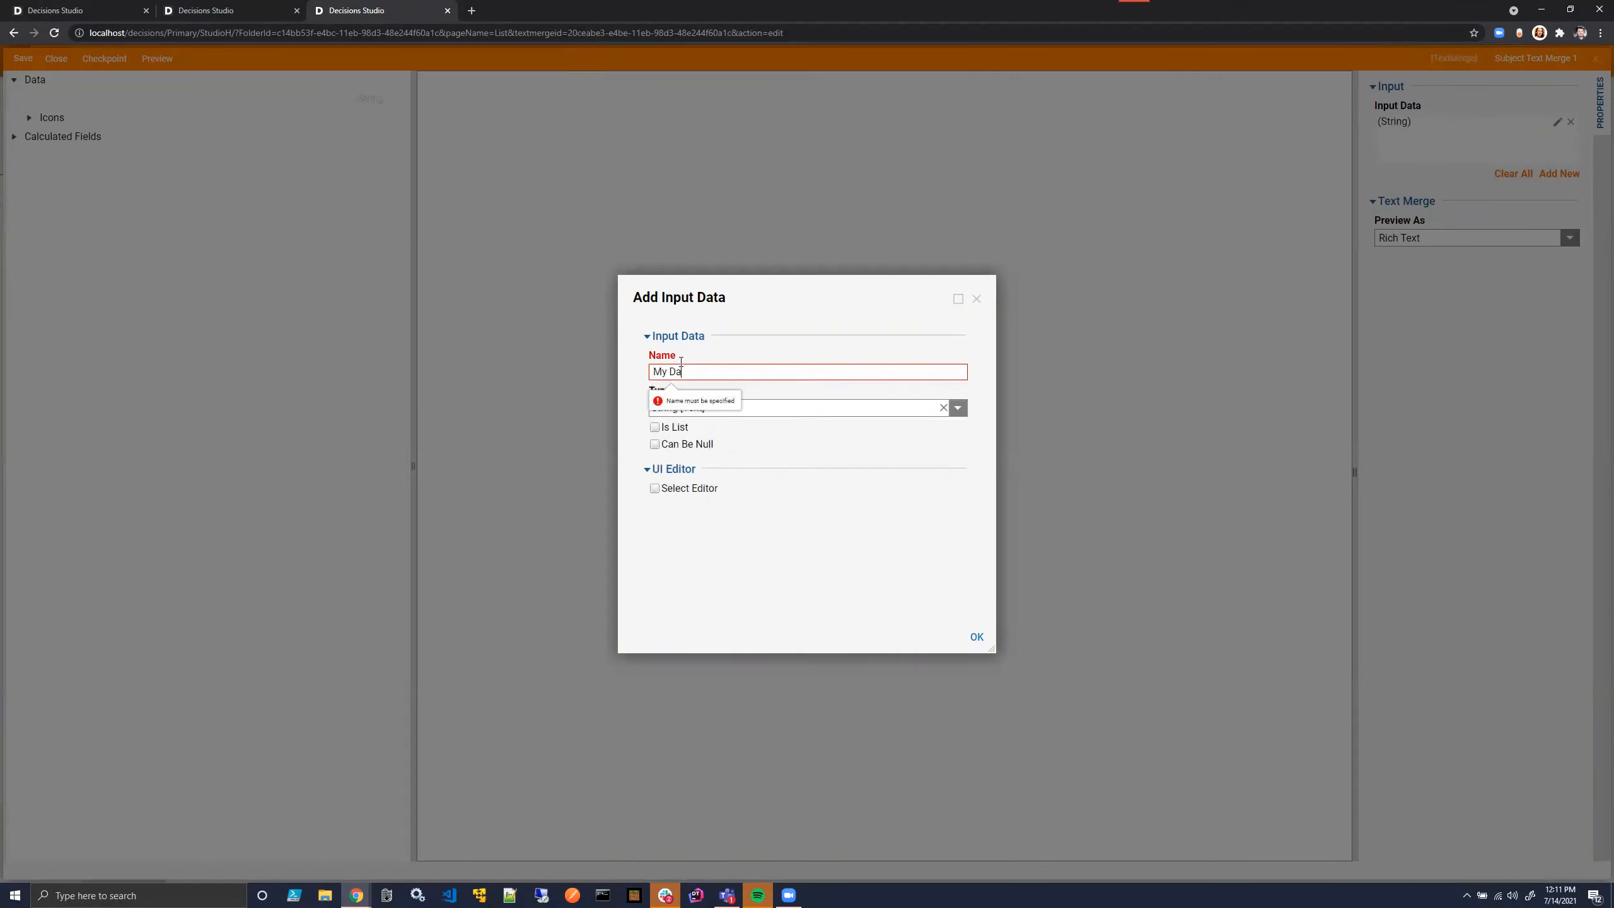
pyautogui.press('BackSpace')
pyautogui.press('BackSpace')
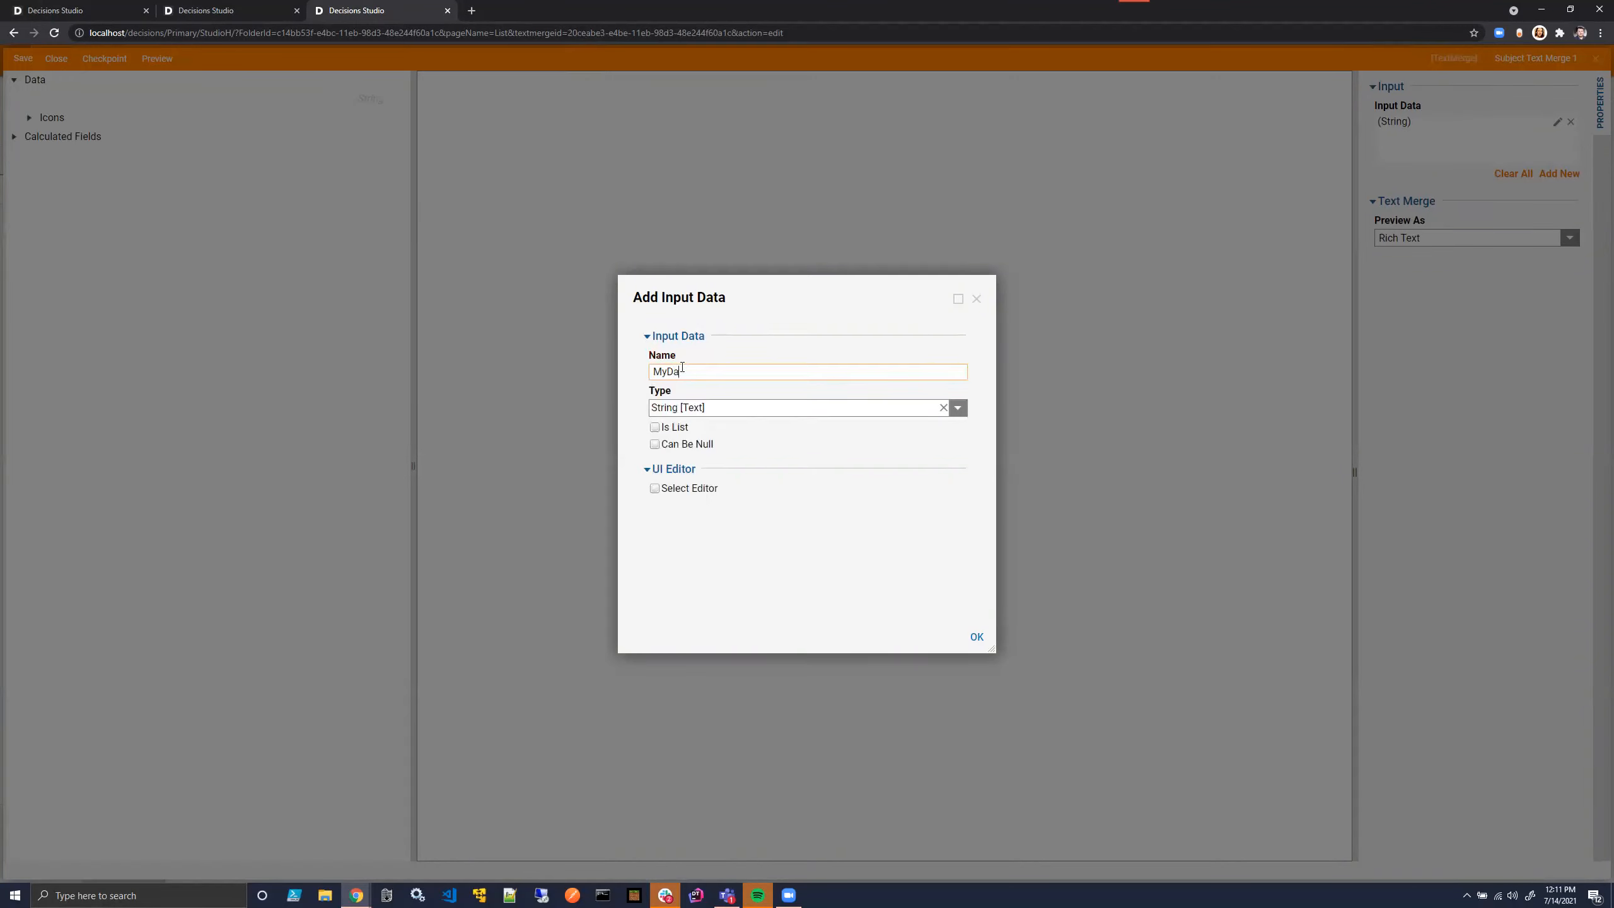
pyautogui.click(958, 407)
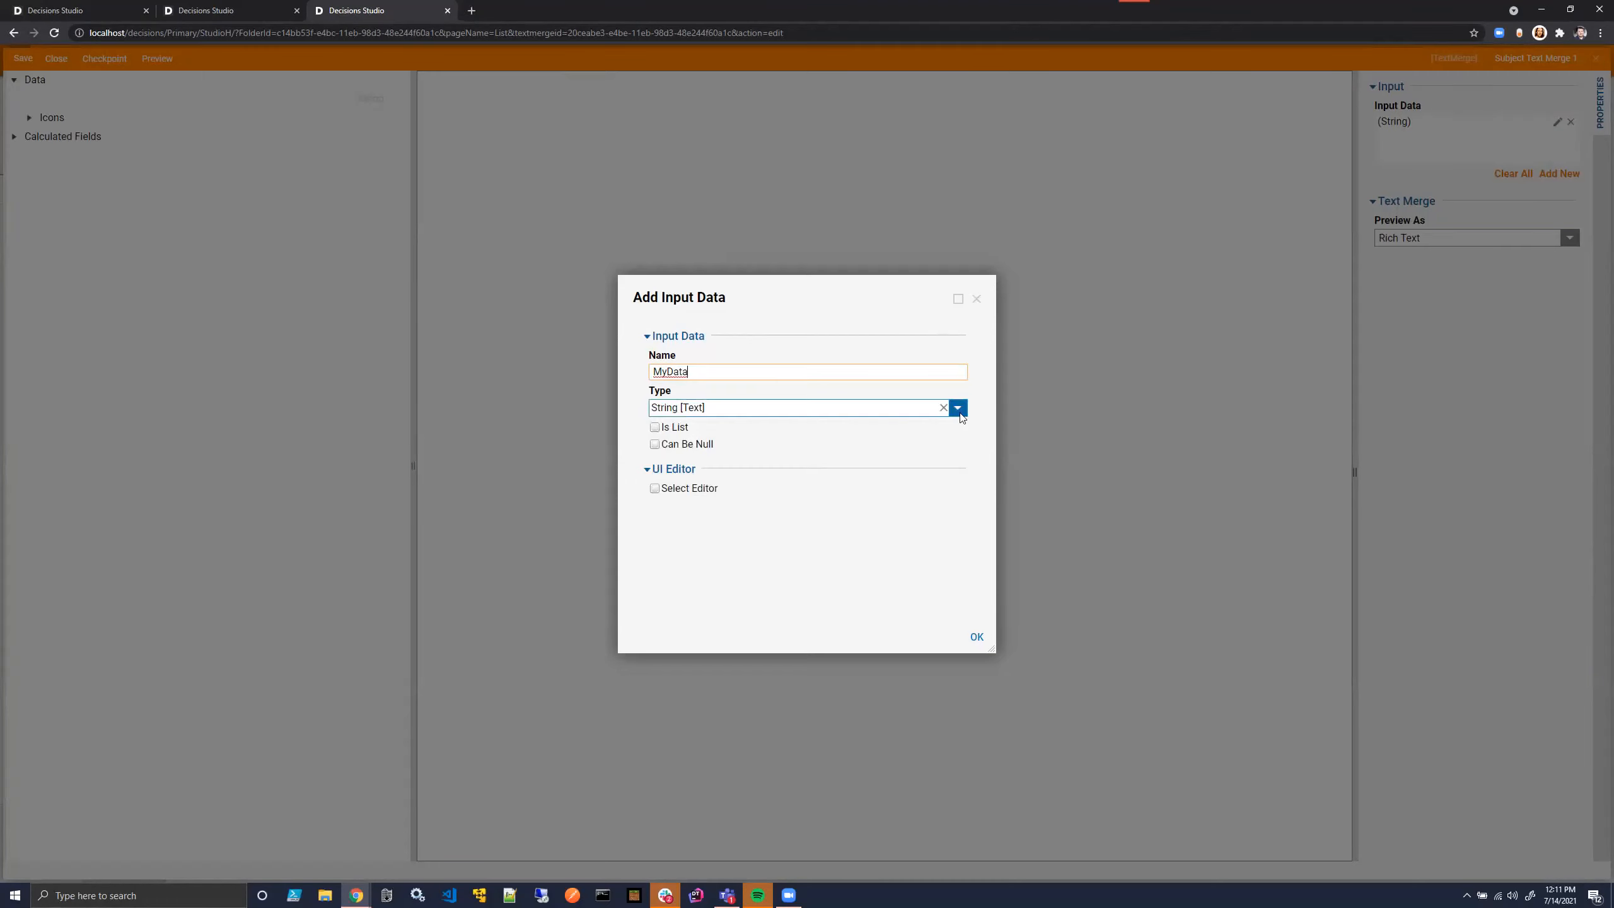
pyautogui.click(669, 619)
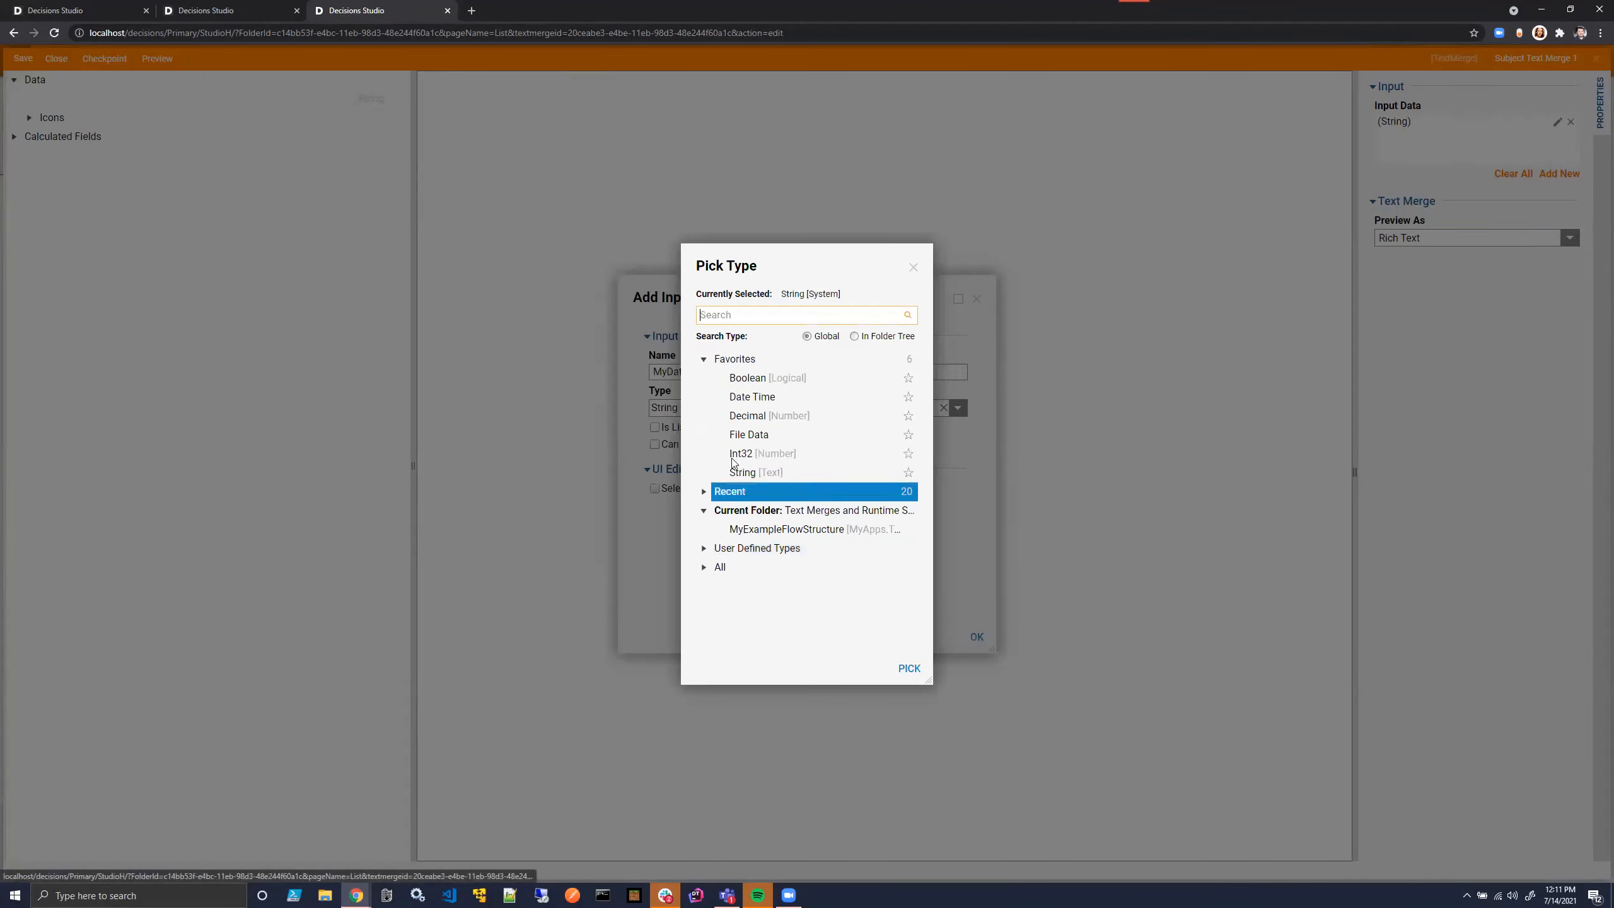
pyautogui.click(747, 510)
pyautogui.click(786, 529)
pyautogui.click(907, 669)
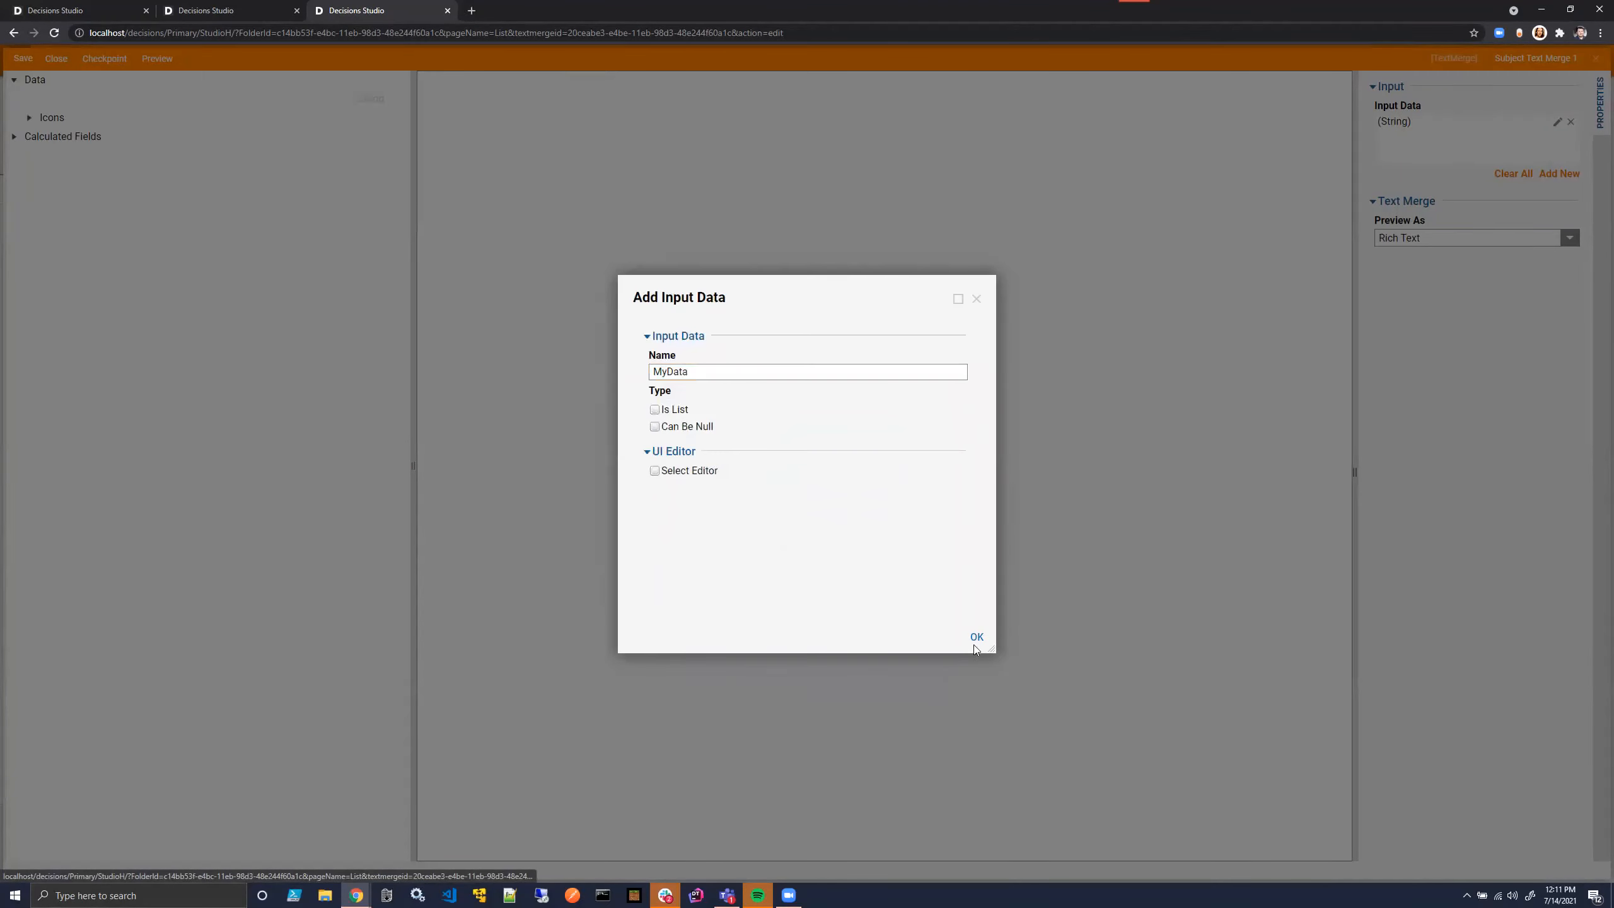
pyautogui.click(976, 638)
pyautogui.click(55, 58)
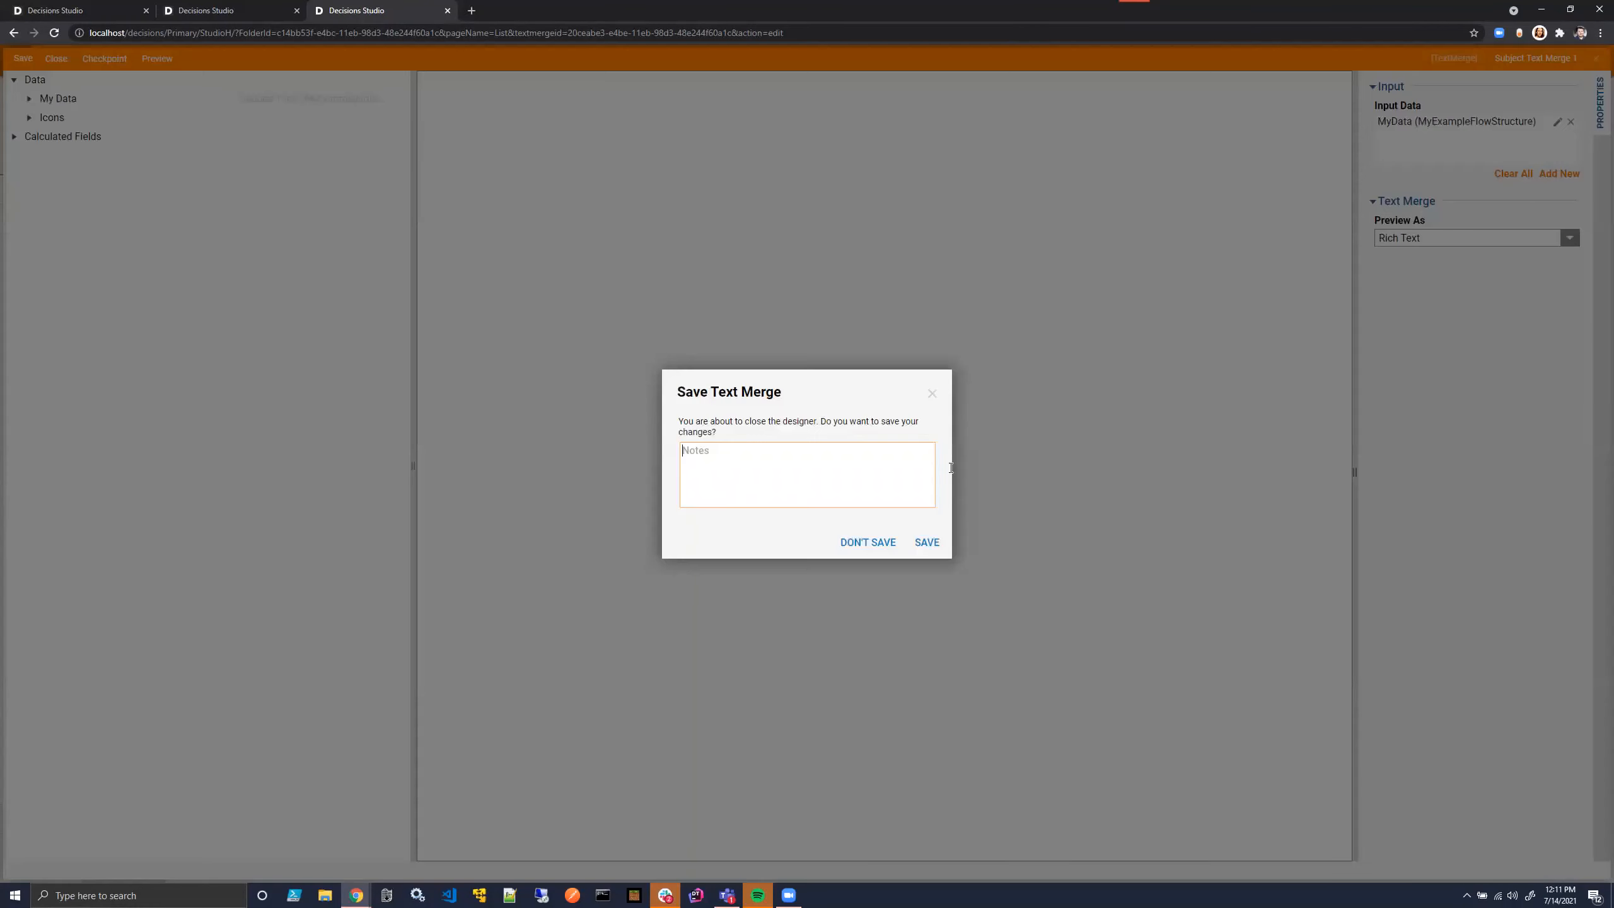
pyautogui.click(926, 542)
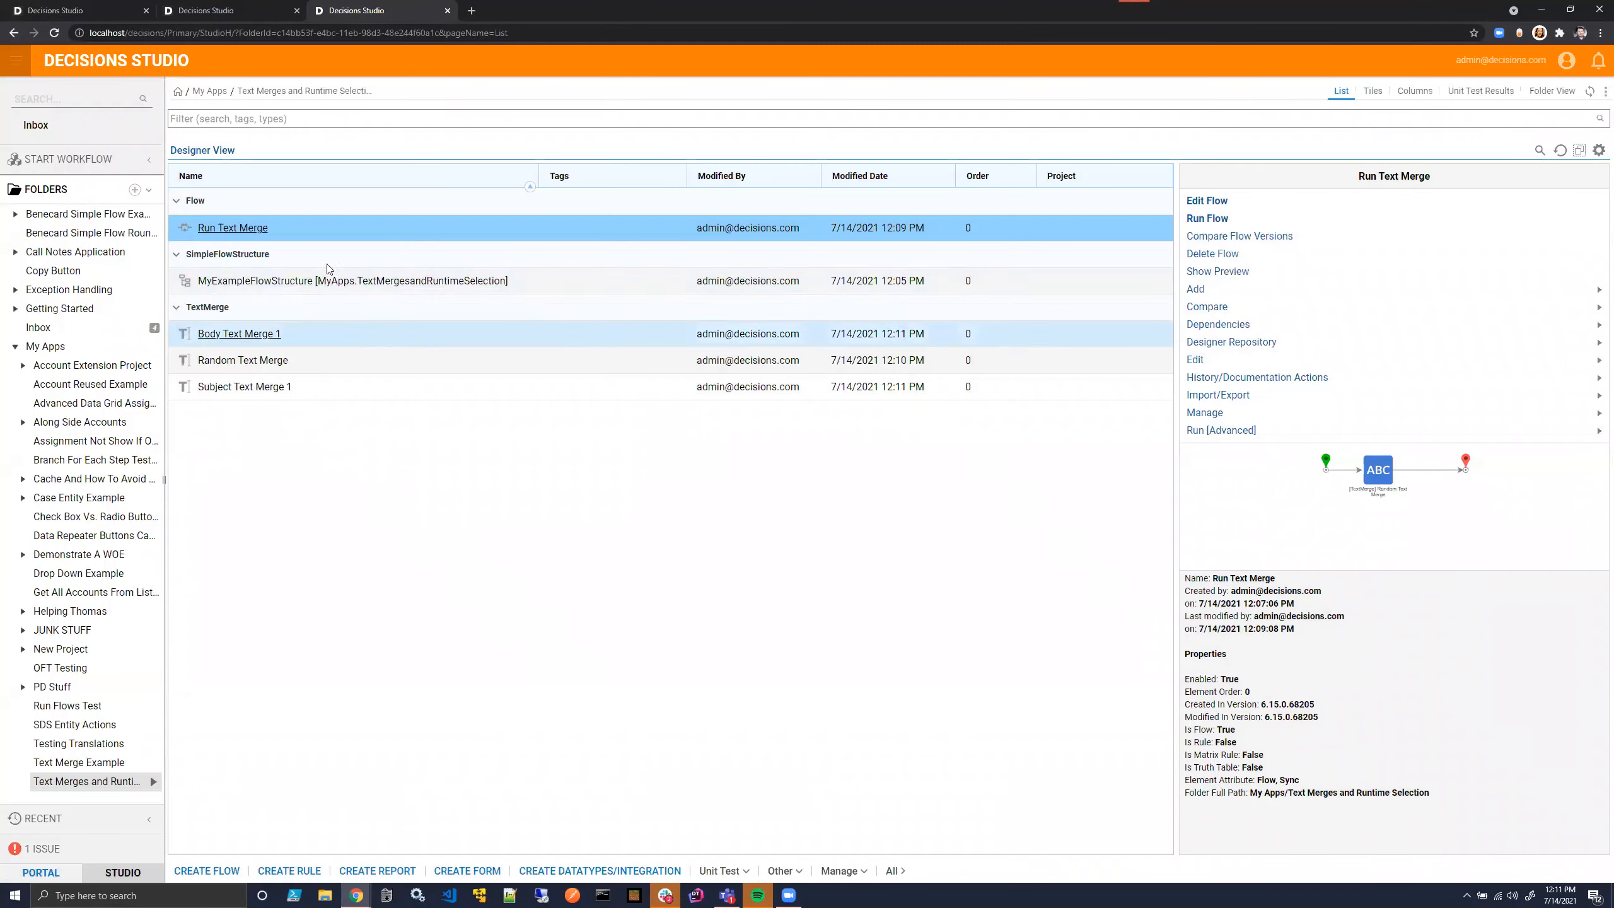
# - In the Run Text Merge flow, insert a text merge step after the start step and target it at Body Text Merge 1
pyautogui.click(116, 6)
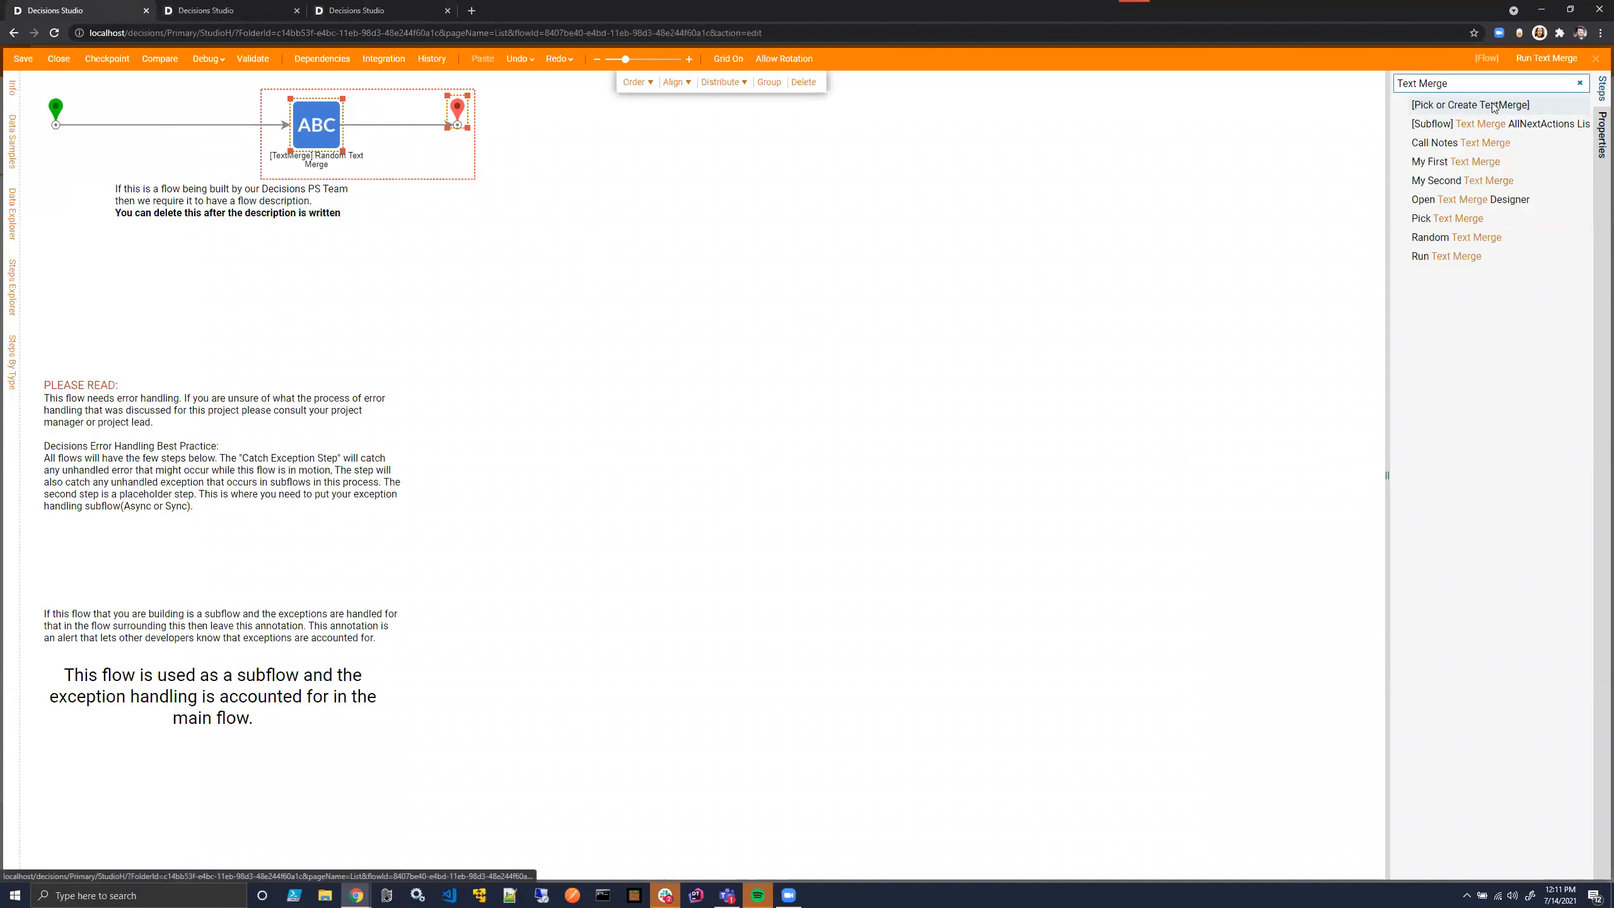
pyautogui.moveTo(1490, 104); pyautogui.dragTo(157, 134)
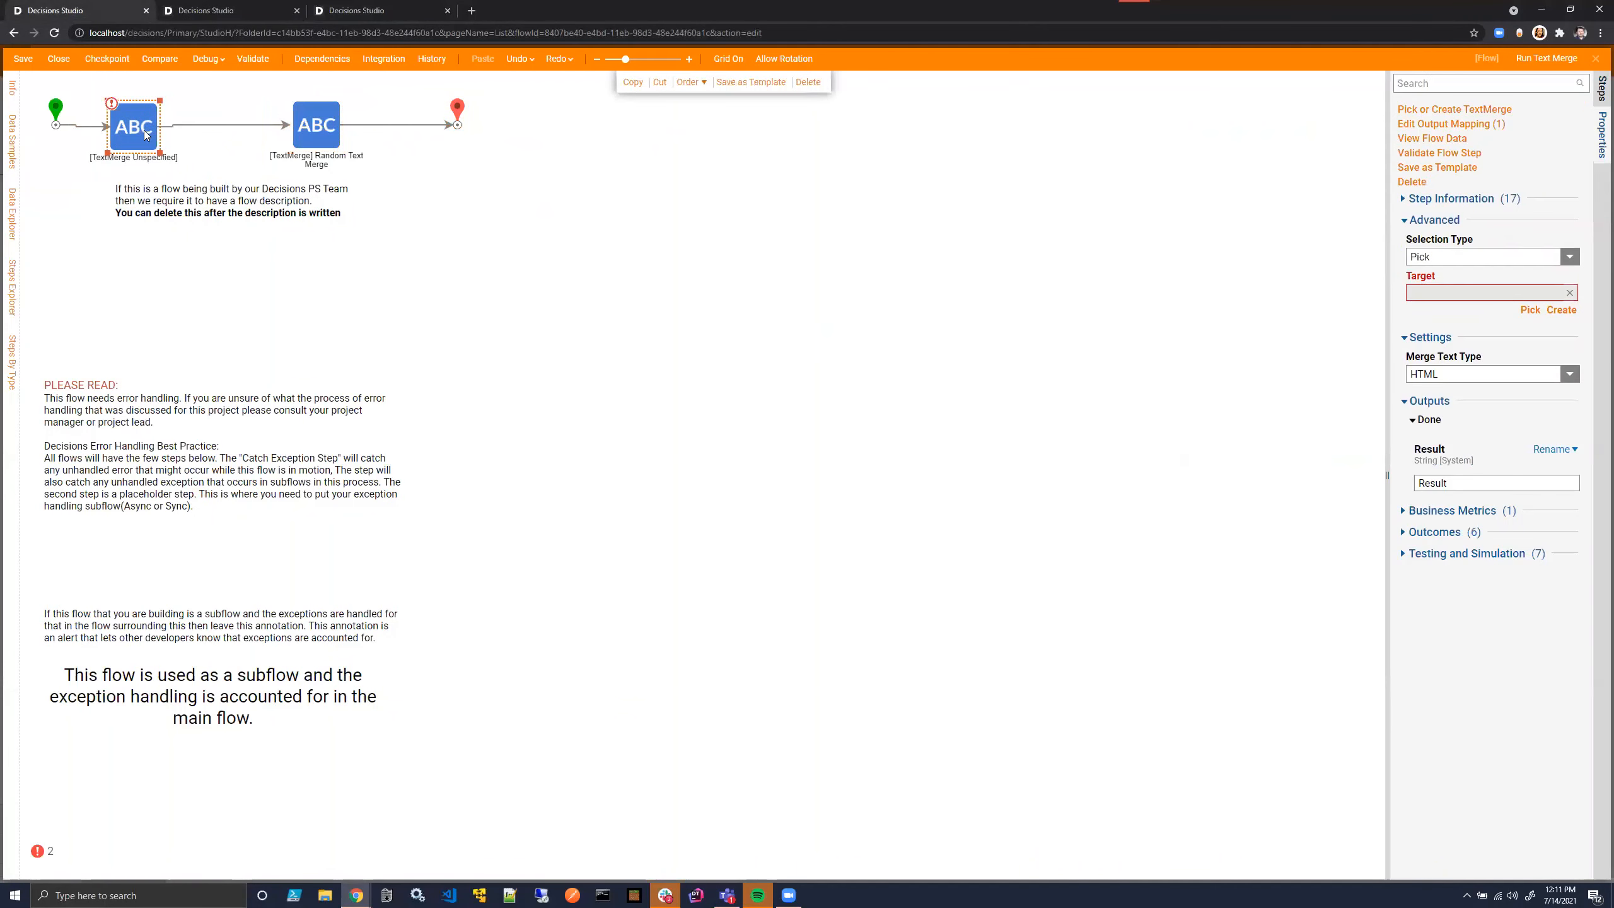
pyautogui.click(1530, 310)
pyautogui.click(787, 398)
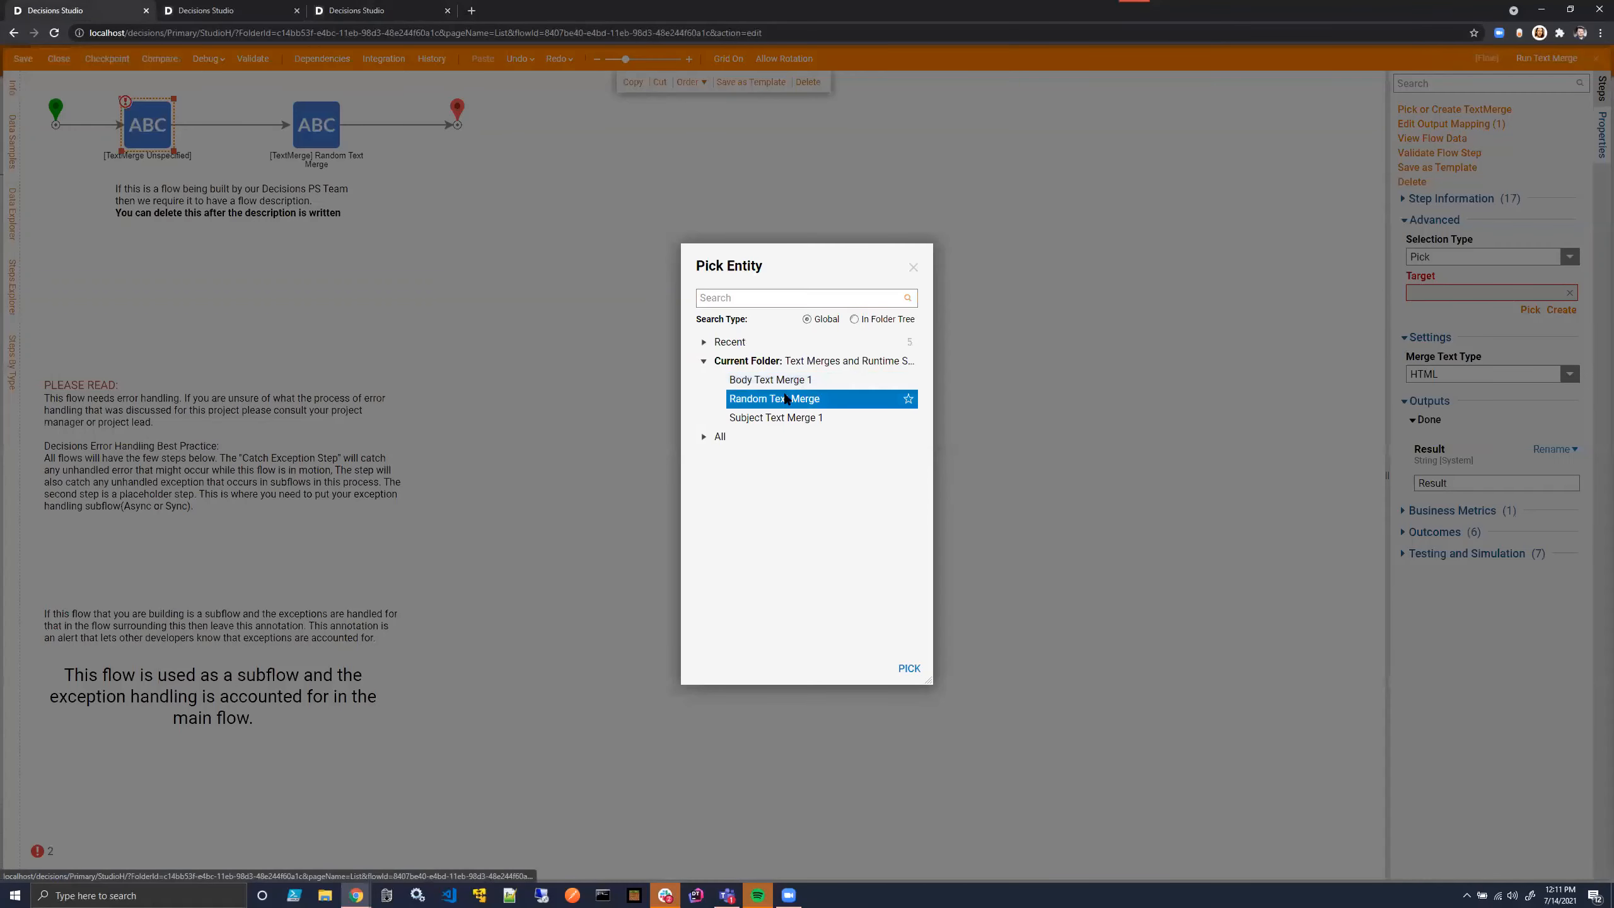
pyautogui.click(785, 379)
pyautogui.click(909, 668)
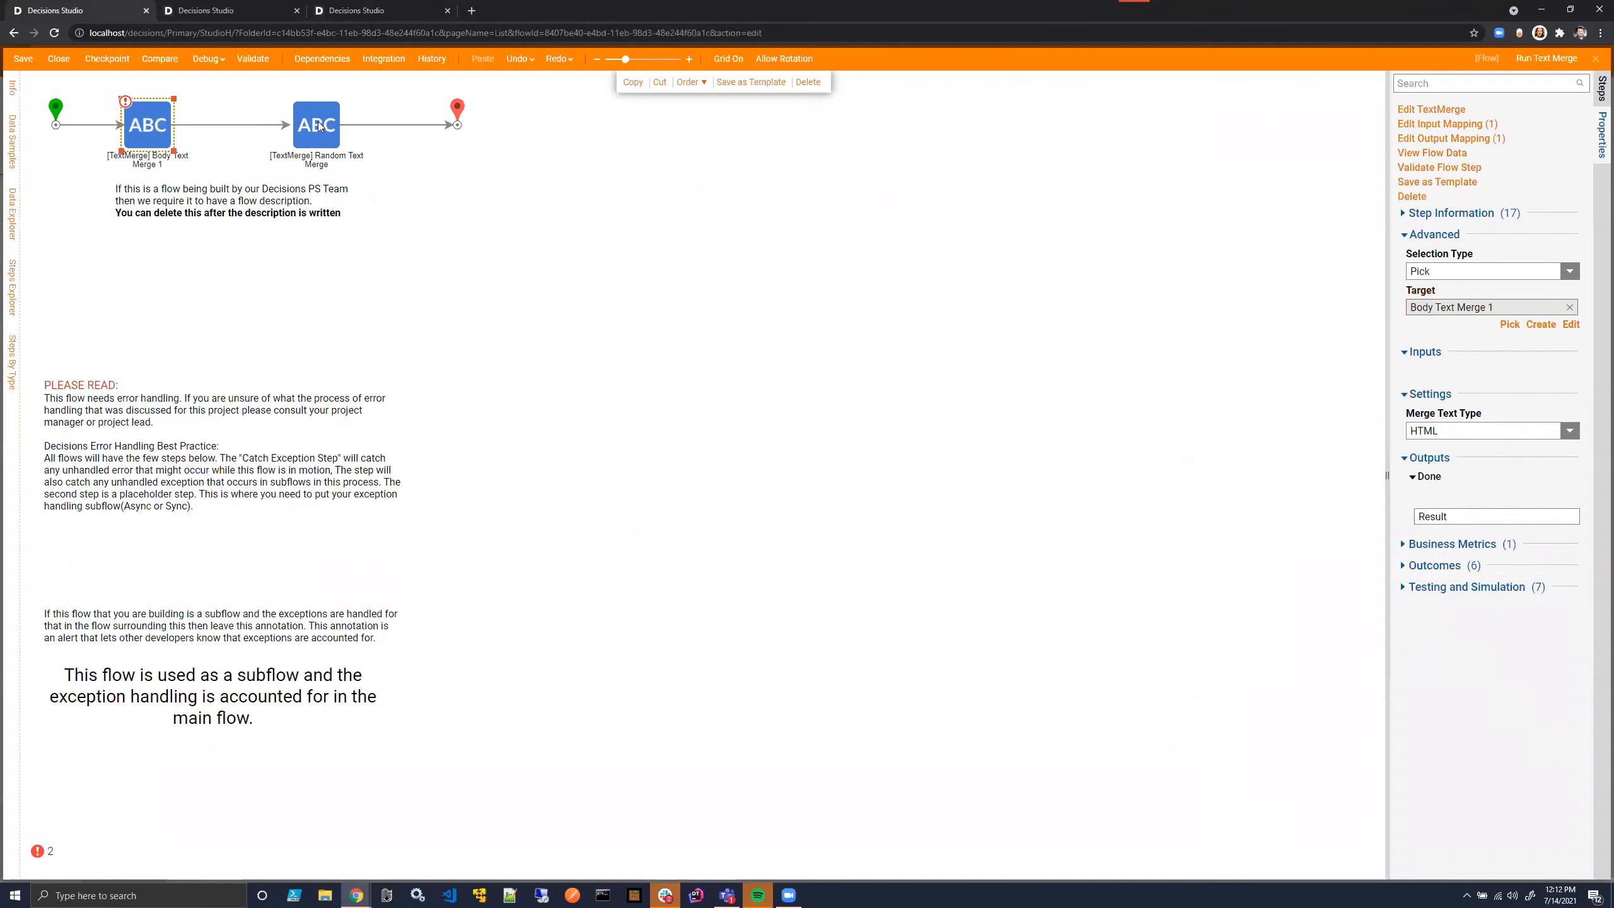
pyautogui.click(319, 126)
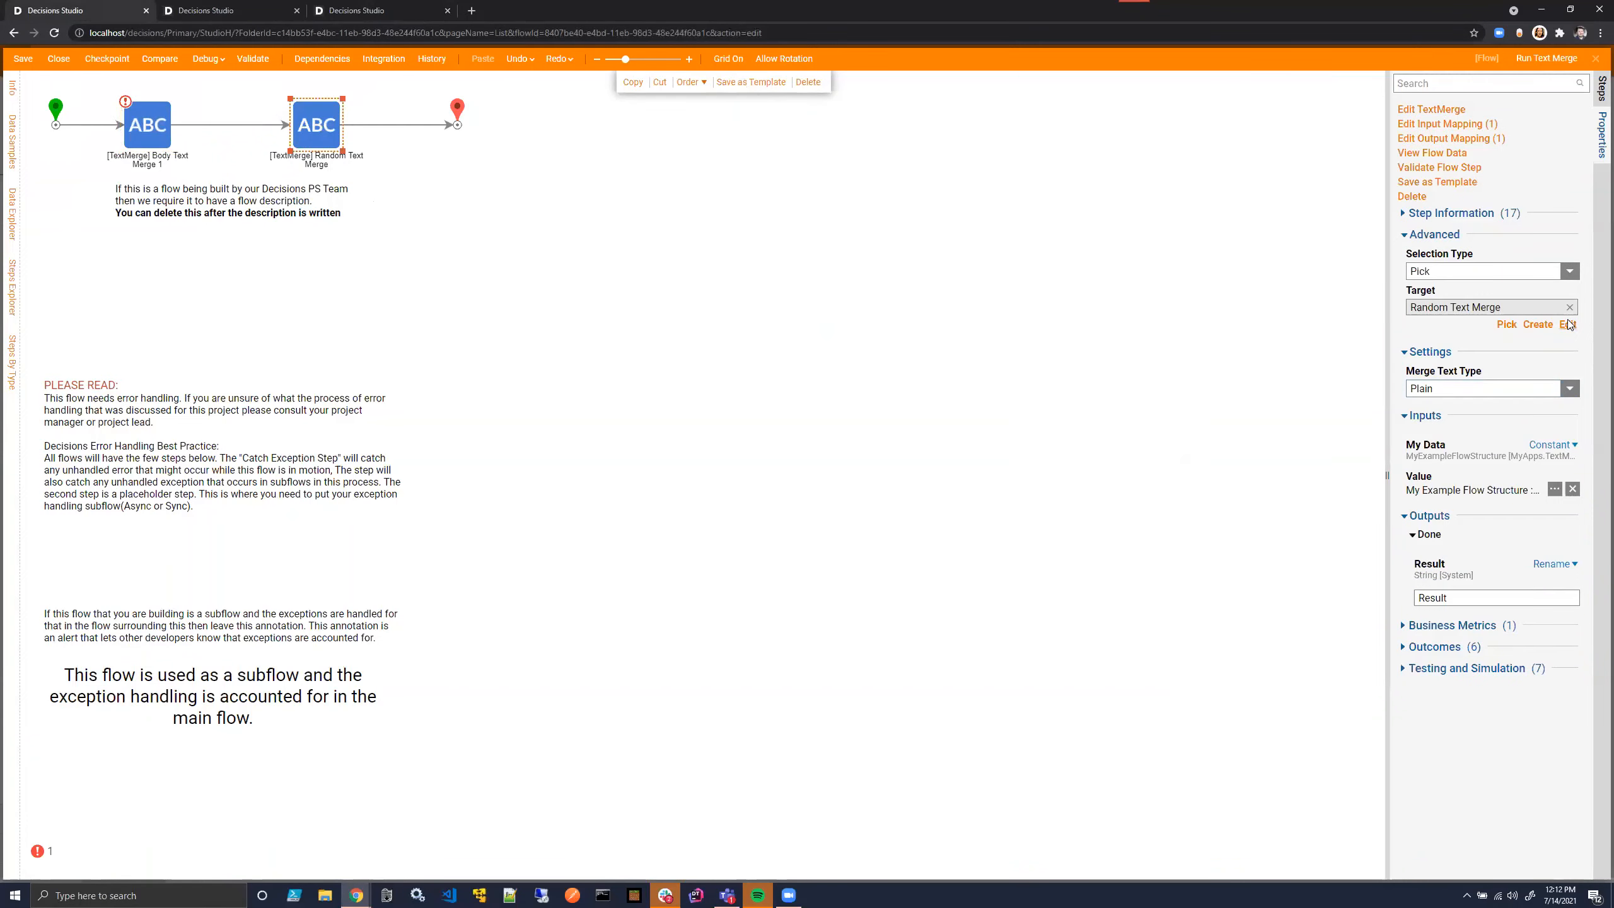
pyautogui.click(1568, 324)
pyautogui.click(1596, 58)
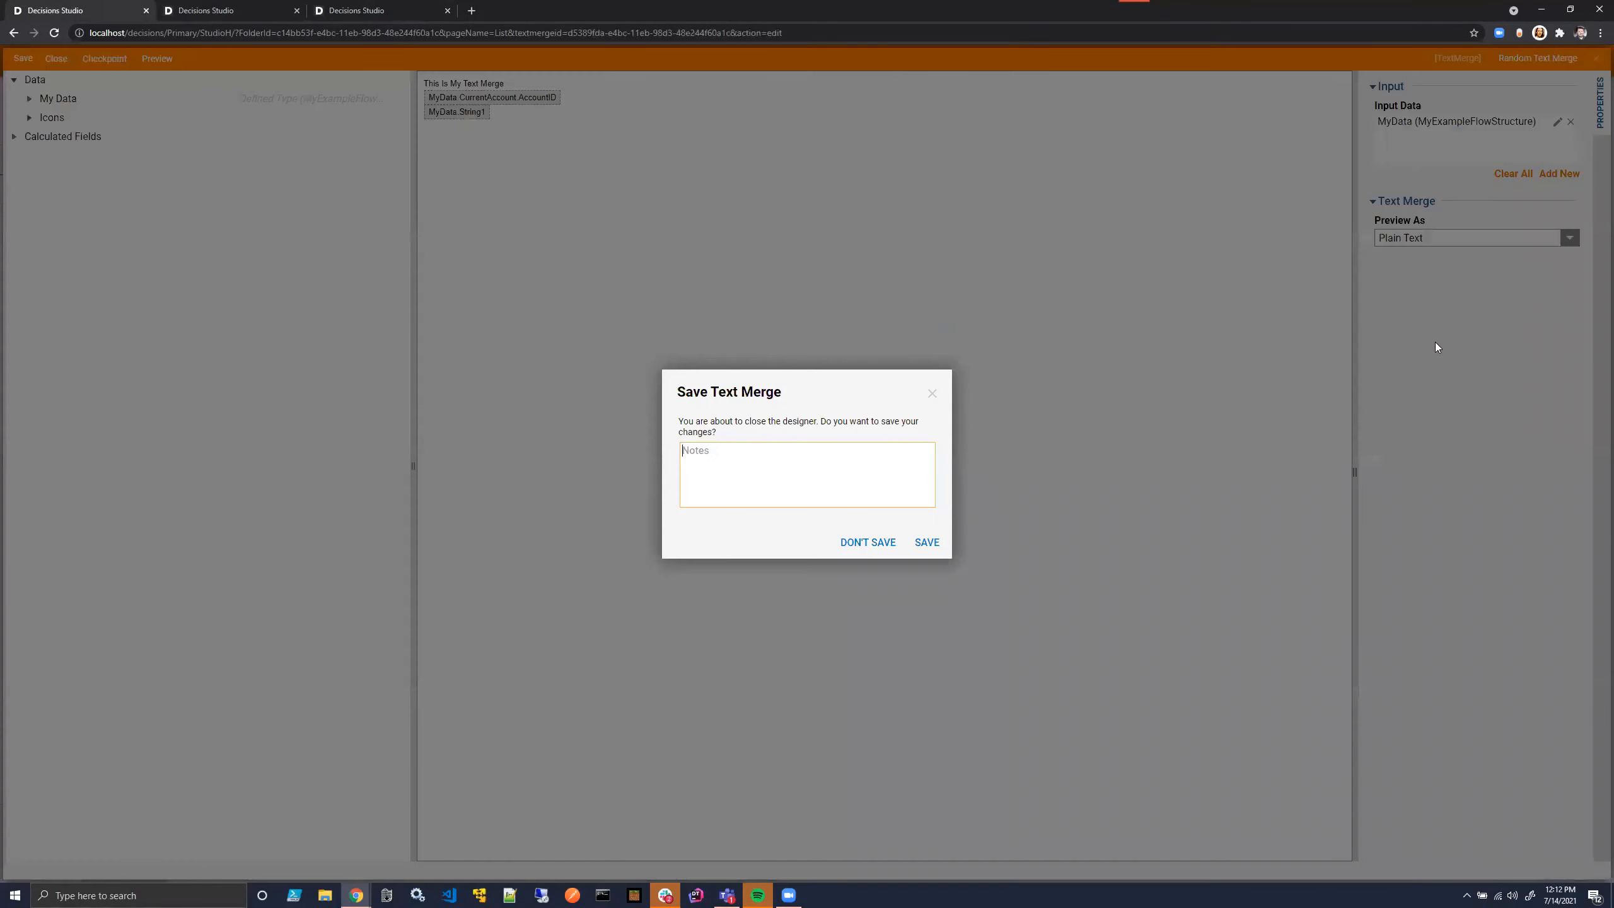
pyautogui.click(854, 548)
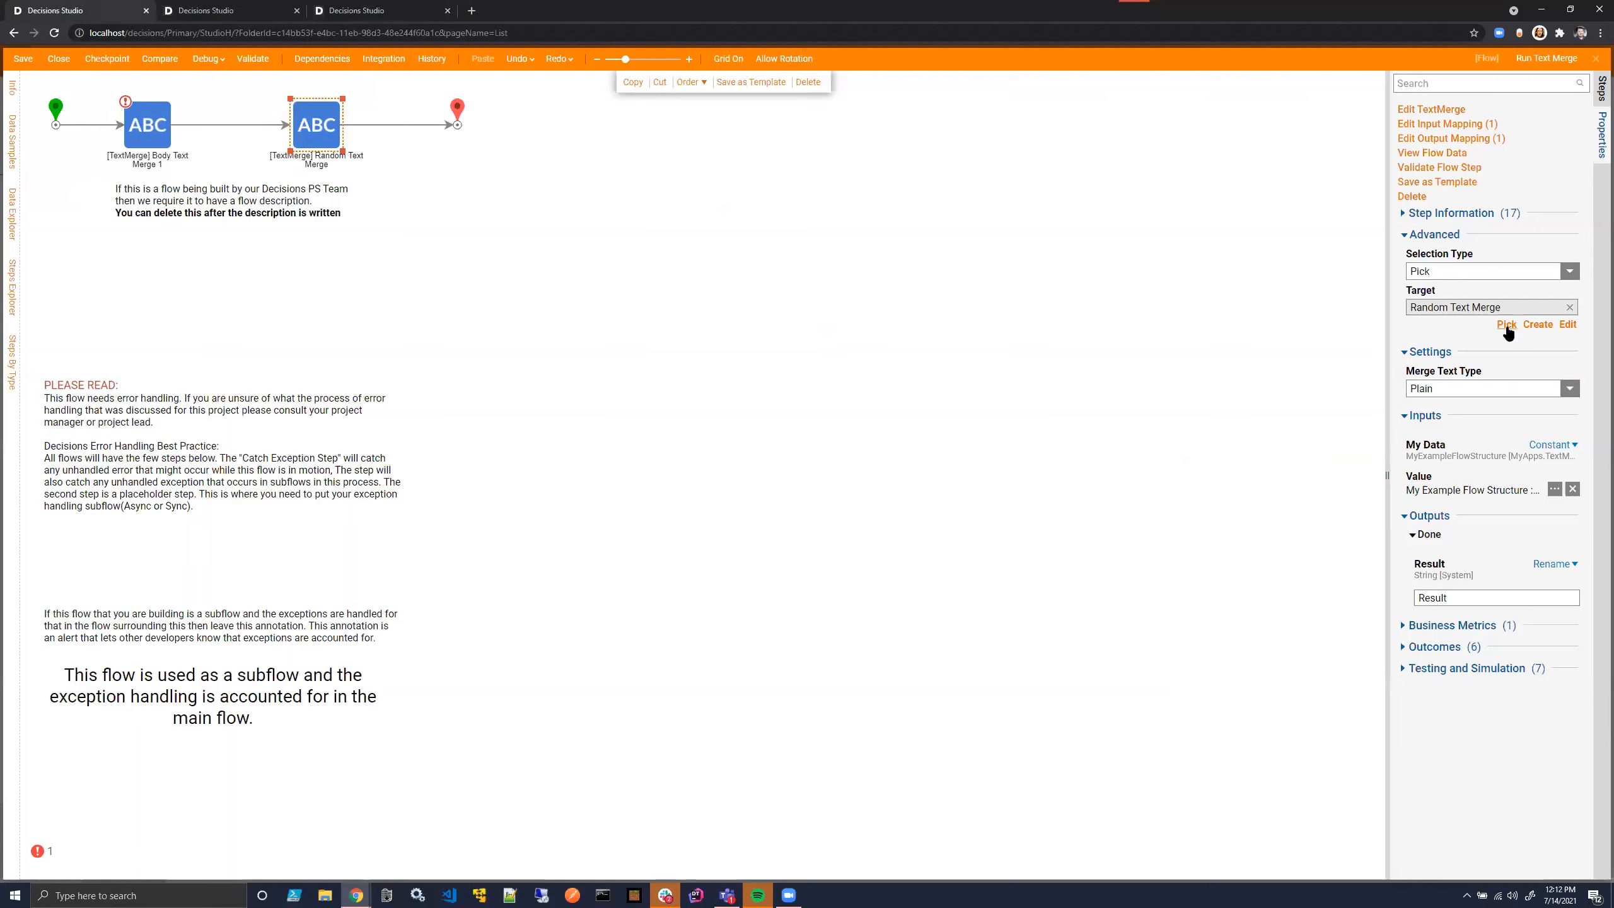
# - Change the target of the second text merge step to Subject Text Merge 1 and compare its settings with the Body step's
pyautogui.click(1506, 325)
pyautogui.click(819, 435)
pyautogui.click(146, 121)
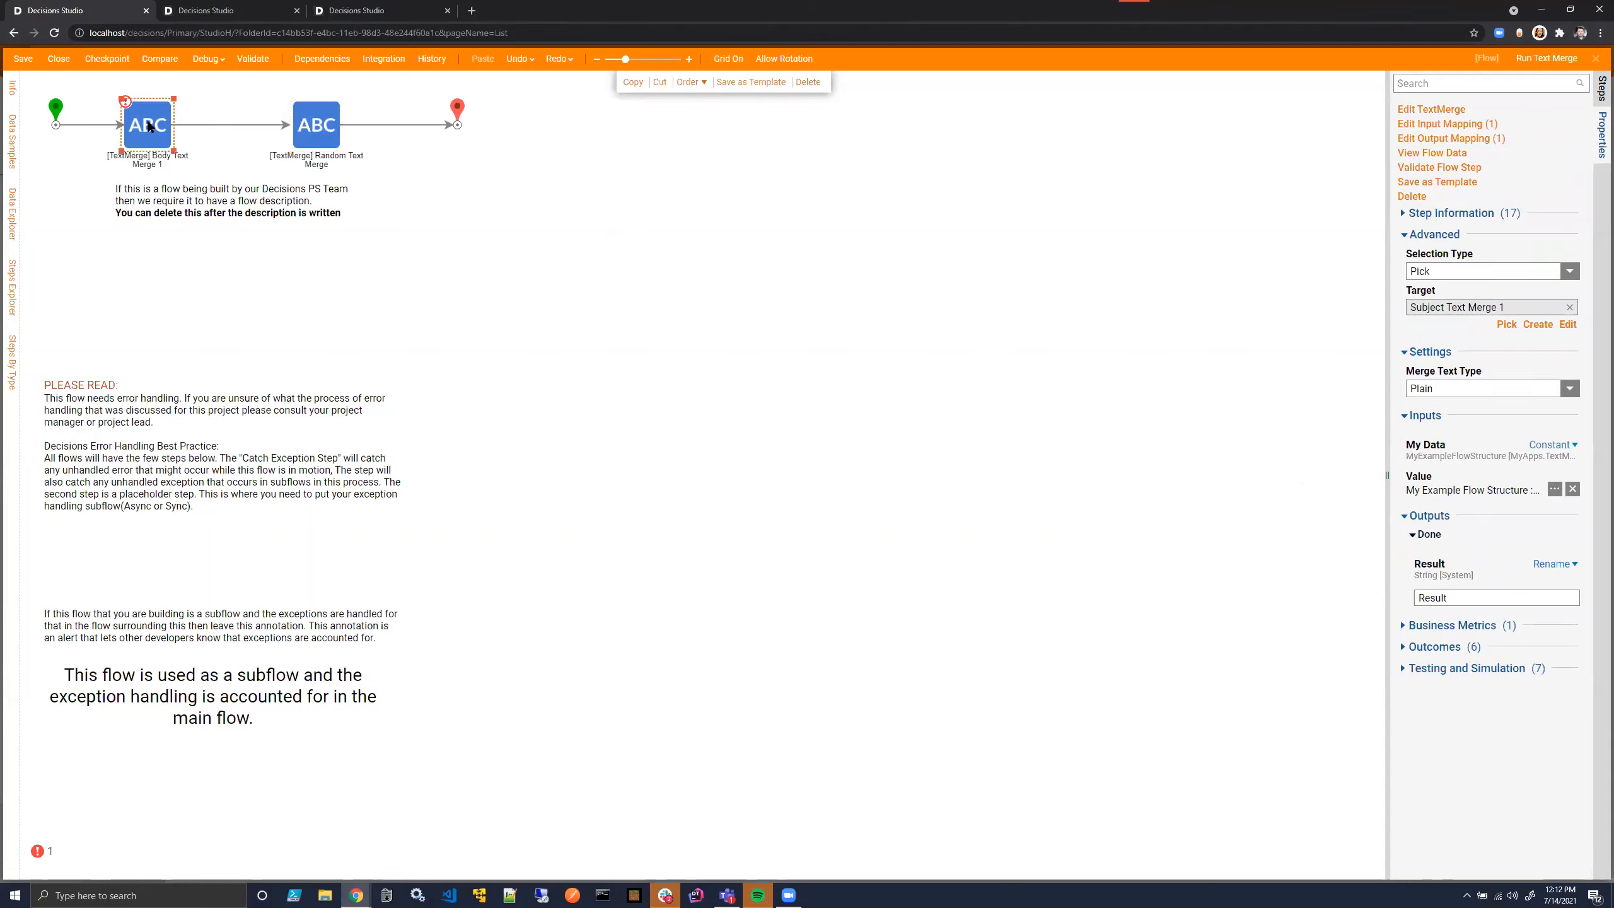
pyautogui.click(325, 122)
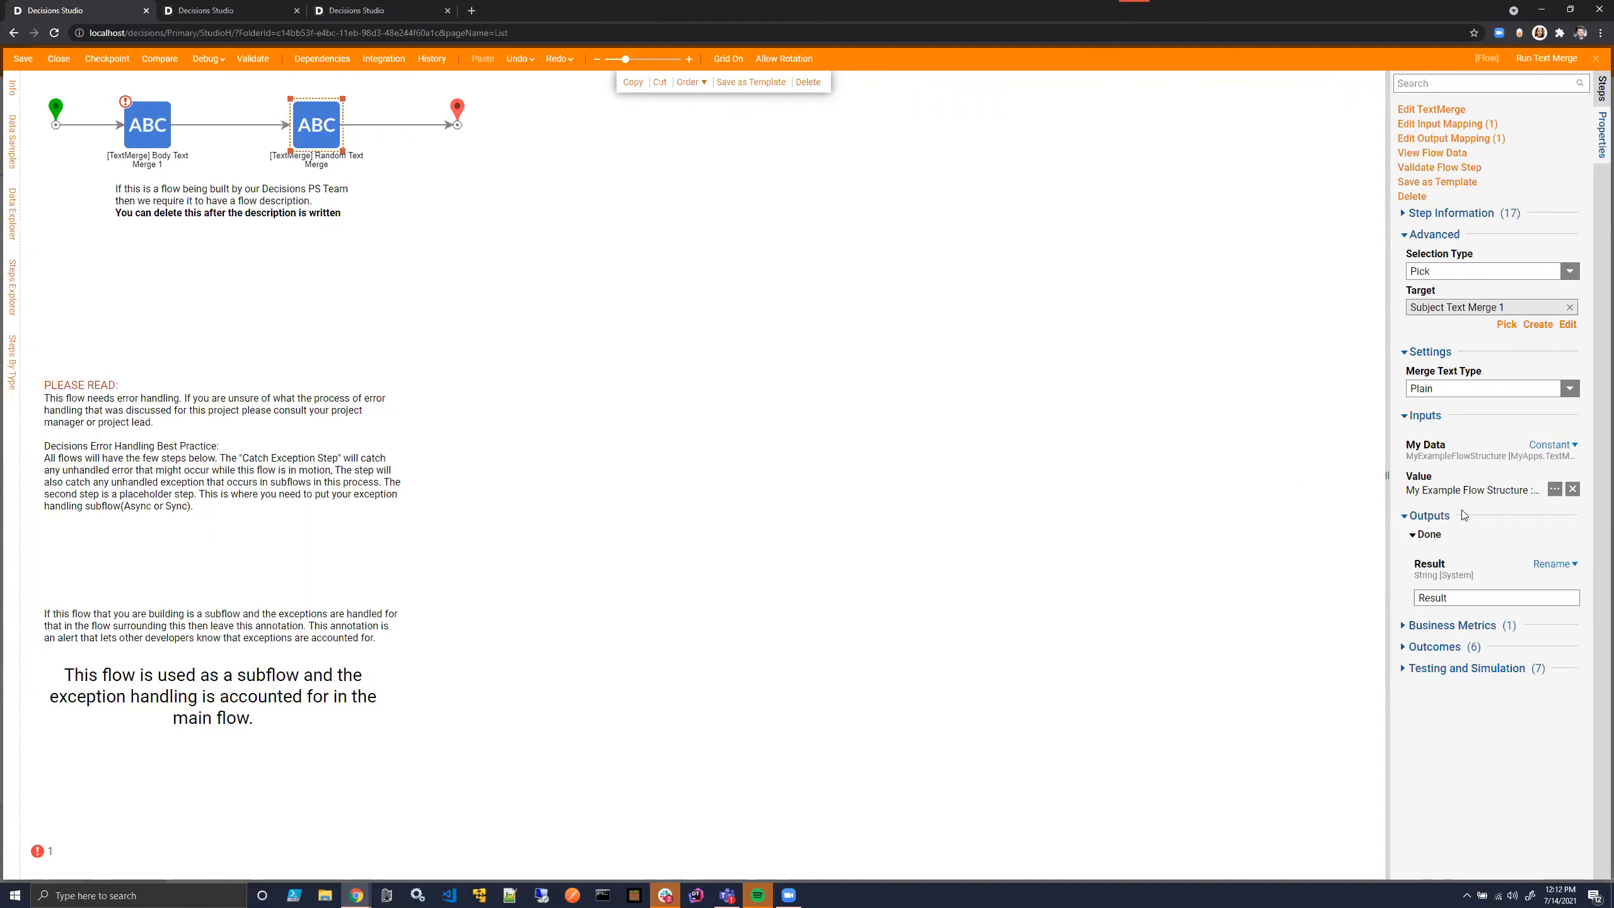
# - In the Body Text Merge 1 step, set My Data to Build Data and define CurrentAccount as a constant using the admin account
pyautogui.click(153, 132)
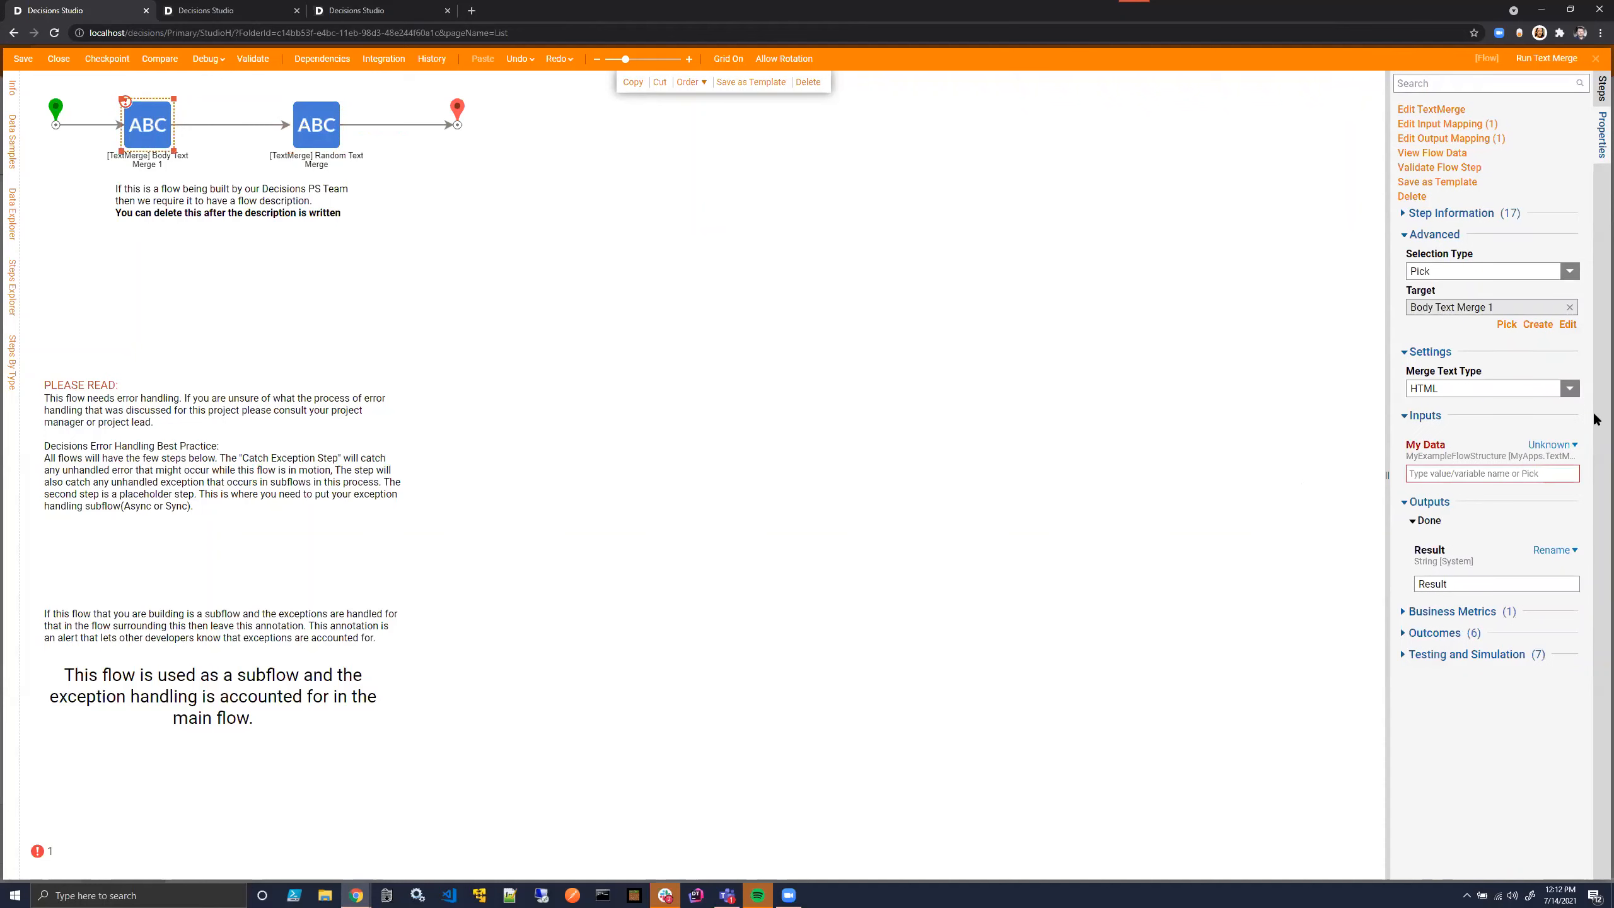
pyautogui.click(1555, 446)
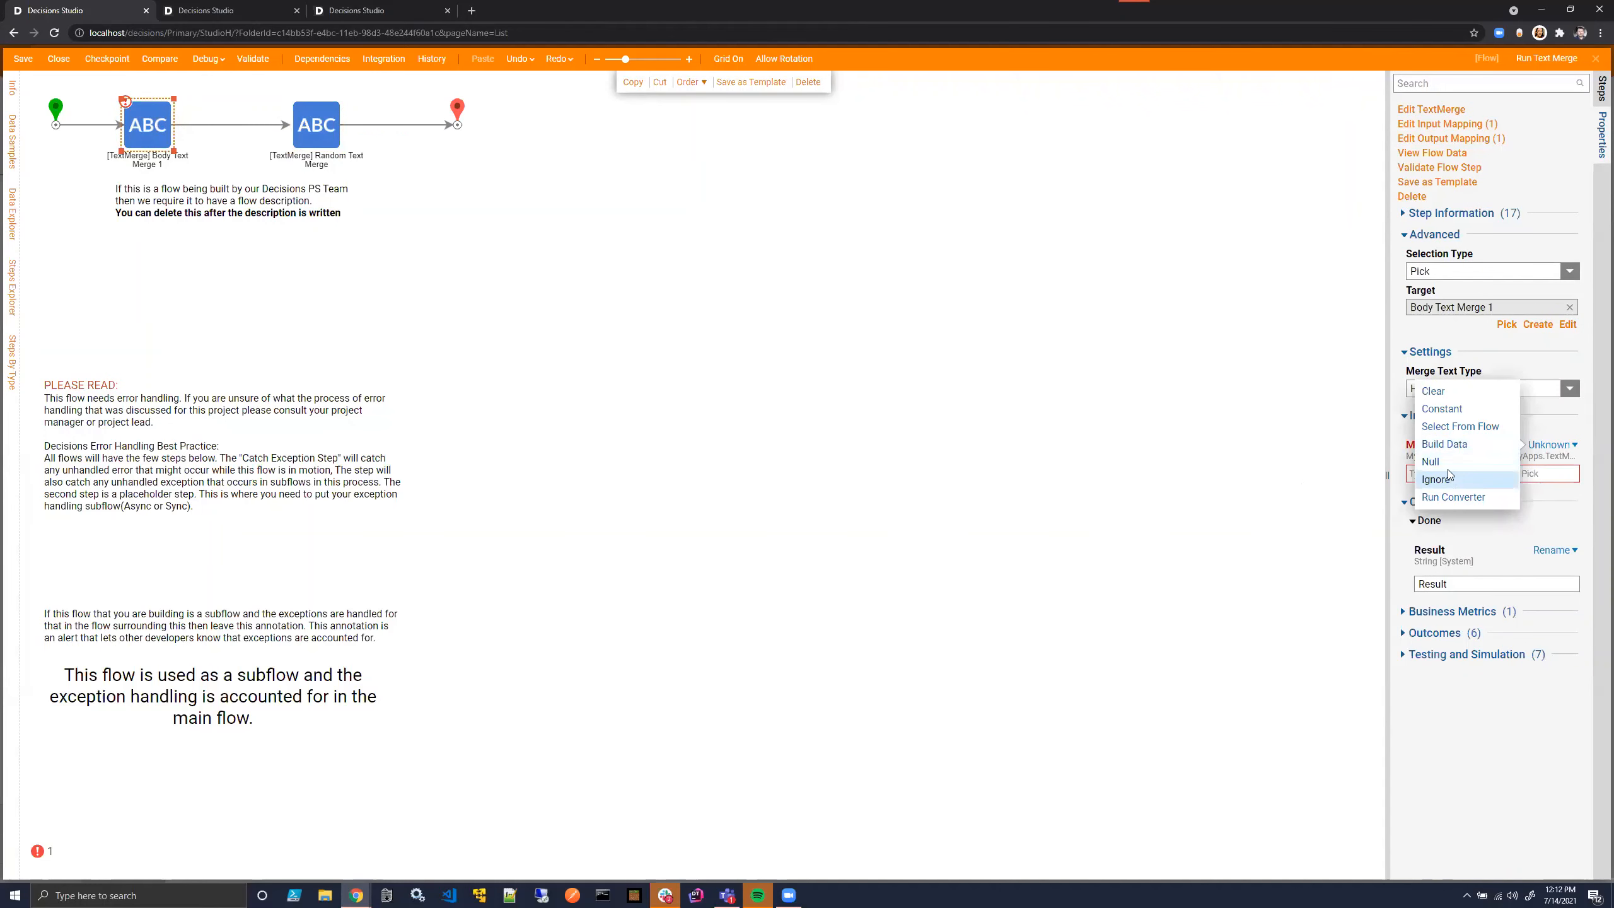
pyautogui.click(1462, 444)
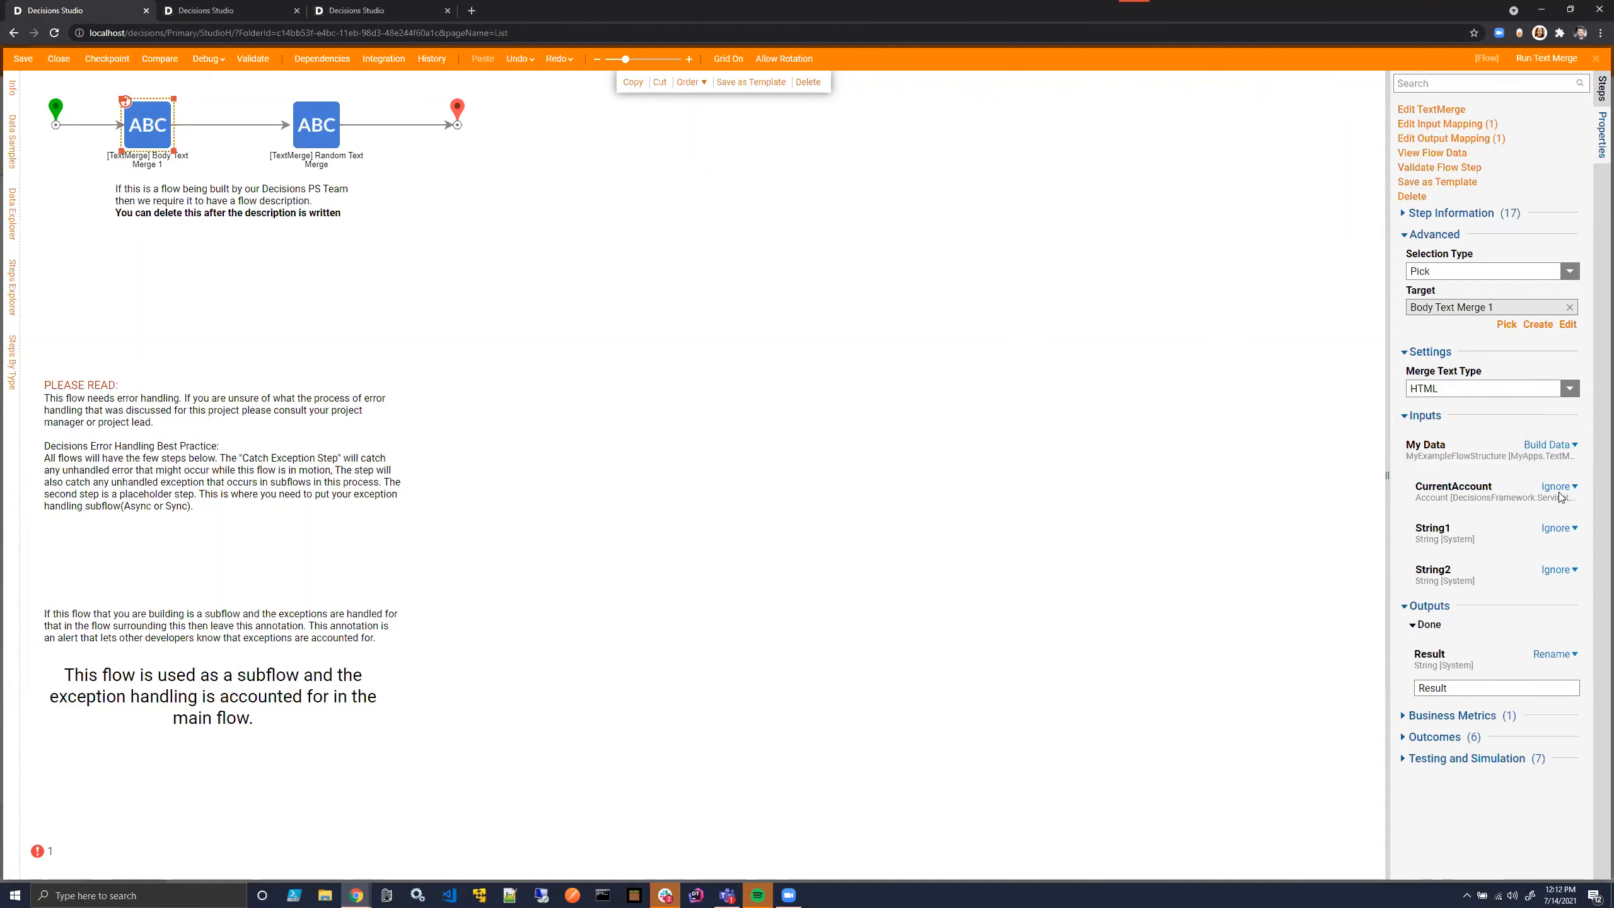
pyautogui.click(1558, 487)
pyautogui.click(1461, 447)
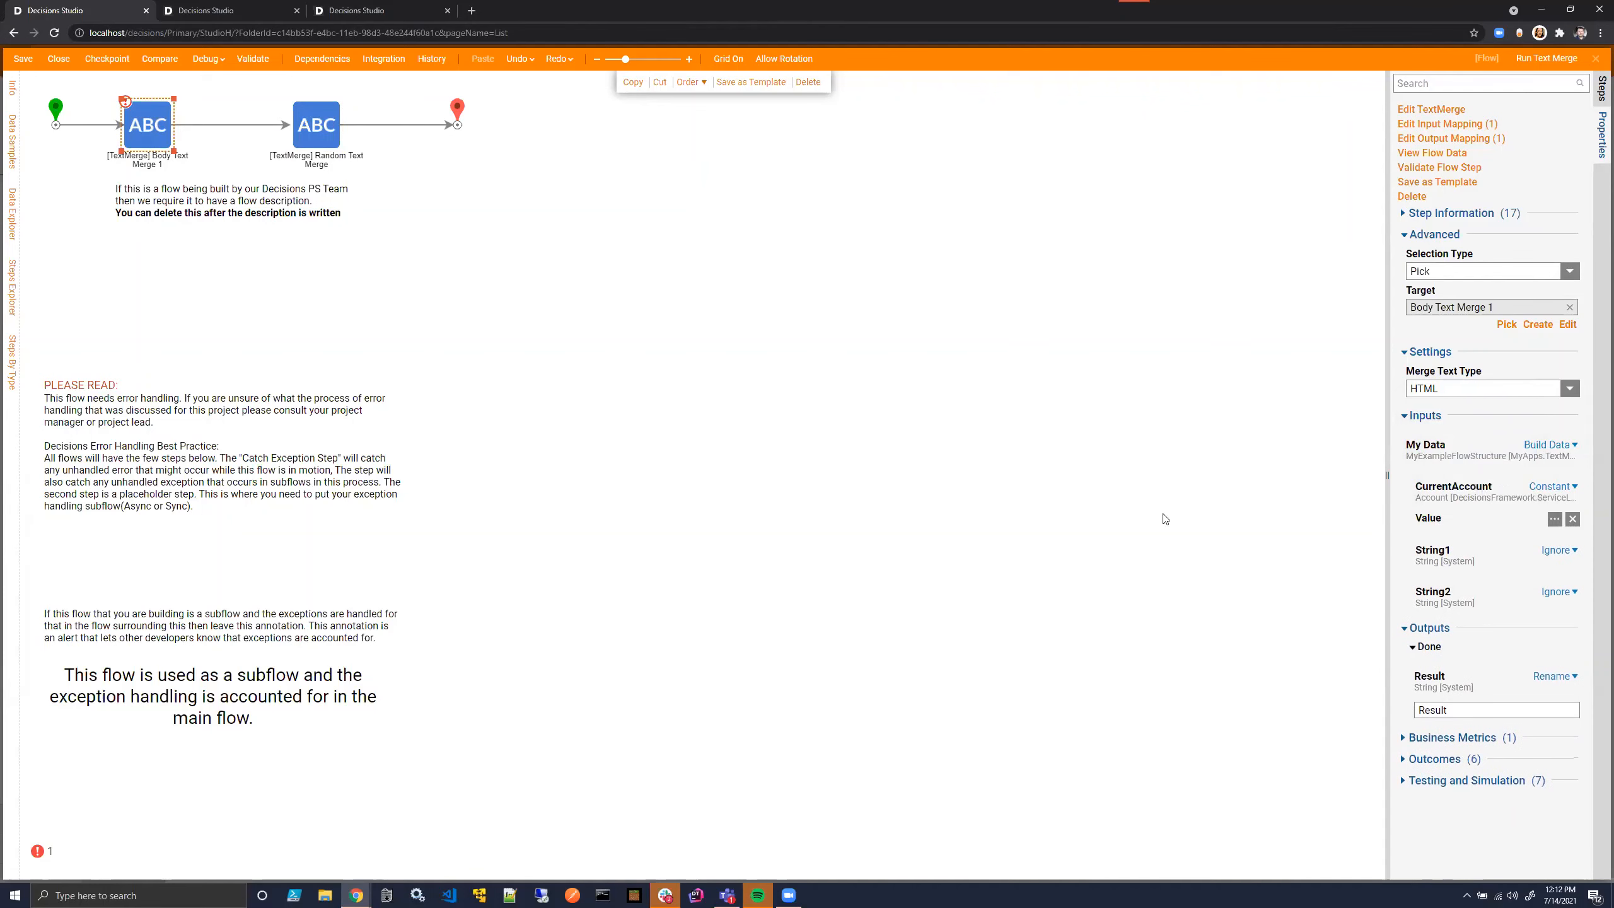
pyautogui.click(1554, 519)
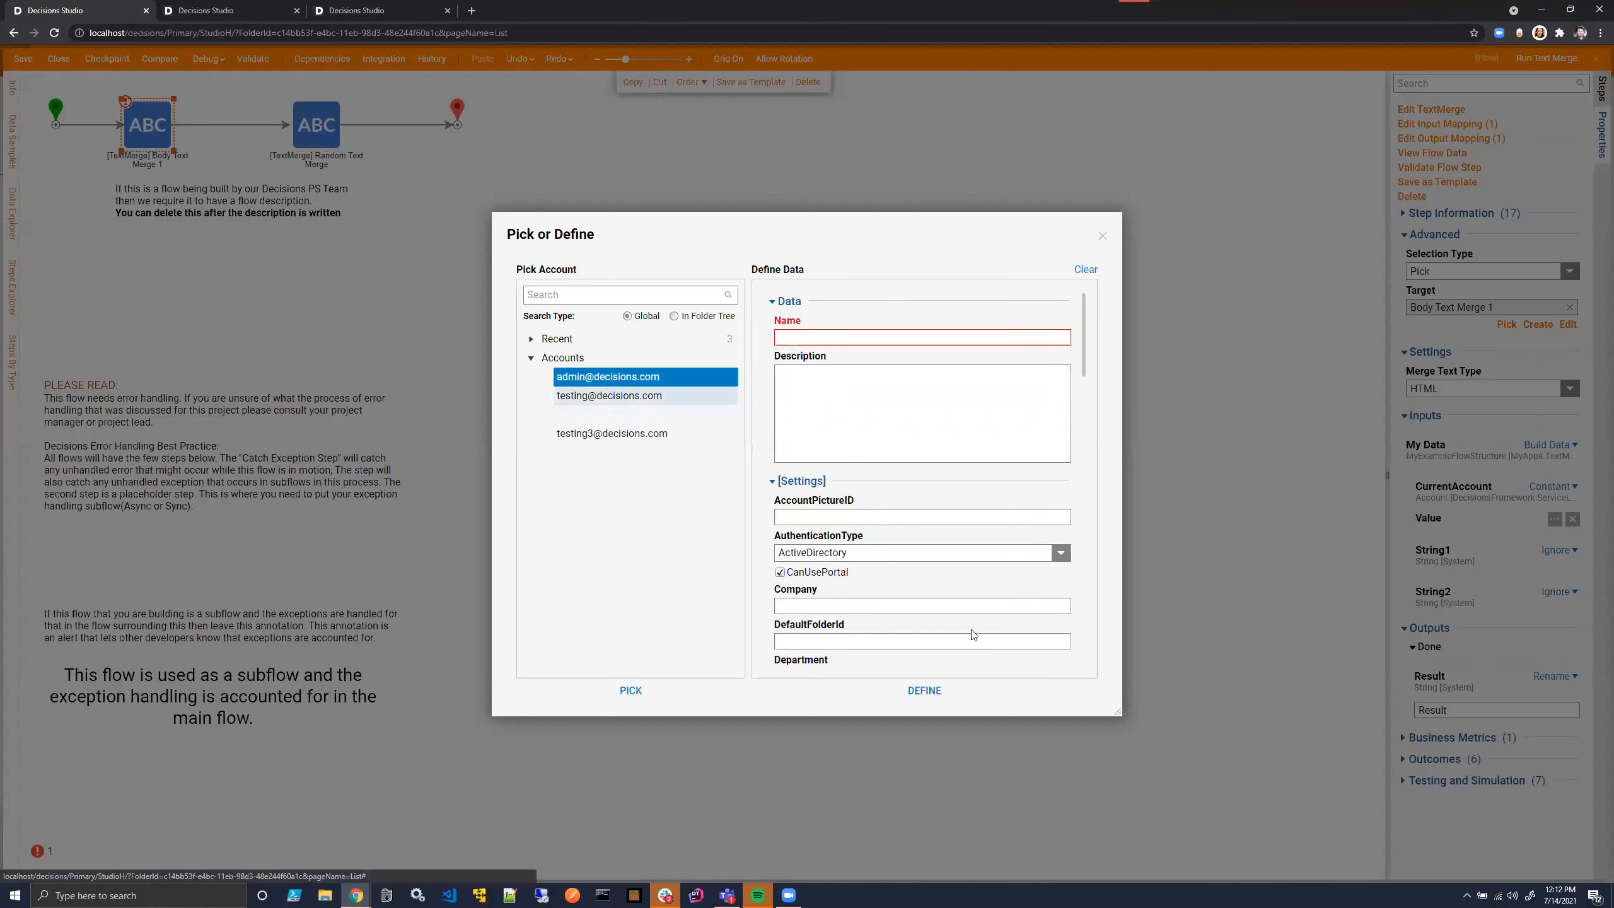
pyautogui.click(924, 690)
# - Set String1 of the Body step's My Data to the constant "Eggs" and switch String2 to a constant as well
pyautogui.click(1559, 558)
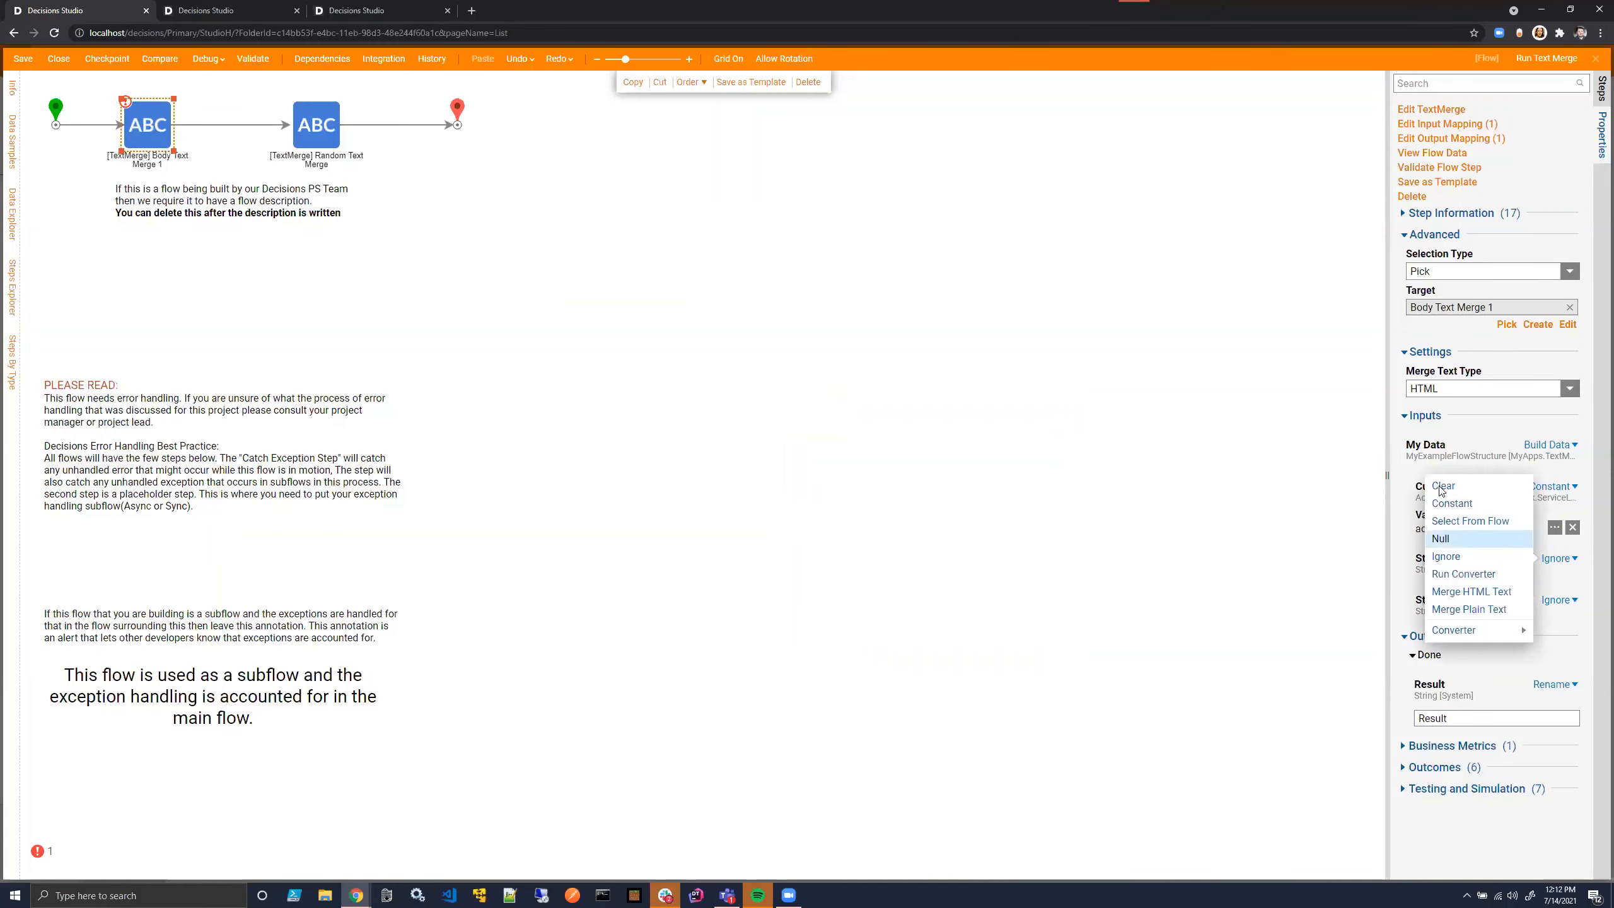
pyautogui.click(1462, 500)
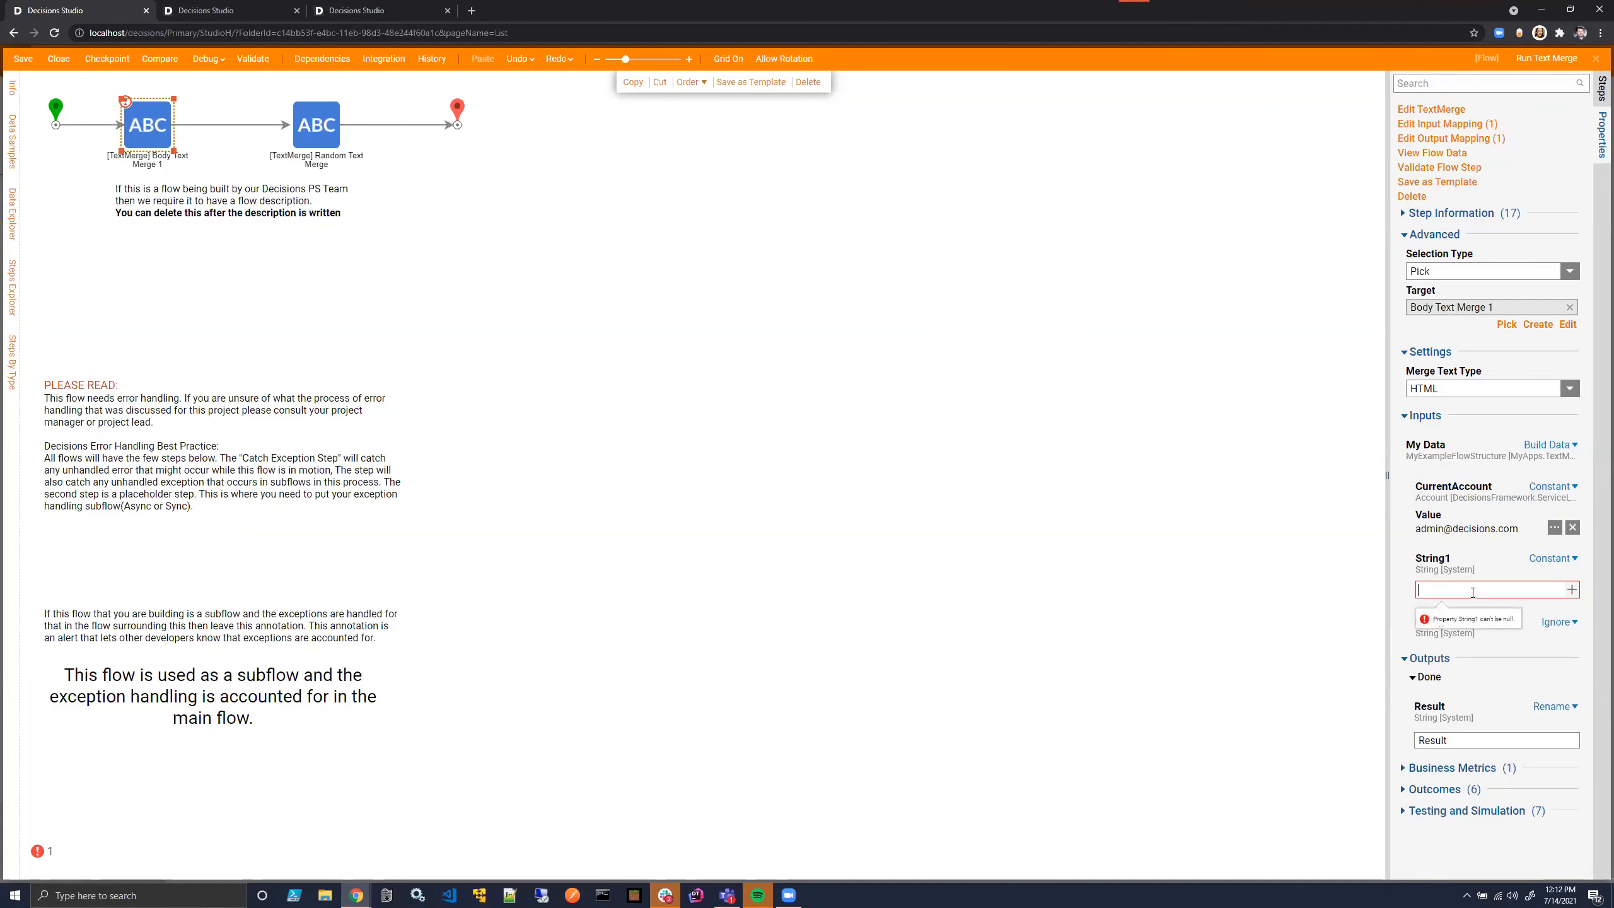
pyautogui.click(1472, 592)
pyautogui.write('Eggs')
pyautogui.click(1554, 621)
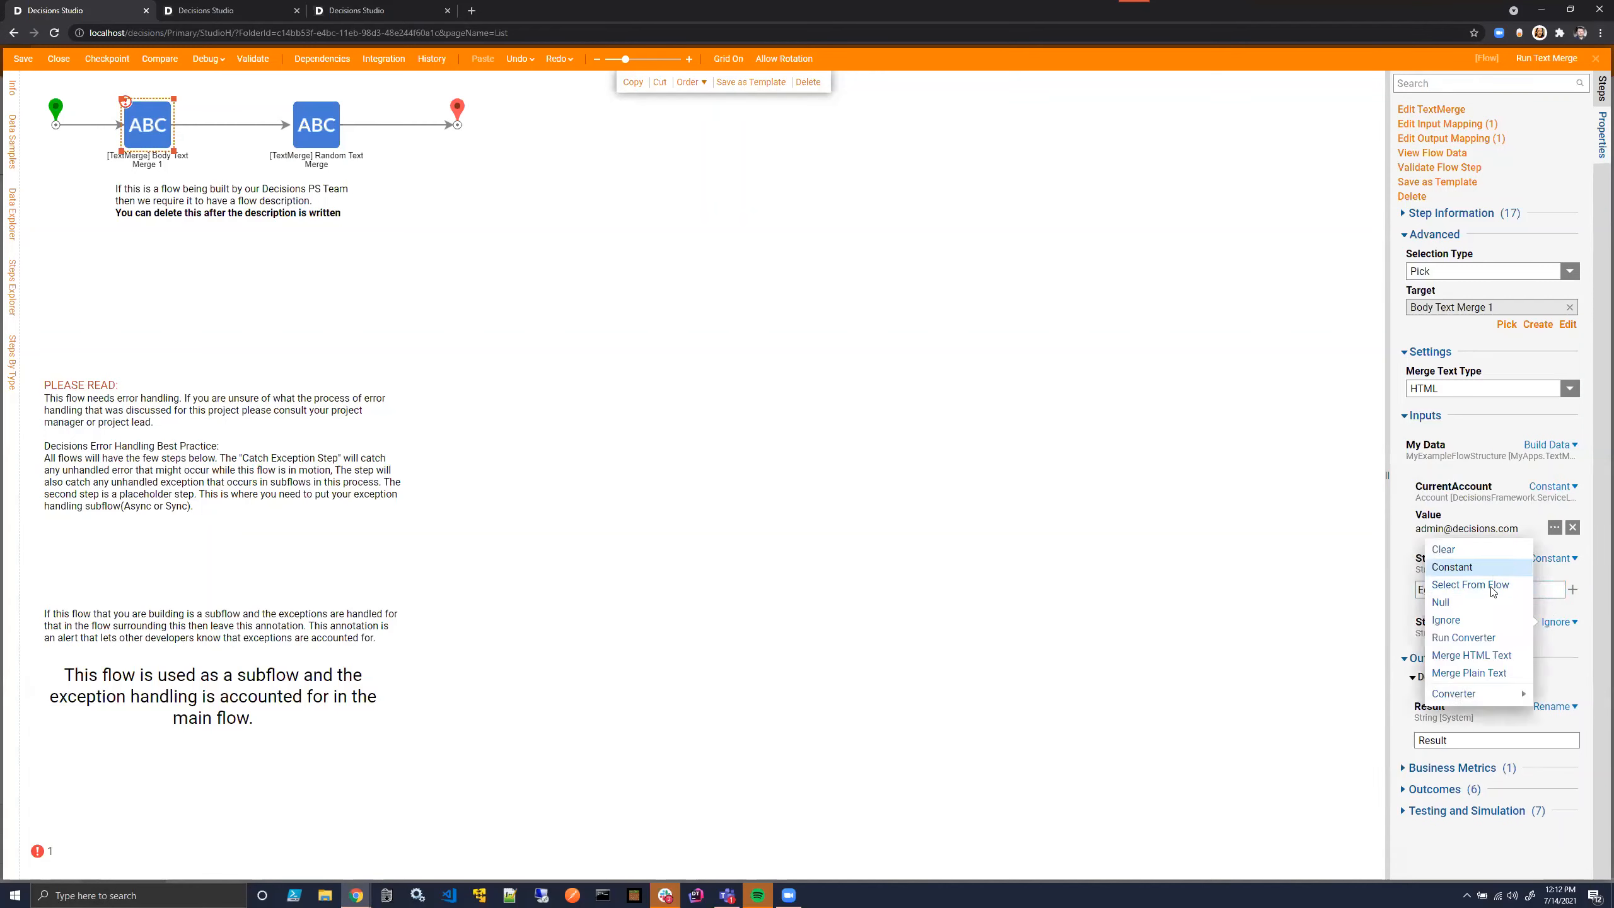
pyautogui.click(1462, 566)
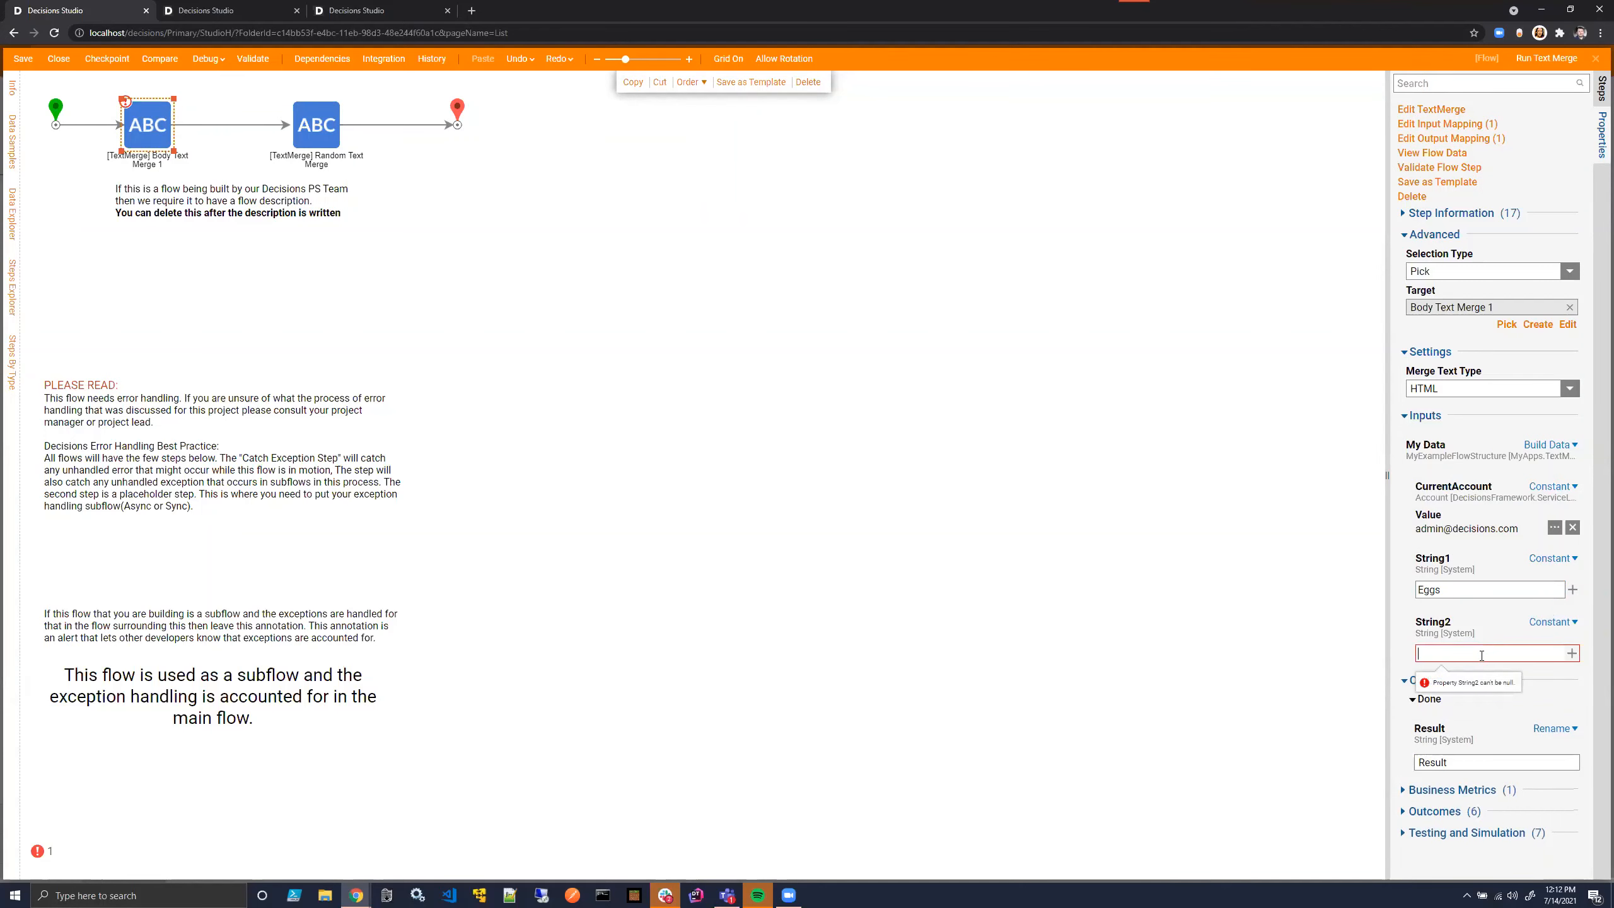
# - Review the constant flow structure value assigned to My Data in the Subject Text Merge 1 step
pyautogui.click(316, 137)
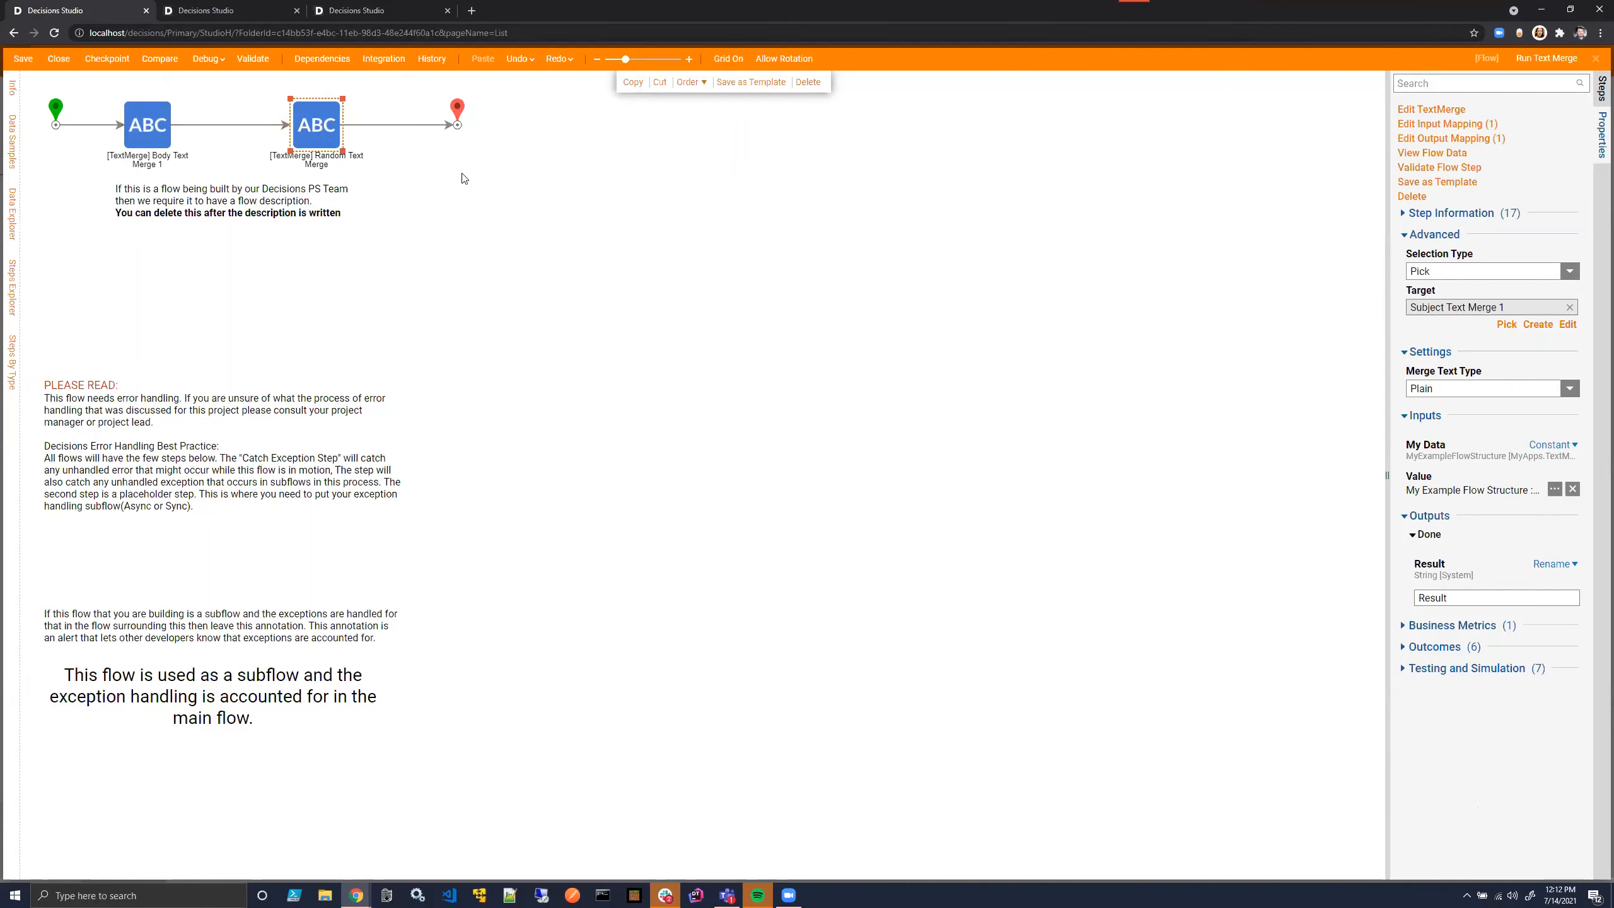
pyautogui.click(1555, 489)
pyautogui.click(977, 356)
# - Write "This is my Email Body" in Body Text Merge 1, insert the MyData String1 field below it, and save on closing
pyautogui.click(305, 9)
pyautogui.click(317, 10)
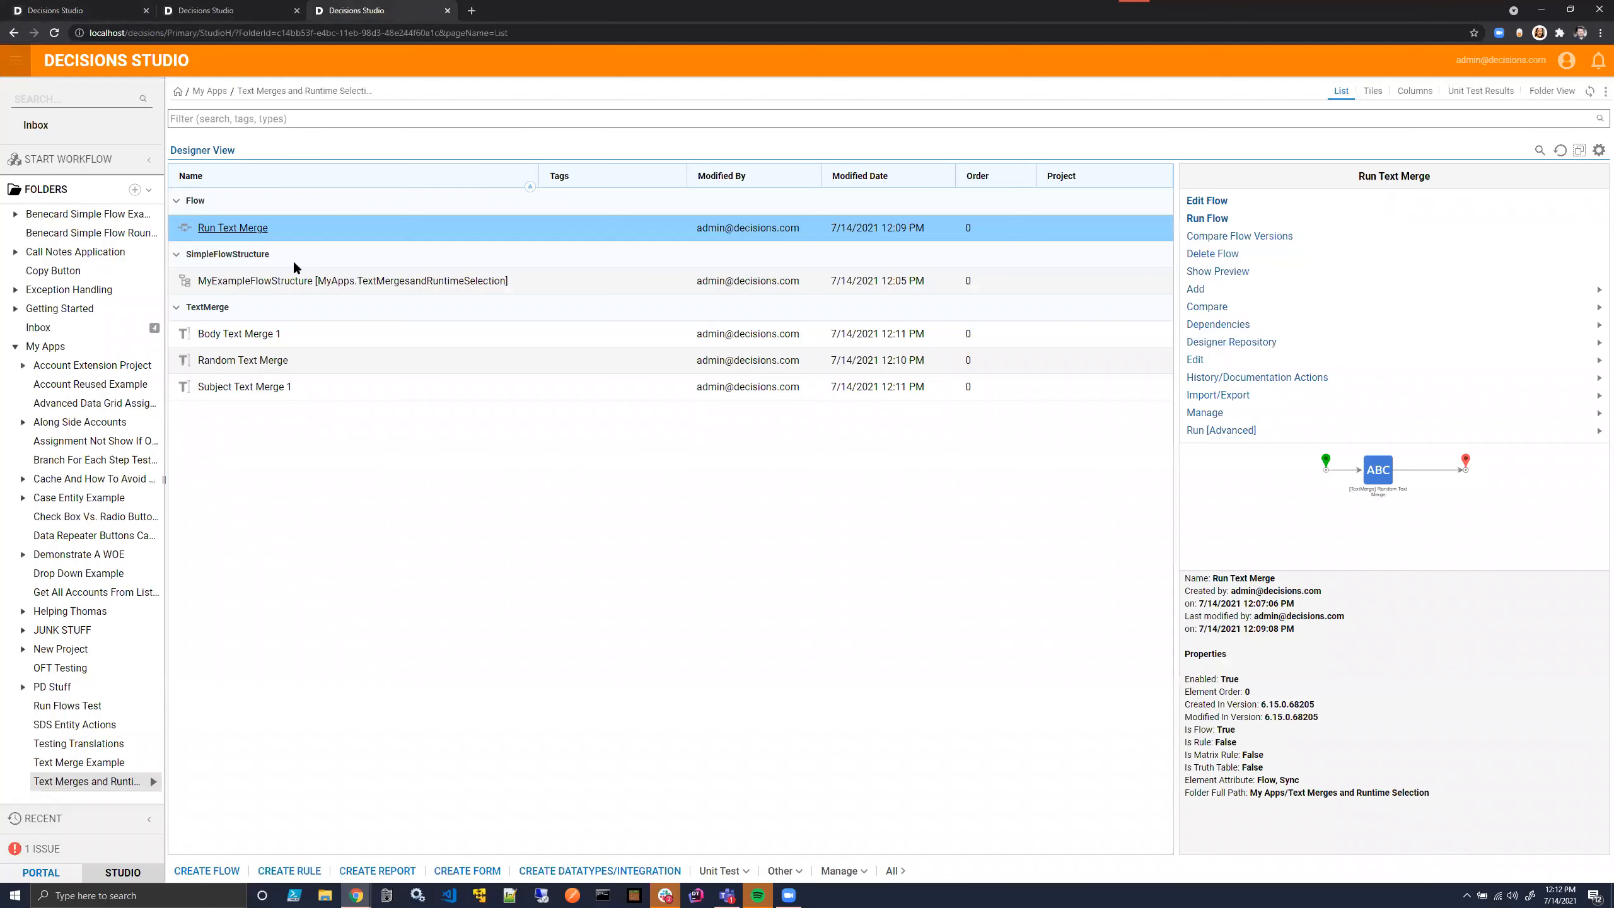
pyautogui.click(250, 335)
pyautogui.click(250, 335)
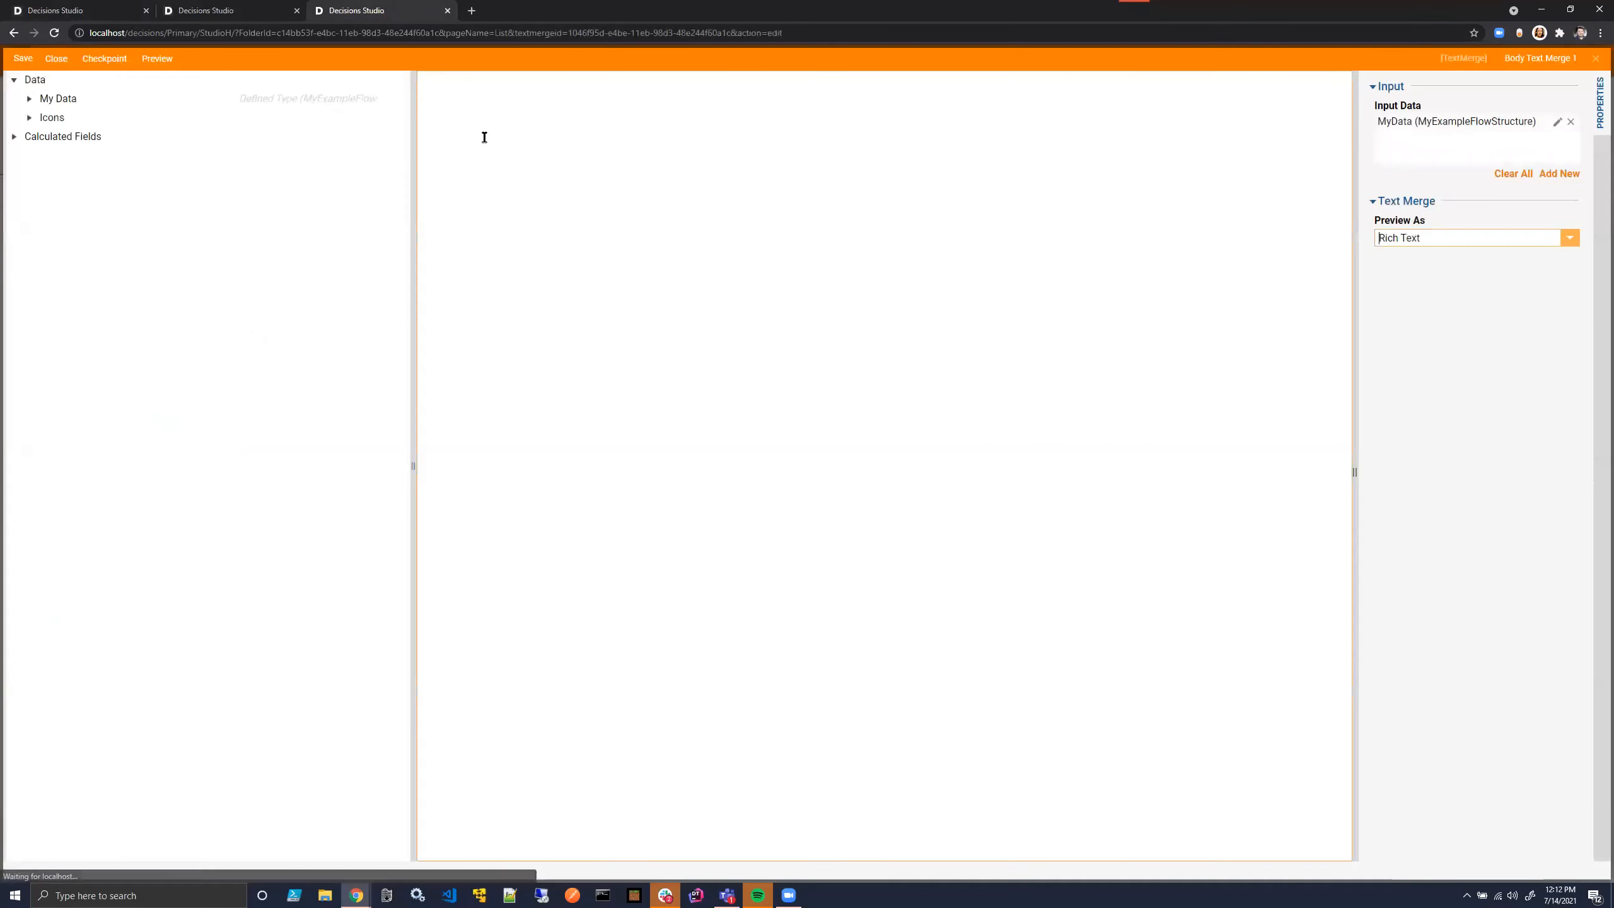
pyautogui.write('This ')
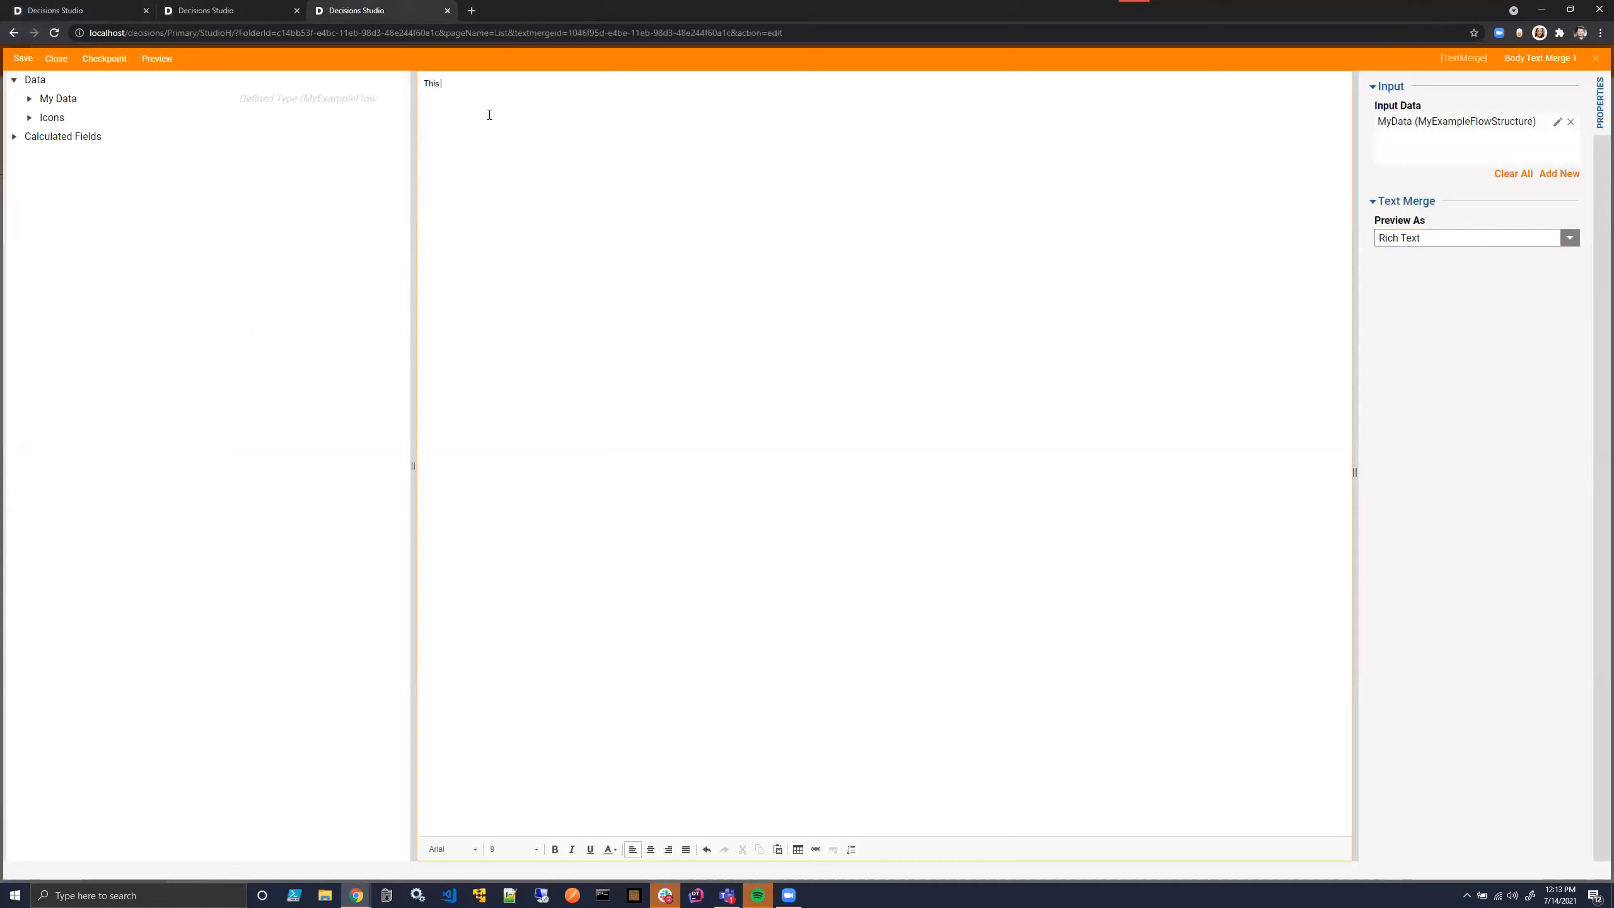
pyautogui.write('is my Email Body')
pyautogui.click(29, 98)
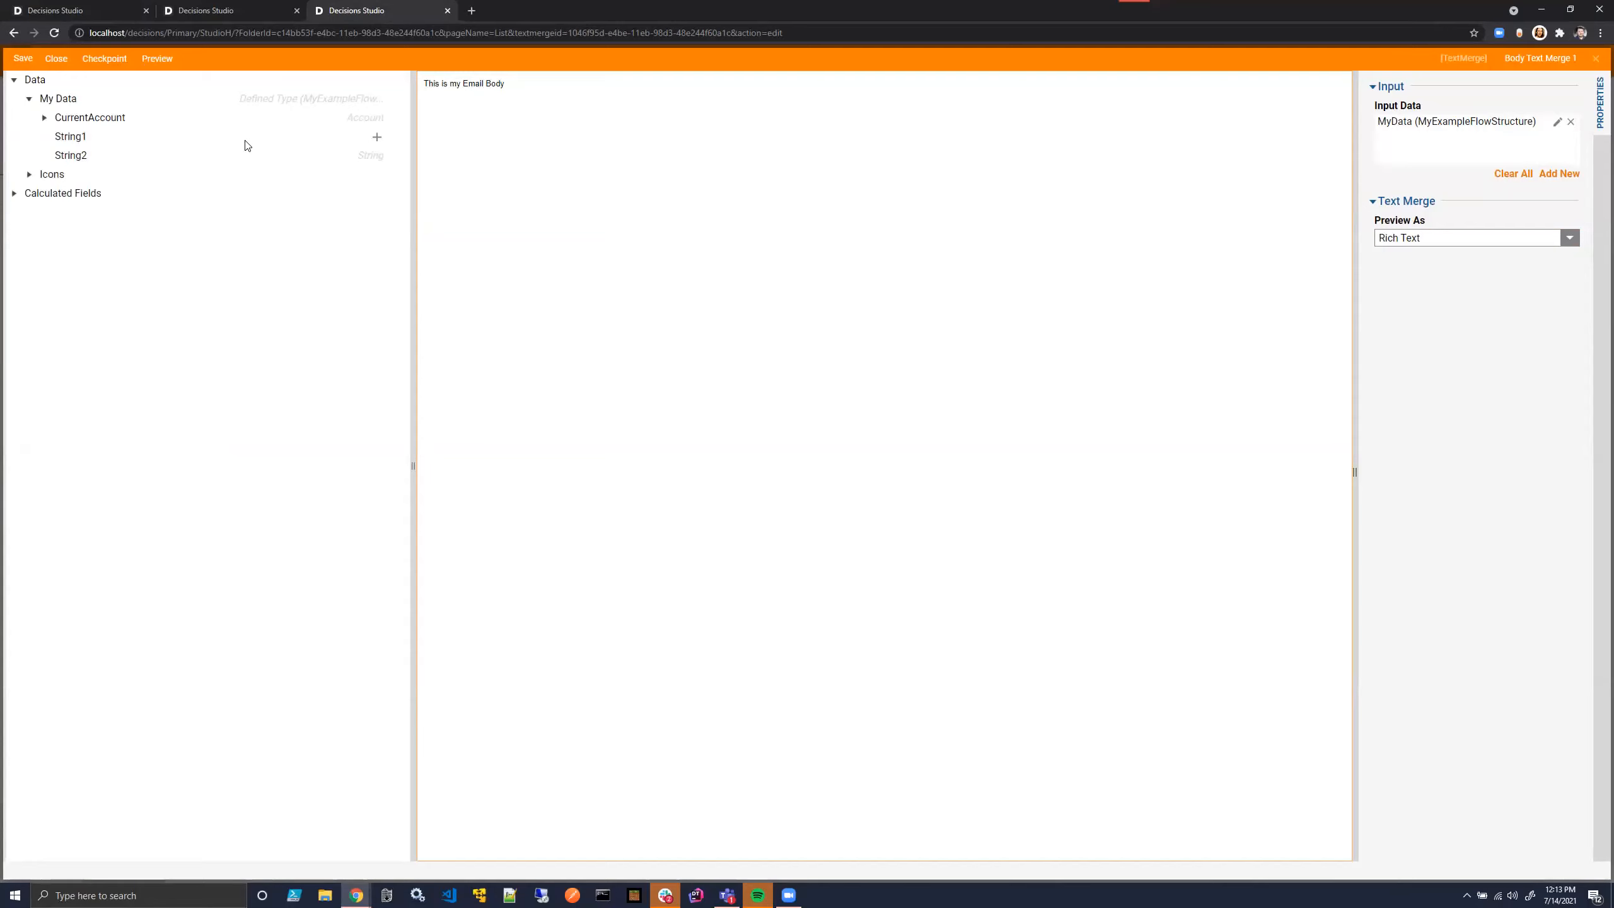
pyautogui.click(377, 137)
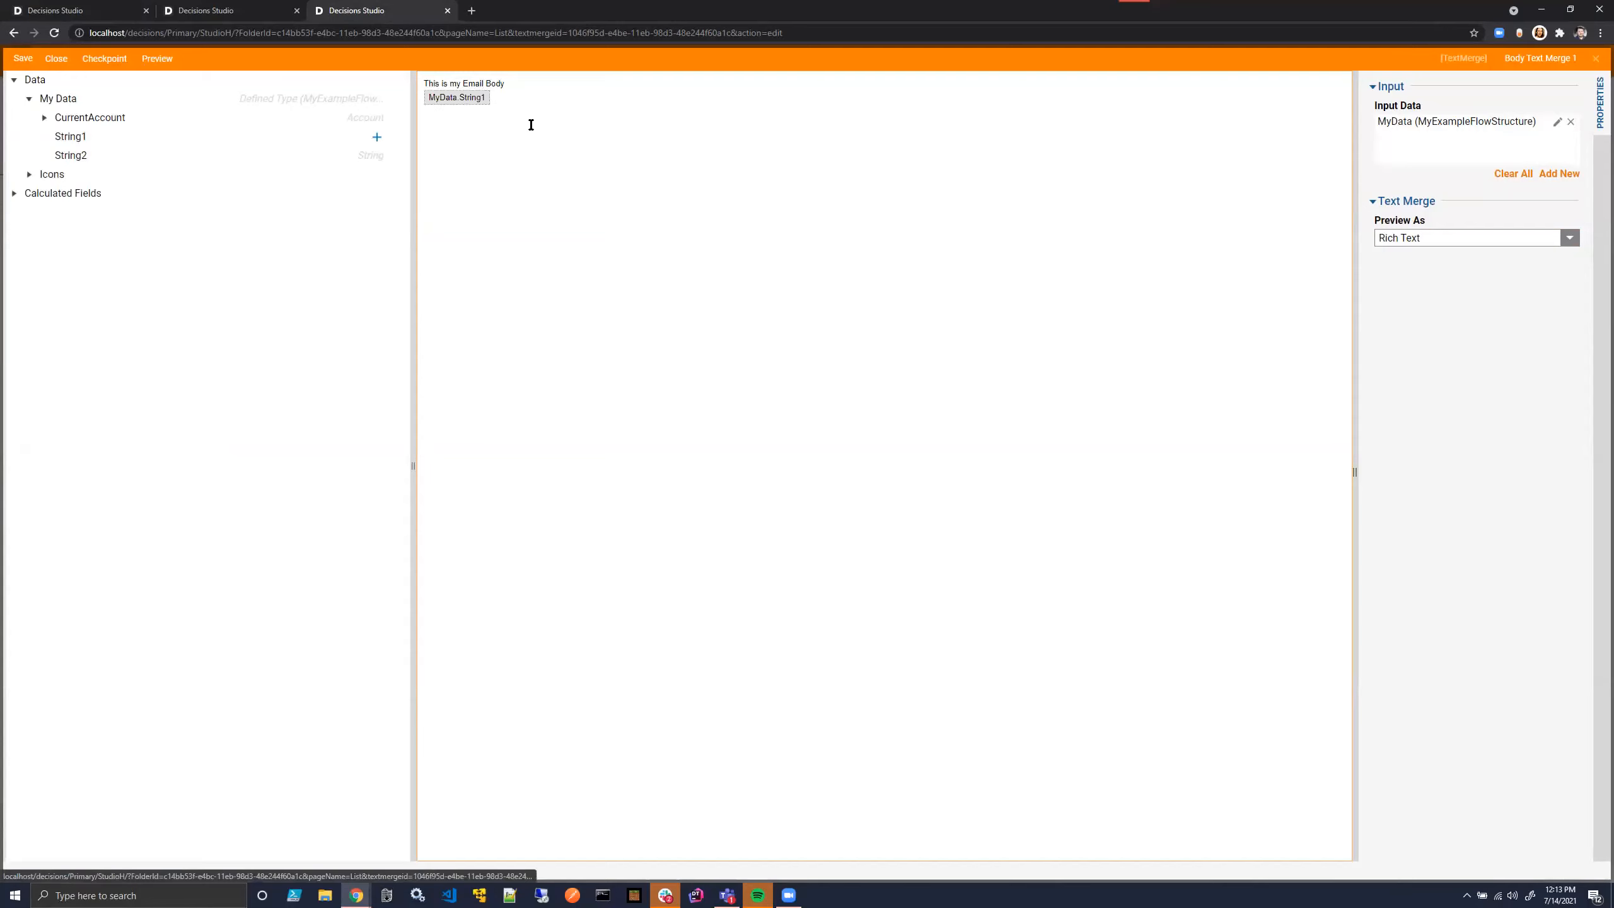
pyautogui.click(55, 58)
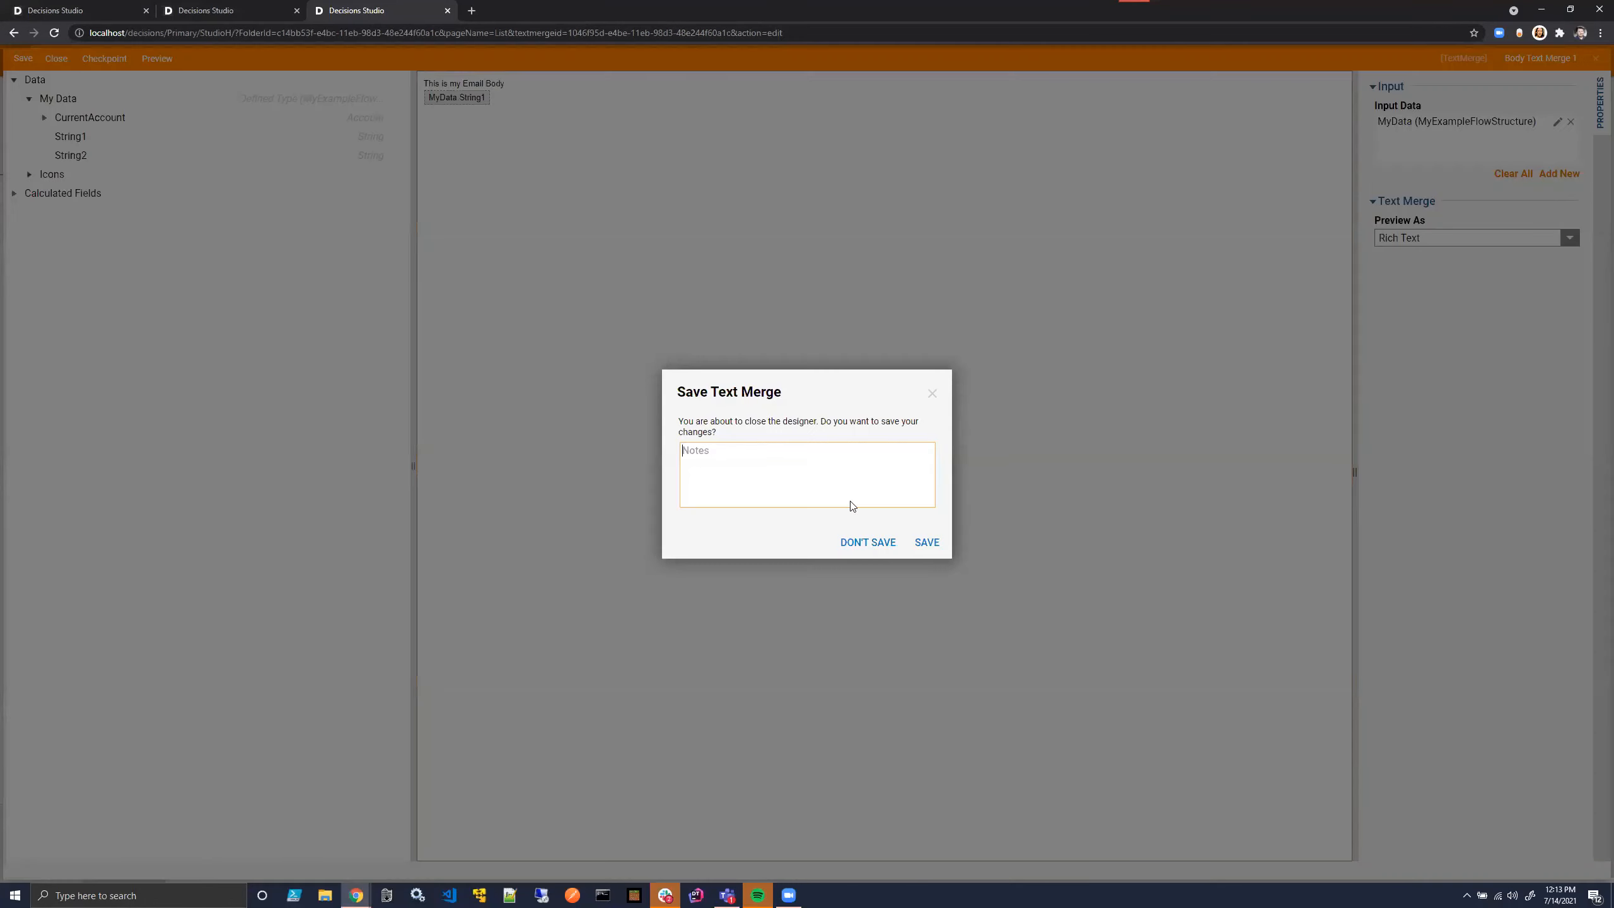
pyautogui.click(927, 540)
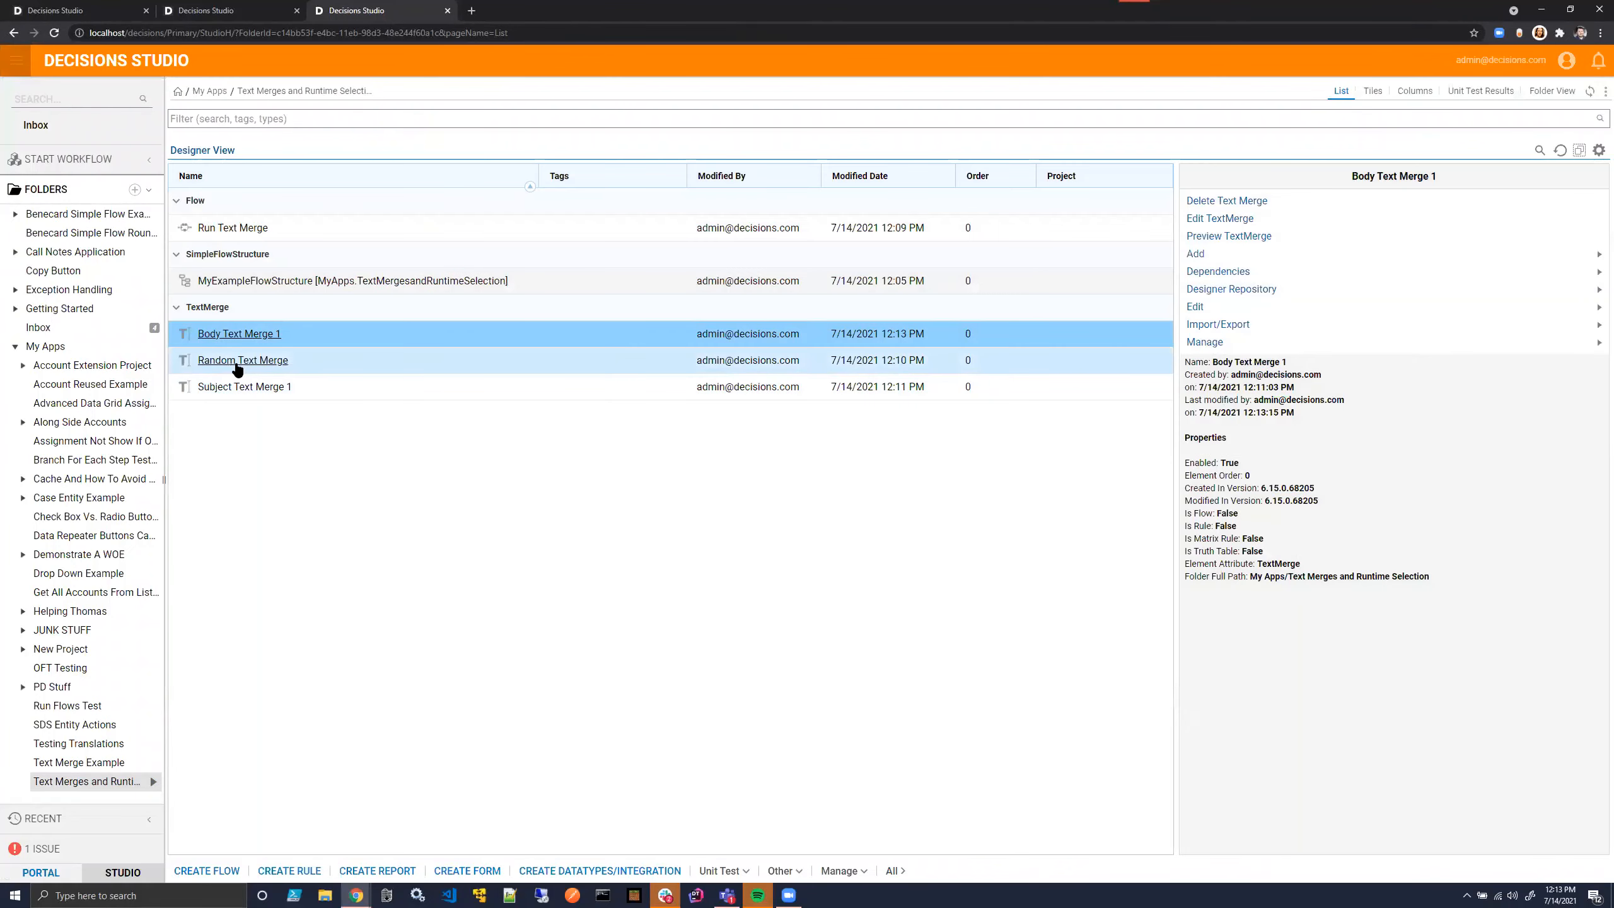
pyautogui.doubleClick(252, 385)
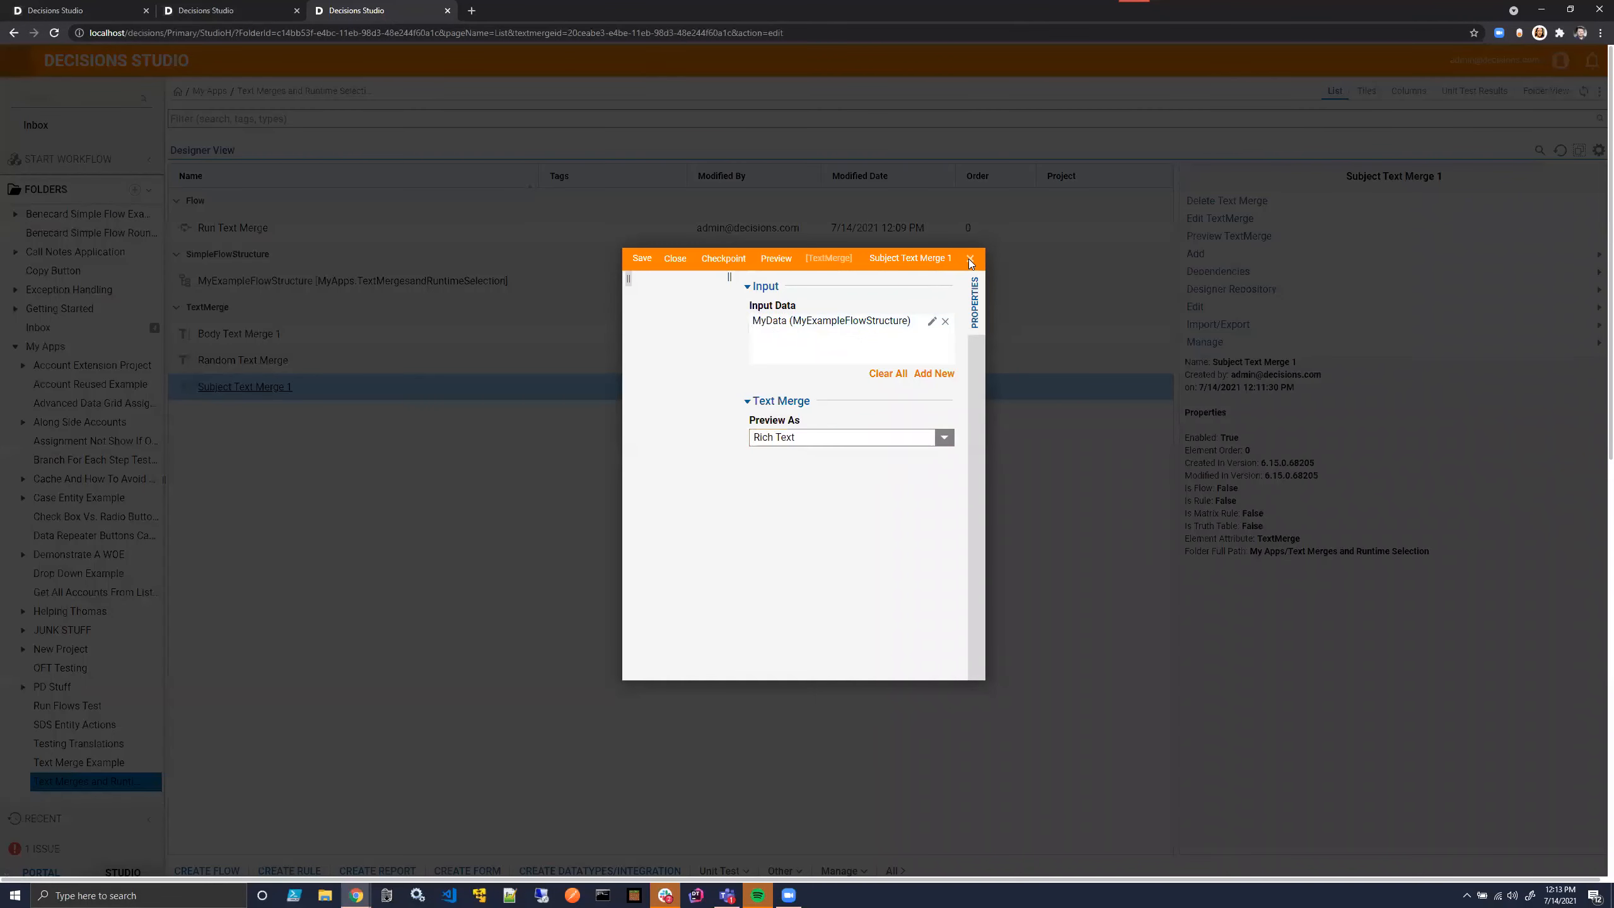
pyautogui.click(969, 259)
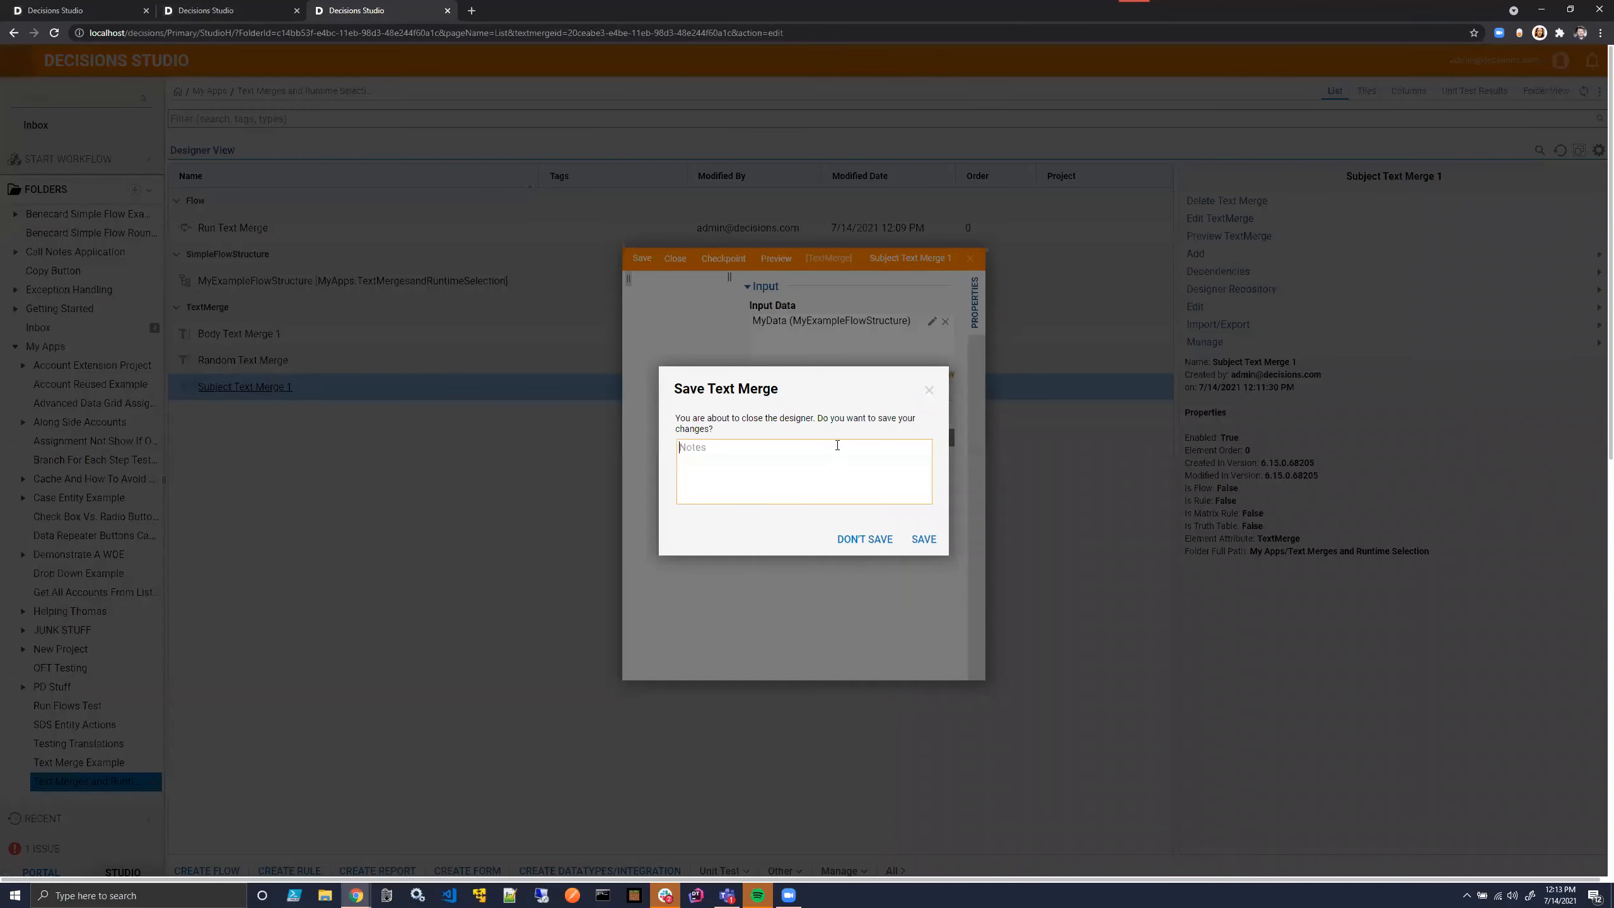
pyautogui.click(864, 538)
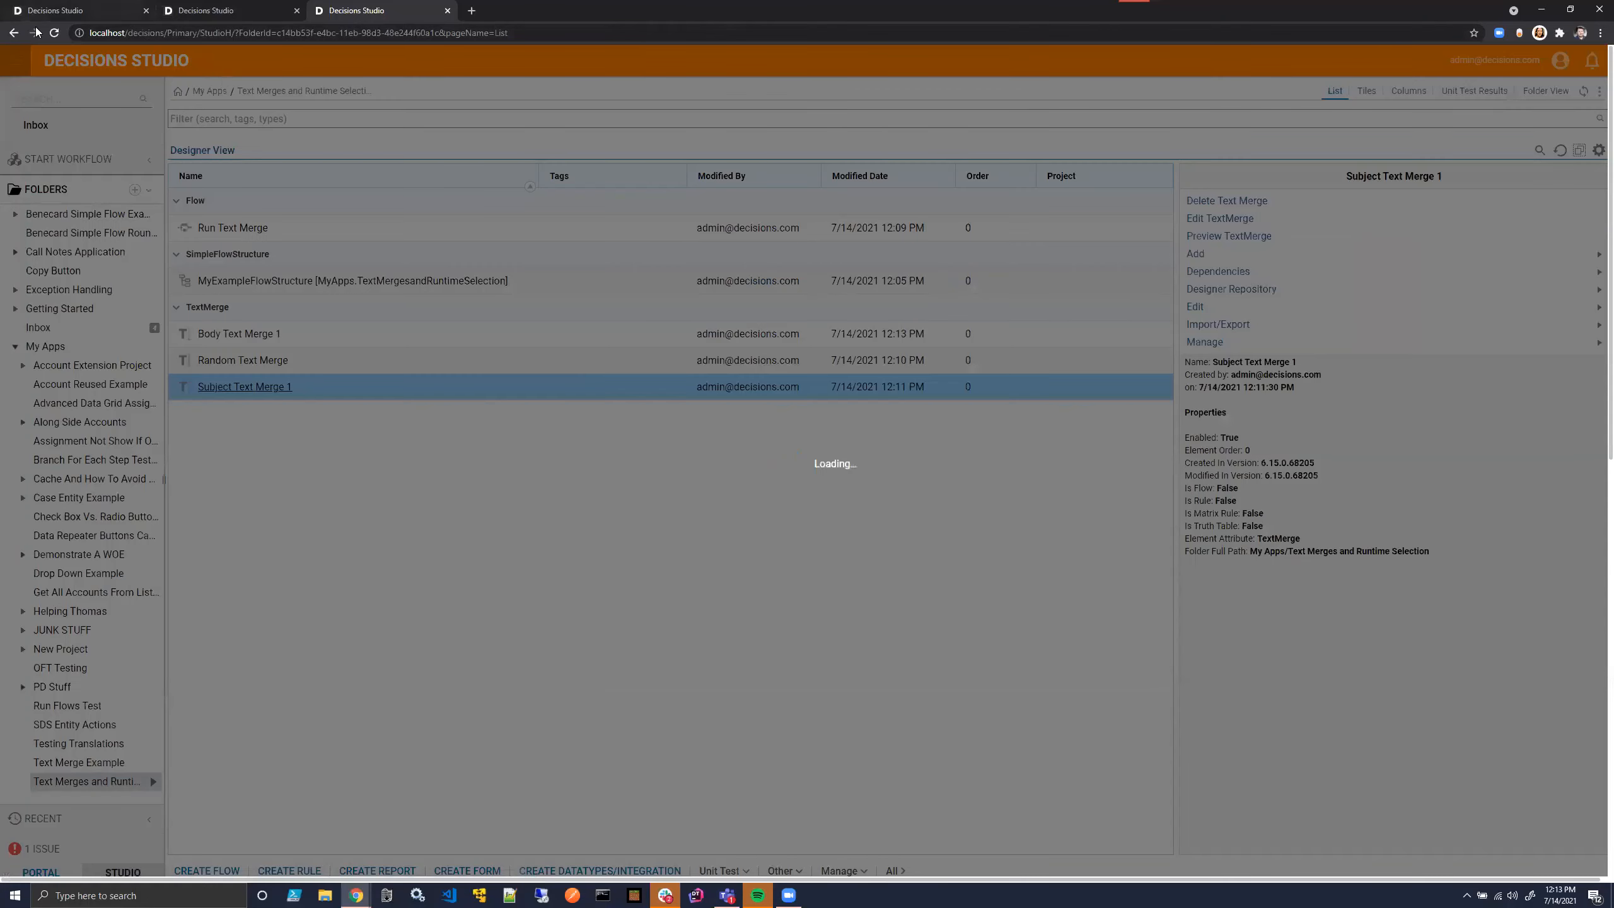
pyautogui.click(54, 32)
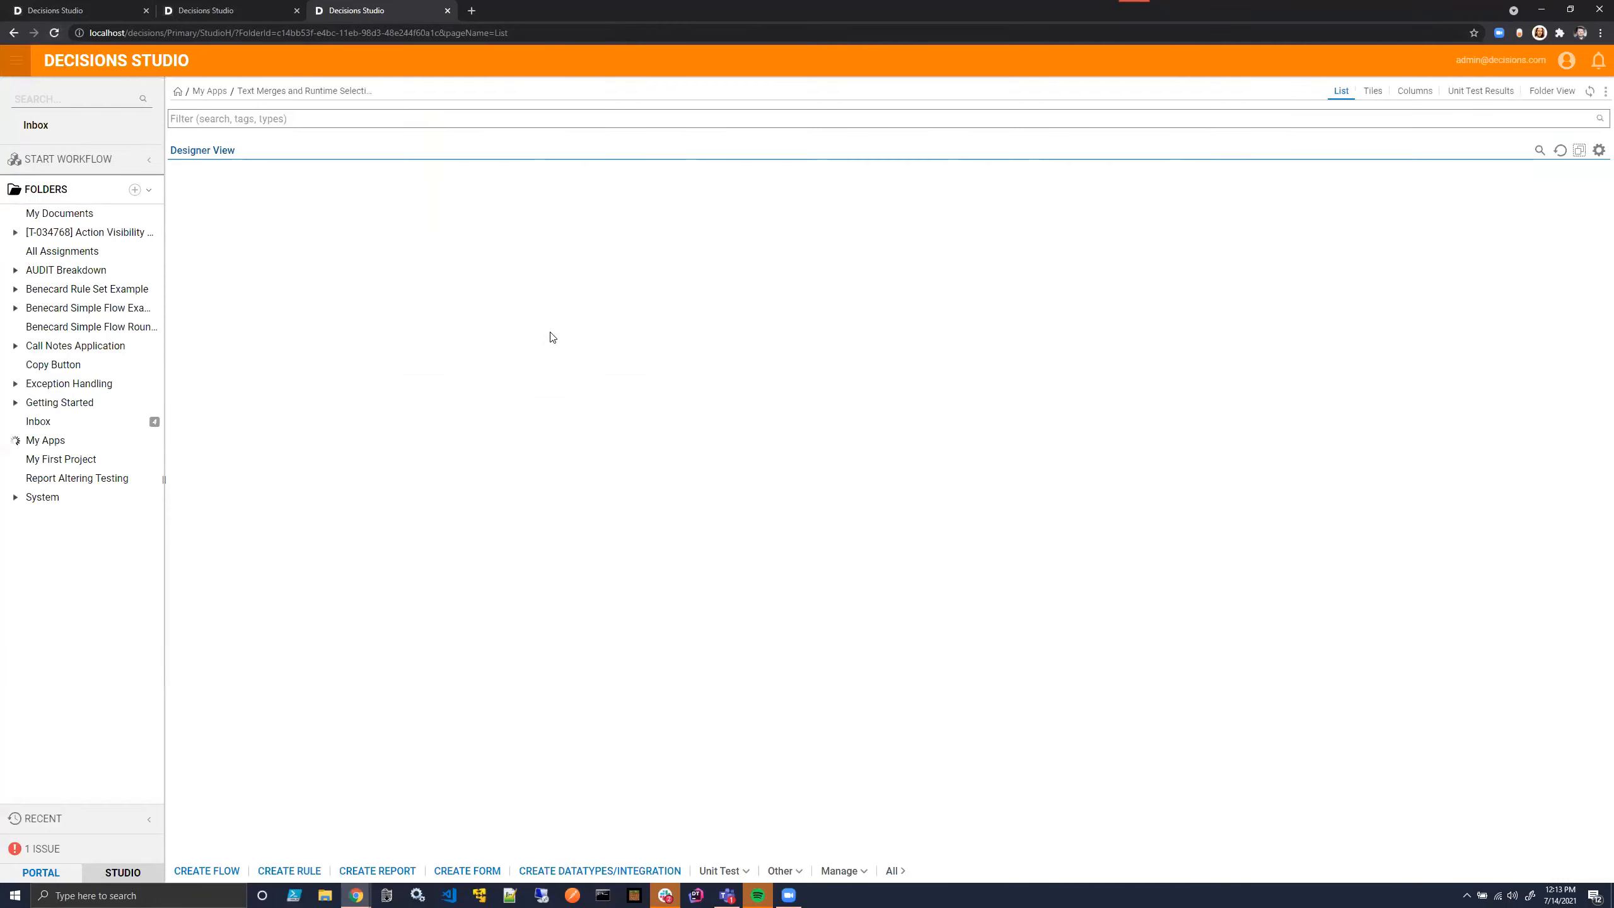
# - Write "This is my subject:" in Subject Text Merge 1, insert the MyData String2 field after it, and save on closing
pyautogui.doubleClick(231, 386)
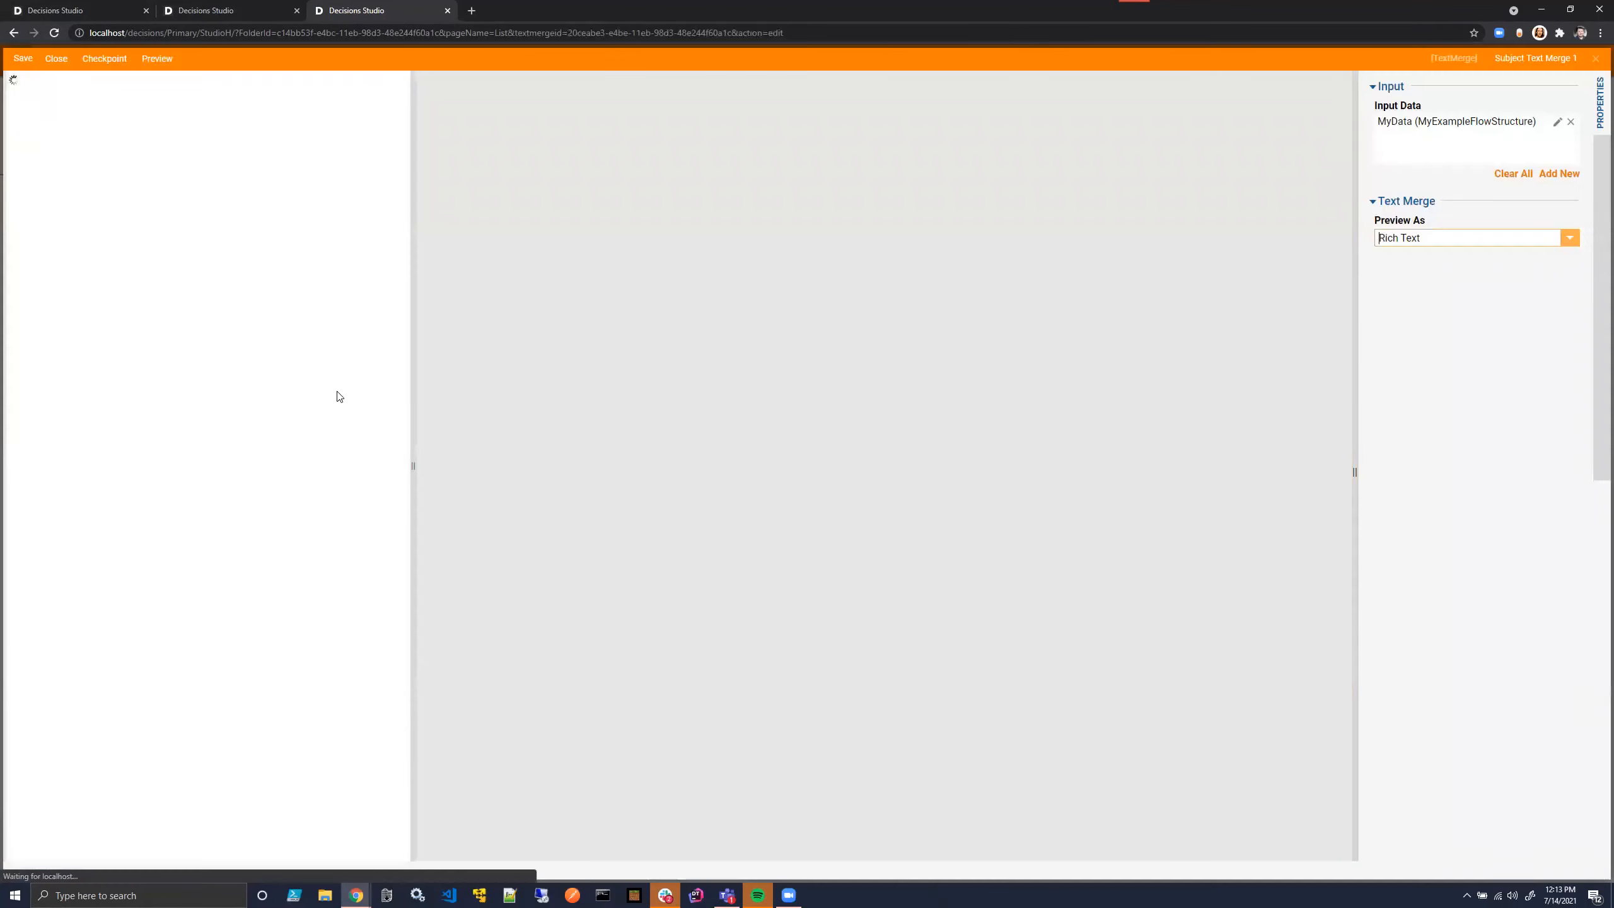
pyautogui.write('This ')
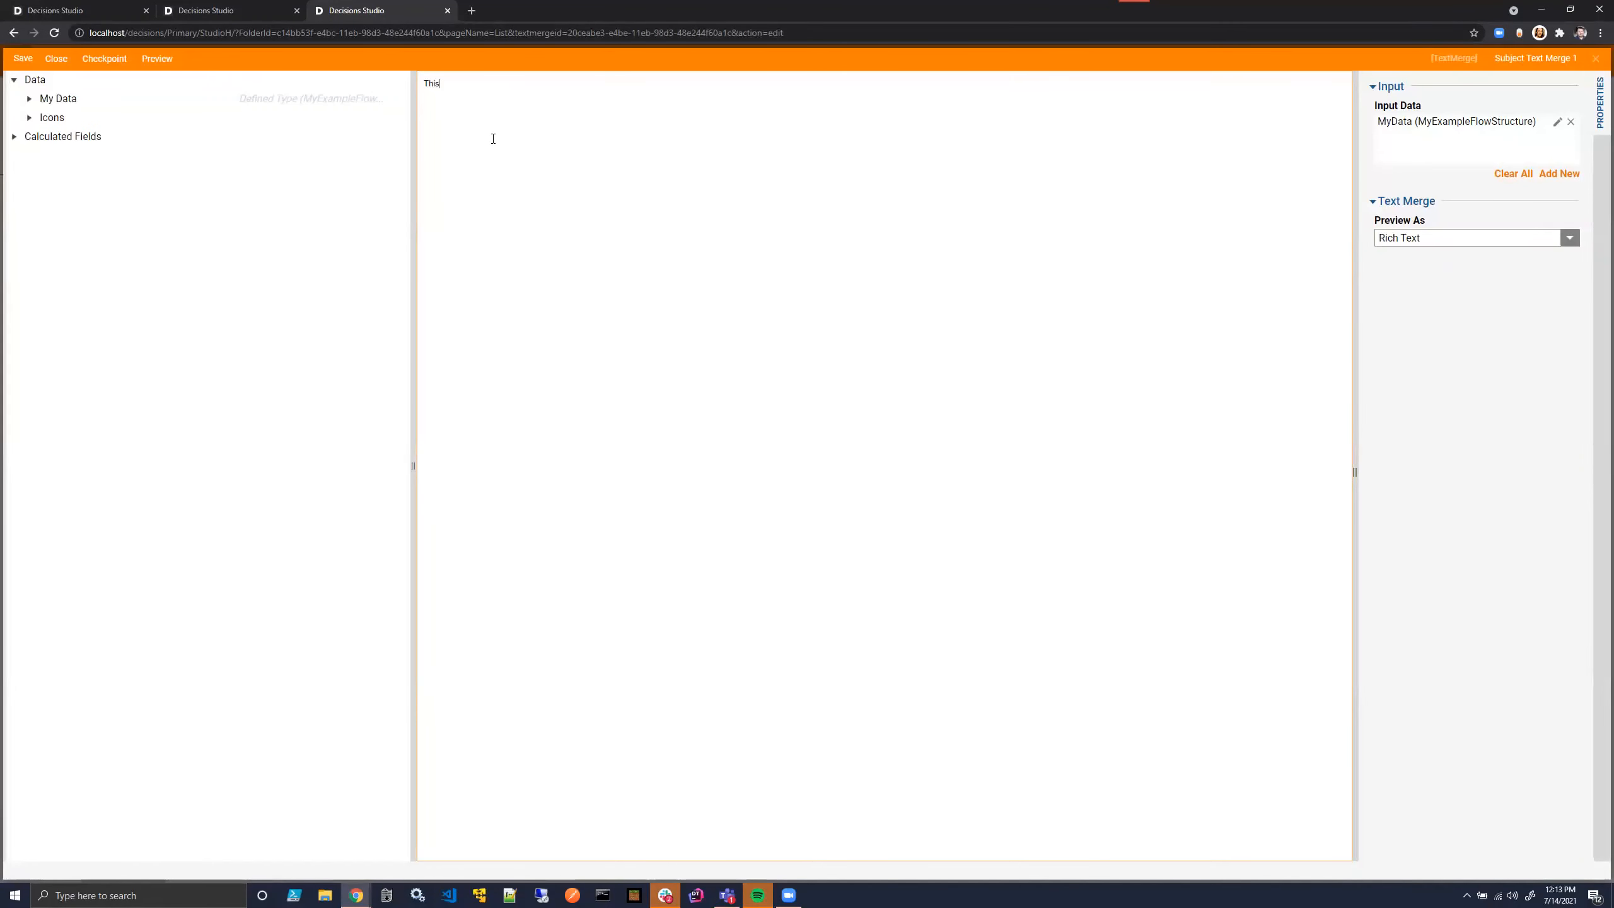
pyautogui.write('is my subject')
pyautogui.click(29, 98)
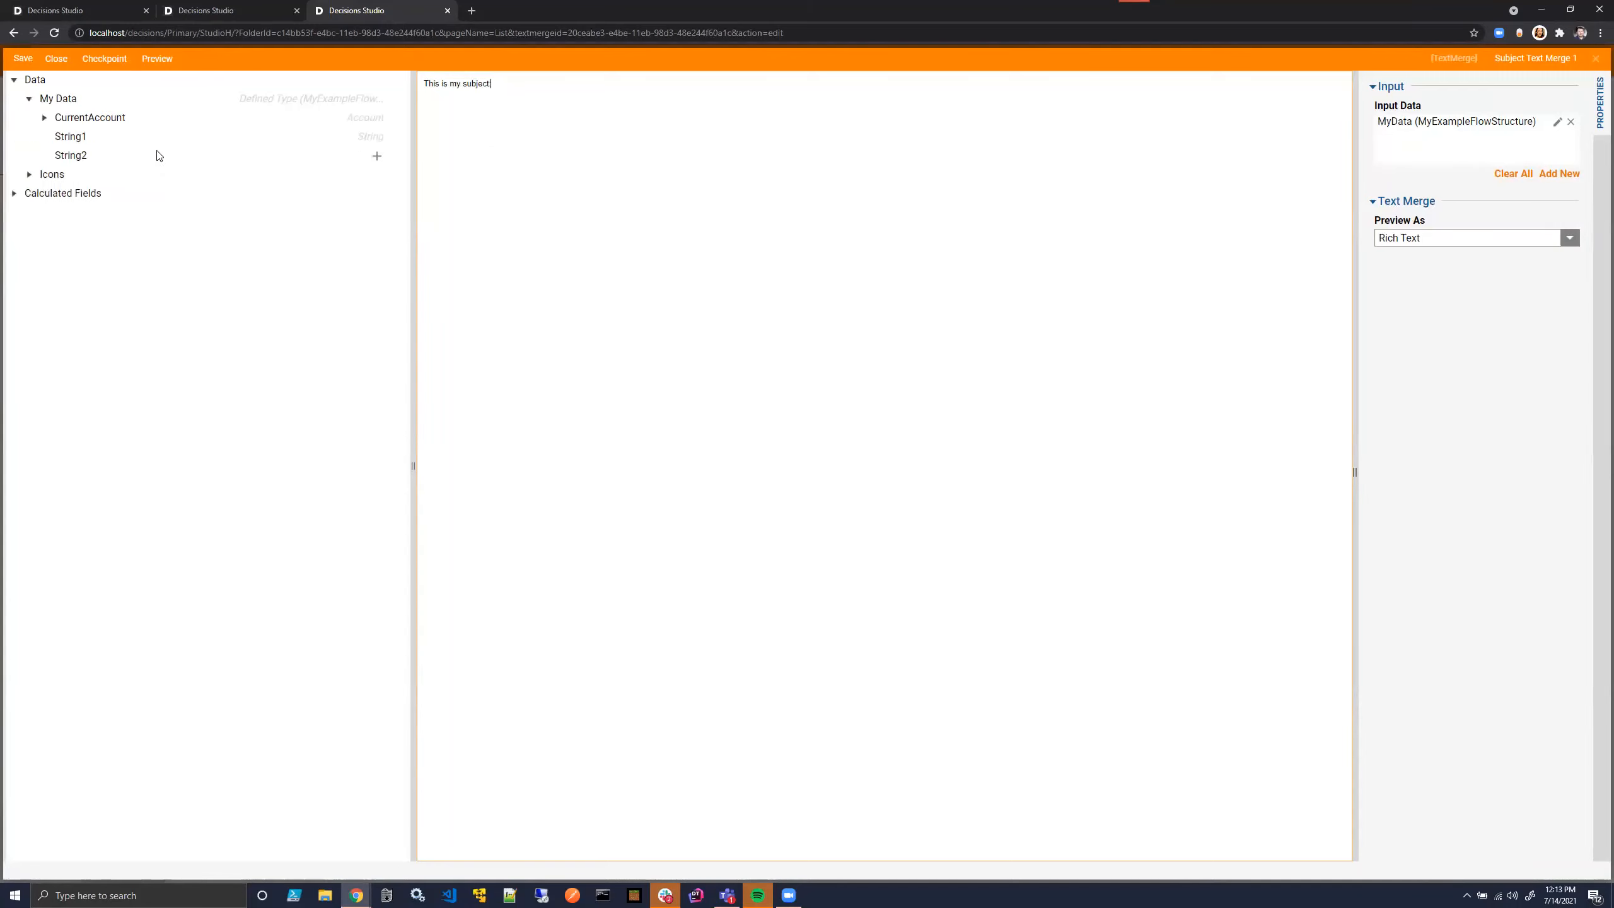
pyautogui.click(378, 156)
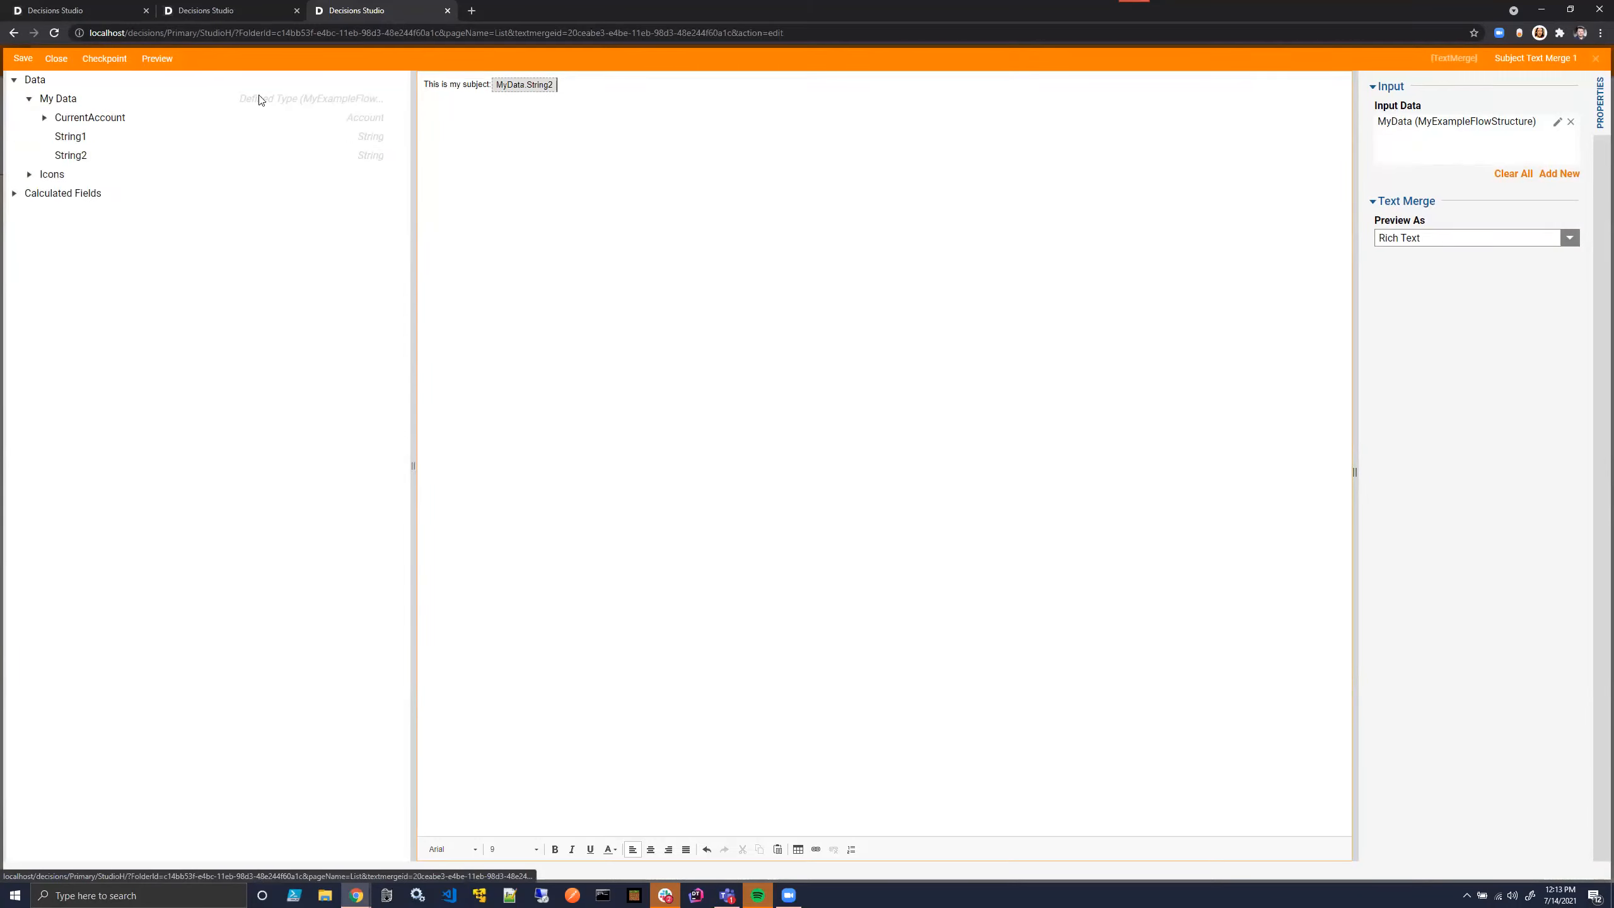
pyautogui.click(51, 59)
pyautogui.click(923, 539)
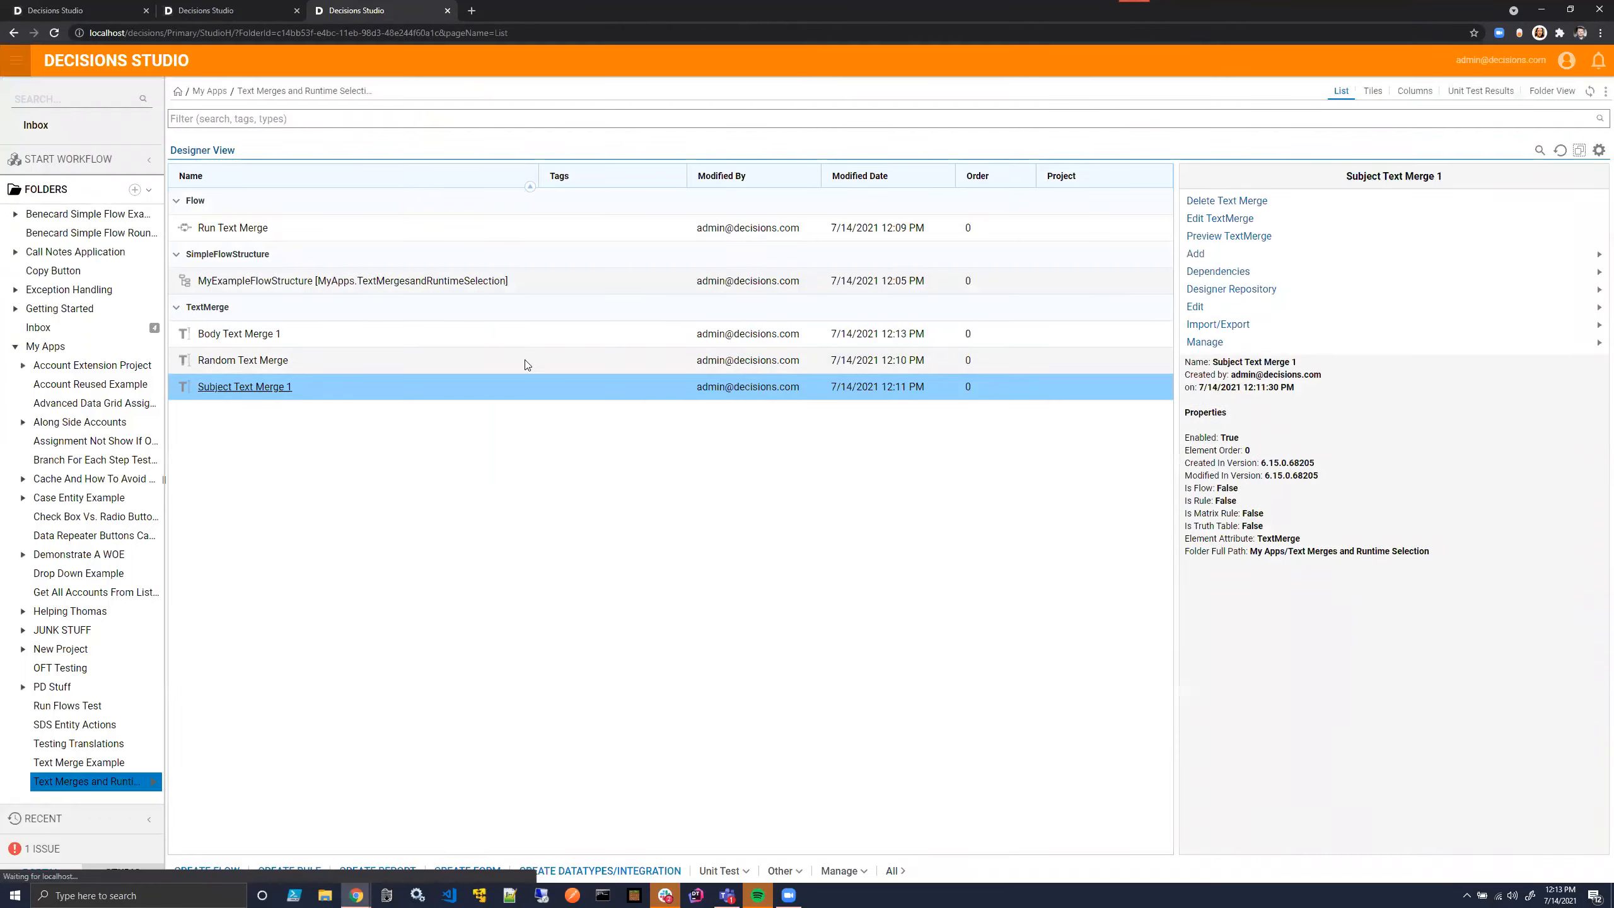
# - Return to the Run Text Merge flow and run it in a debug session
pyautogui.click(232, 11)
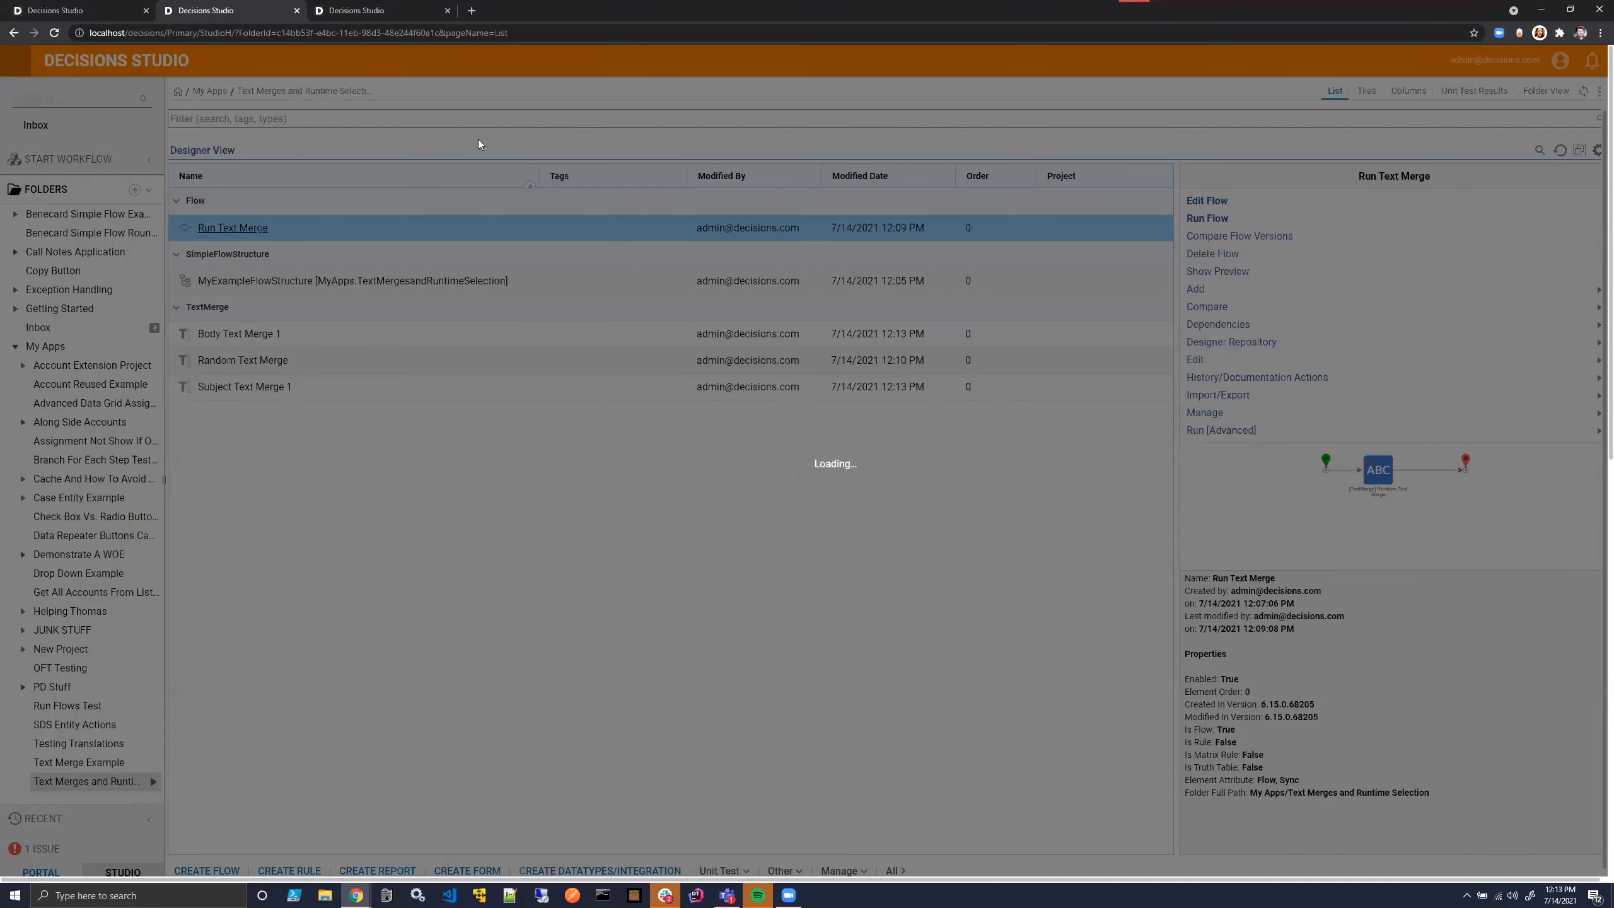
pyautogui.click(69, 10)
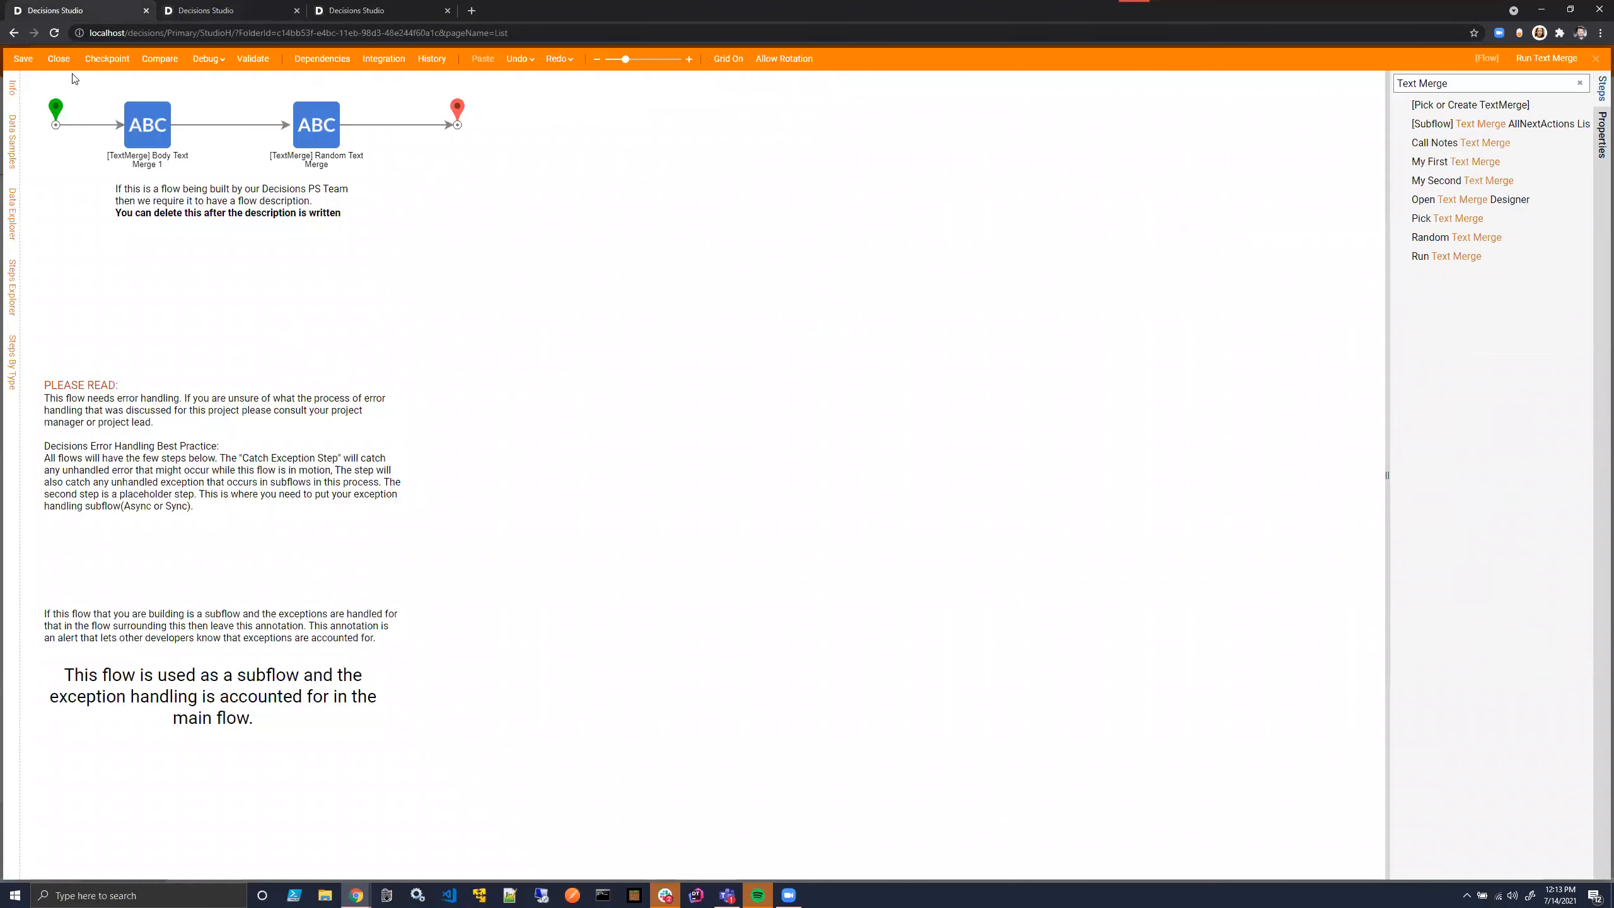
pyautogui.moveTo(423, 125)
pyautogui.click(208, 59)
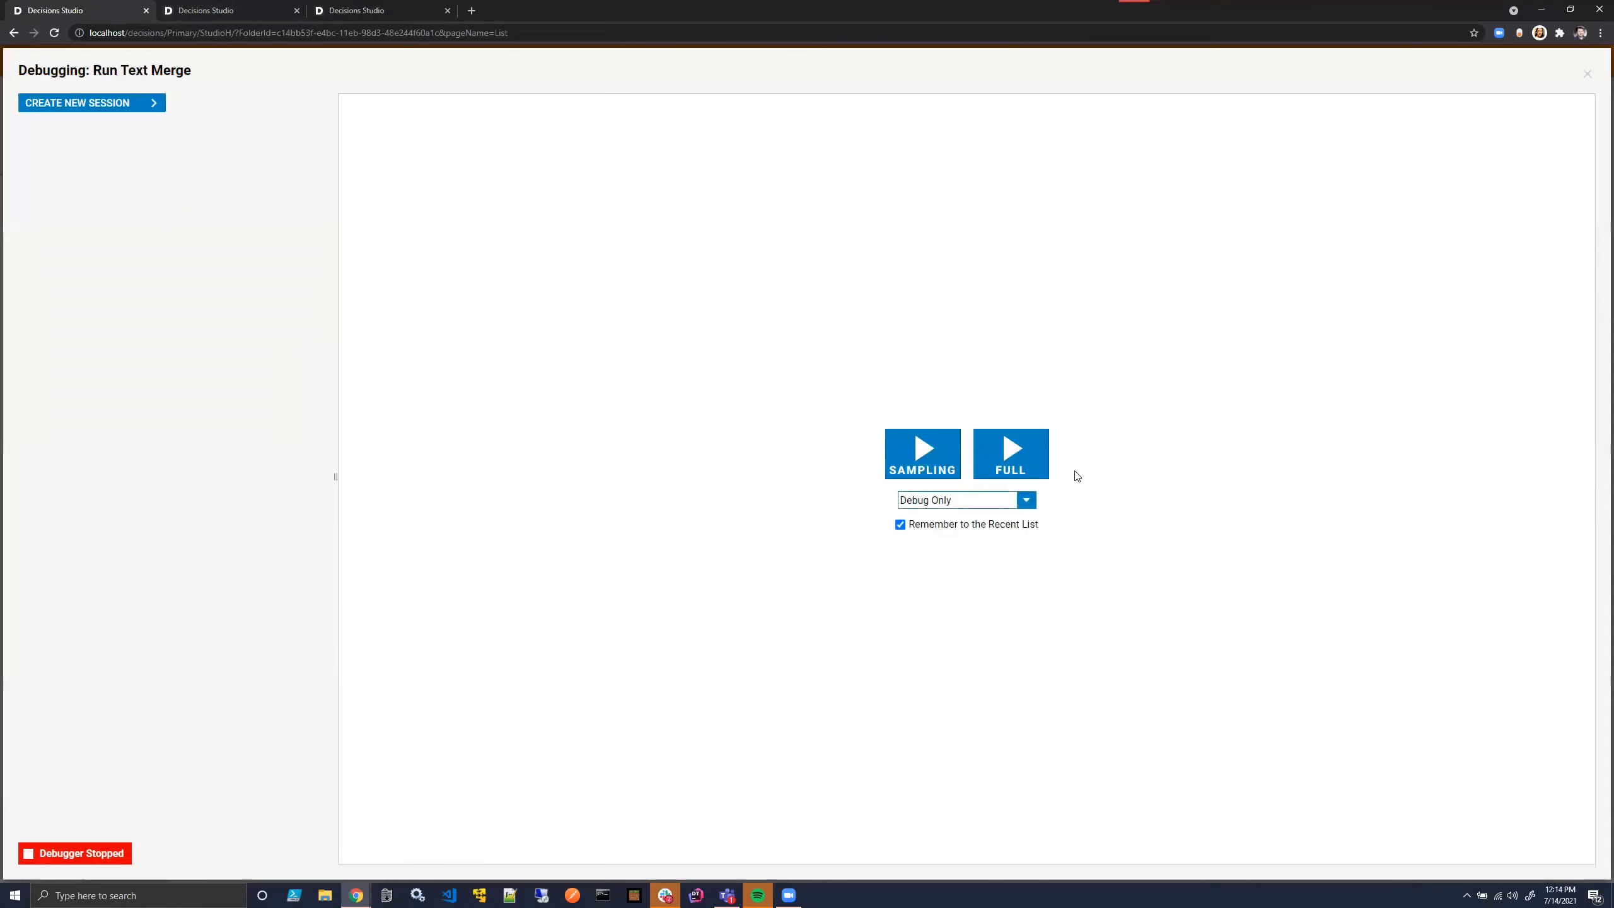
pyautogui.click(1019, 452)
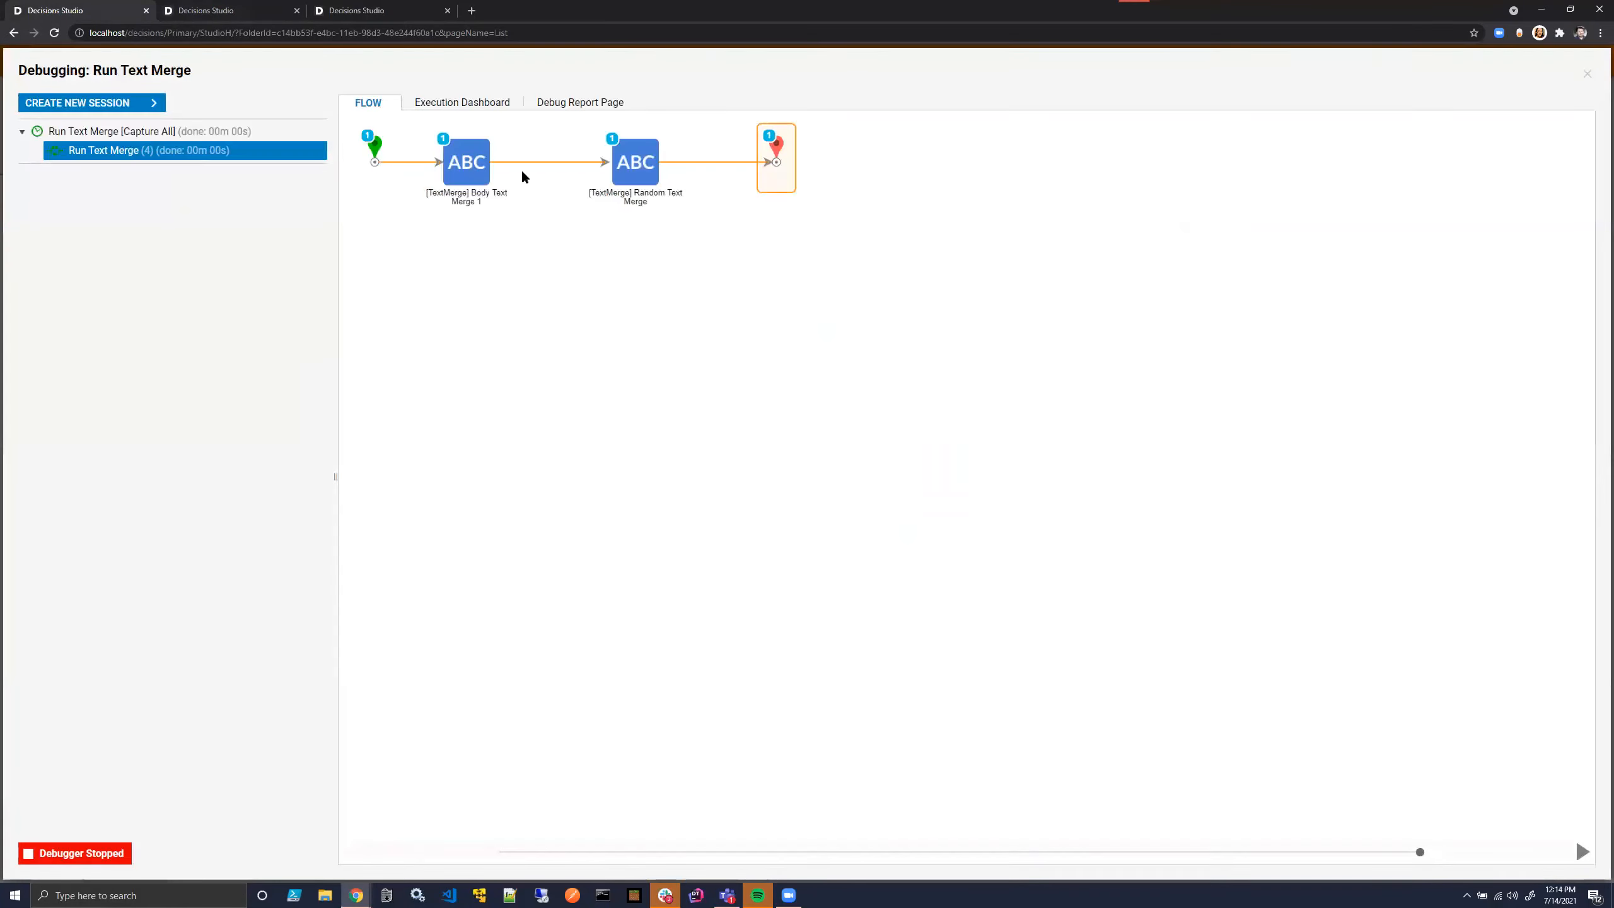
# - Examine the full output data of the Body Text Merge 1 step in the debug session
pyautogui.click(634, 159)
pyautogui.click(683, 210)
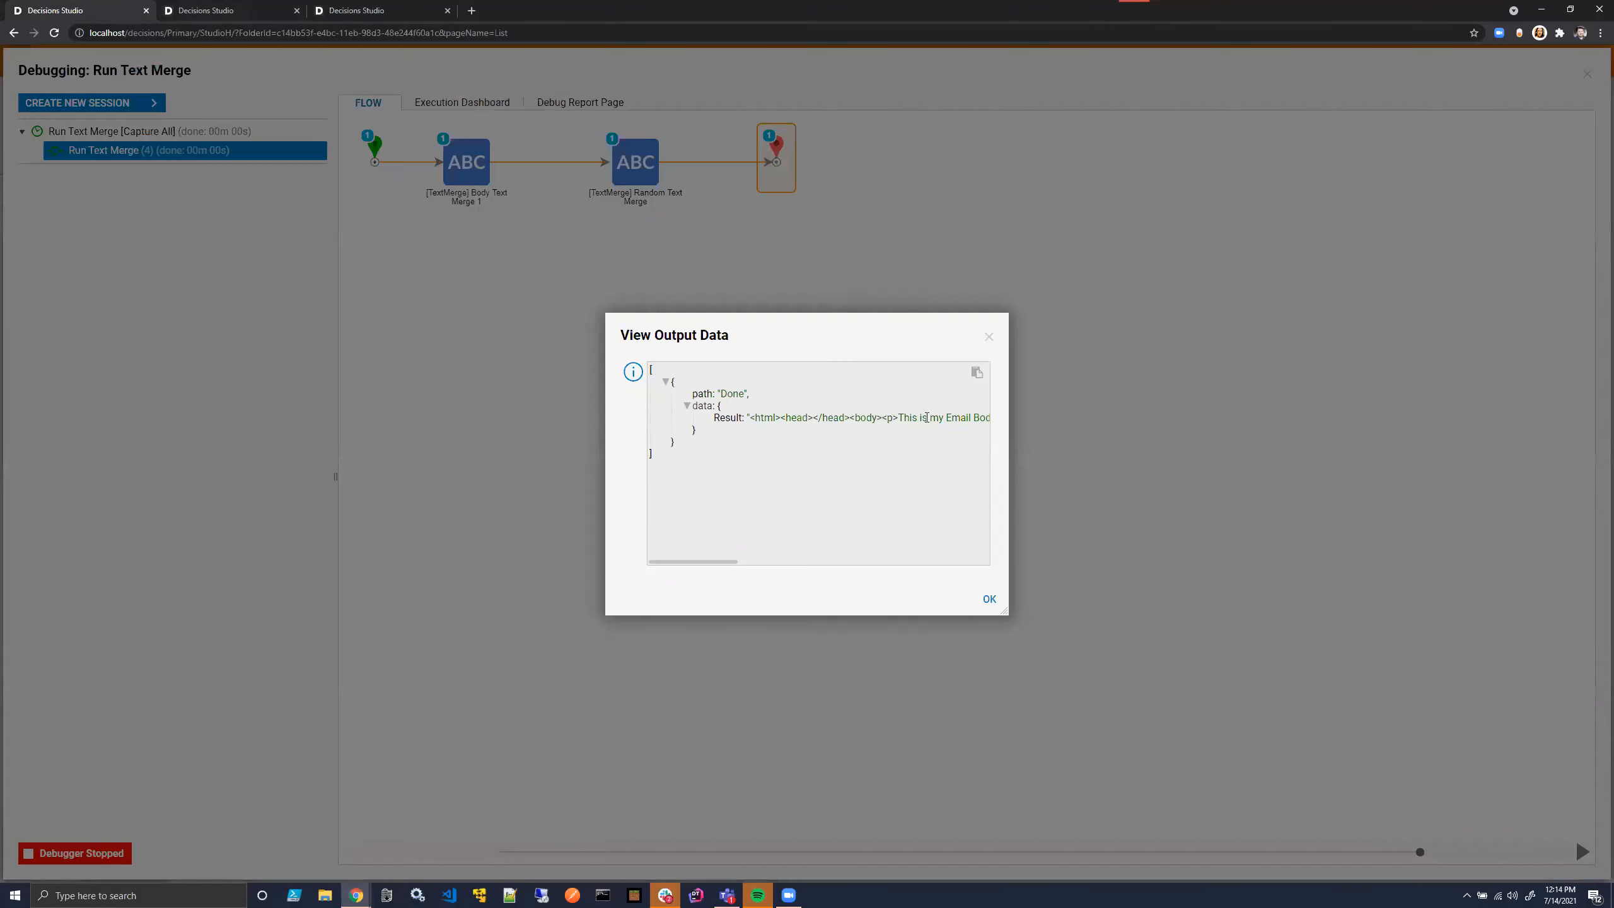
pyautogui.hscroll(5, 908, 440)
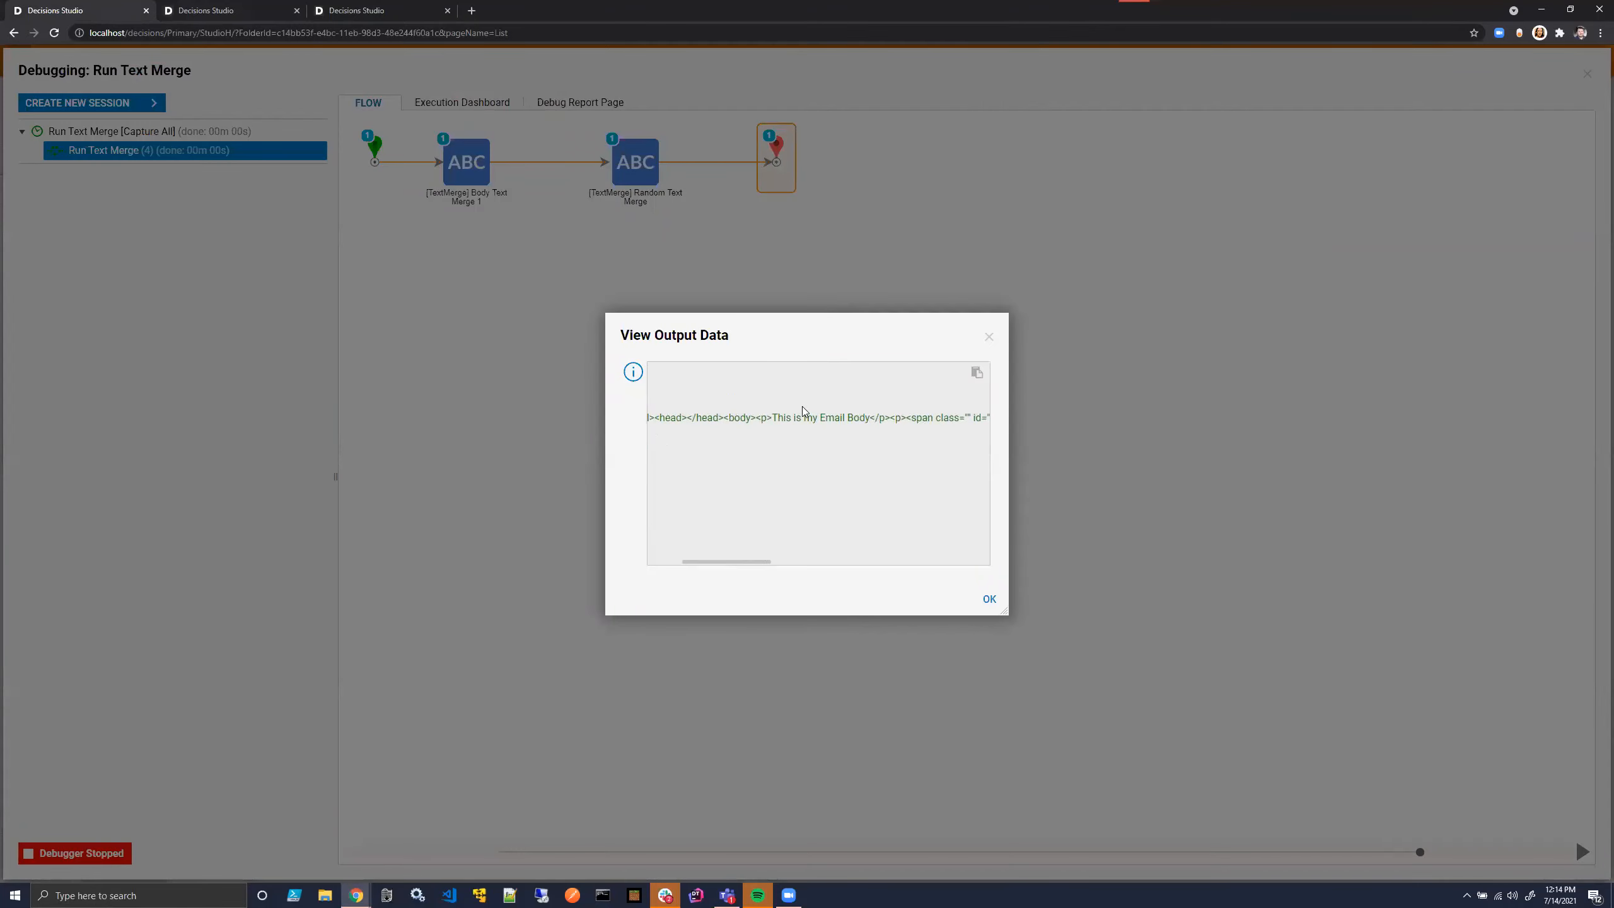
pyautogui.hscroll(-2, 801, 407)
pyautogui.hscroll(15, 802, 407)
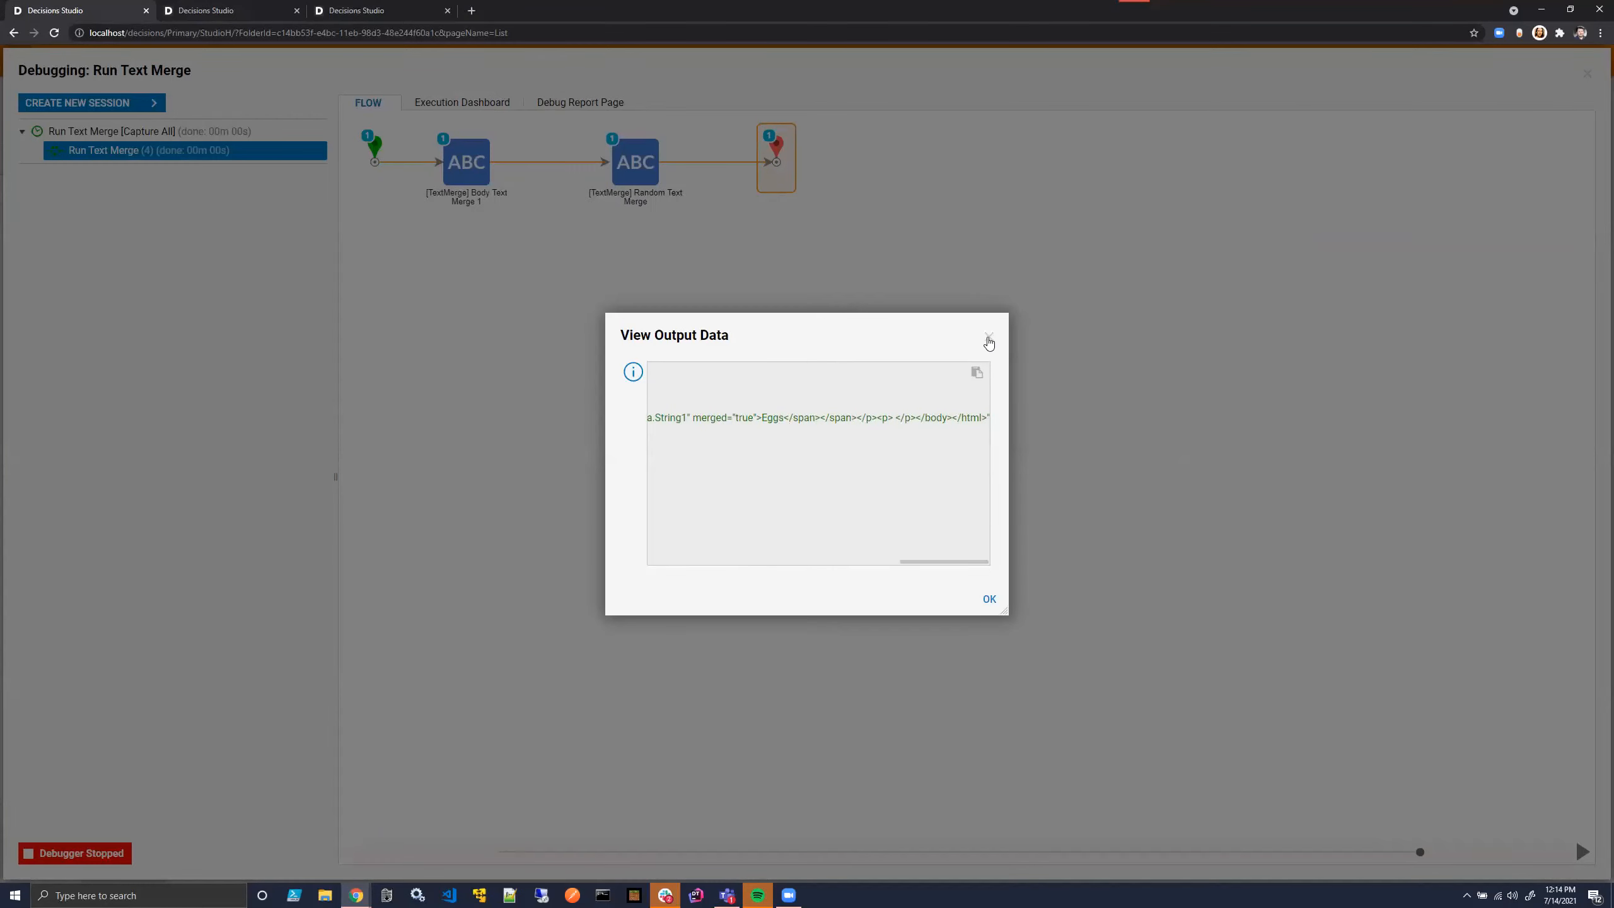
pyautogui.click(989, 336)
# - Examine the output data of the second text merge step, which produces the email subject
pyautogui.click(788, 146)
pyautogui.click(842, 215)
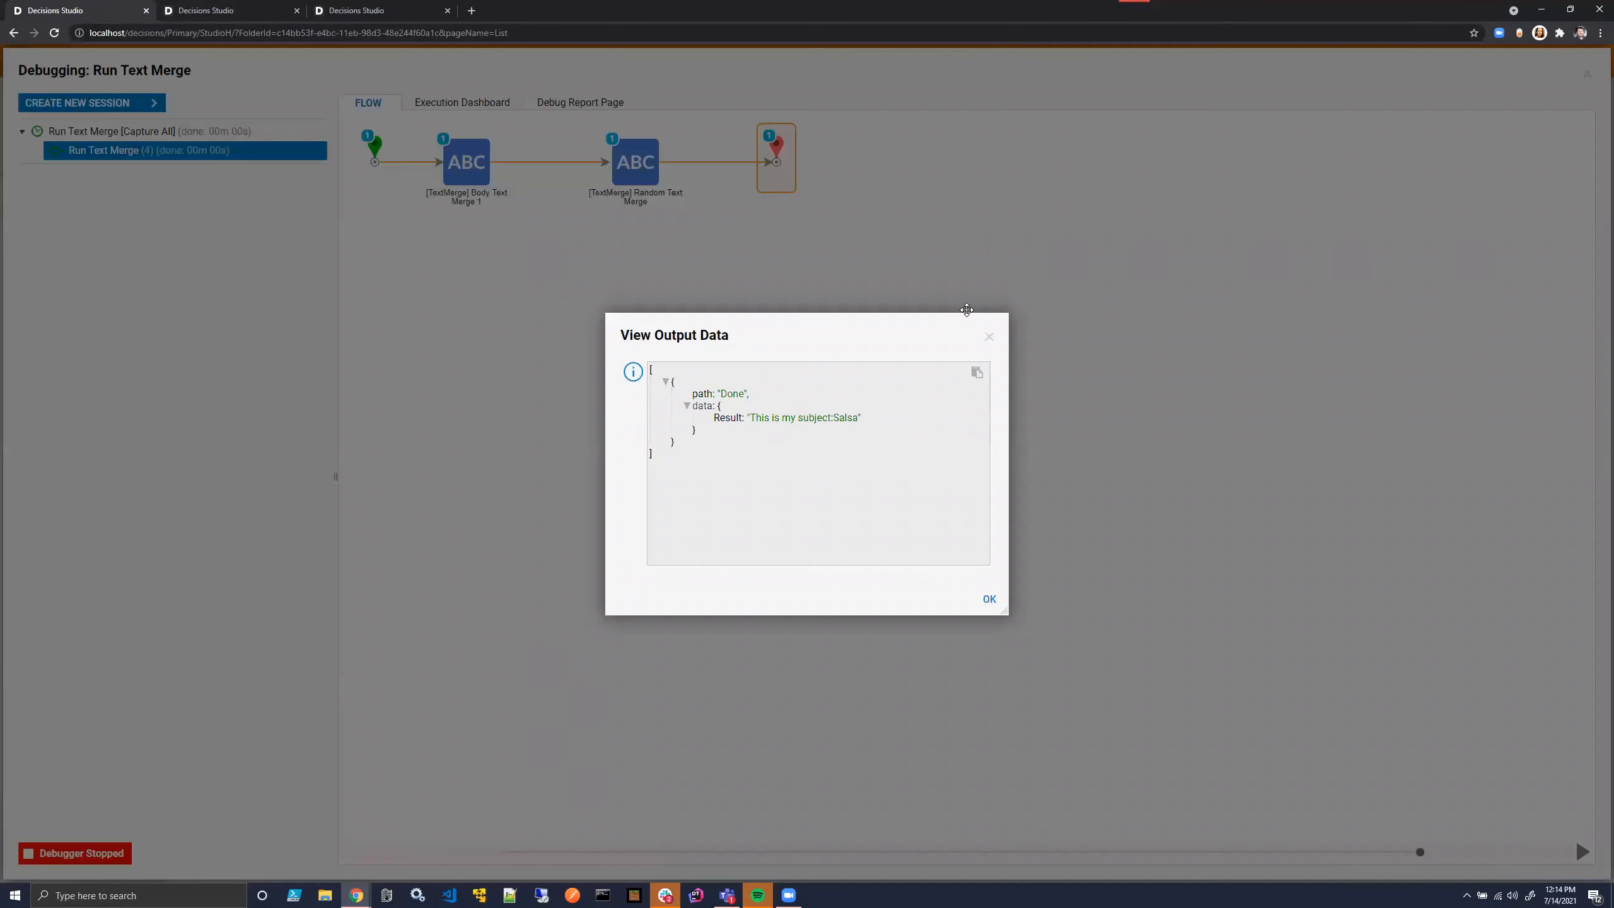
pyautogui.click(988, 336)
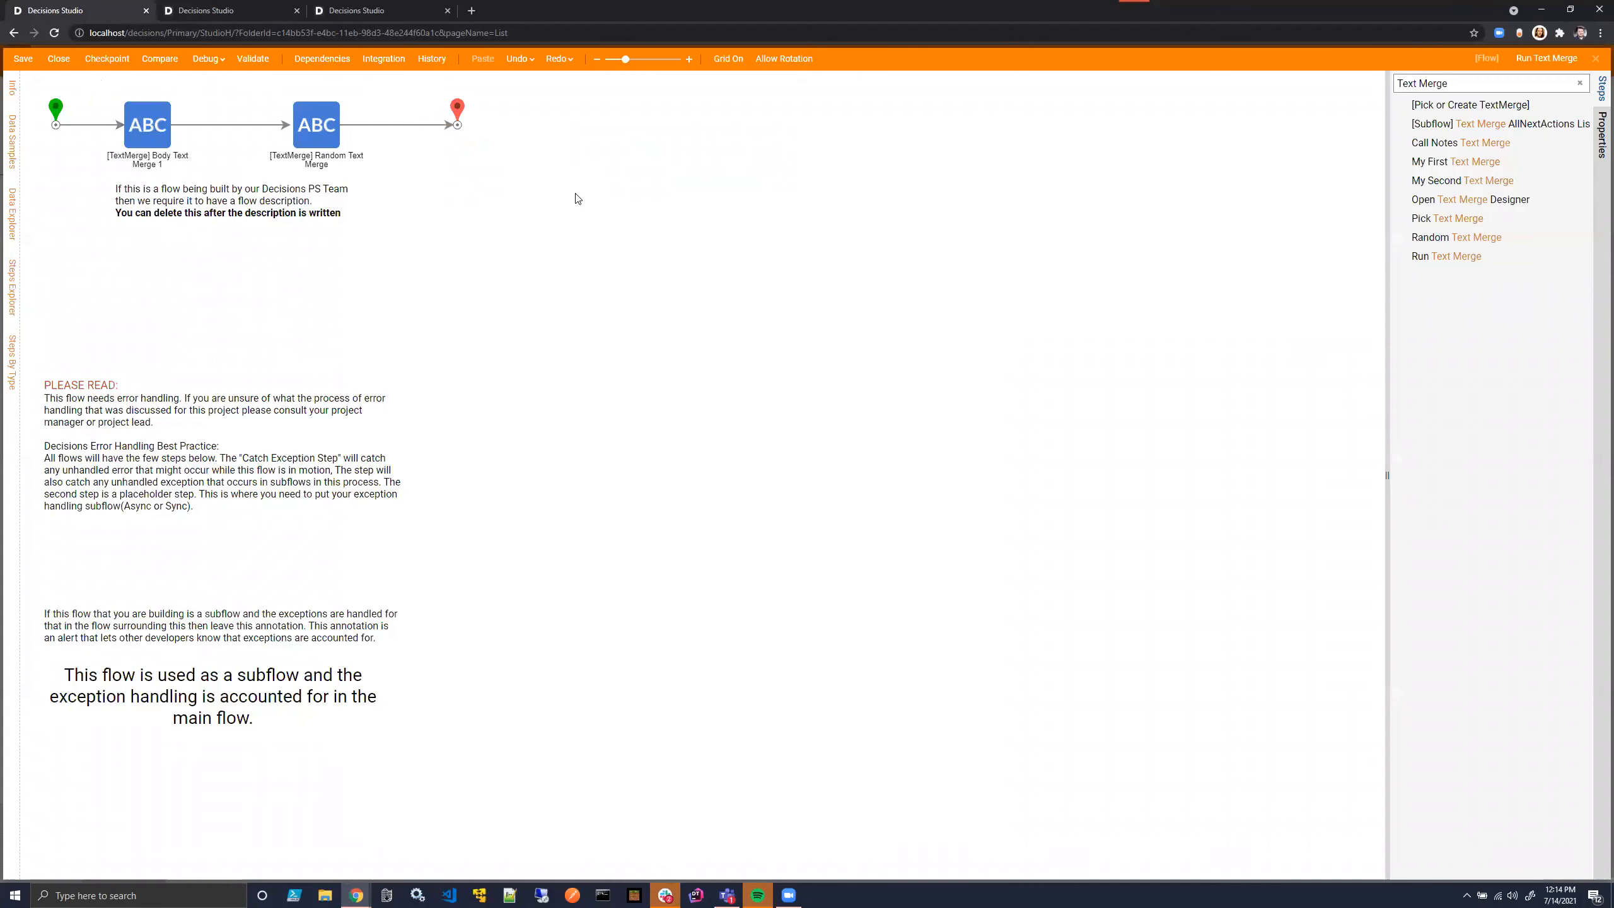
# - Back in the flow designer, shift both text merge steps and the end step together to the right, away from the start step
pyautogui.moveTo(577, 198); pyautogui.dragTo(597, 165)
pyautogui.press('Right')
pyautogui.press('Right')
pyautogui.press('Right')
pyautogui.press('Right')
pyautogui.press('Right')
pyautogui.press('Right')
pyautogui.press('Right')
pyautogui.press('Right')
pyautogui.press('Right')
pyautogui.press('Right')
pyautogui.press('Right')
pyautogui.press('Right')
pyautogui.press('Right')
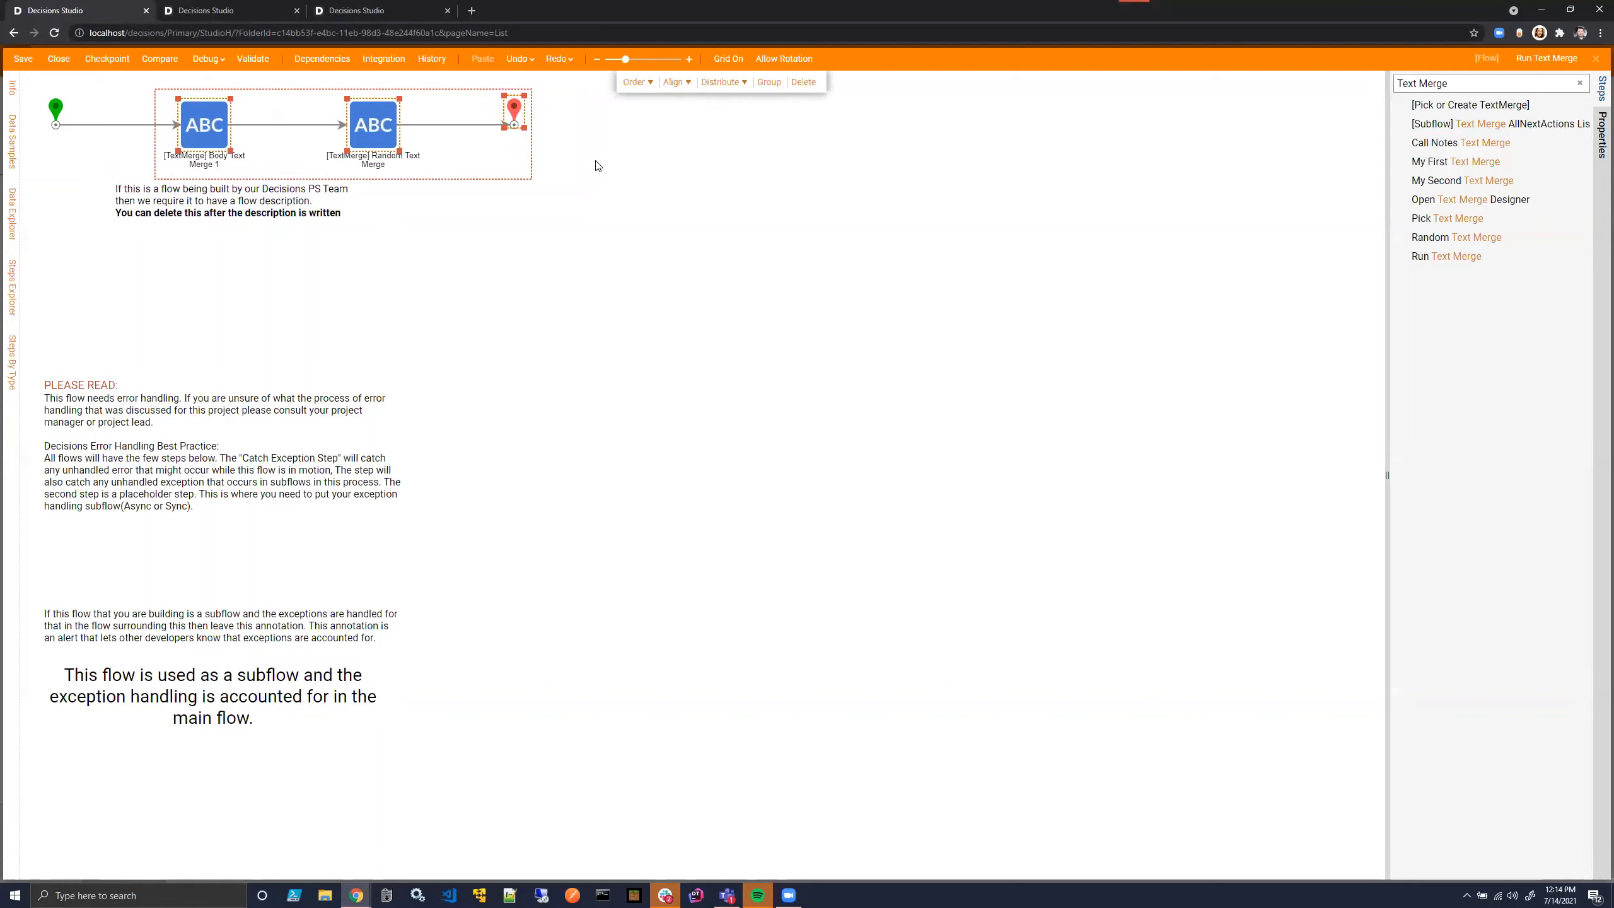
# - Move the selected text merge steps and end step further away from the start step, and clear the step search
pyautogui.press('Right')
pyautogui.press('Right')
pyautogui.press('Right')
pyautogui.press('Right')
pyautogui.press('Right')
pyautogui.press('Right')
pyautogui.press('Right')
pyautogui.press('Right')
pyautogui.press('Right')
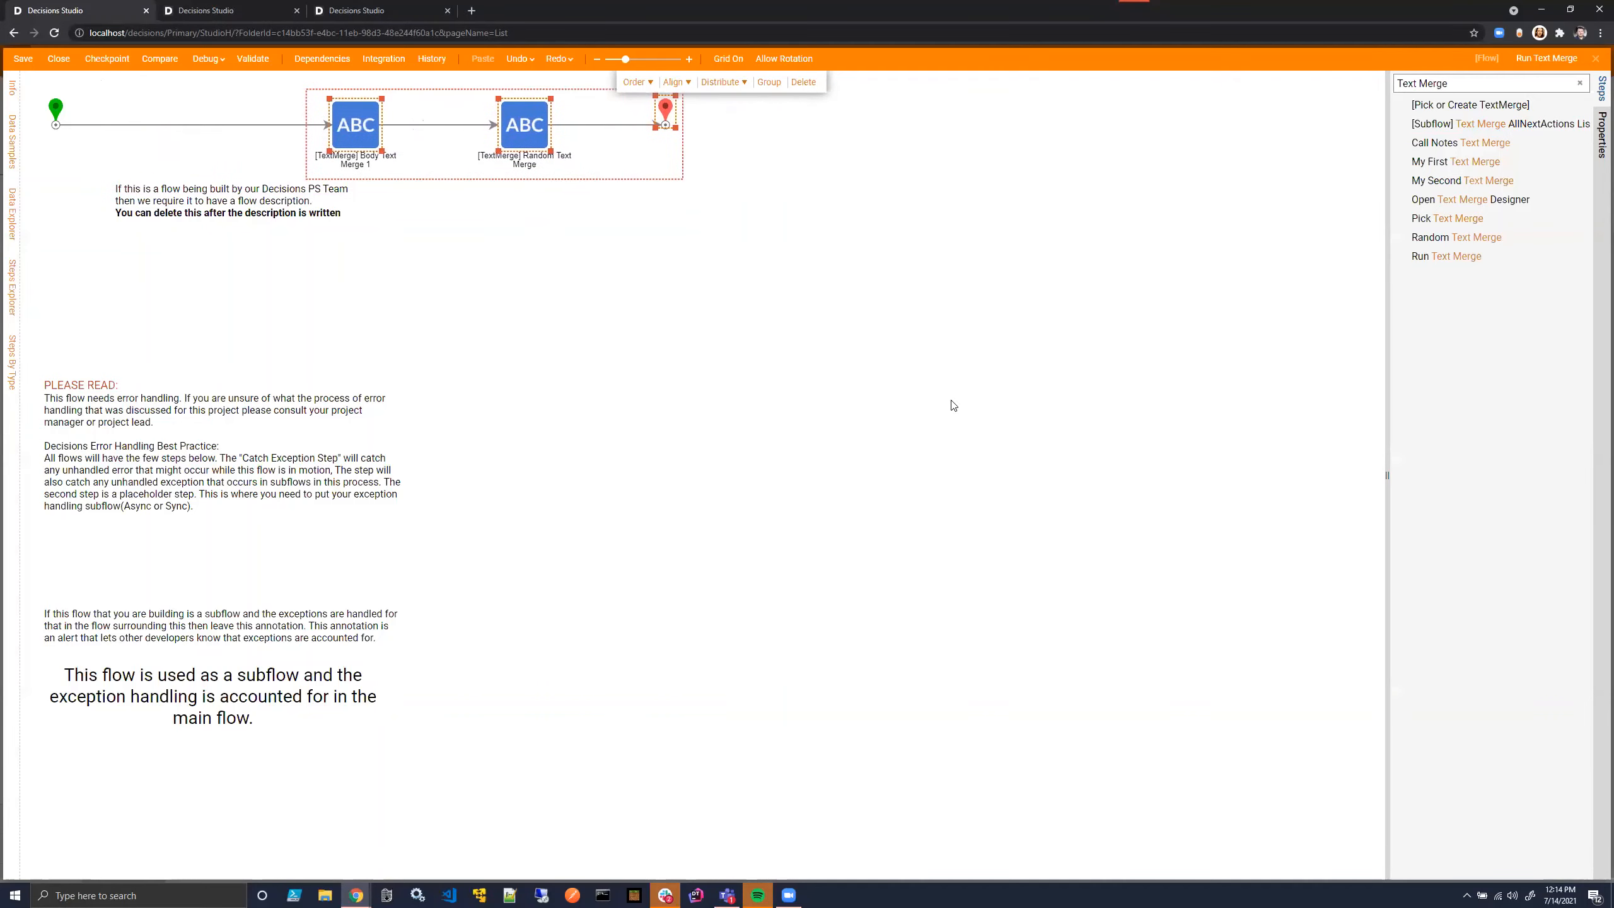
pyautogui.click(1580, 83)
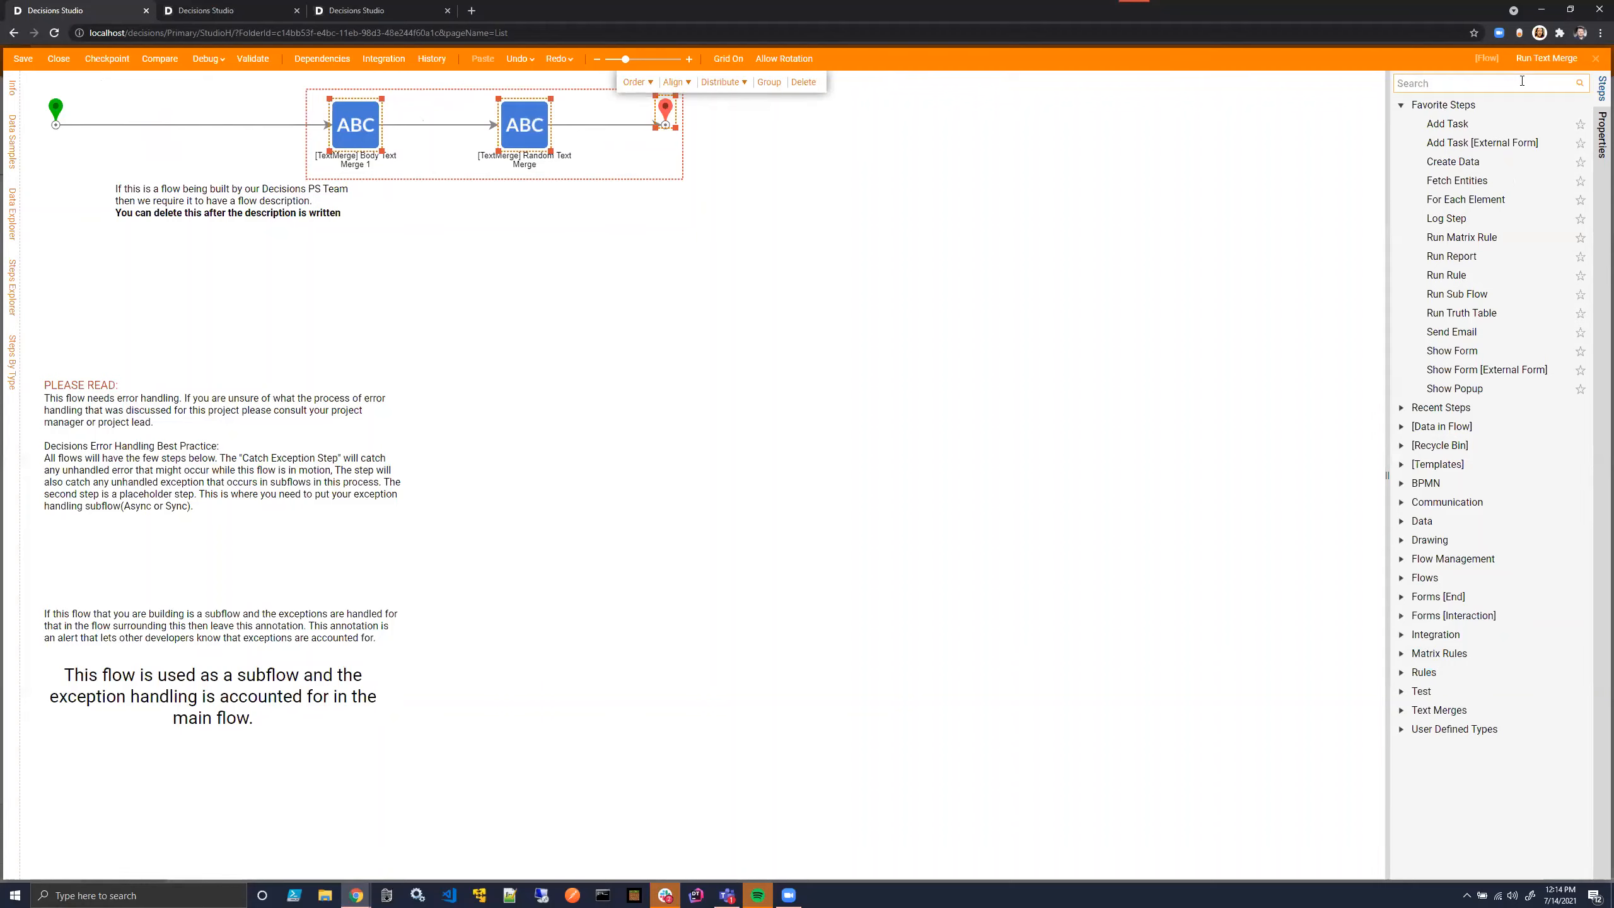
pyautogui.click(468, 313)
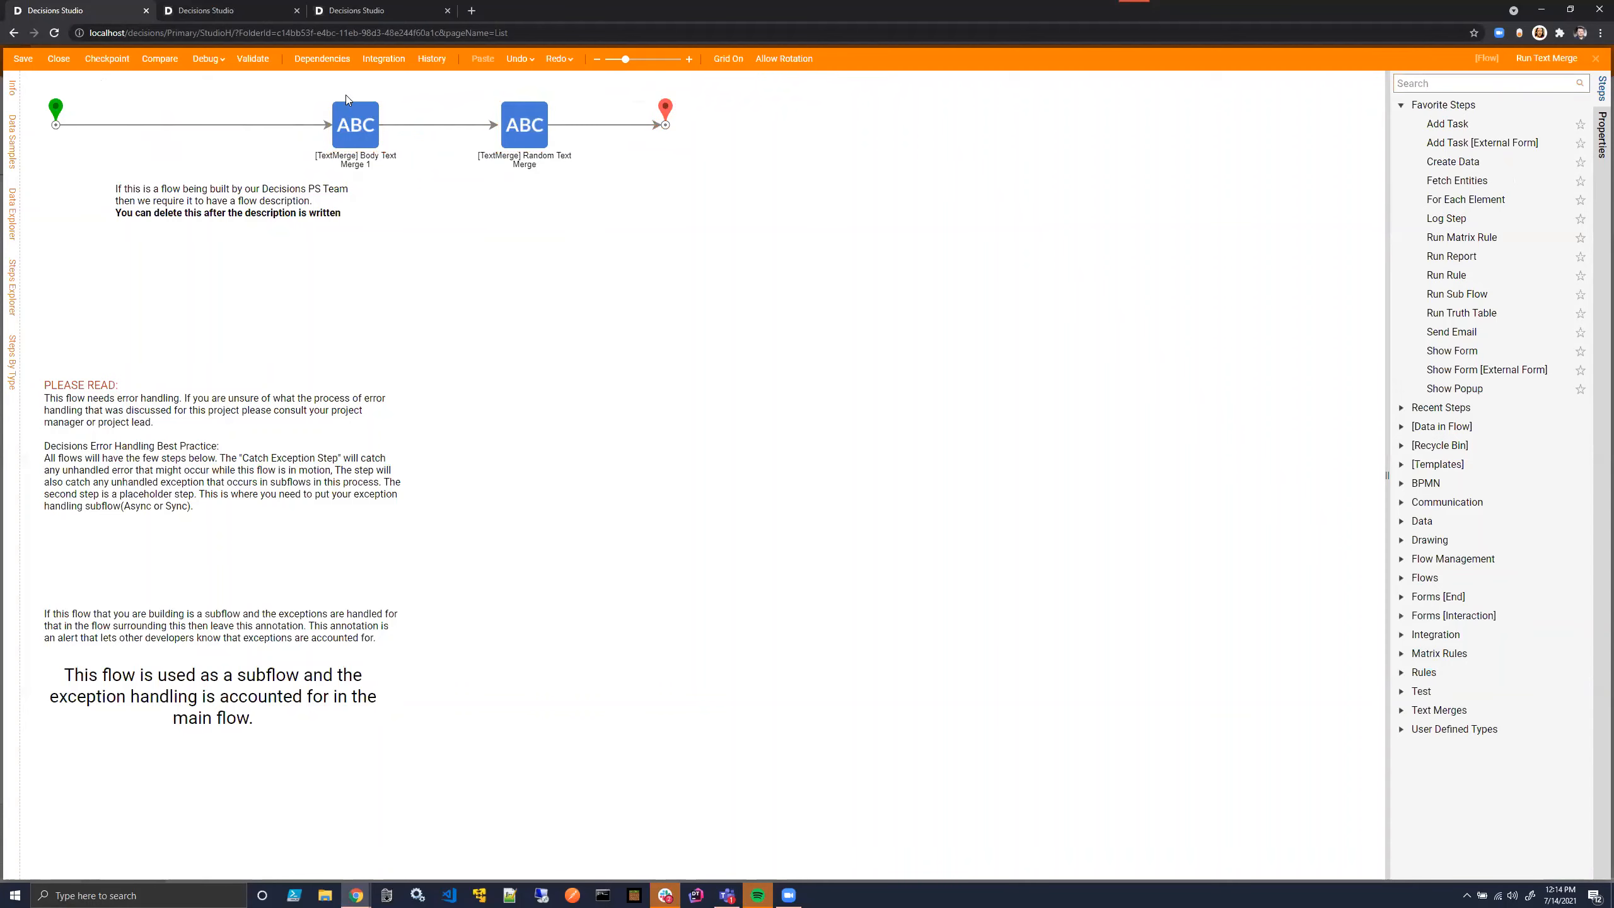
# - Set the Selection Type of both text merge steps to Runtime Selection
pyautogui.click(343, 131)
pyautogui.click(1557, 273)
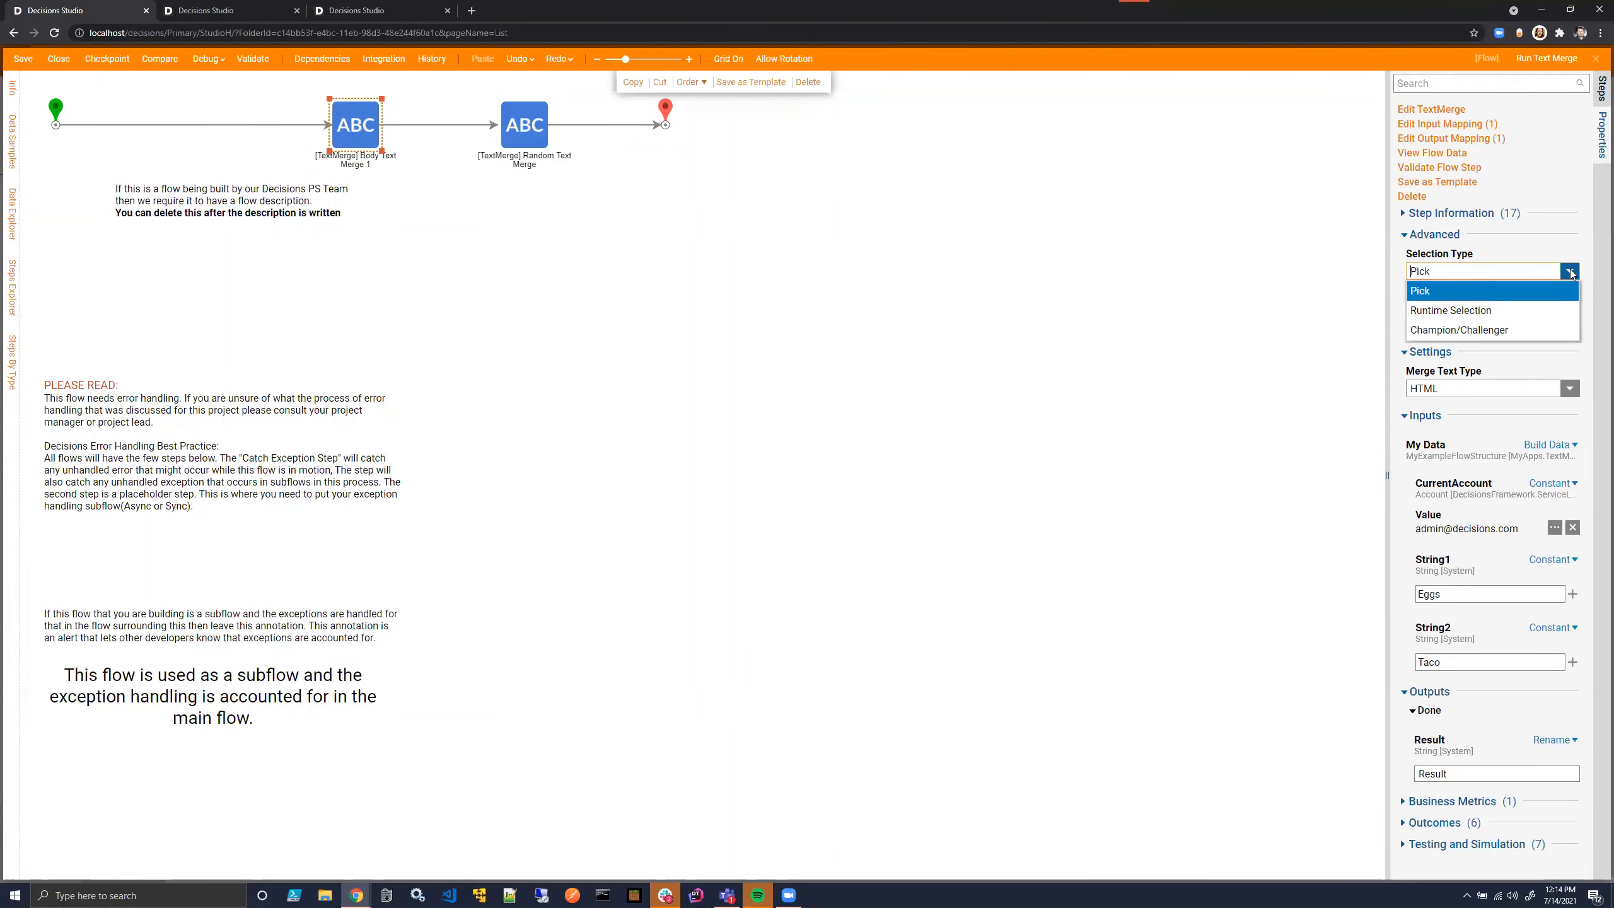
pyautogui.click(969, 309)
pyautogui.click(525, 122)
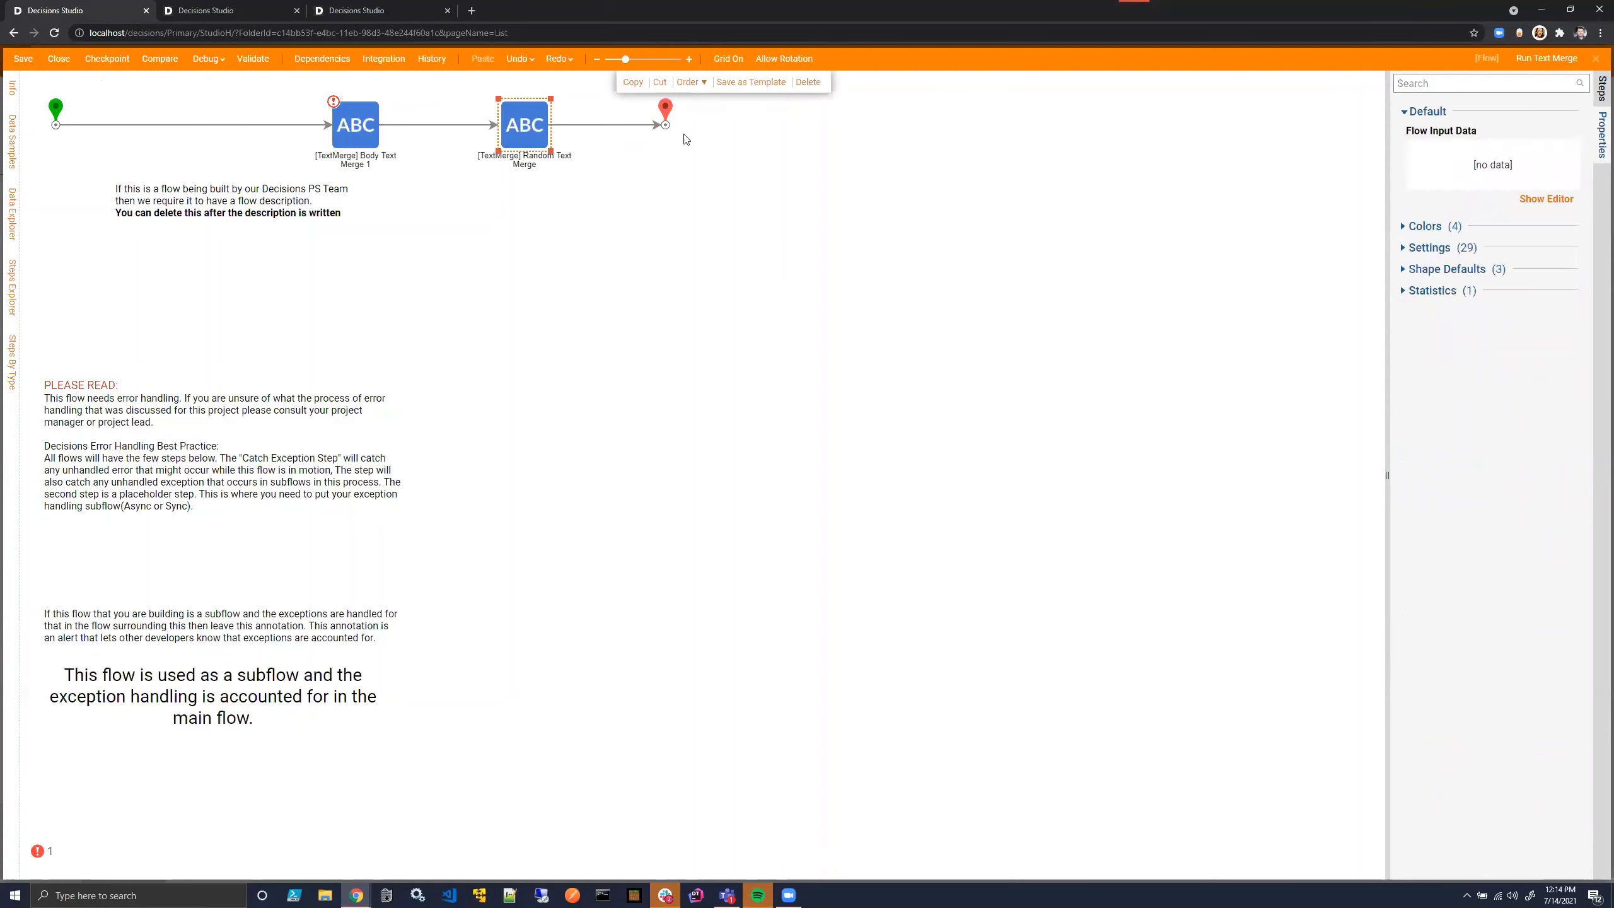
pyautogui.click(1569, 272)
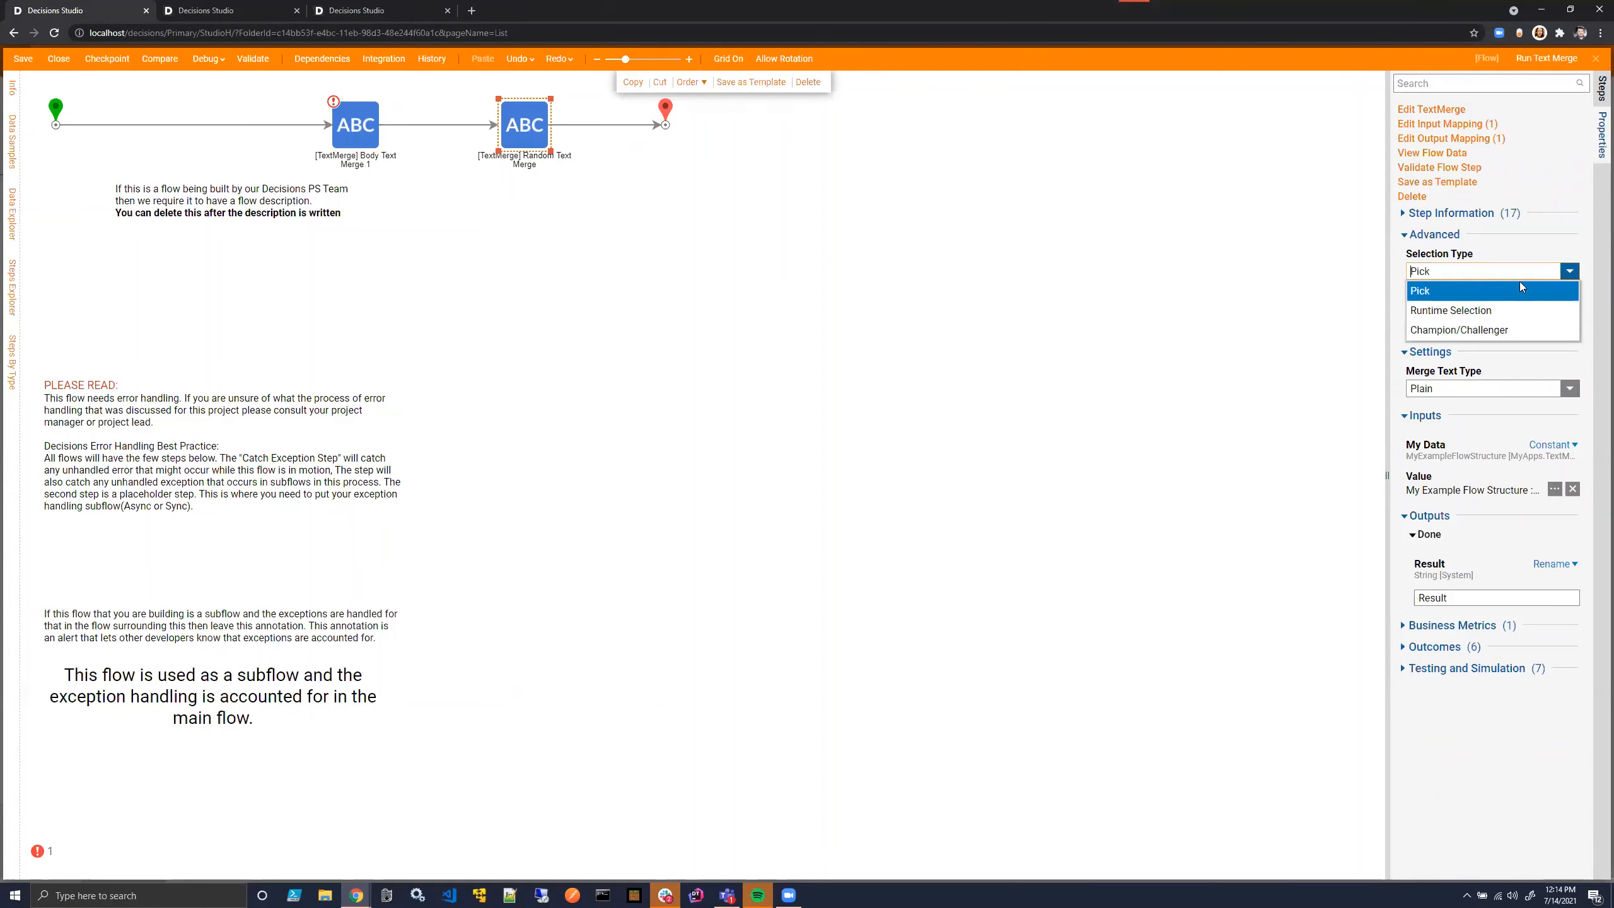
pyautogui.click(1490, 308)
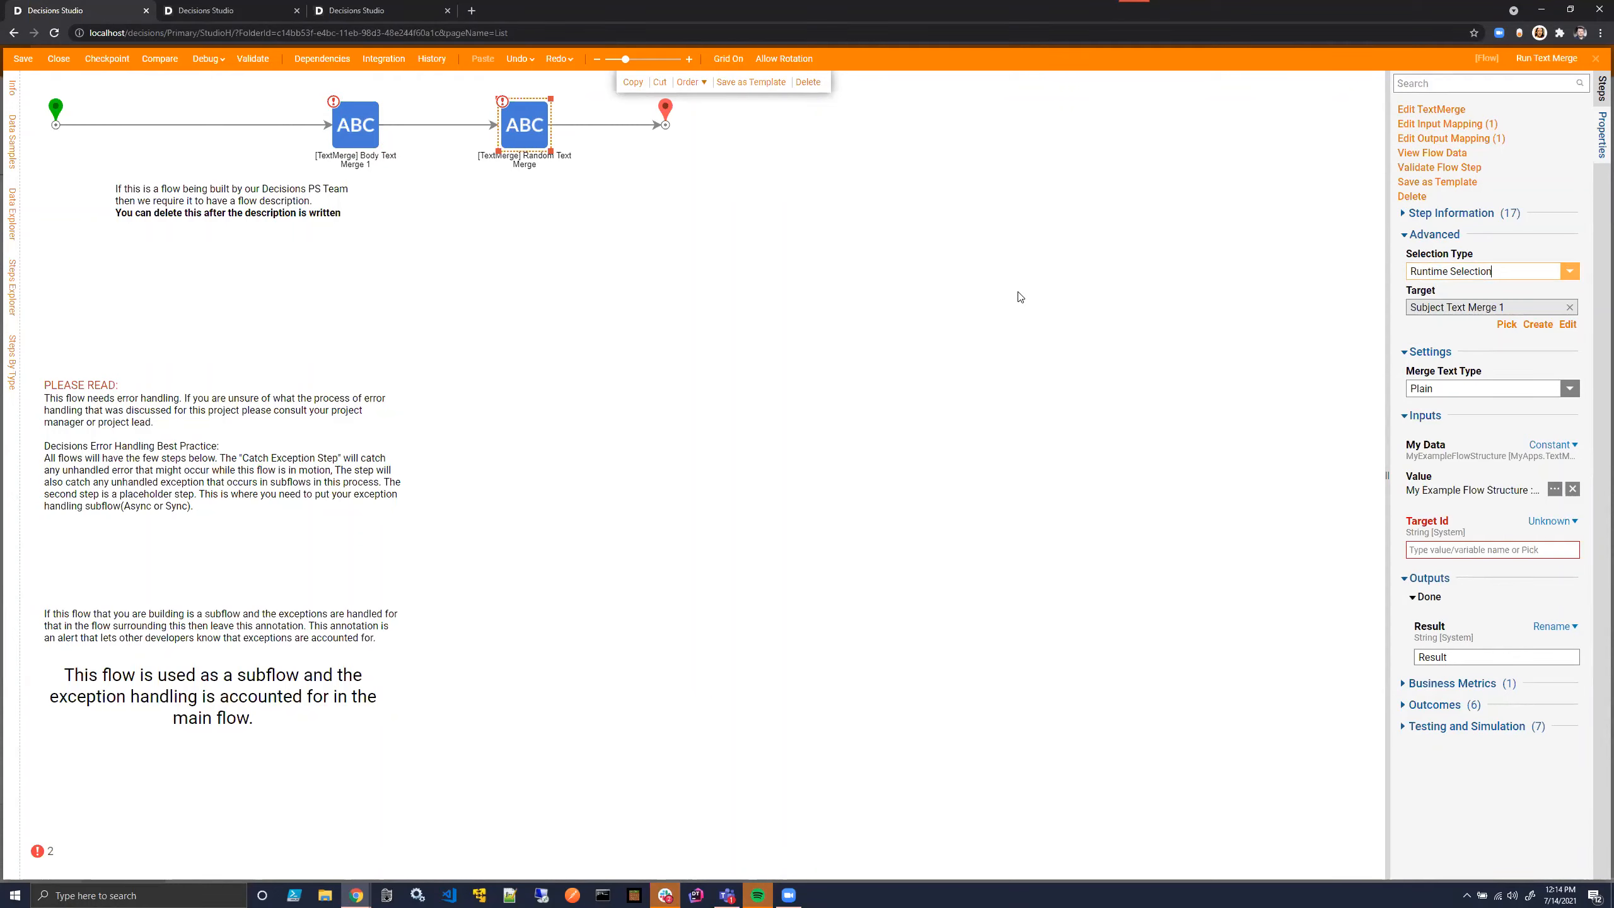
# - Insert a Pick or Create Truth Table step on the path between the start step and the first text merge
pyautogui.click(1561, 83)
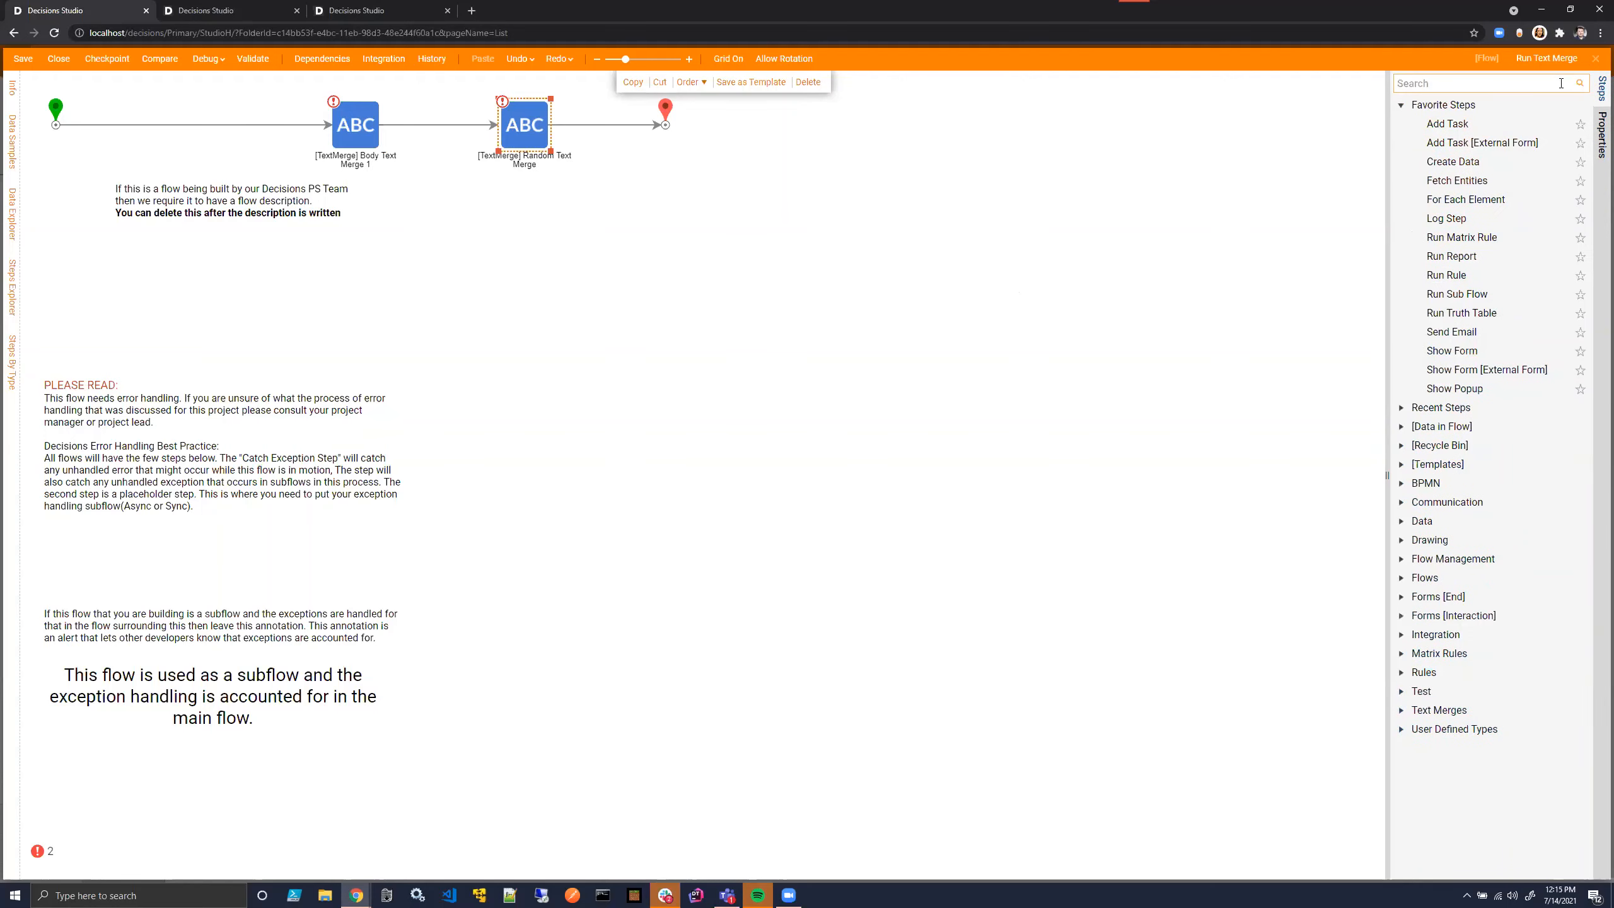
pyautogui.write('Truth')
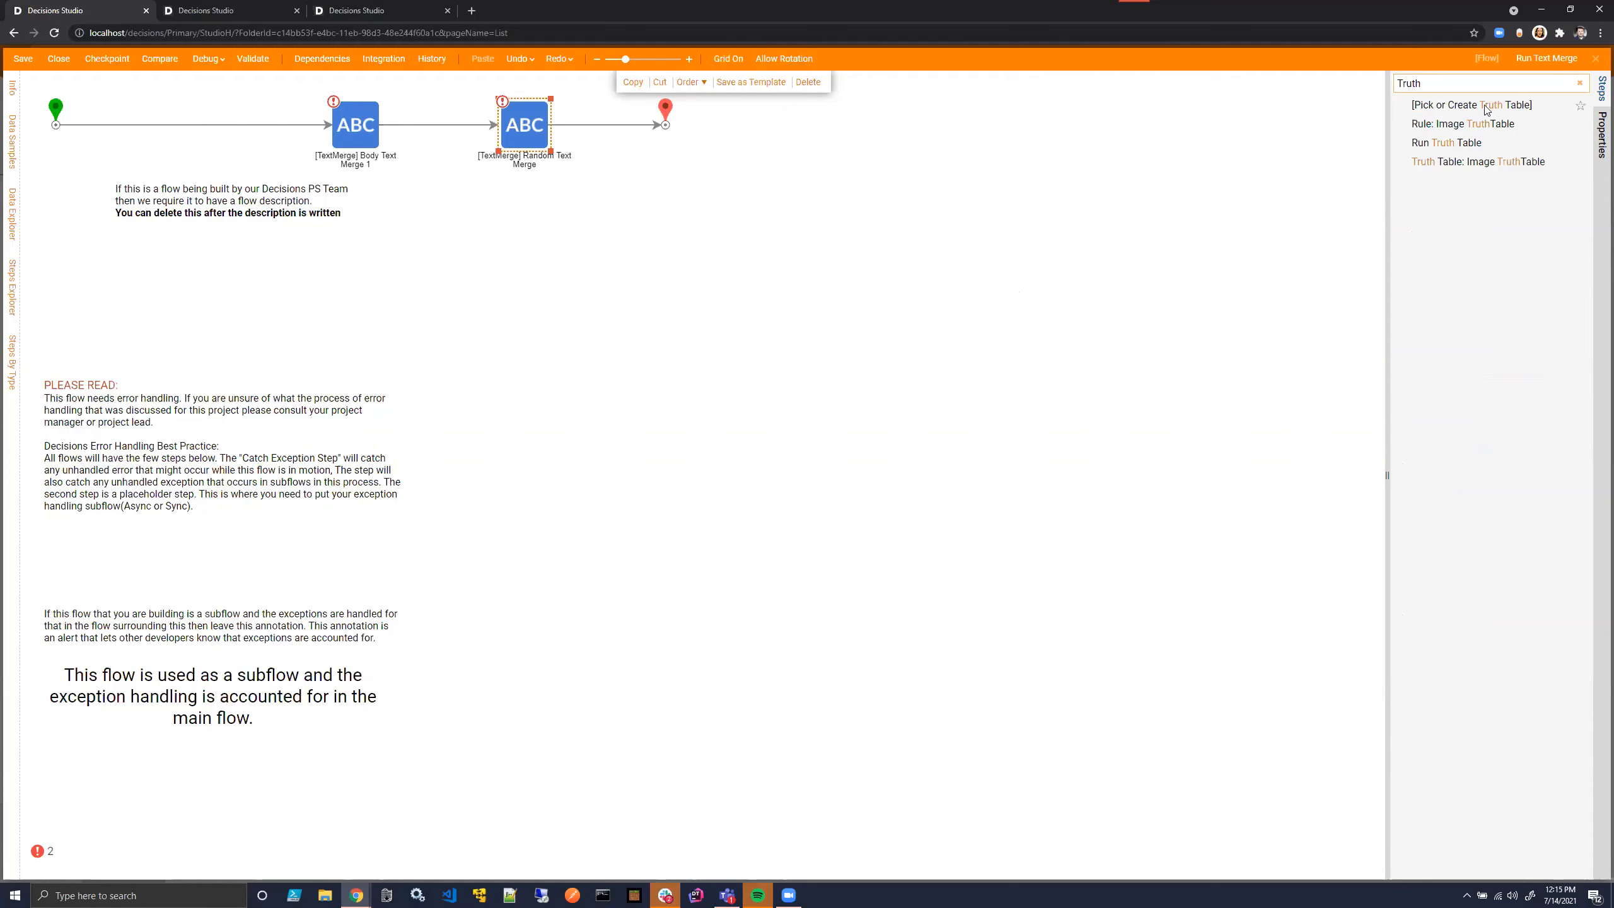
pyautogui.moveTo(1486, 109); pyautogui.dragTo(167, 132)
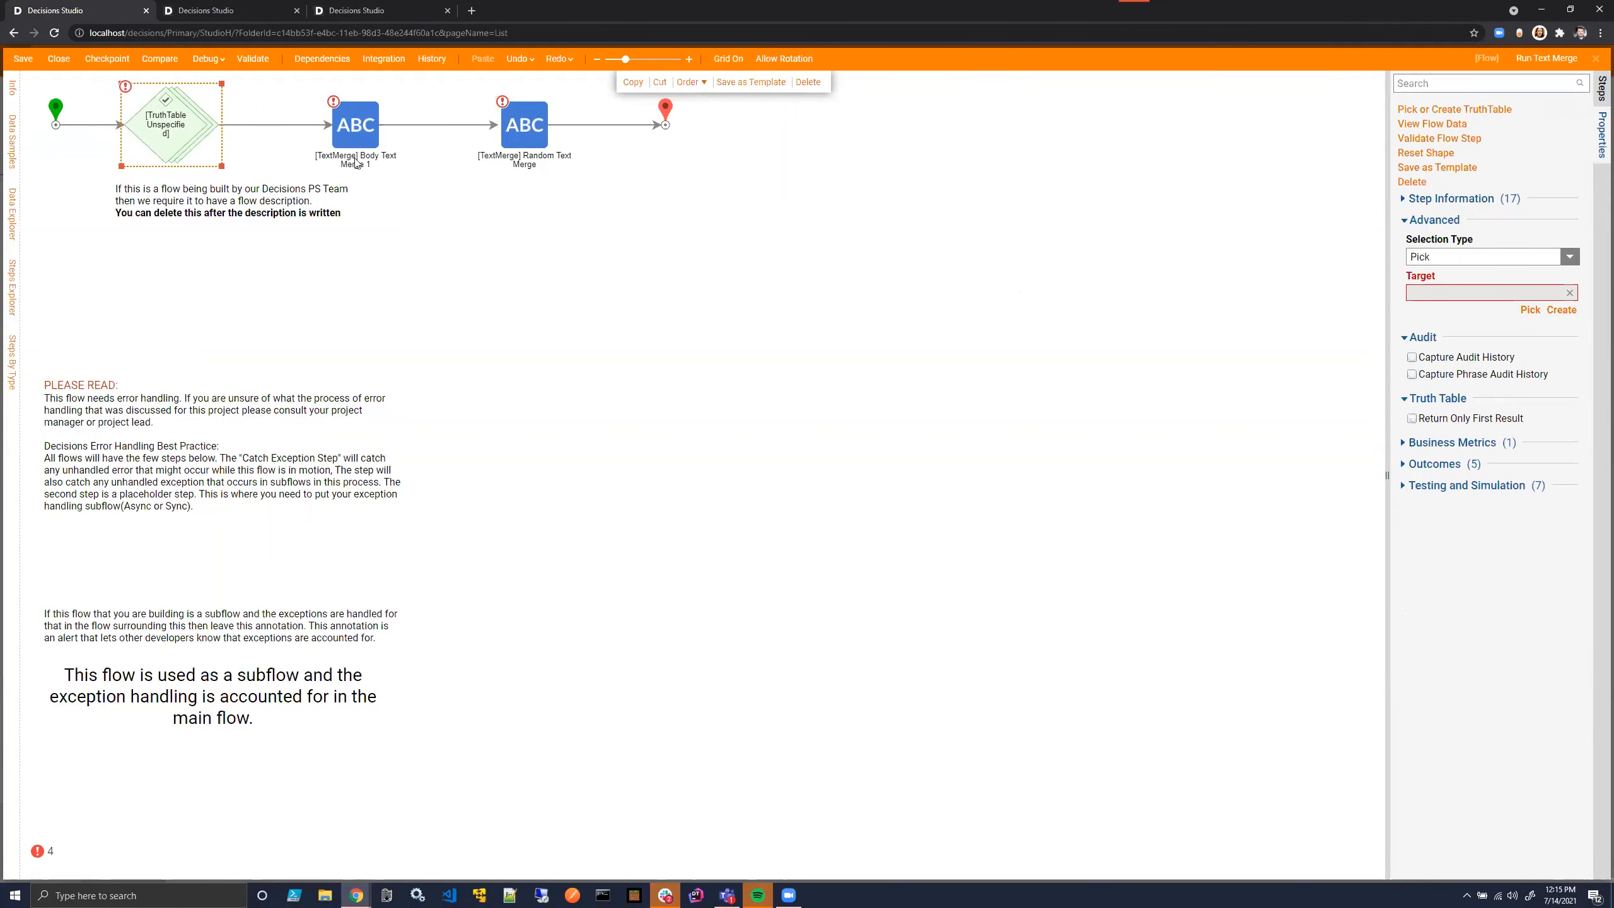
# - Create a new truth table named Text Merge TT for the inserted step
pyautogui.click(1455, 109)
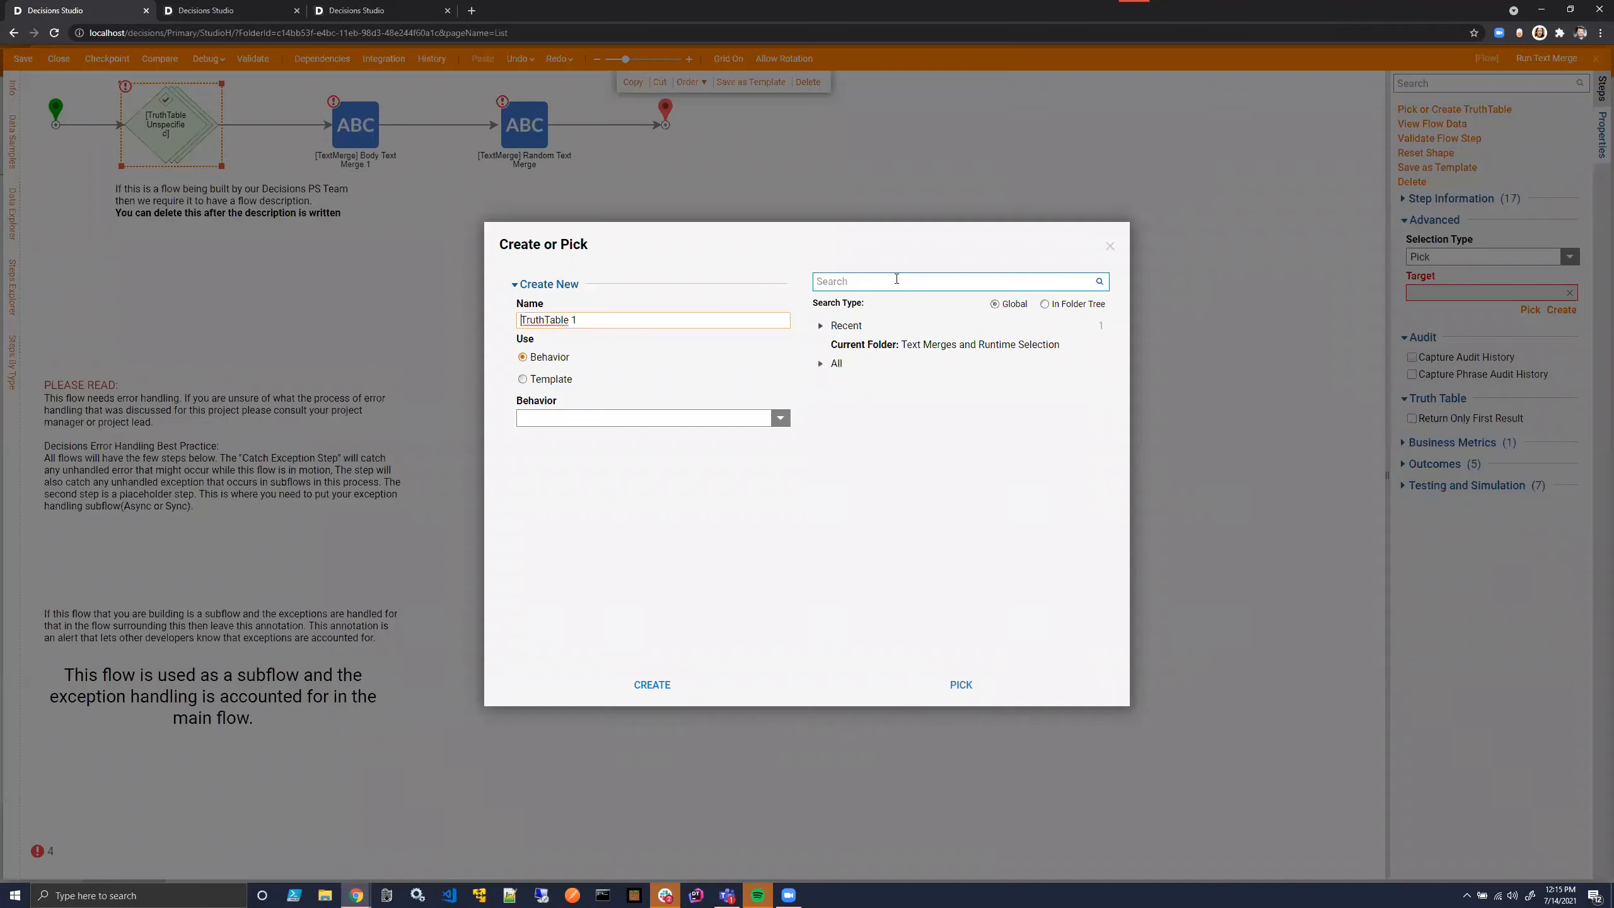
pyautogui.tripleClick(687, 320)
pyautogui.write('T')
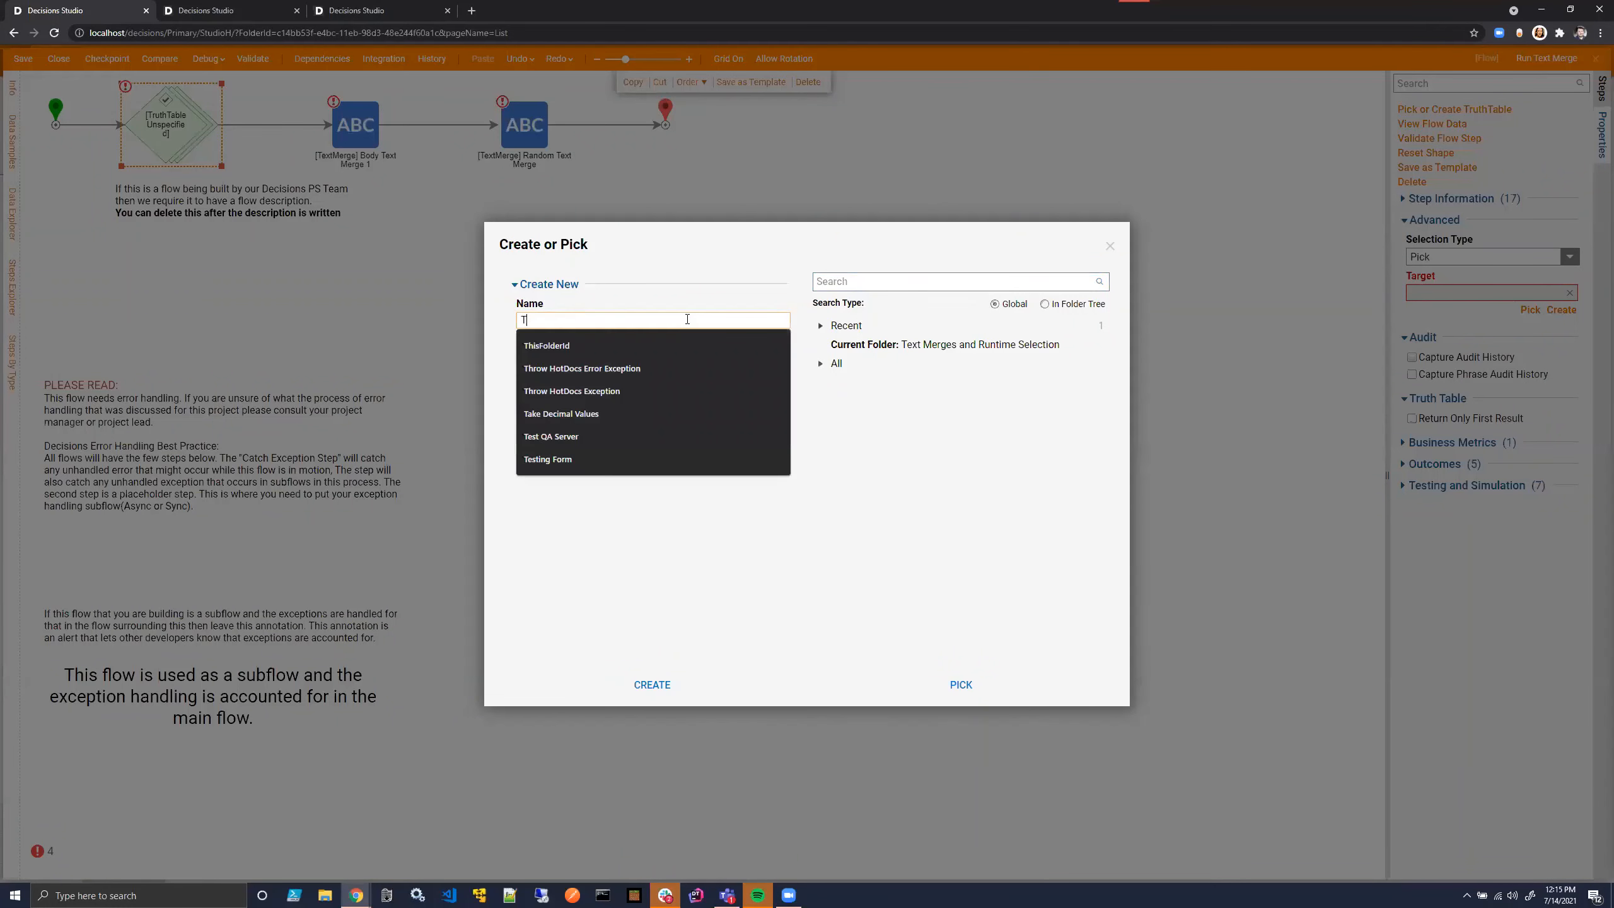
pyautogui.write('ext Merge TT')
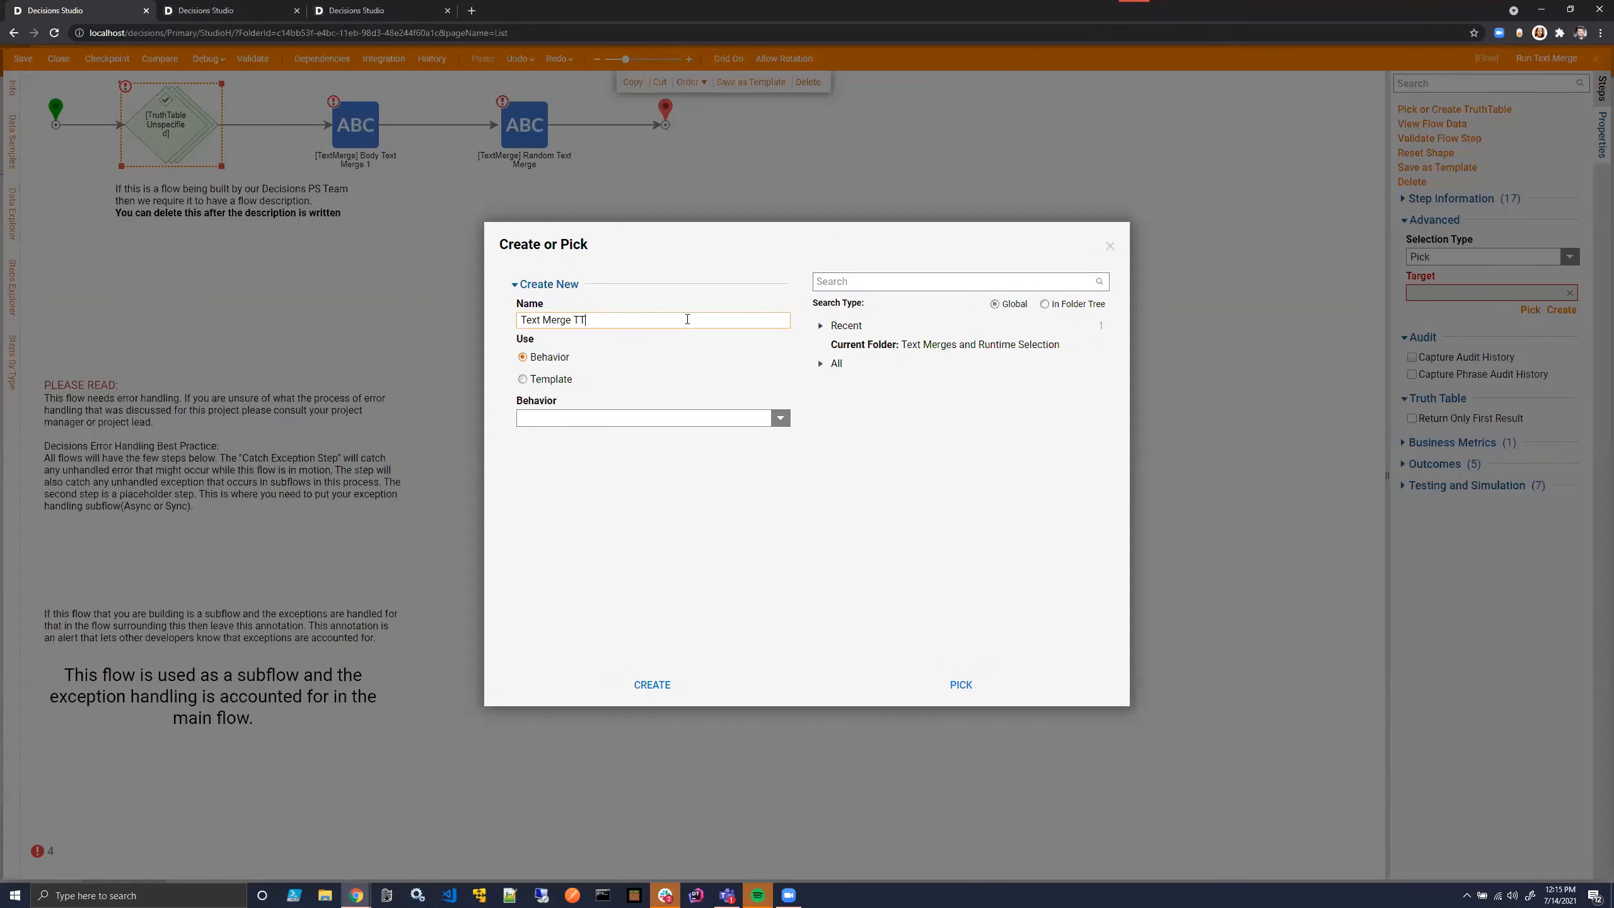
pyautogui.click(663, 684)
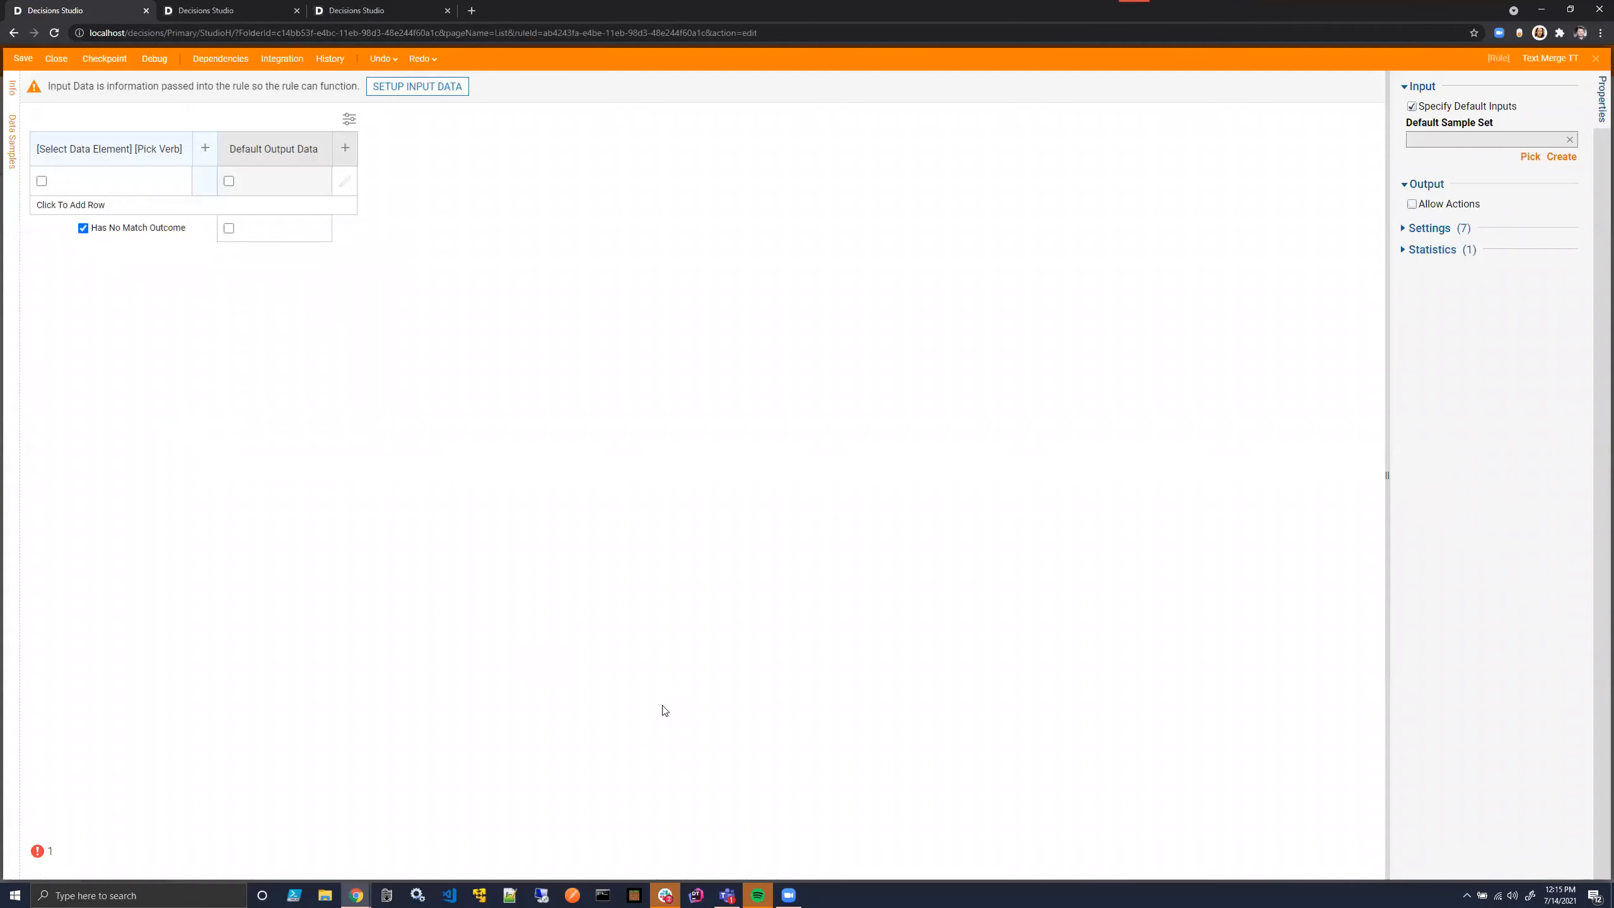
# - Define a String input named EmailName in the truth table's input data
pyautogui.click(95, 150)
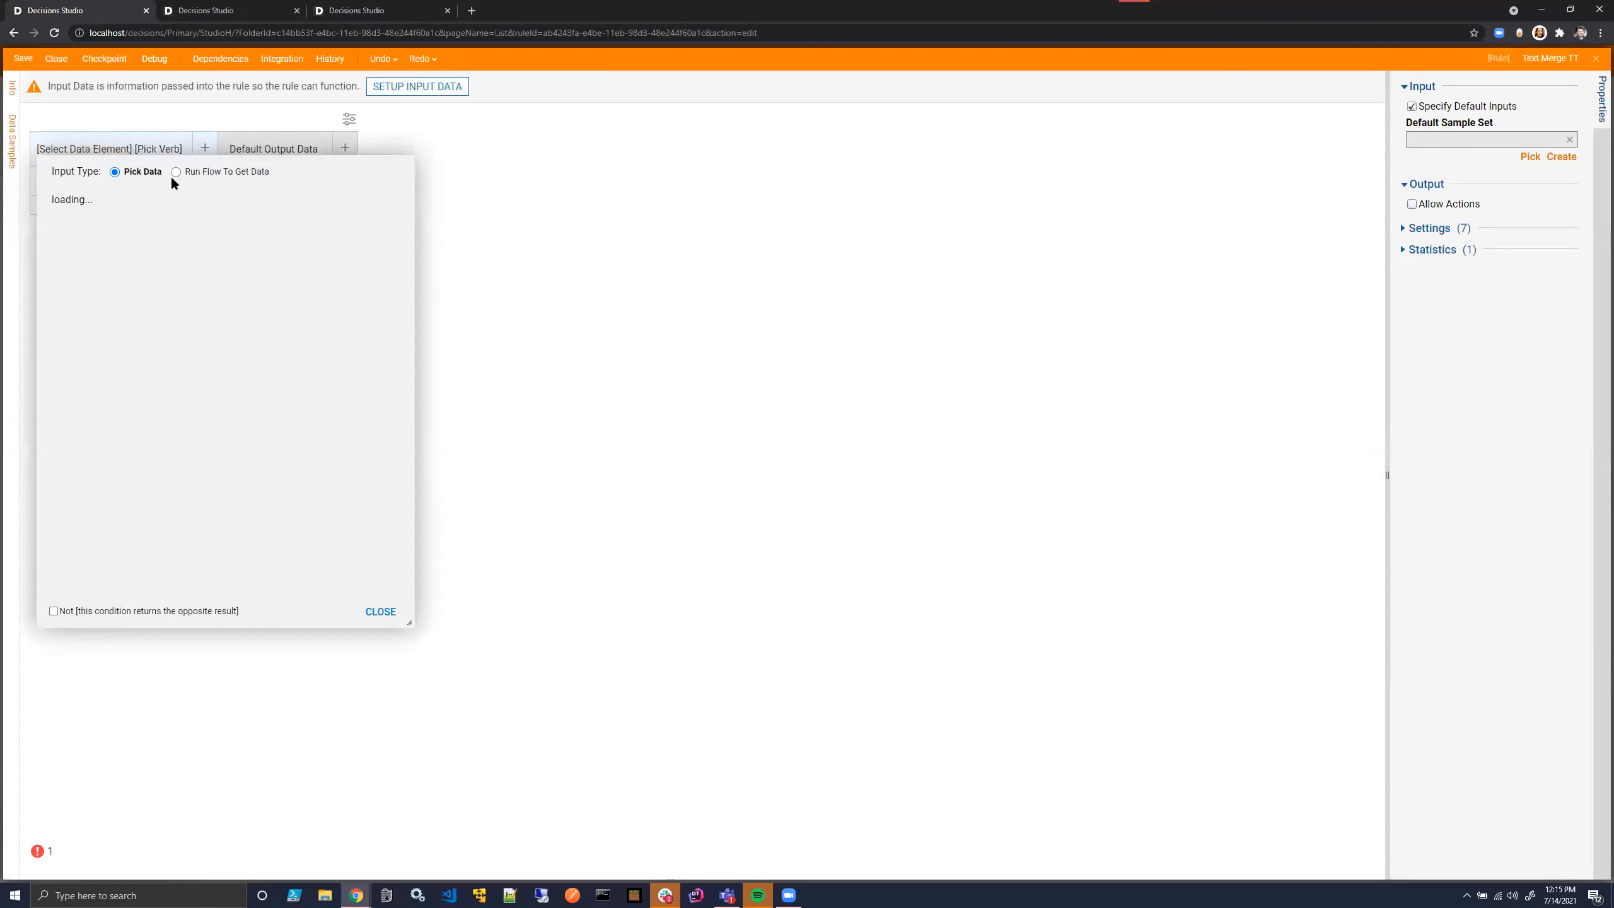
pyautogui.click(615, 152)
pyautogui.click(383, 83)
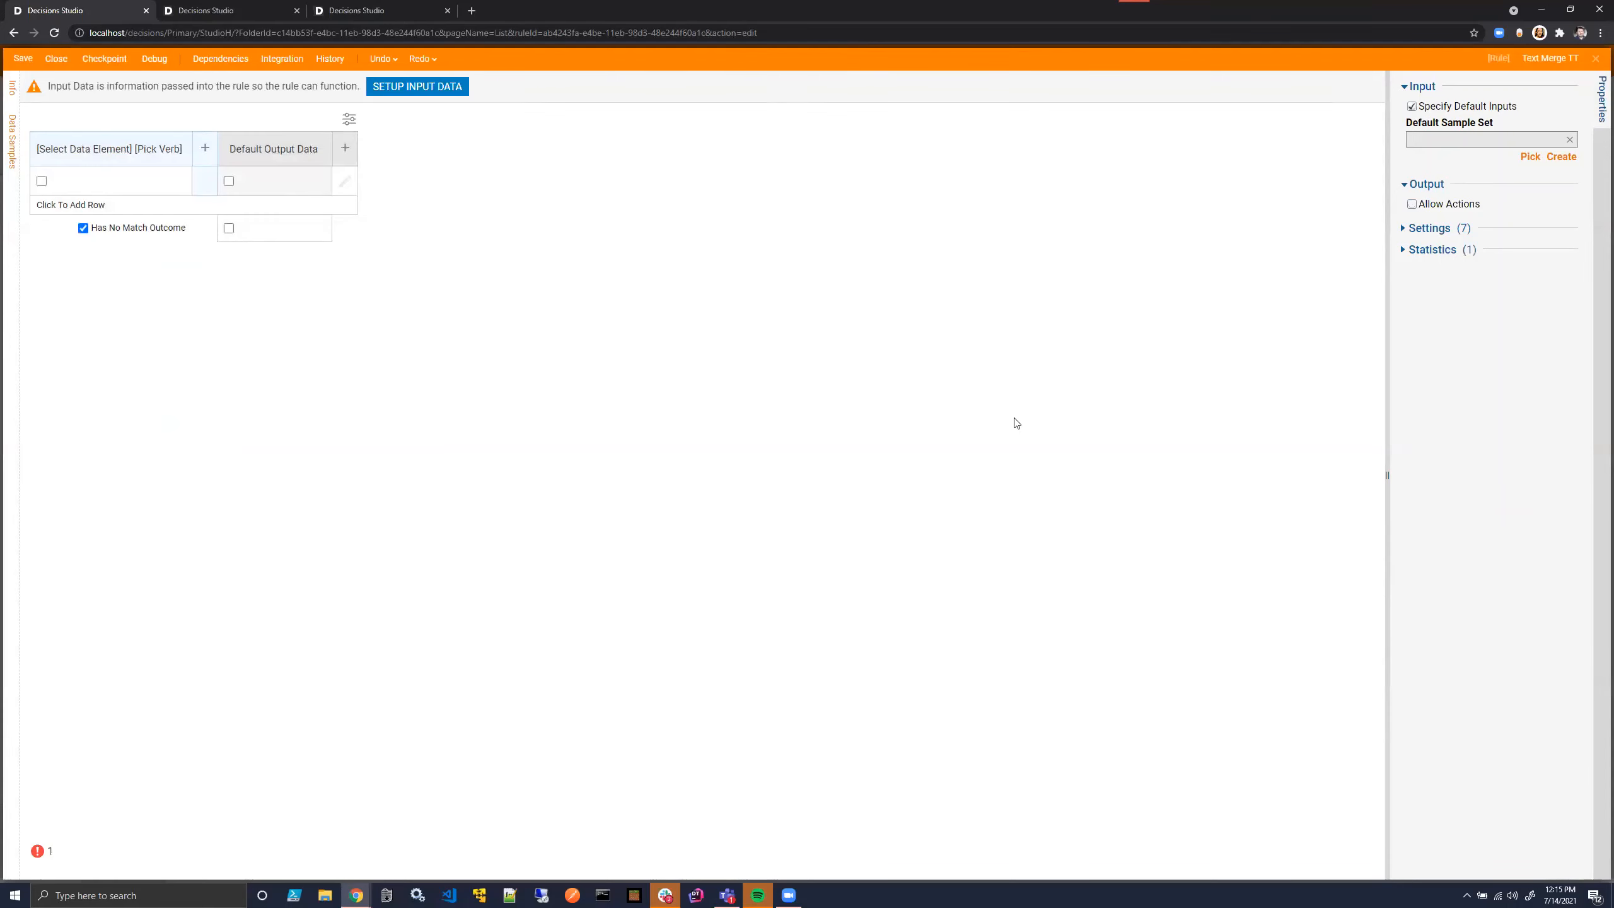
pyautogui.click(513, 235)
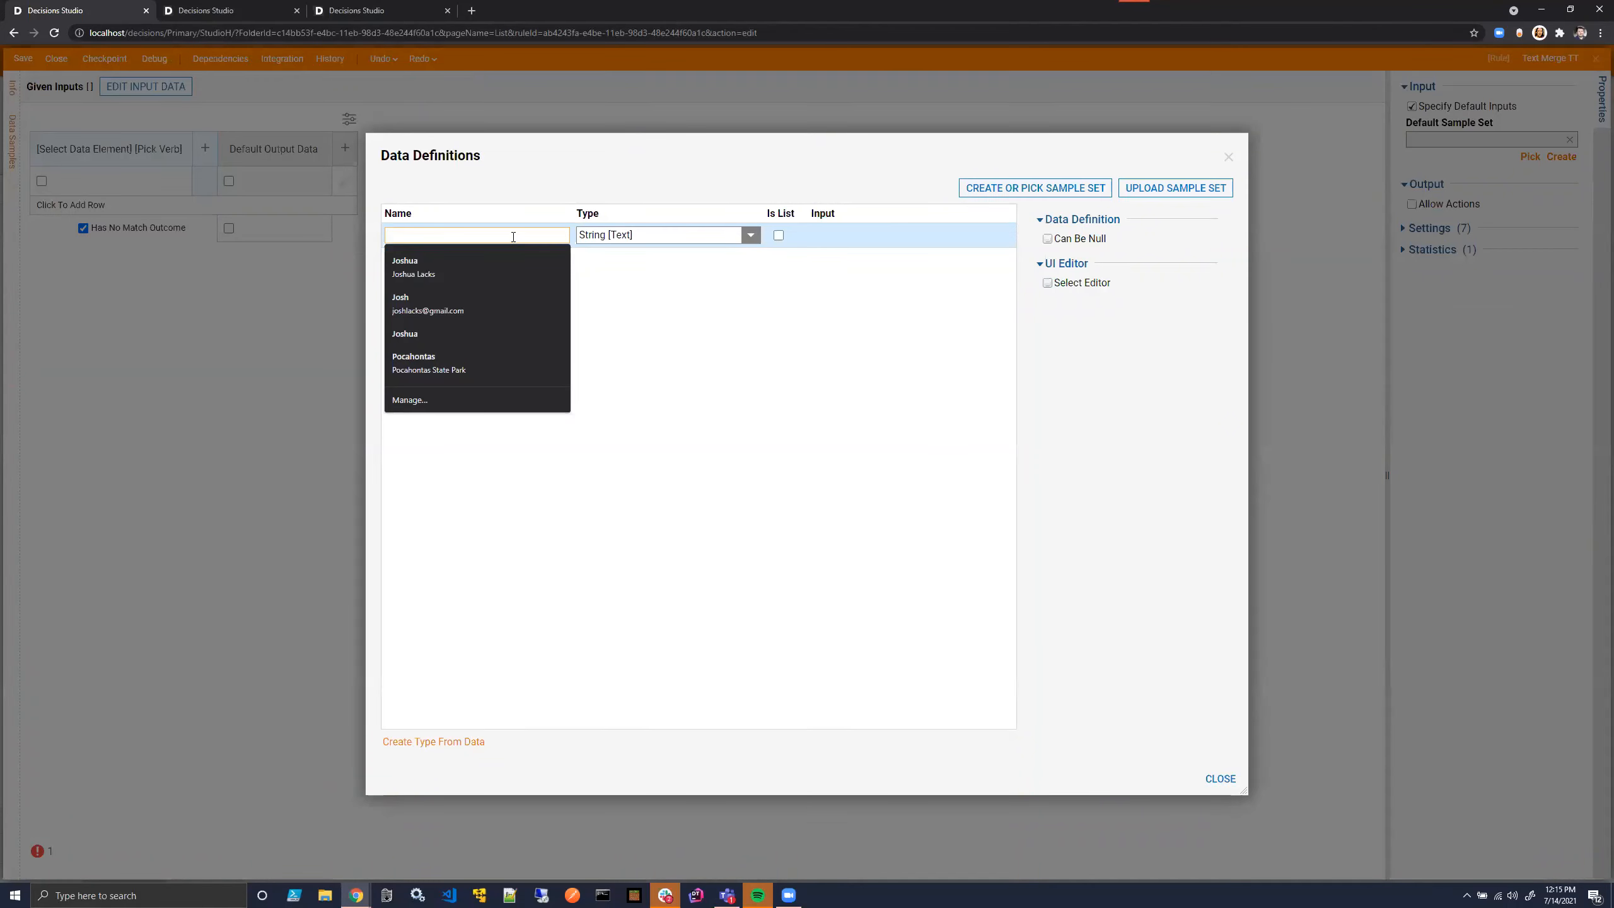
pyautogui.write('Email')
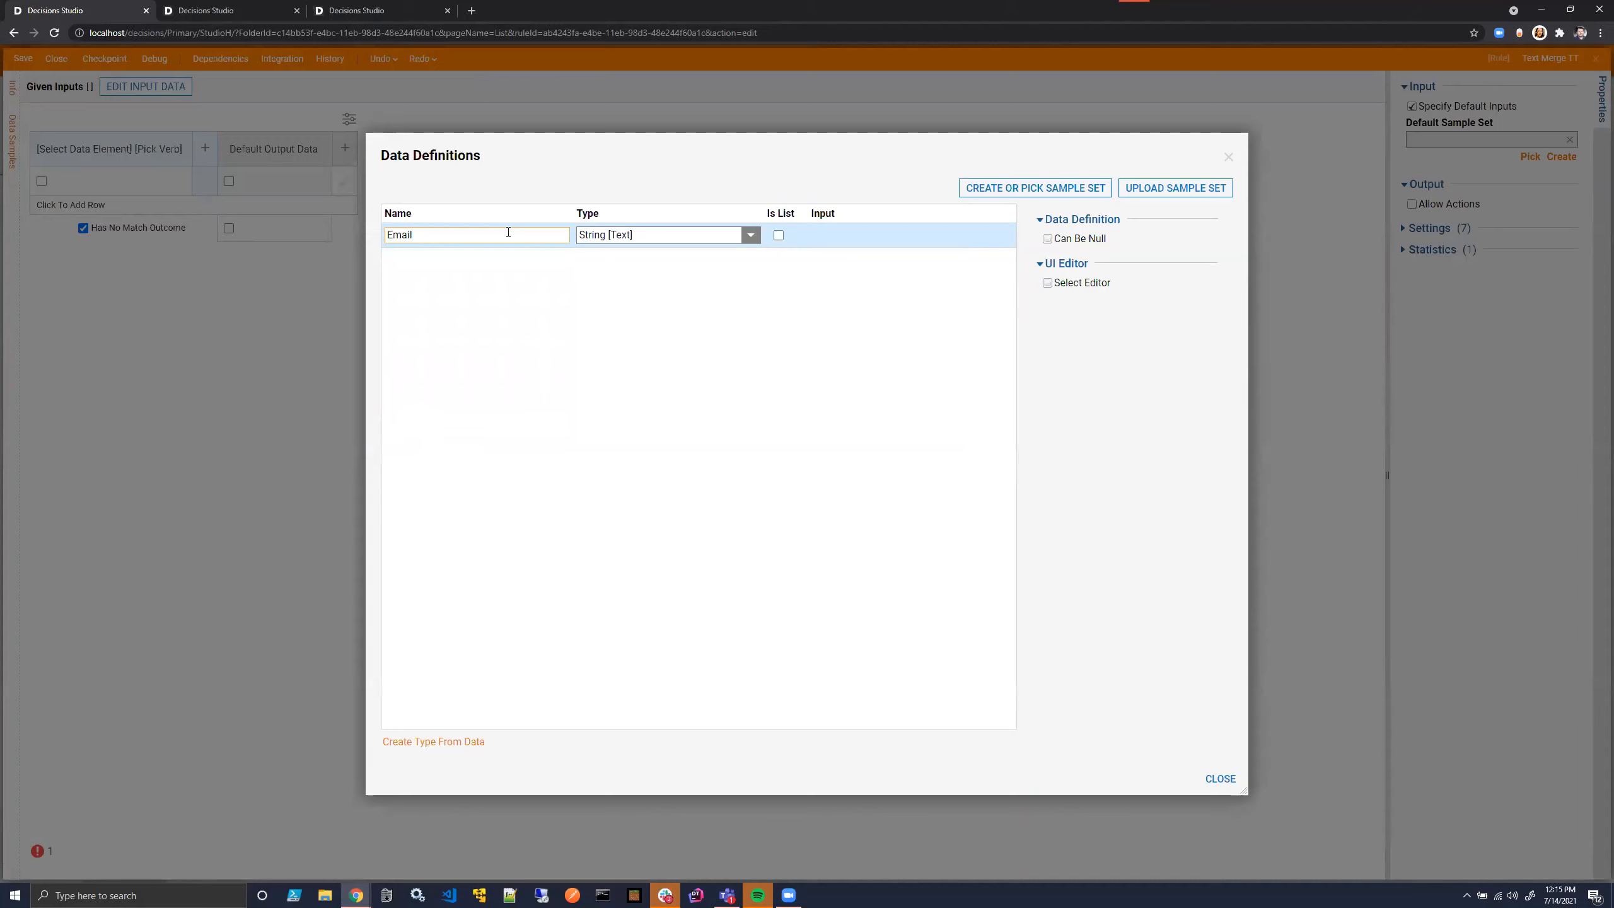
pyautogui.write('Name')
pyautogui.click(1219, 778)
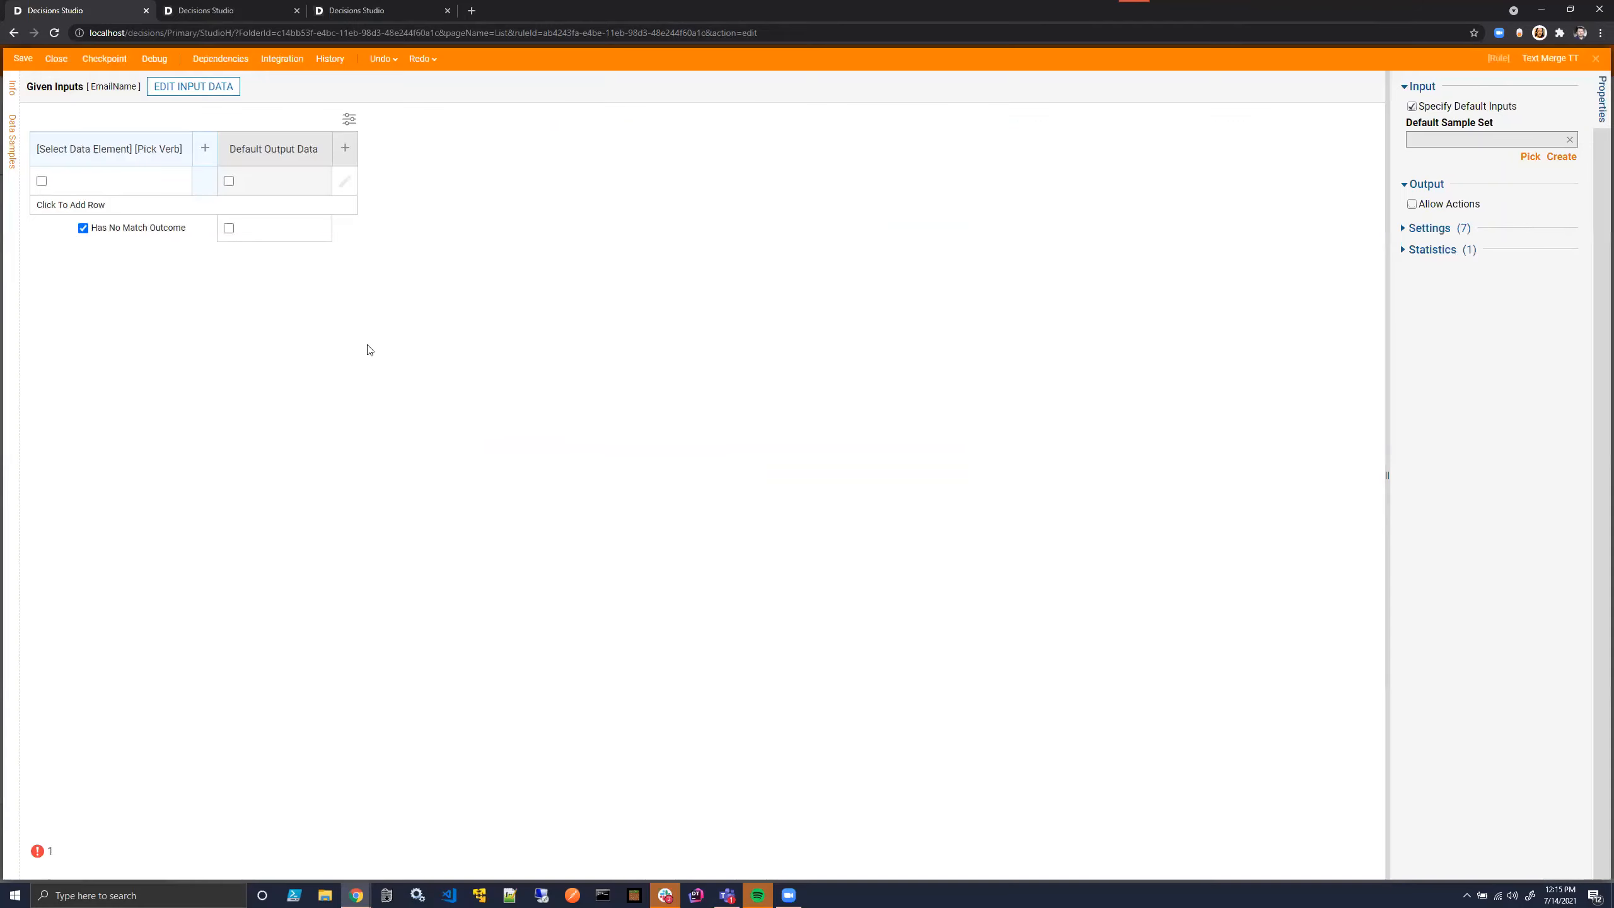
# - Configure the truth table's condition column to test EmailName with the Equals rule
pyautogui.click(109, 147)
pyautogui.click(120, 261)
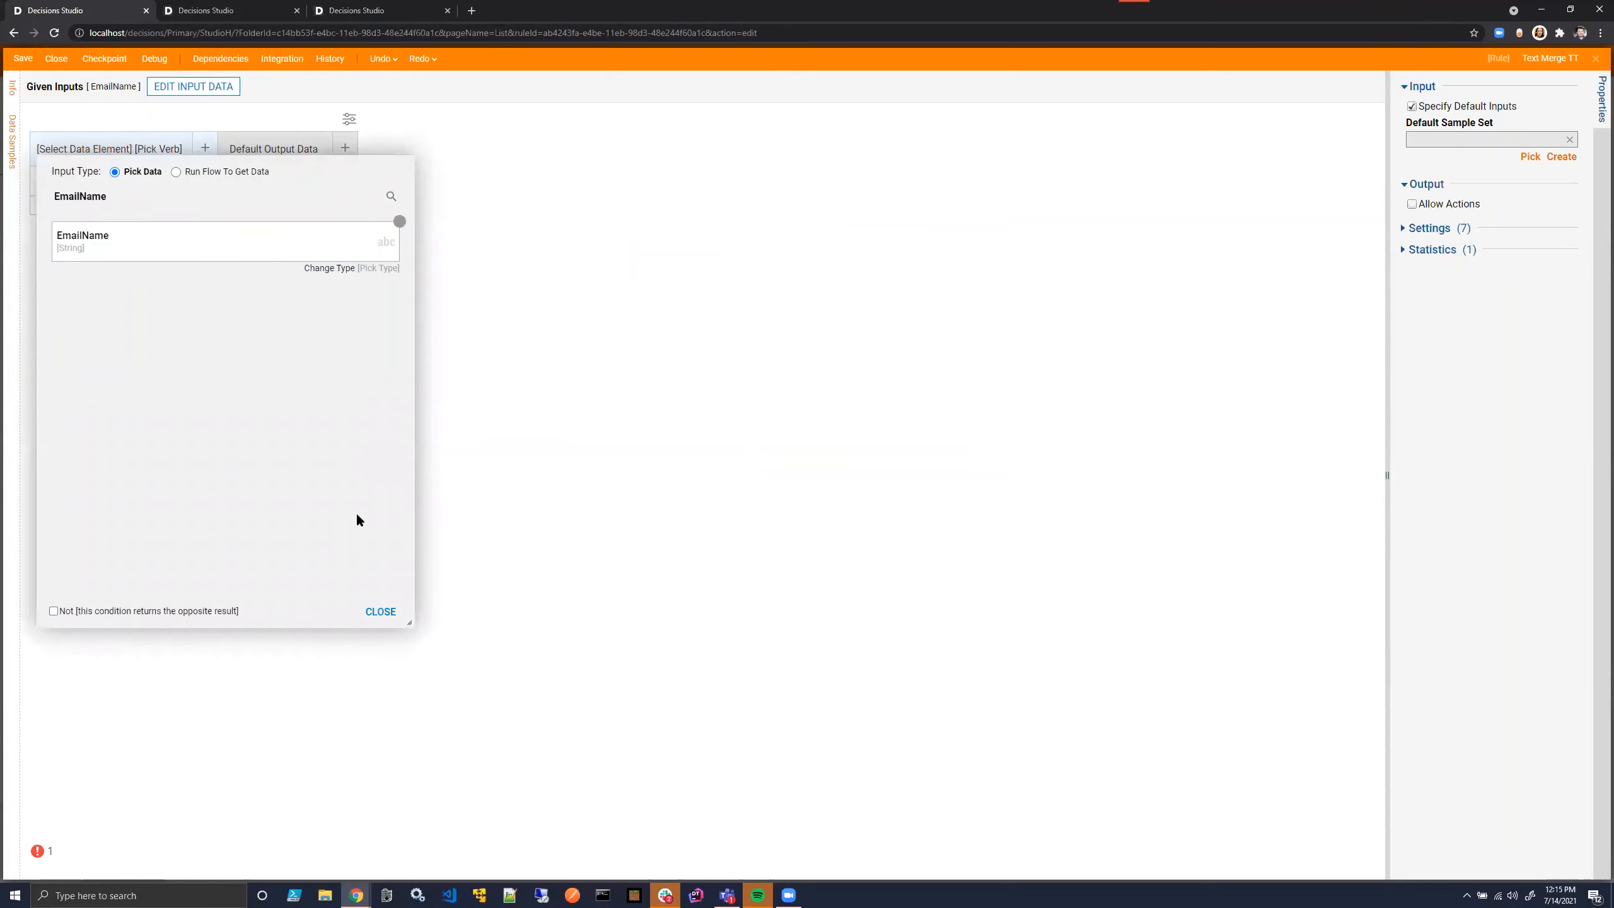
pyautogui.click(399, 616)
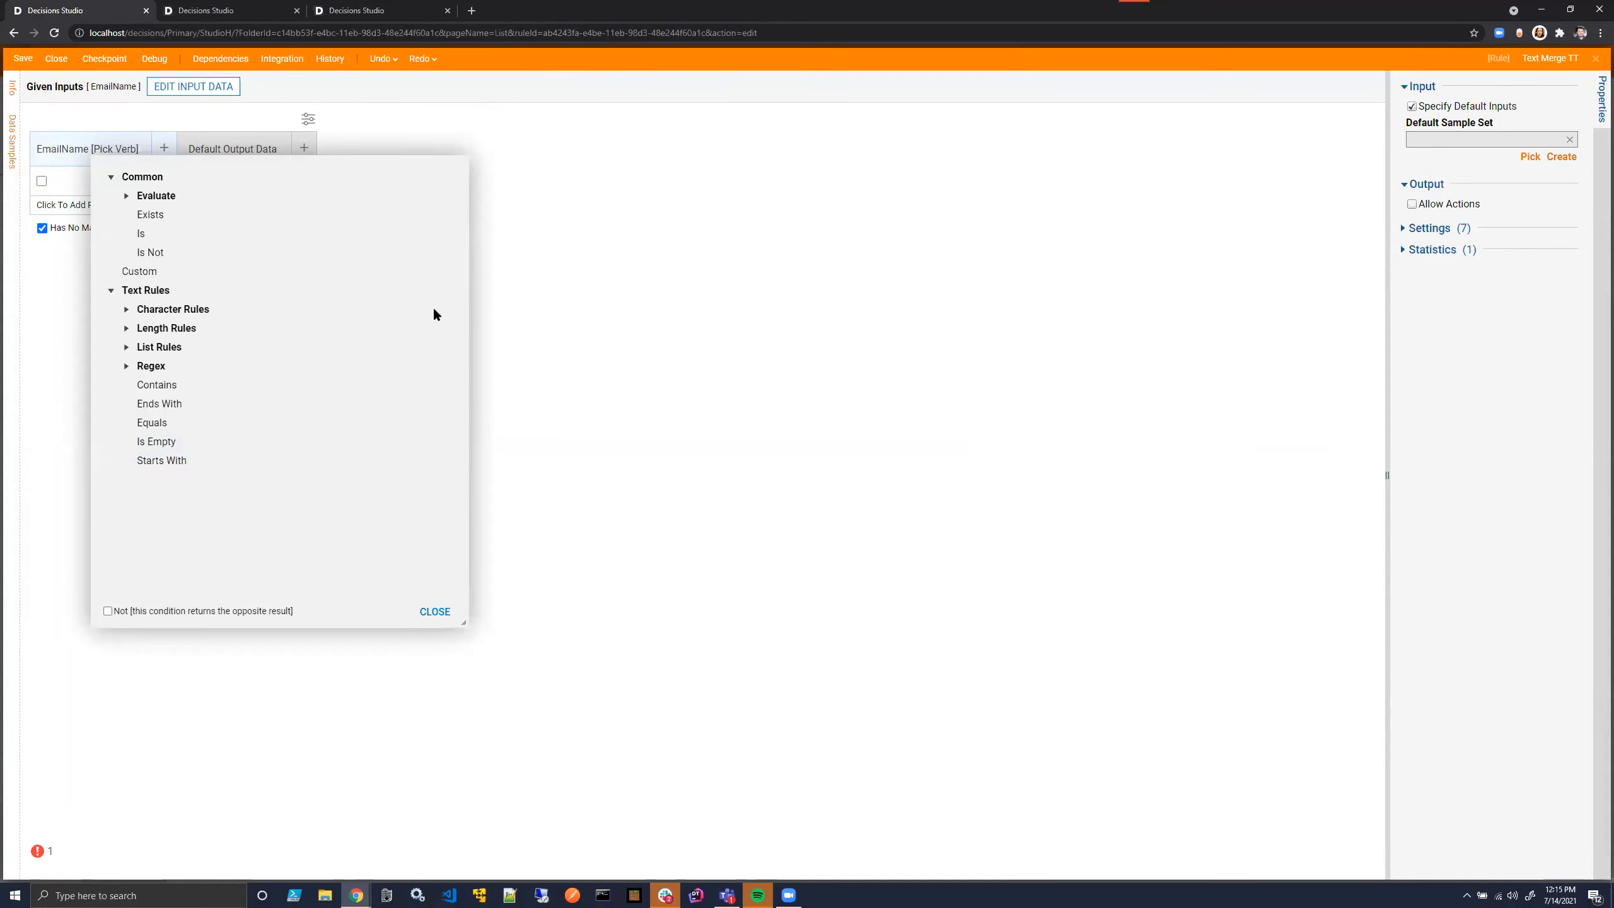
pyautogui.click(435, 611)
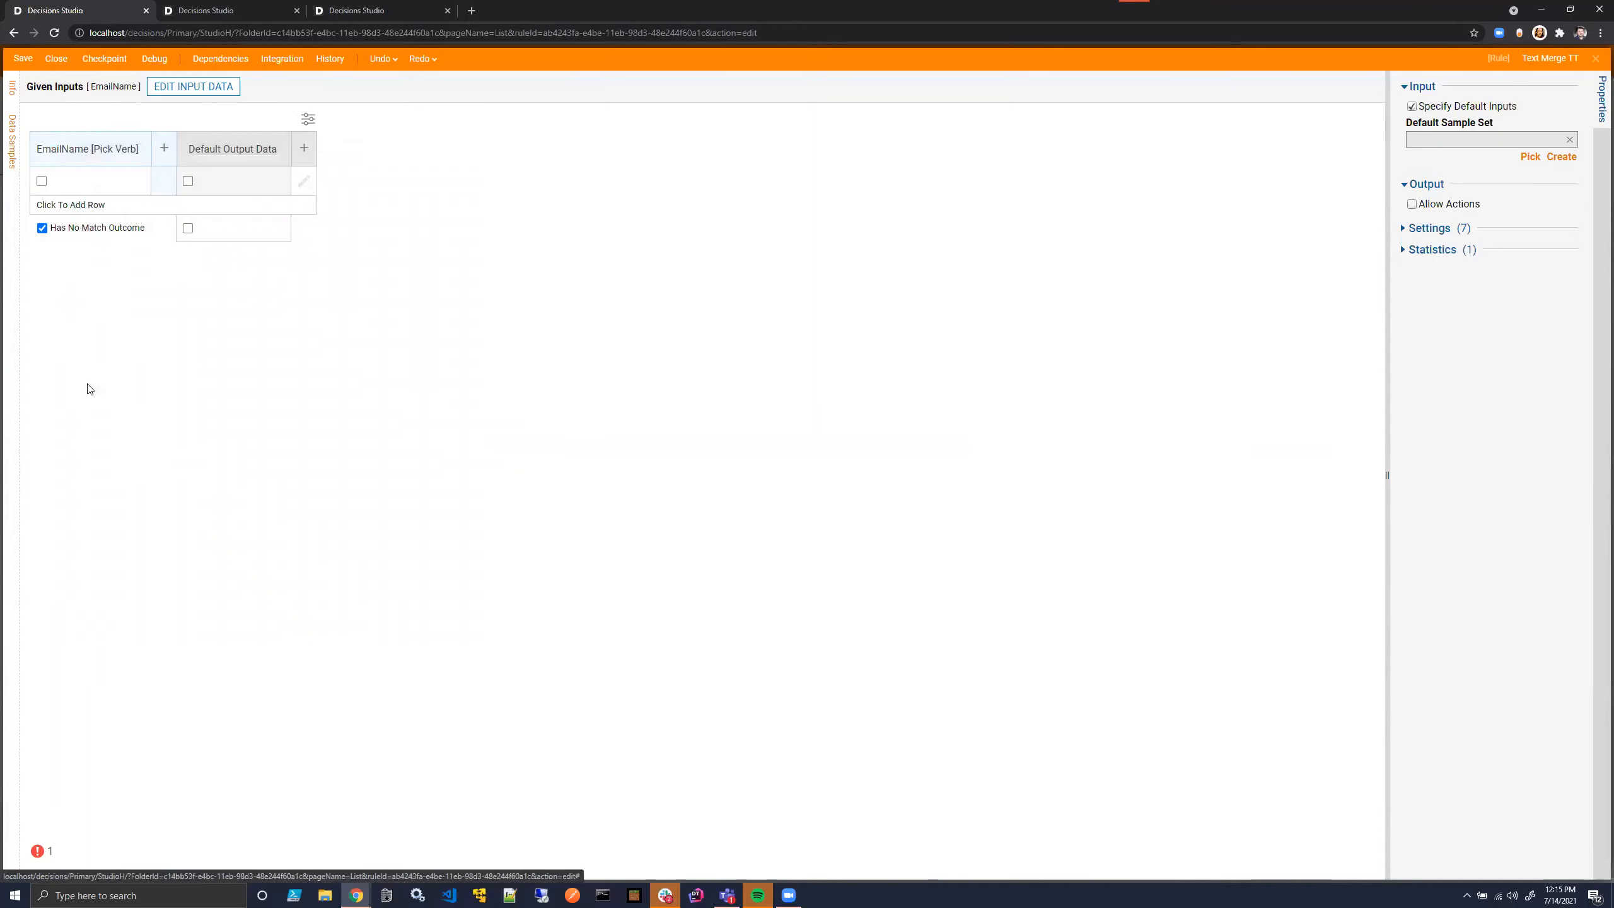
# - Enter French Toast as the first EmailName match value and add a second row with Superman
pyautogui.click(83, 187)
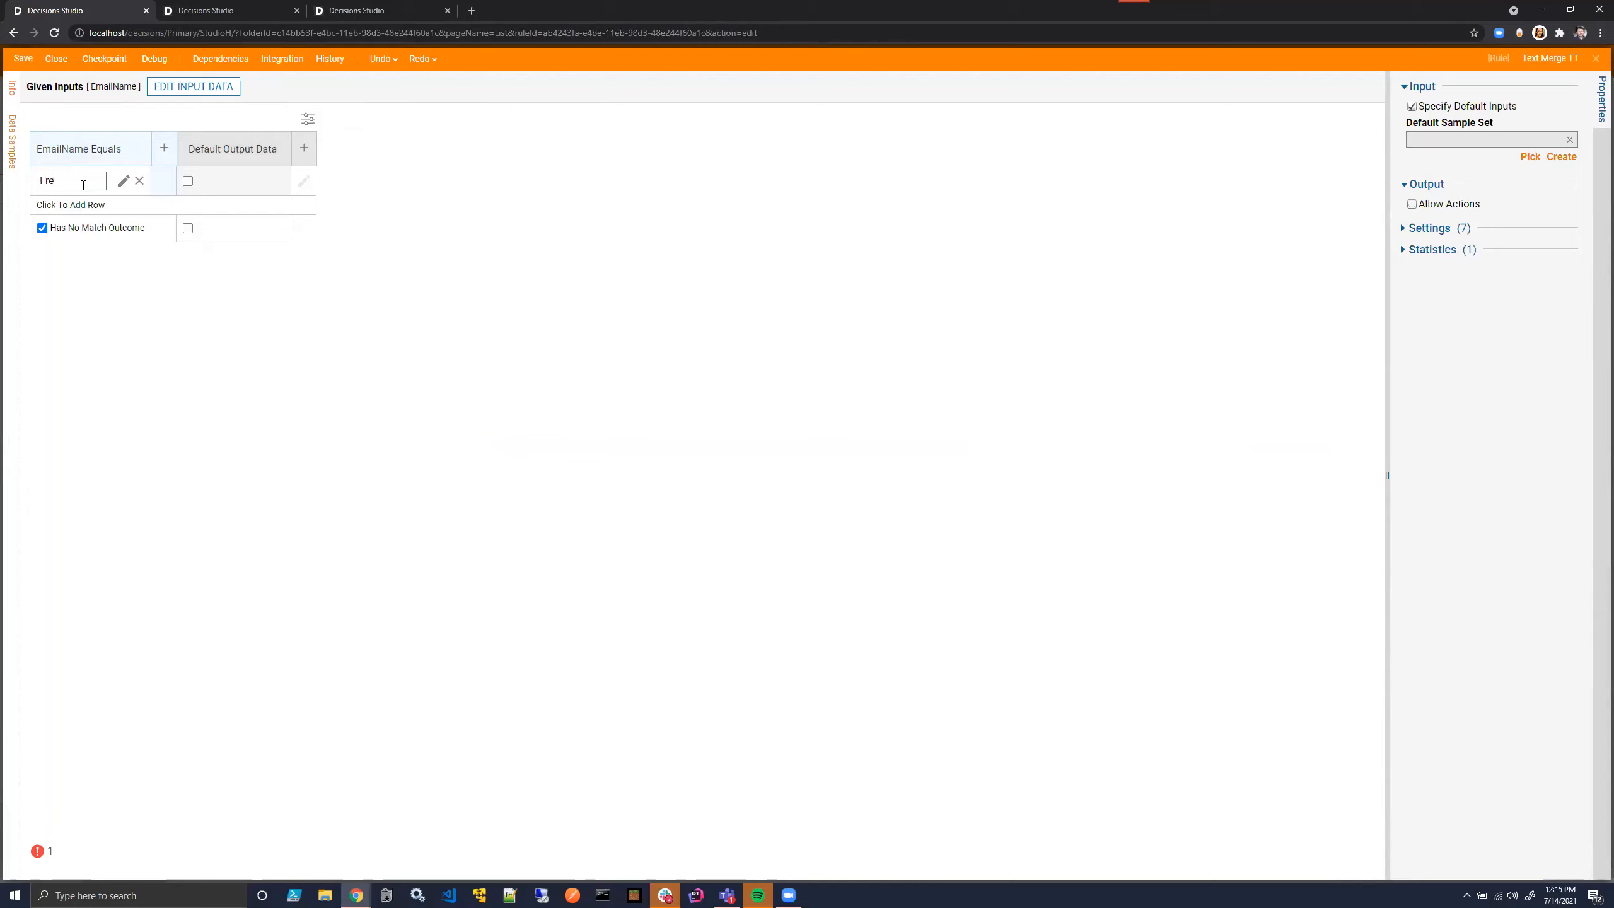
pyautogui.write('French Toast')
pyautogui.click(81, 204)
pyautogui.click(76, 207)
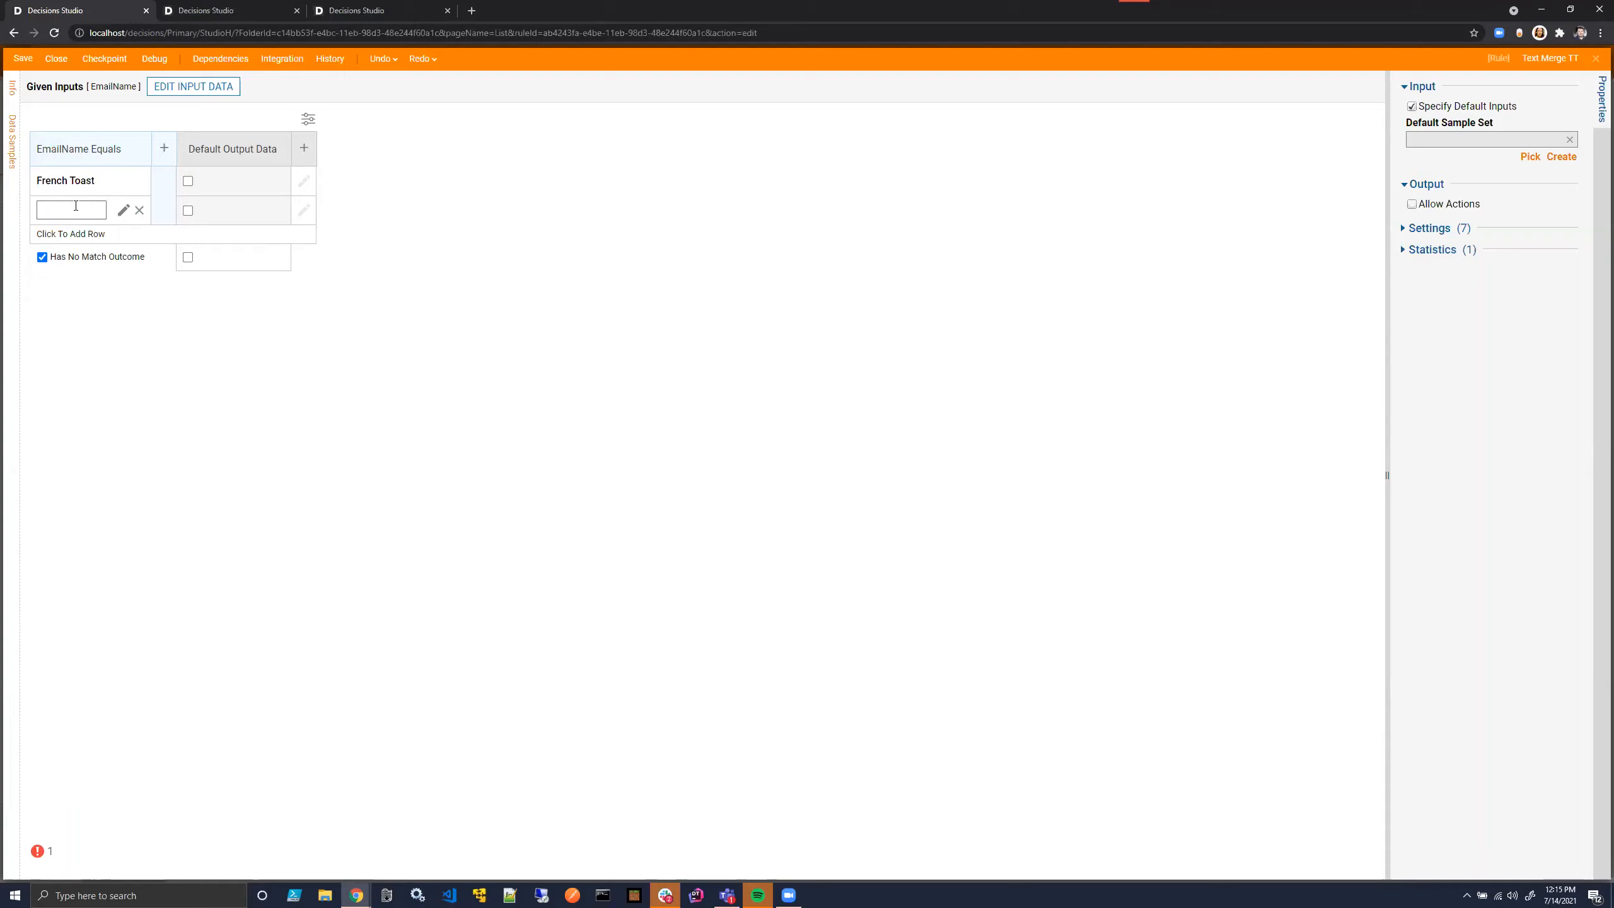
pyautogui.write('Superman')
pyautogui.click(213, 201)
# - Rename the default output column to BodyTextMergeID and change its type to String
pyautogui.click(272, 156)
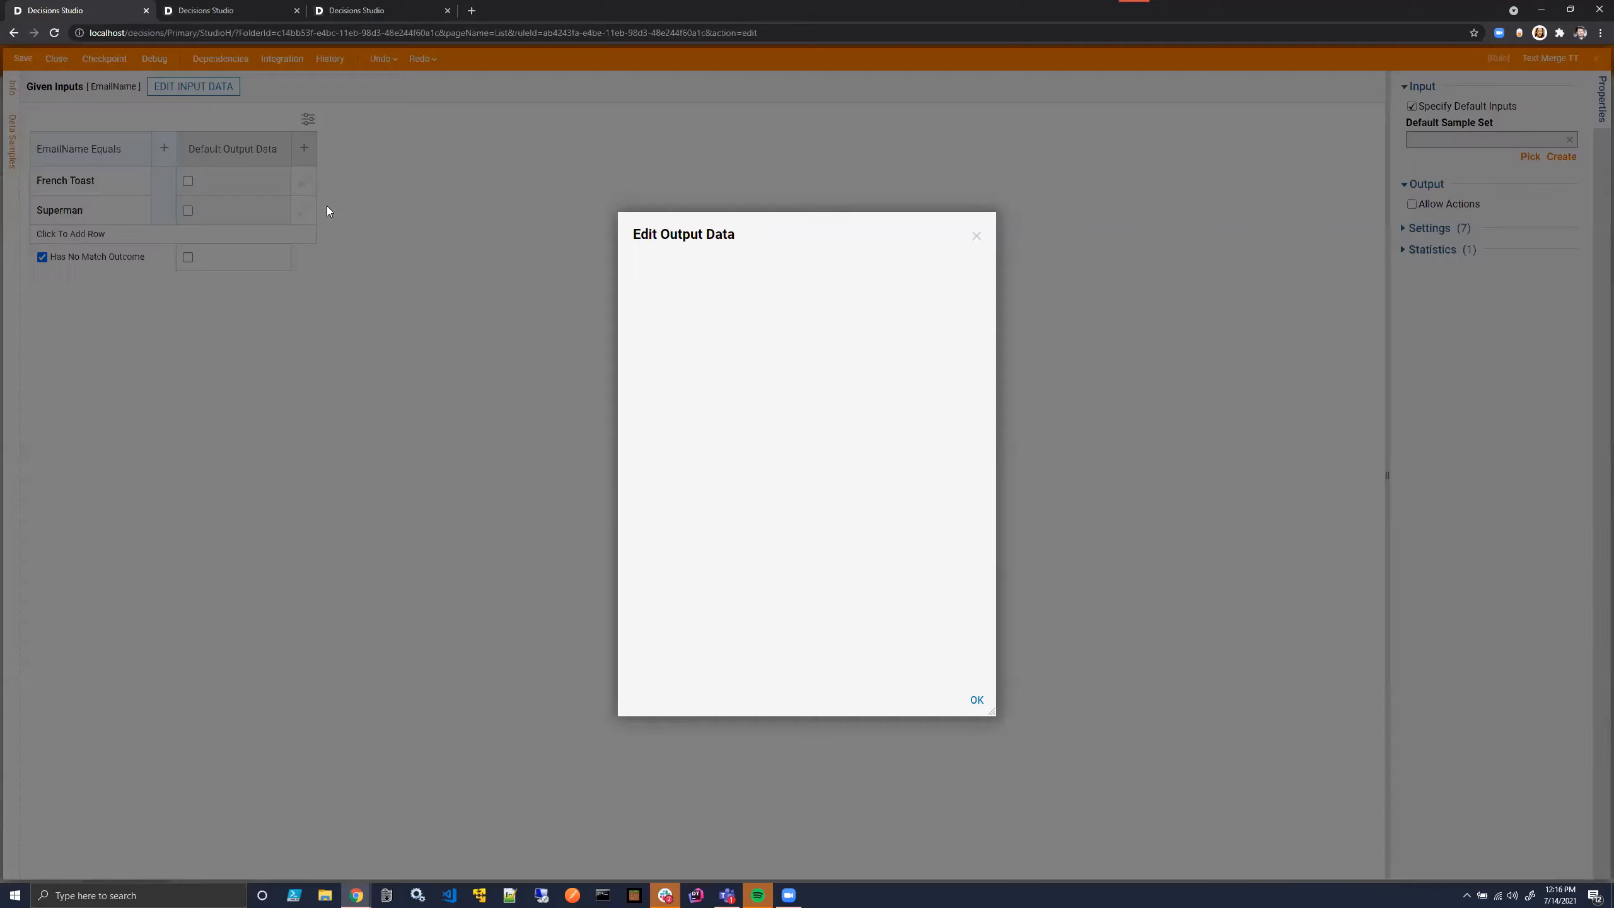
pyautogui.doubleClick(888, 309)
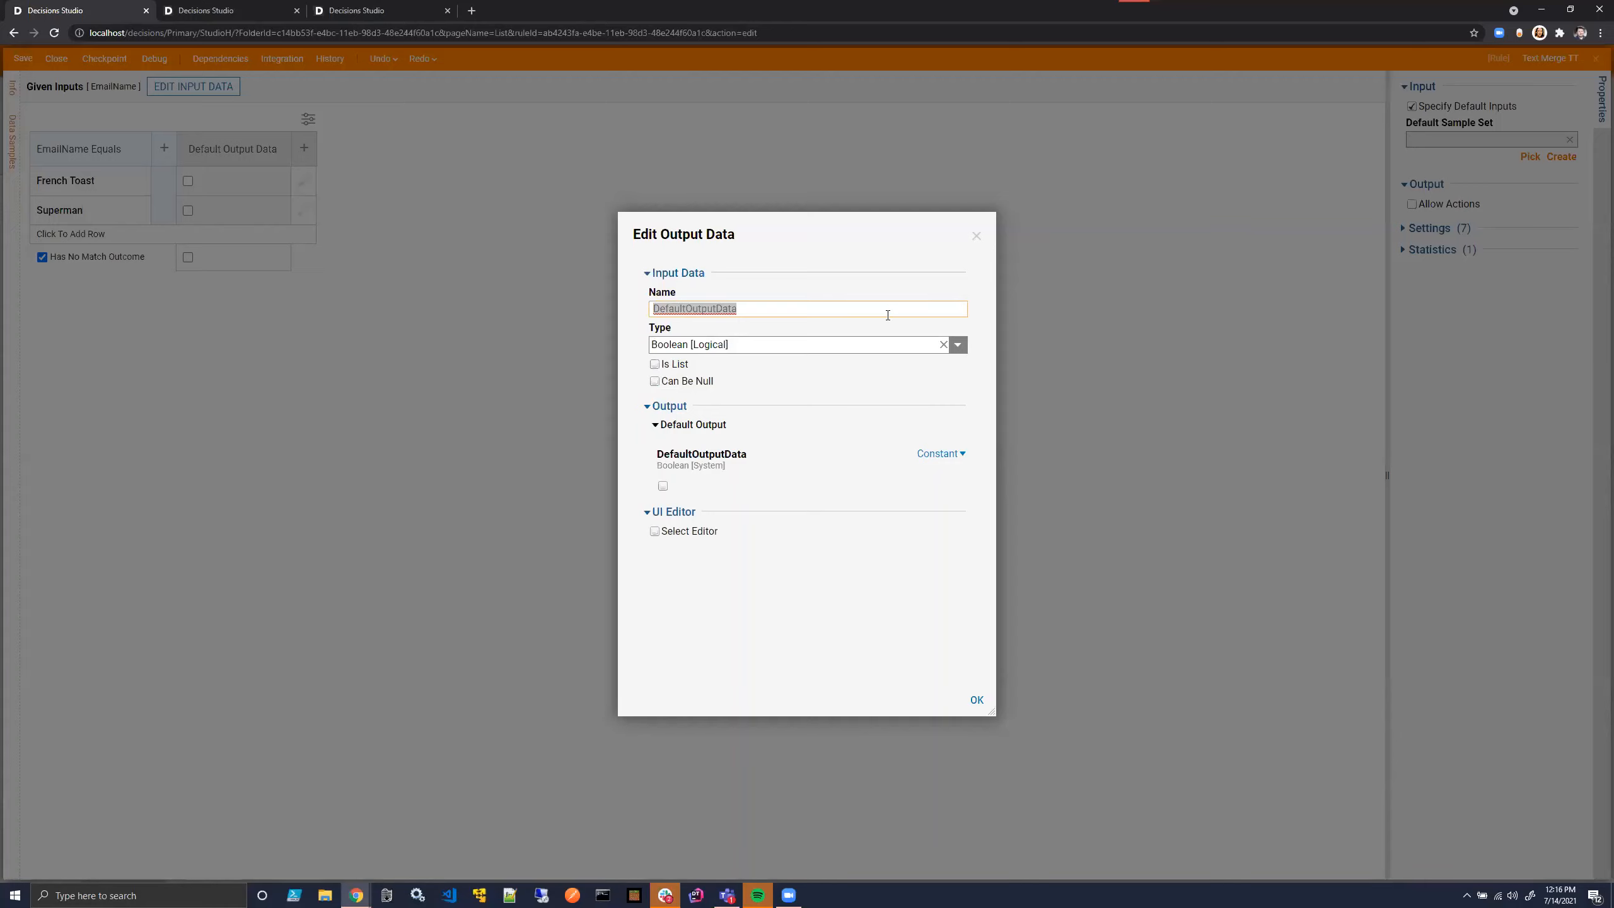
pyautogui.write('BodyTextMergeID')
pyautogui.click(958, 345)
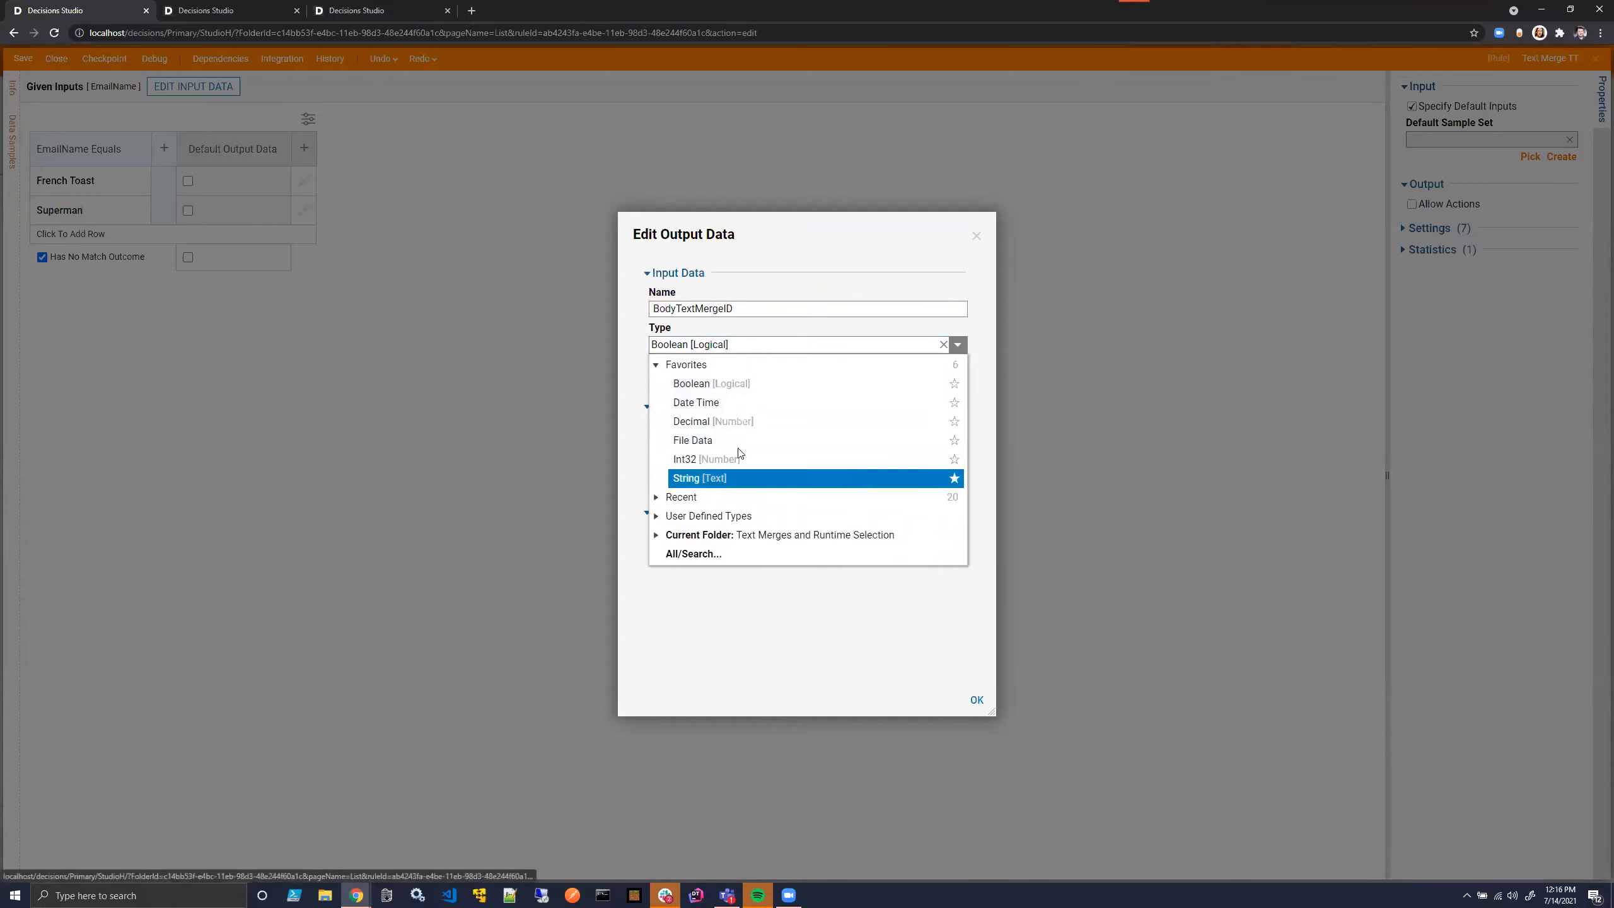
pyautogui.click(731, 478)
pyautogui.click(976, 699)
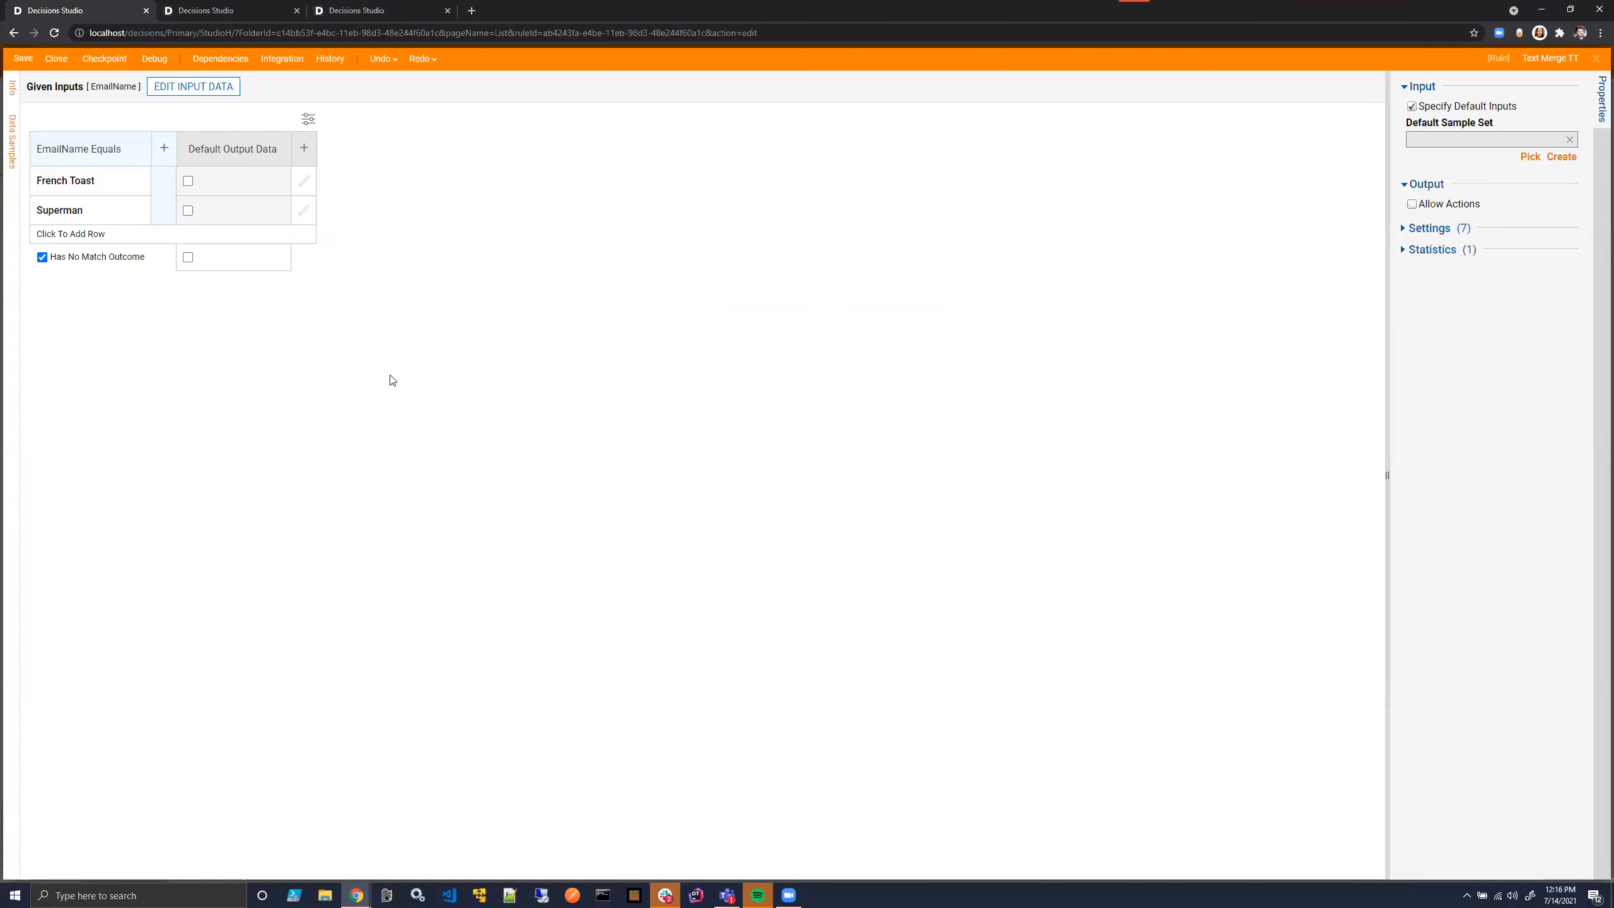
# - Add a second String output column named SubjectTextMergeID to the truth table
pyautogui.click(303, 148)
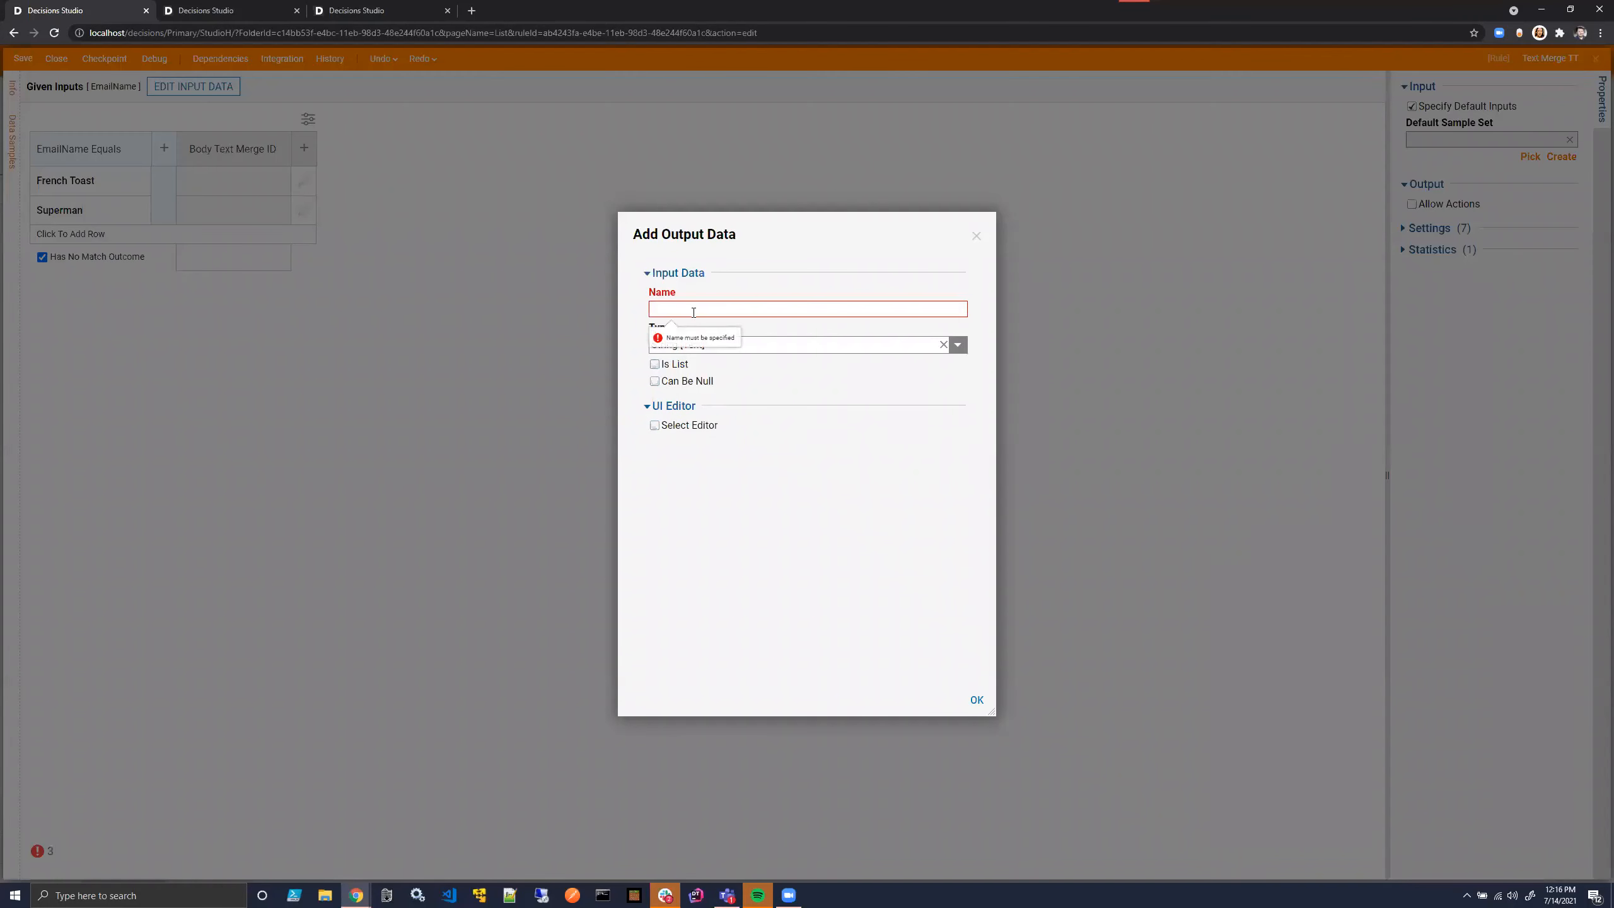
pyautogui.write('SubjectTextMergeID')
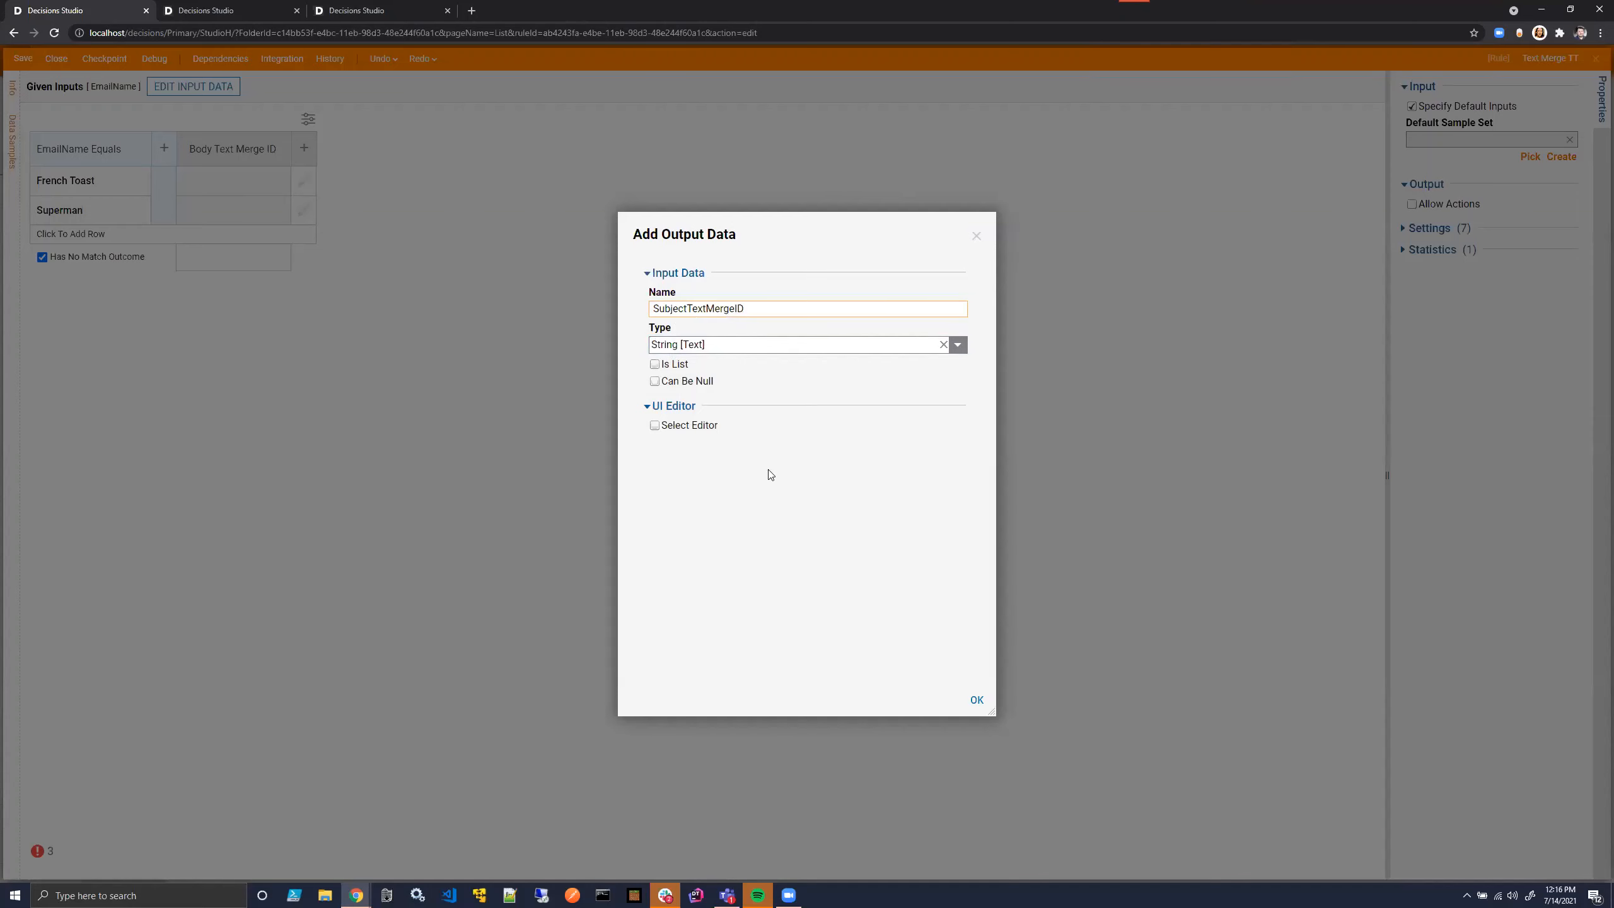
pyautogui.click(978, 700)
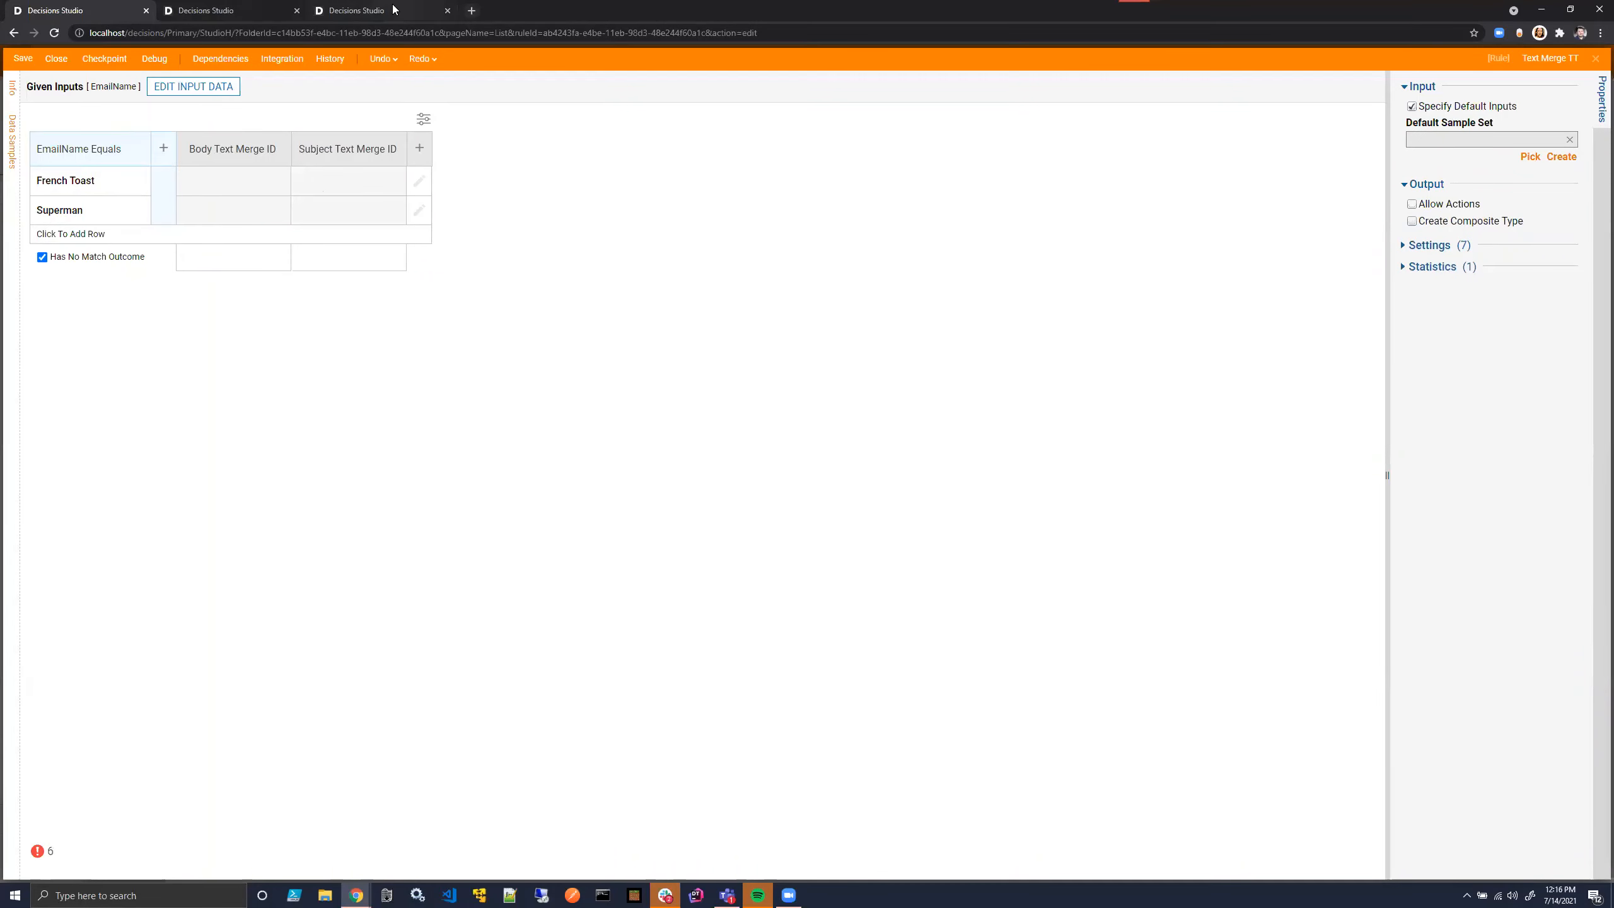
# - Copy the Text Merge ID of Body Text Merge 1 from the project folder and return to the truth table
pyautogui.click(356, 10)
pyautogui.rightClick(288, 336)
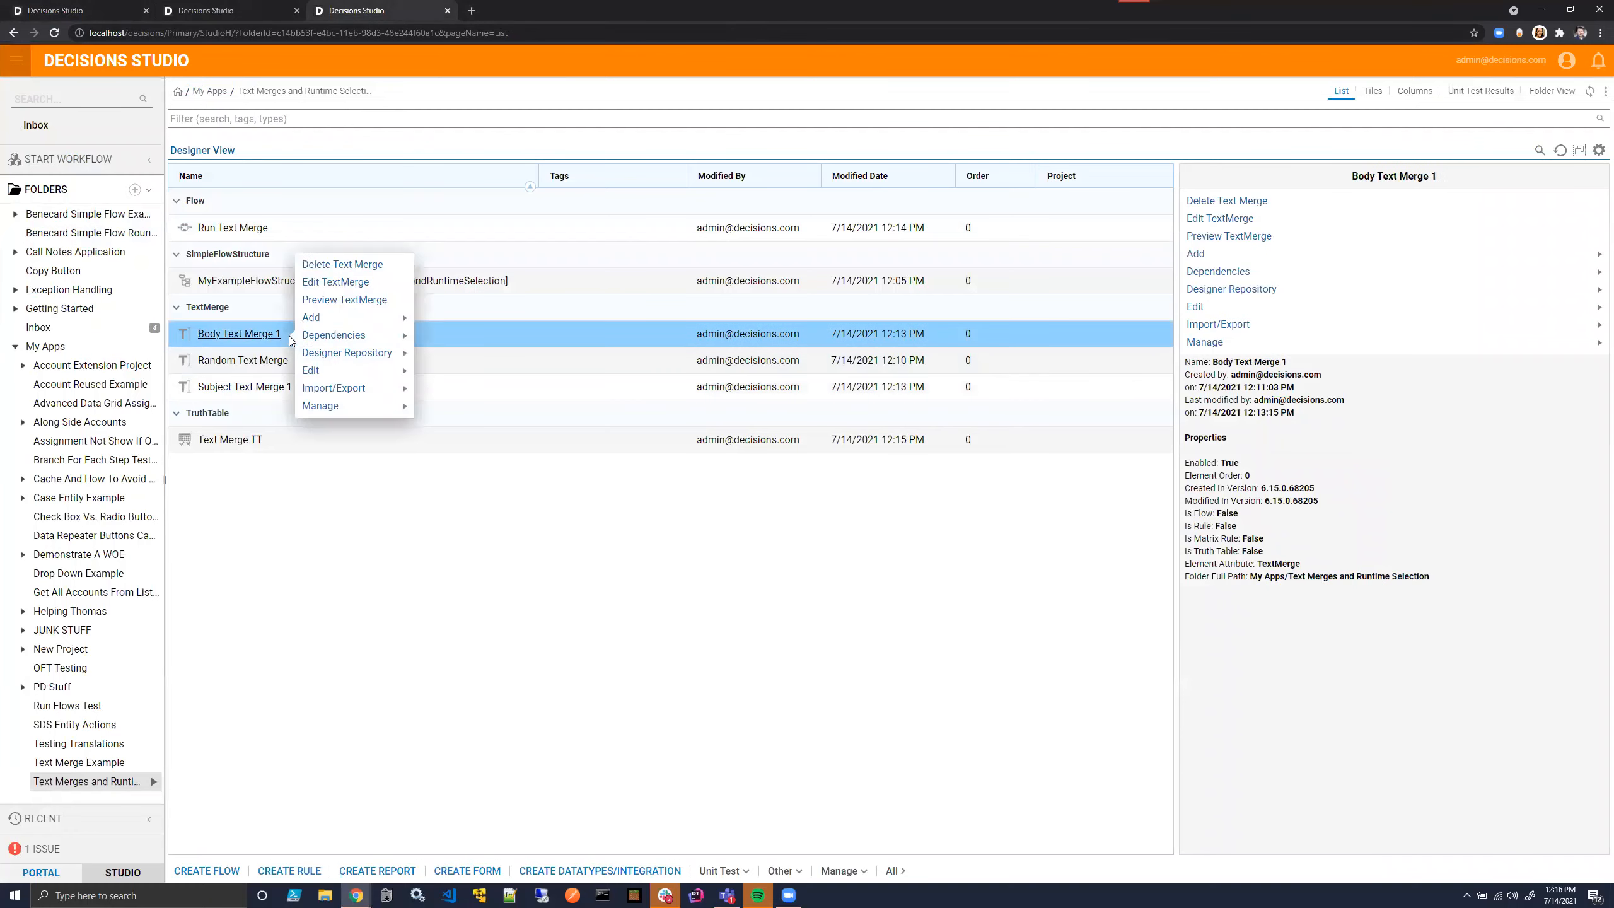
pyautogui.moveTo(343, 405)
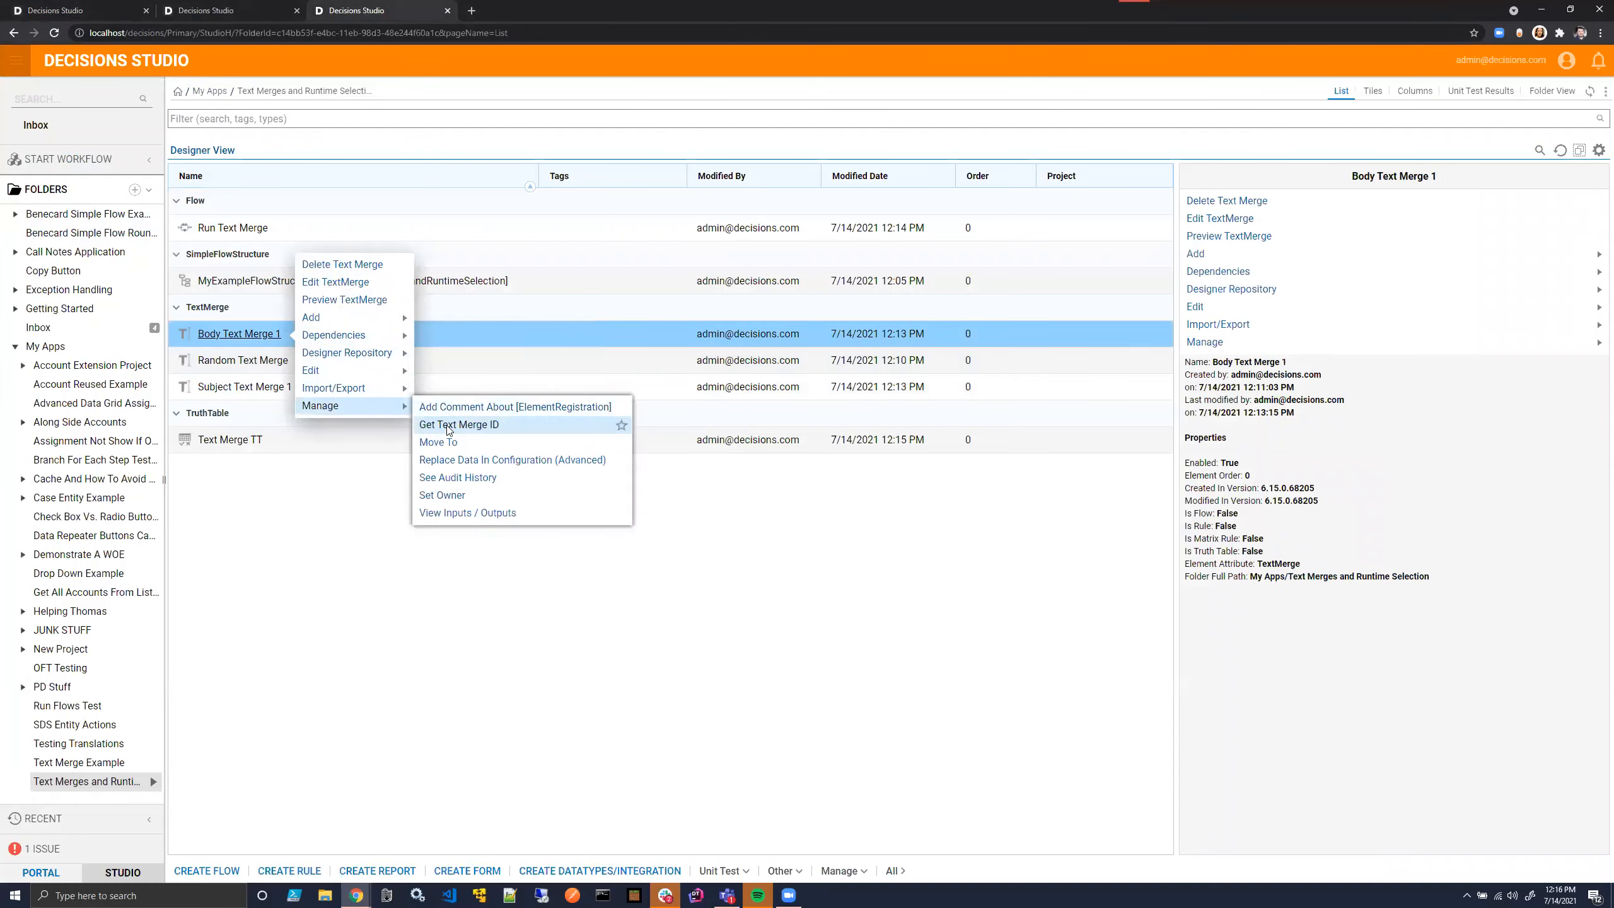
pyautogui.click(459, 424)
pyautogui.click(728, 508)
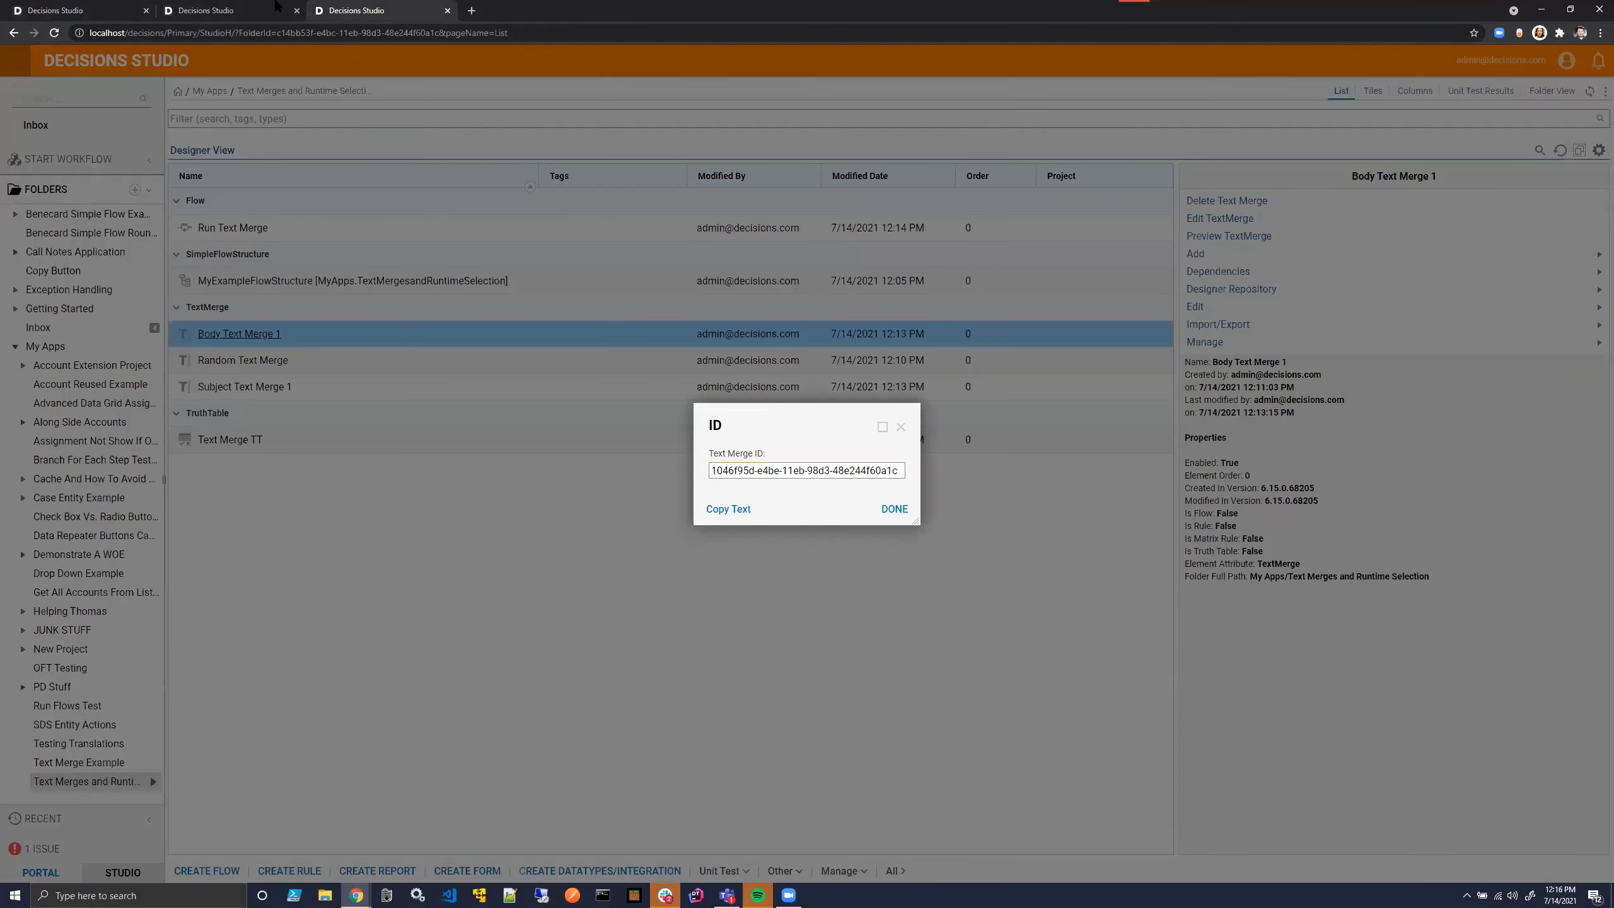
pyautogui.click(263, 10)
pyautogui.click(86, 6)
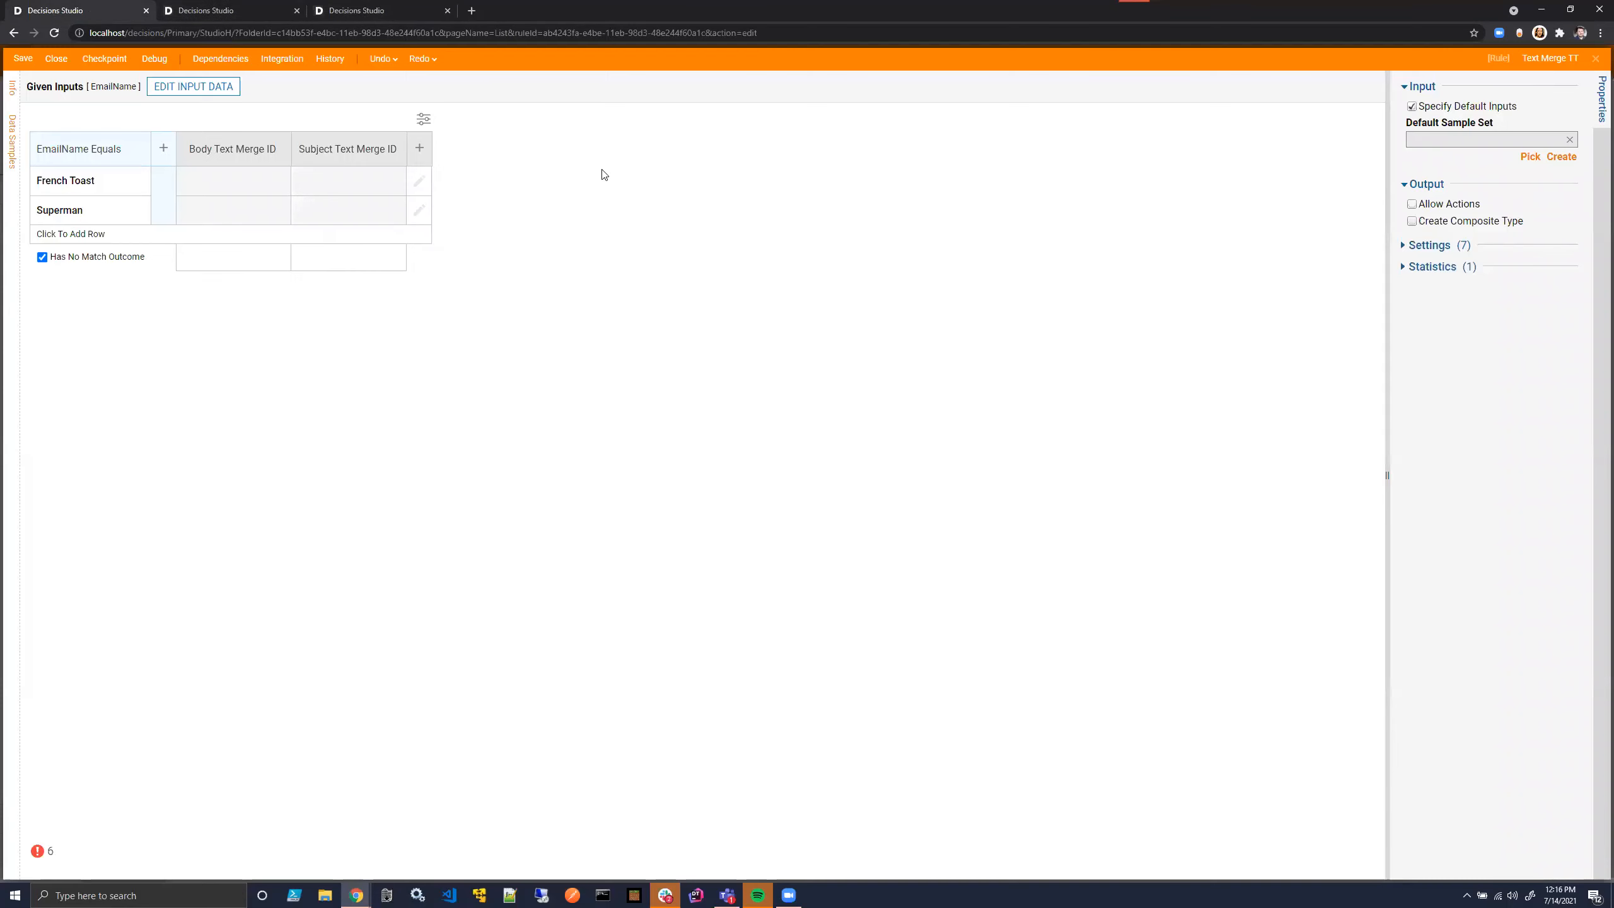
# - Paste the copied Body Text Merge 1 ID as the Body Text Merge ID of the French Toast row
pyautogui.click(227, 185)
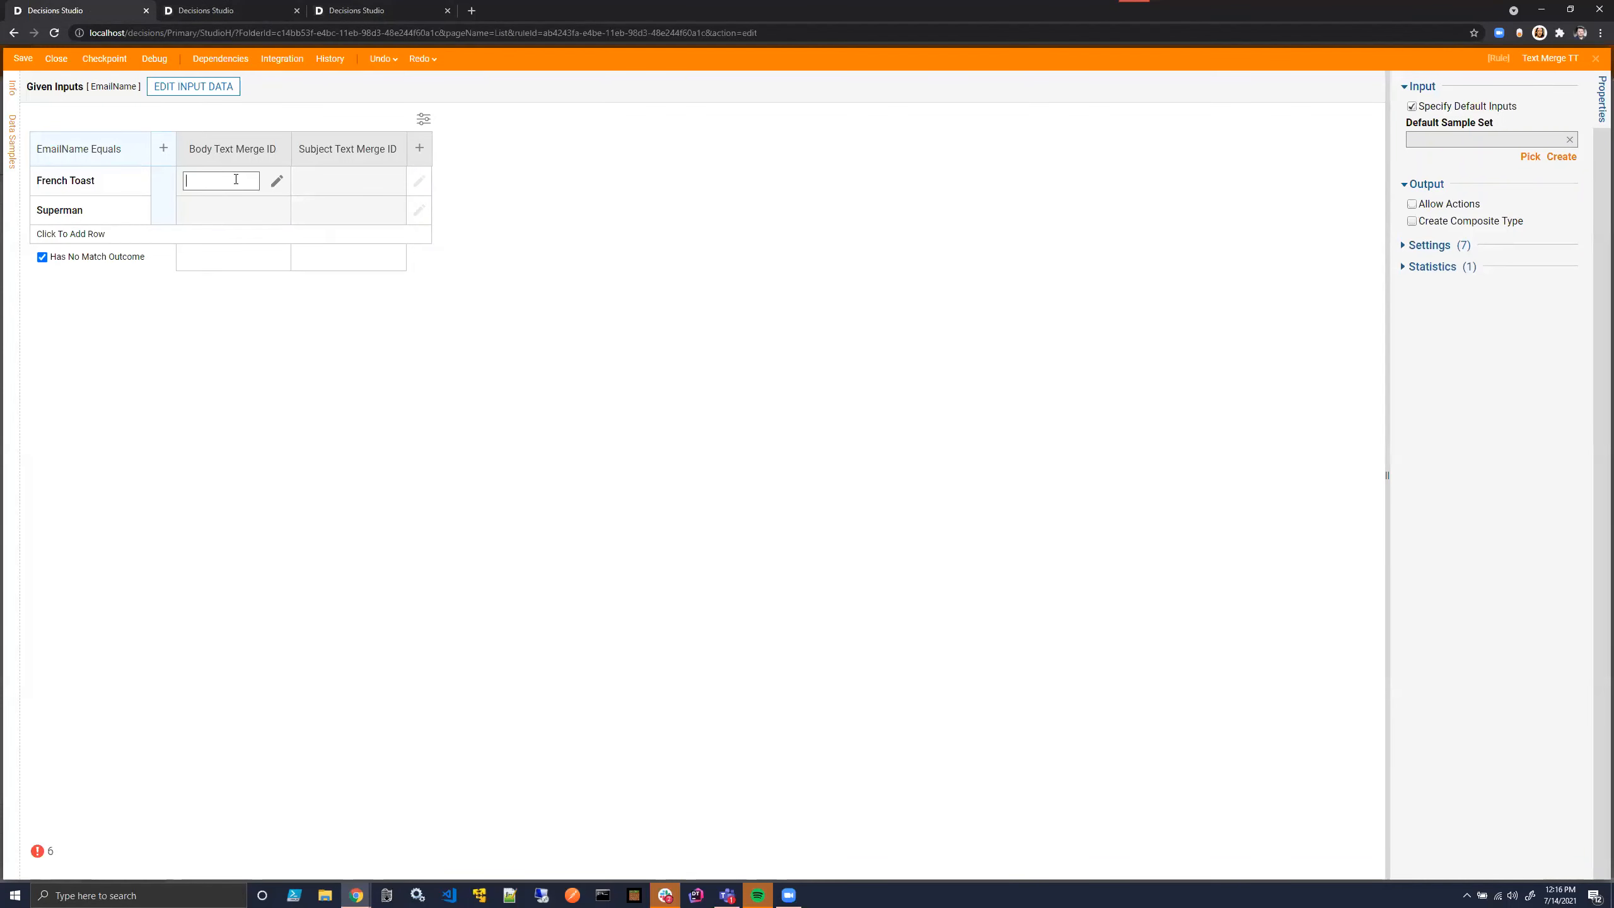
pyautogui.hotkey('ctrl', 'v')
pyautogui.click(577, 353)
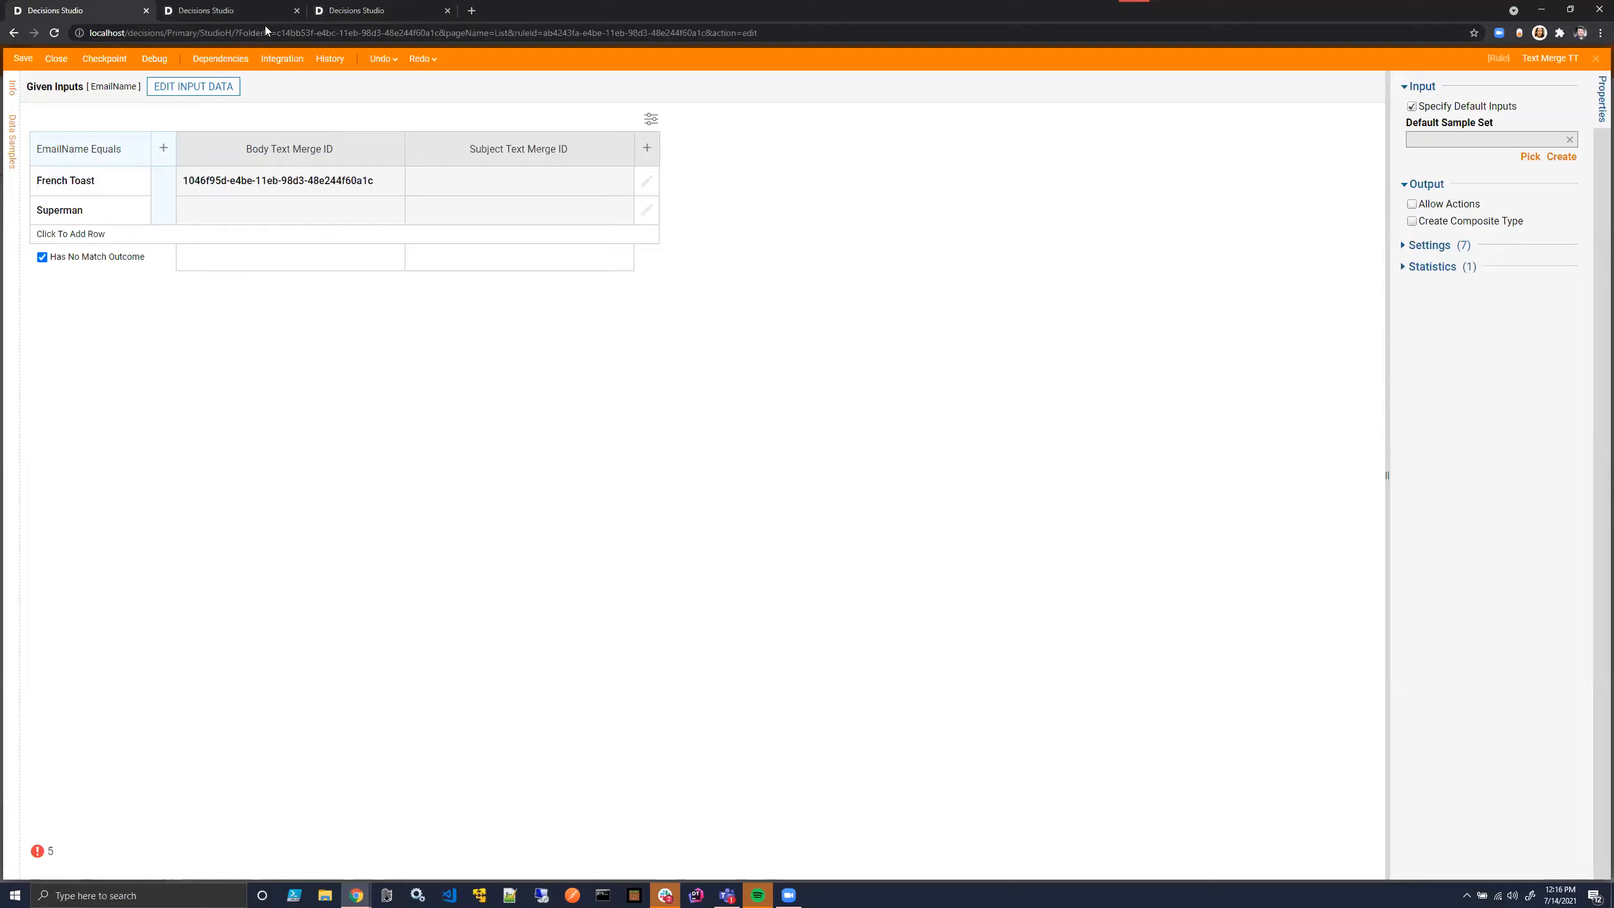
# - Copy the Text Merge ID of Subject Text Merge 1 from the project folder and return to the truth table
pyautogui.click(356, 10)
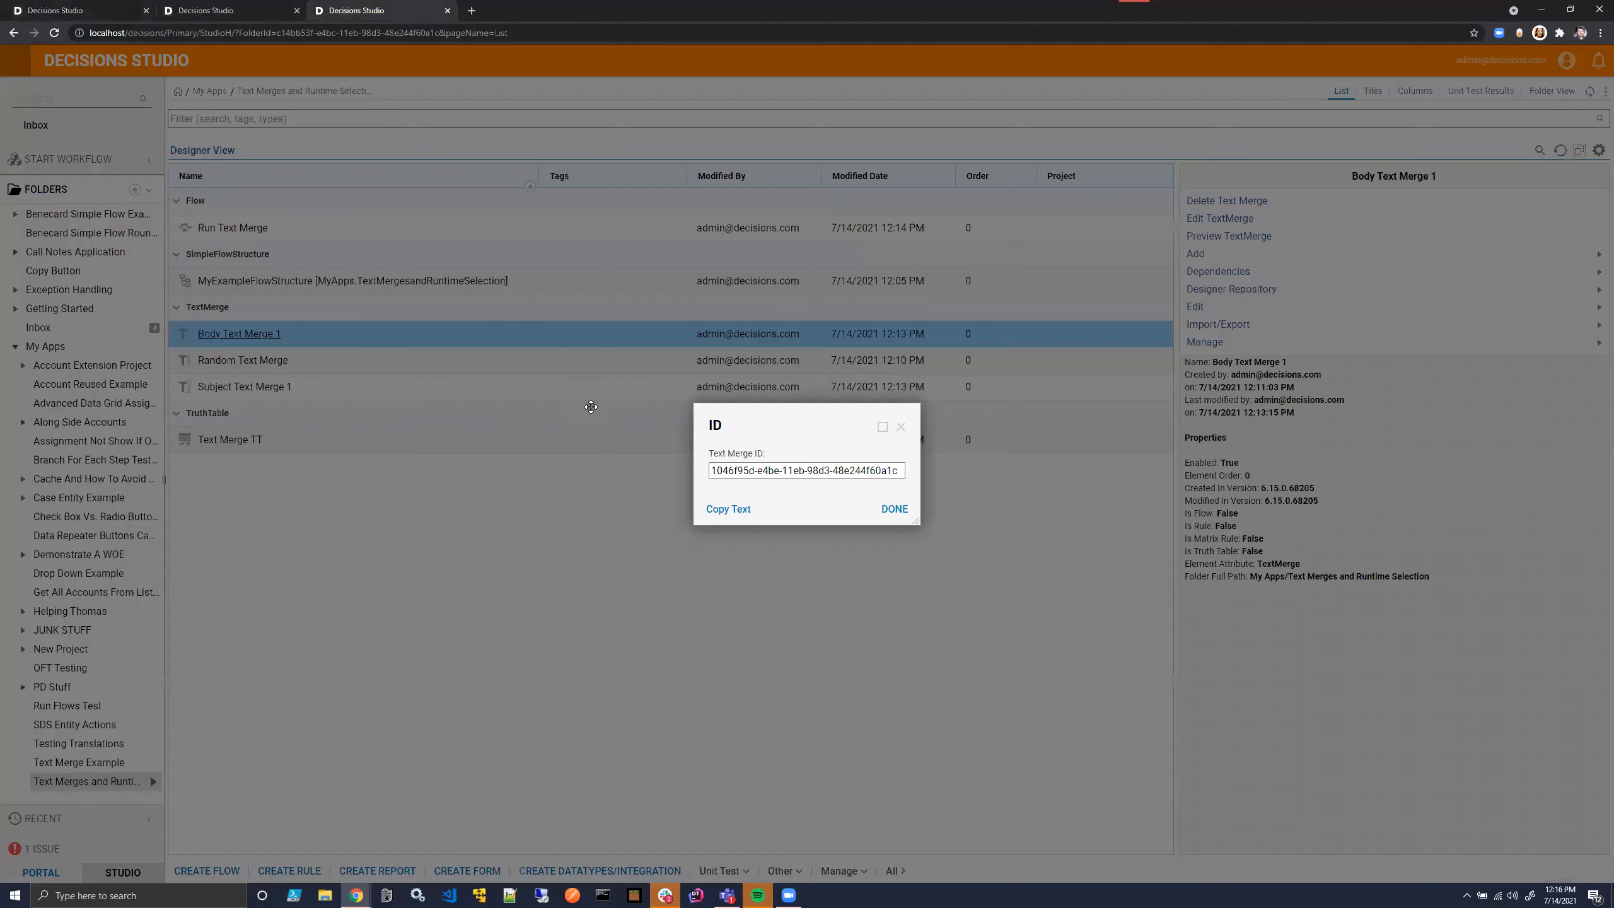
pyautogui.rightClick(332, 385)
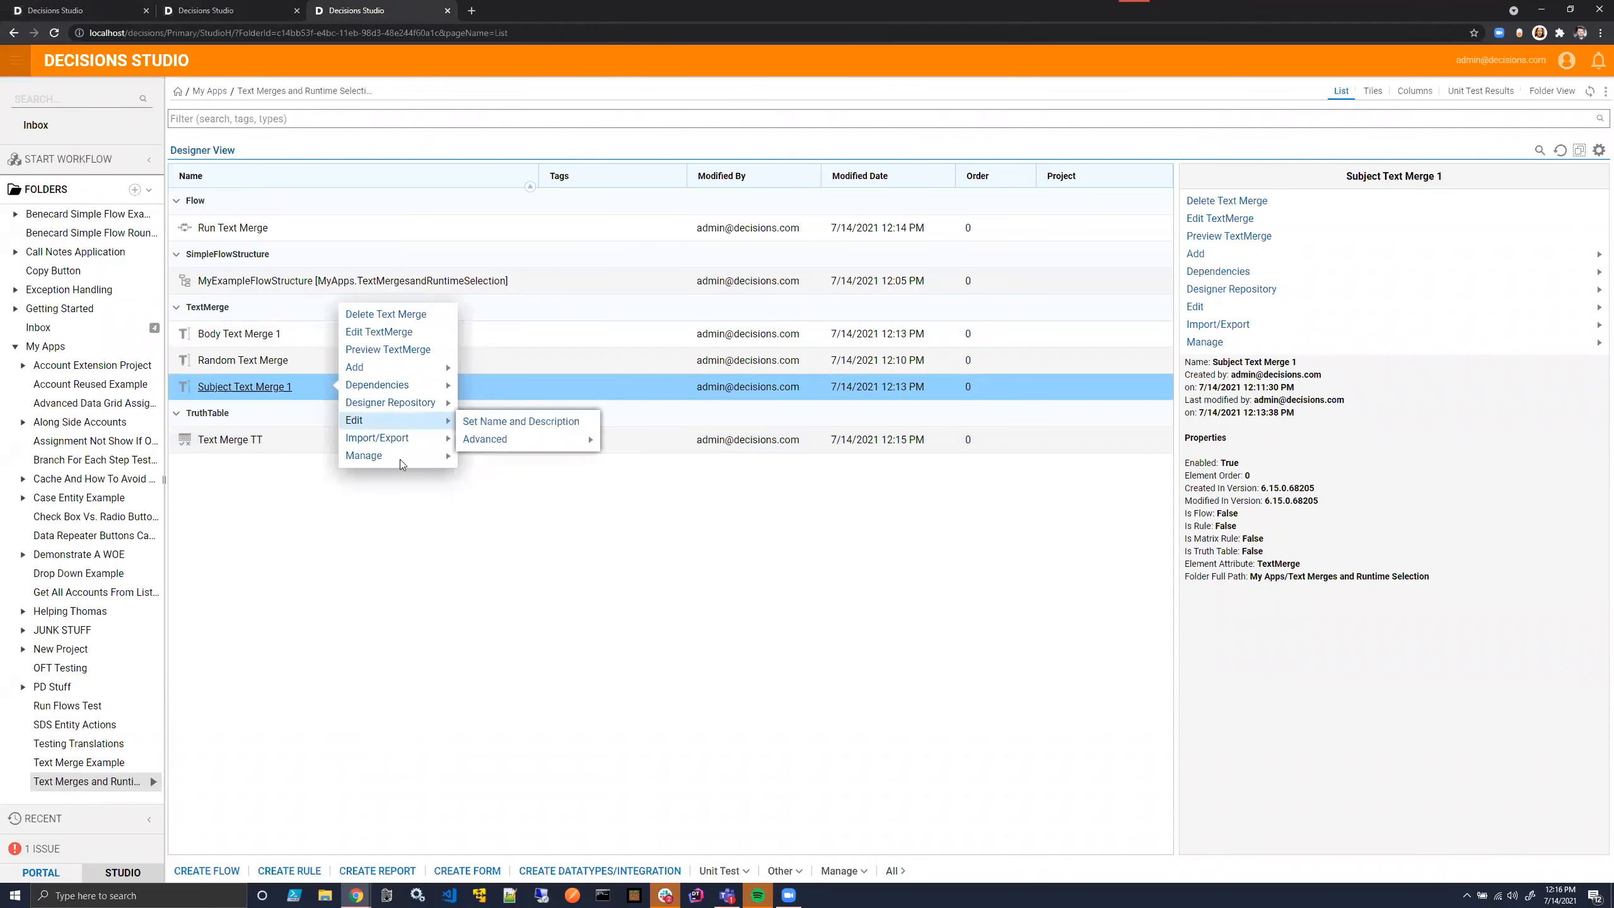
pyautogui.moveTo(399, 459)
pyautogui.click(559, 475)
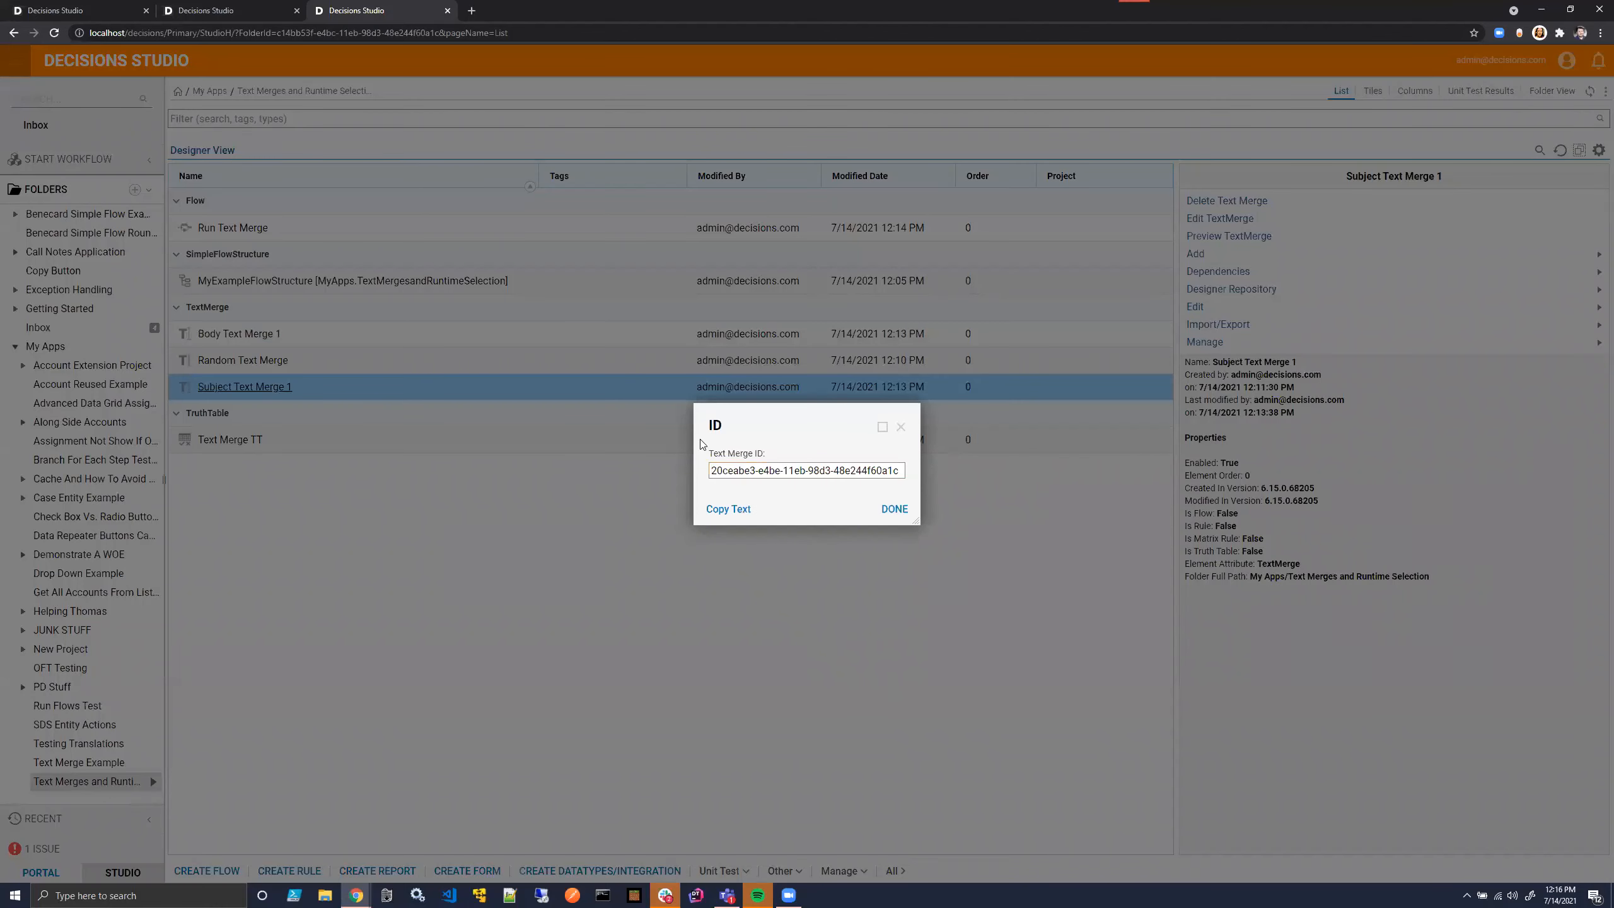
pyautogui.click(247, 10)
pyautogui.click(111, 11)
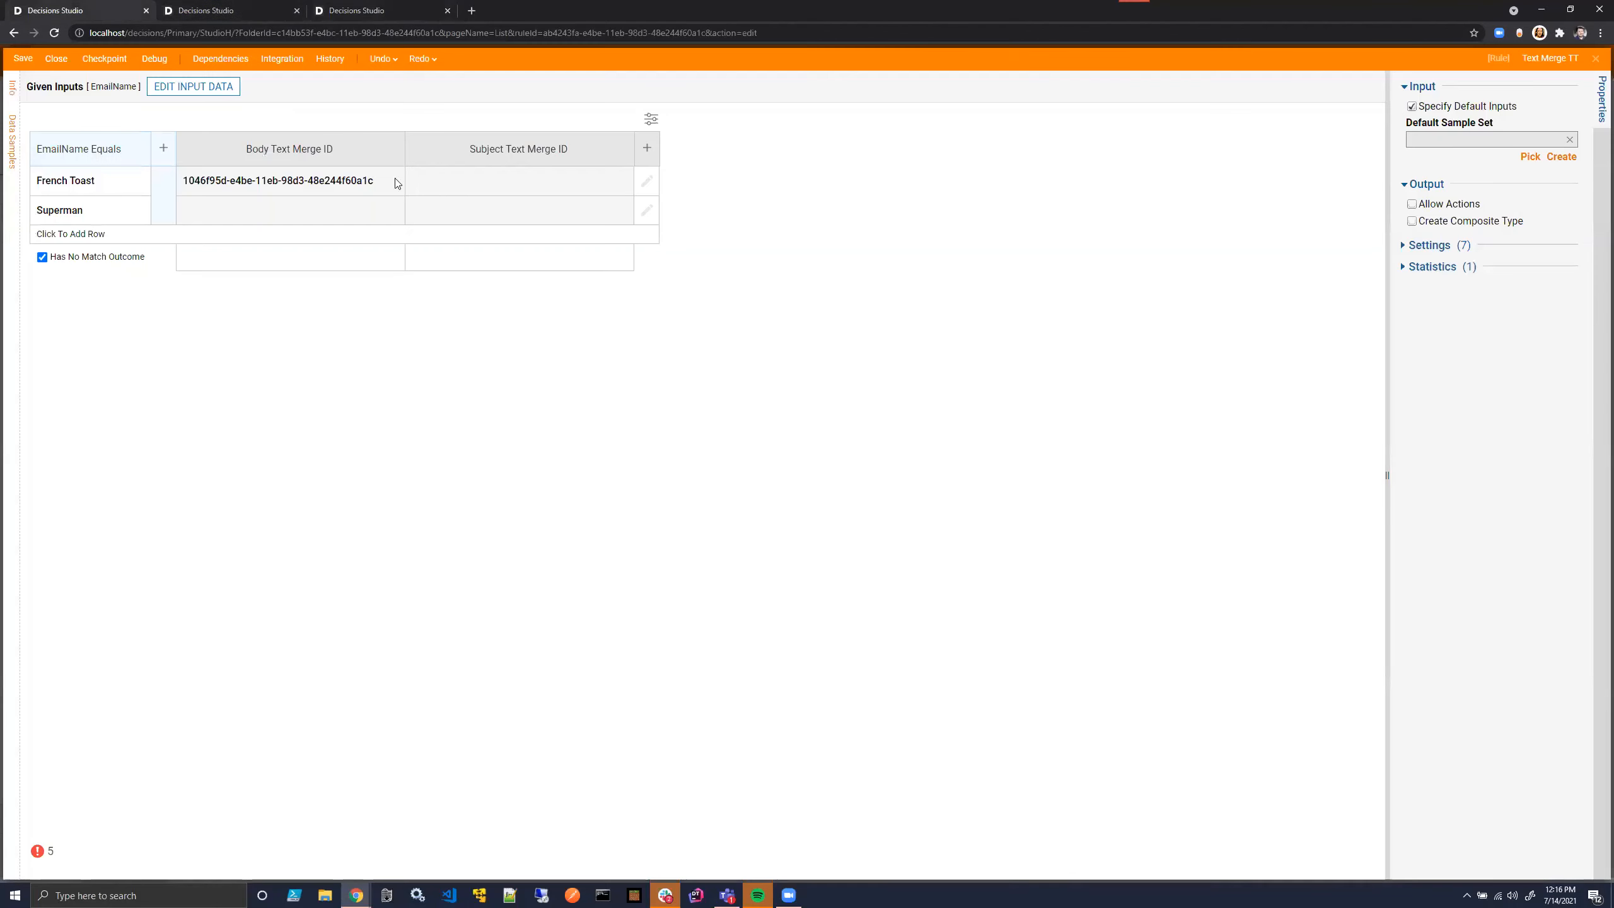
# - Paste the copied ID as the Subject Text Merge ID of the French Toast row and close the surplus browser tab
pyautogui.click(429, 181)
pyautogui.write('20ceabe3-e4be-11eb-98d3-48e244f60a1c')
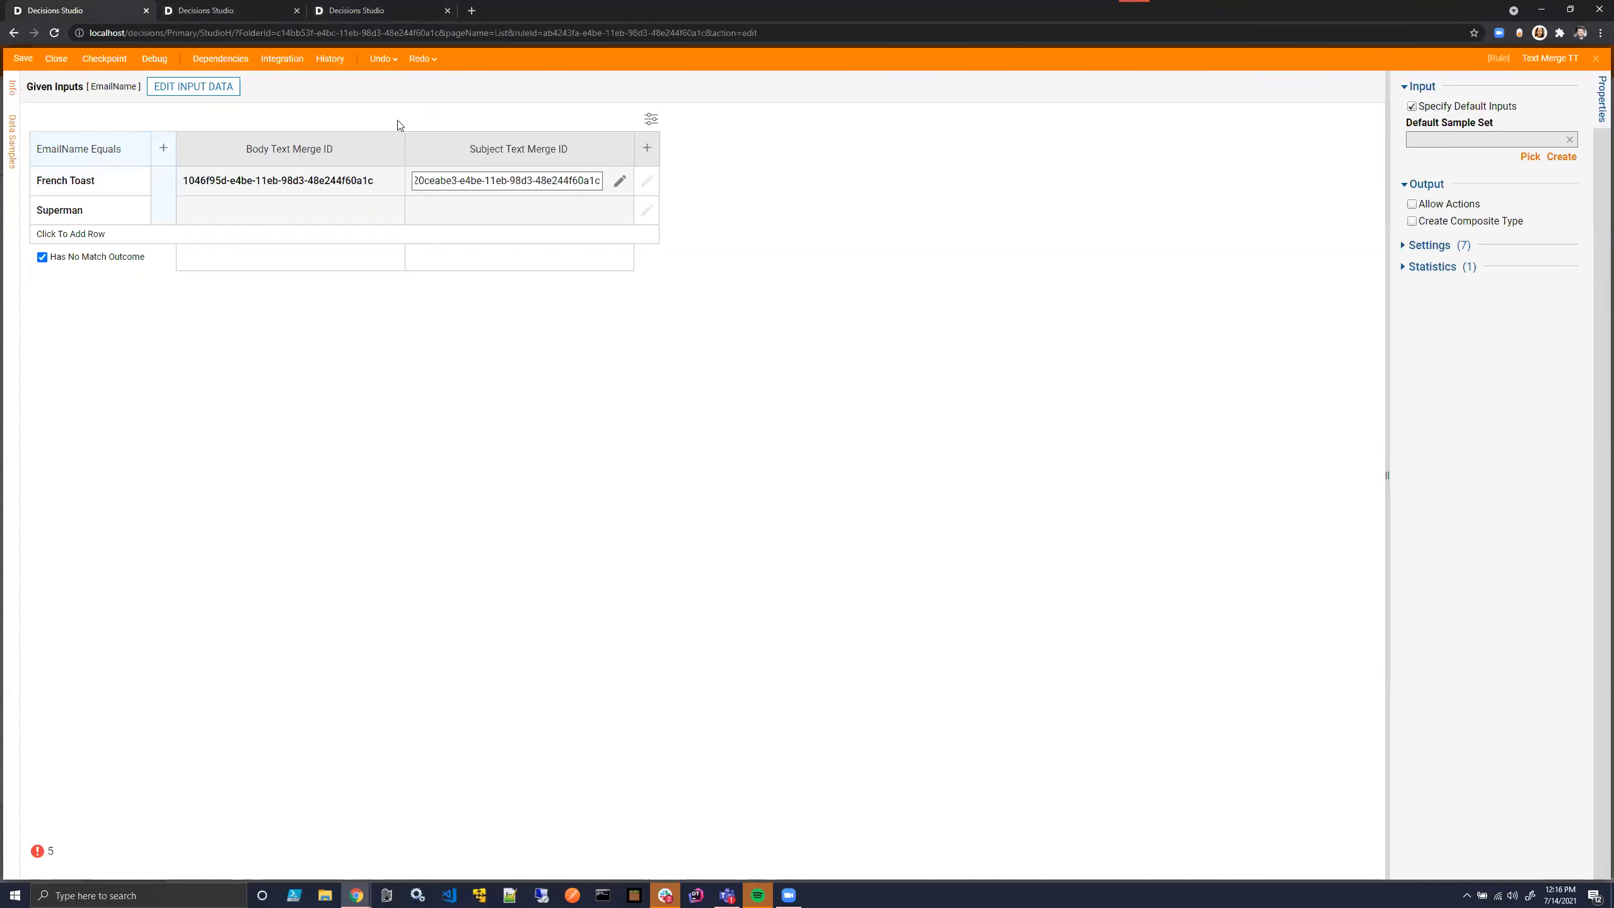
pyautogui.click(297, 11)
pyautogui.click(682, 326)
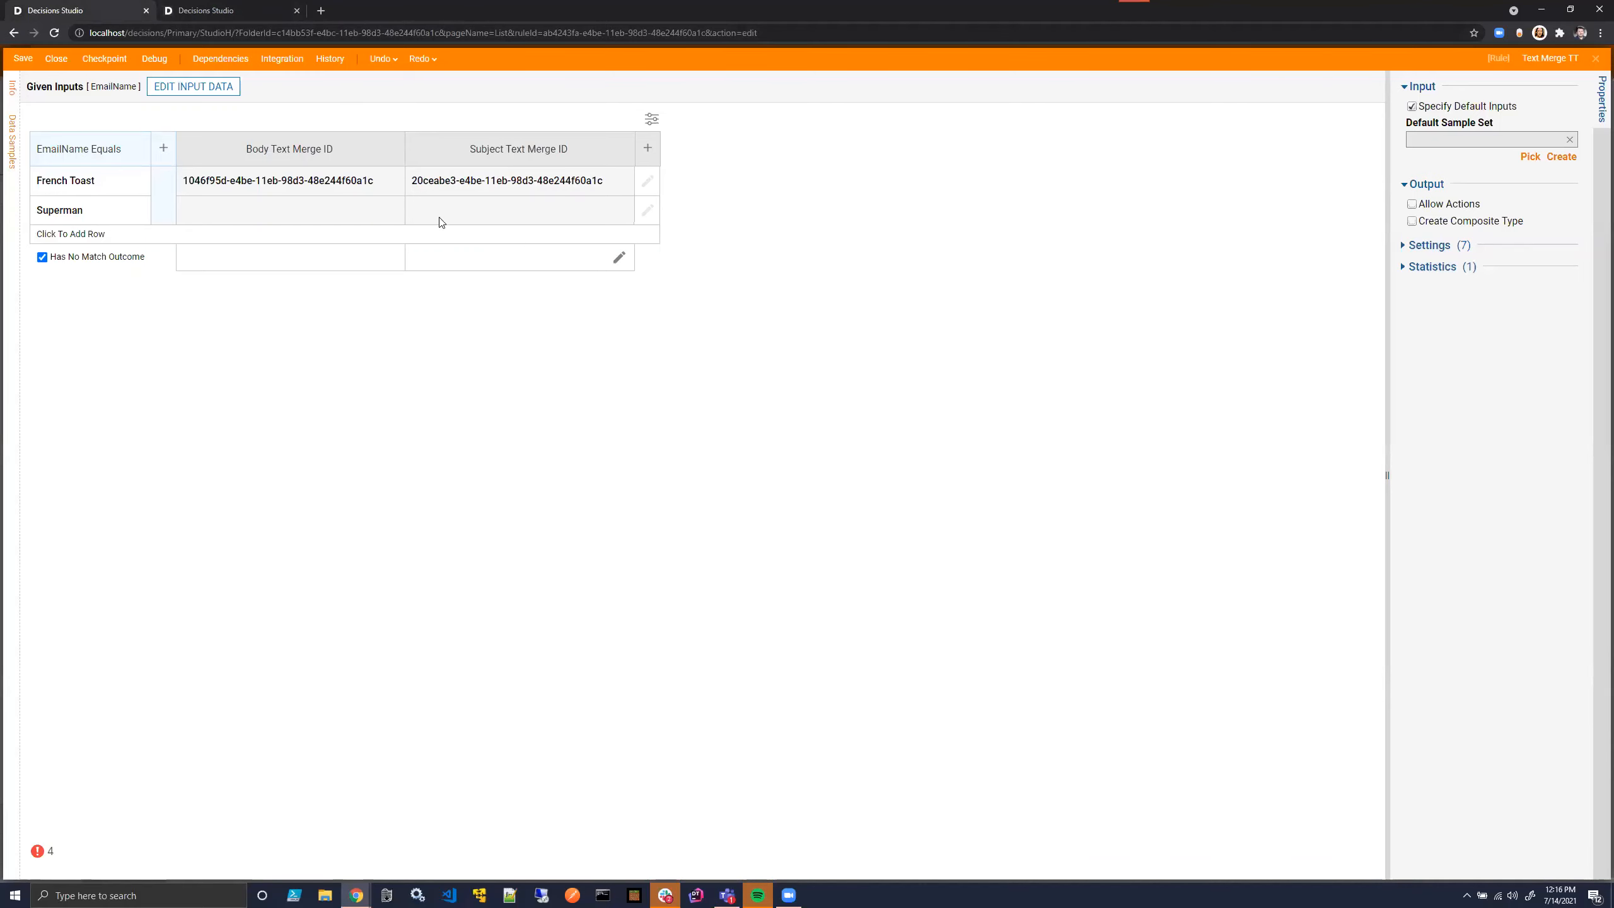
# - Create a new plain text merge named Body Text Merge 2 in the project folder
pyautogui.click(190, 10)
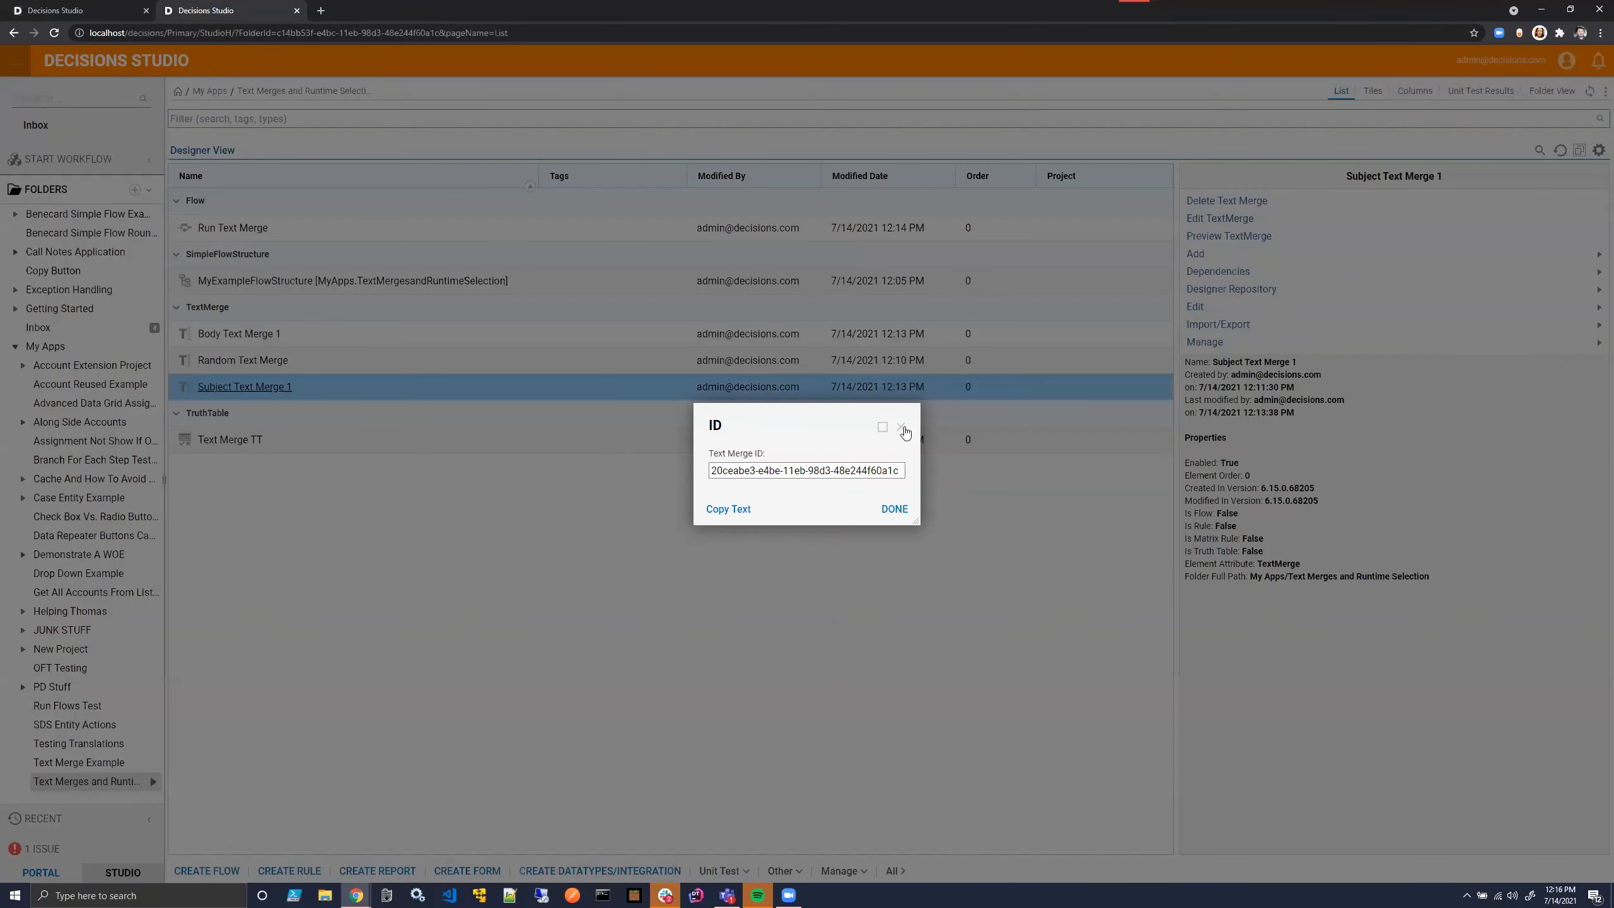
pyautogui.click(904, 430)
pyautogui.click(786, 869)
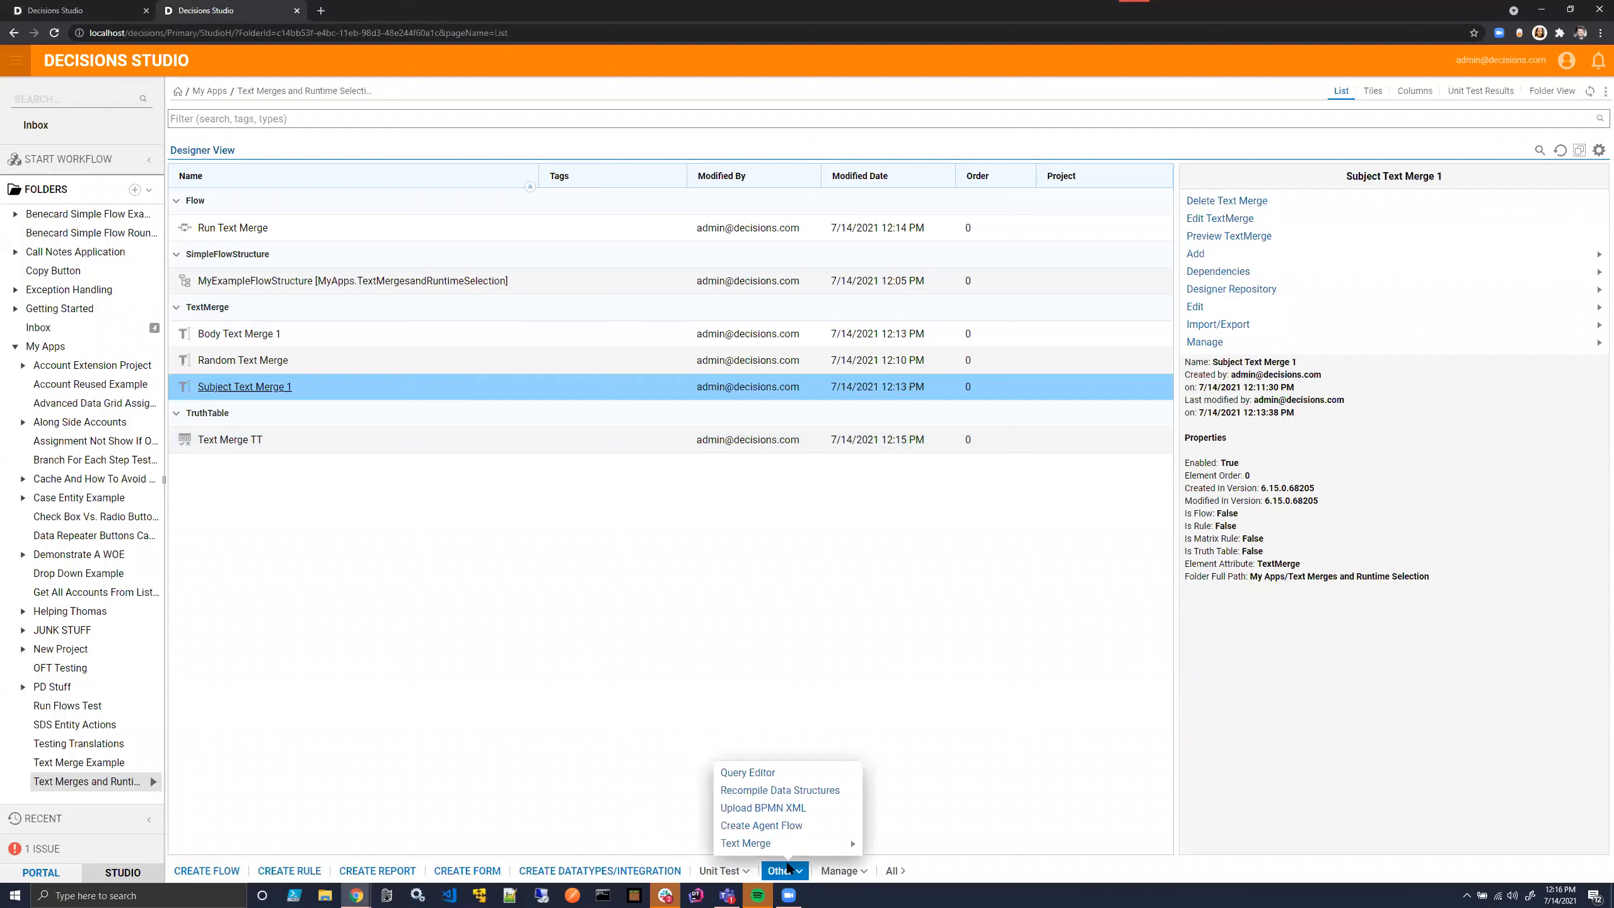
pyautogui.moveTo(815, 843)
pyautogui.click(893, 847)
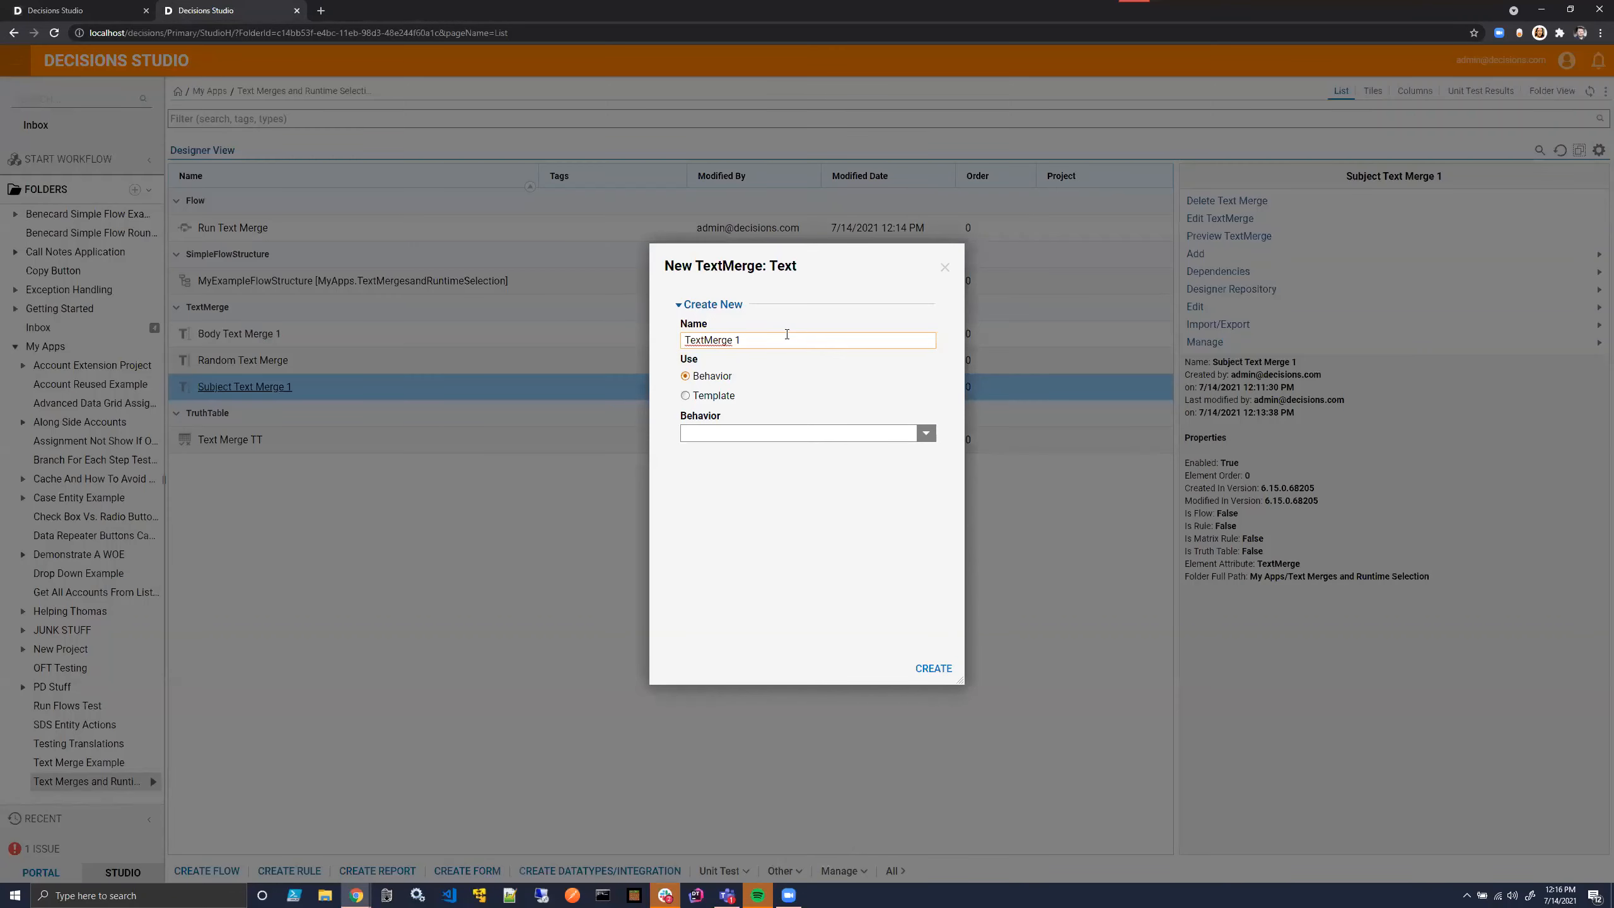
pyautogui.tripleClick(786, 340)
pyautogui.write('B')
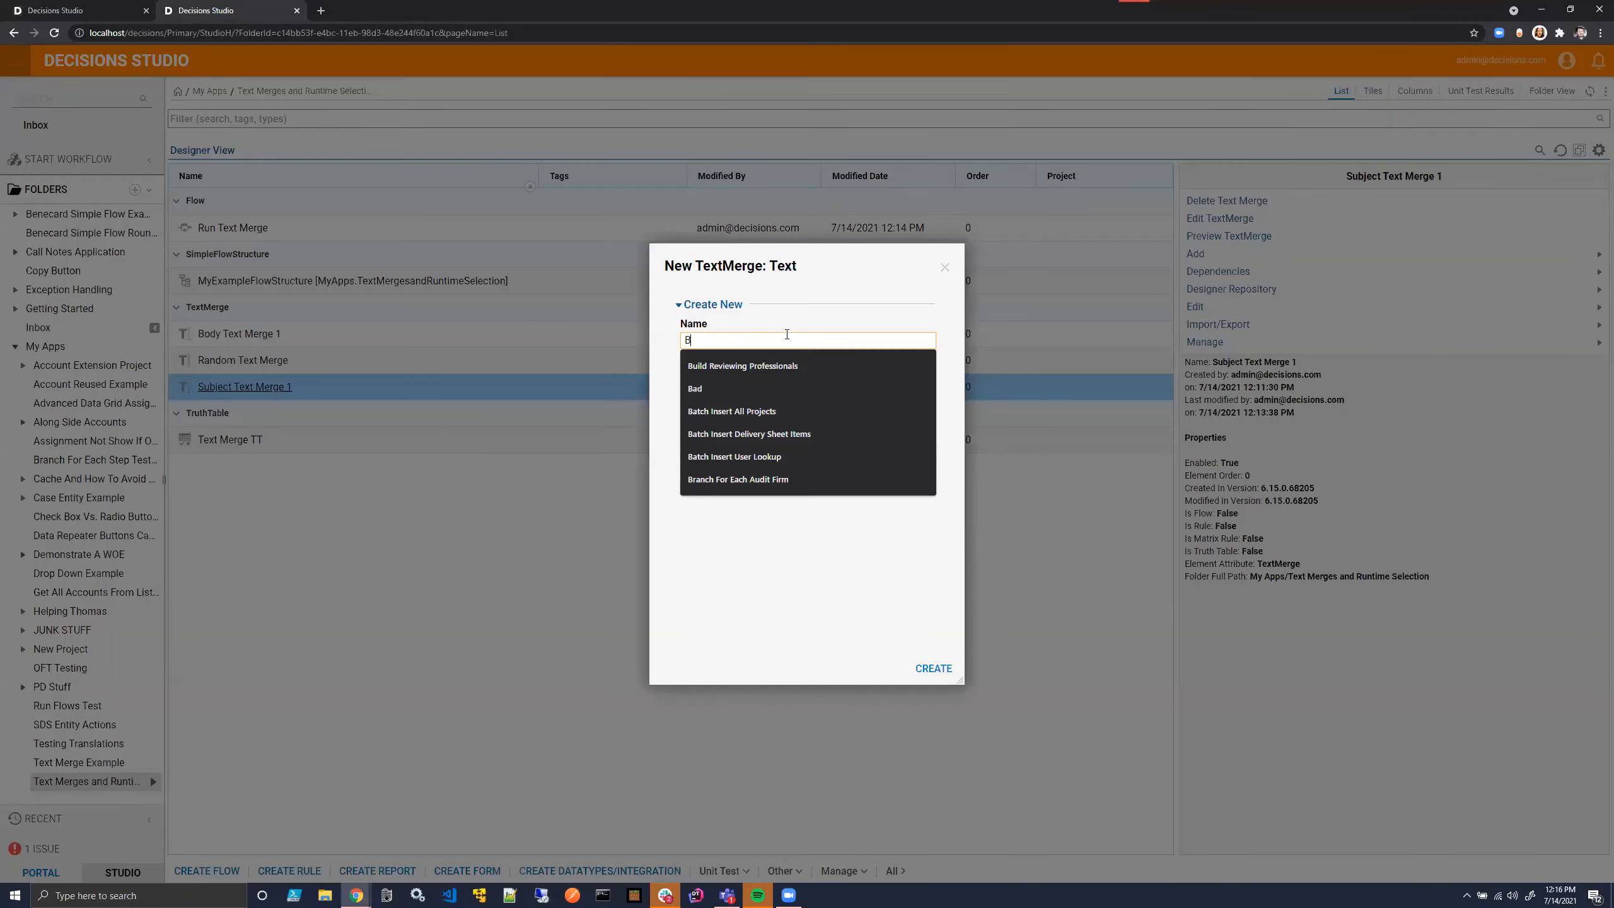
pyautogui.write('ody T')
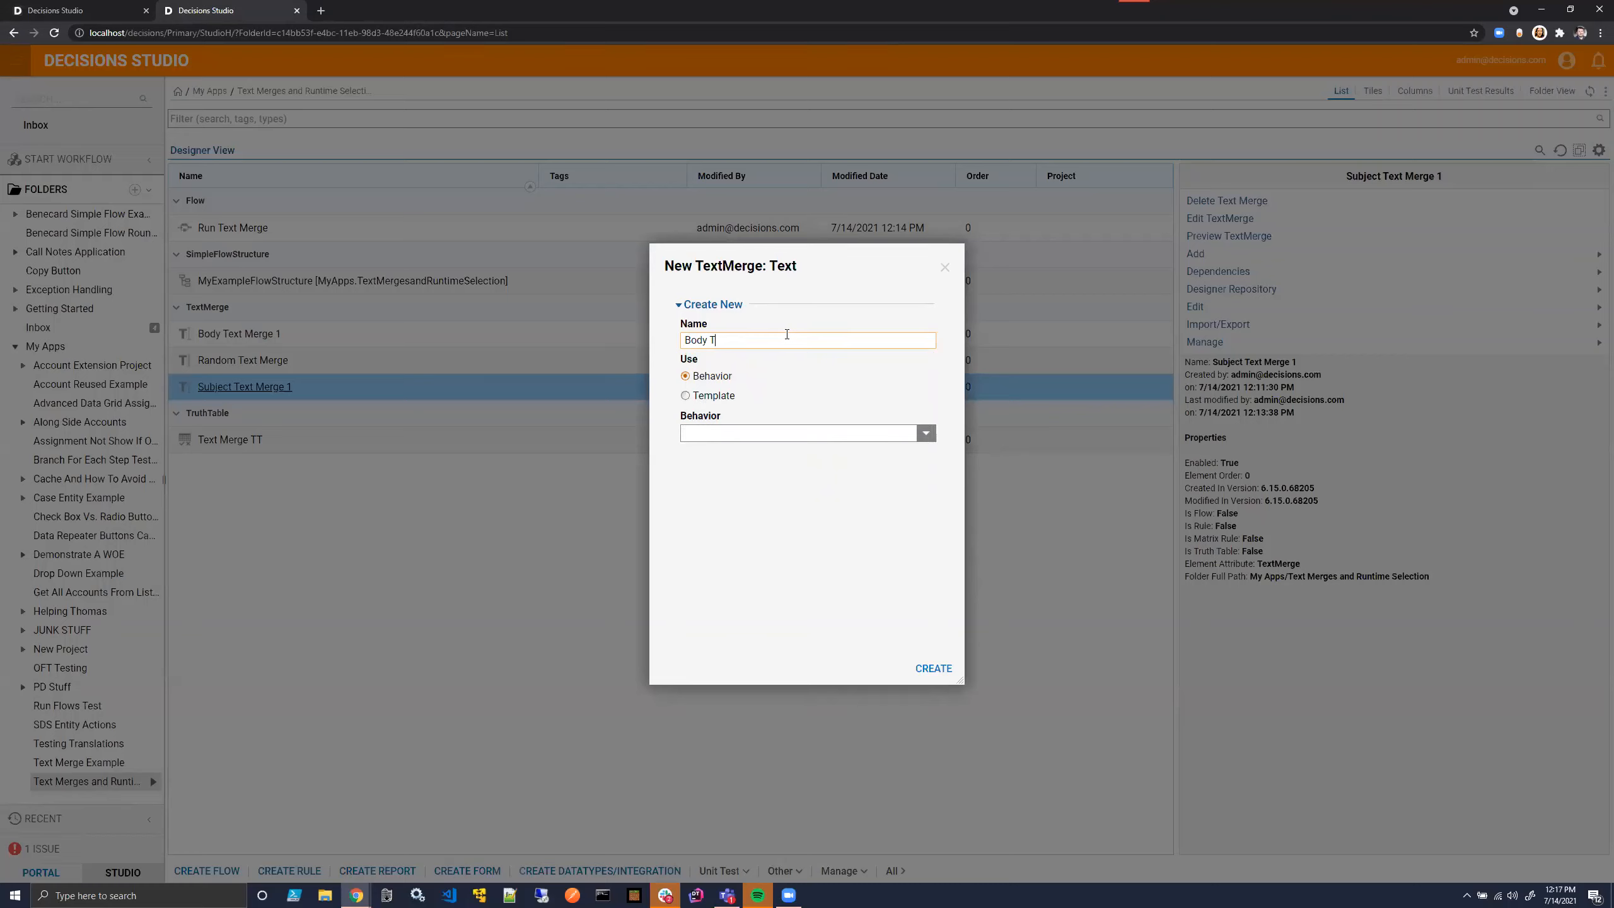
pyautogui.write('ext Merge 2')
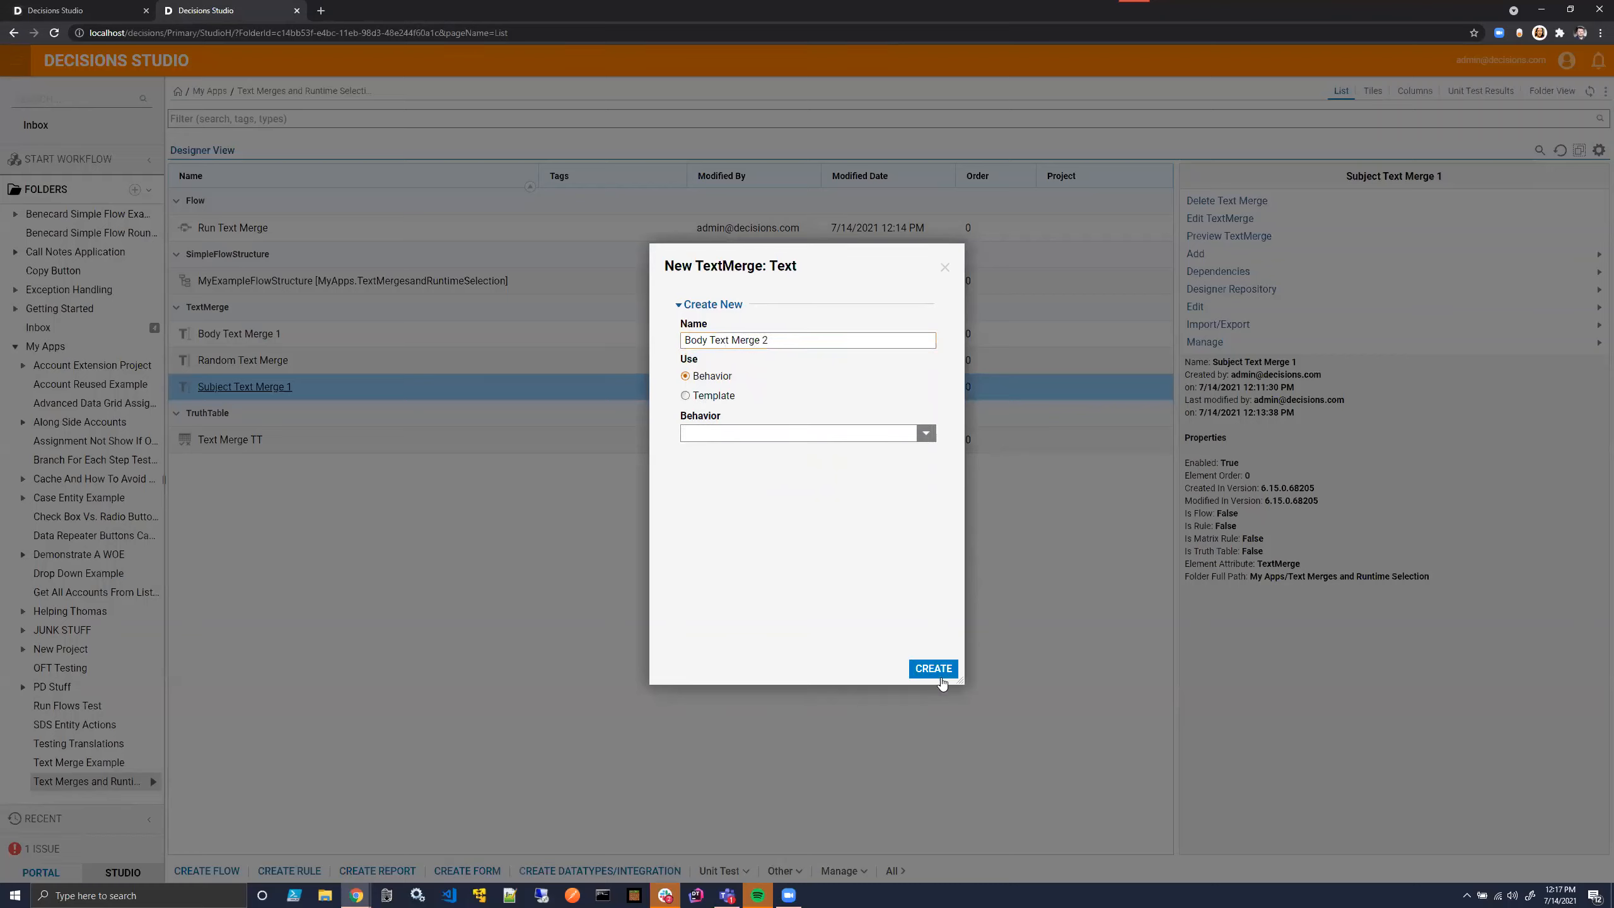
pyautogui.press('Return')
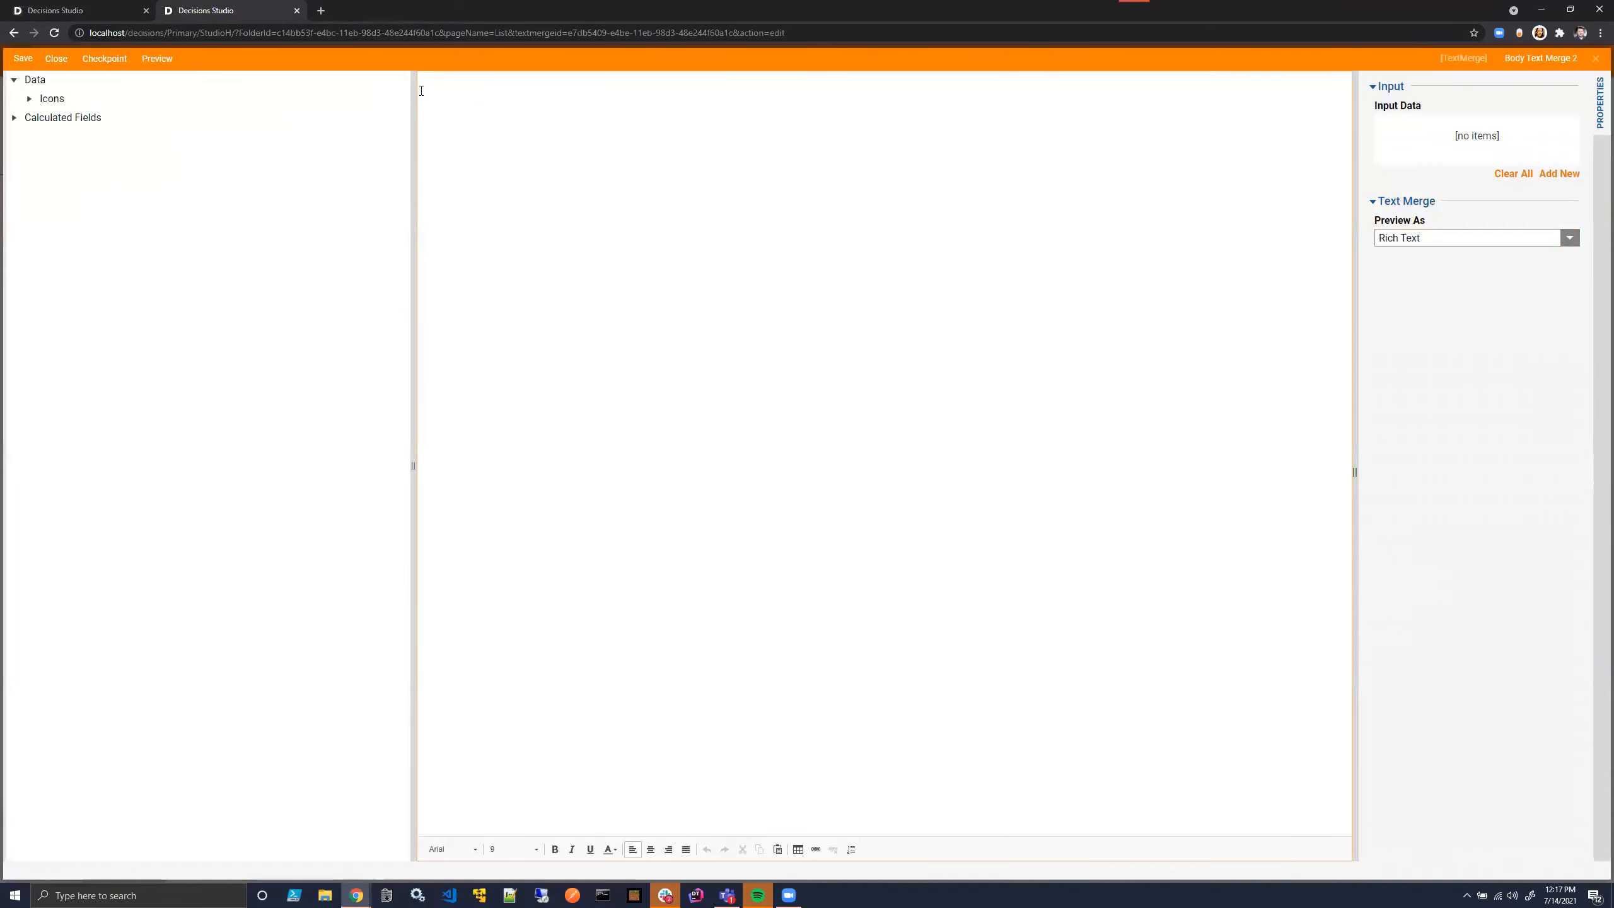
# - Write "This my superman Email Body" as the content of Body Text Merge 2
pyautogui.write('This my superman Email Body')
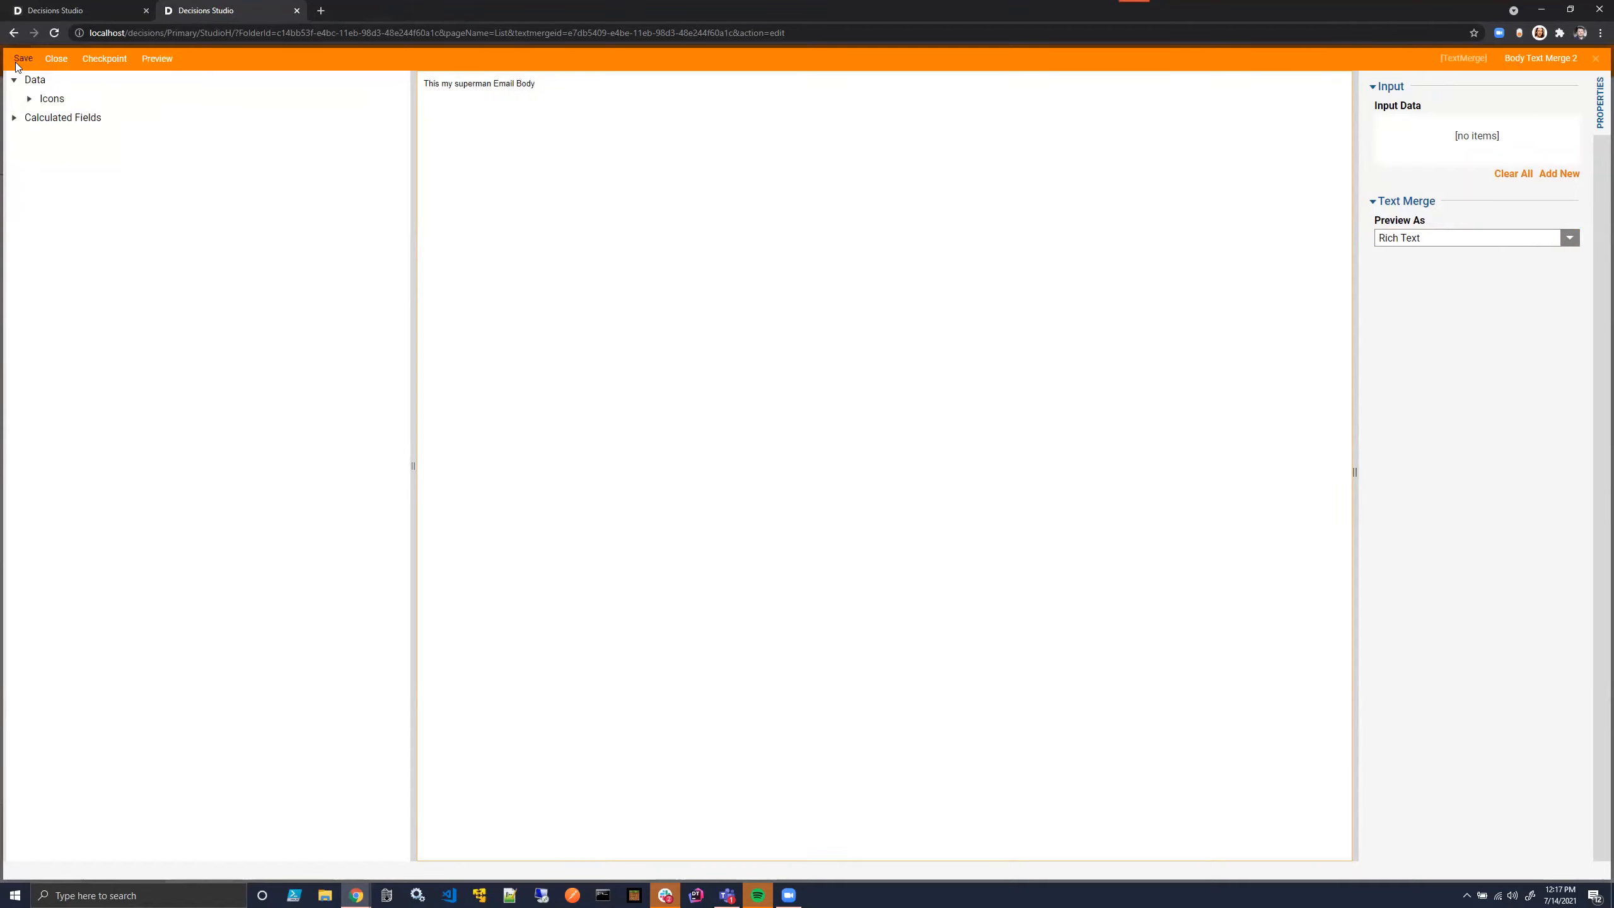
# - Add an input named MyData of type MyExampleFlowStructure to Body Text Merge 2, then save and close the text merge
pyautogui.click(1560, 175)
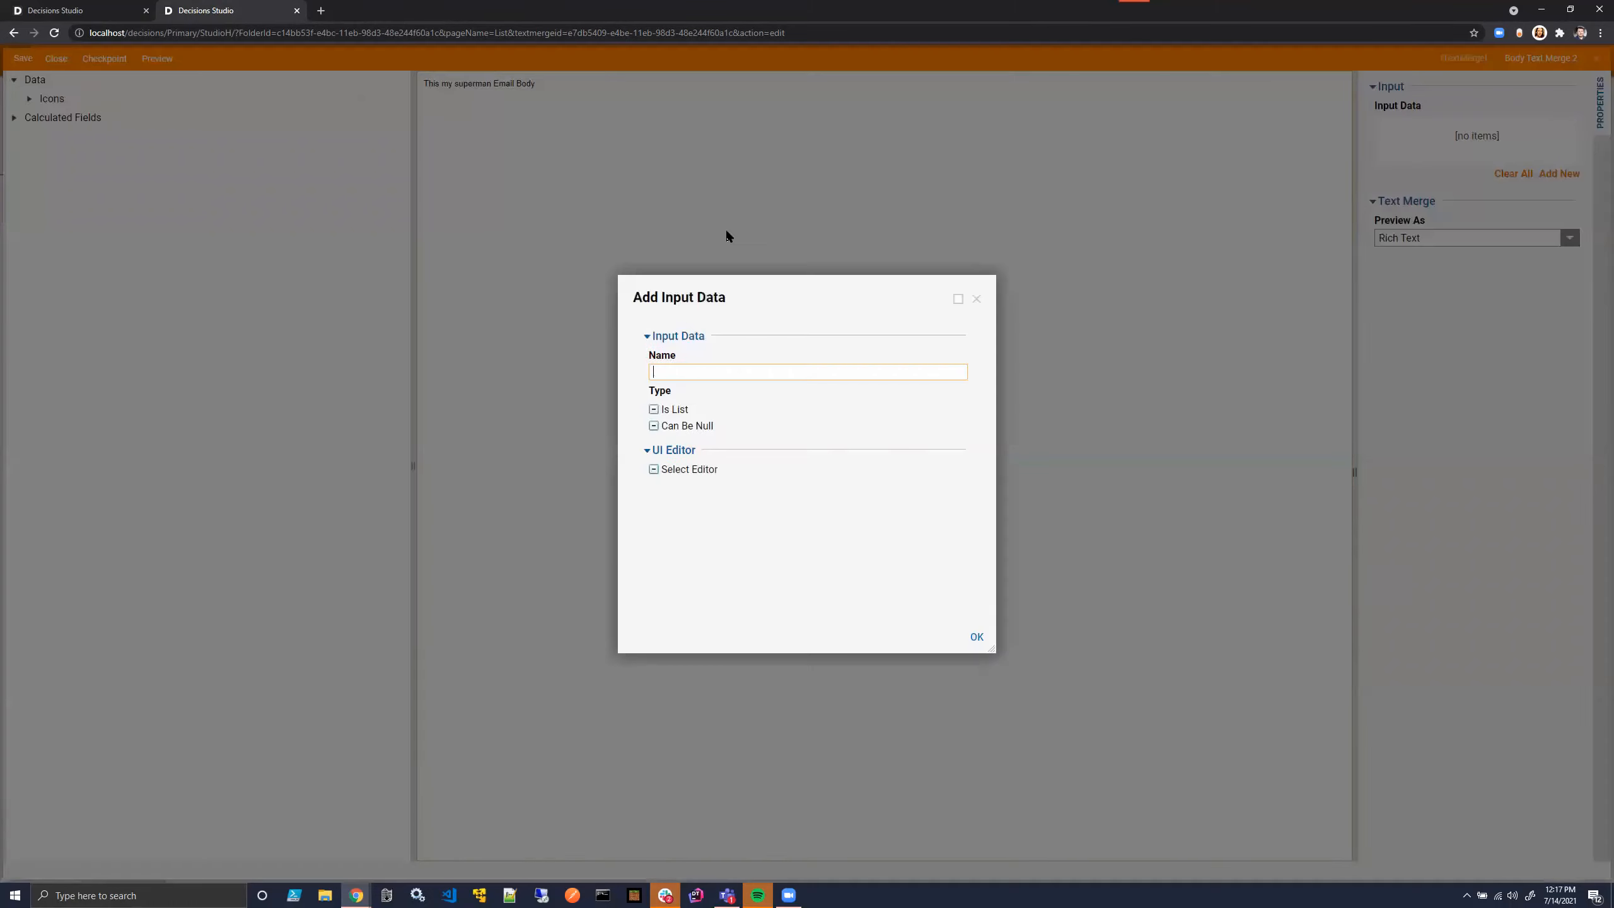
pyautogui.click(703, 372)
pyautogui.write('MyData')
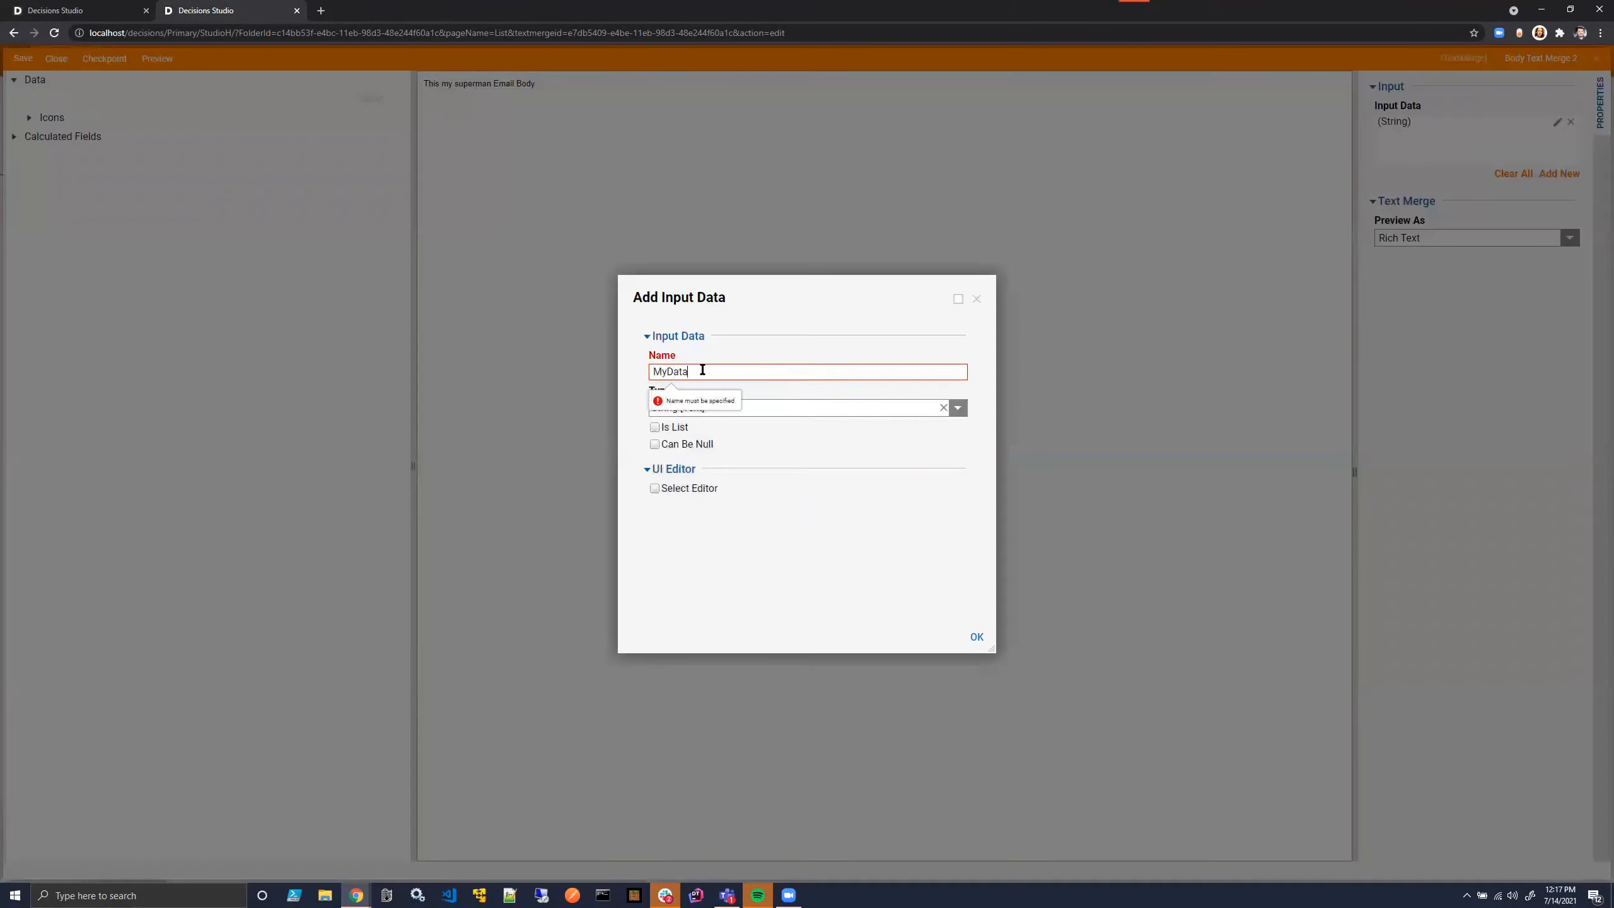
pyautogui.click(958, 407)
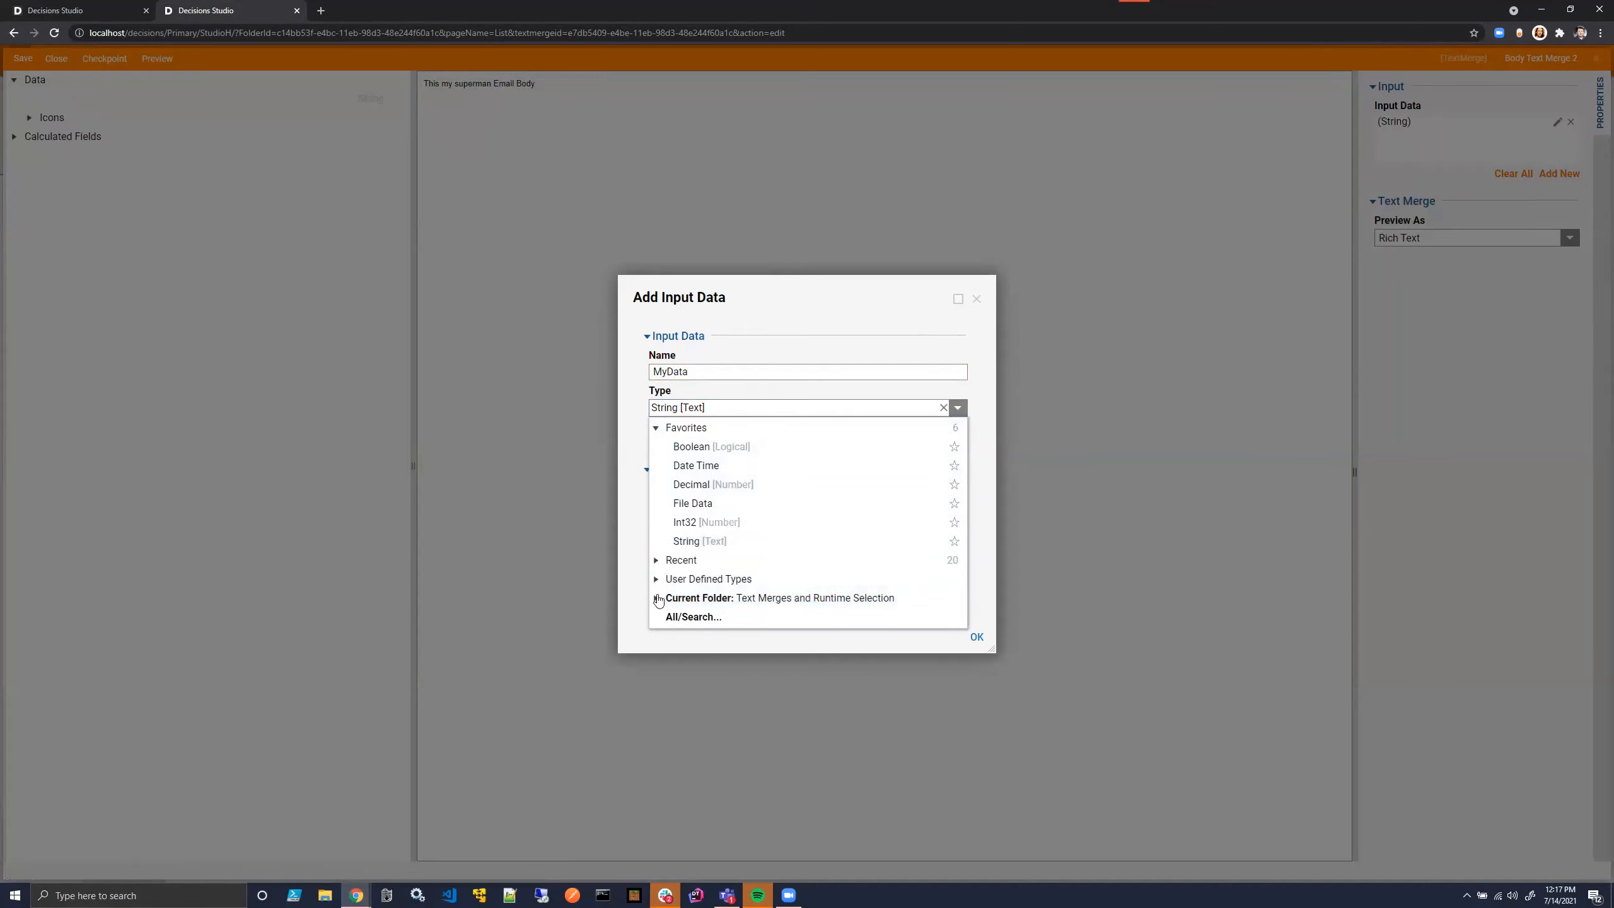
pyautogui.click(710, 604)
pyautogui.click(717, 617)
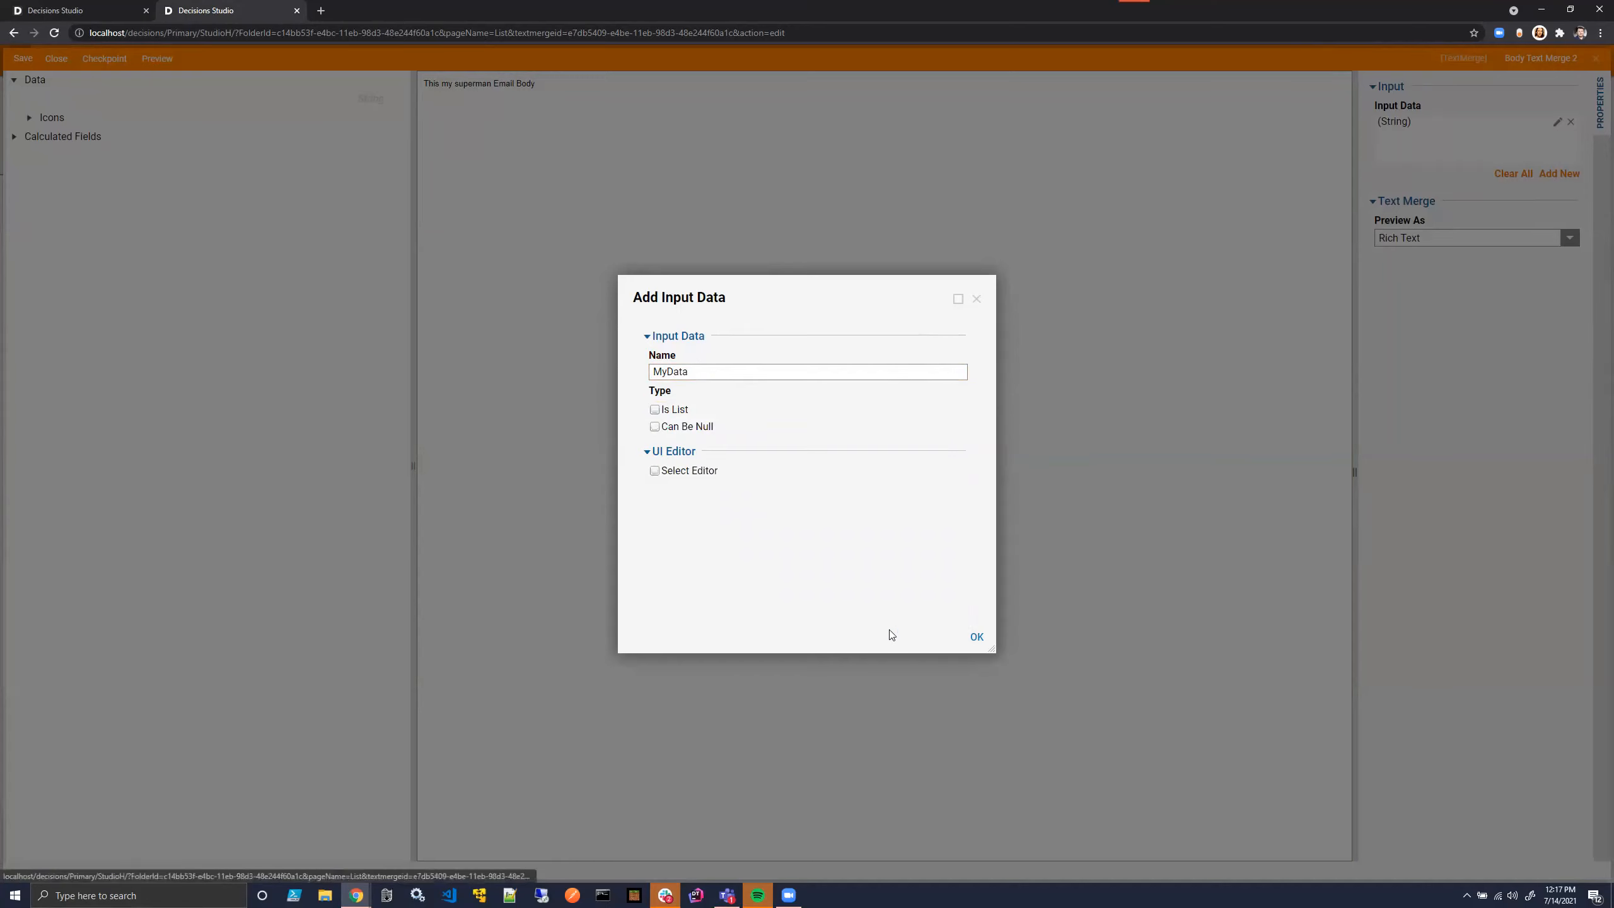
pyautogui.click(975, 637)
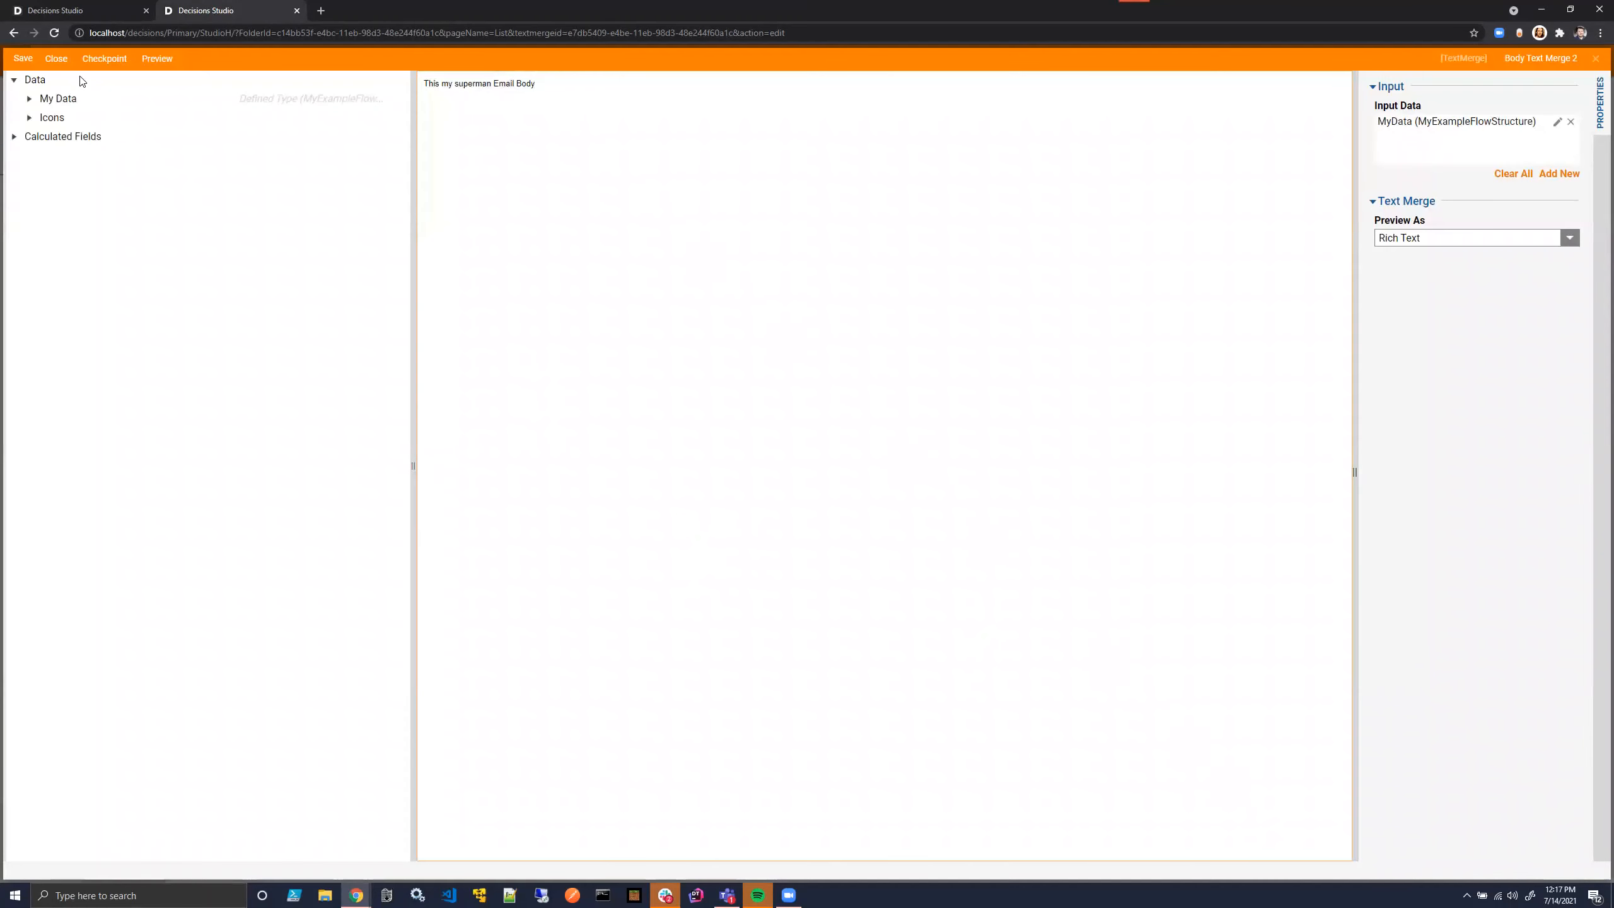
pyautogui.click(55, 59)
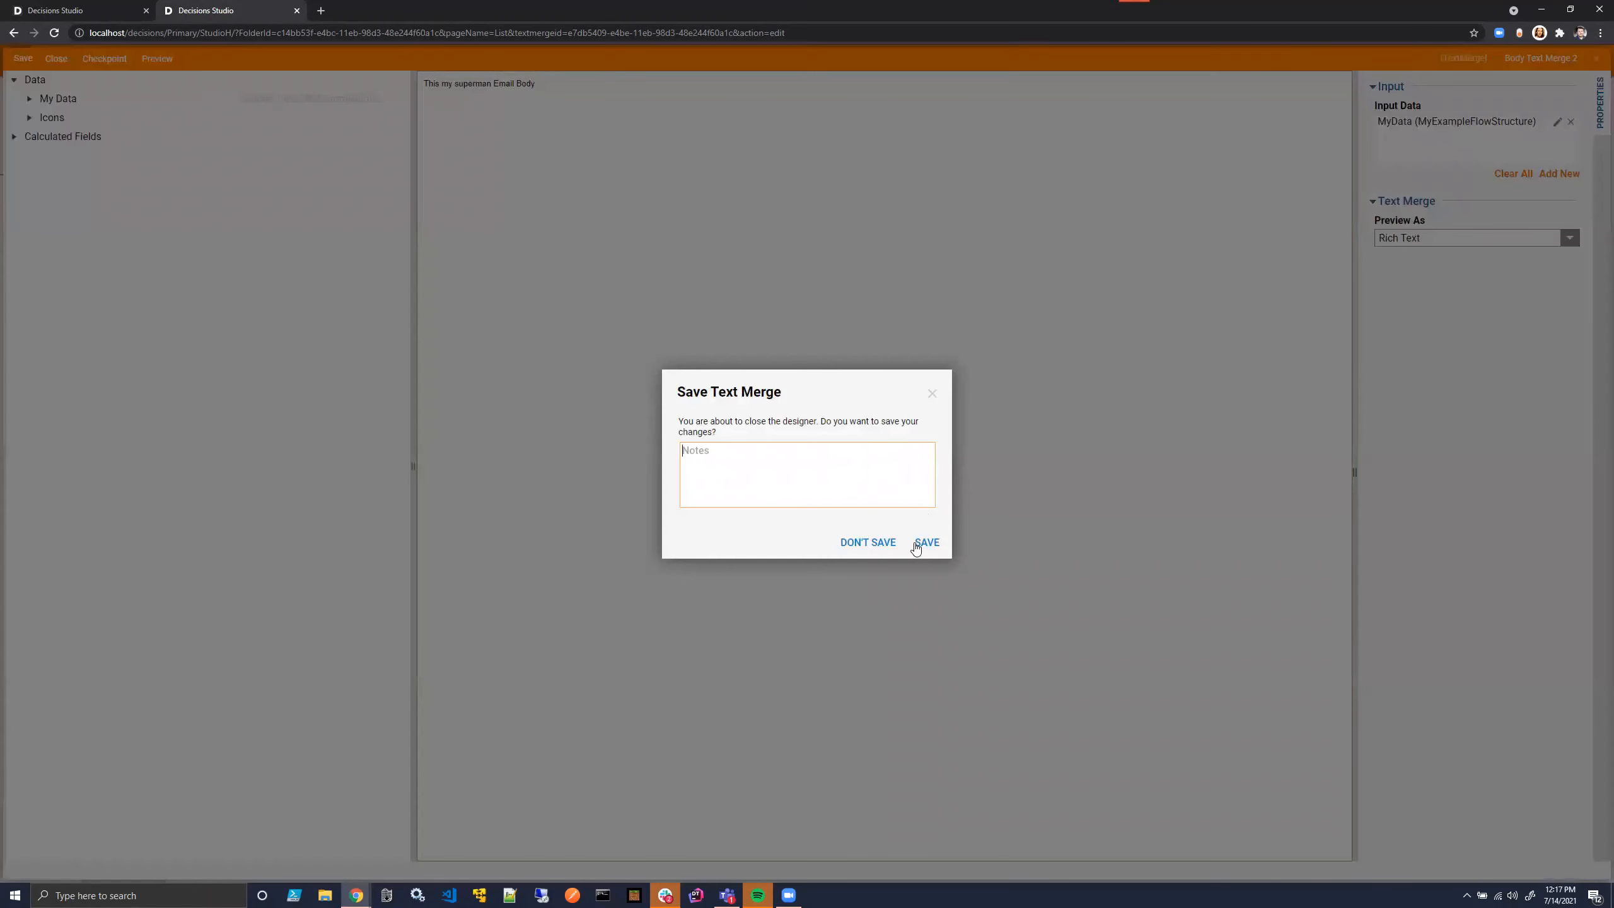
pyautogui.click(919, 543)
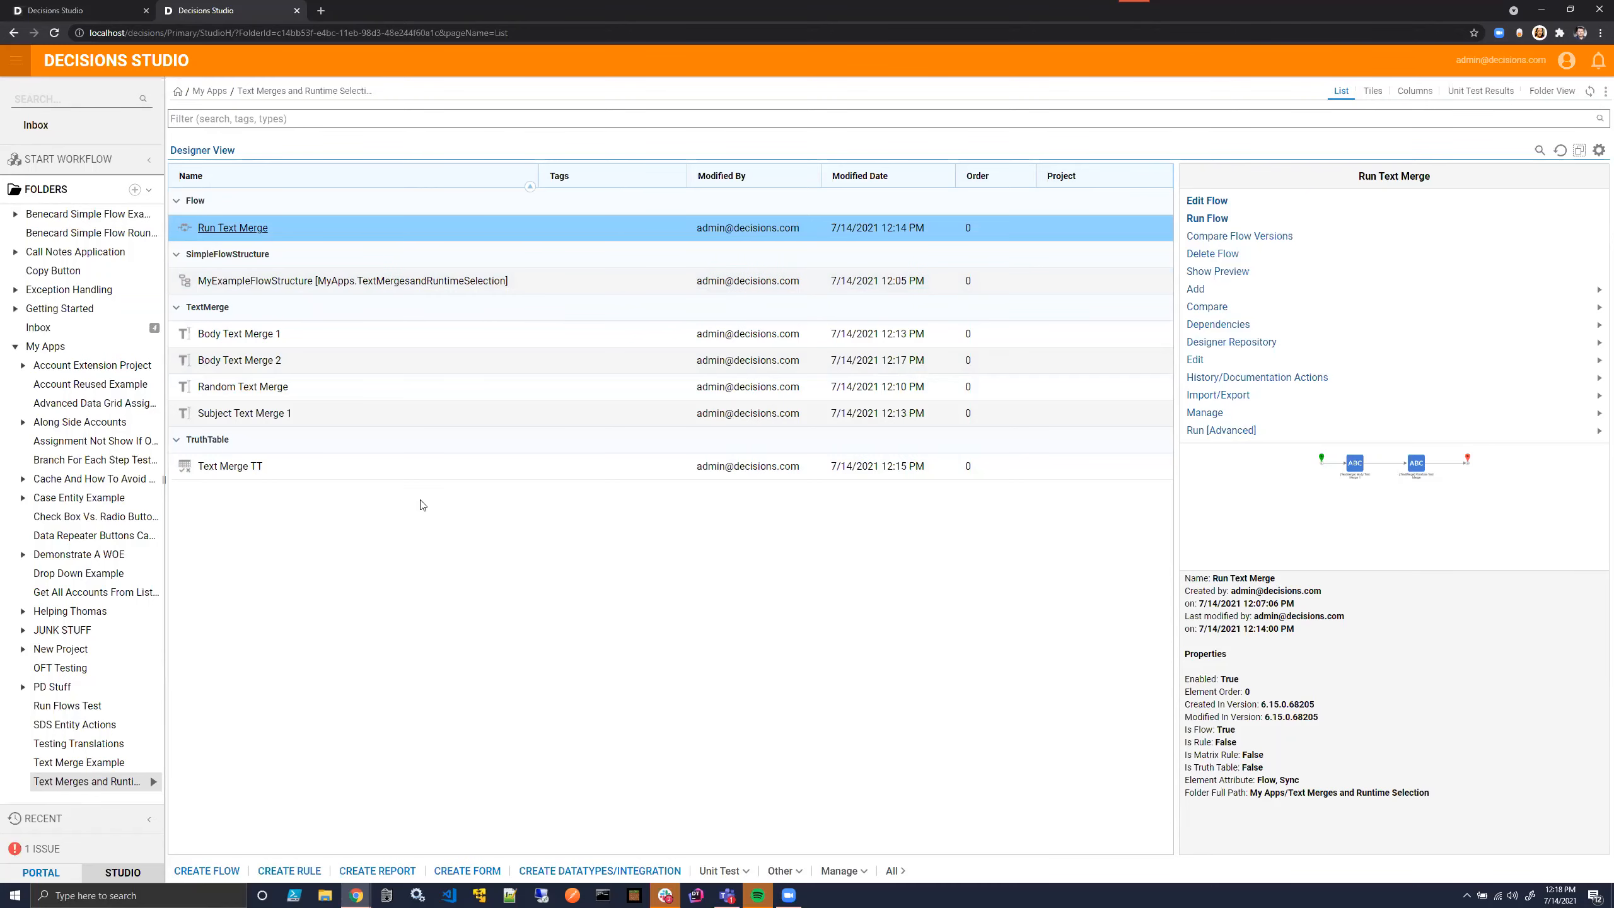
# - Create a new text merge named Subject Text Merge 2 in the project folder
pyautogui.click(782, 870)
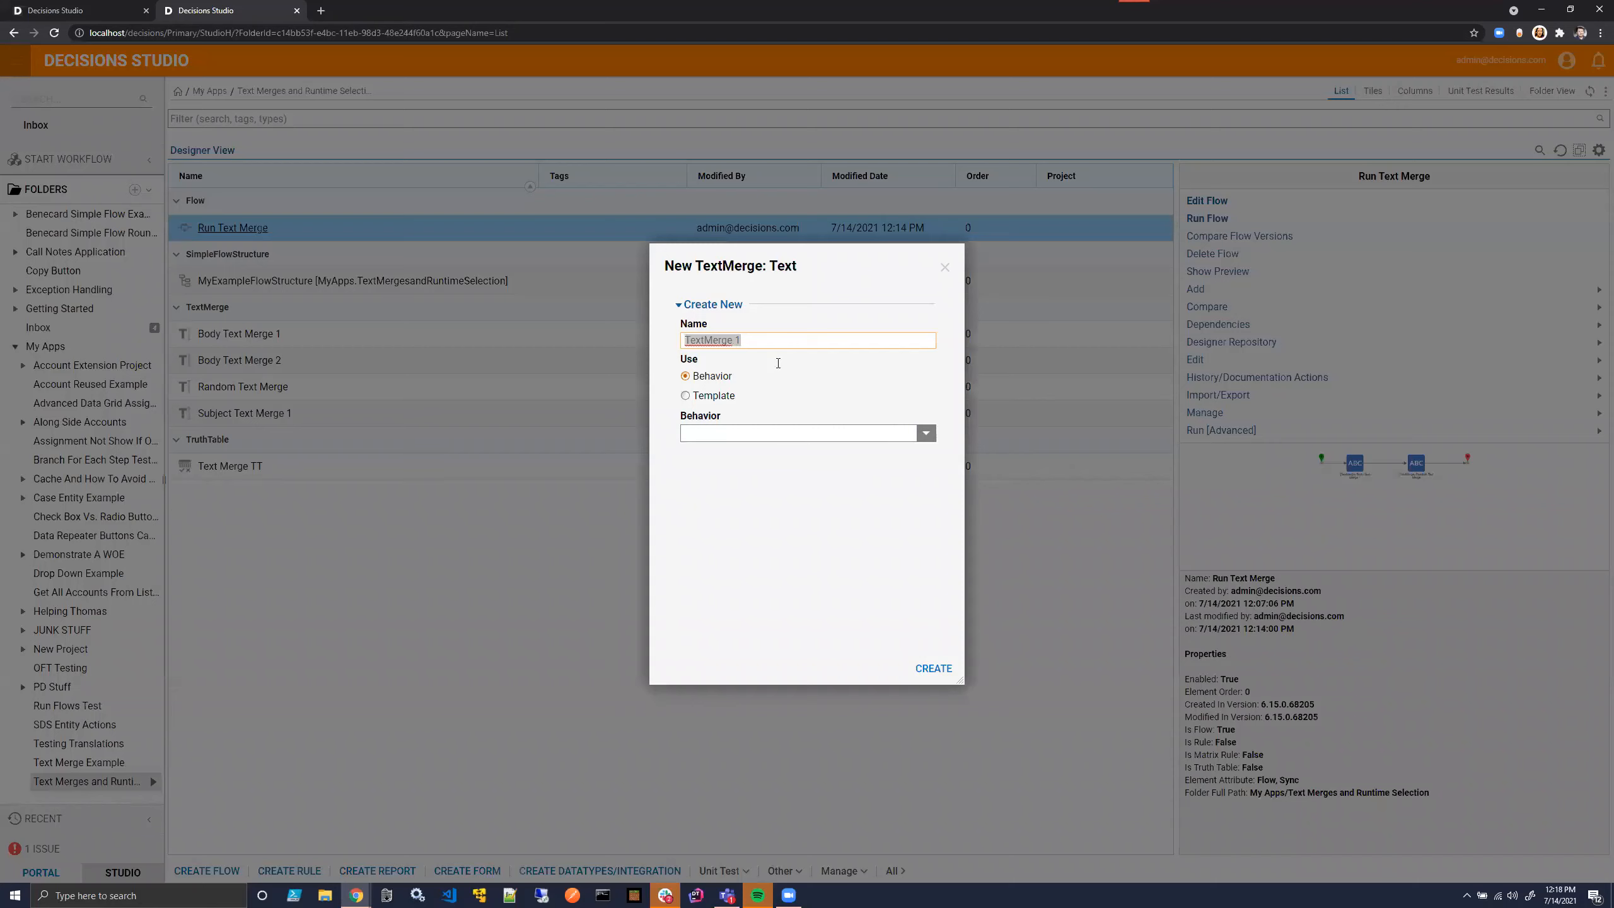
pyautogui.write('Sub')
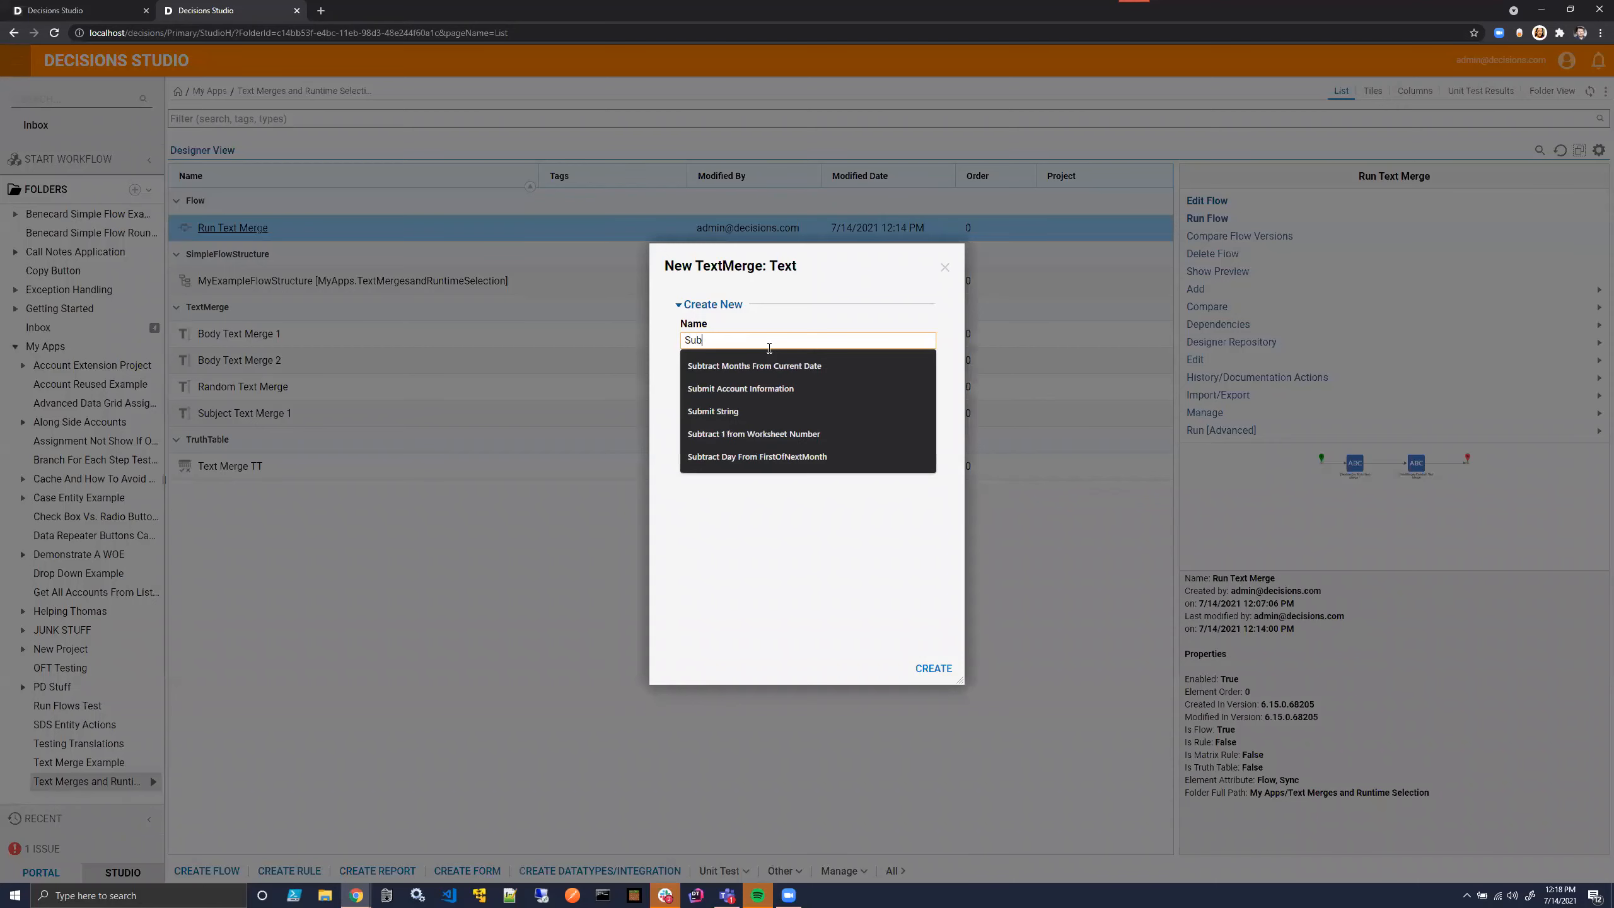
pyautogui.write('ject')
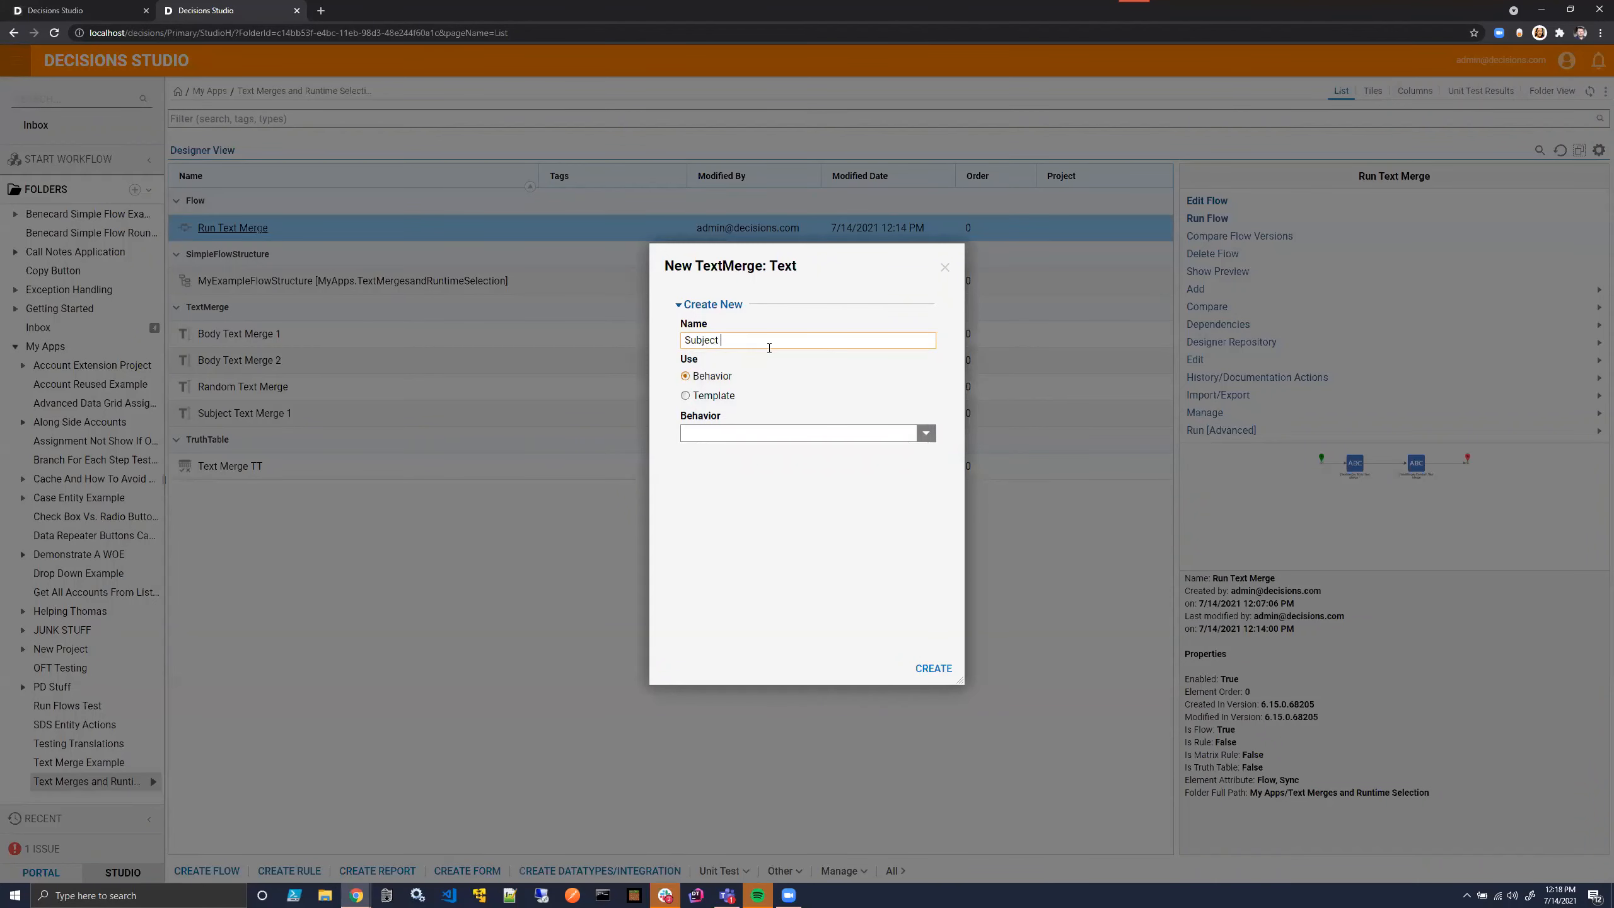
pyautogui.write(' Text Merge 2')
pyautogui.click(933, 668)
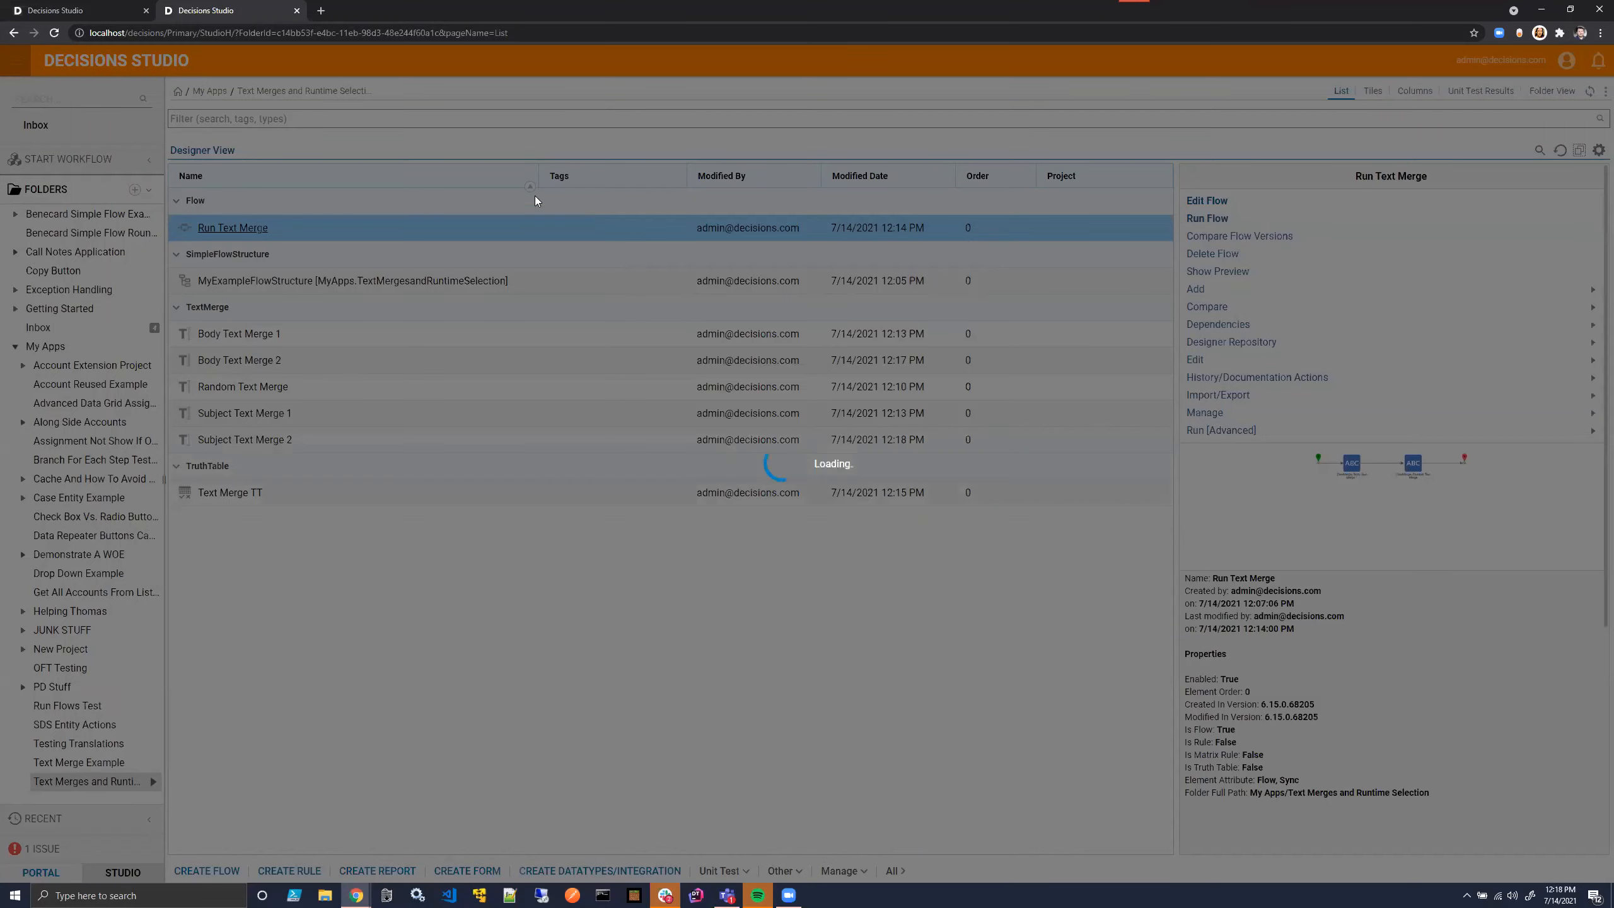
# - Write "Superman Subject" as the content of Subject Text Merge 2
pyautogui.write('Su')
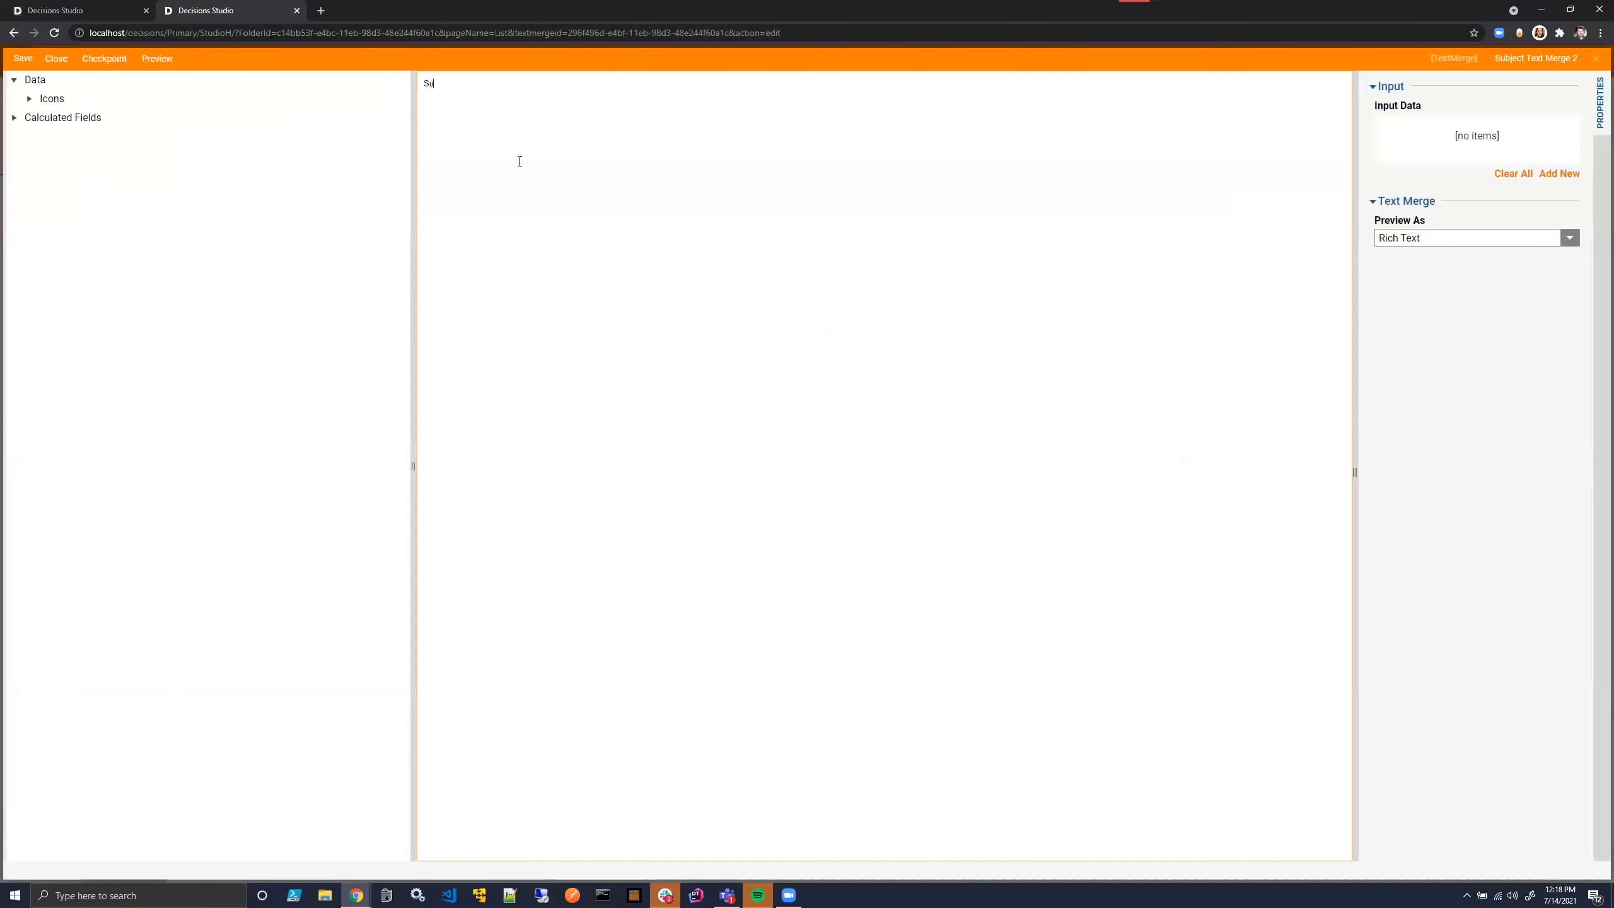
pyautogui.write('perman Subject')
pyautogui.click(54, 62)
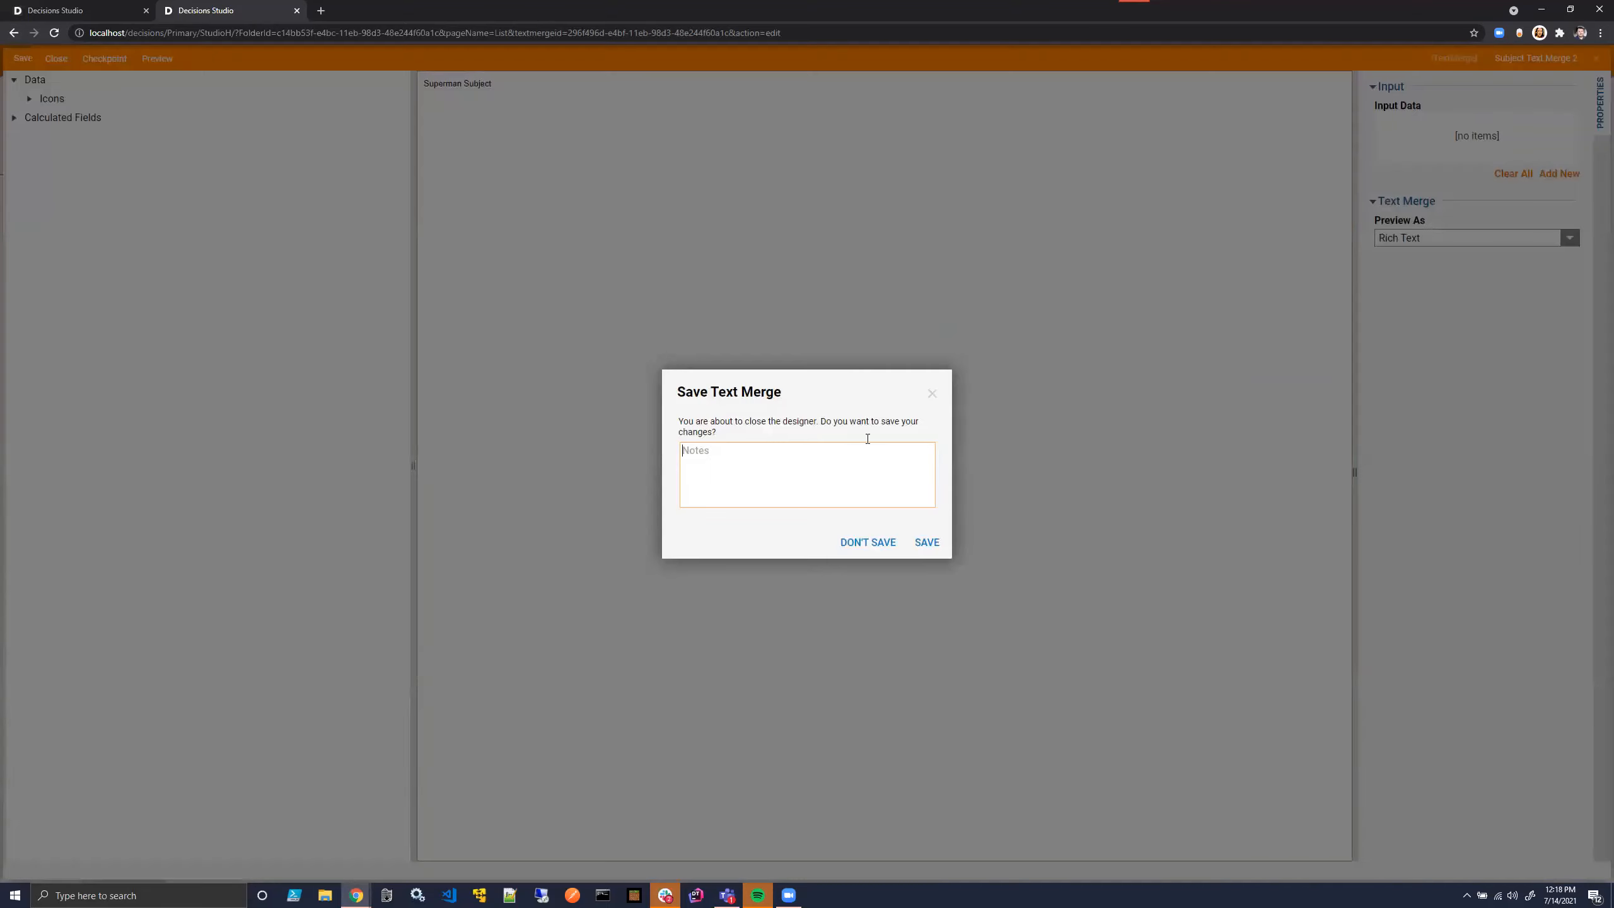
pyautogui.click(932, 394)
# - Add an input named MyData of type MyExampleFlowStructure to Subject Text Merge 2, then save and close the text merge
pyautogui.click(1547, 172)
pyautogui.click(679, 373)
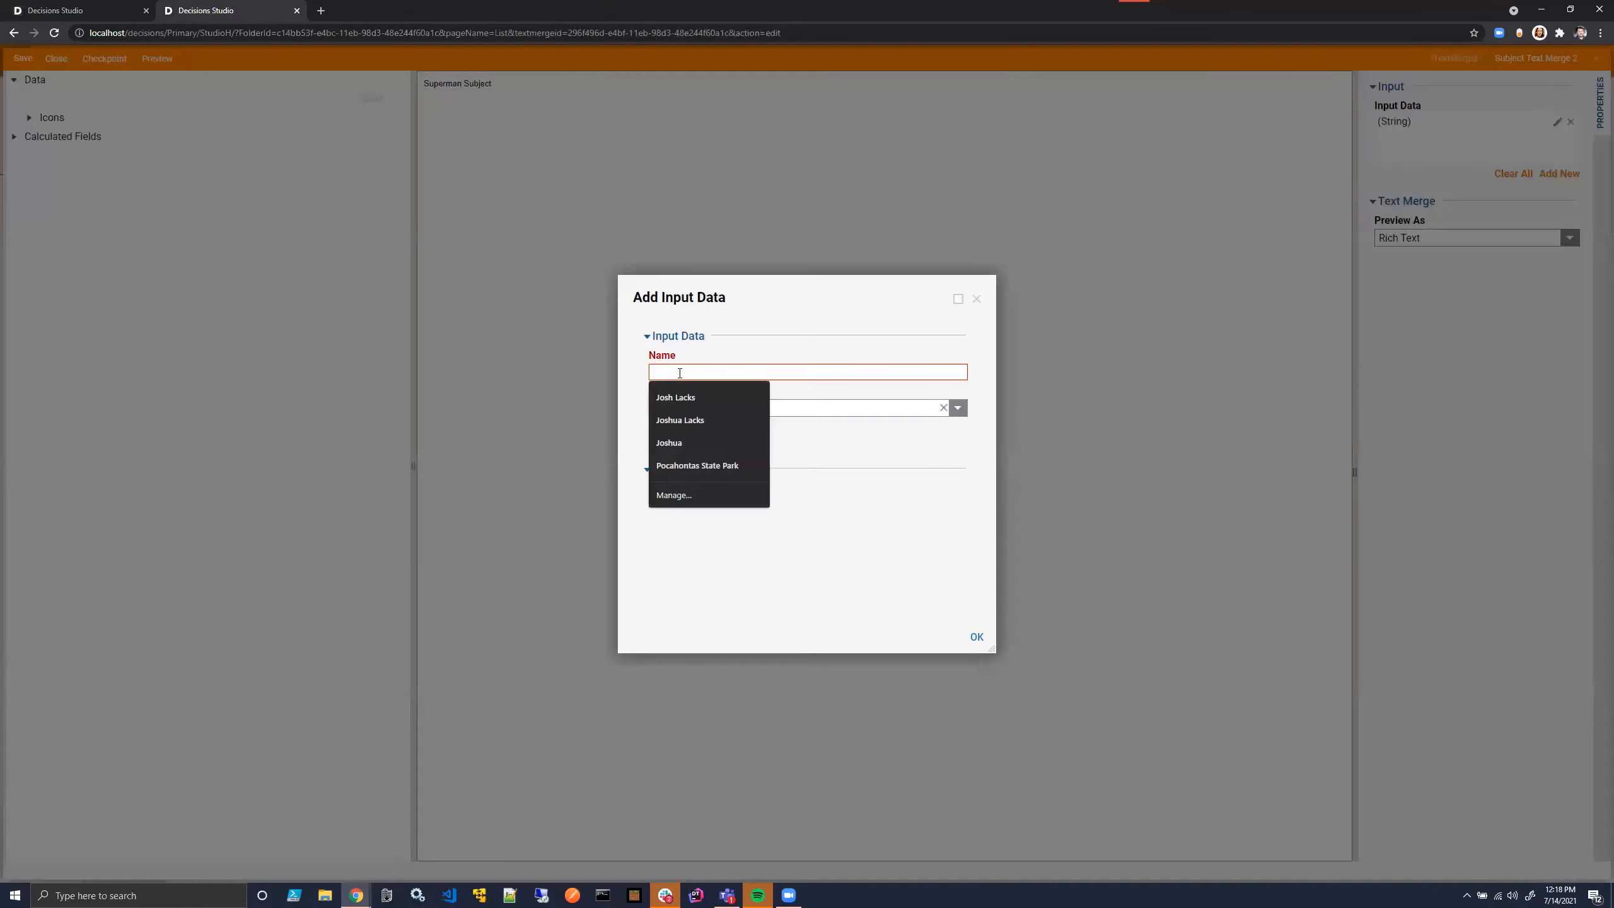
pyautogui.write('MyData')
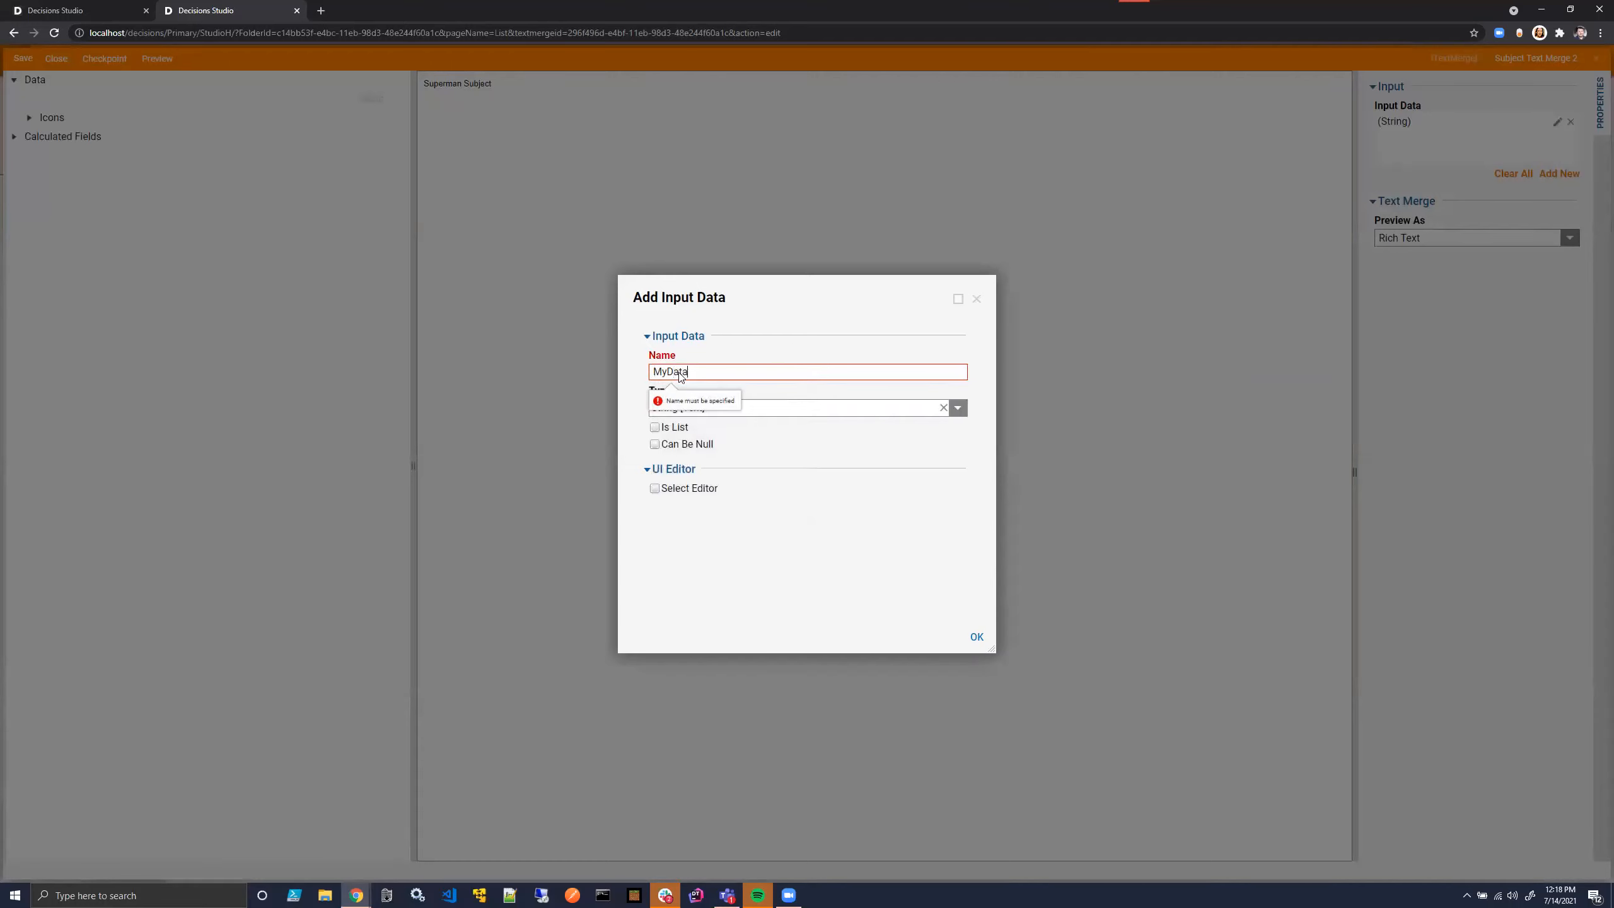
pyautogui.click(959, 408)
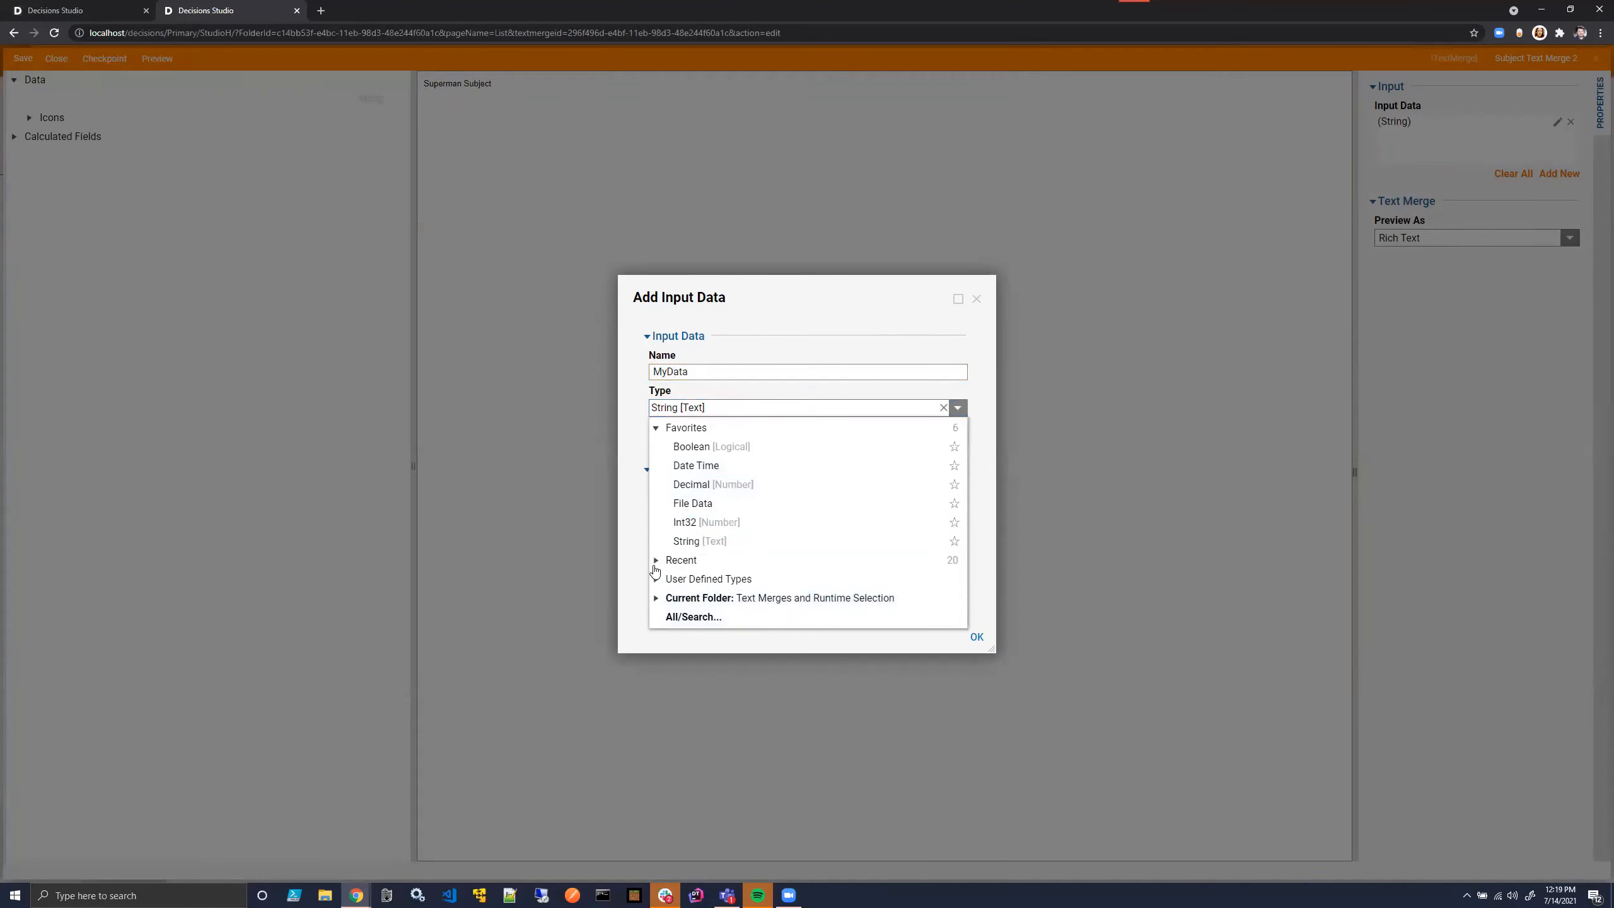
pyautogui.click(656, 597)
pyautogui.click(673, 615)
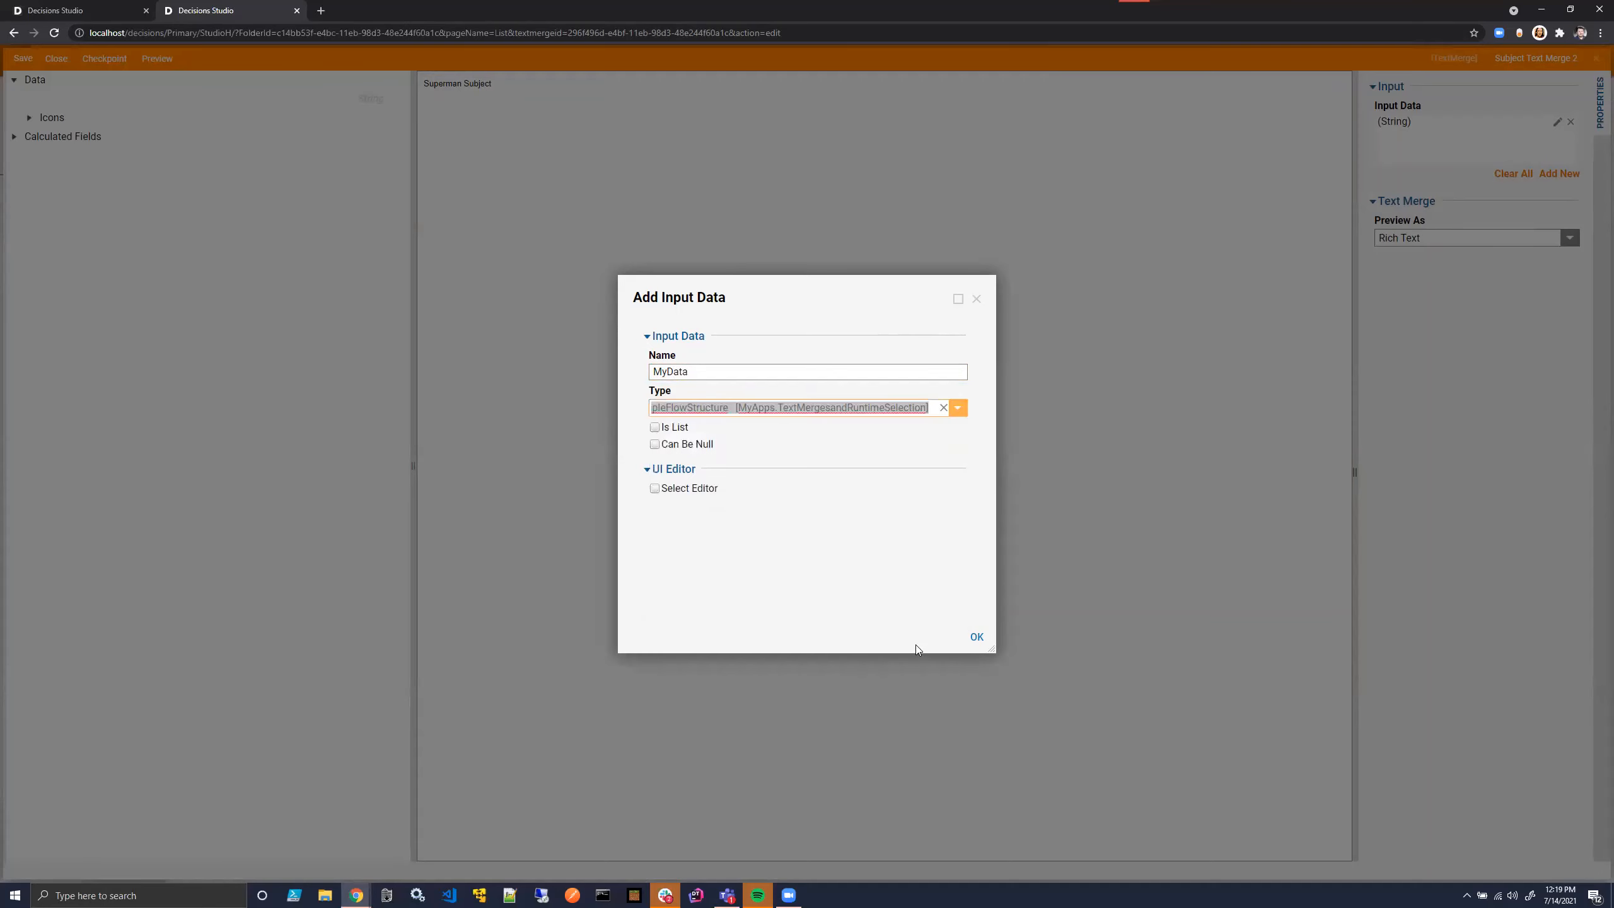
pyautogui.click(983, 642)
pyautogui.click(59, 60)
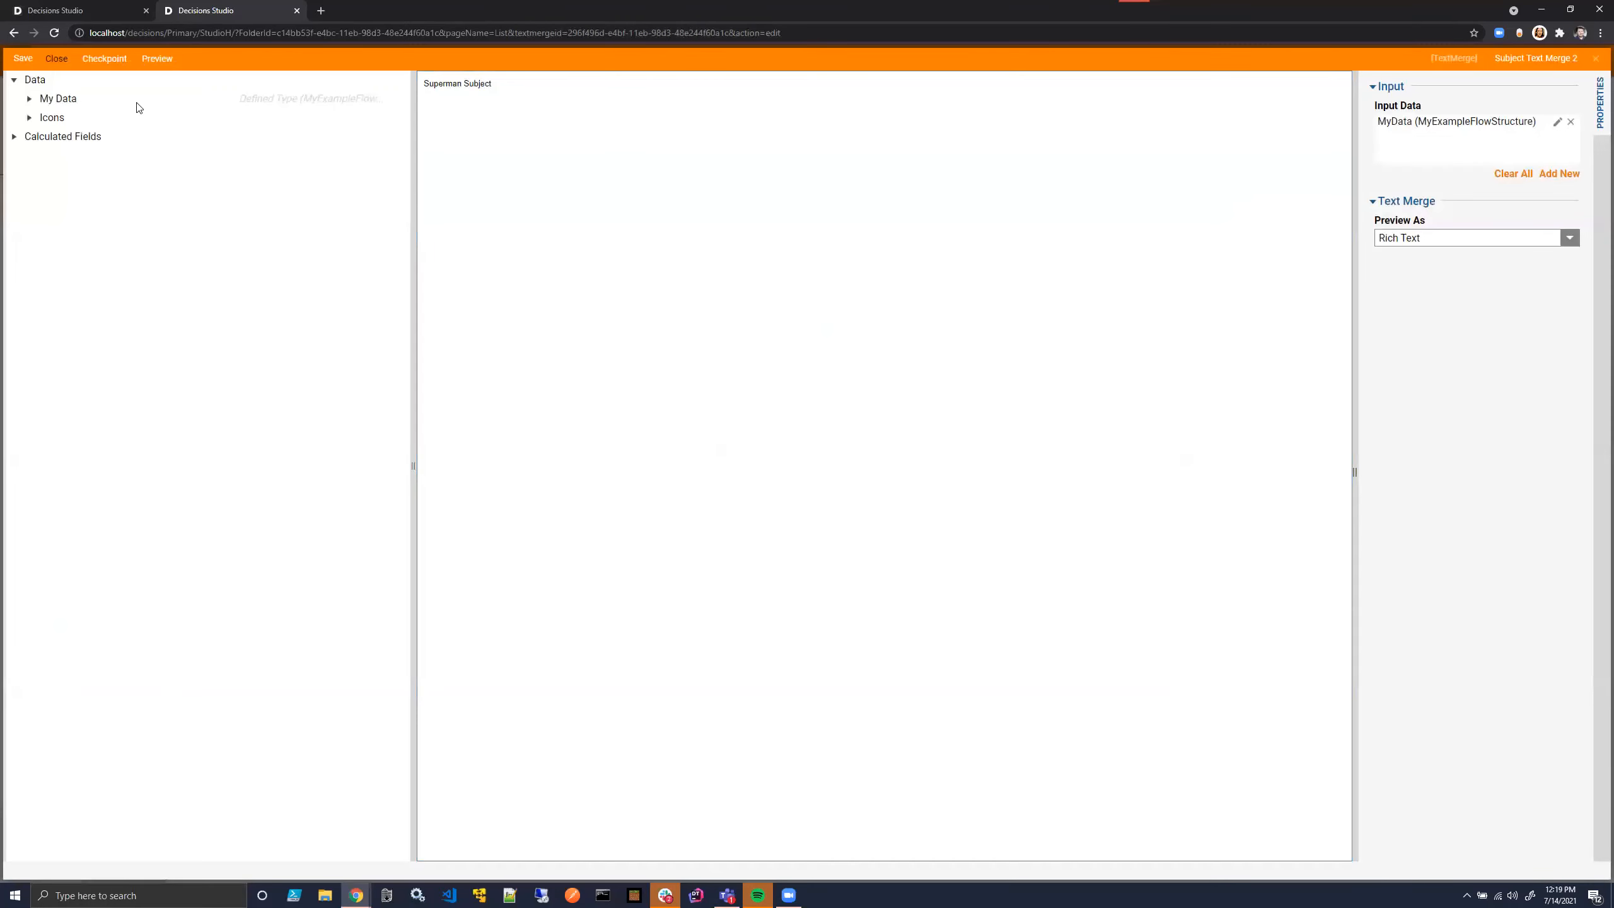
pyautogui.click(922, 541)
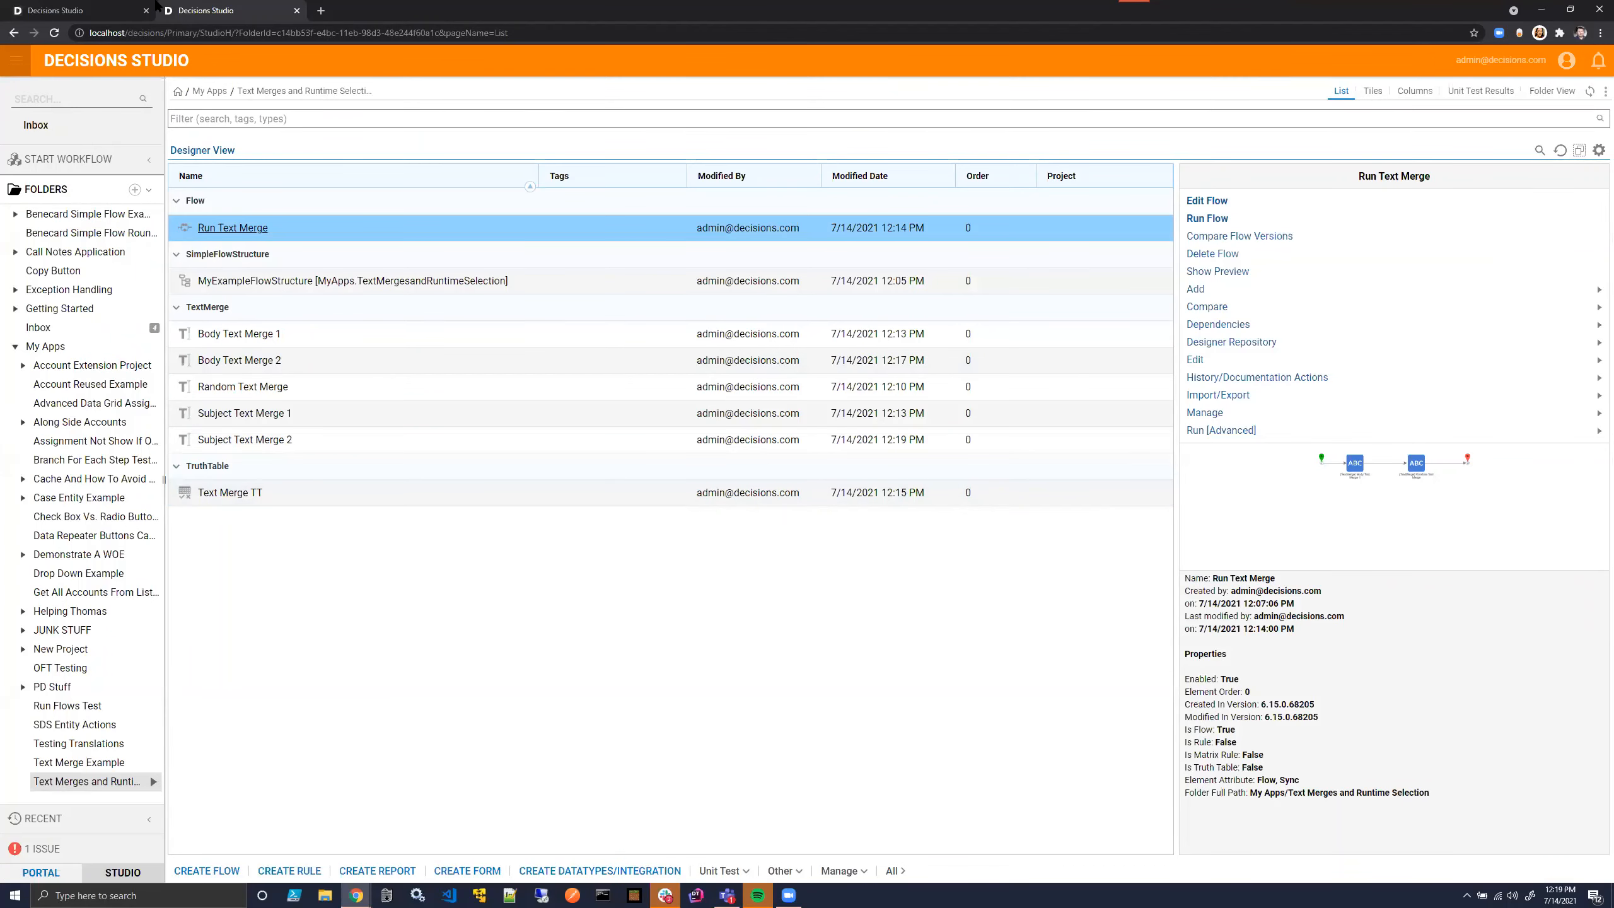
# - Get the text merge ID of Body Text Merge 2 and copy it
pyautogui.click(105, 8)
pyautogui.click(216, 10)
pyautogui.rightClick(320, 361)
pyautogui.moveTo(372, 436)
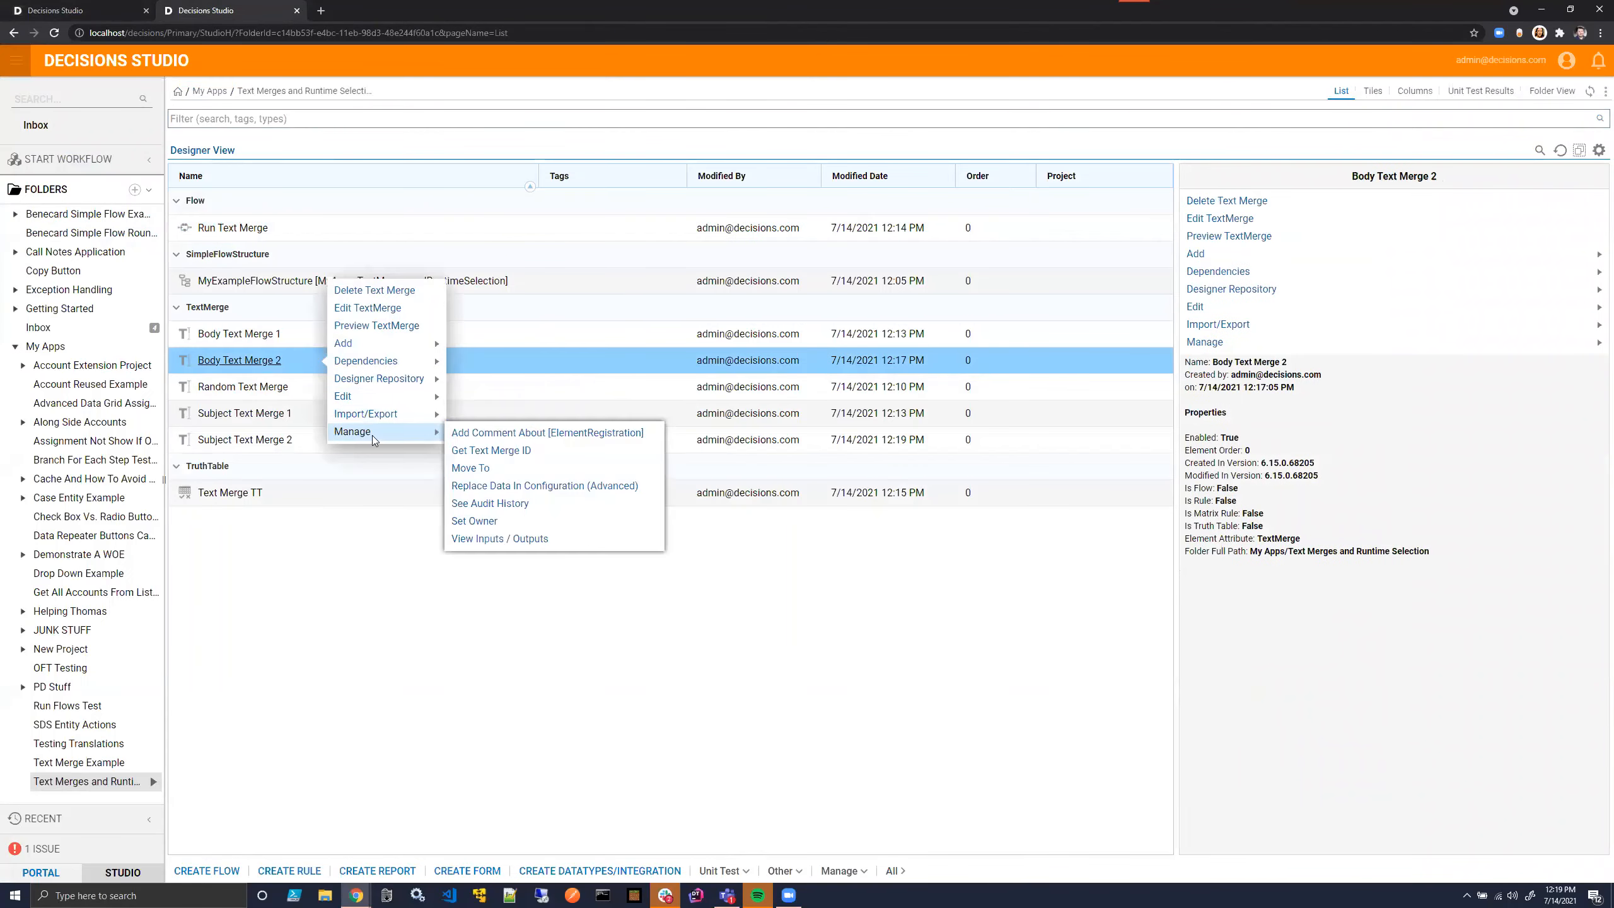
pyautogui.click(491, 450)
pyautogui.click(729, 509)
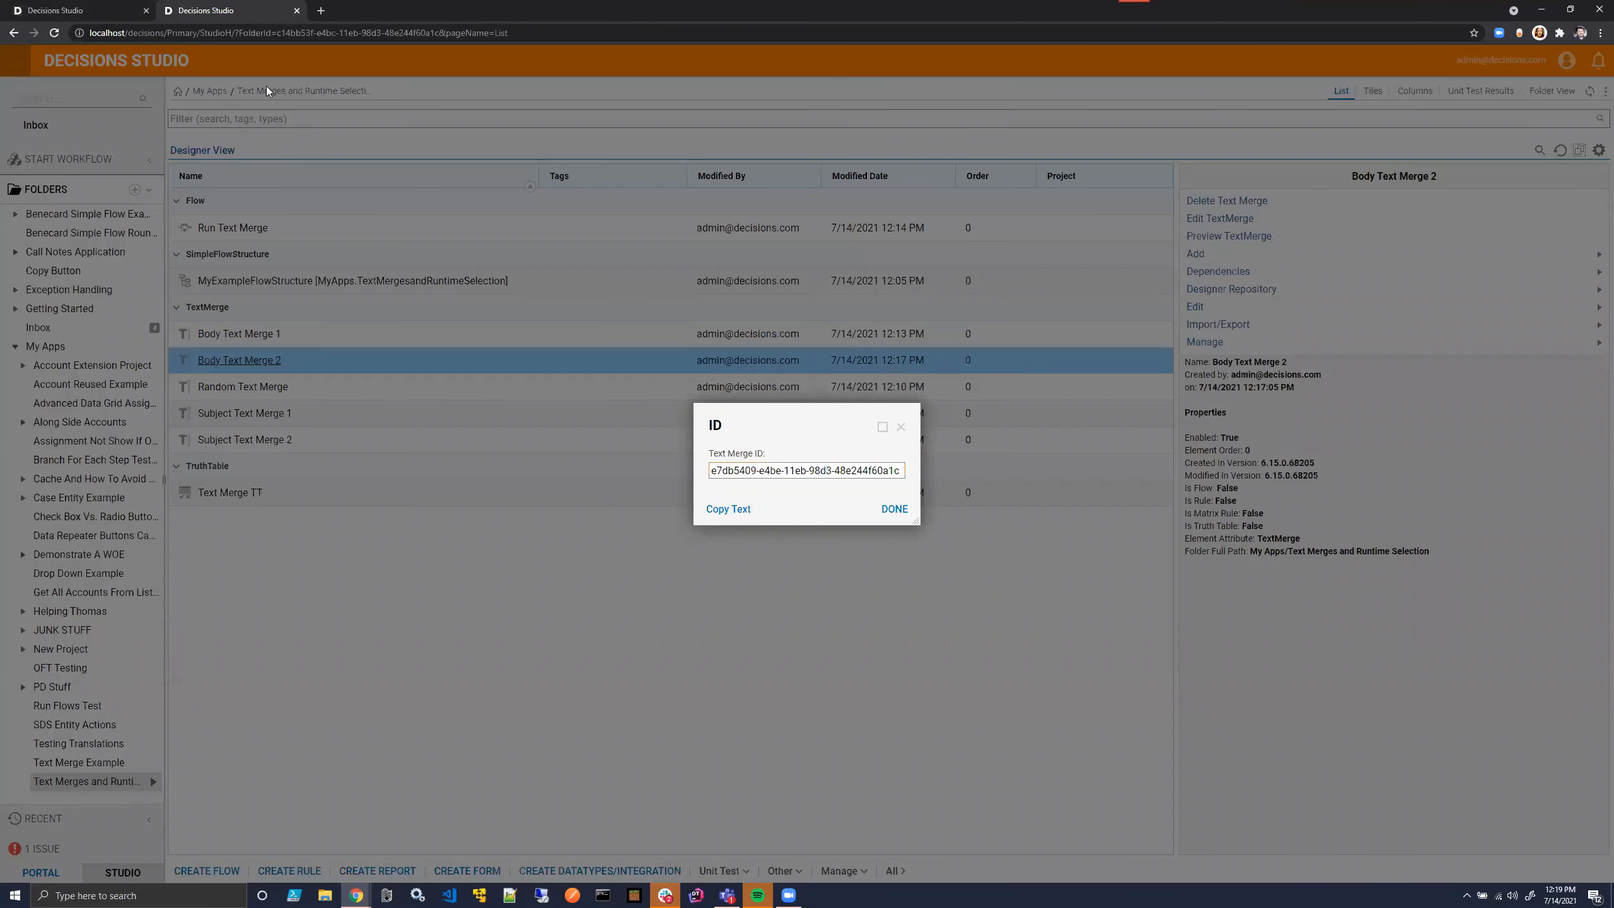
# - Paste the copied ID as the Body Text Merge ID of the Superman row in the truth table
pyautogui.click(128, 6)
pyautogui.click(267, 210)
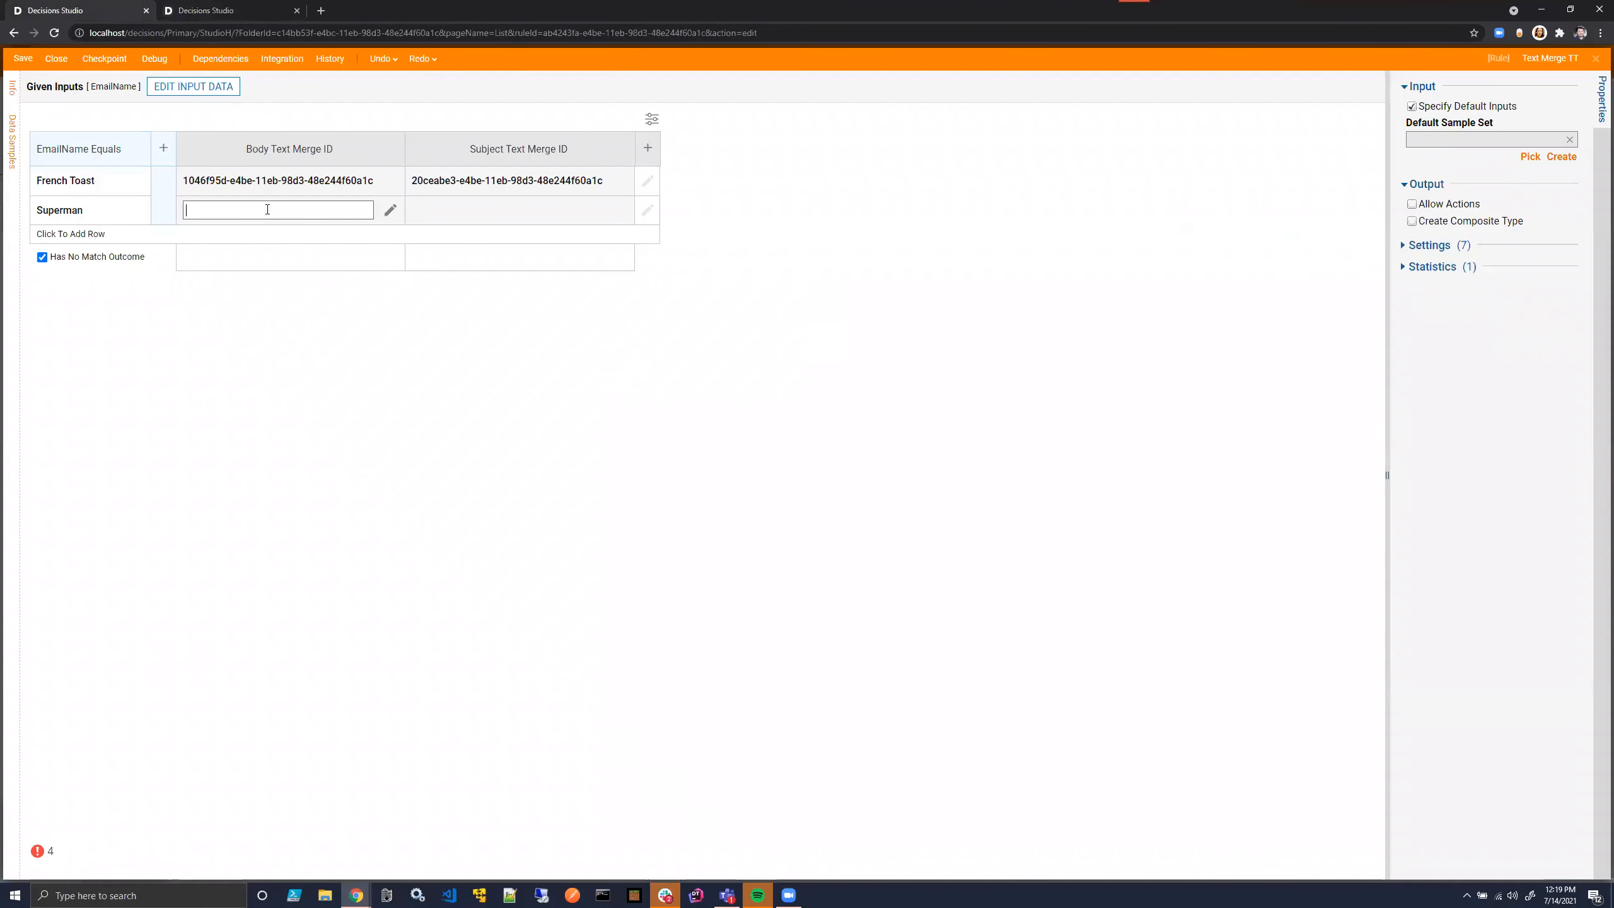
pyautogui.hotkey('ctrl', 'v')
pyautogui.click(425, 302)
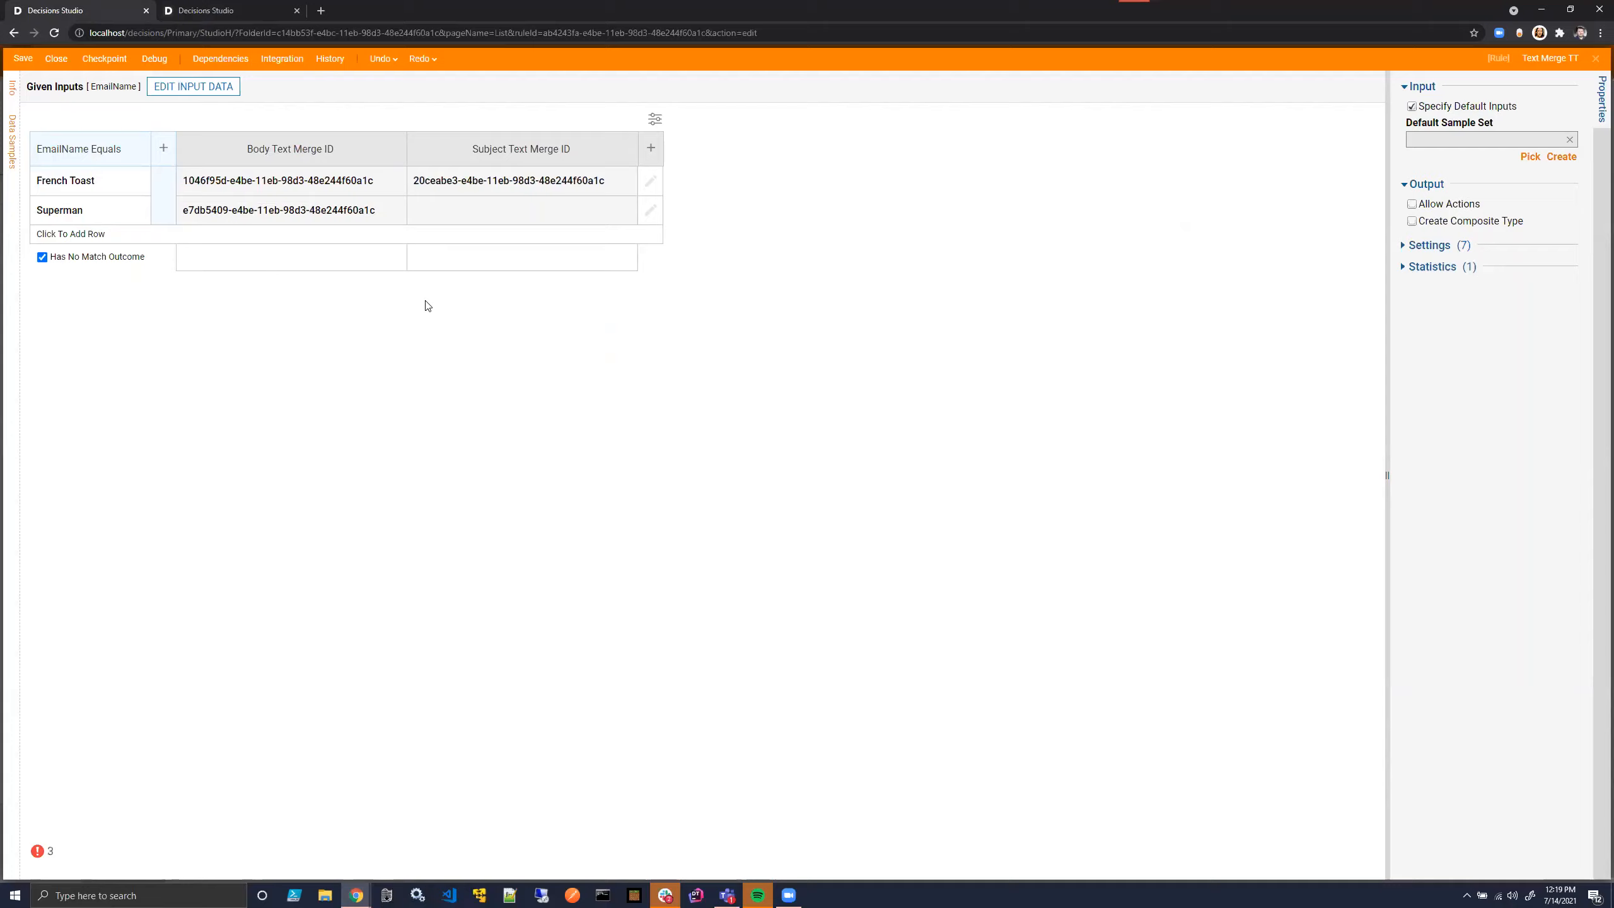
# - Get the text merge ID of Subject Text Merge 2 and copy it
pyautogui.click(178, 7)
pyautogui.click(900, 427)
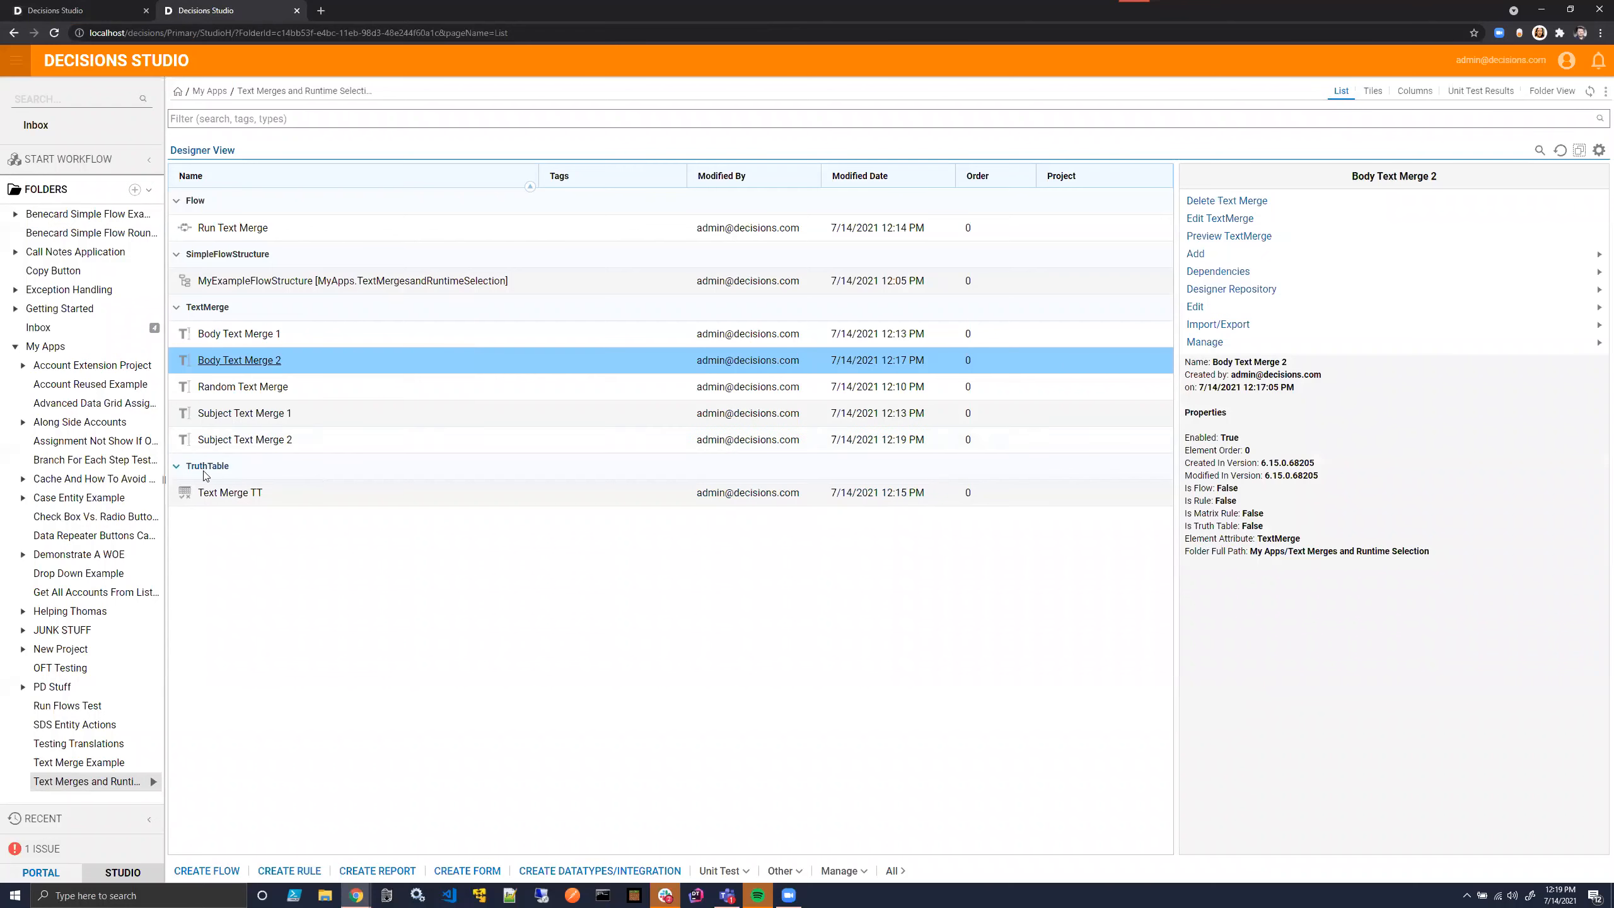
pyautogui.rightClick(251, 440)
pyautogui.moveTo(338, 512)
pyautogui.click(438, 536)
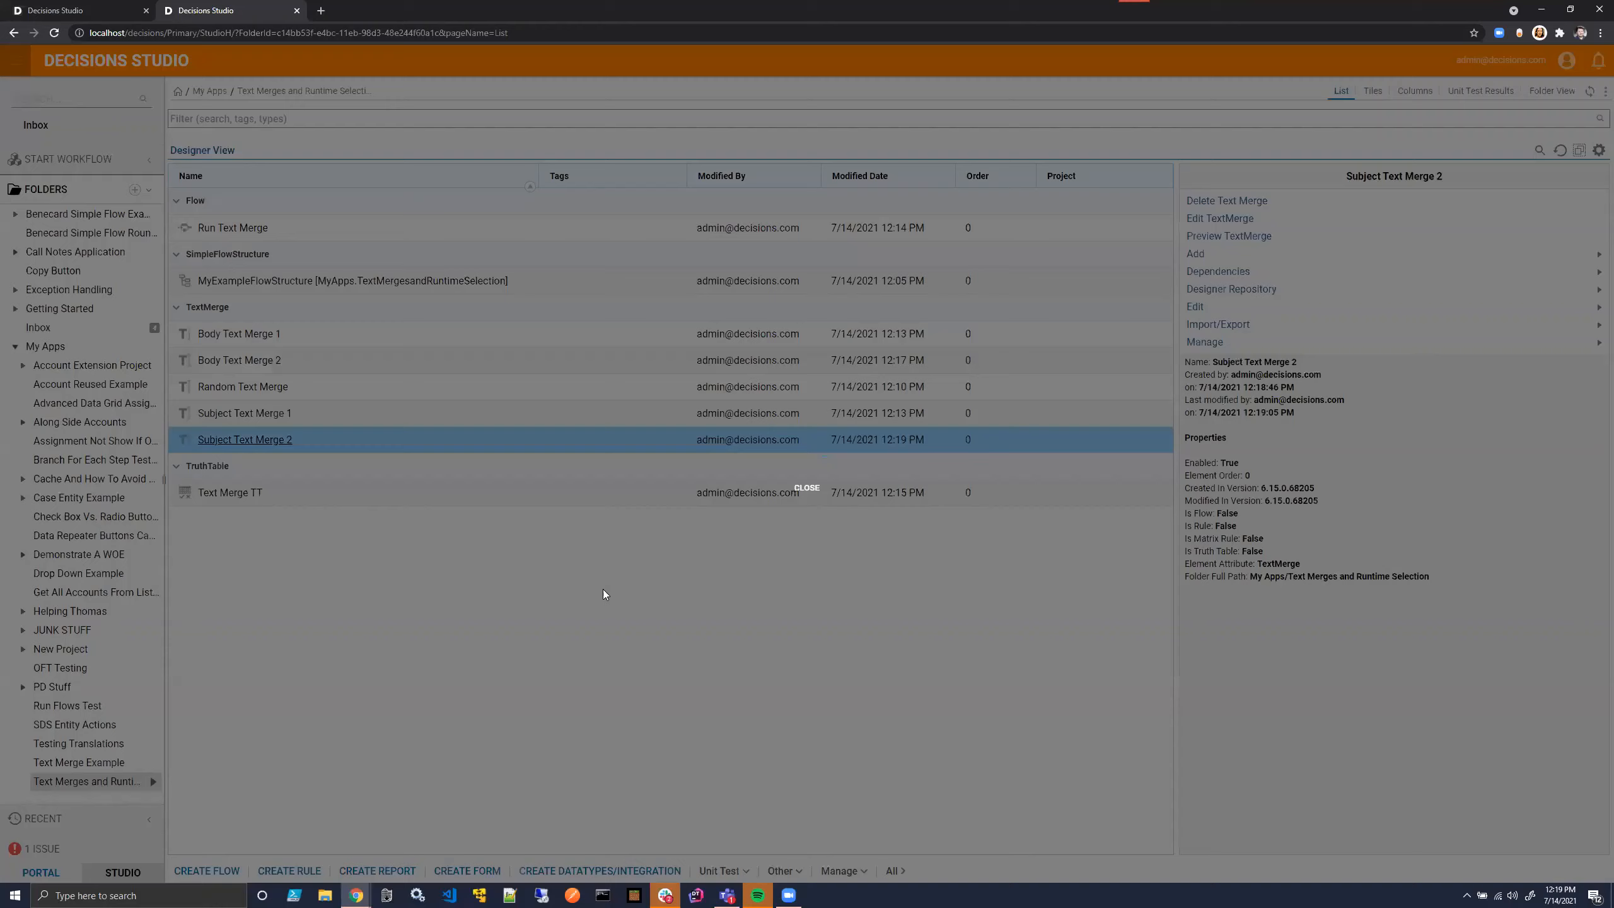
pyautogui.click(729, 512)
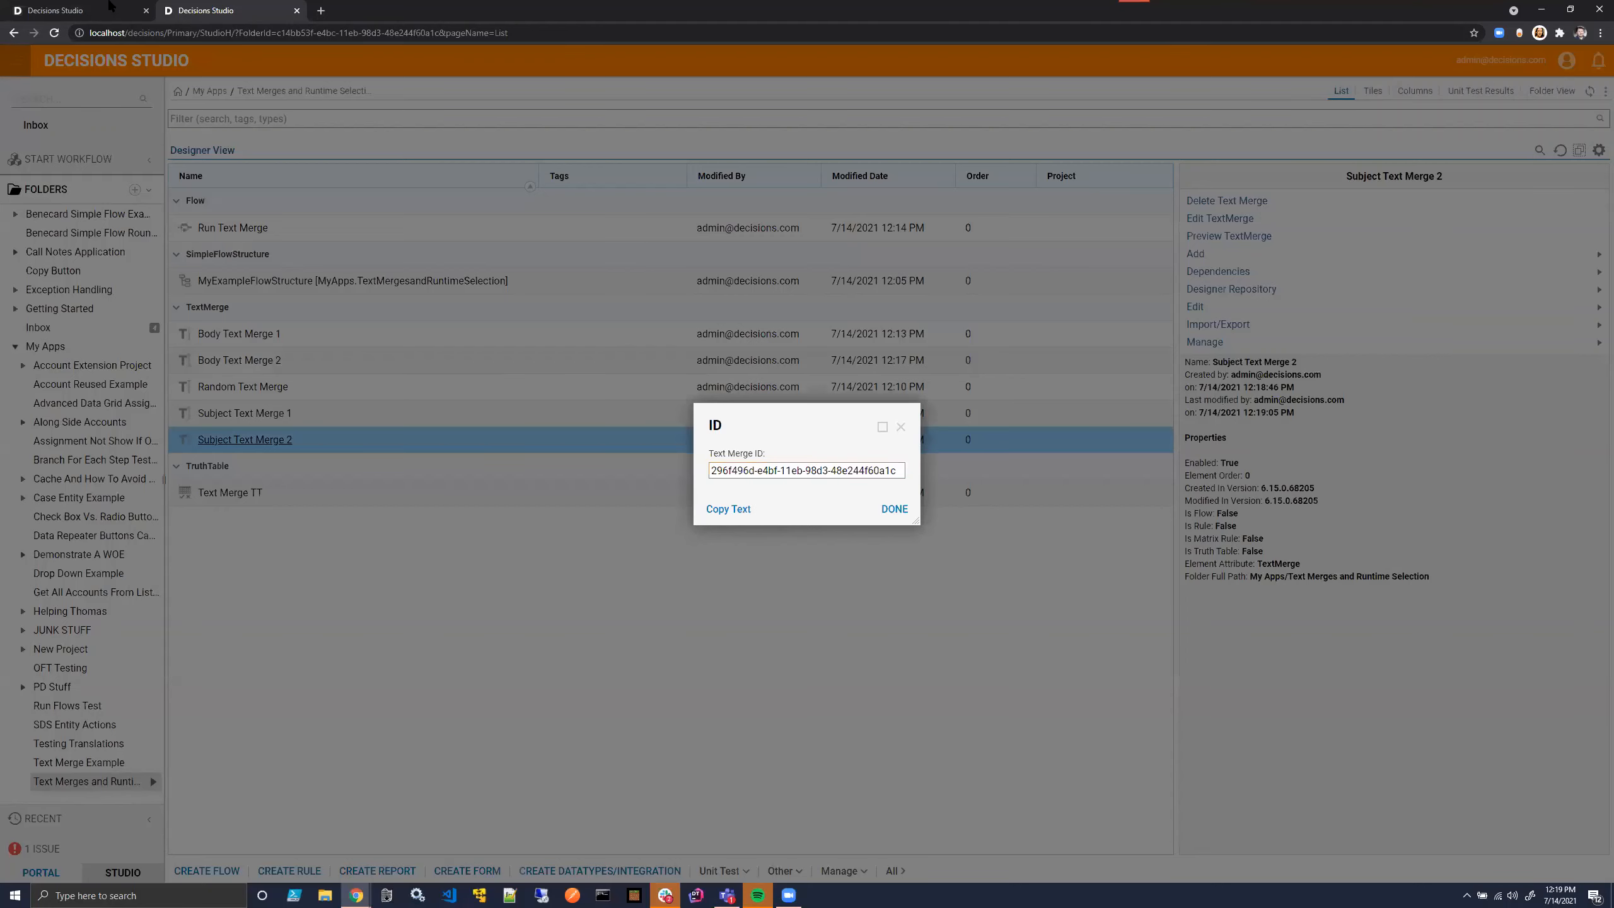
# - Paste the copied ID as the Superman row's Subject Text Merge ID, then save and close the truth table
pyautogui.click(121, 10)
pyautogui.click(449, 211)
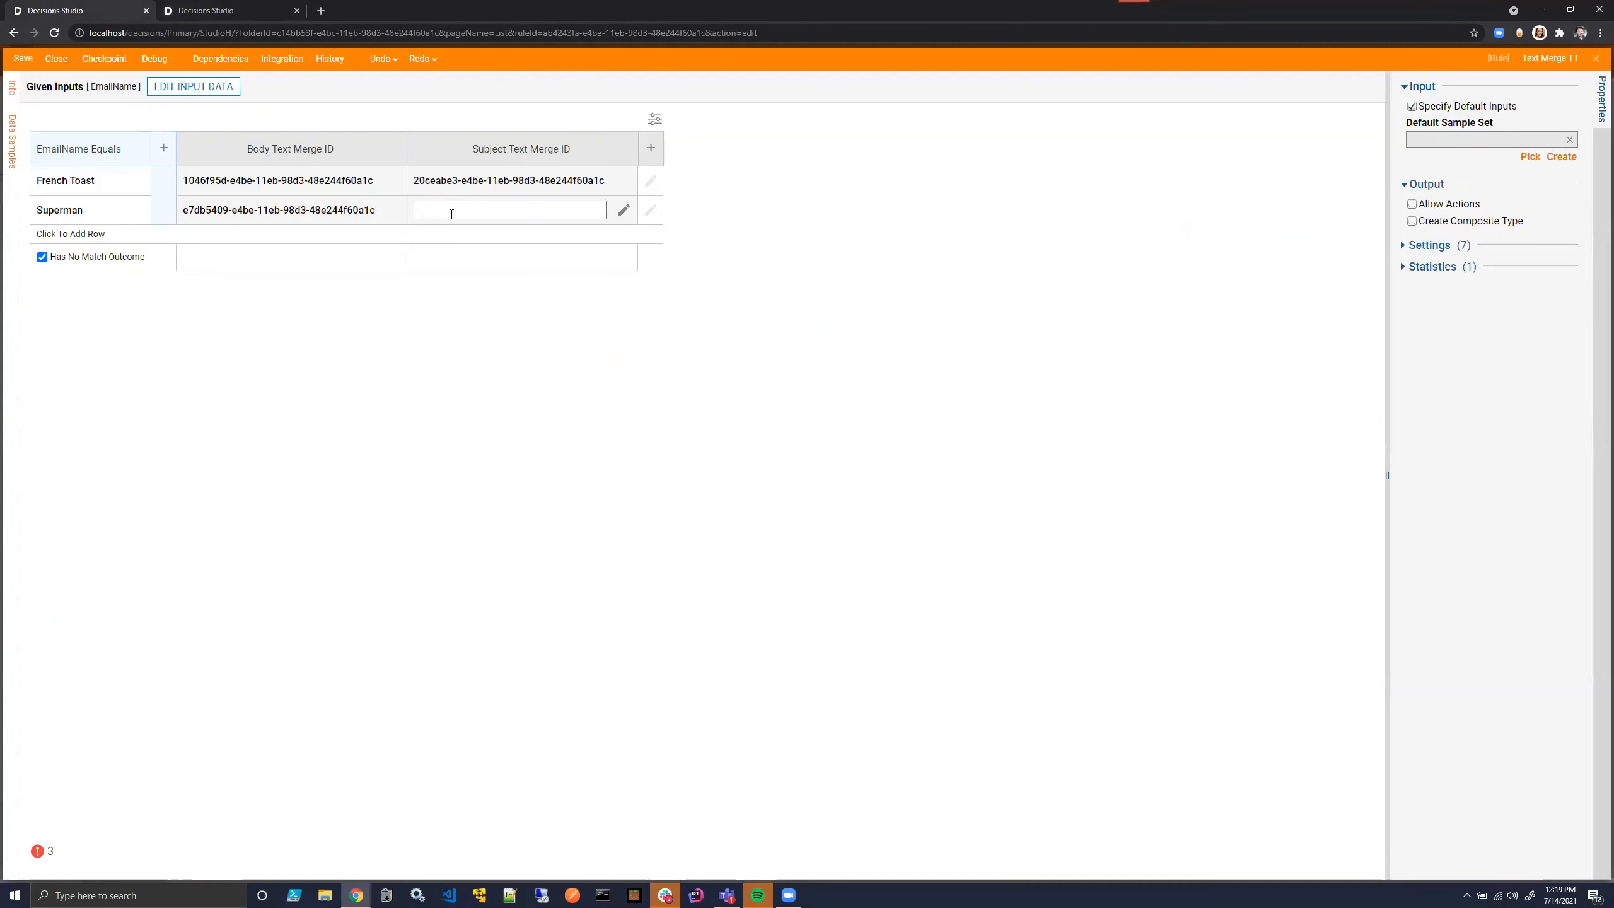
pyautogui.hotkey('ctrl', 'v')
pyautogui.click(582, 449)
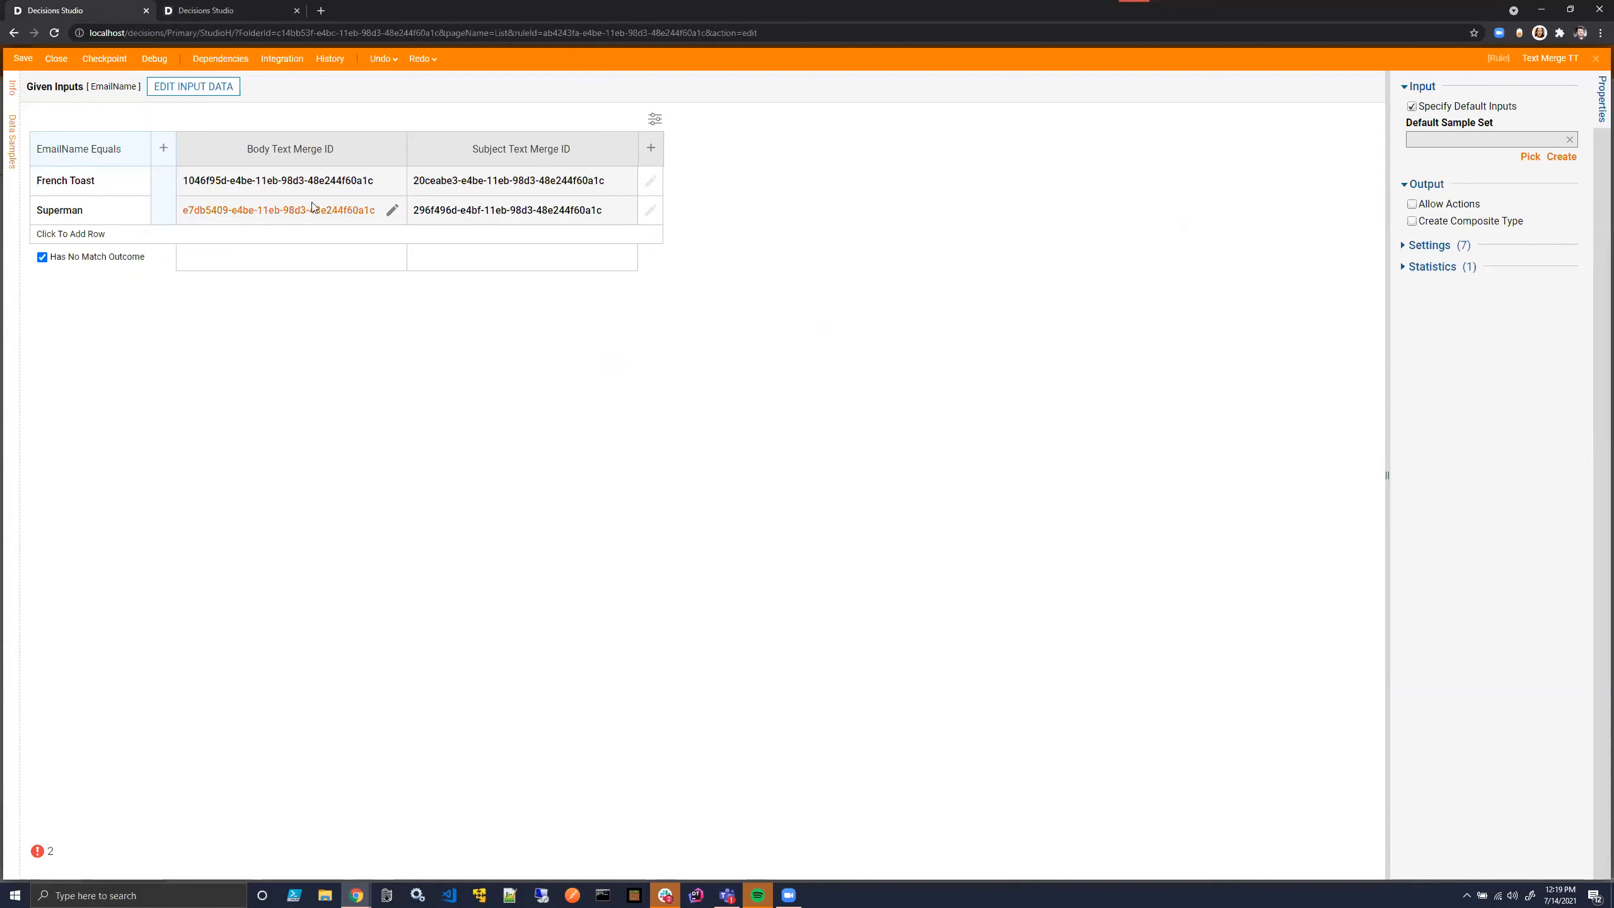
pyautogui.click(56, 59)
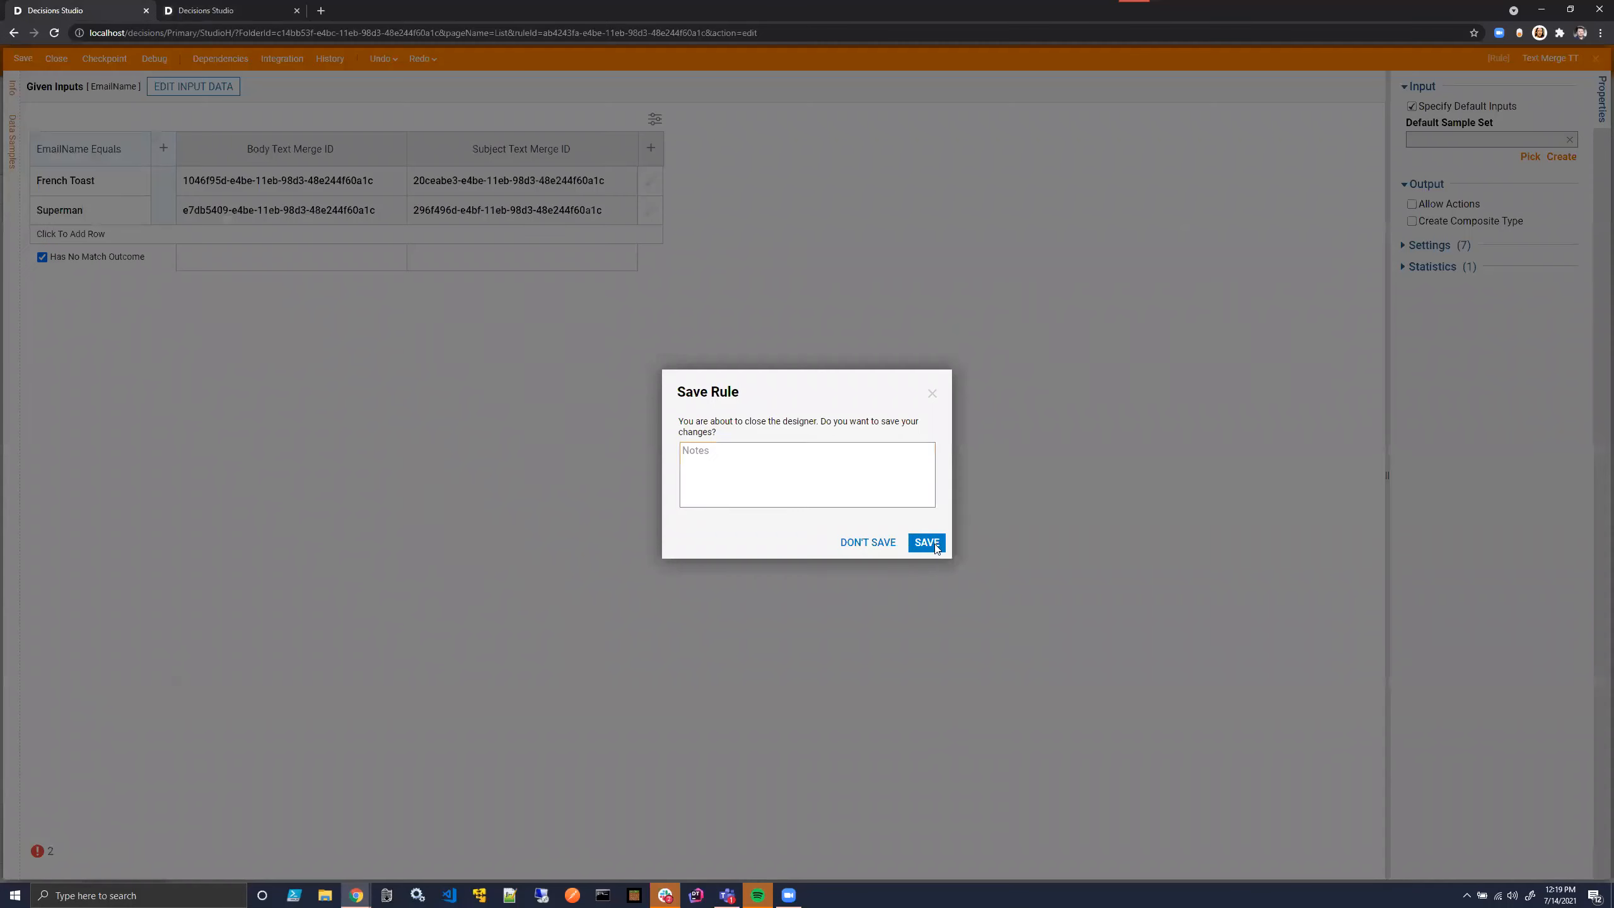
pyautogui.click(924, 543)
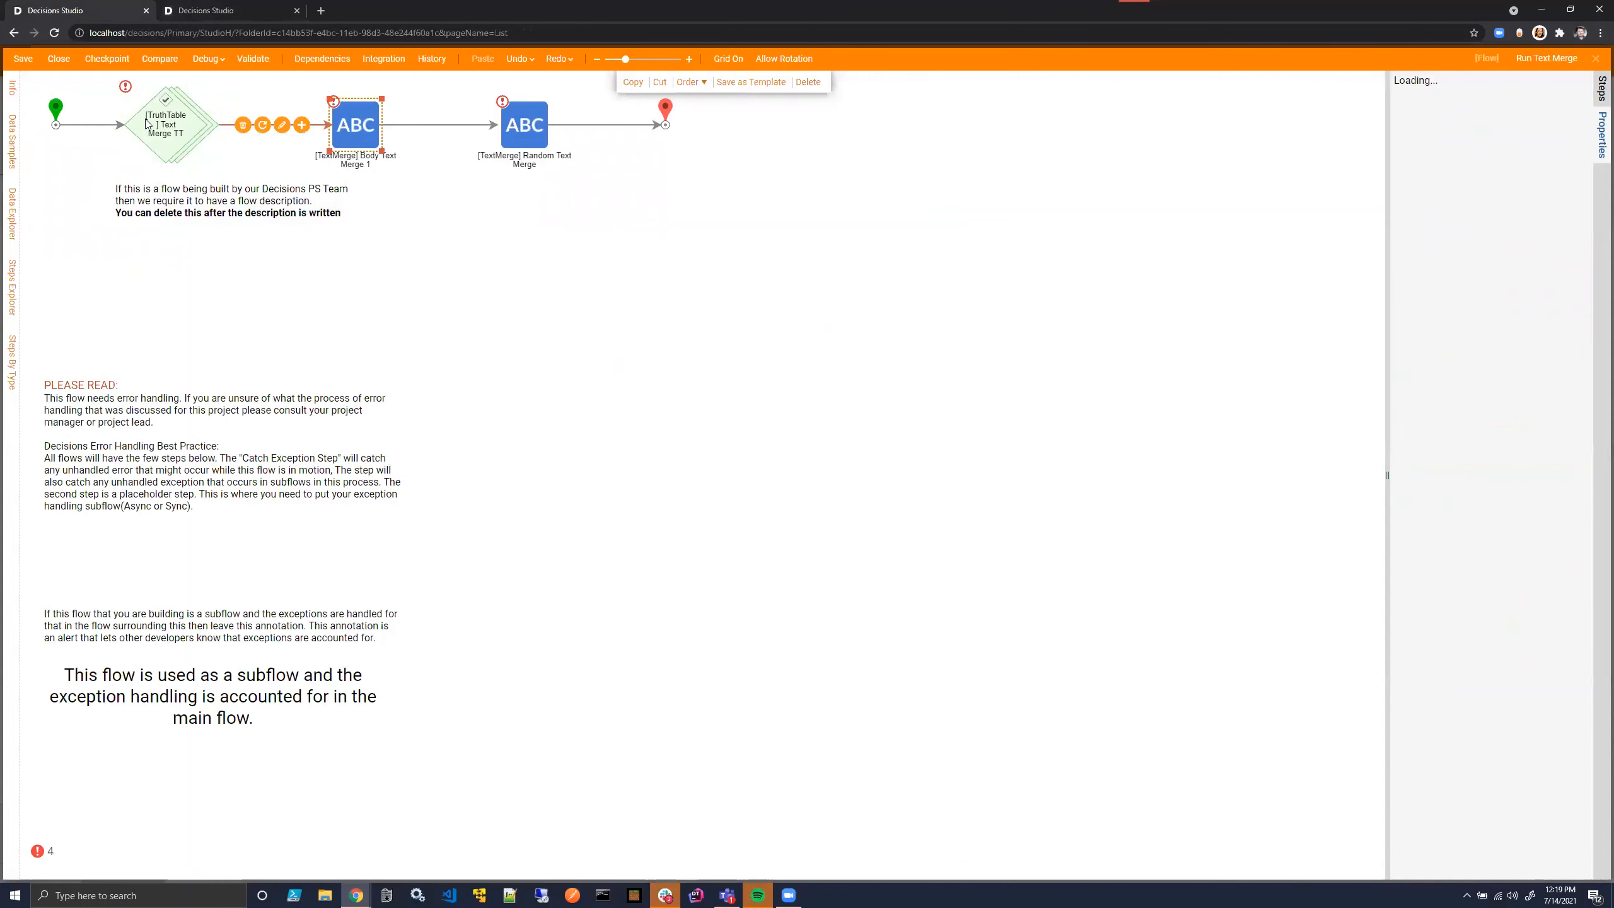
# - Map the truth table step's Email Name from the flow, using a new flow input named EmailName
pyautogui.click(1453, 449)
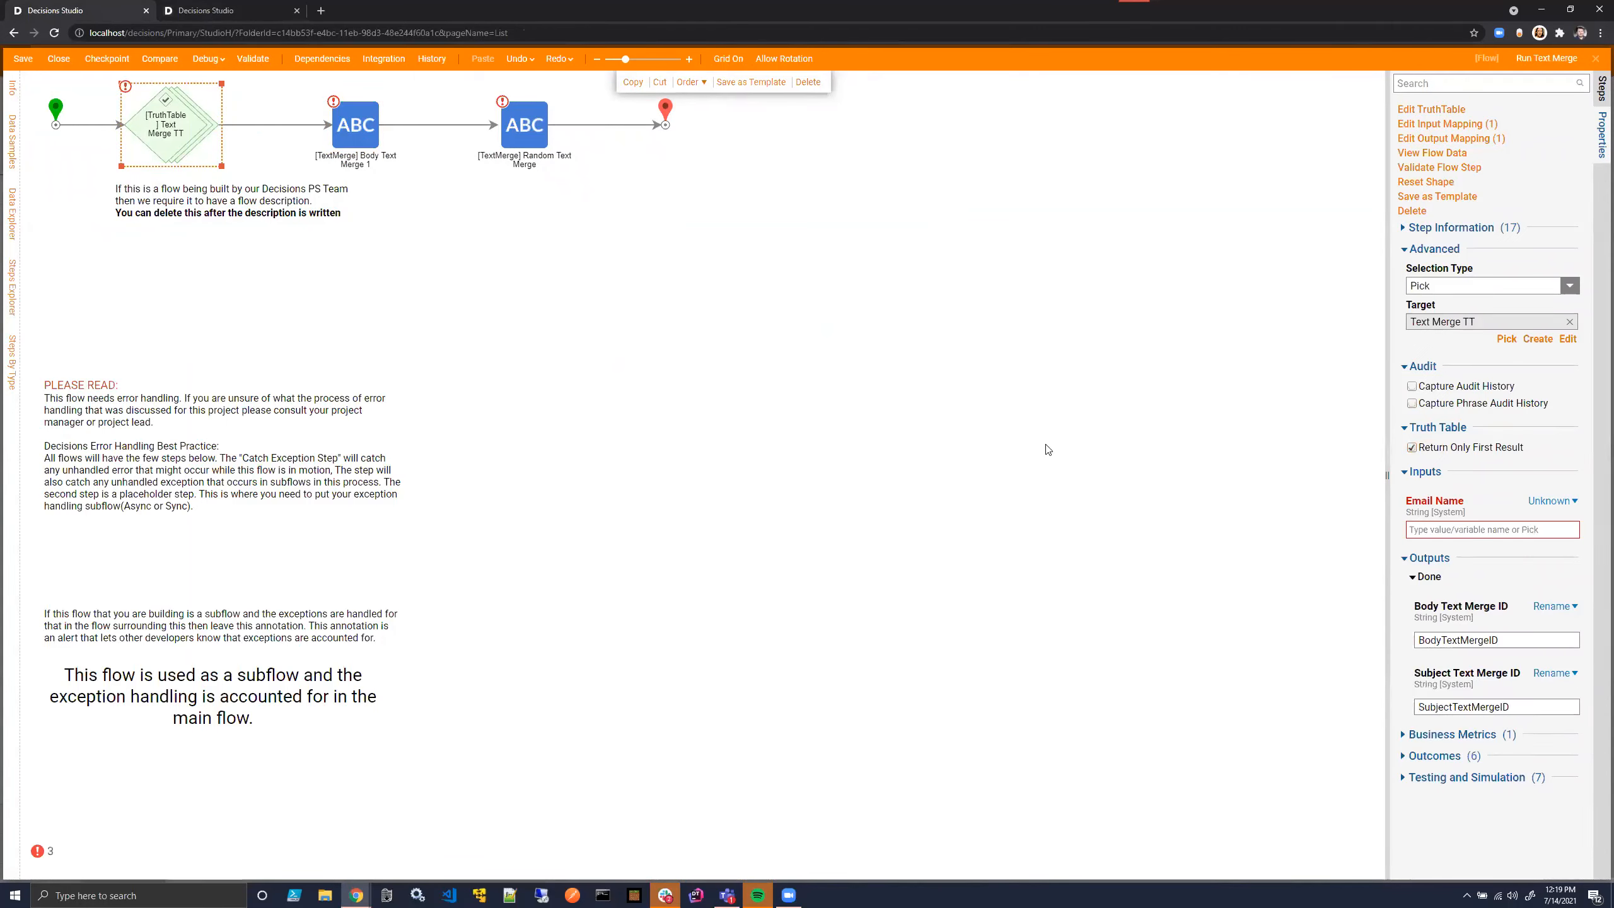
pyautogui.click(1571, 502)
pyautogui.click(1457, 463)
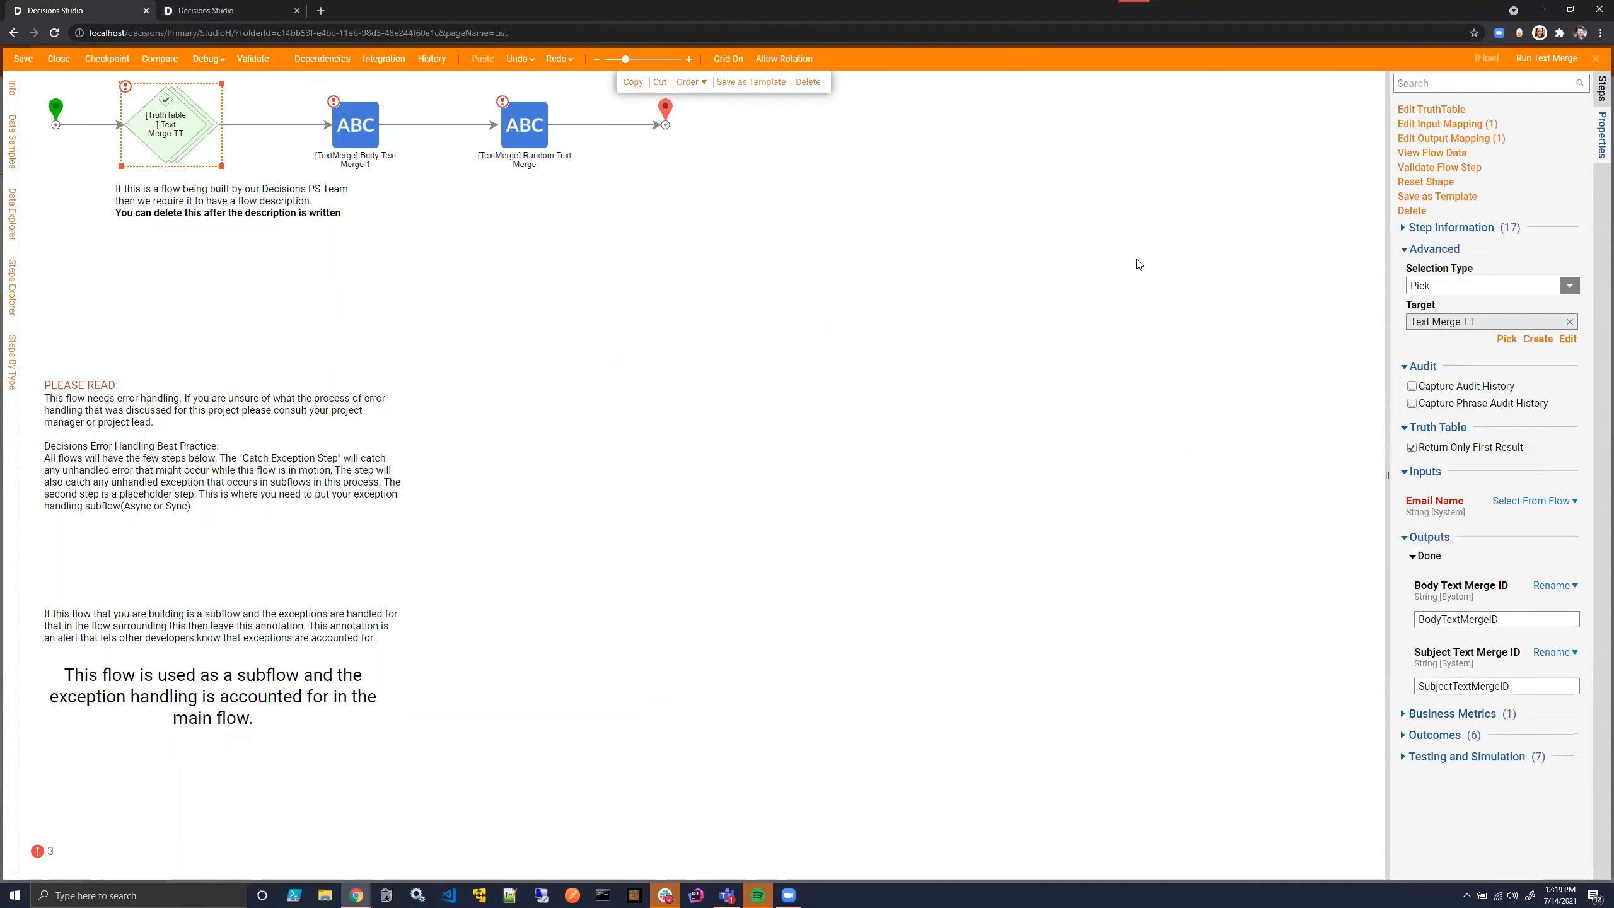
pyautogui.click(1098, 209)
pyautogui.click(1534, 550)
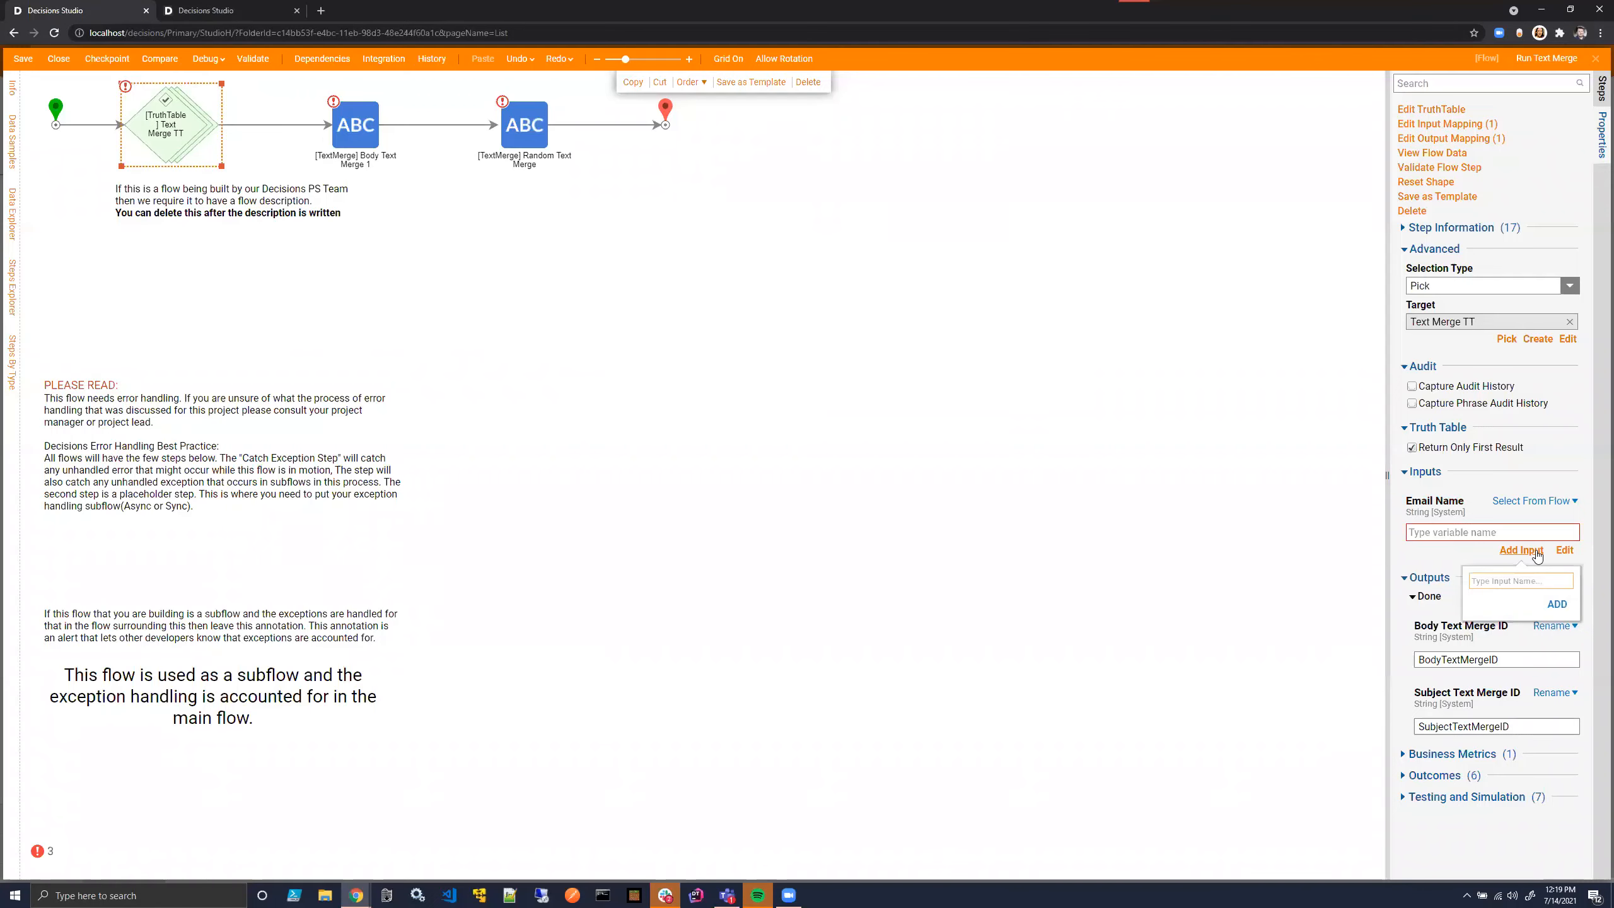
pyautogui.write('EmailName')
pyautogui.click(1558, 605)
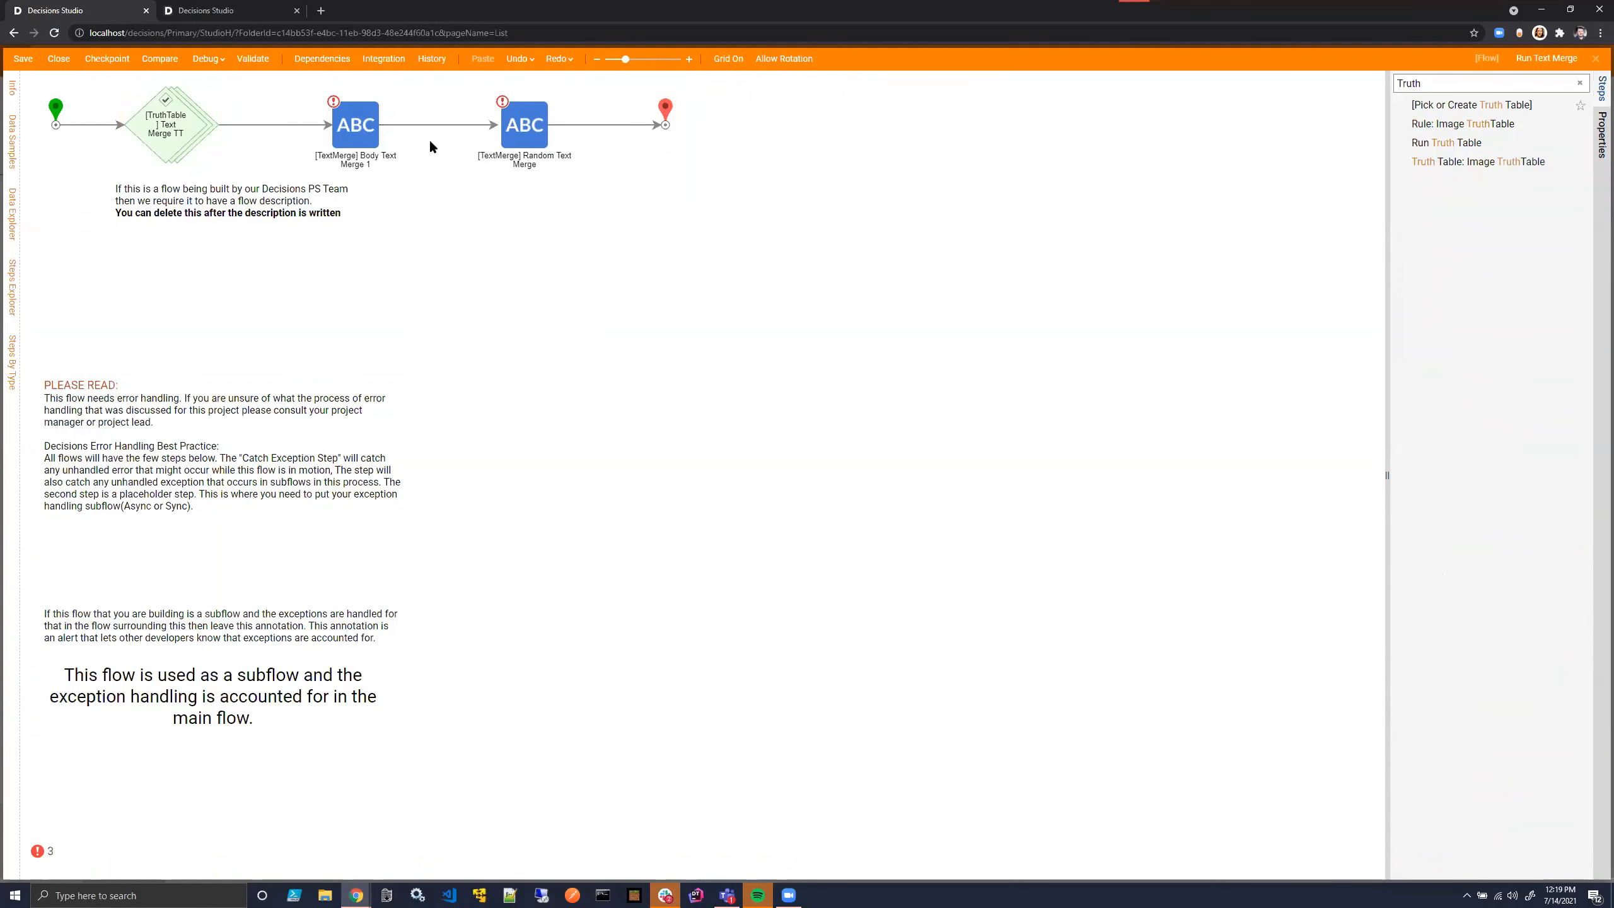
# - Map My Data of the Body Text Merge 1 step from the flow, using a new flow input named MyData
pyautogui.click(375, 125)
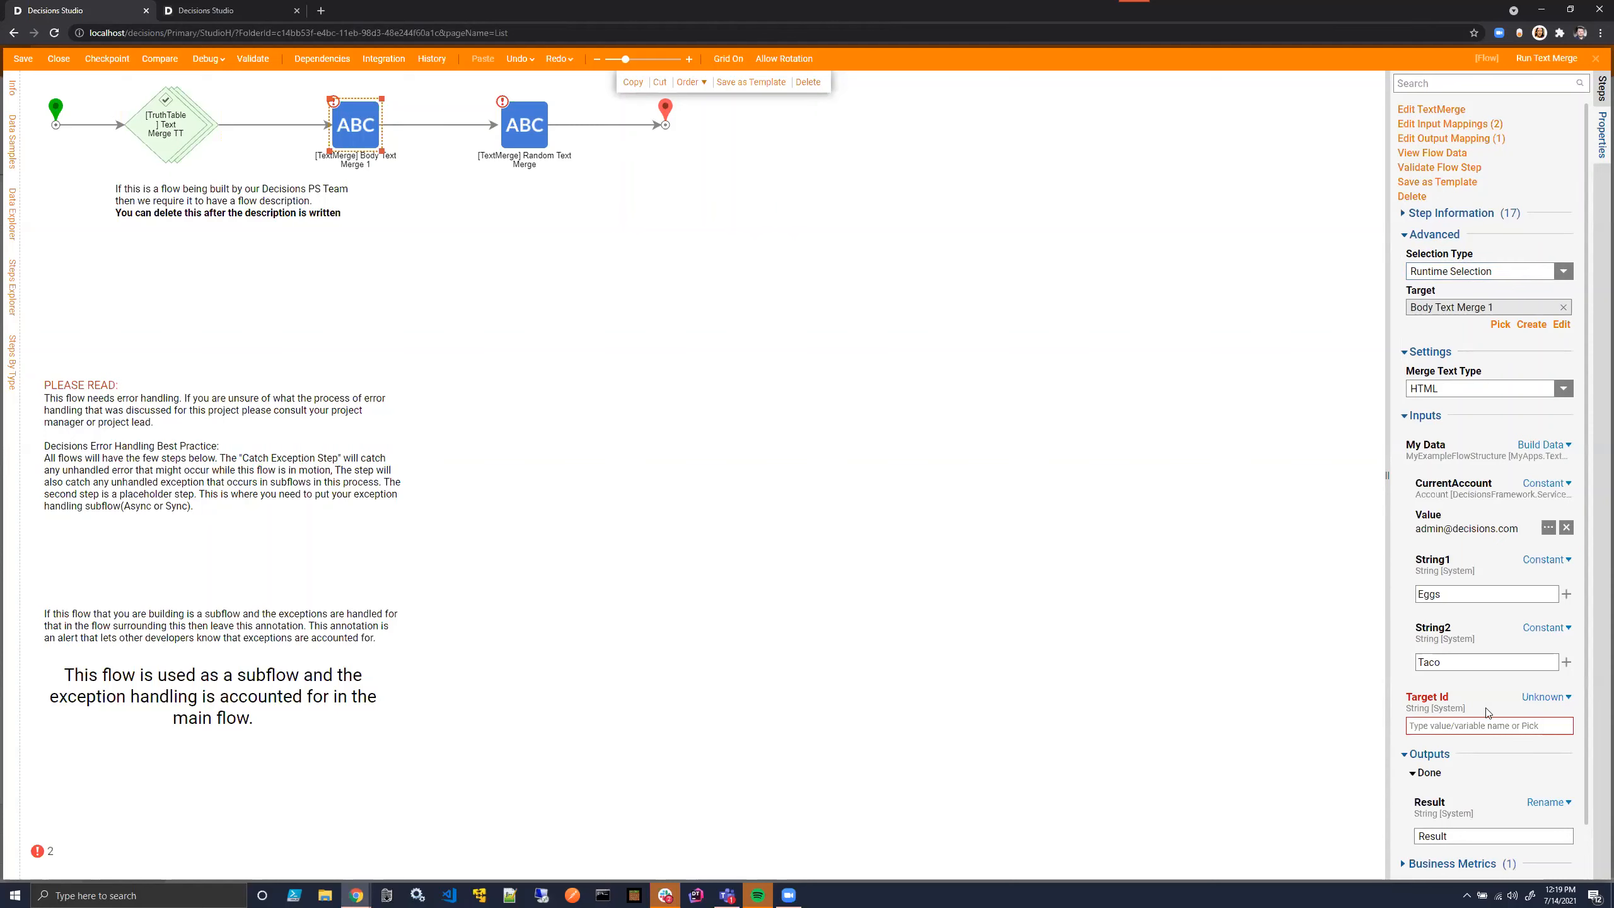
pyautogui.scroll(-2, 1525, 680)
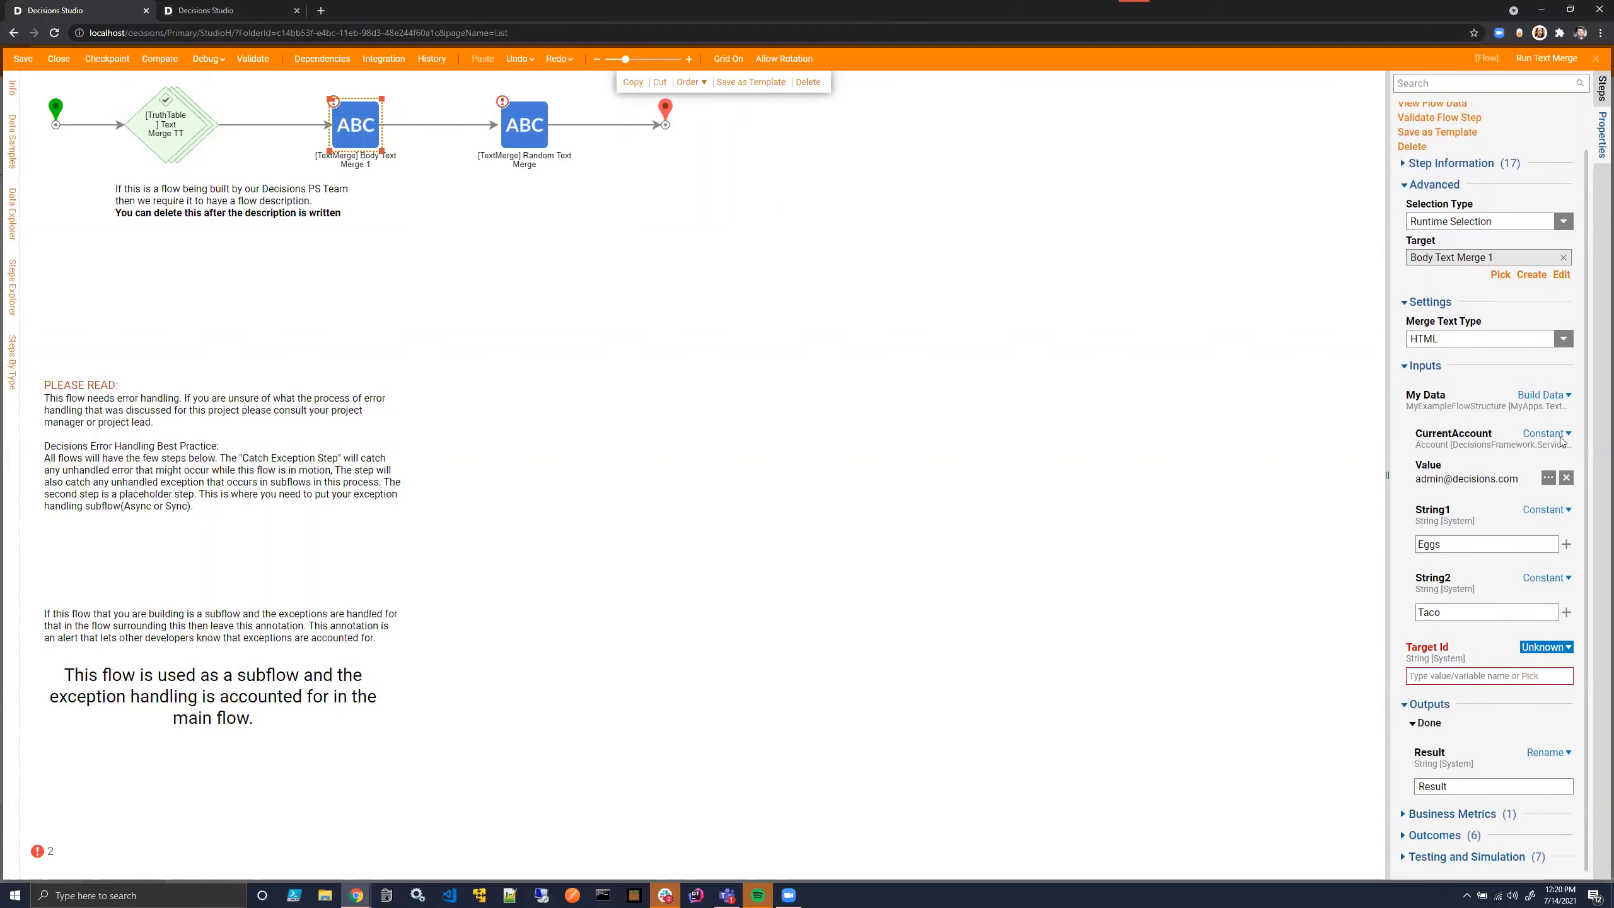
pyautogui.click(1543, 395)
pyautogui.click(1442, 376)
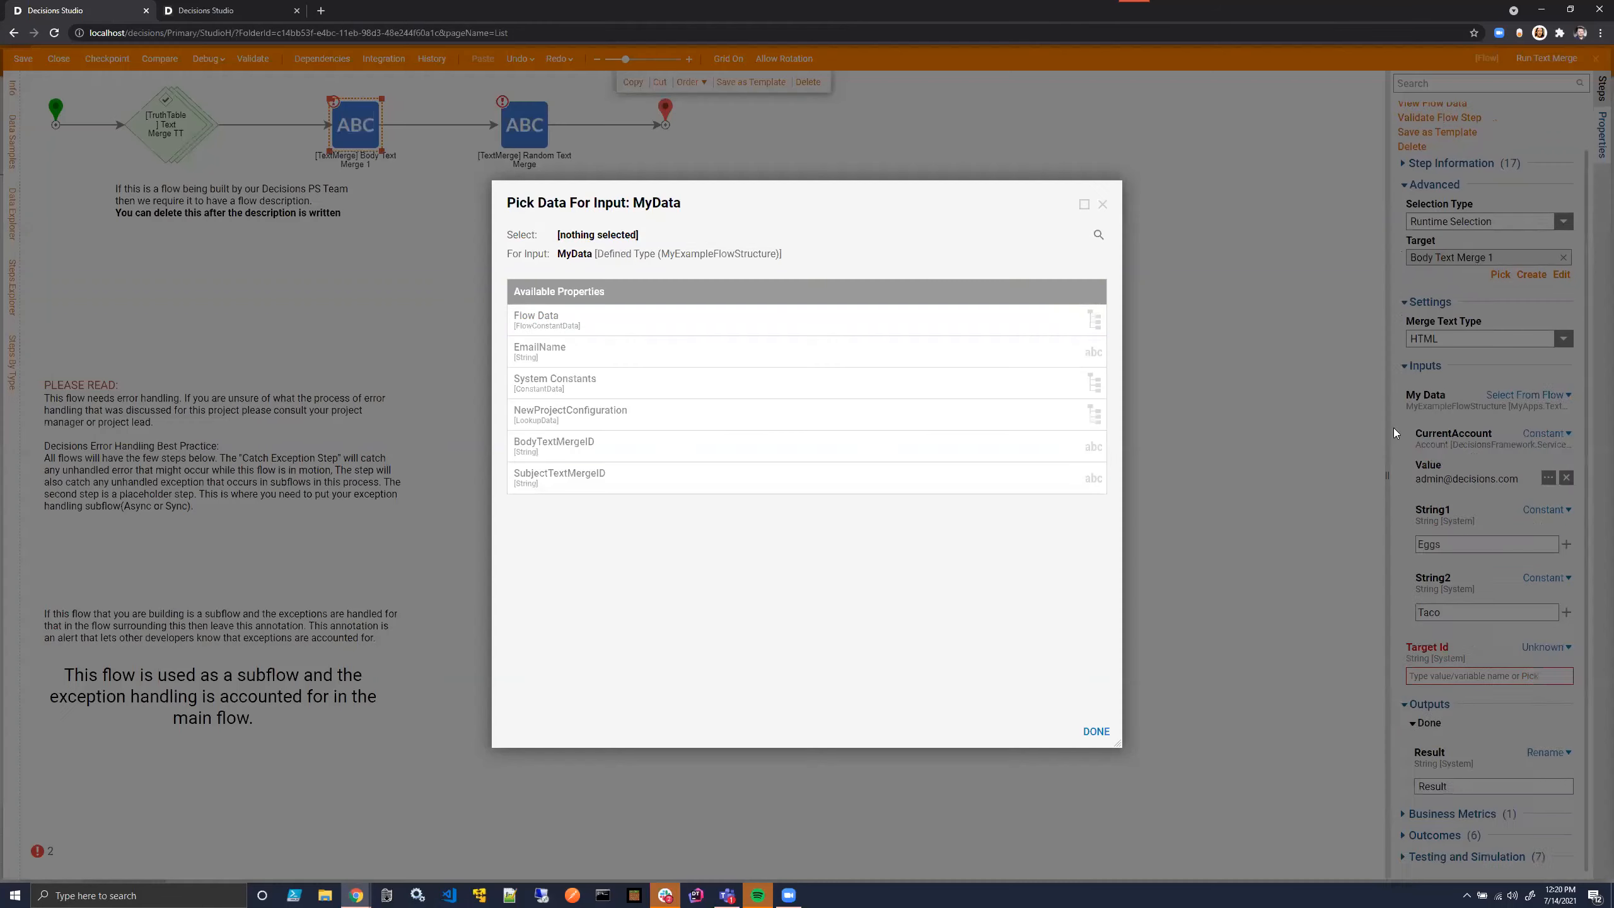
pyautogui.click(1098, 202)
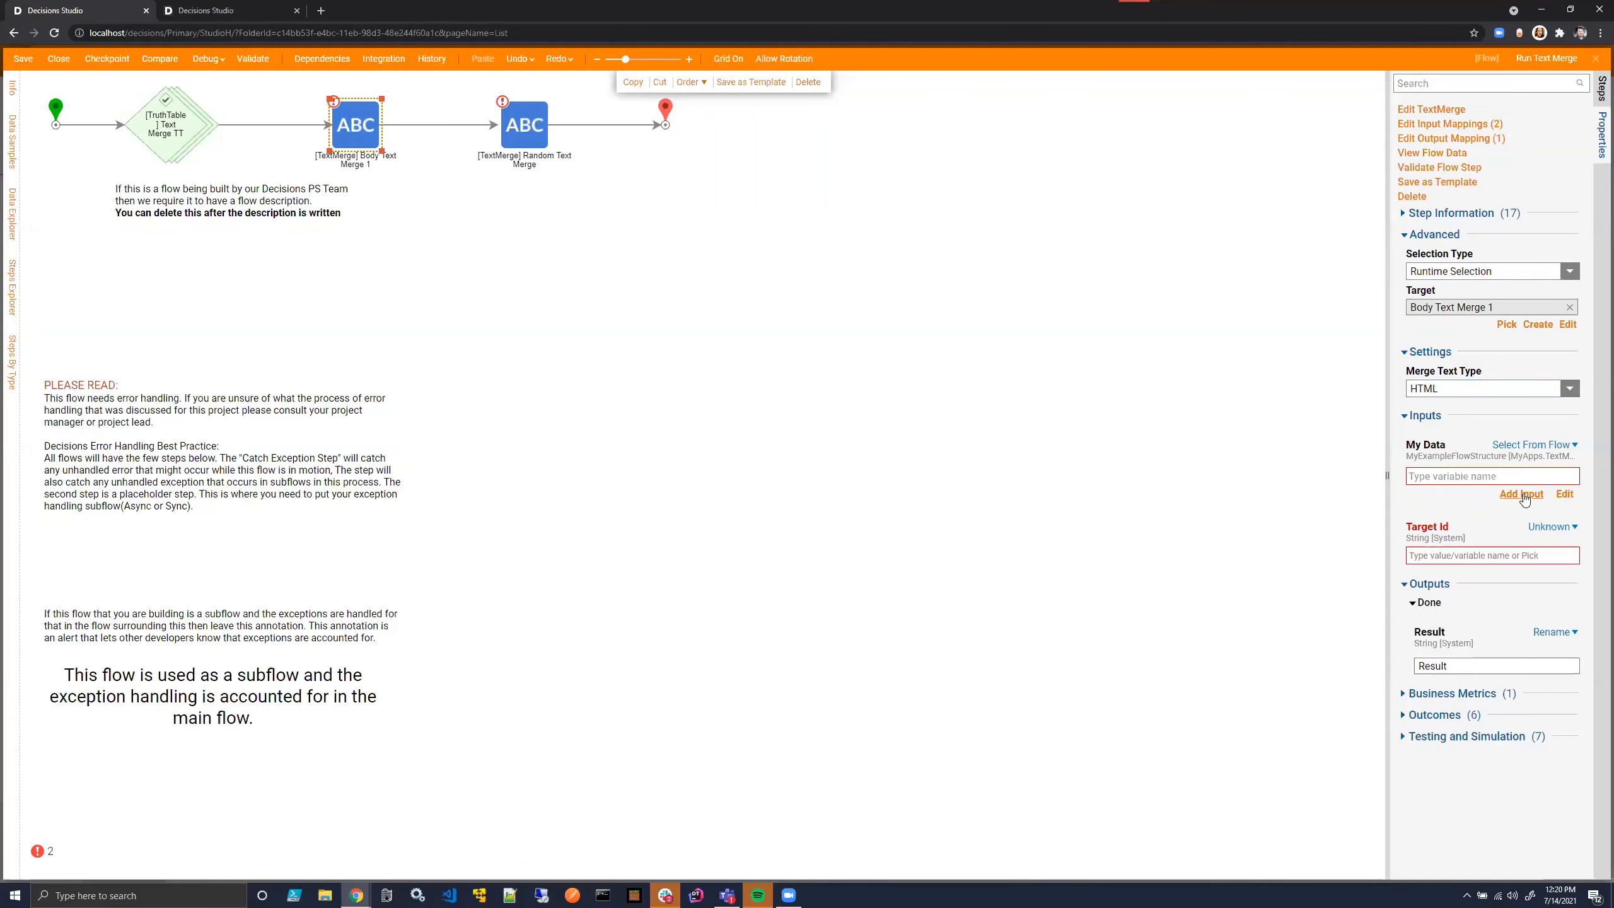
pyautogui.click(1522, 495)
pyautogui.write('MyData')
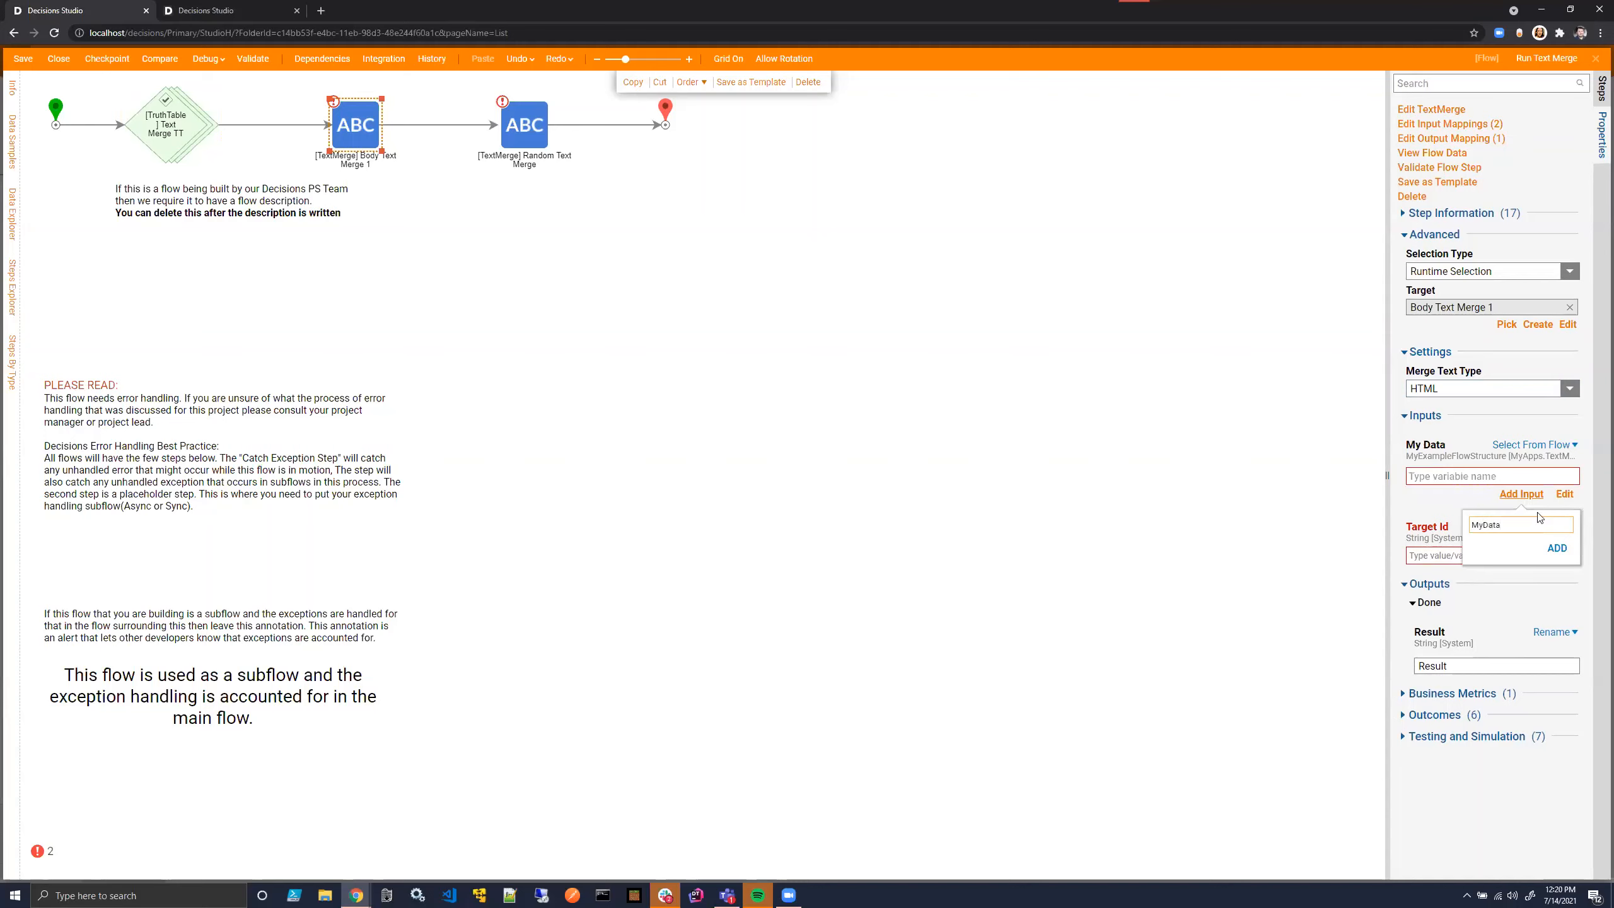
pyautogui.click(1556, 547)
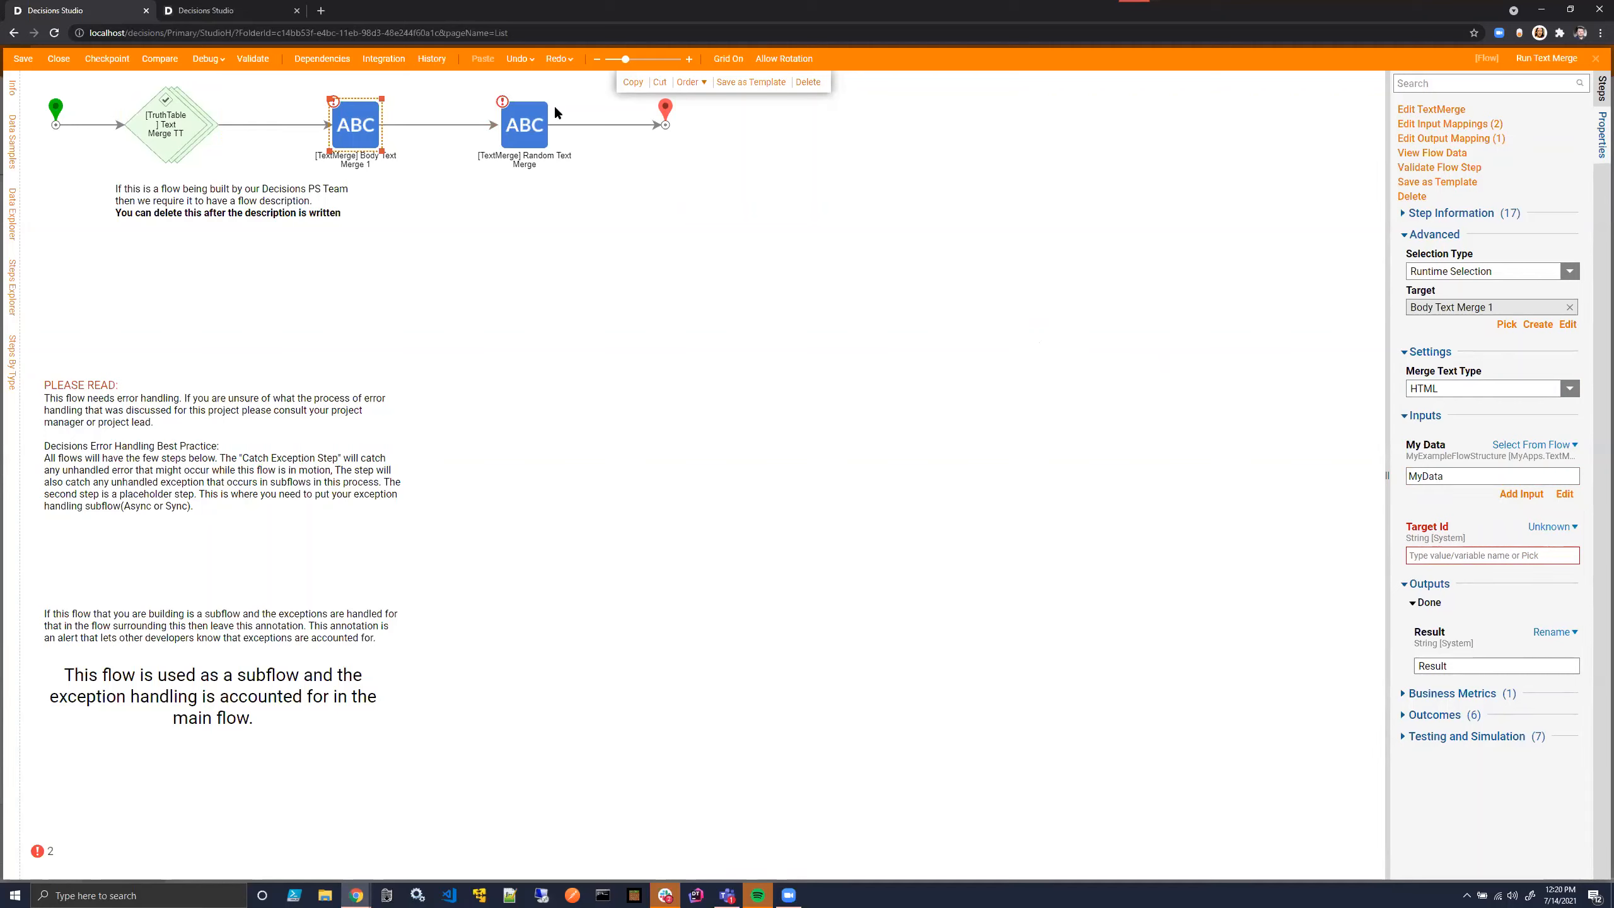
# - Map My Data of the subject text merge step from the flow's existing MyData input
pyautogui.click(537, 121)
pyautogui.click(1552, 445)
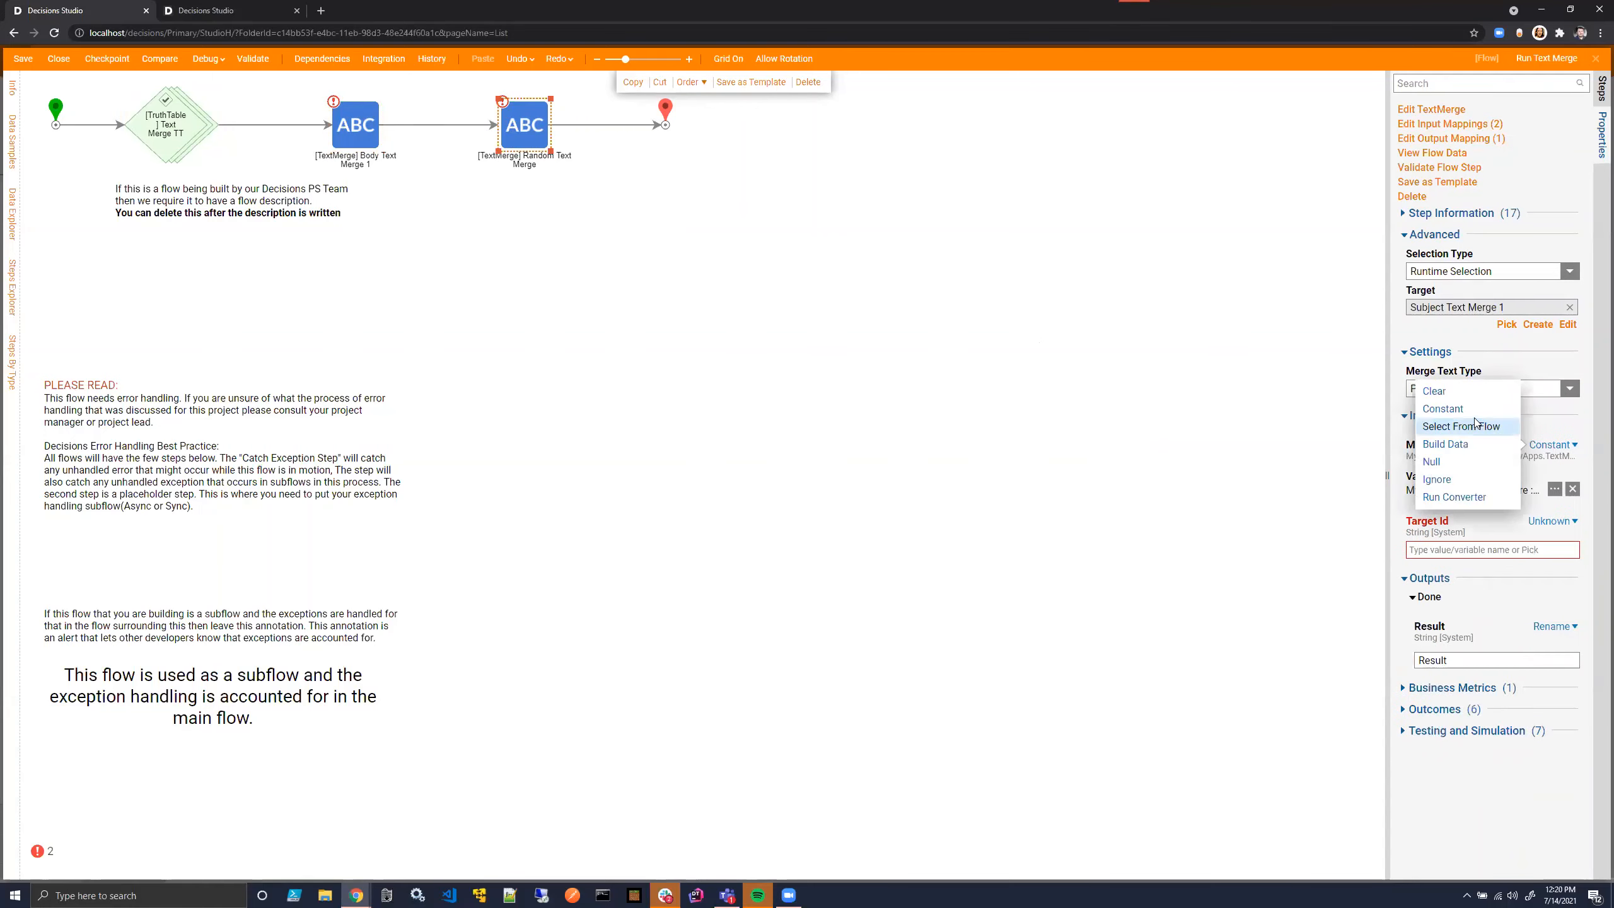
pyautogui.click(1475, 424)
pyautogui.click(613, 392)
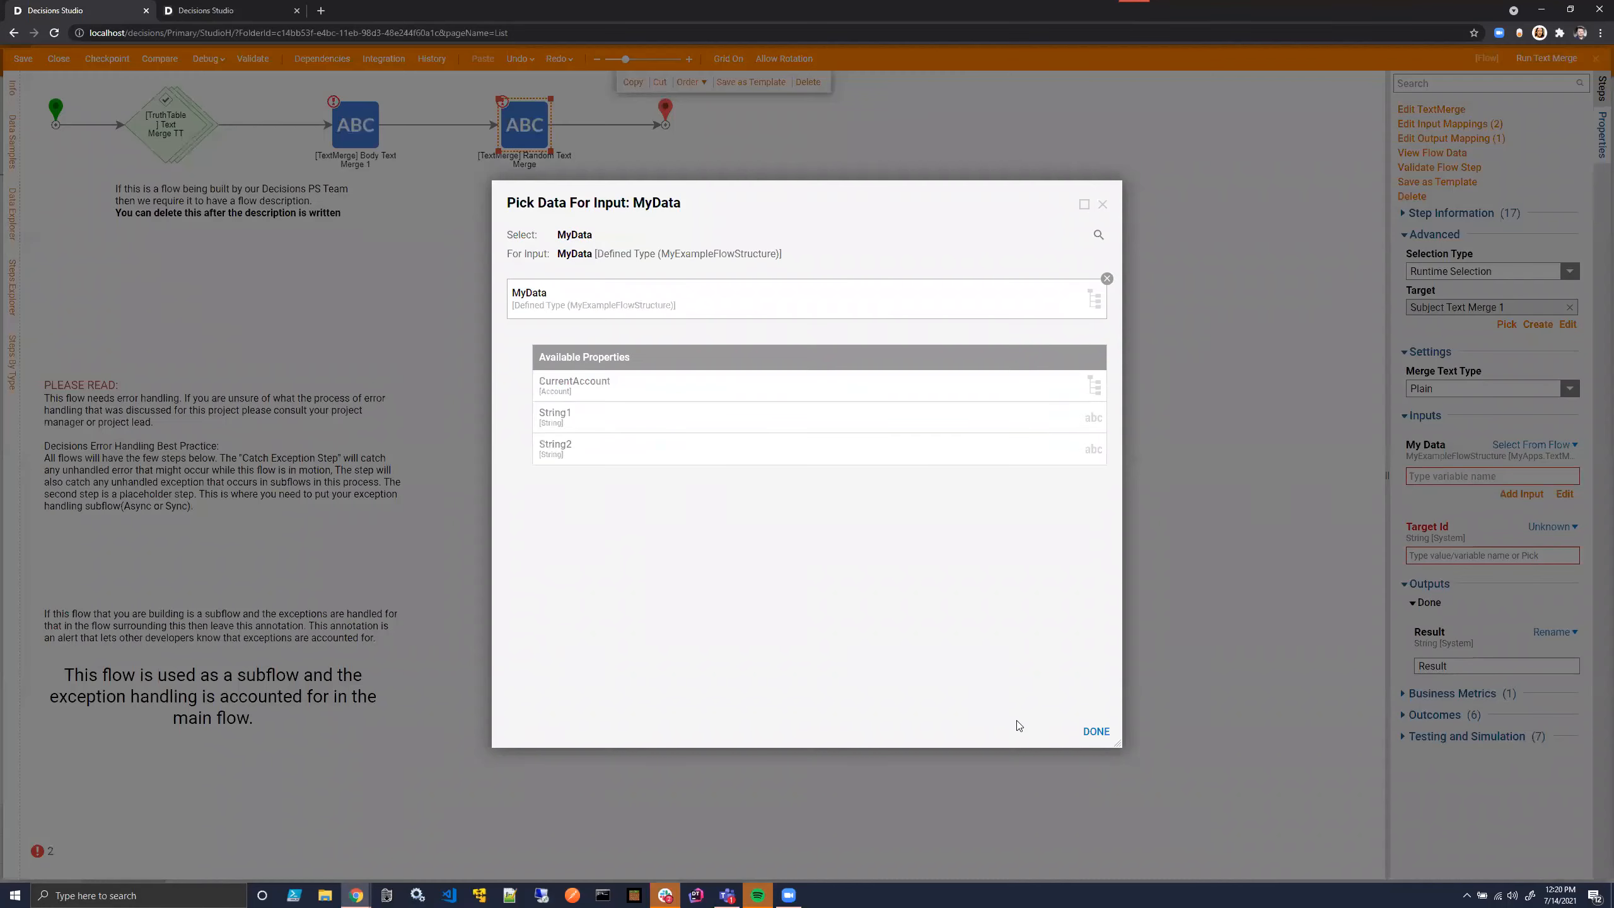
pyautogui.click(1096, 731)
# - Look at the target text merge of the Body Text Merge 1 step and close it without saving
pyautogui.click(356, 124)
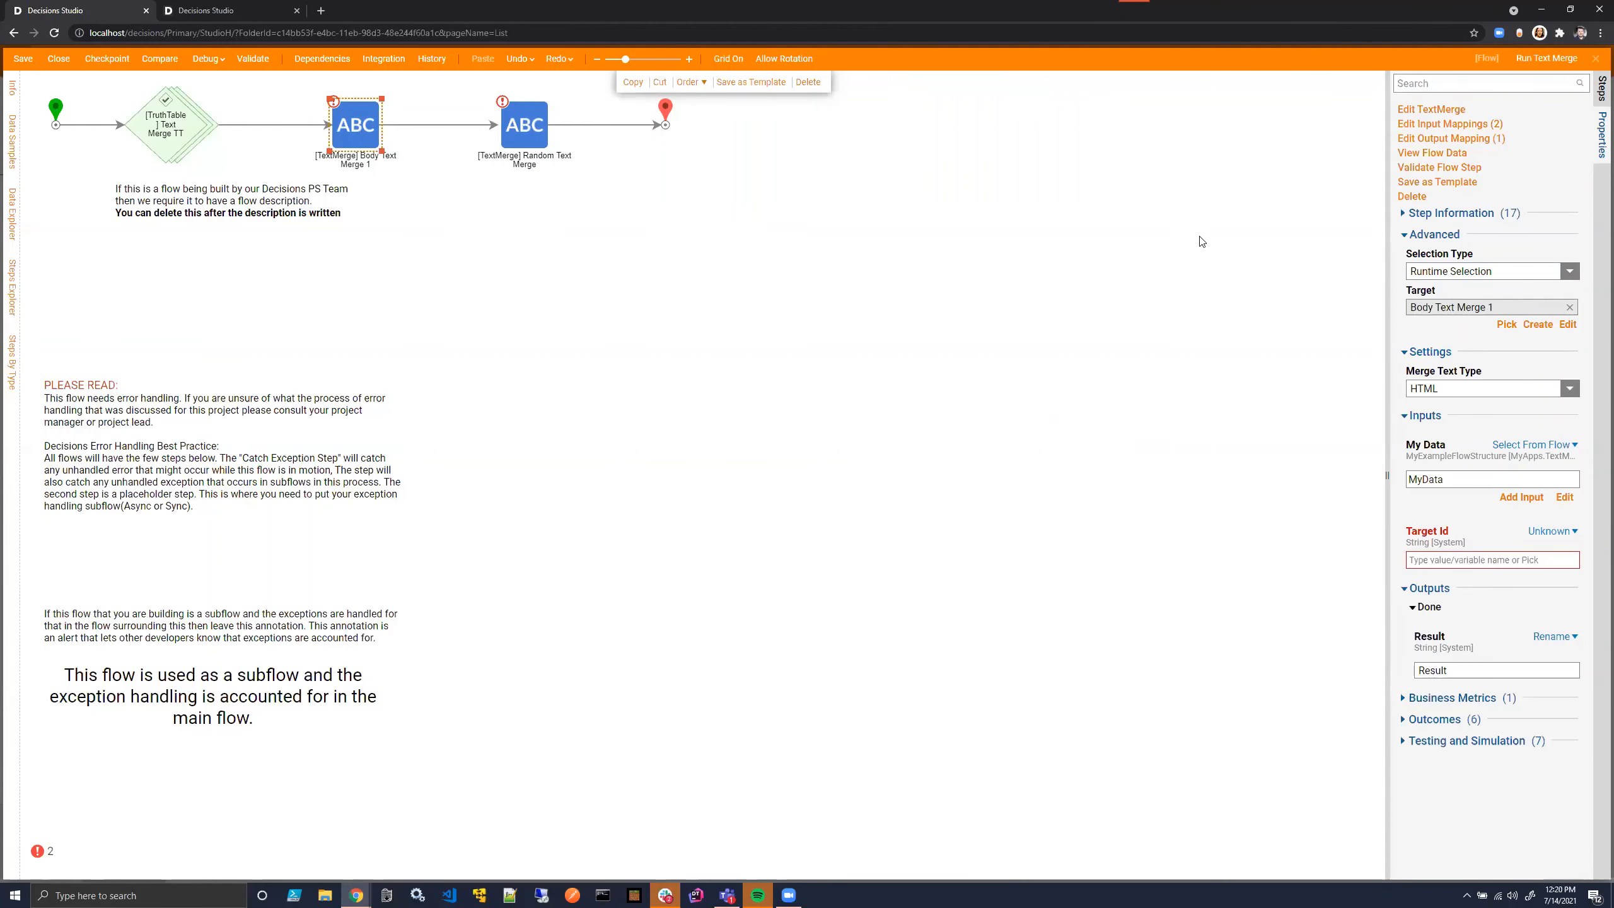
pyautogui.click(1567, 325)
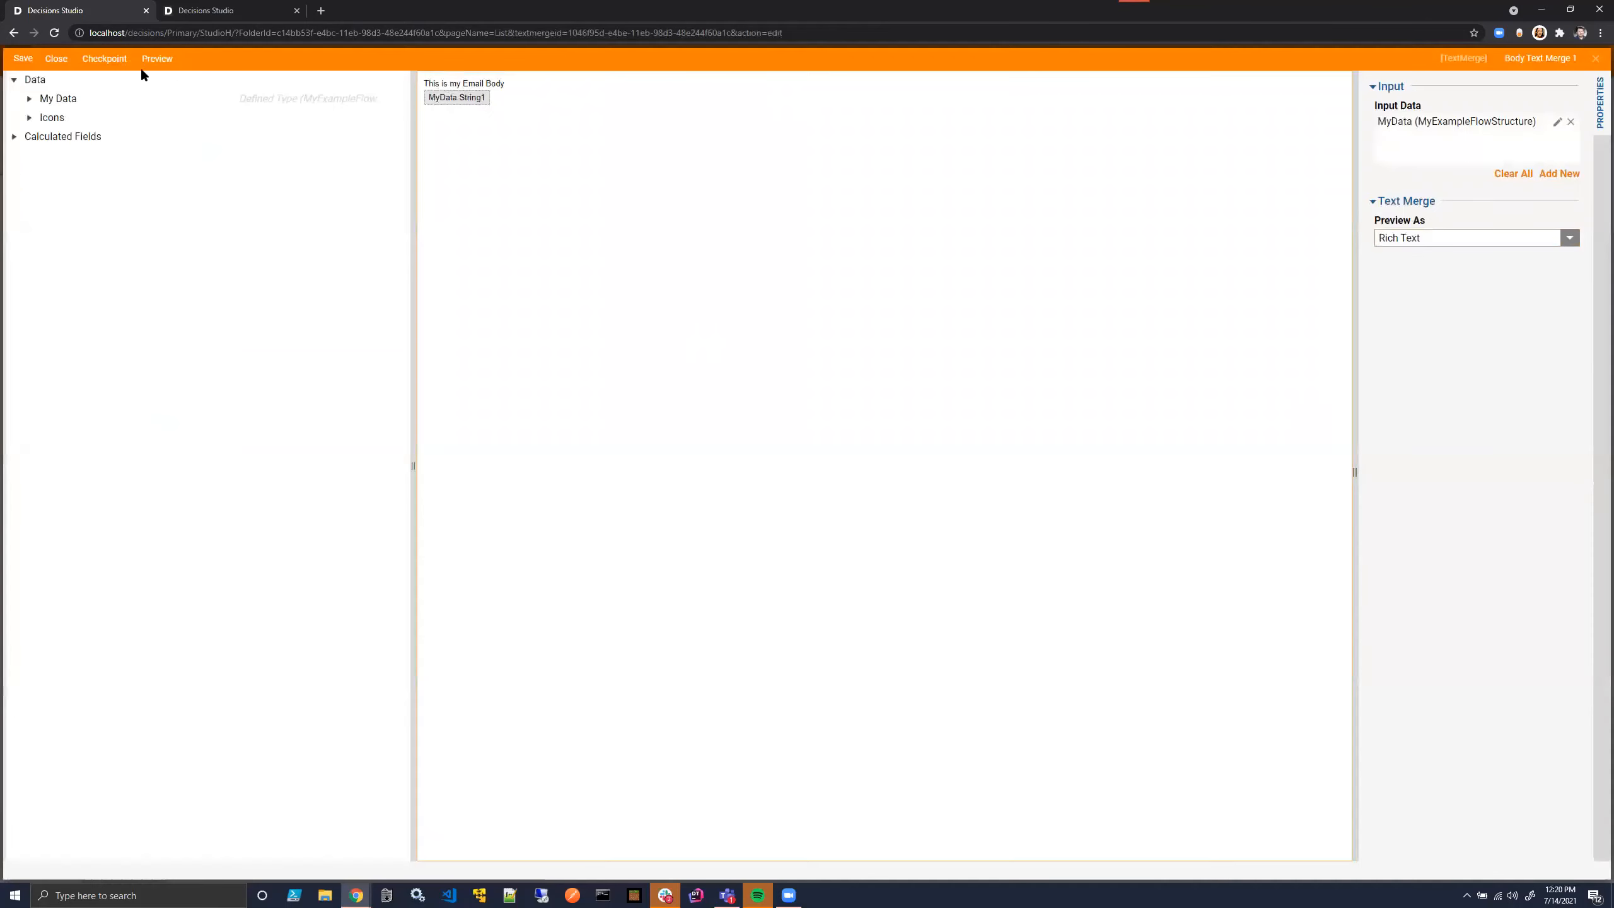
pyautogui.click(56, 58)
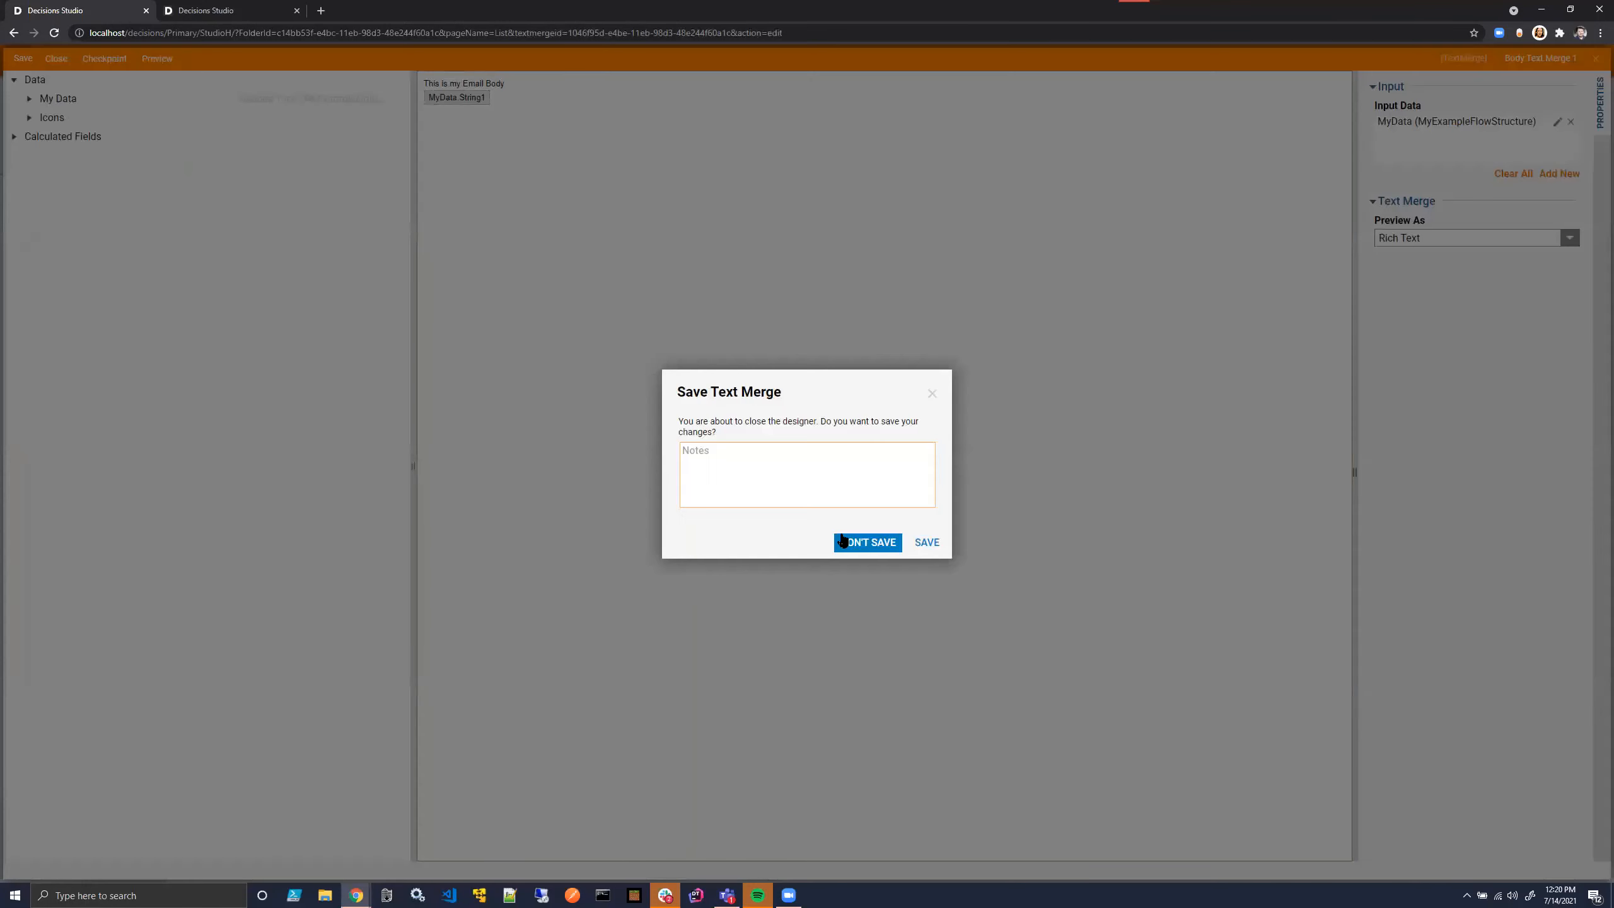
pyautogui.click(867, 541)
# - Set the target of the Body Text Merge 1 step to Random Text Merge
pyautogui.click(1507, 324)
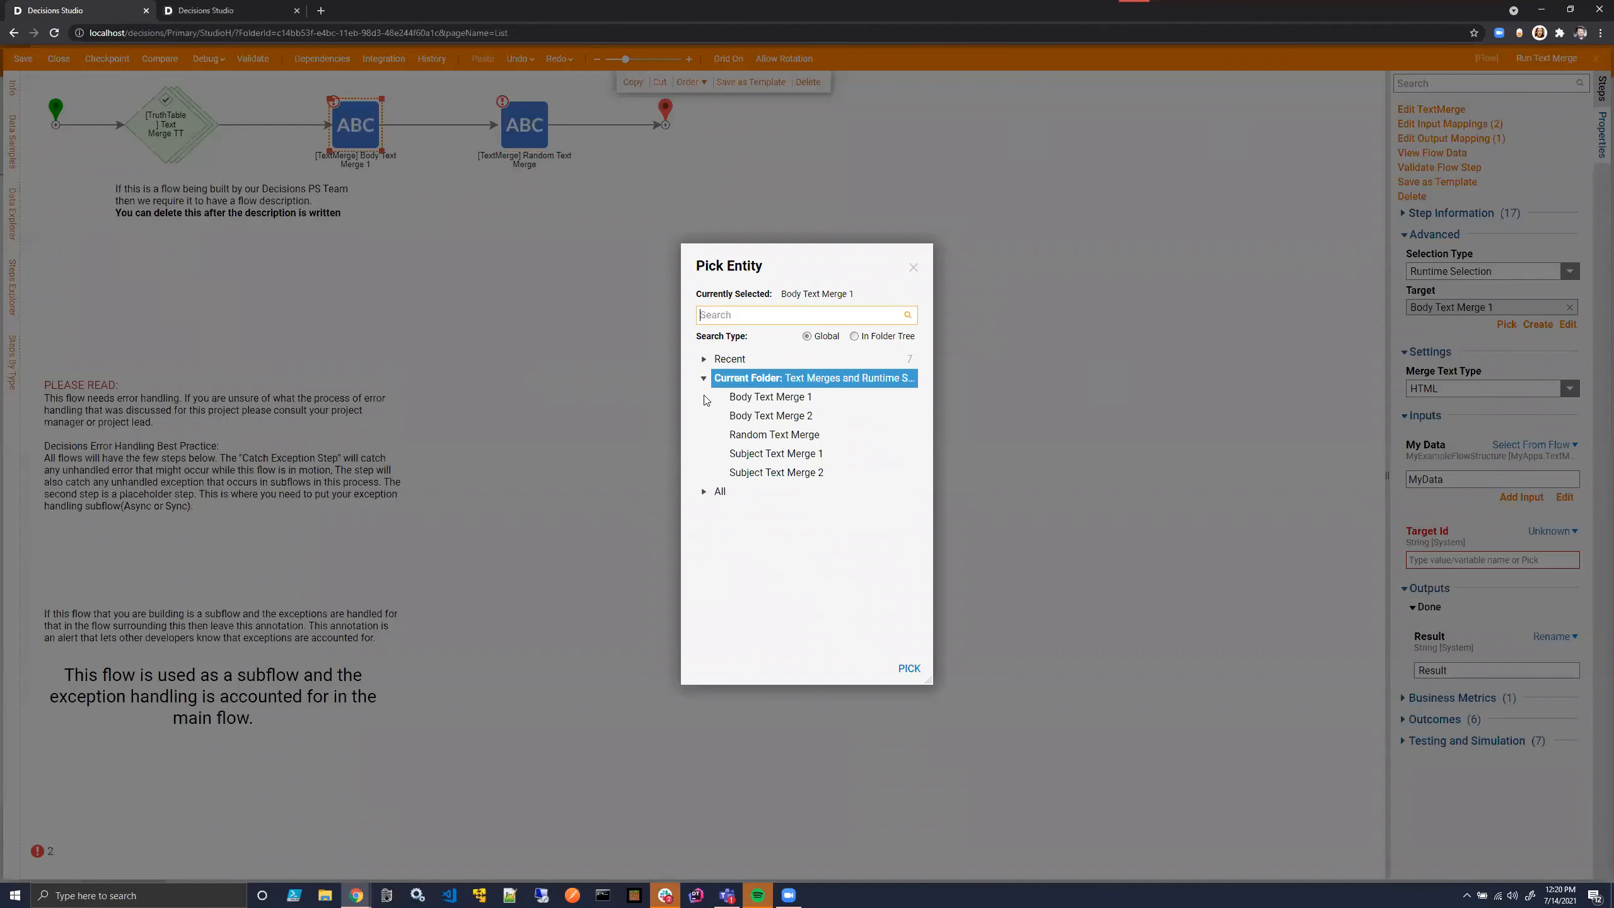
pyautogui.click(750, 435)
pyautogui.click(909, 669)
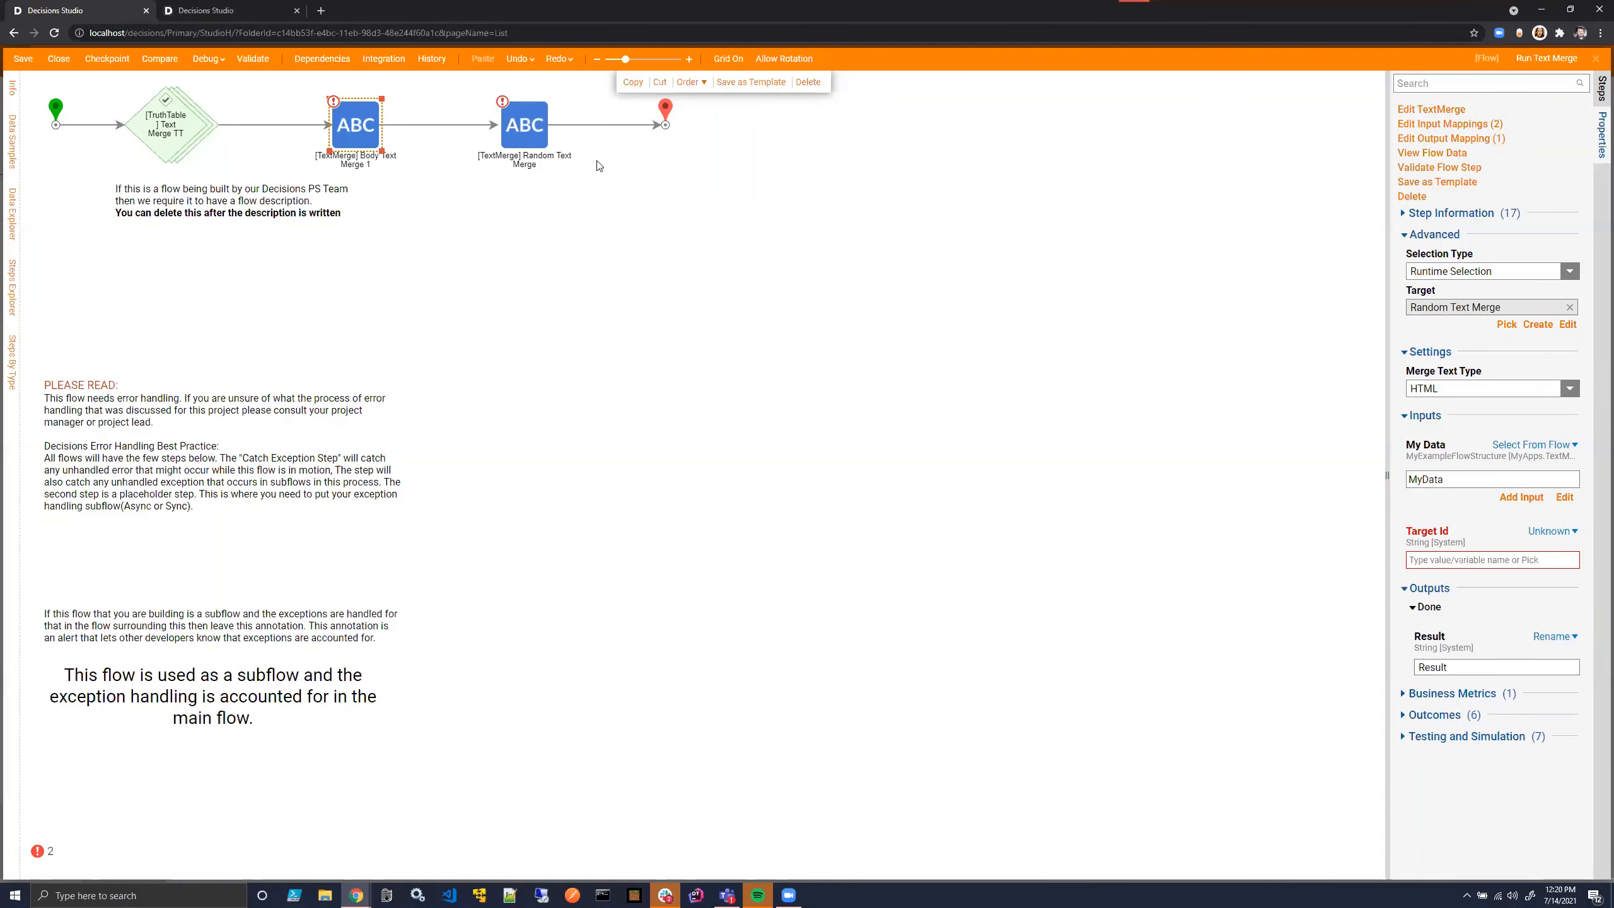
# - Change the subject text merge step's target from Subject Text Merge 1 to Random Text Merge
pyautogui.click(540, 120)
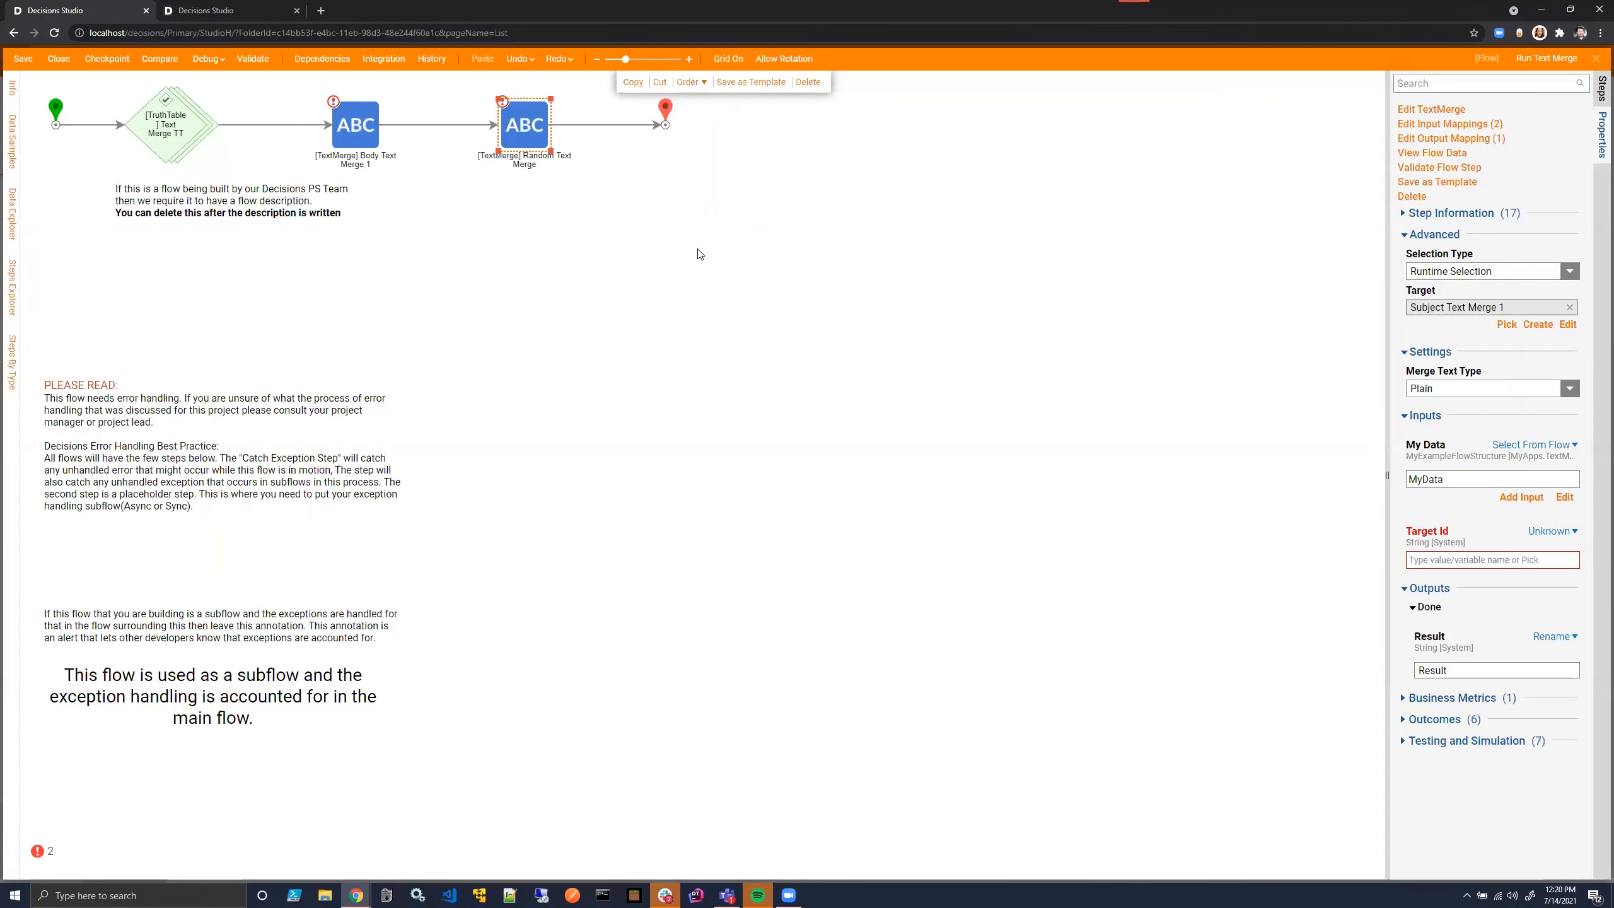
pyautogui.click(1508, 324)
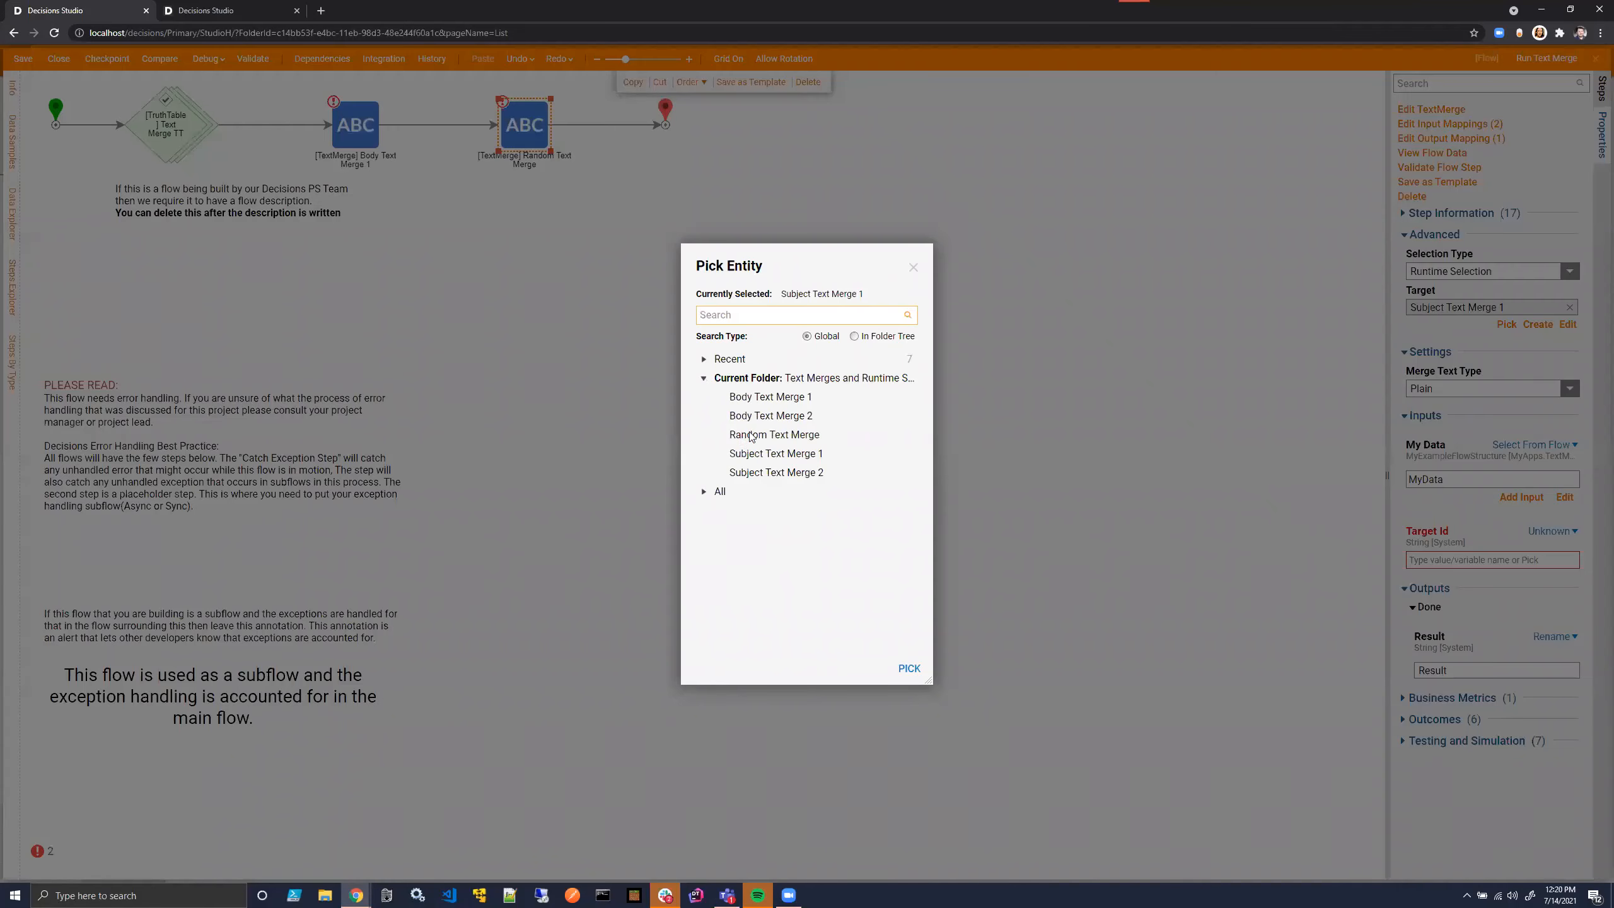
pyautogui.click(909, 669)
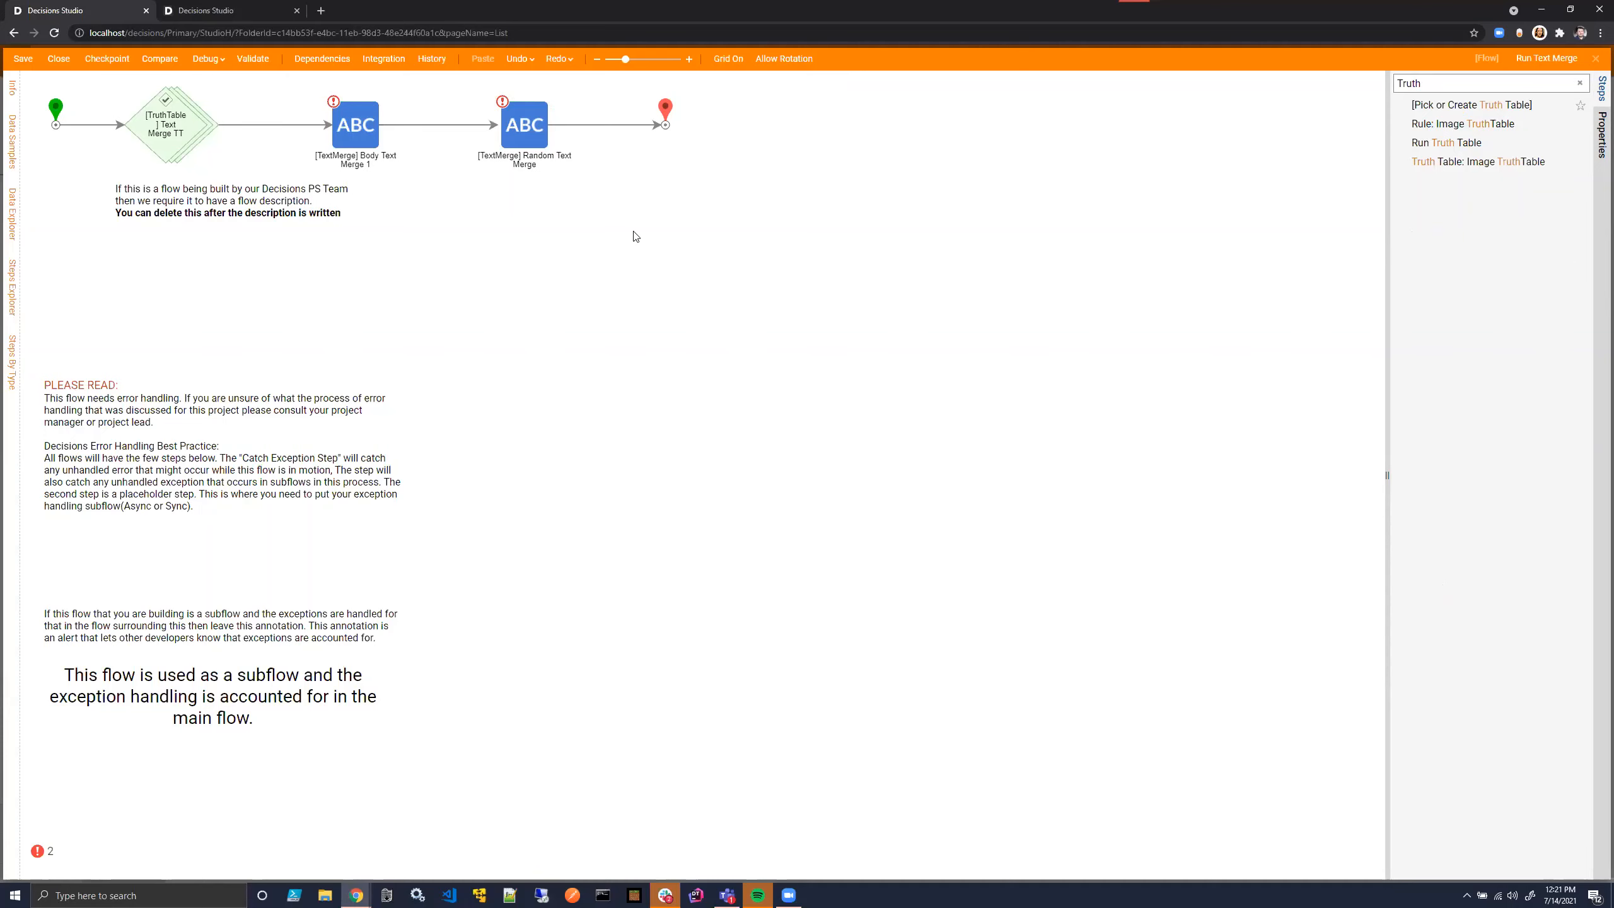
# - Map Target Id of the Body Text Merge 1 step from the flow, using BodyTextMergeID
pyautogui.click(366, 132)
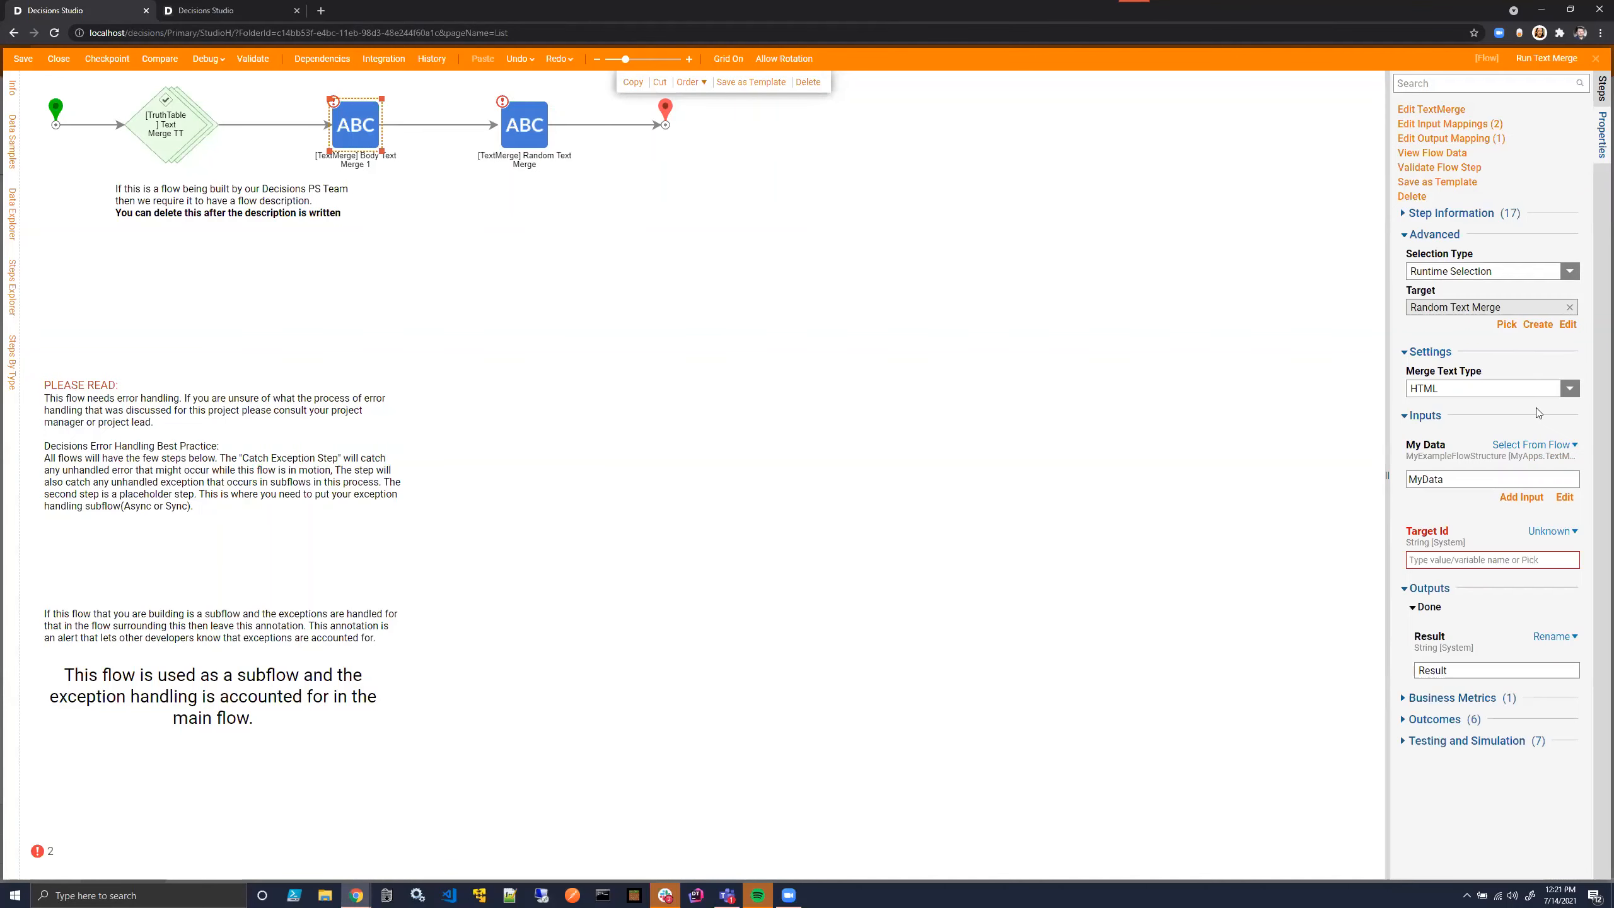
pyautogui.click(1552, 531)
pyautogui.click(1474, 500)
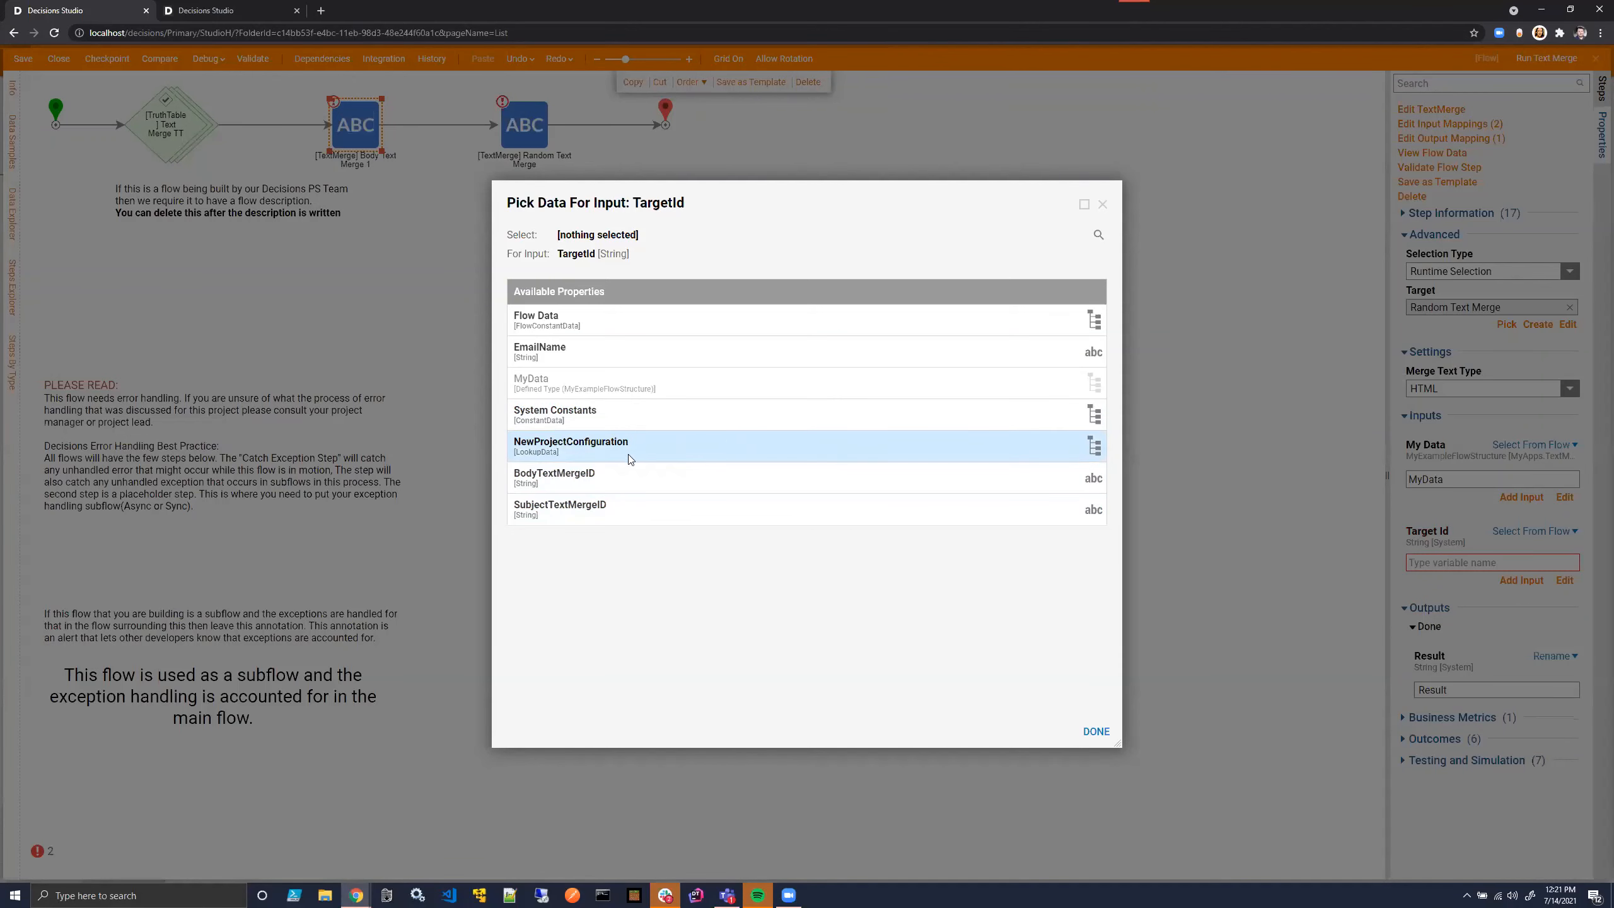
pyautogui.click(629, 477)
pyautogui.click(1094, 731)
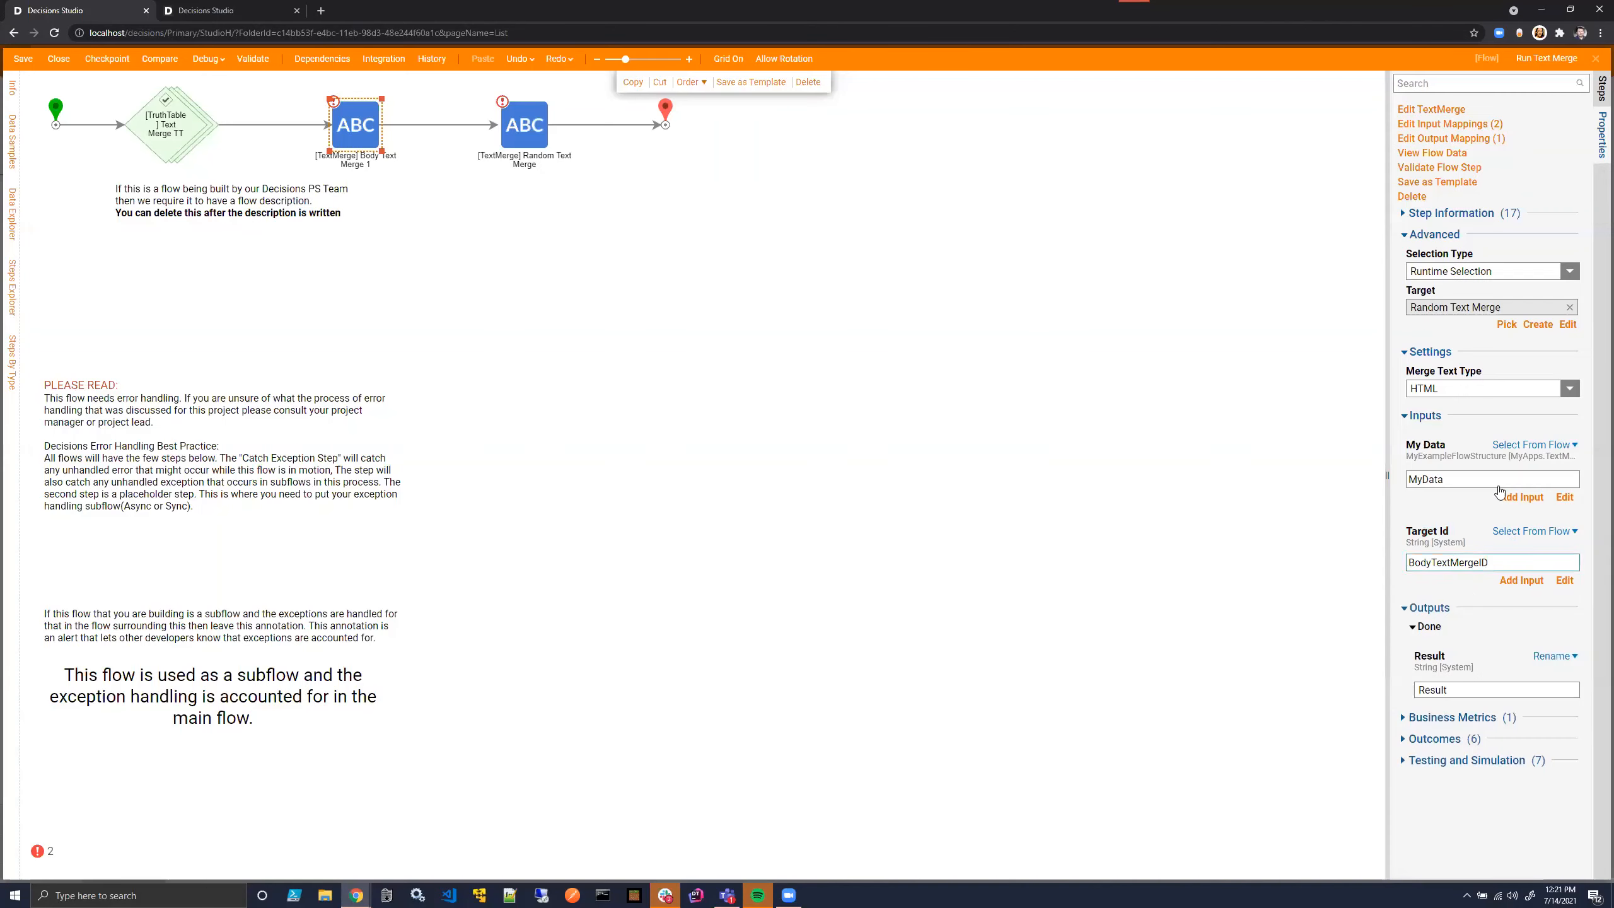
# - Map Target Id of the subject text merge step from the flow, using SubjectTextMergeID
pyautogui.click(518, 123)
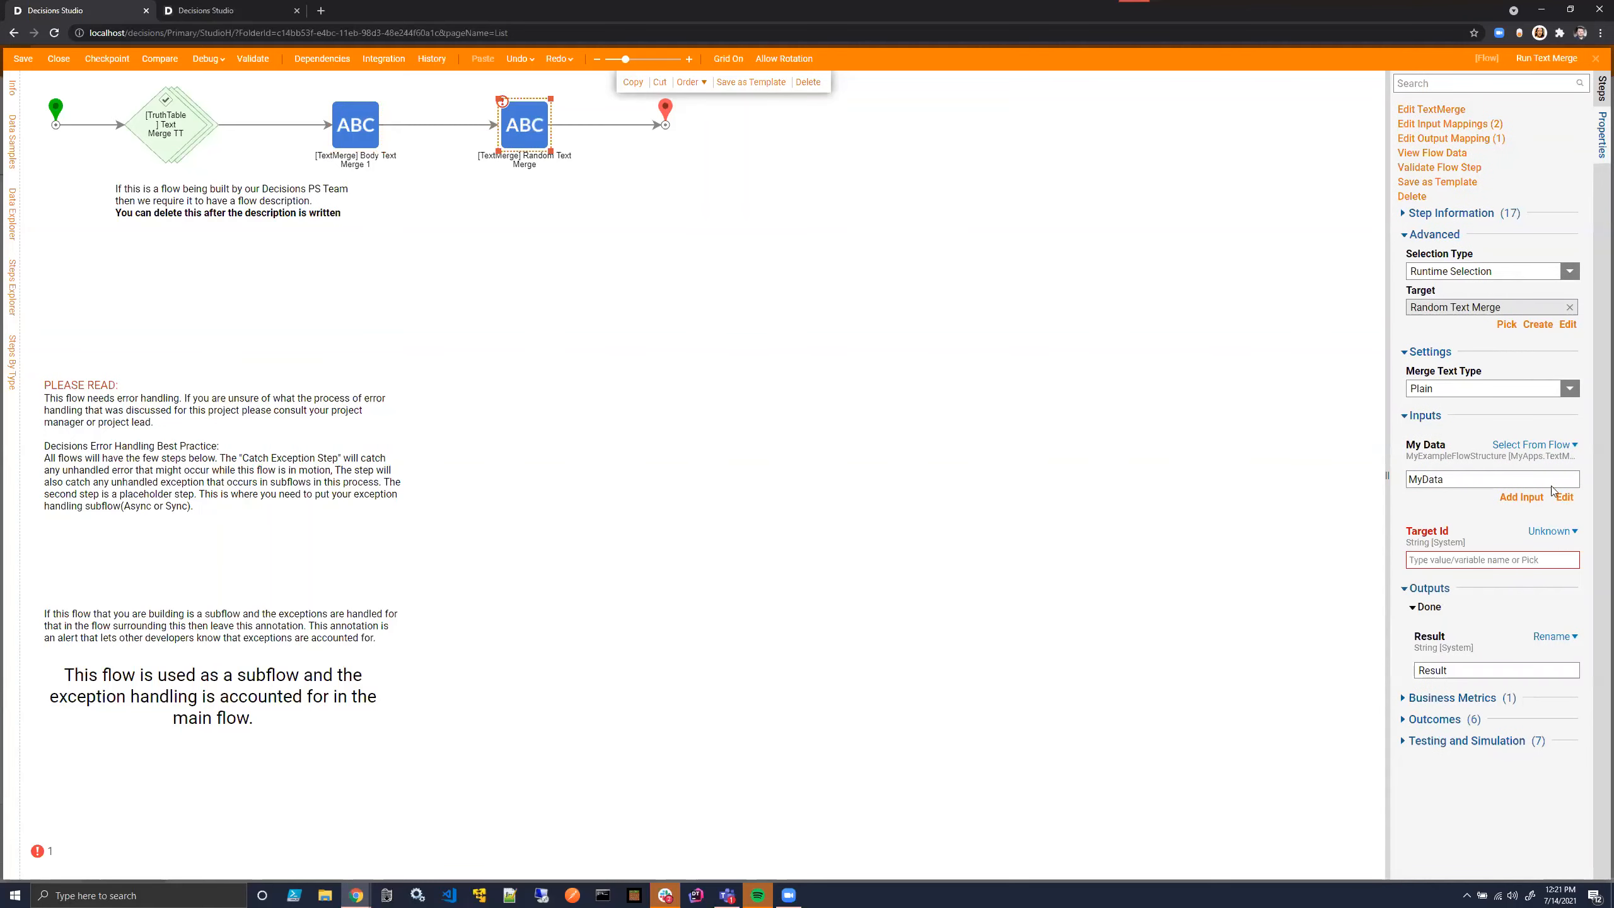
pyautogui.click(1552, 531)
pyautogui.click(1457, 495)
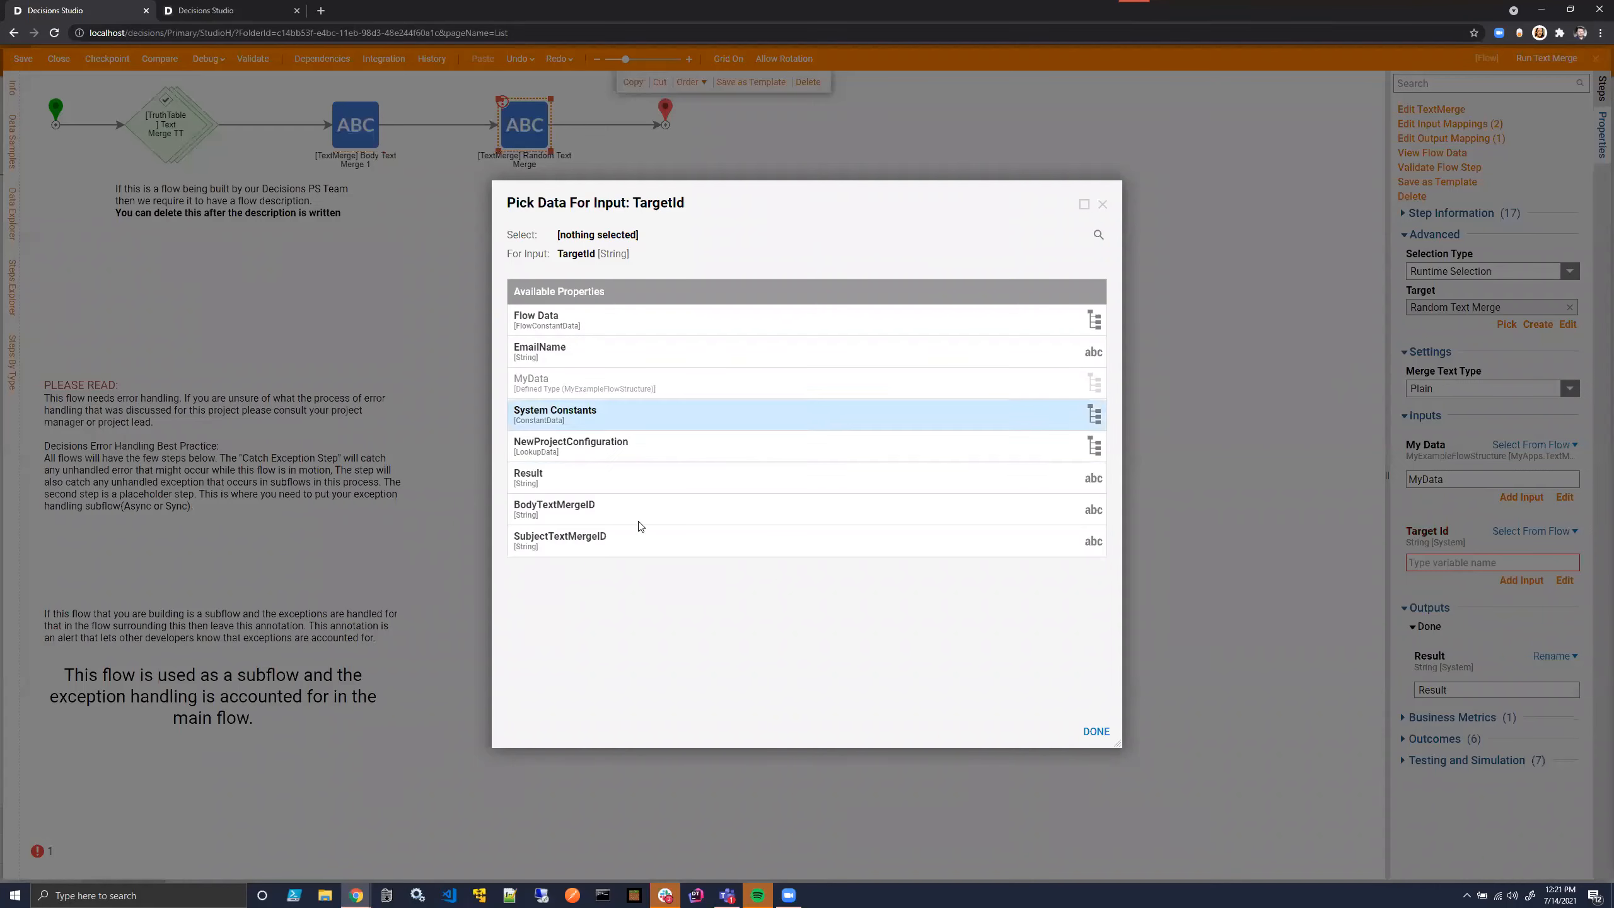
pyautogui.click(641, 534)
pyautogui.click(1096, 731)
pyautogui.click(1118, 371)
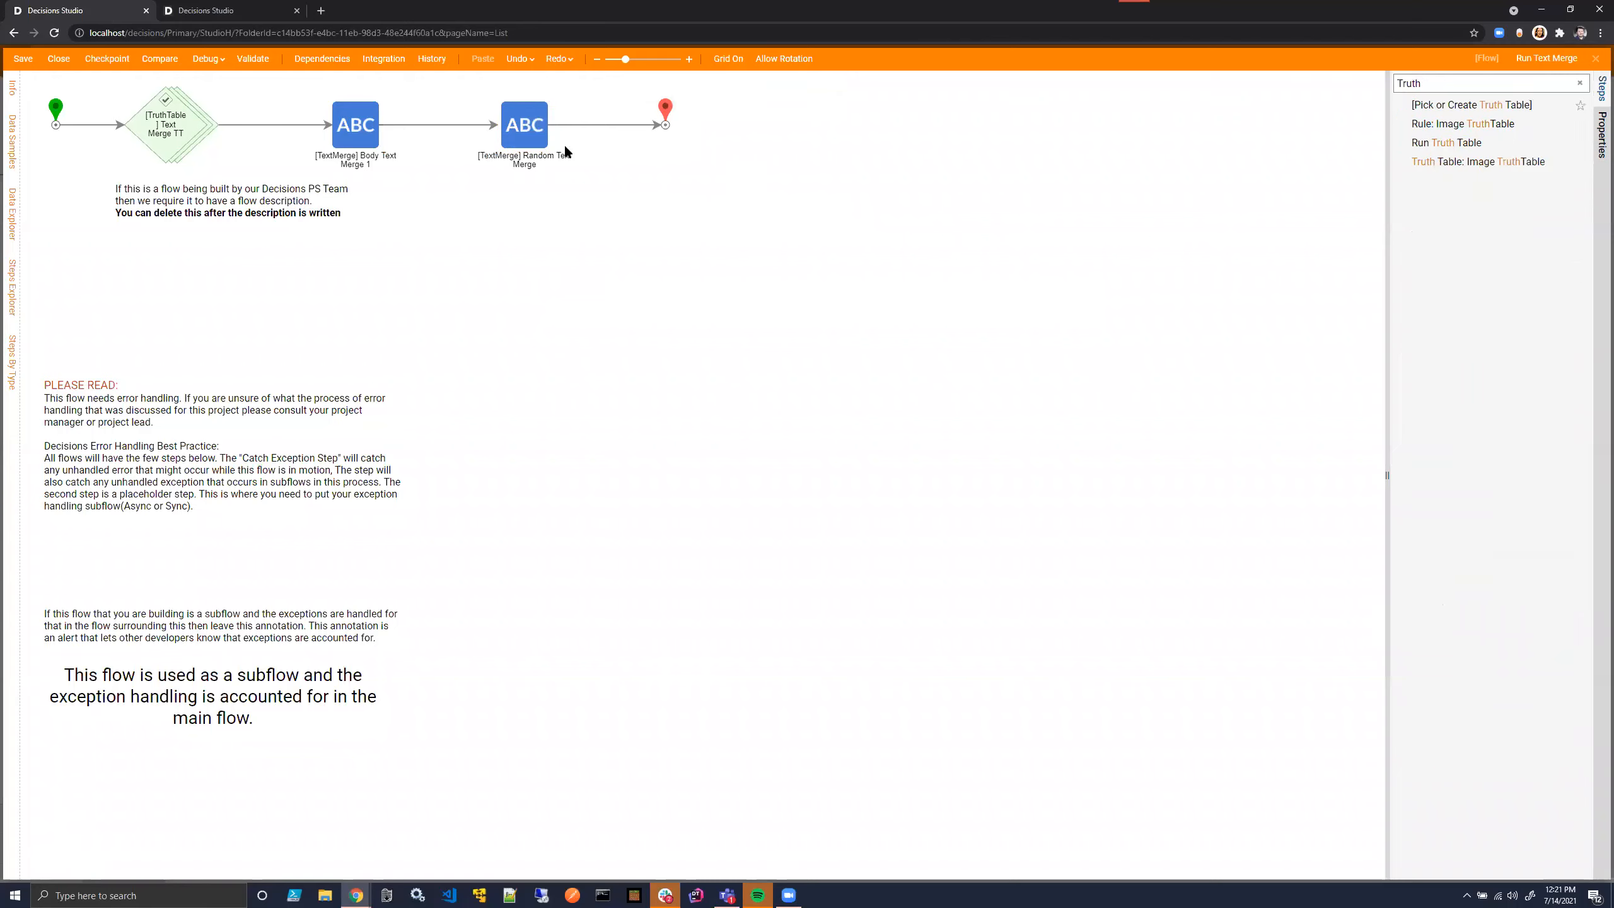
# - Start debugging the flow and enter French Toast as the Email Name input
pyautogui.click(204, 58)
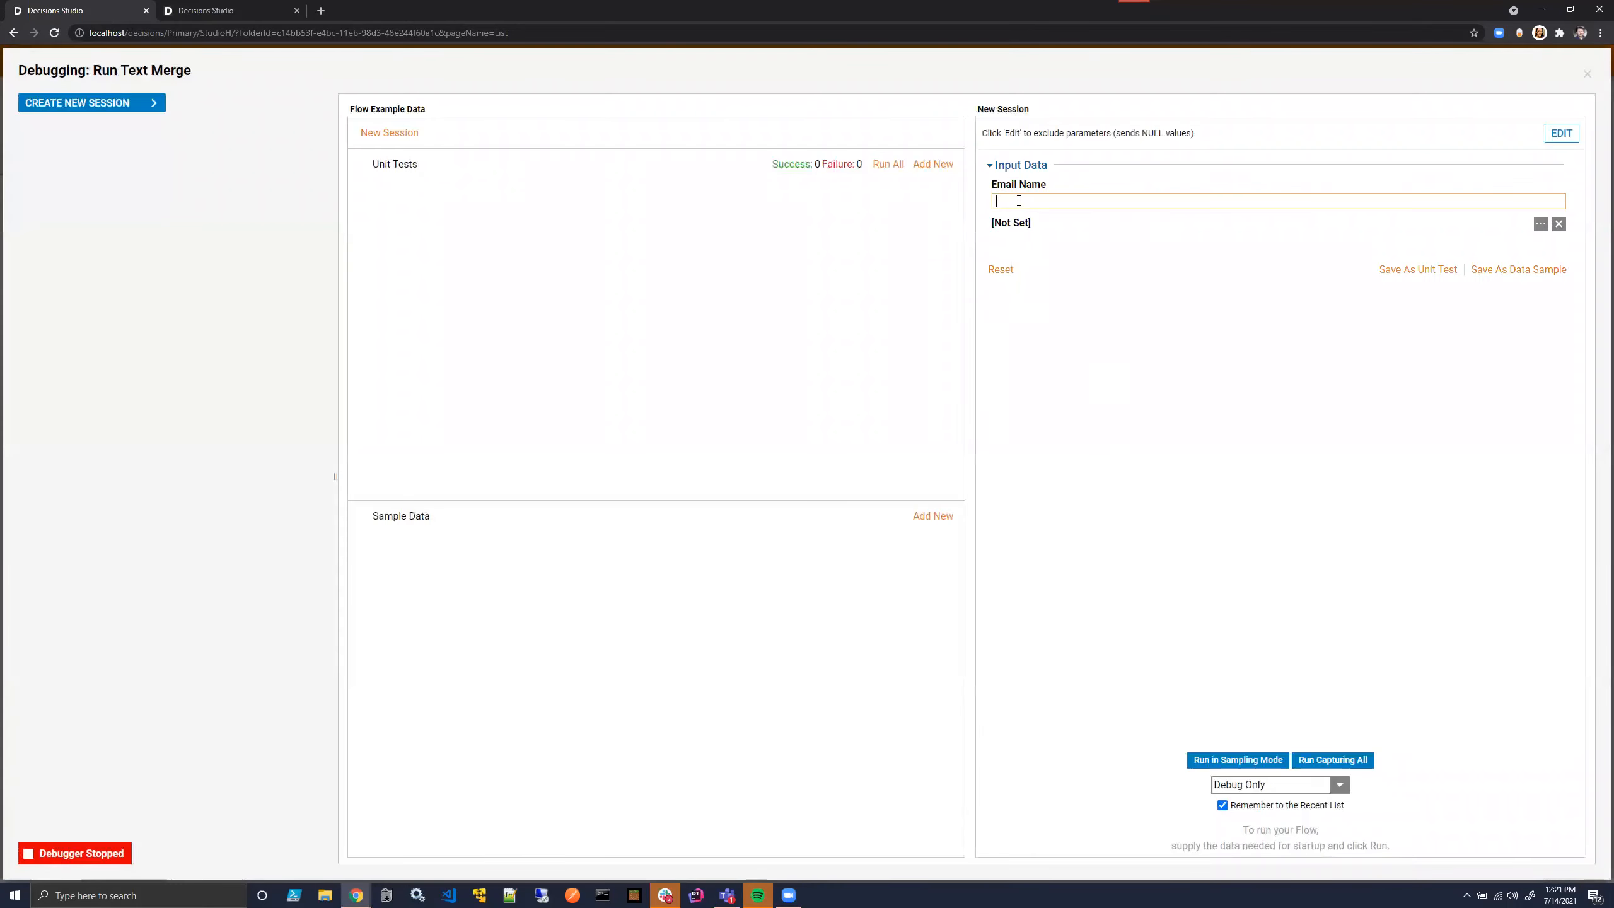
pyautogui.click(1019, 200)
pyautogui.write('French Toast')
# - Open the My Data input for editing and pick the administrator account as its CurrentAccount
pyautogui.click(1540, 224)
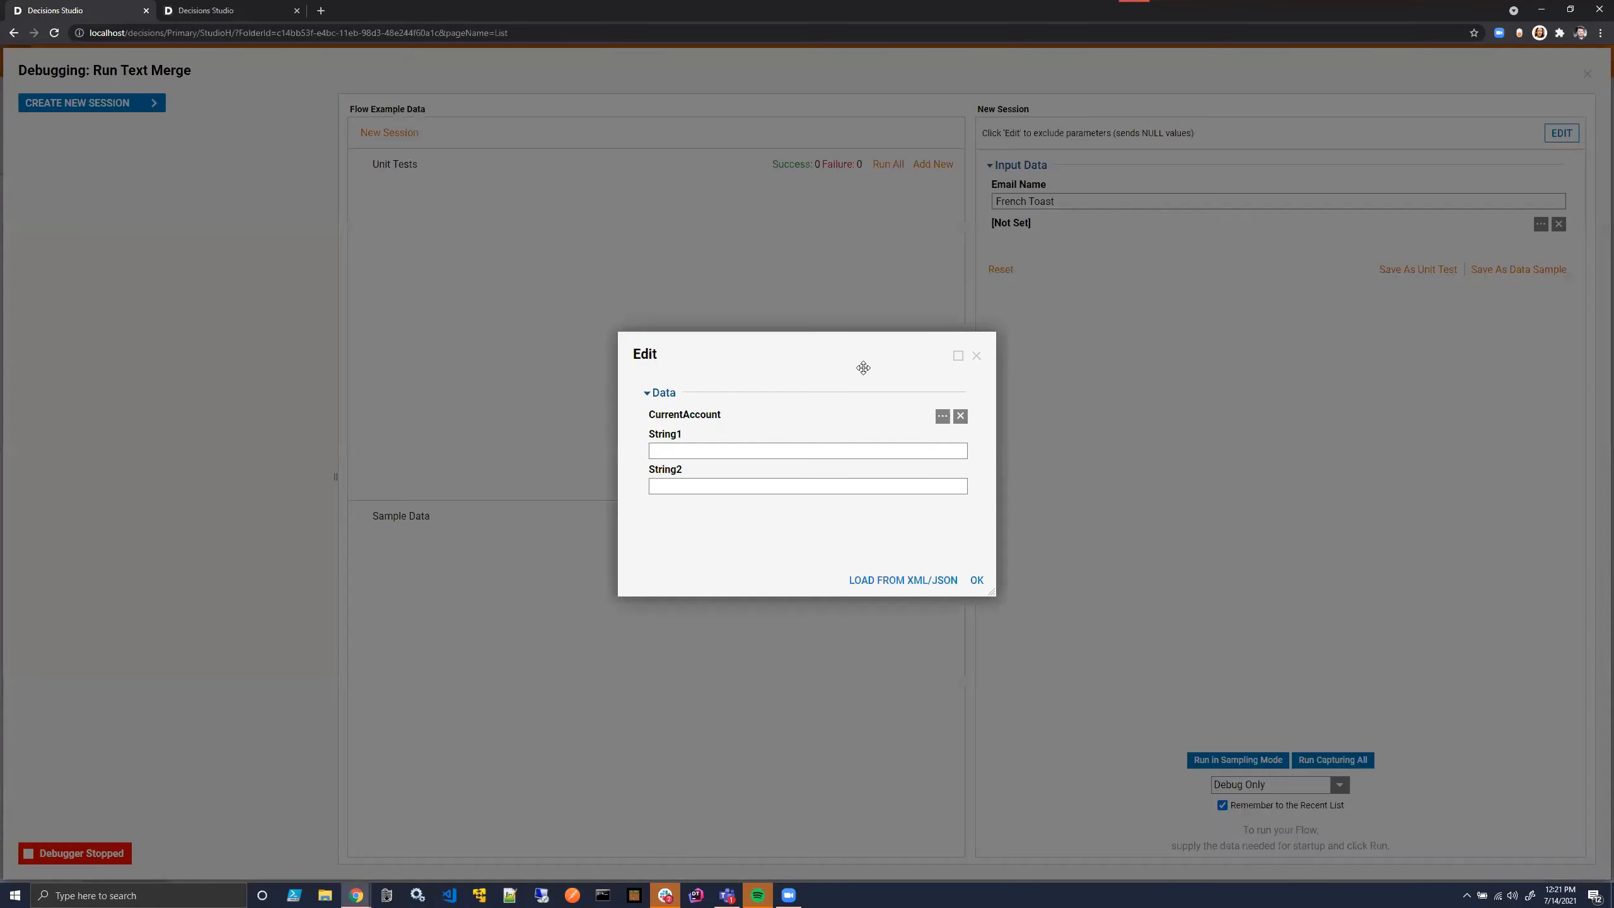
pyautogui.click(939, 413)
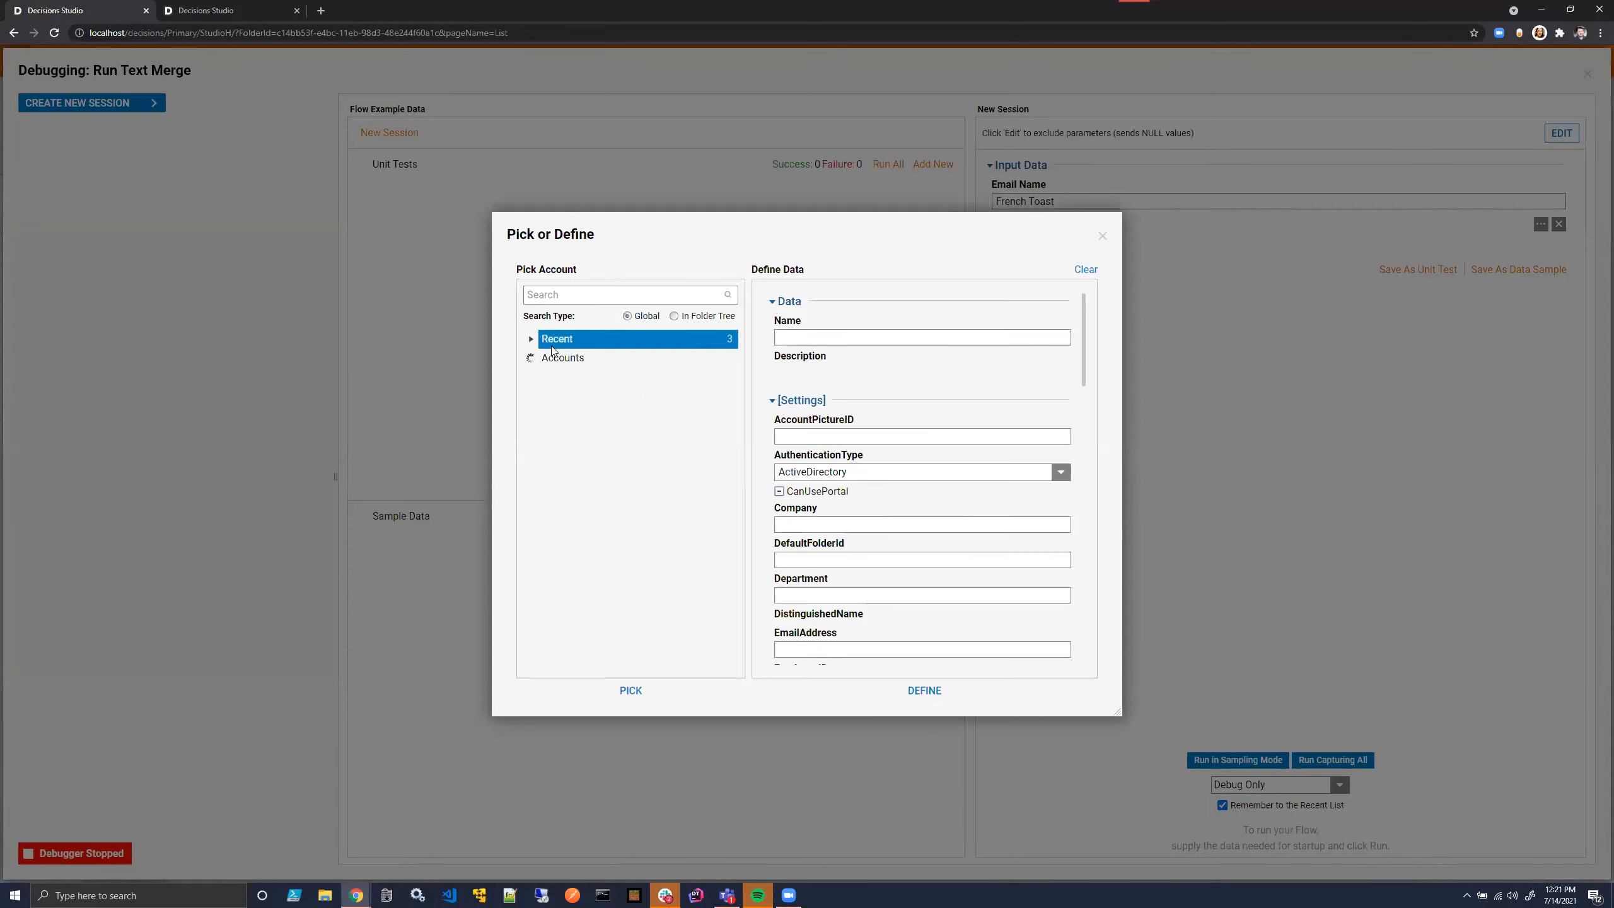
pyautogui.click(572, 375)
pyautogui.click(923, 690)
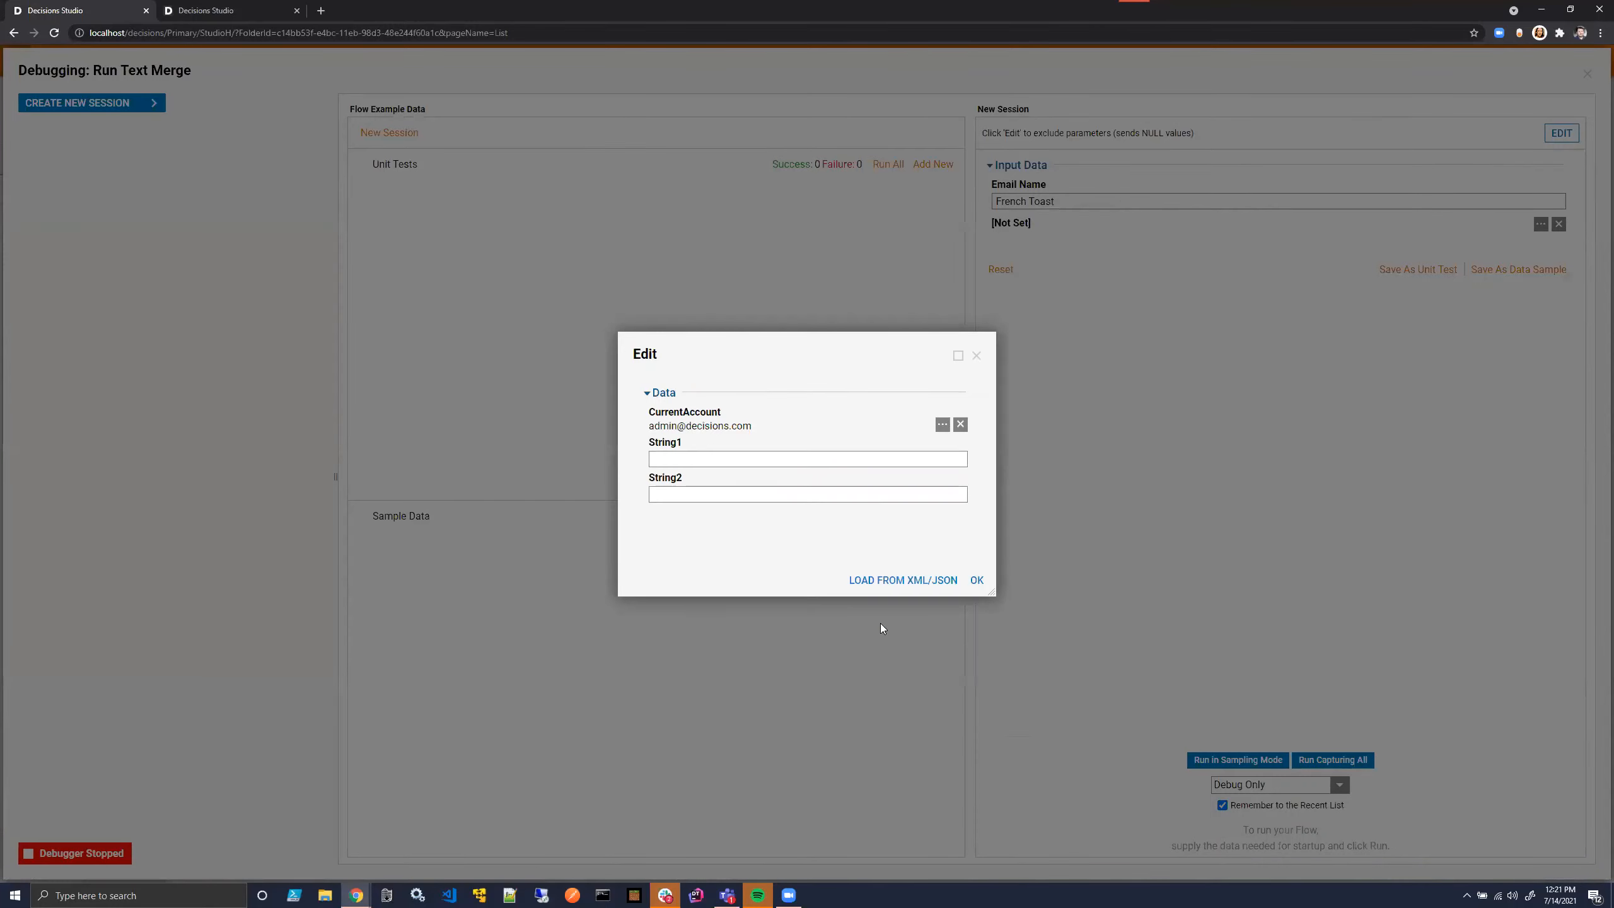
# - Fill in My Data with String1 as Avacodo and String2 as Hashbrowns, and confirm the data
pyautogui.click(909, 457)
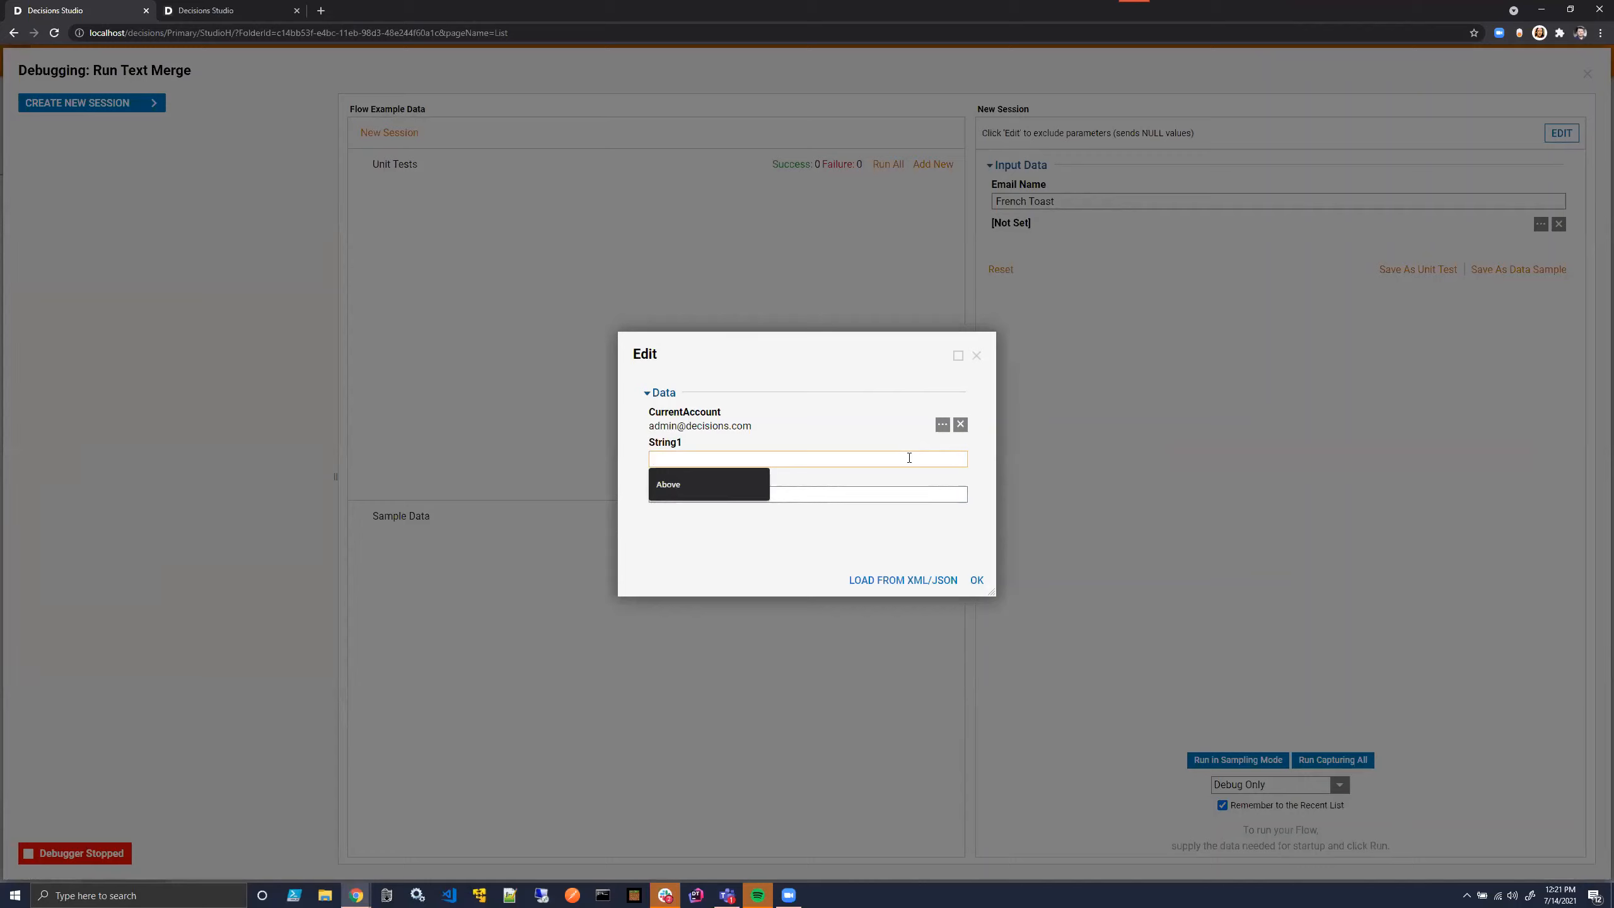
pyautogui.write('Avacoad')
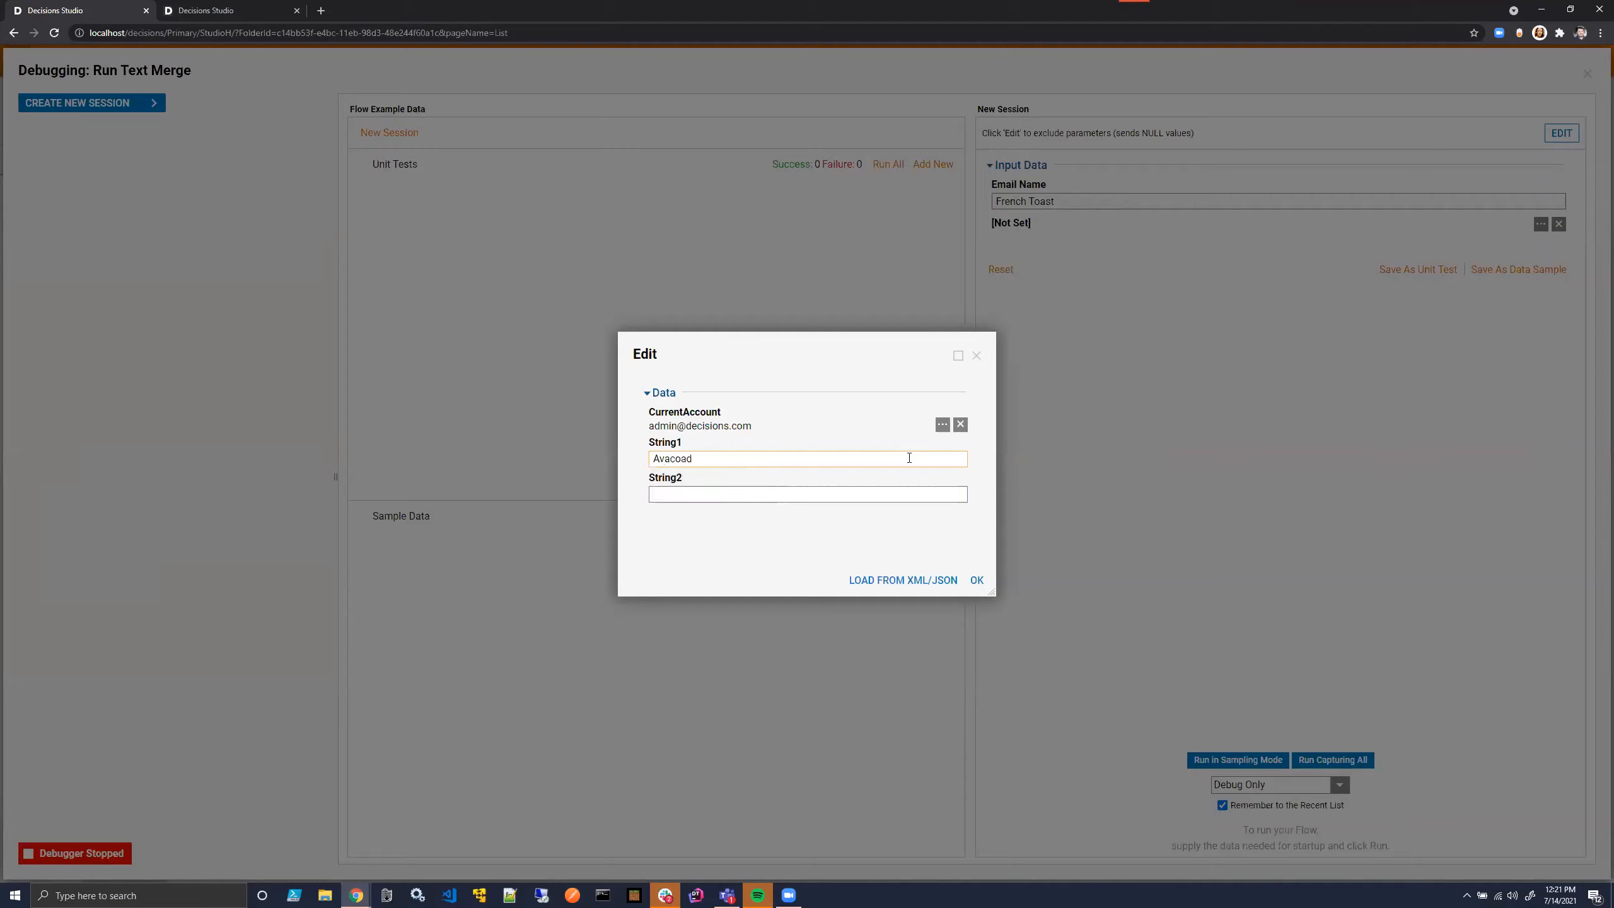
pyautogui.press('BackSpace')
pyautogui.press('BackSpace')
pyautogui.write('do')
pyautogui.click(829, 495)
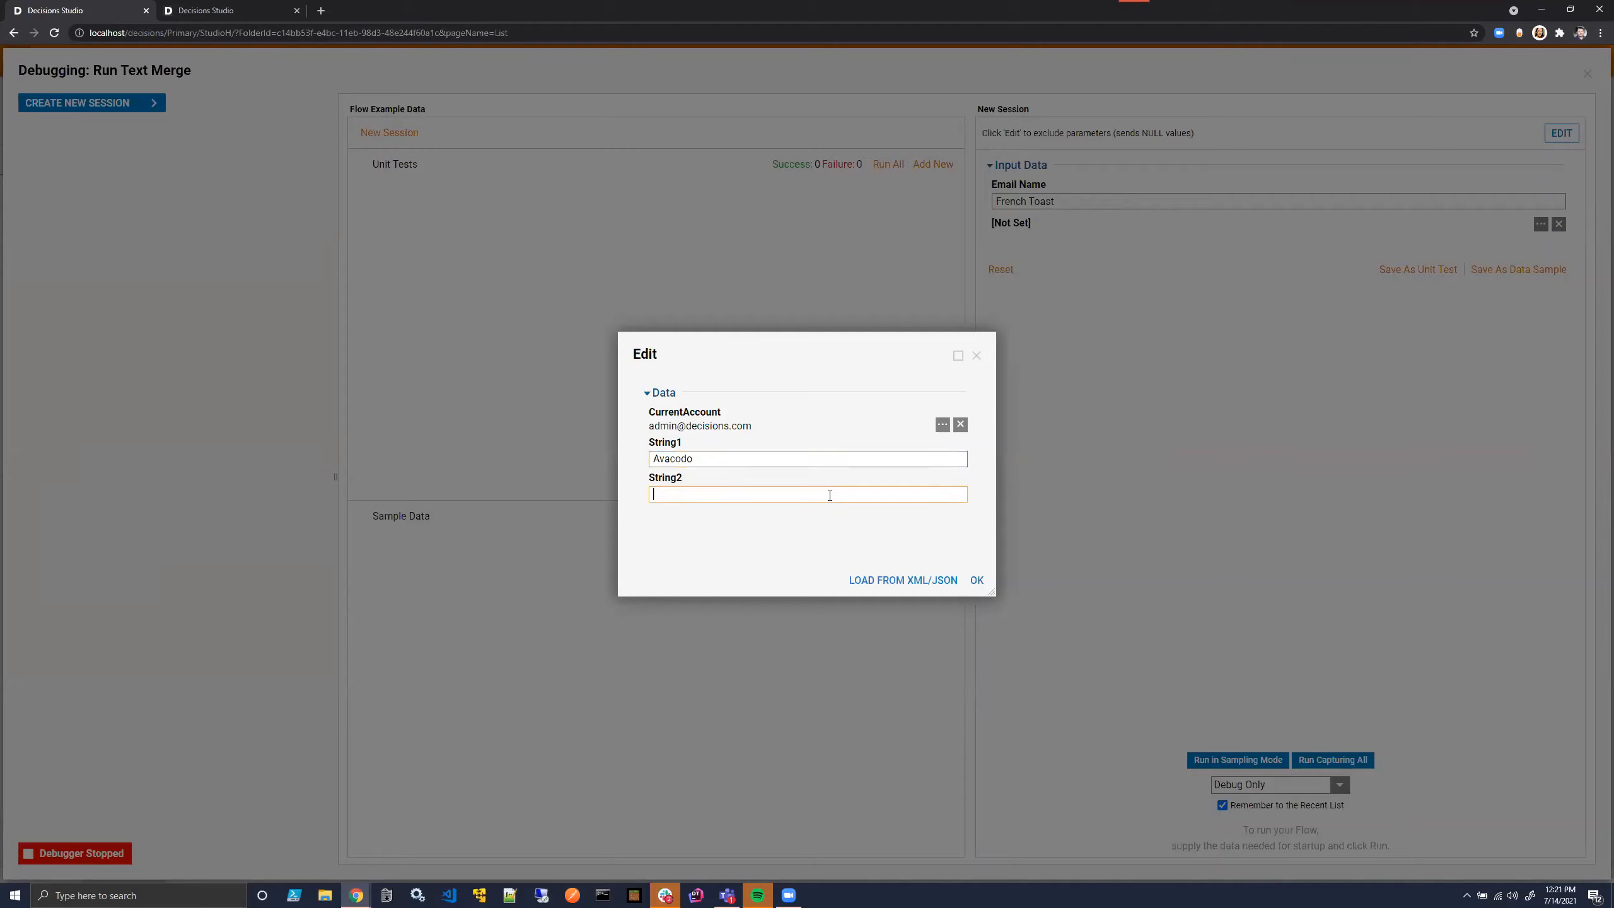
pyautogui.write('Hashbrowns')
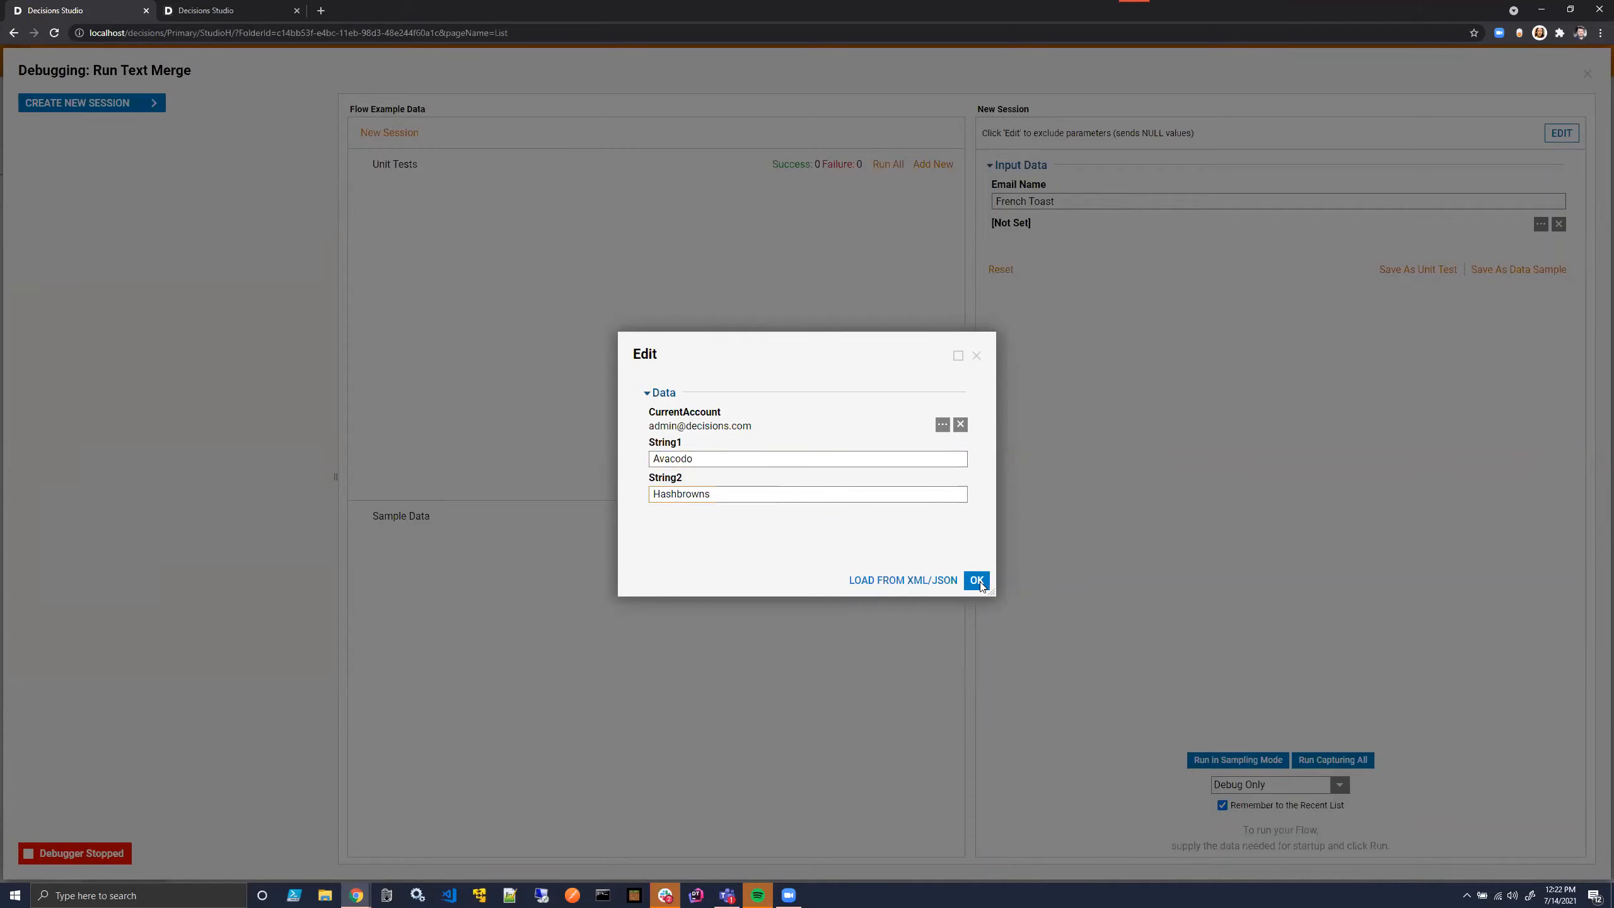
pyautogui.click(976, 581)
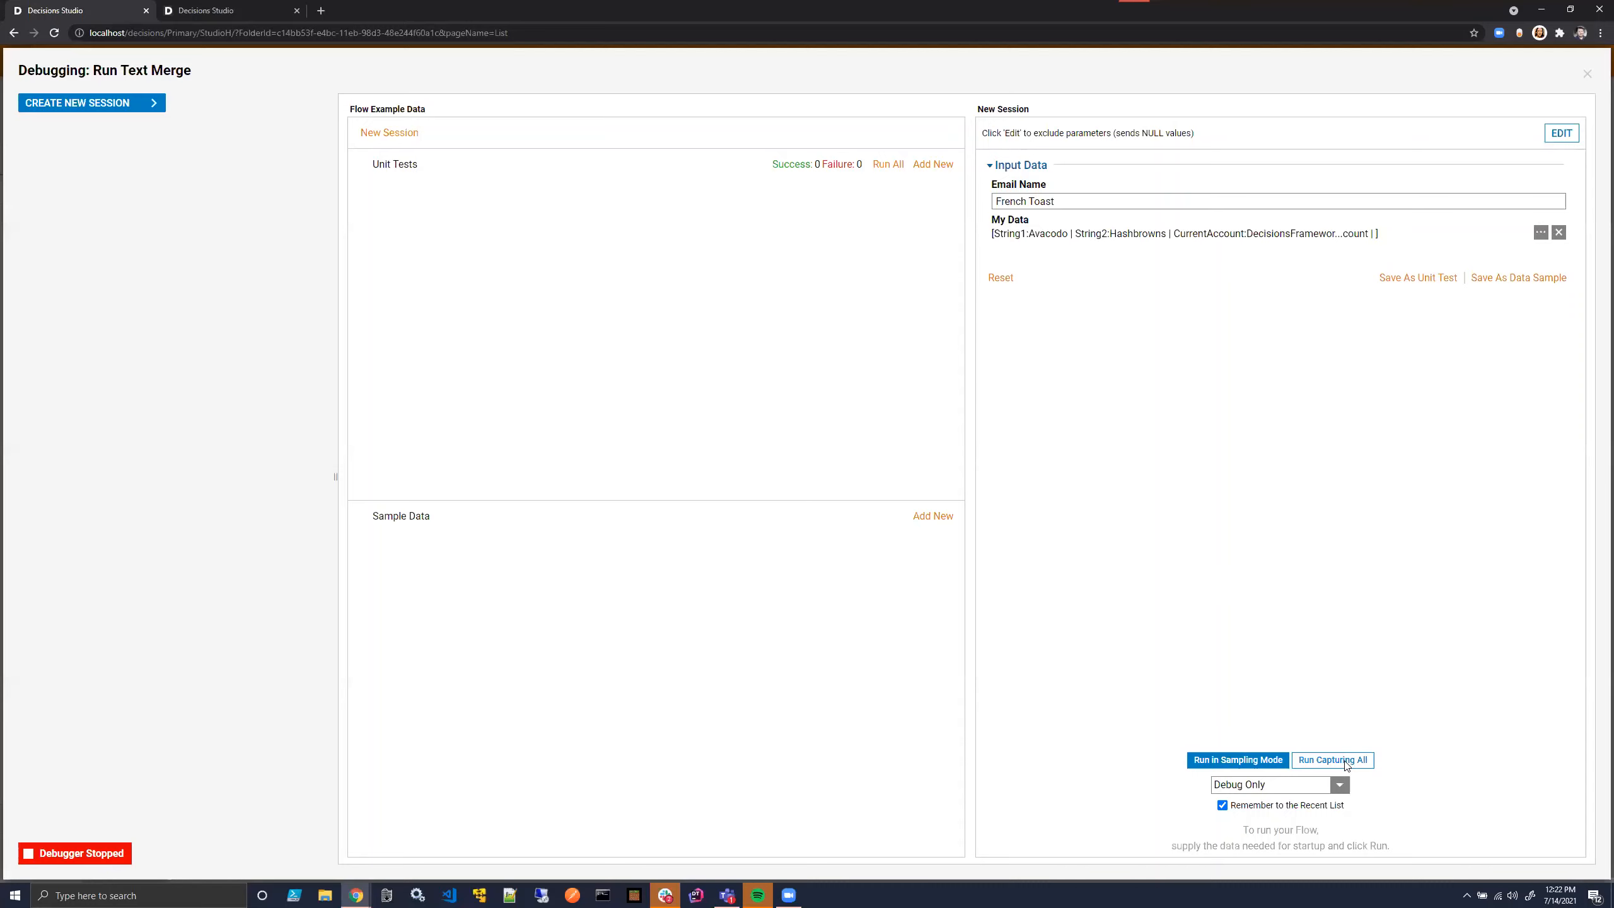
# - Run the debug session capturing all data and check which row the Text Merge TT rule matched
pyautogui.click(1333, 760)
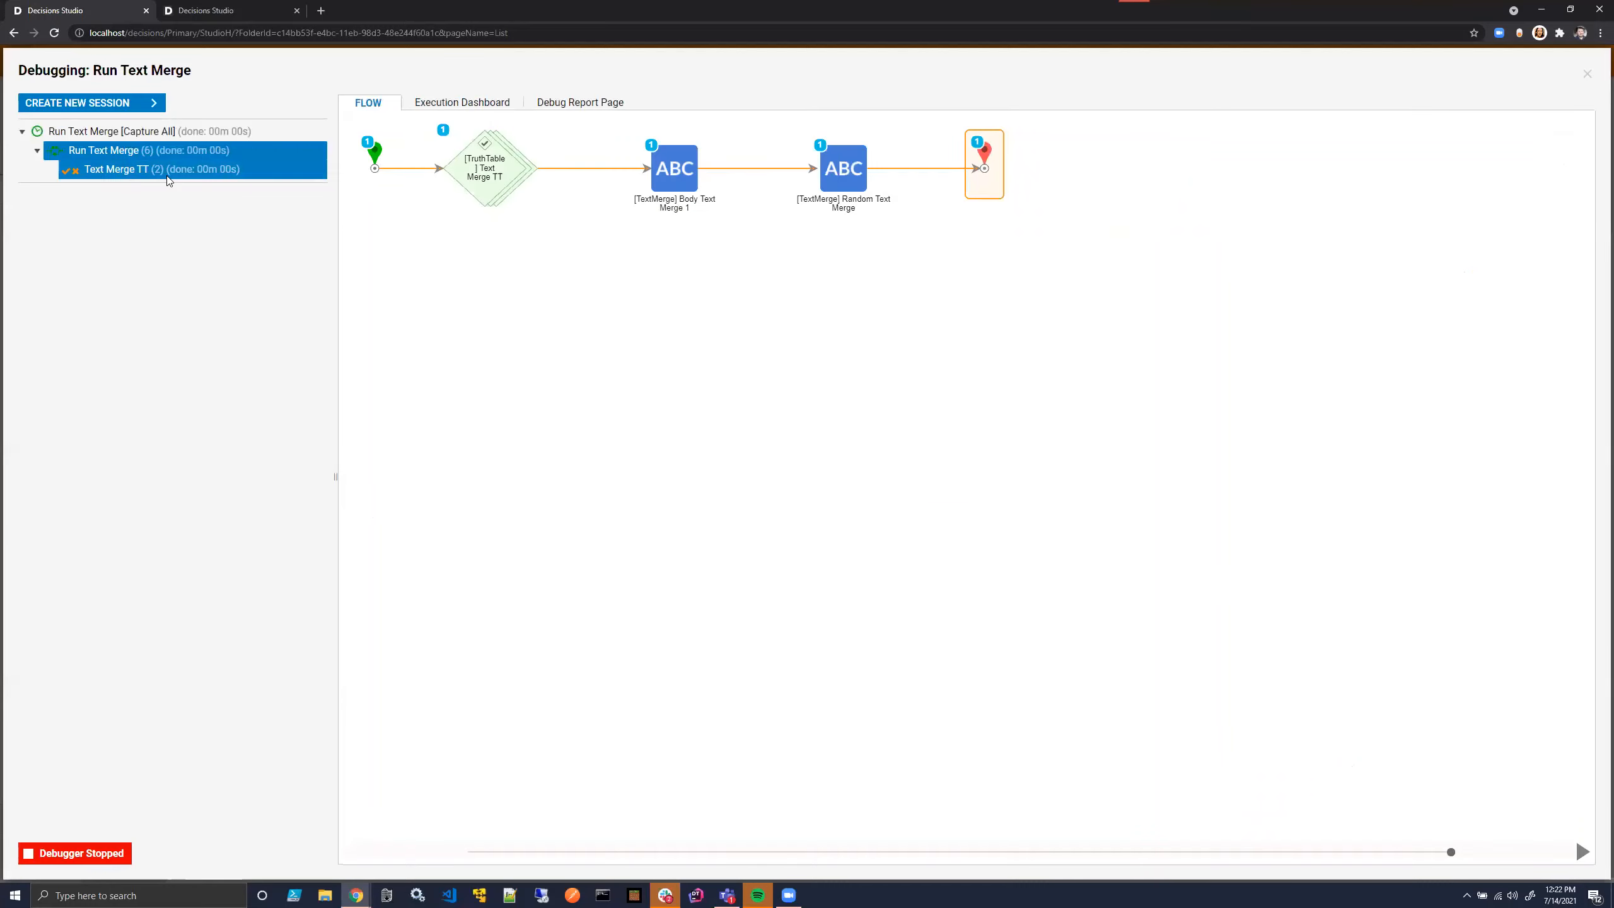
pyautogui.click(169, 178)
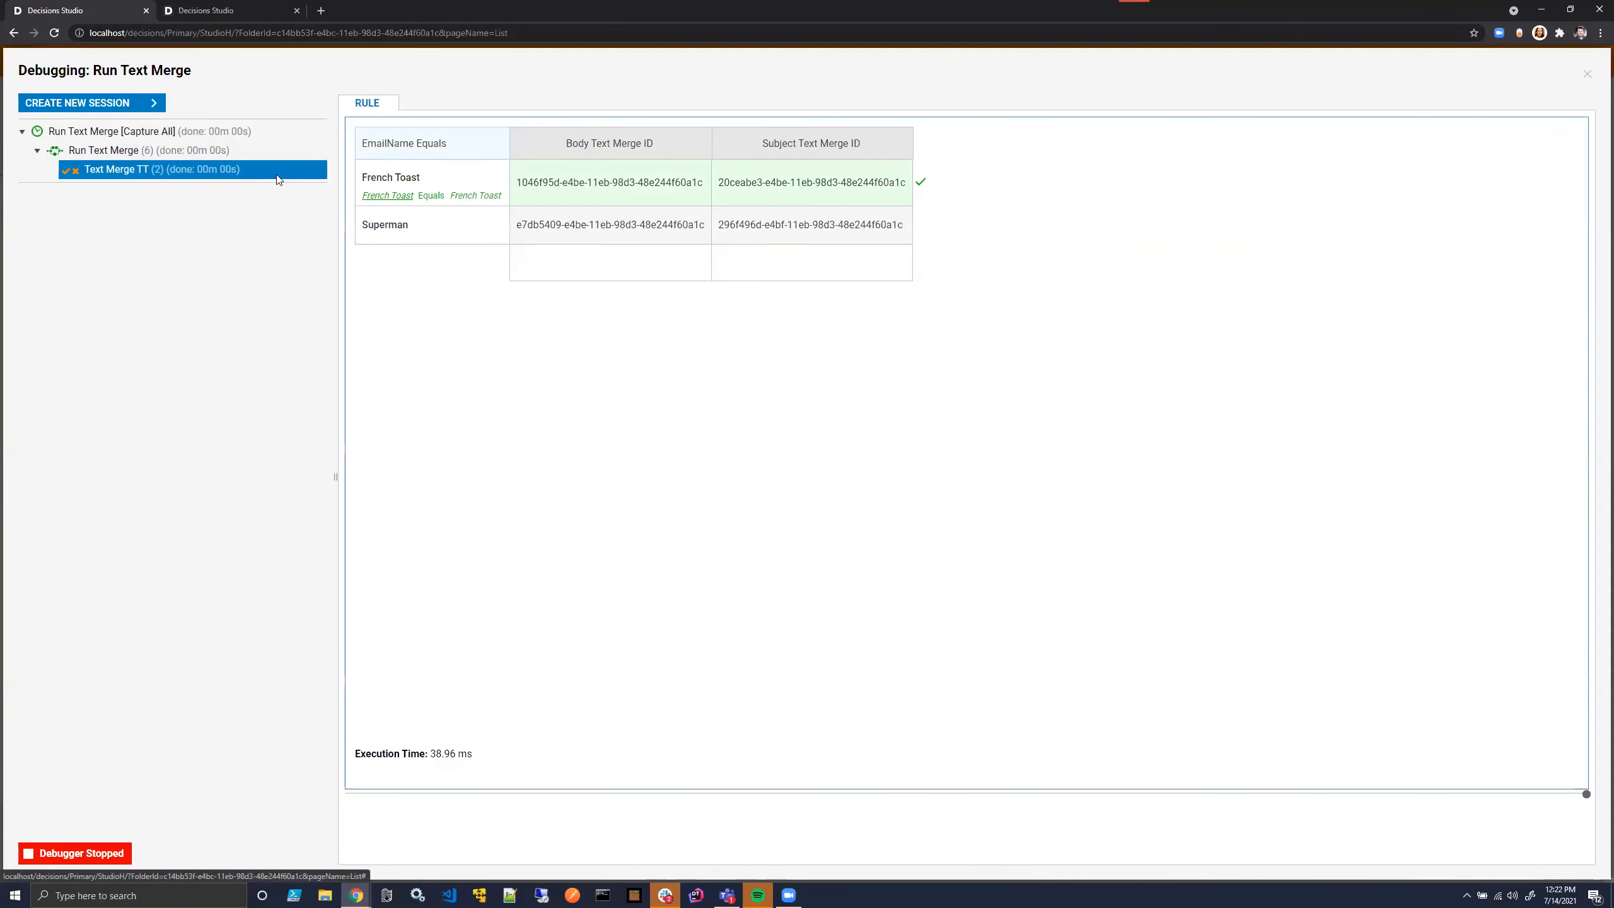
pyautogui.click(273, 153)
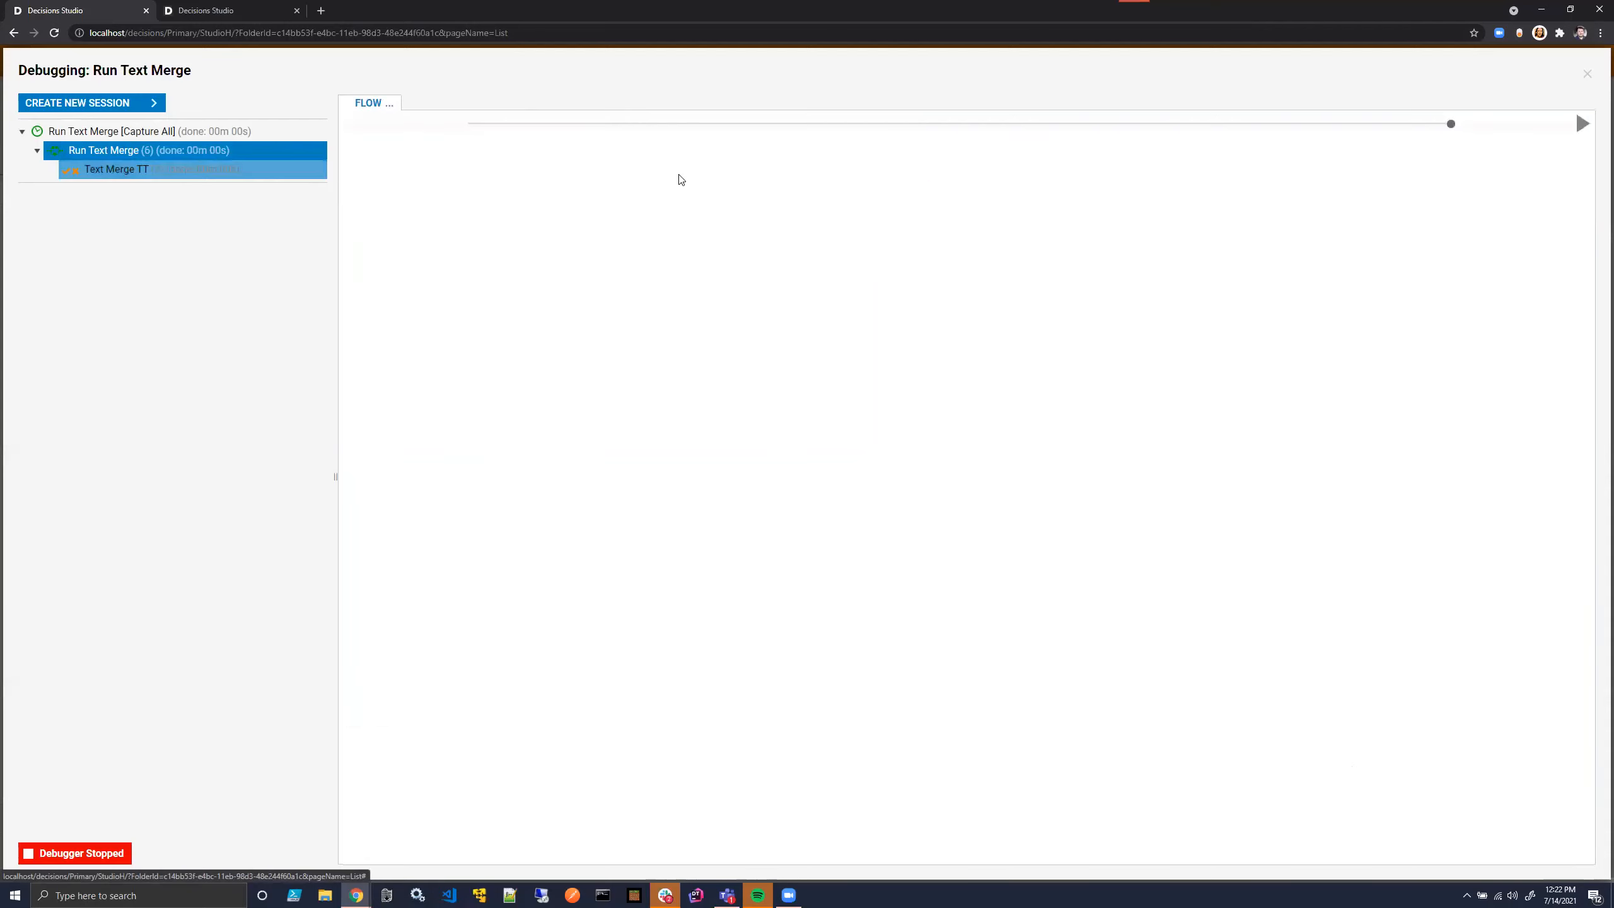
# - View the output data of the body text merge step and the subject text merge step for the French Toast run
pyautogui.click(843, 167)
pyautogui.click(909, 221)
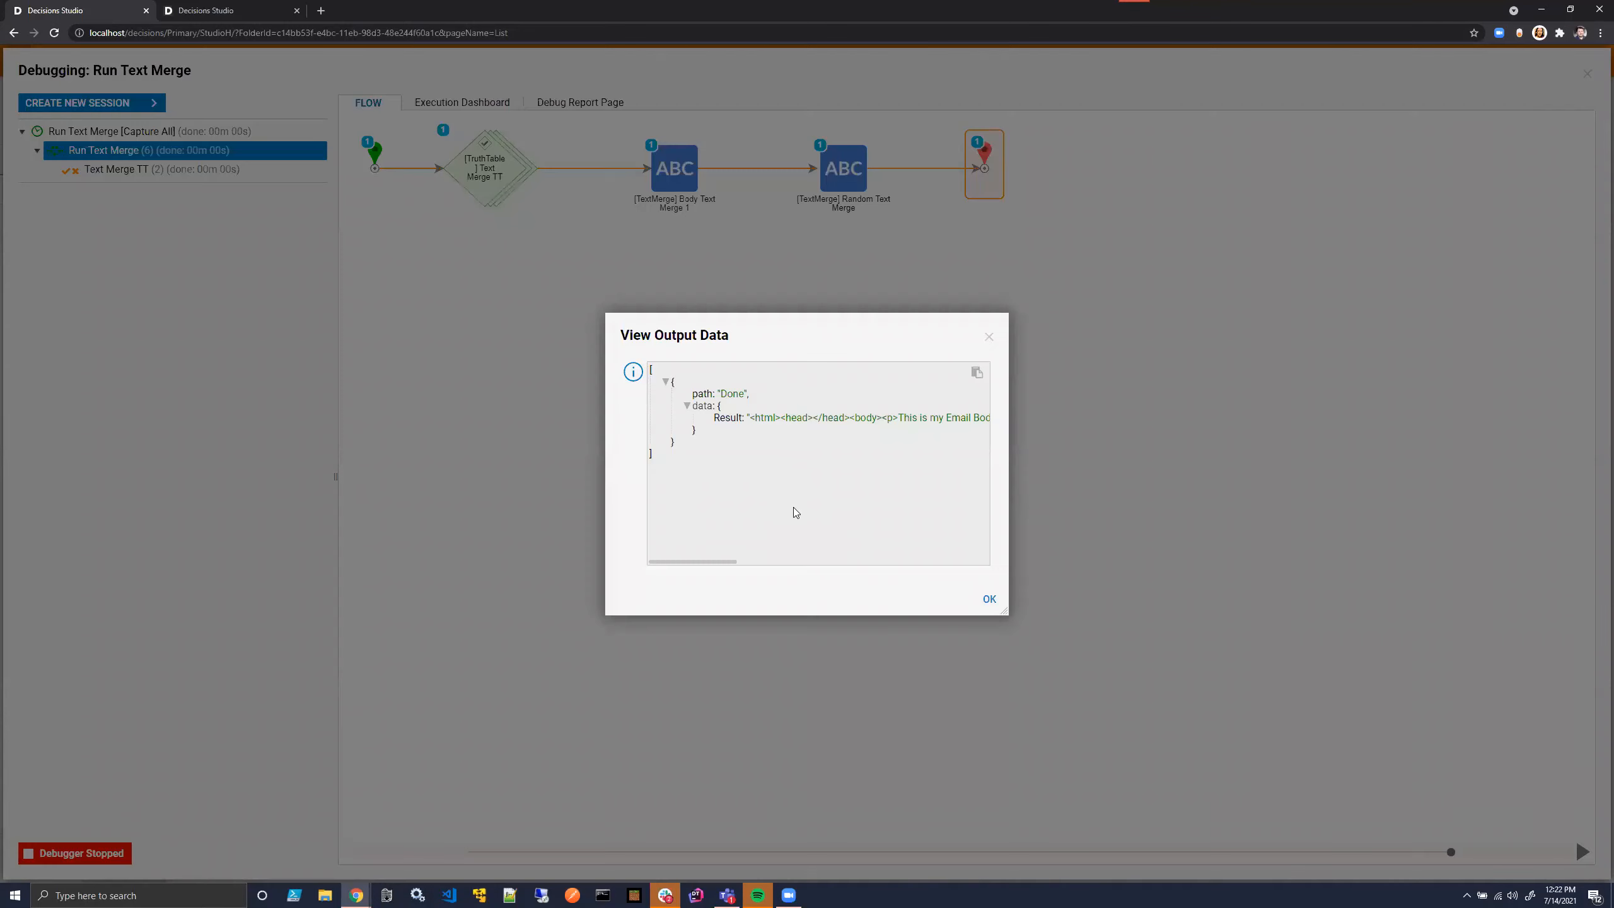
pyautogui.moveTo(710, 562); pyautogui.dragTo(979, 559)
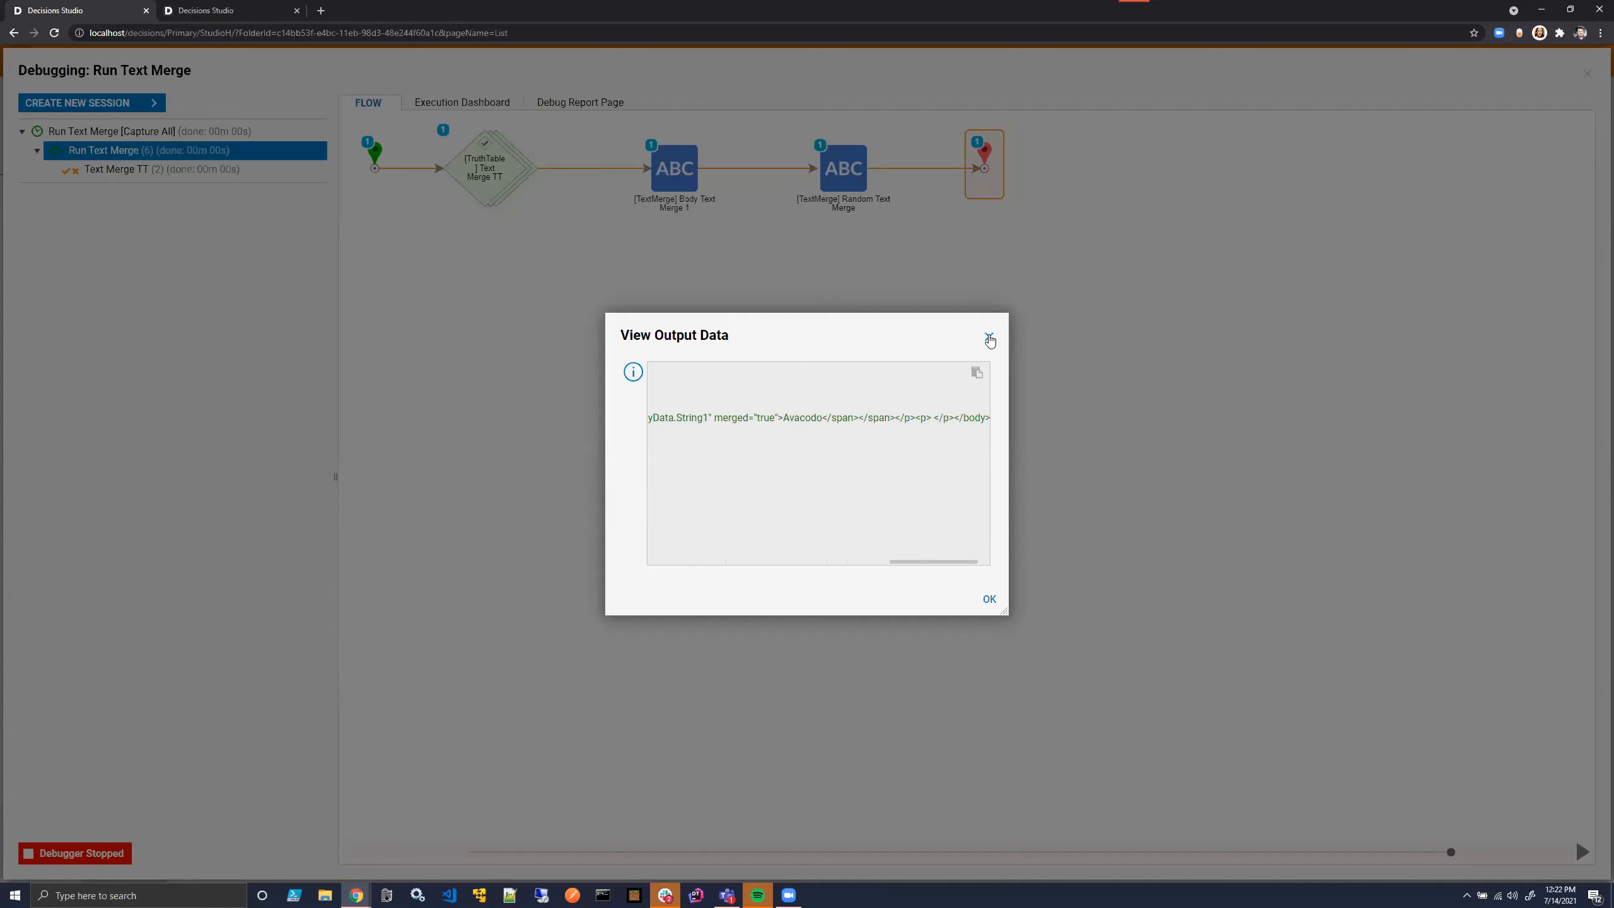
pyautogui.click(989, 337)
pyautogui.click(946, 191)
pyautogui.click(1051, 221)
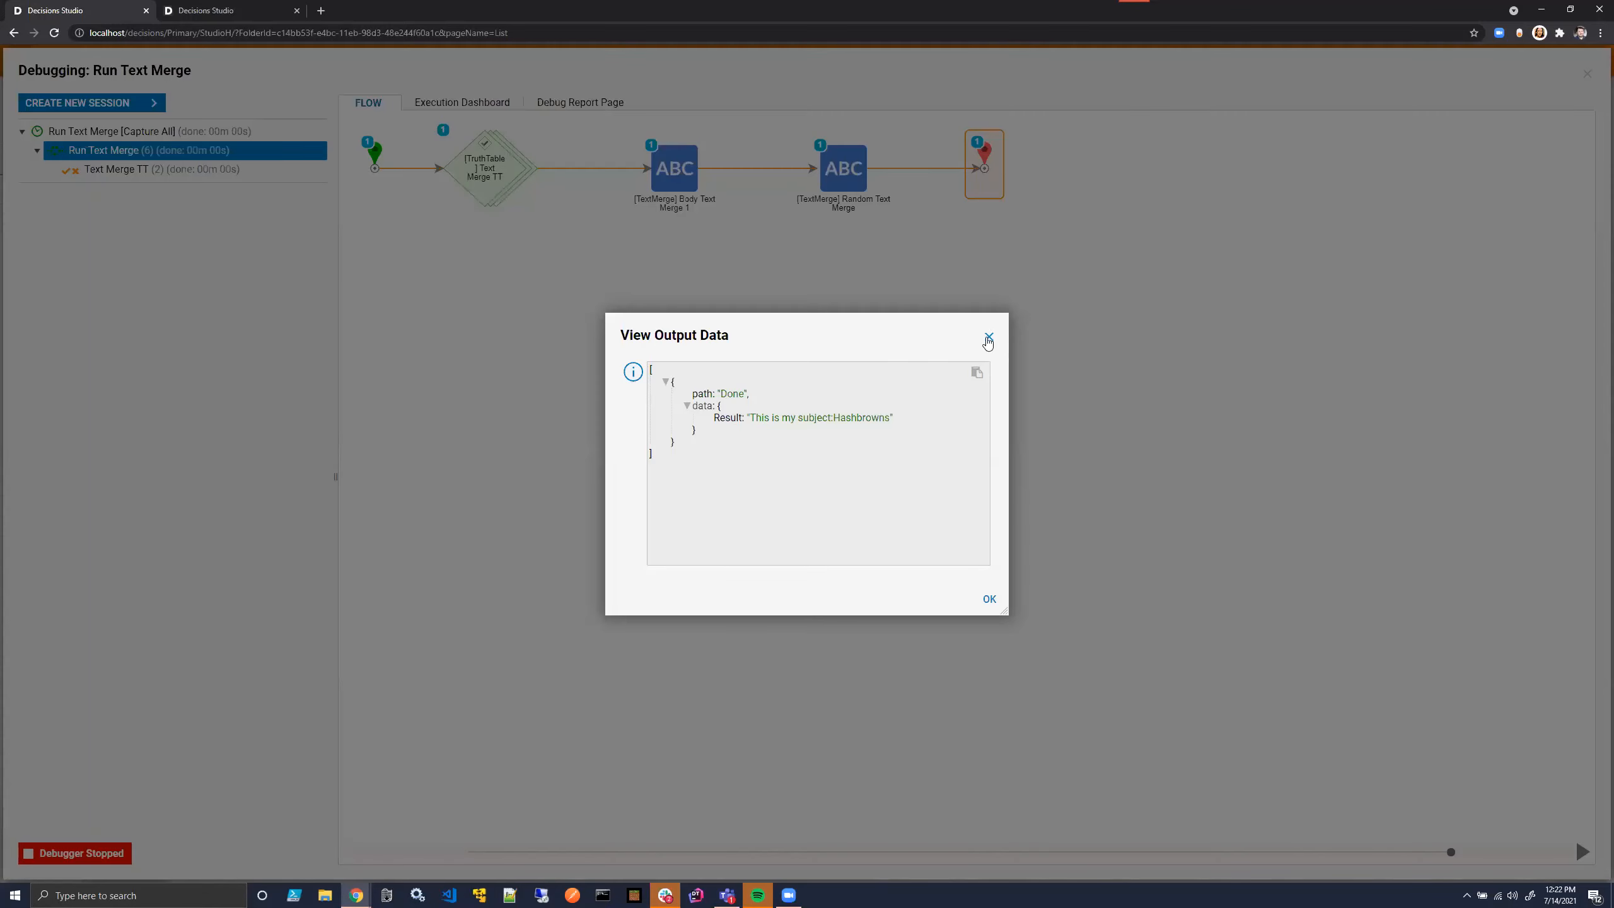
pyautogui.click(988, 338)
# - Create a new debug session with Superman as the Email Name and run it capturing all data
pyautogui.click(89, 102)
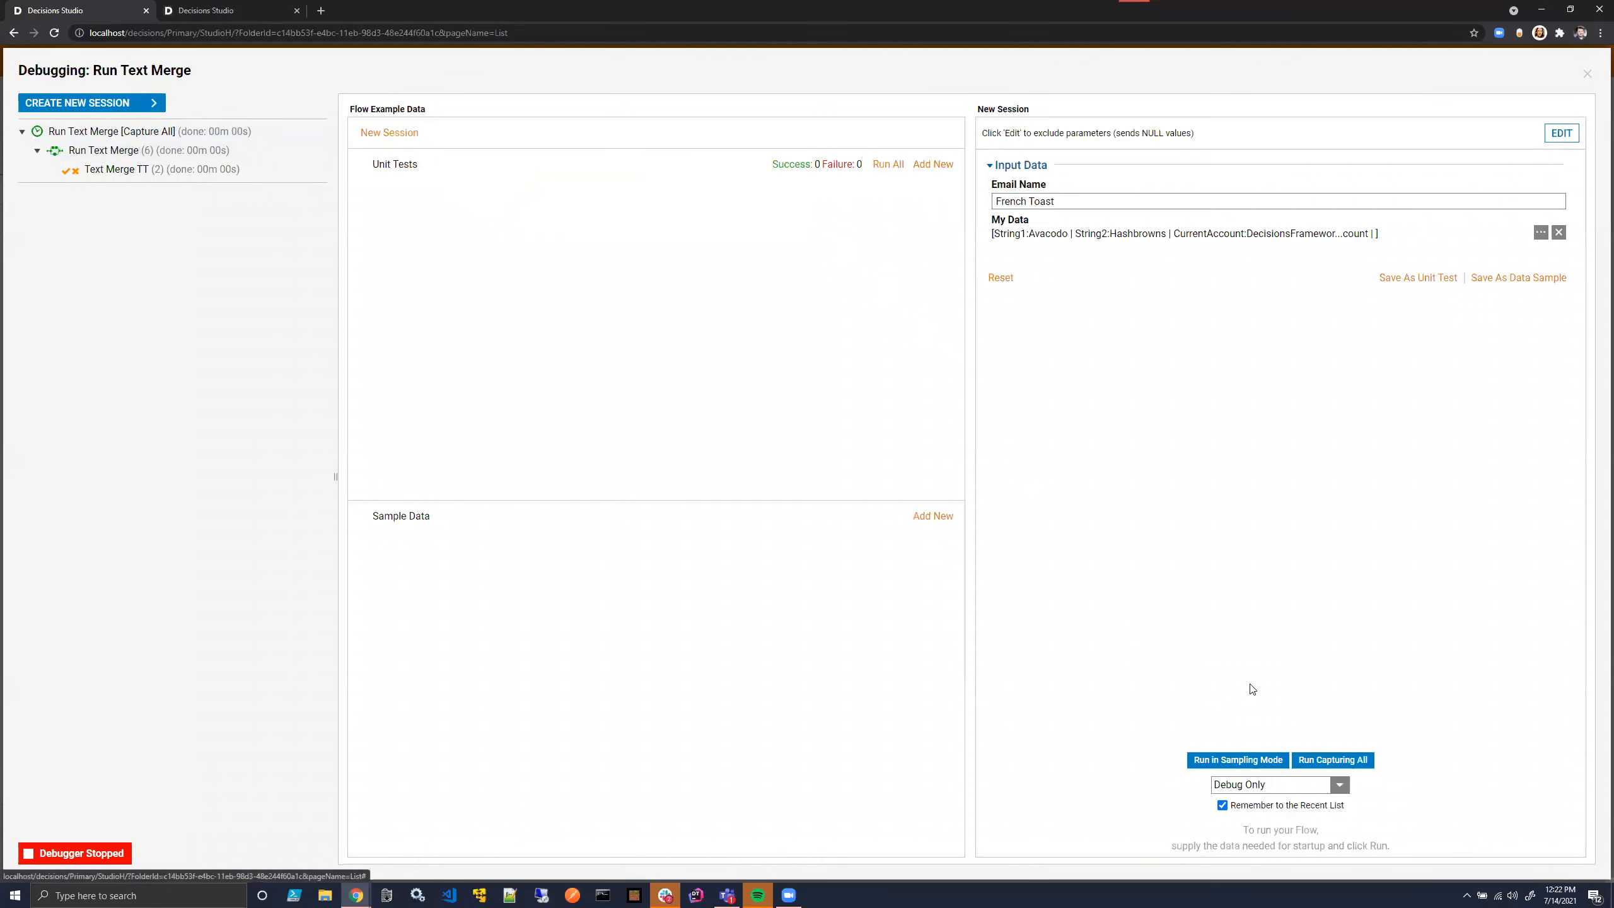
pyautogui.doubleClick(1066, 202)
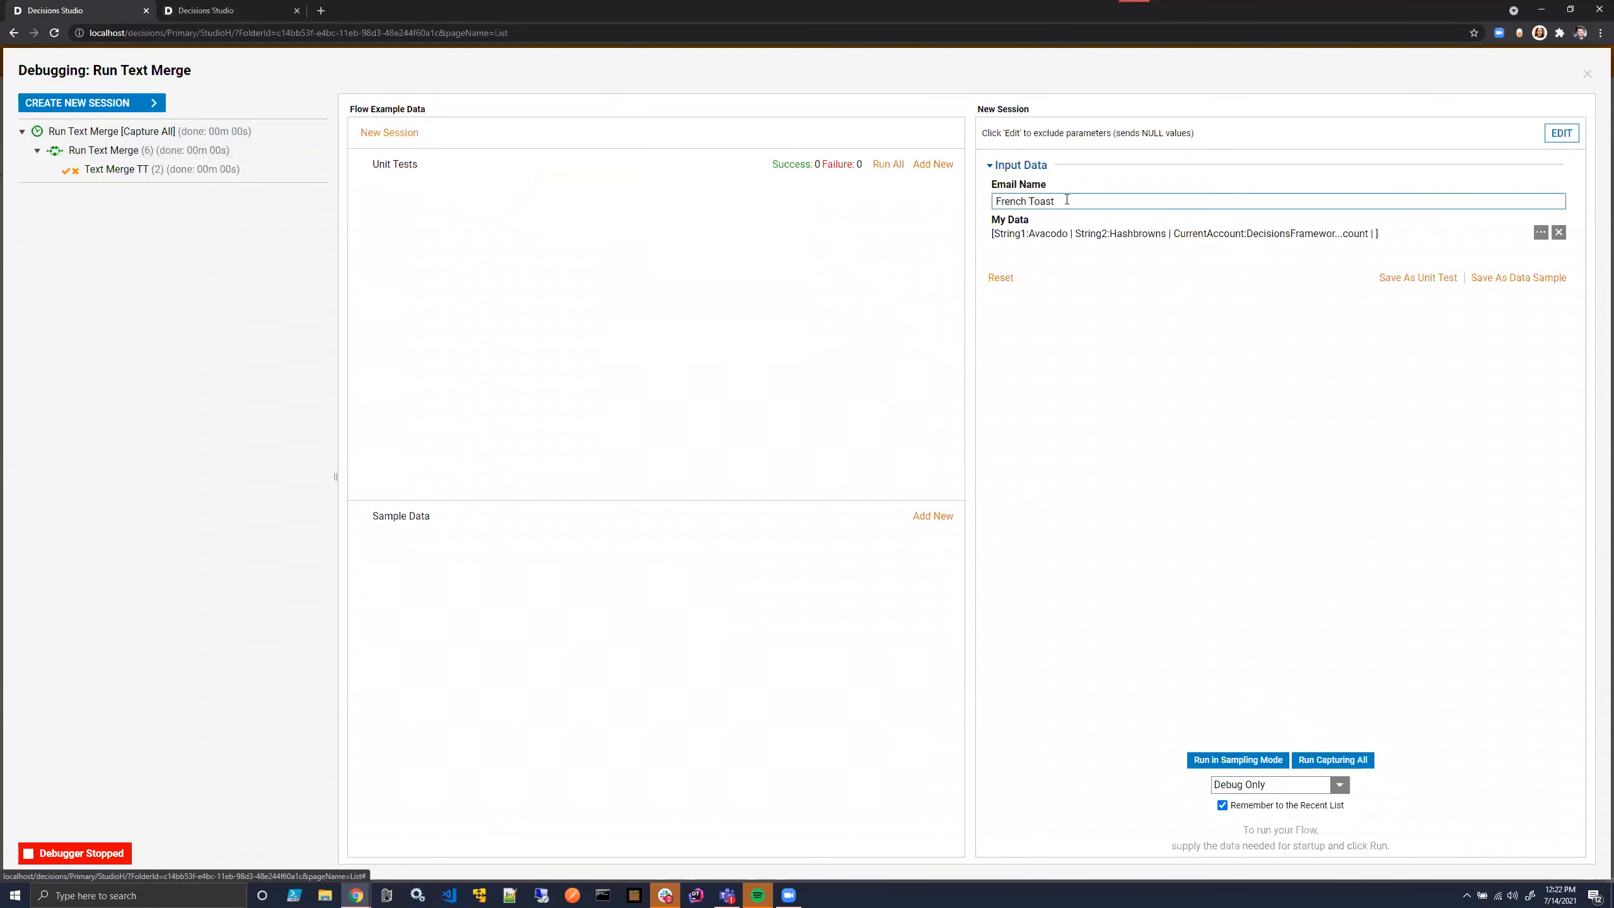
pyautogui.press('BackSpace')
pyautogui.press('BackSpace')
pyautogui.press('BackSpace')
pyautogui.press('BackSpace')
pyautogui.press('BackSpace')
pyautogui.press('BackSpace')
pyautogui.press('BackSpace')
pyautogui.press('BackSpace')
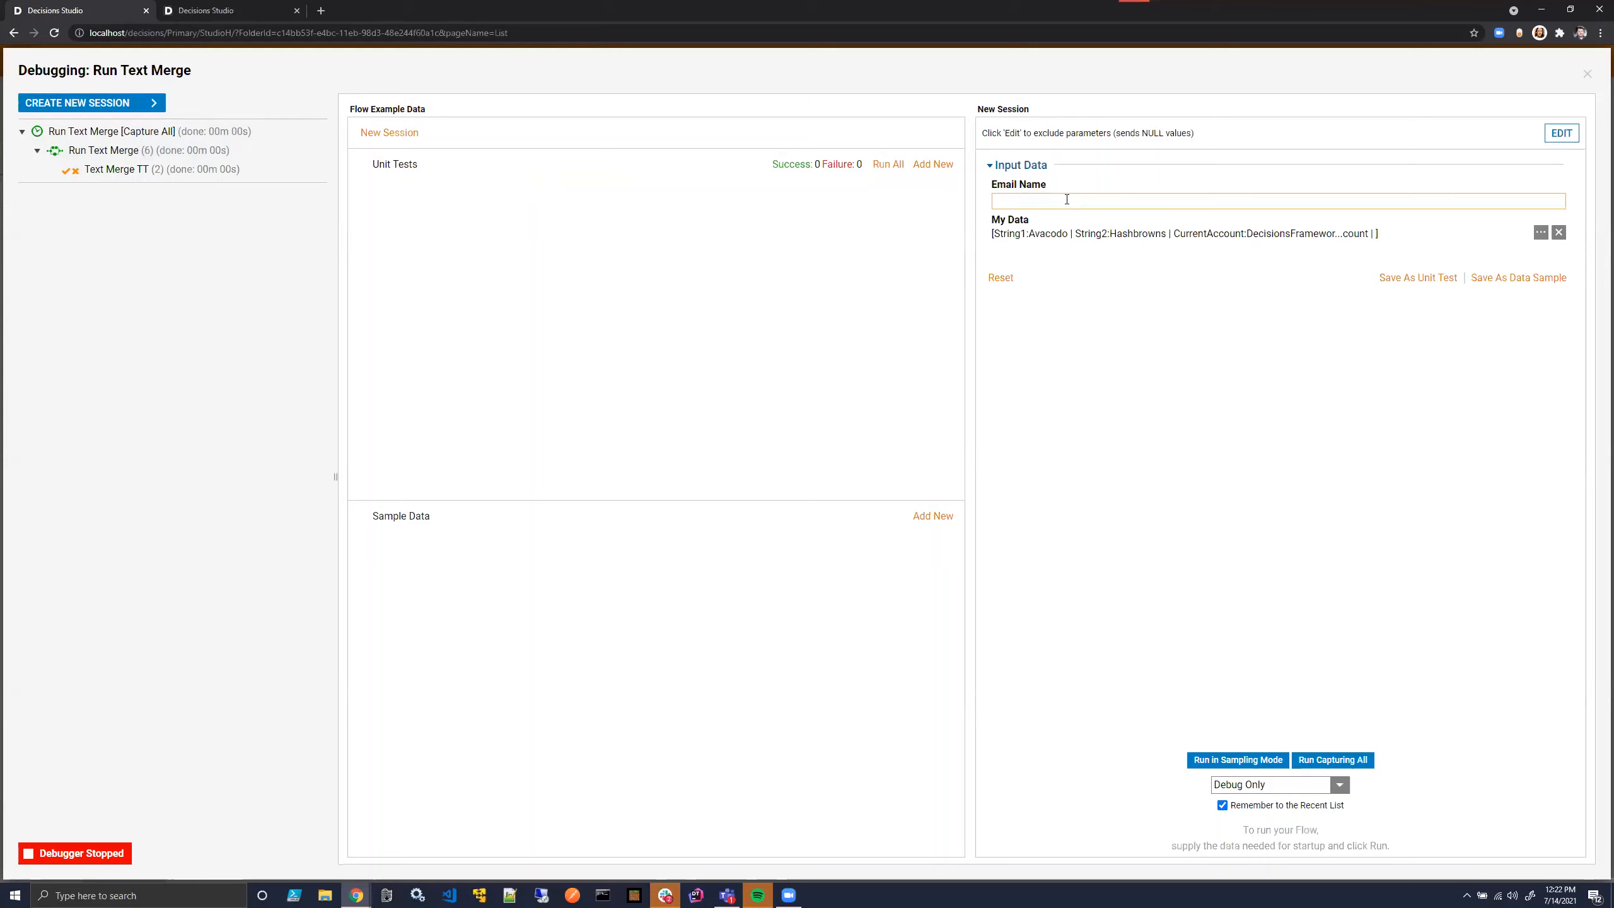
pyautogui.write('Superman')
pyautogui.click(1328, 760)
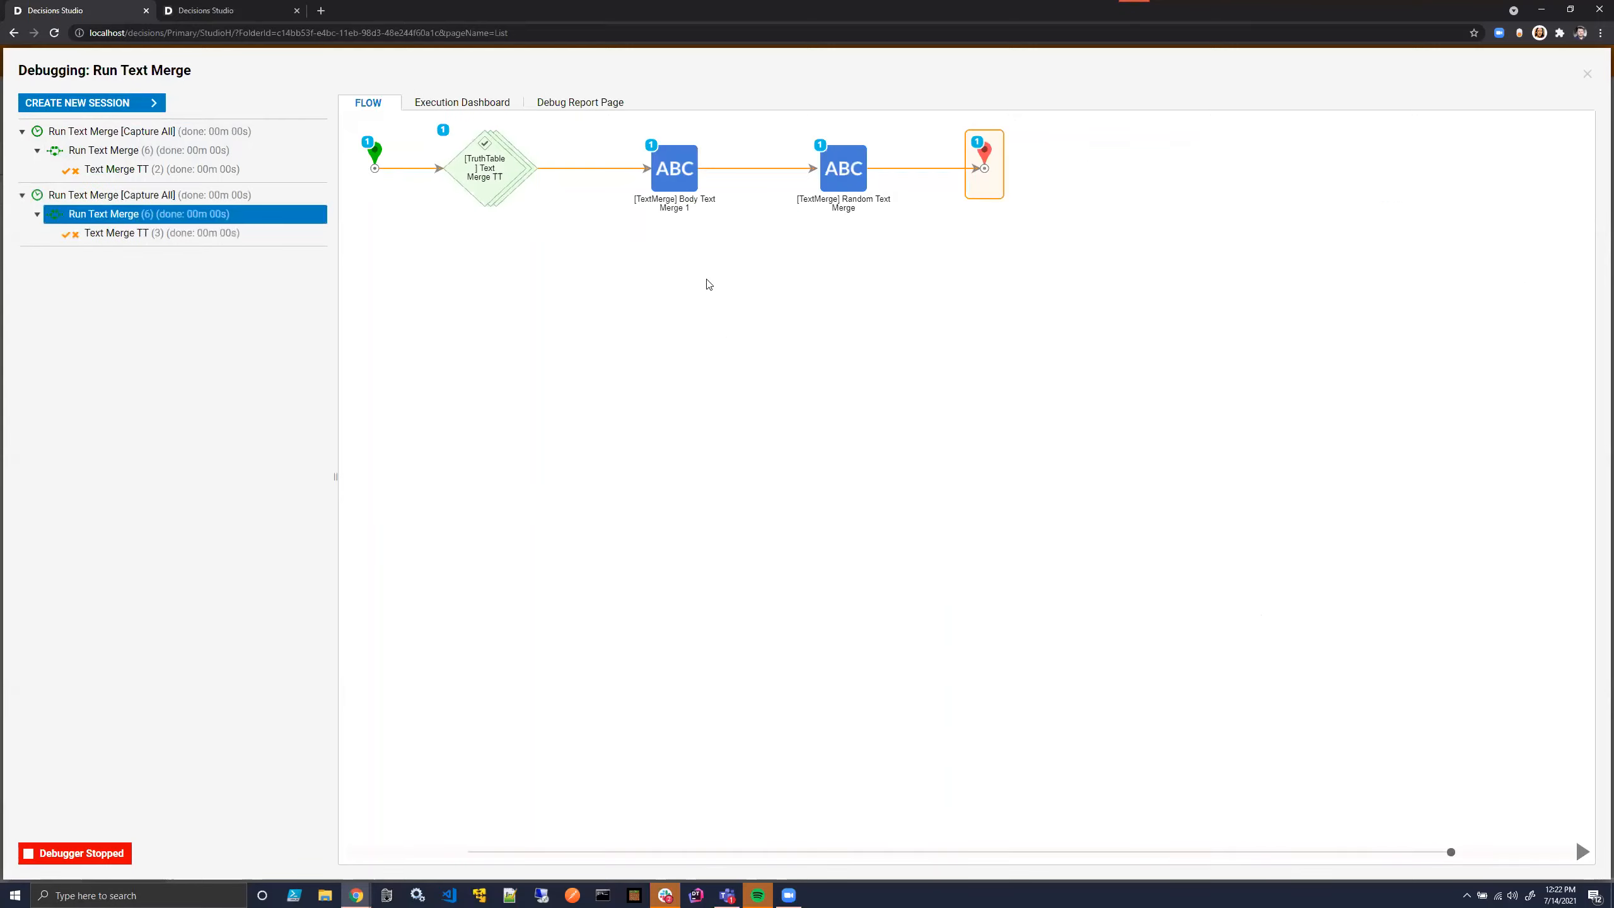
# - View the output data of both text merge steps for the Superman run
pyautogui.click(841, 162)
pyautogui.click(877, 220)
pyautogui.moveTo(825, 561); pyautogui.dragTo(901, 562)
pyautogui.click(989, 336)
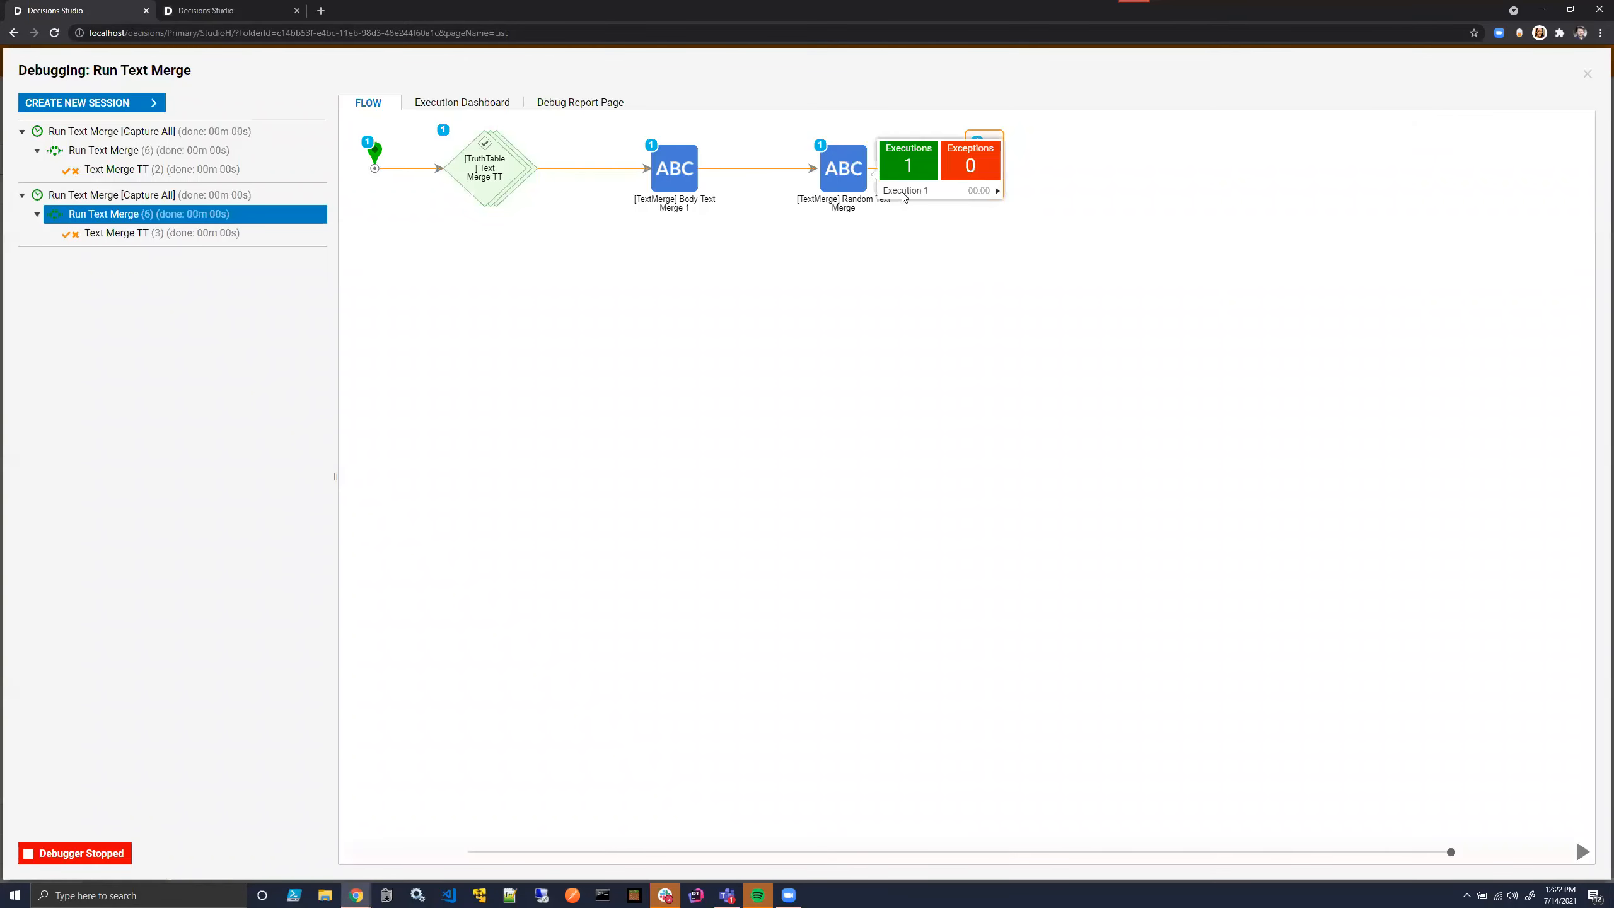
pyautogui.click(906, 191)
pyautogui.click(1043, 219)
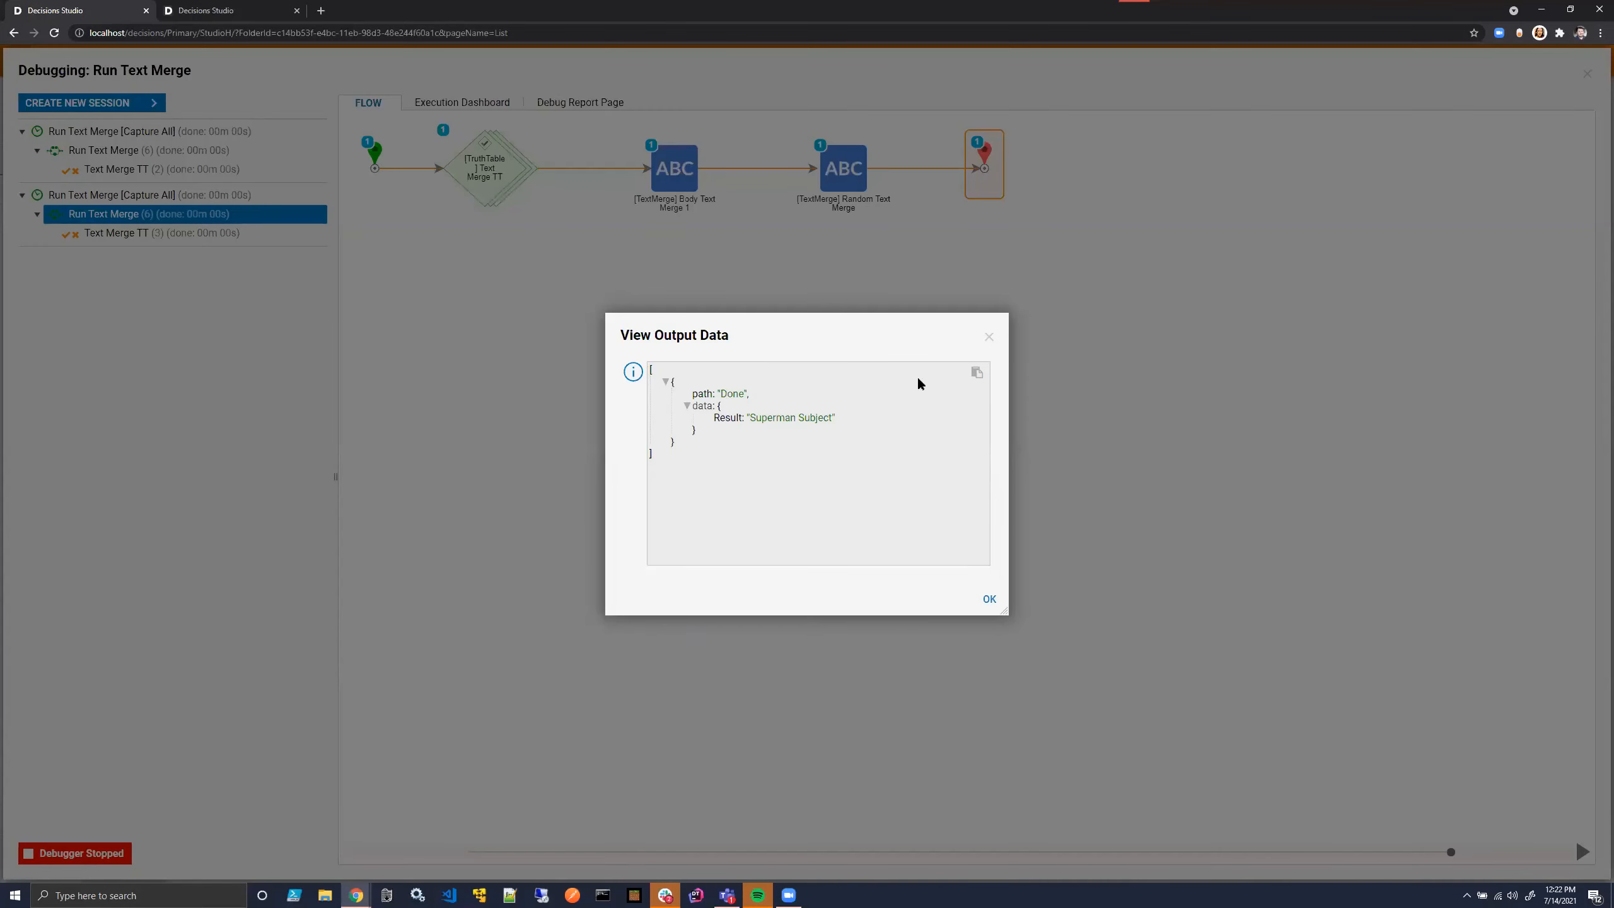
pyautogui.click(986, 335)
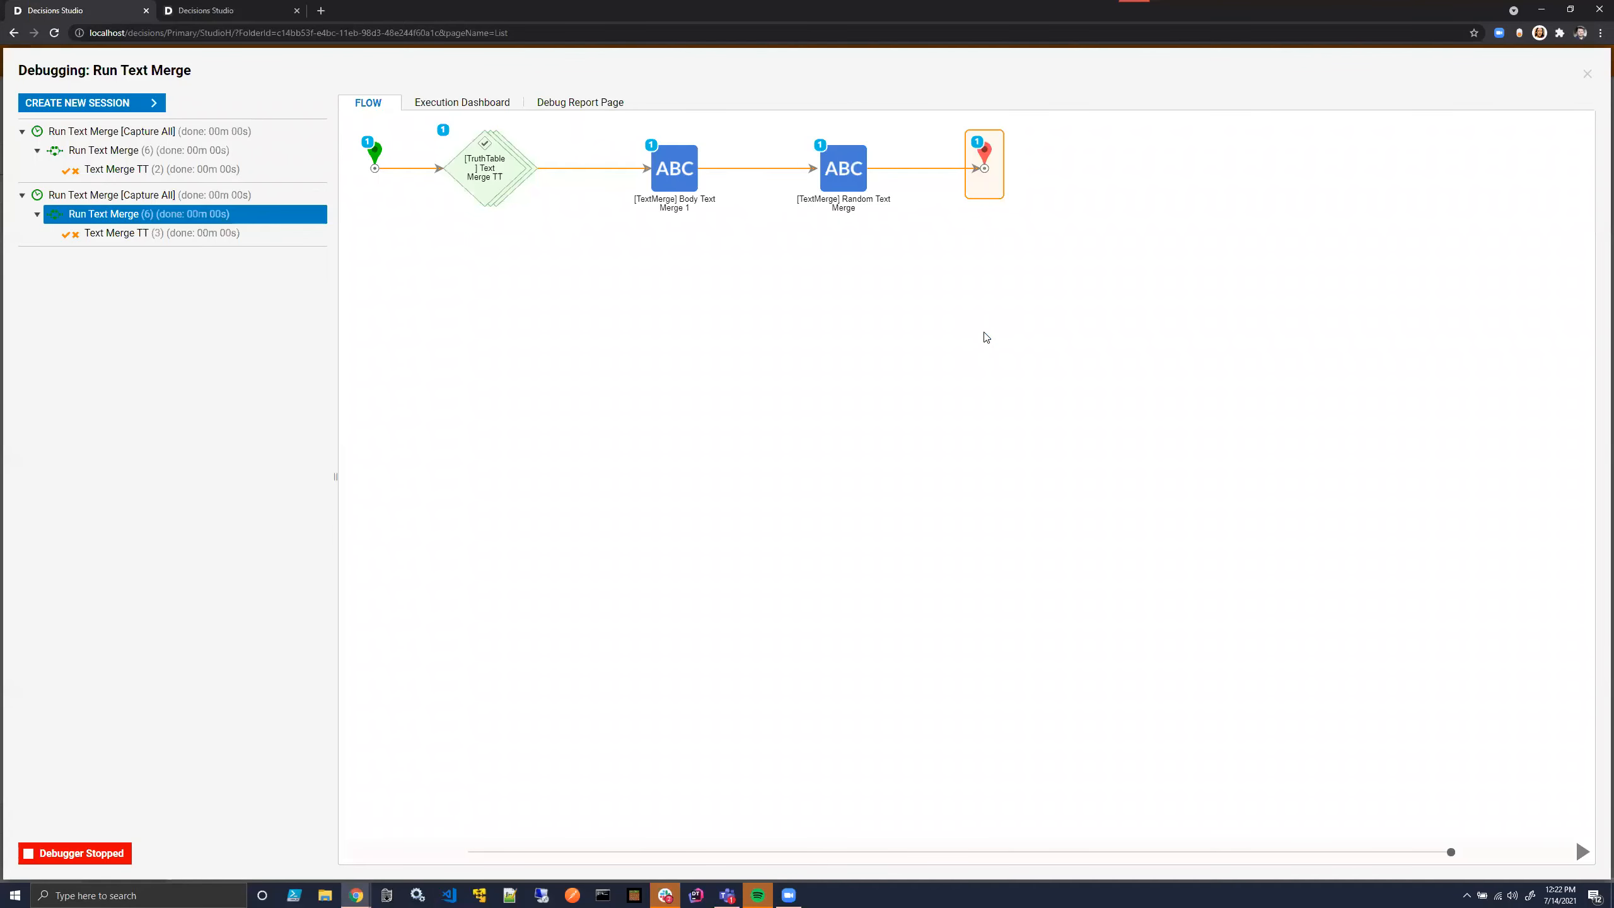
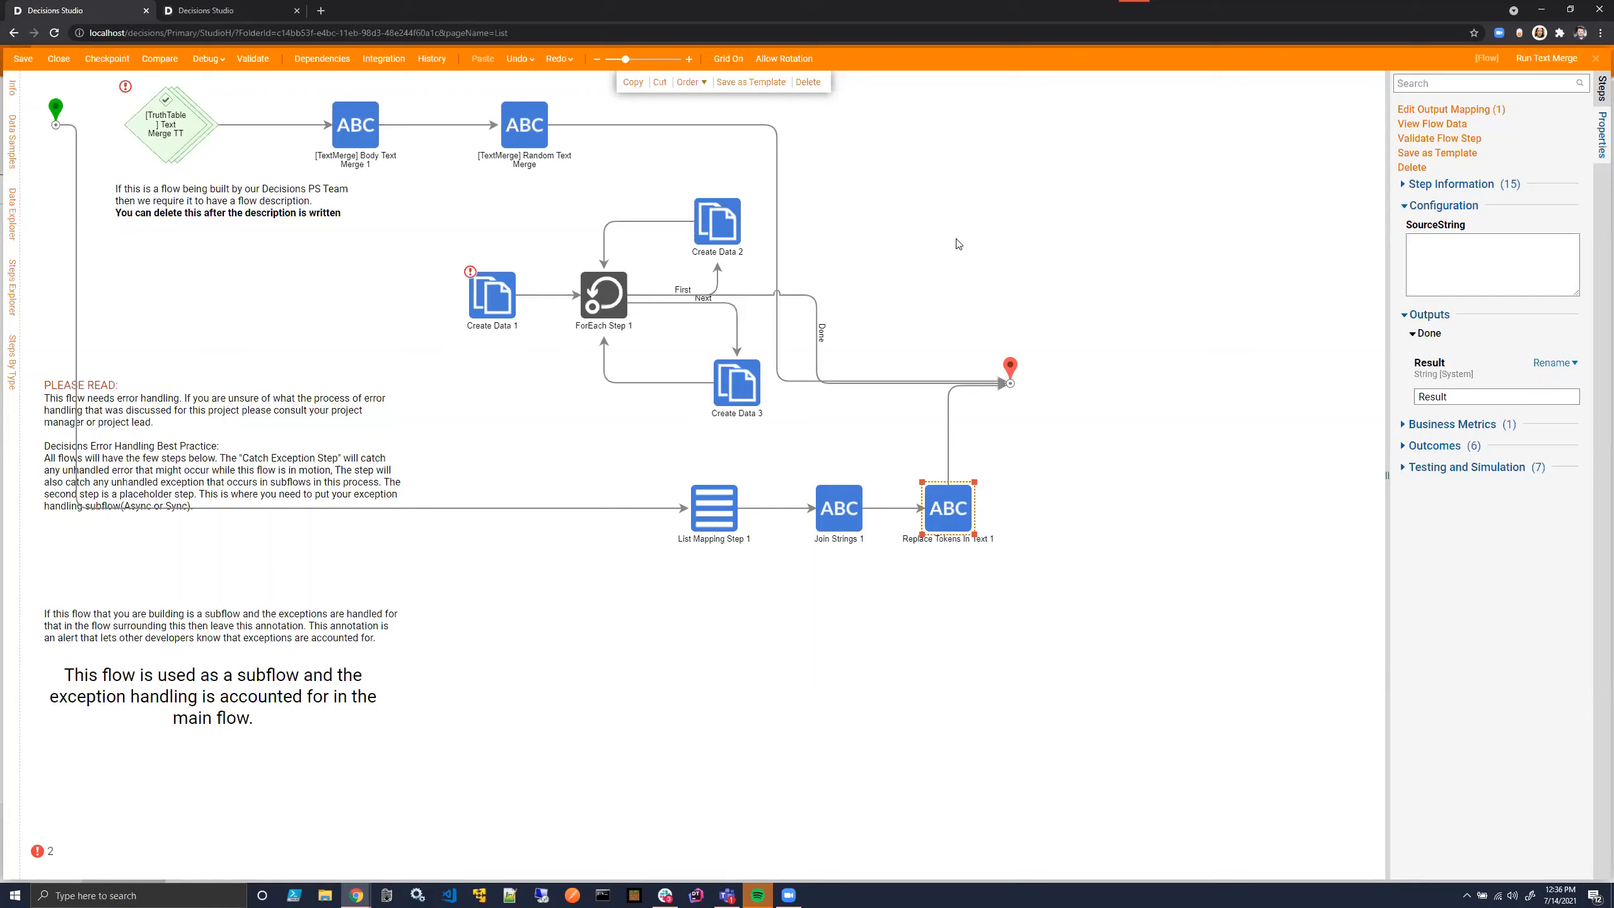
# - Duplicate the Decisions Studio browser tab and open the Email Templates folder under System > Designers
pyautogui.rightClick(280, 4)
pyautogui.click(244, 8)
pyautogui.rightClick(244, 8)
pyautogui.click(306, 92)
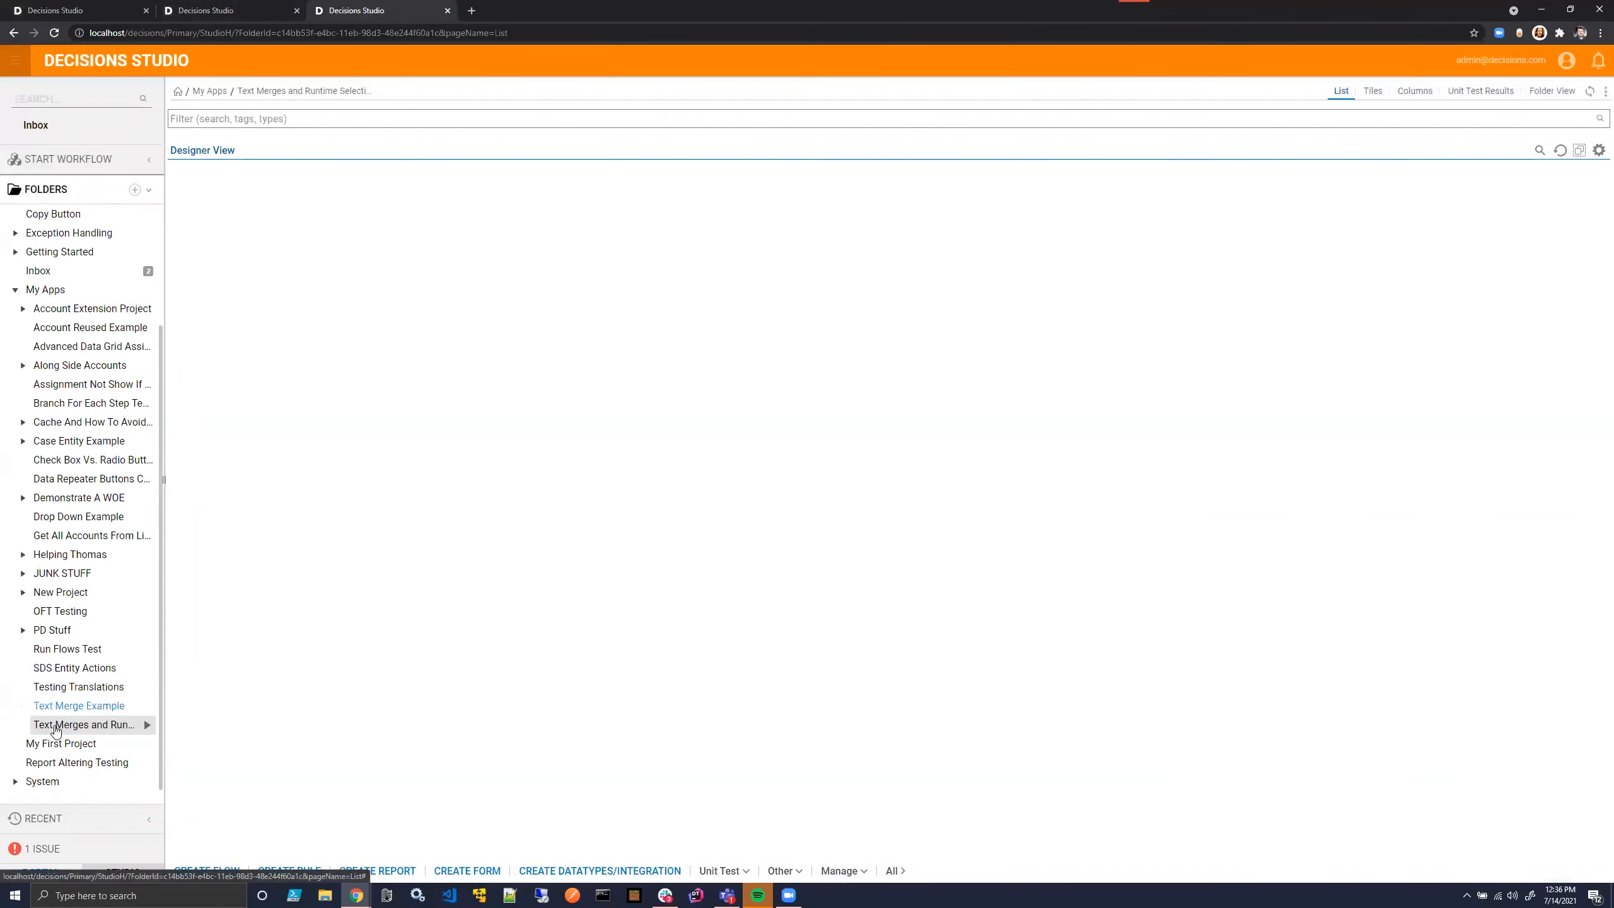
pyautogui.click(15, 781)
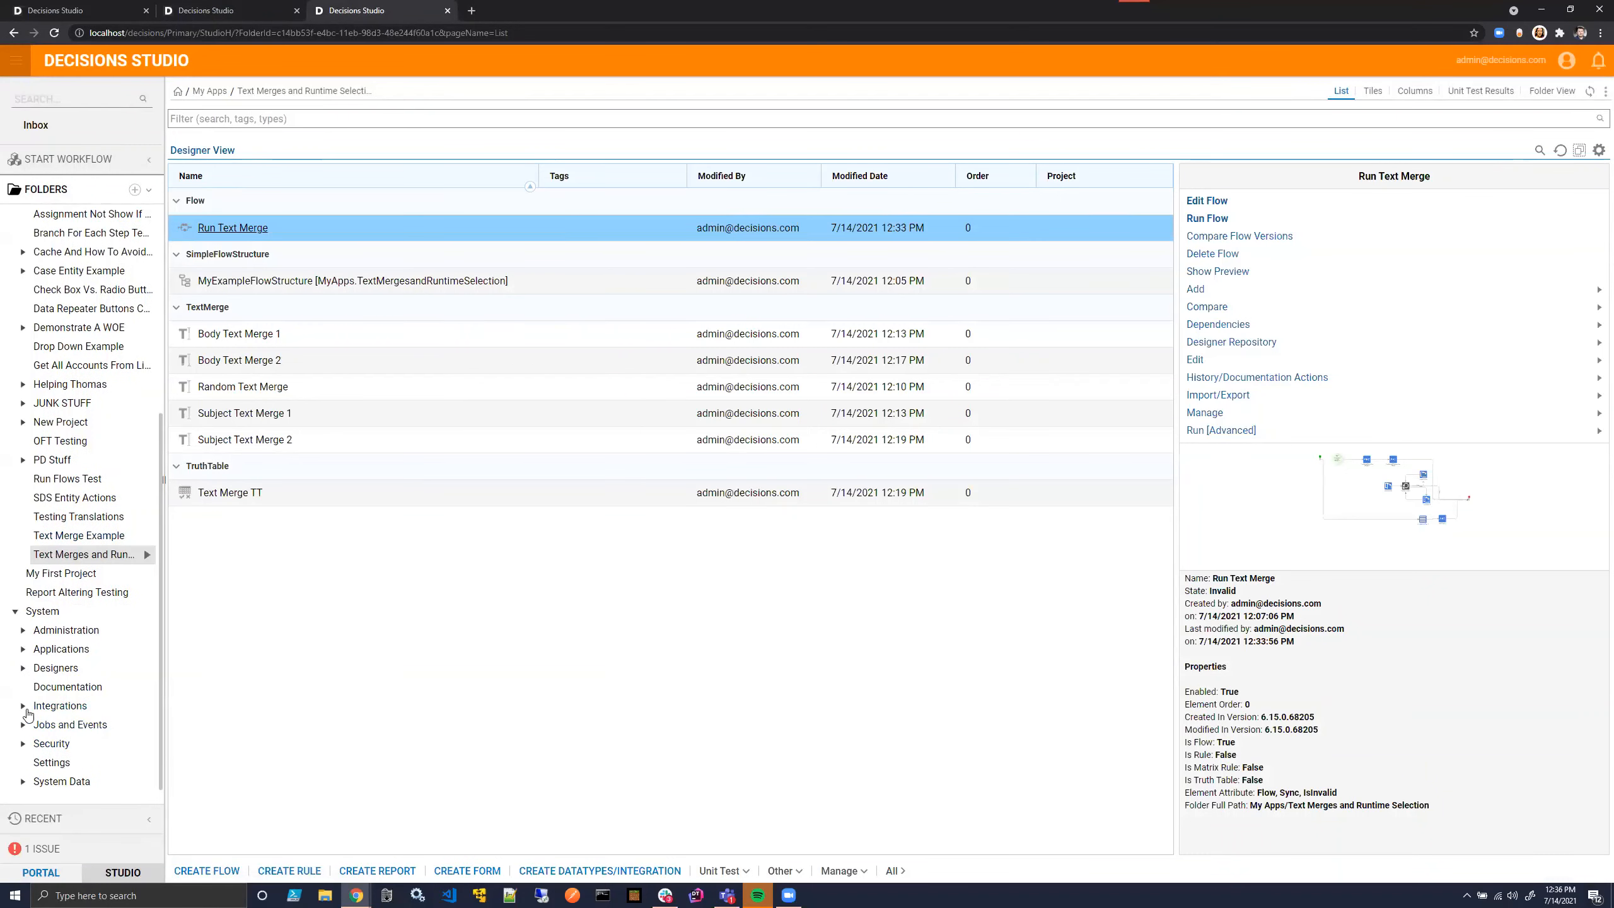
pyautogui.click(23, 667)
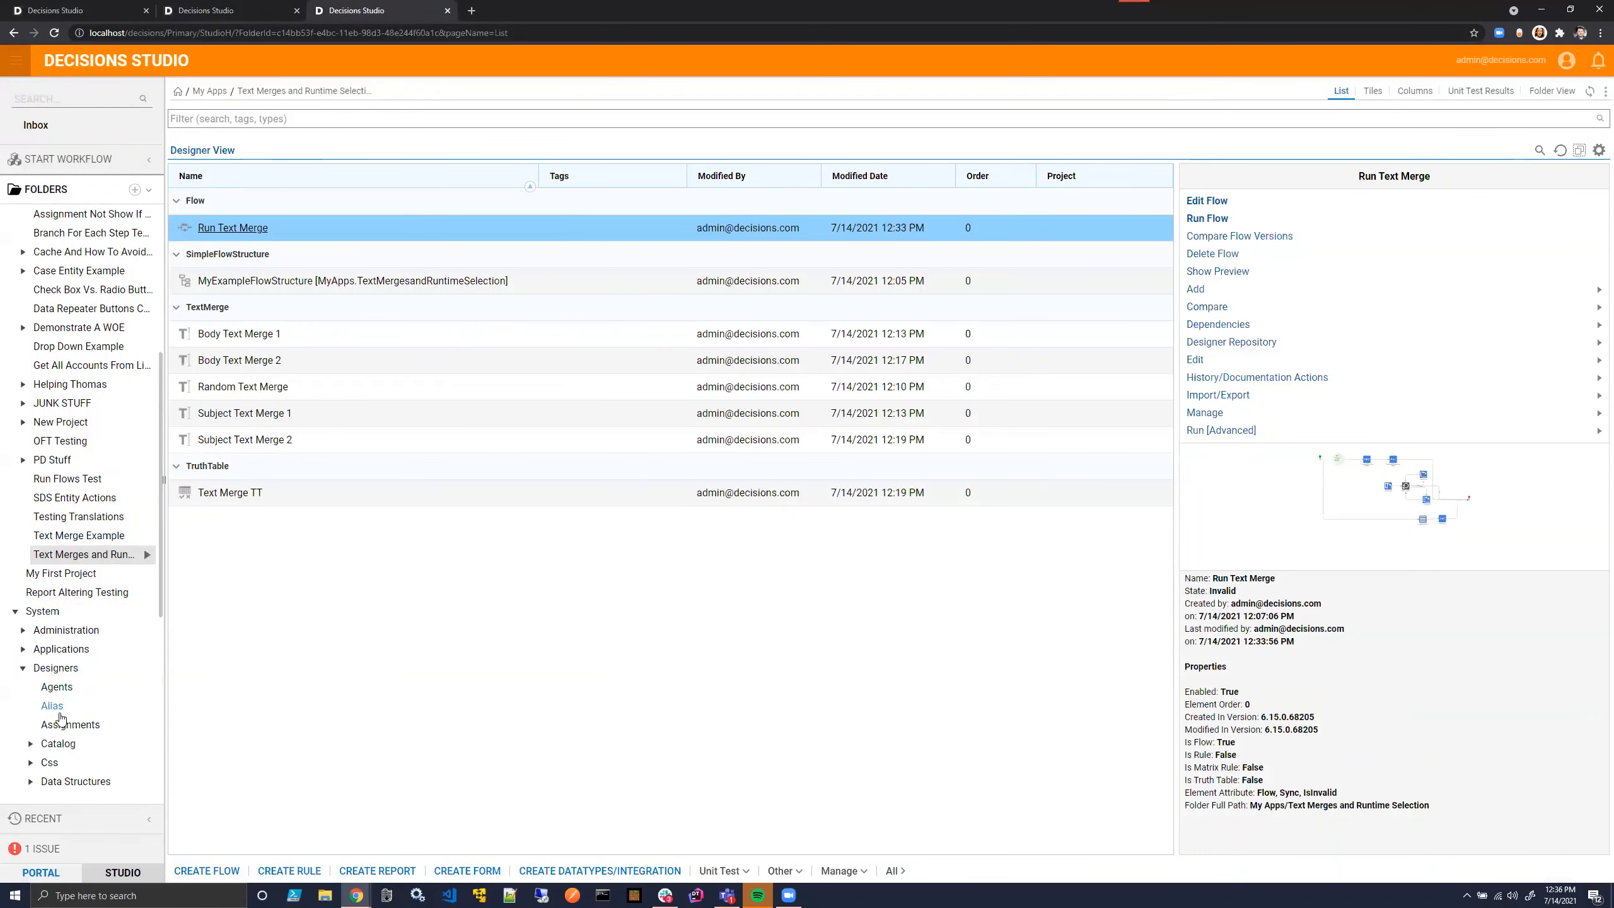
pyautogui.scroll(-3, 60, 717)
pyautogui.click(77, 667)
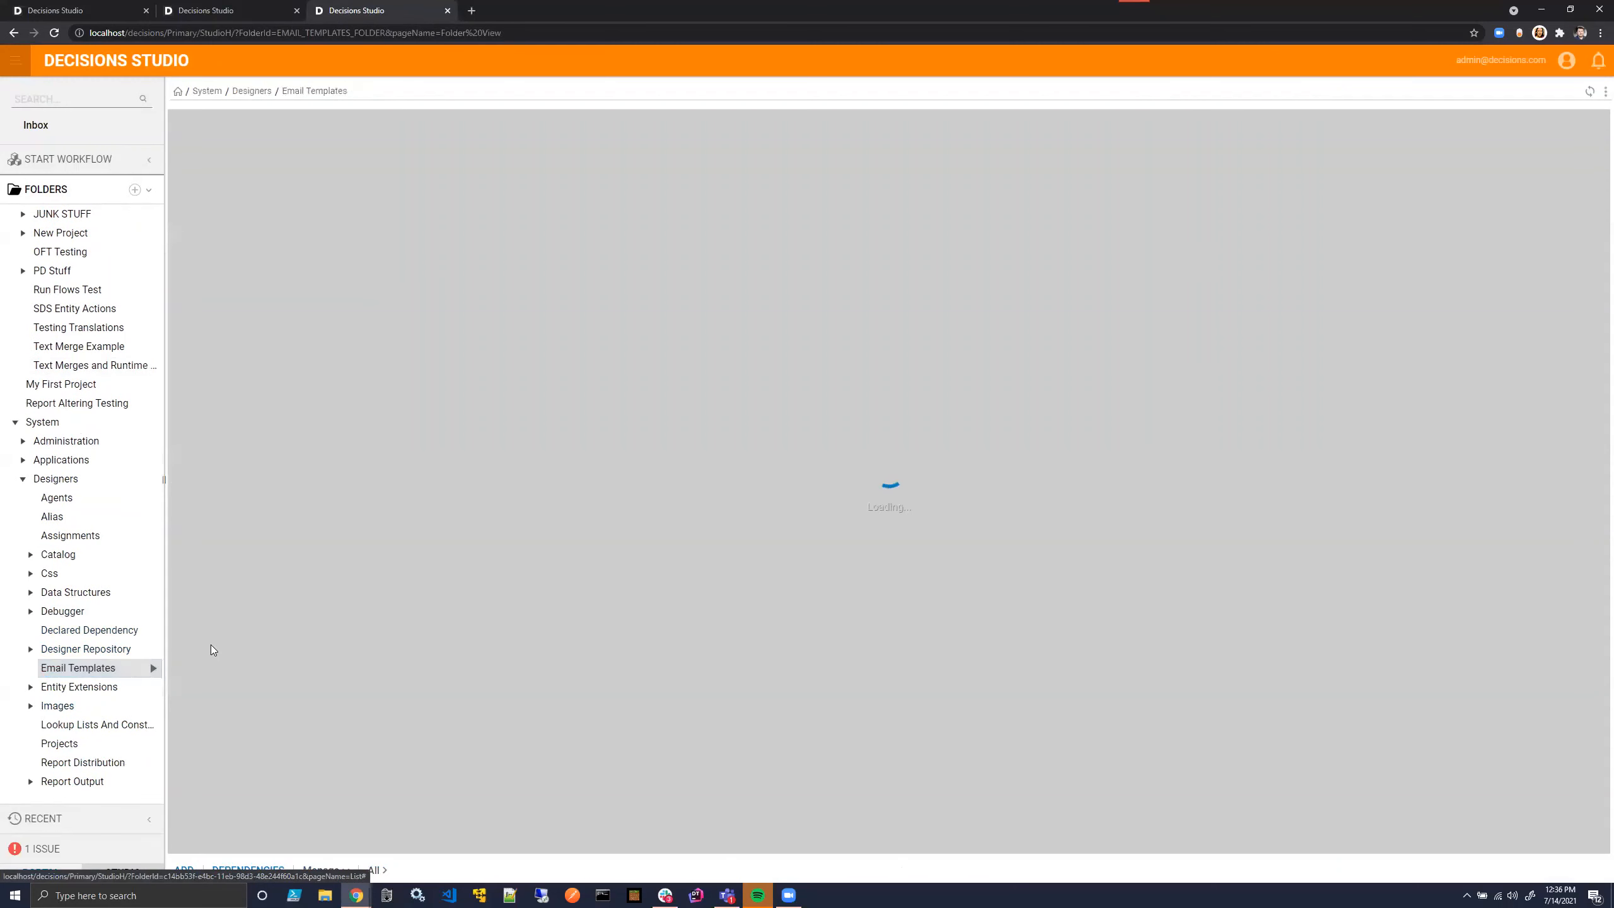
# - Download the Default Template email document, preview the downloaded 01-content.html in the browser, and close the preview
pyautogui.rightClick(329, 164)
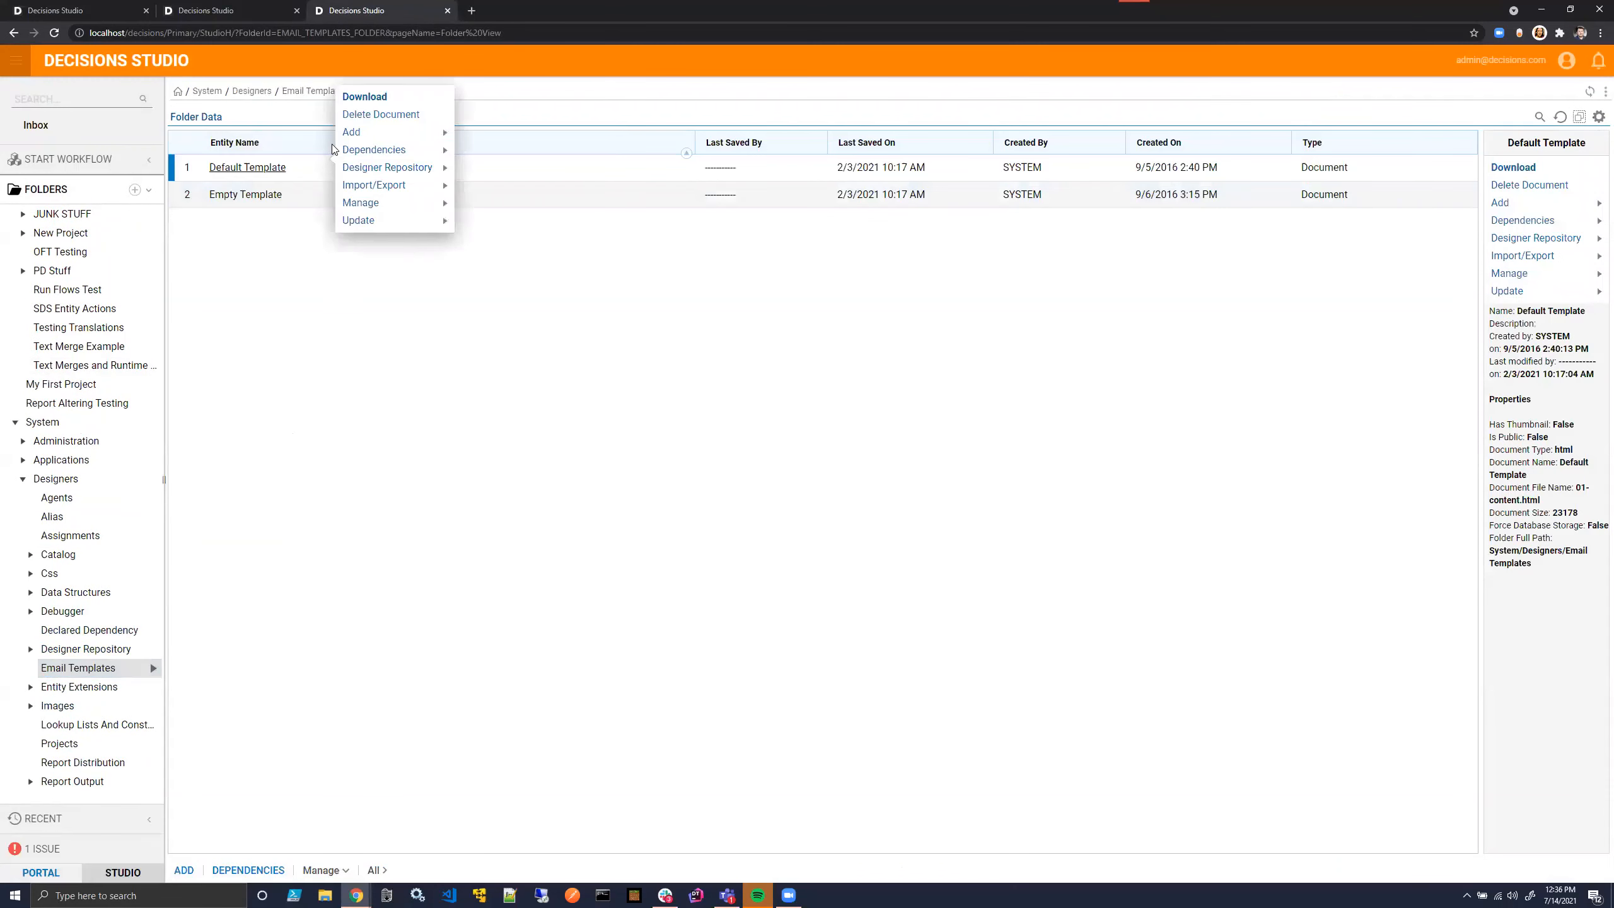
pyautogui.click(354, 97)
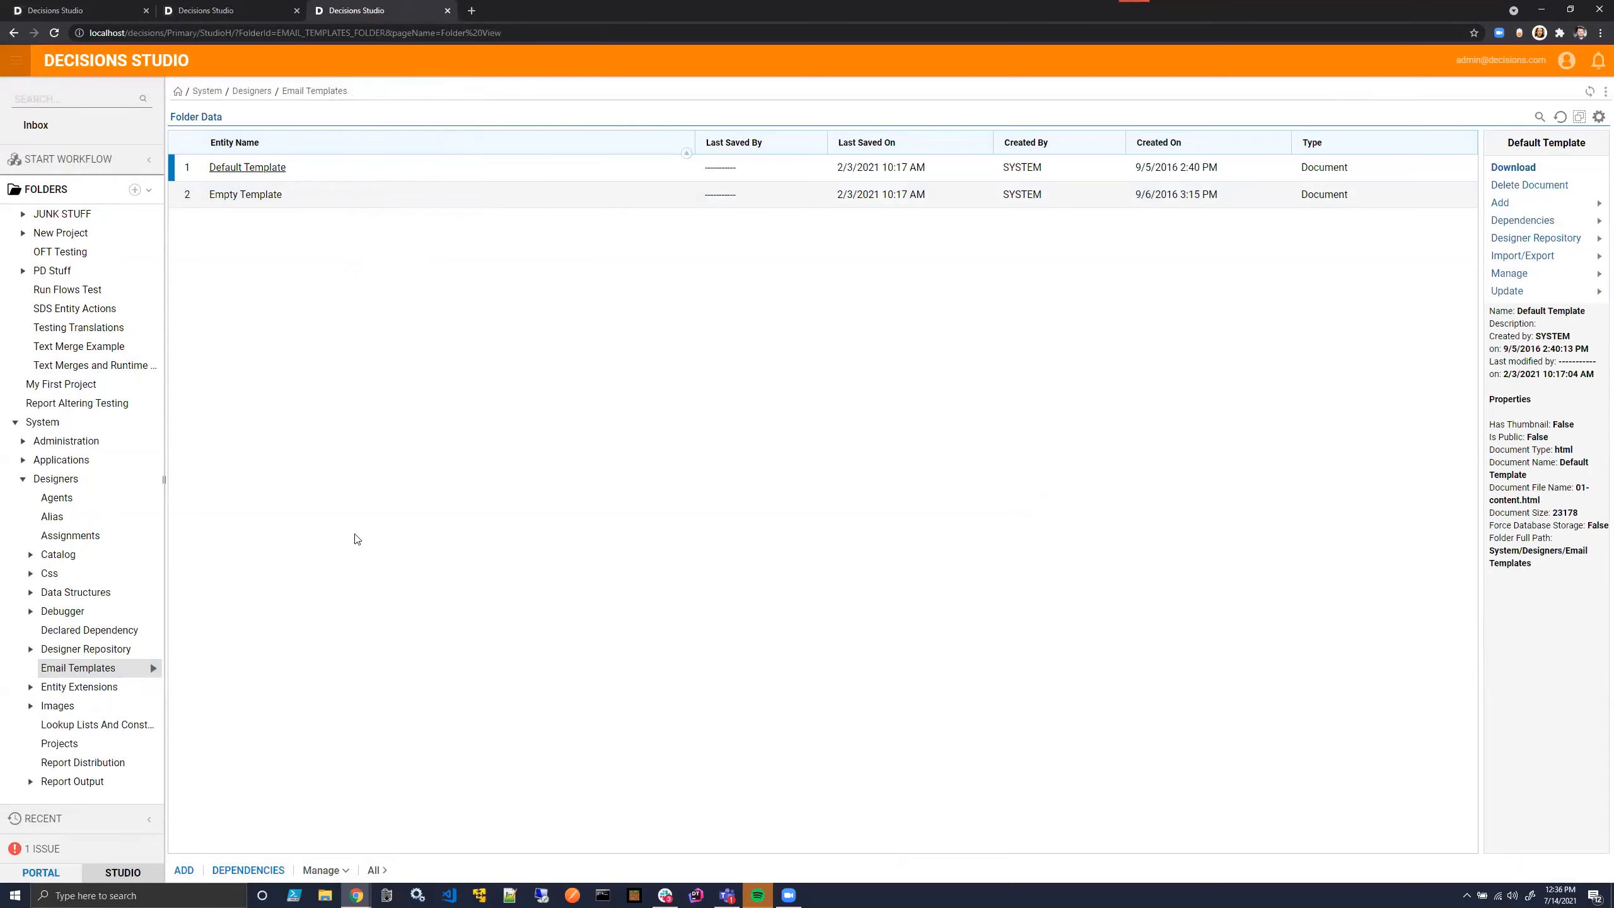
pyautogui.click(61, 865)
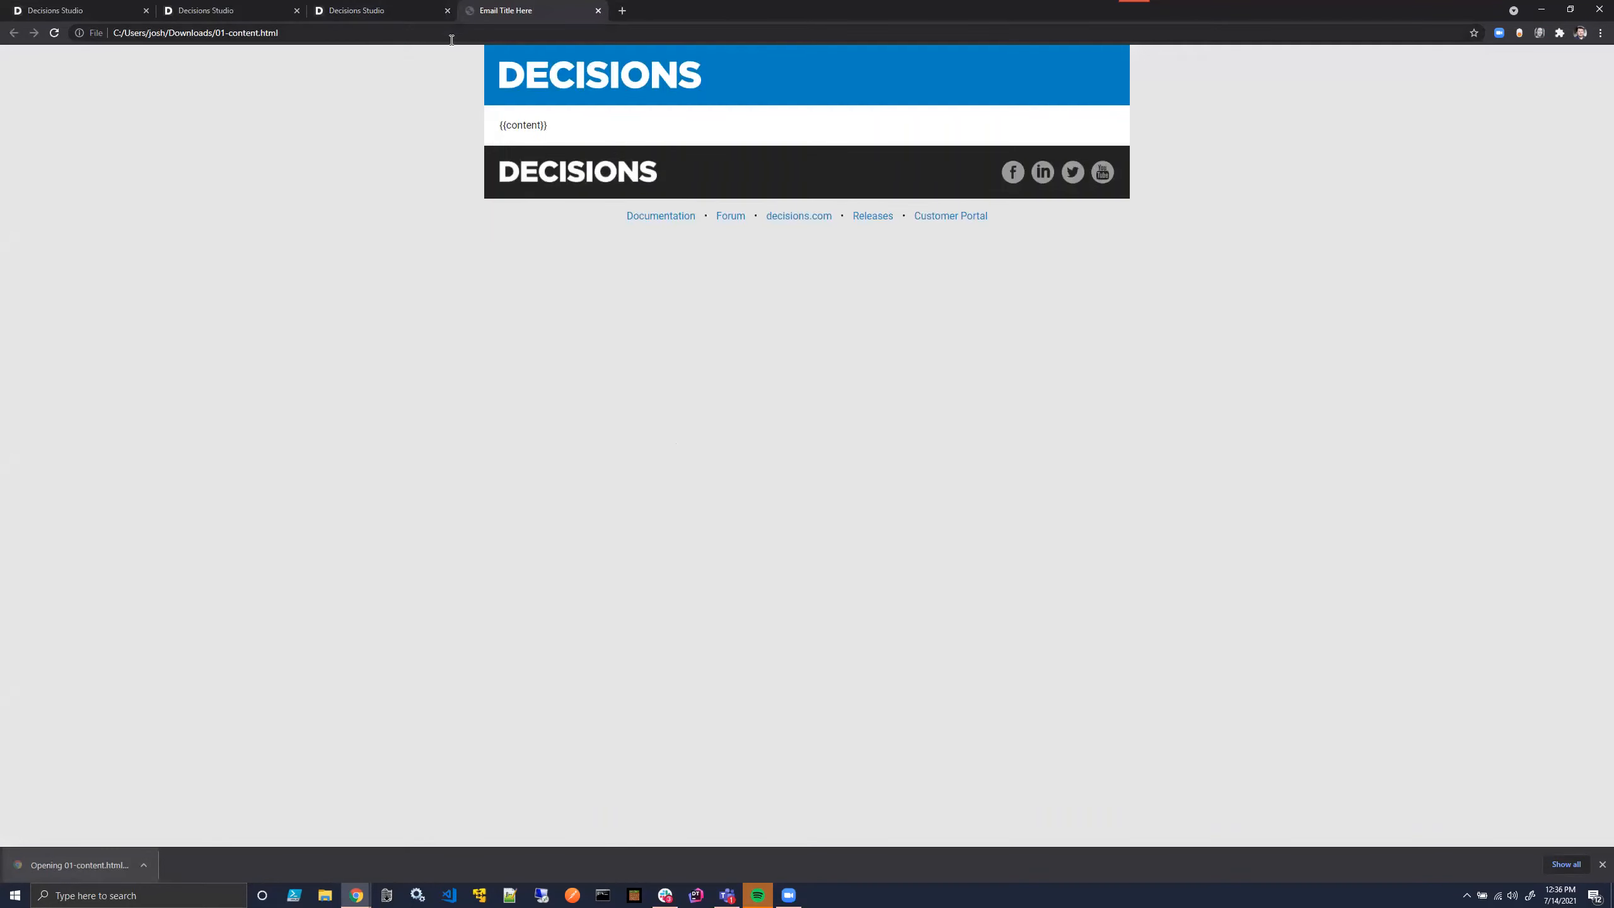
pyautogui.click(597, 11)
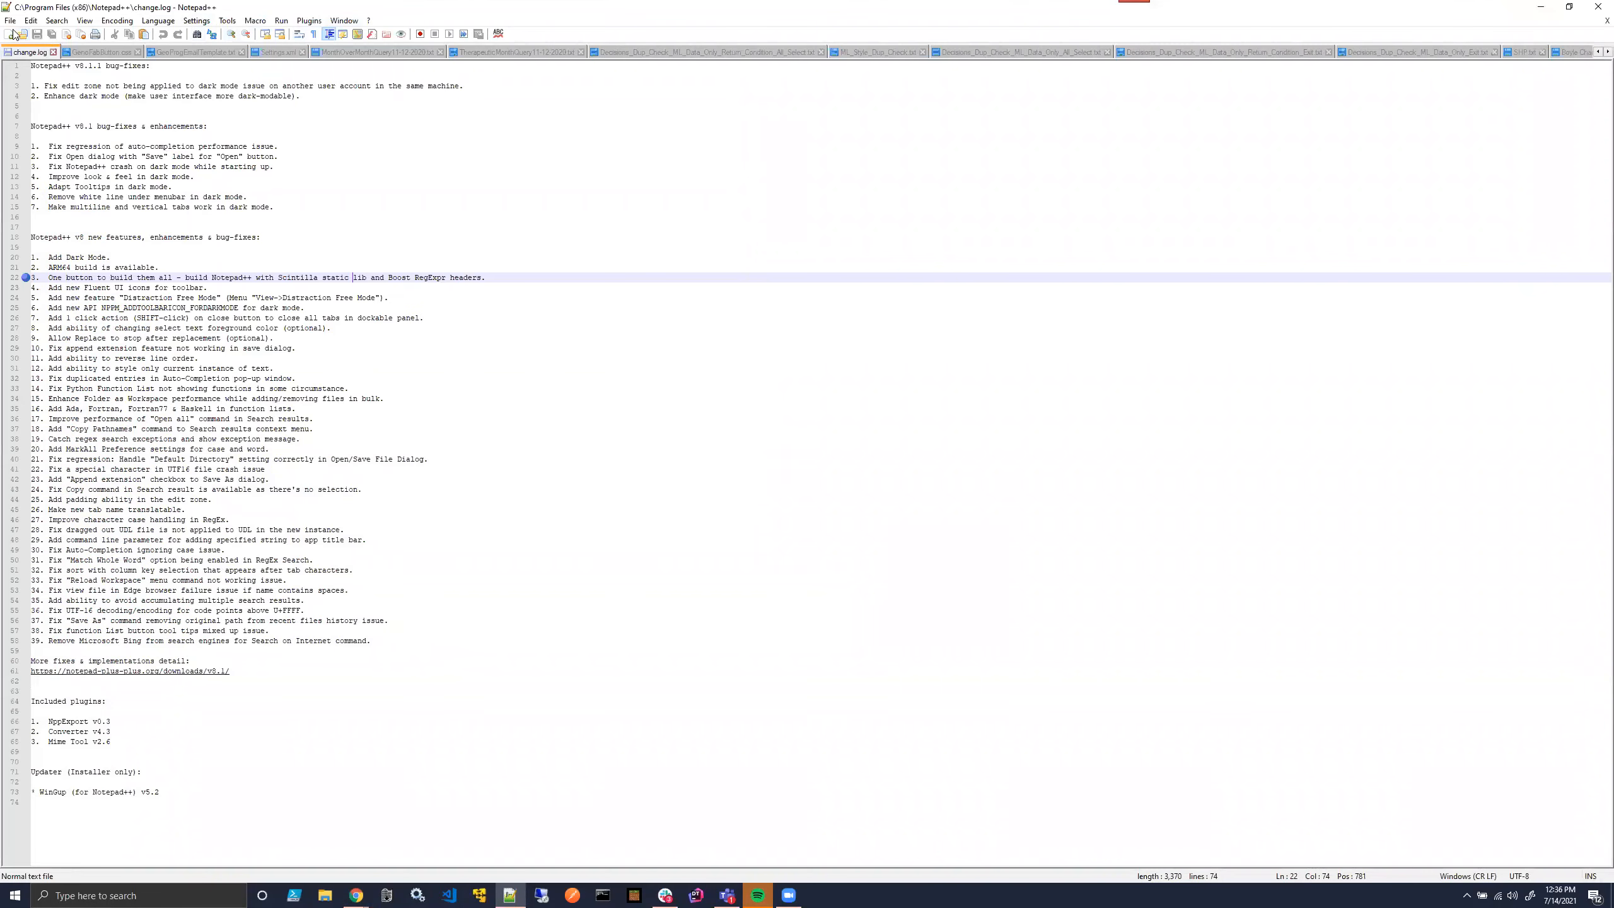
# - Open the downloaded 01-content.html file in Notepad++ and copy its entire HTML code
pyautogui.hotkey('ctrl', 'n')
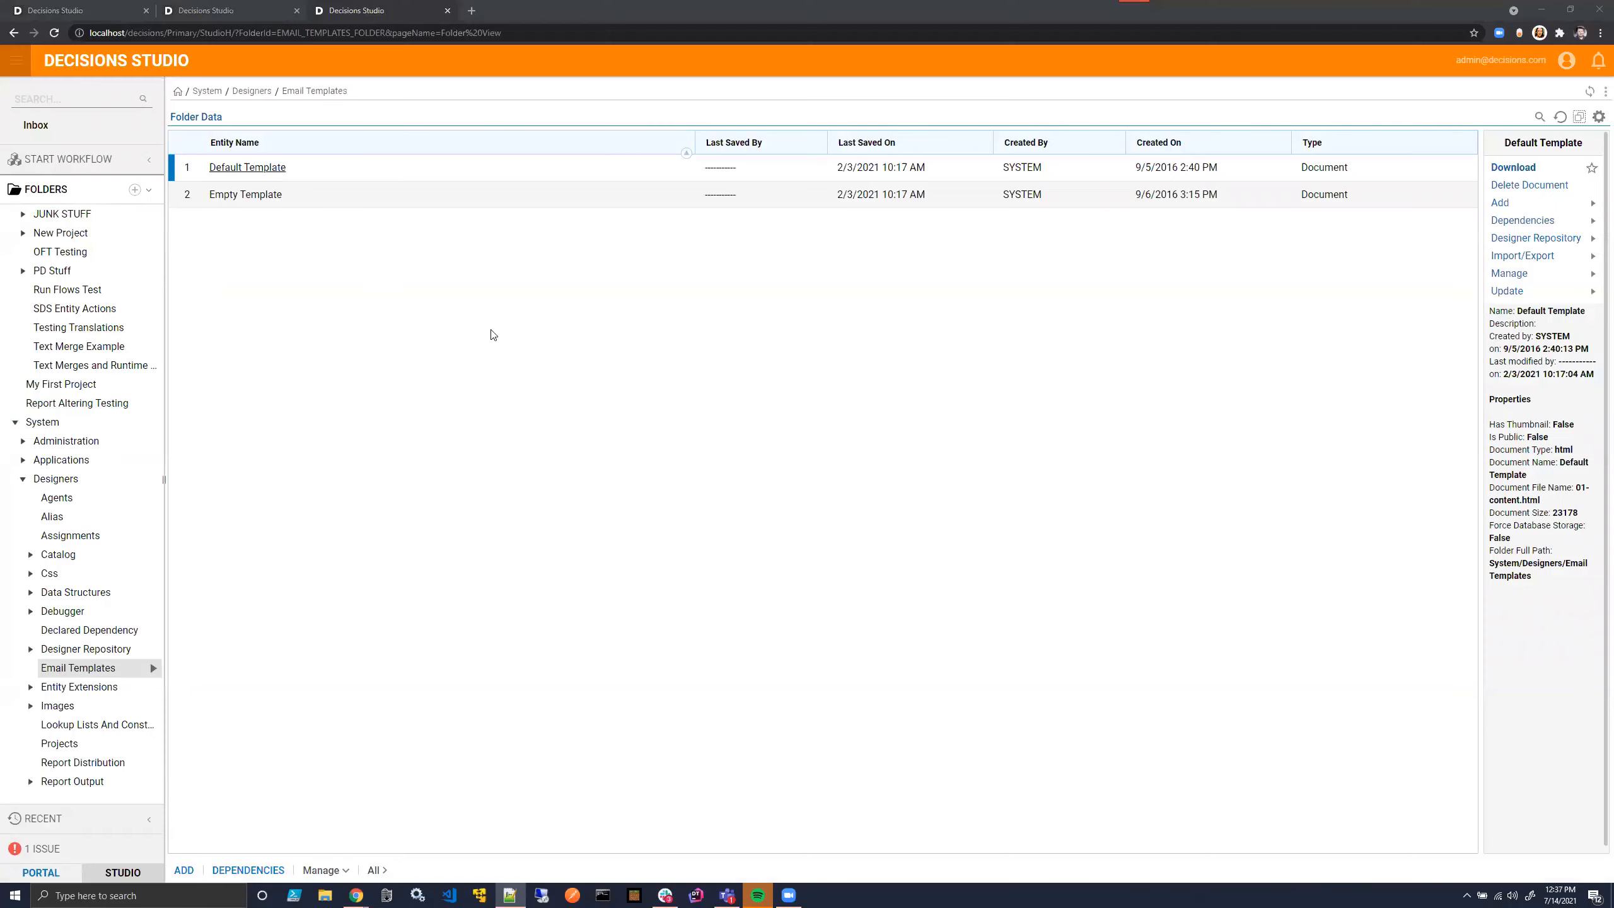
pyautogui.click(366, 5)
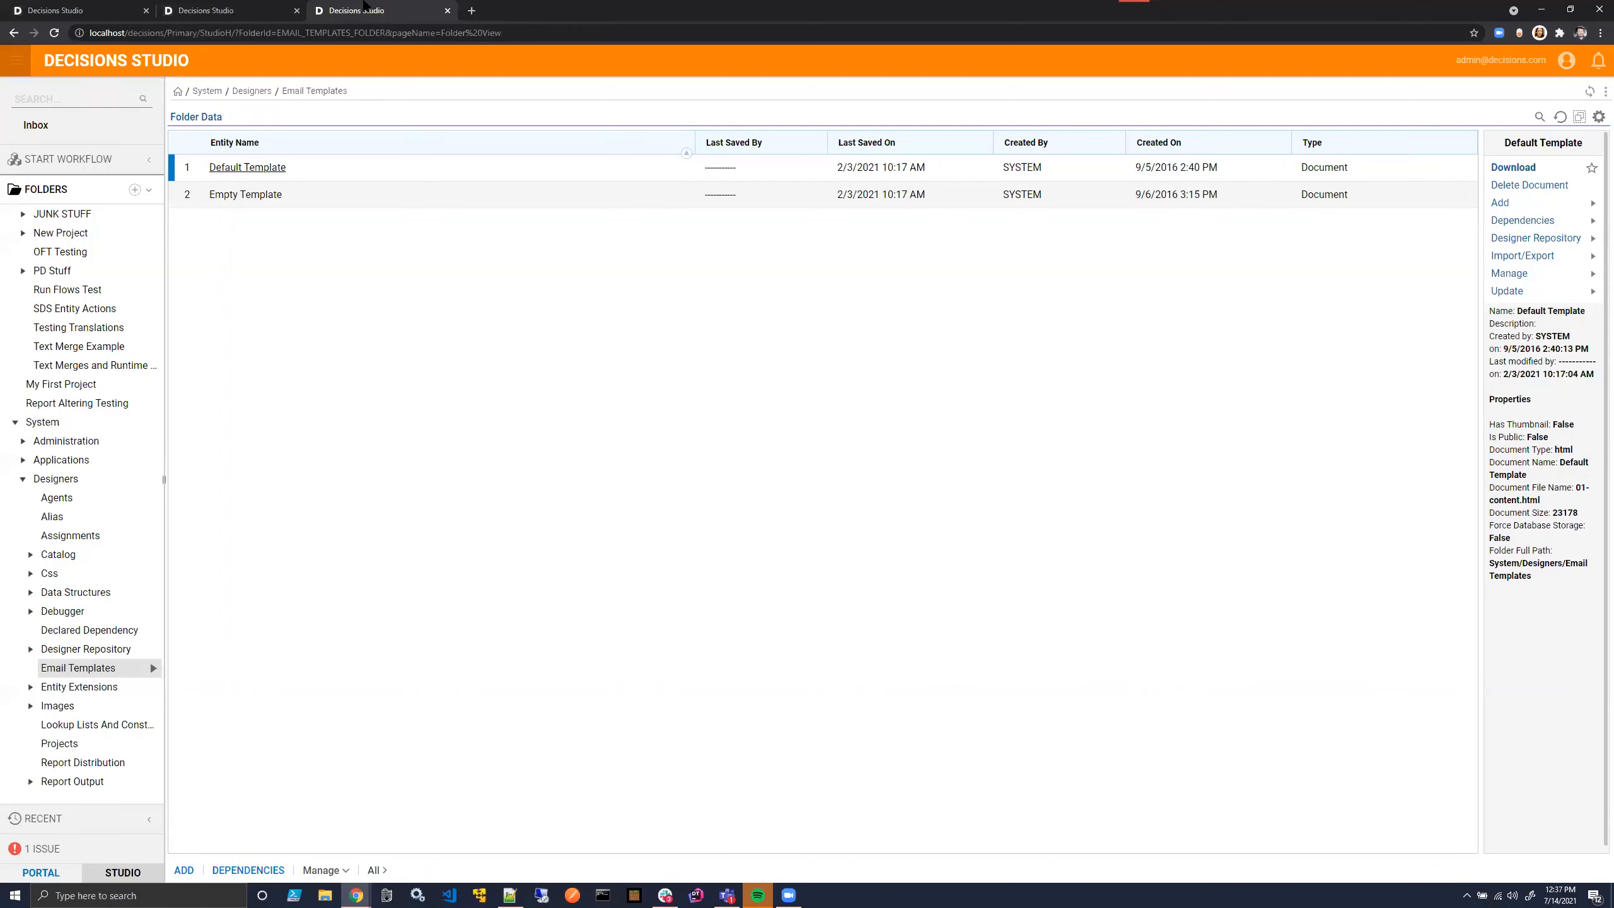
pyautogui.click(326, 891)
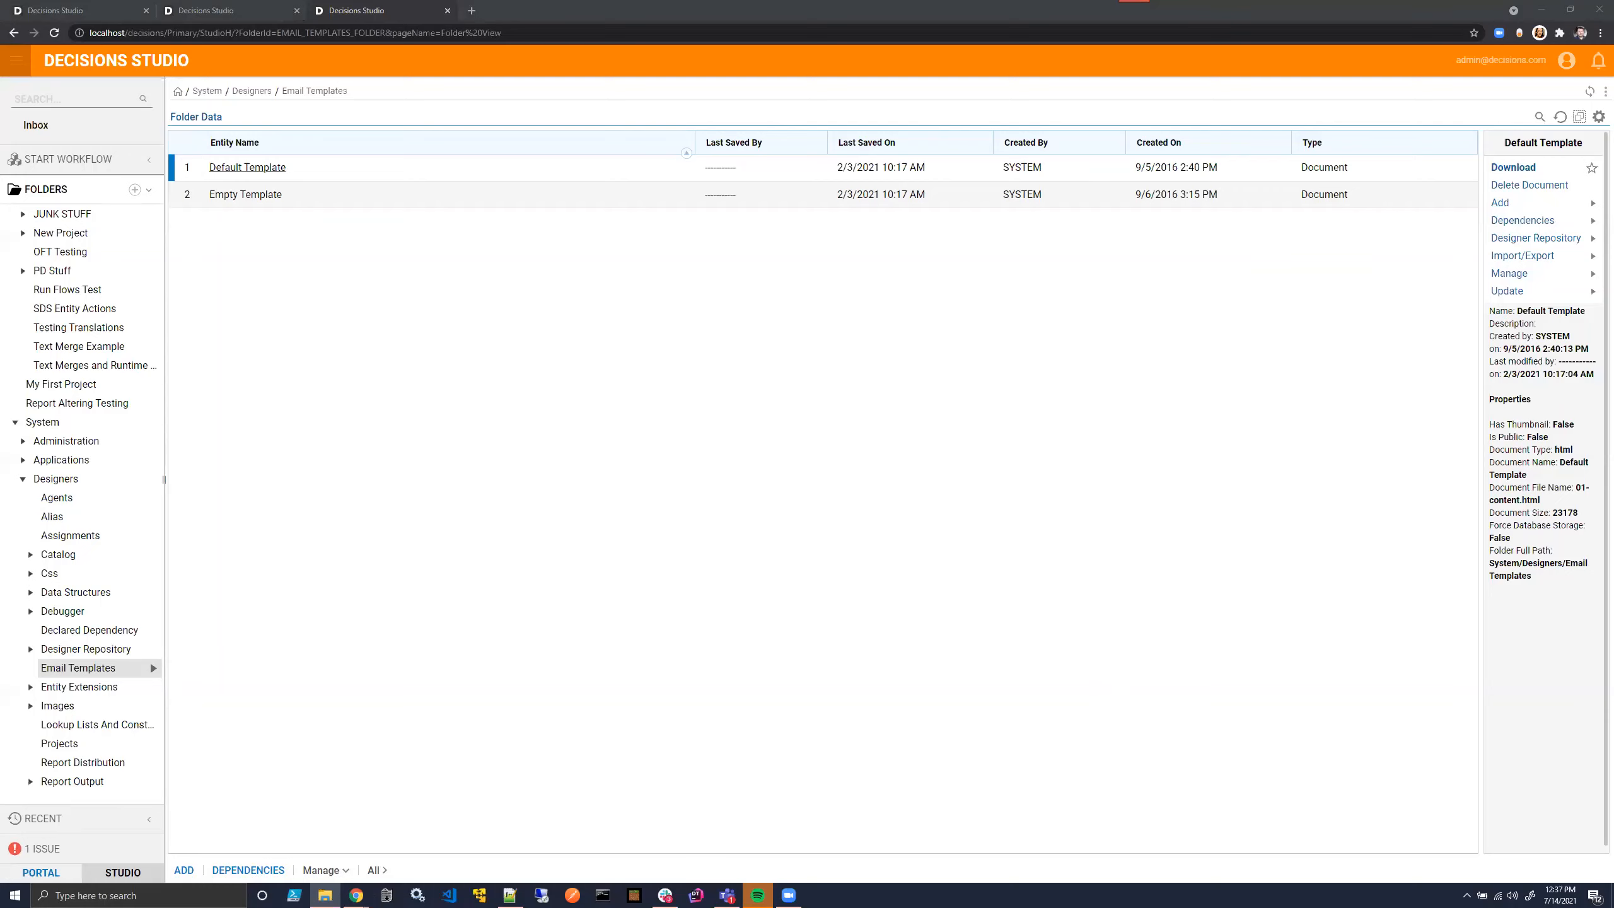
pyautogui.moveTo(1538, 292)
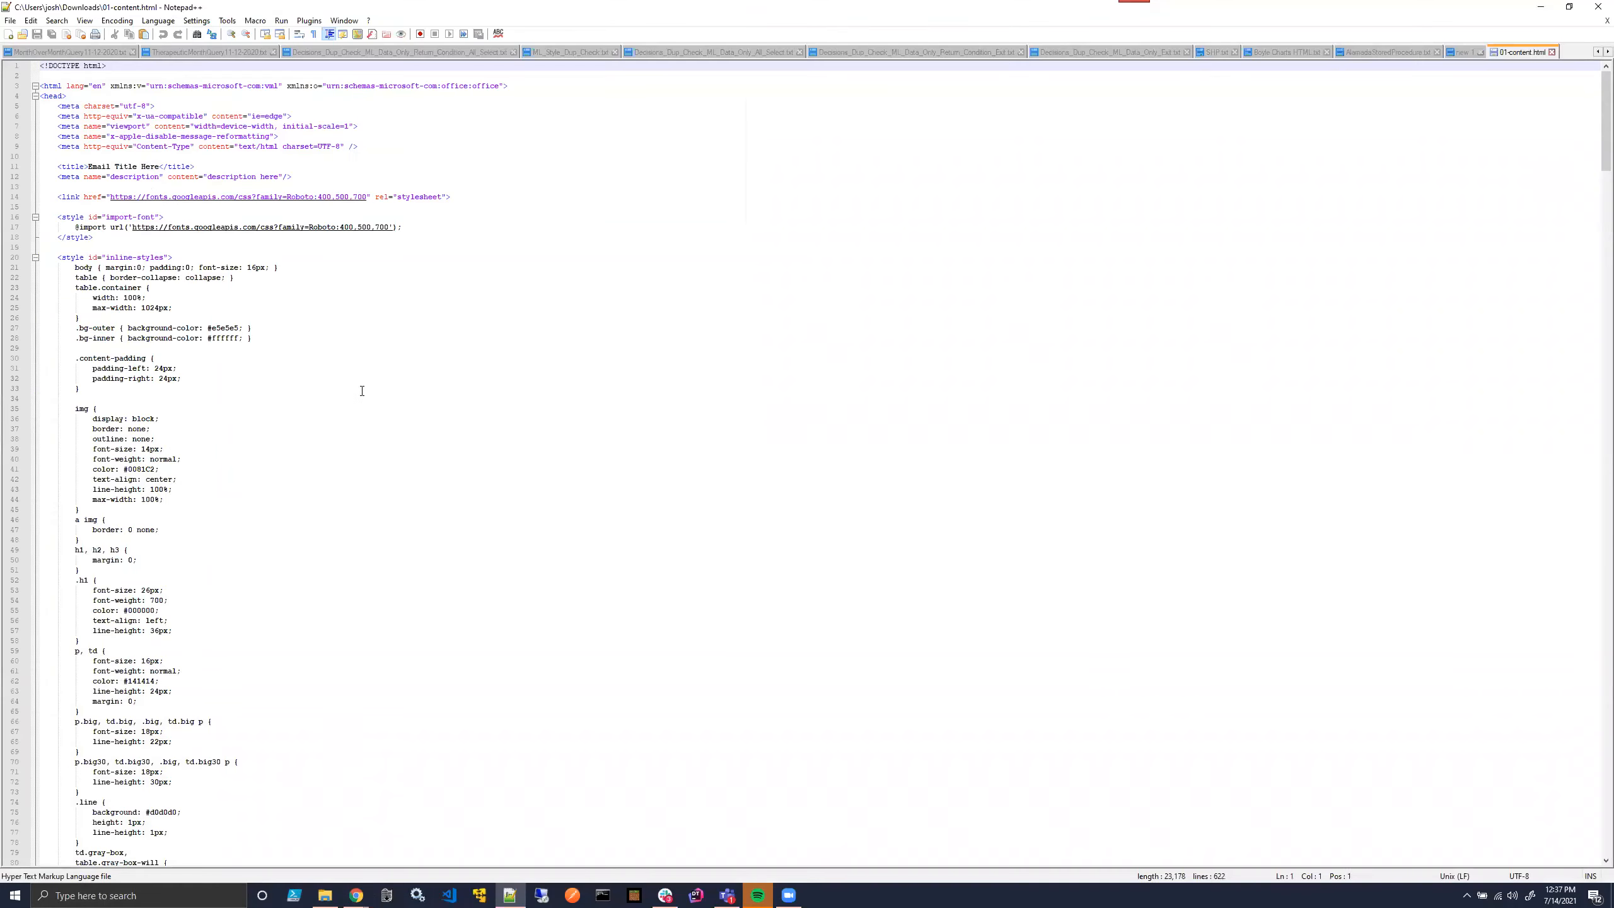
pyautogui.scroll(-20, 359, 401)
pyautogui.scroll(-20, 361, 746)
pyautogui.moveTo(101, 840); pyautogui.dragTo(5, 6)
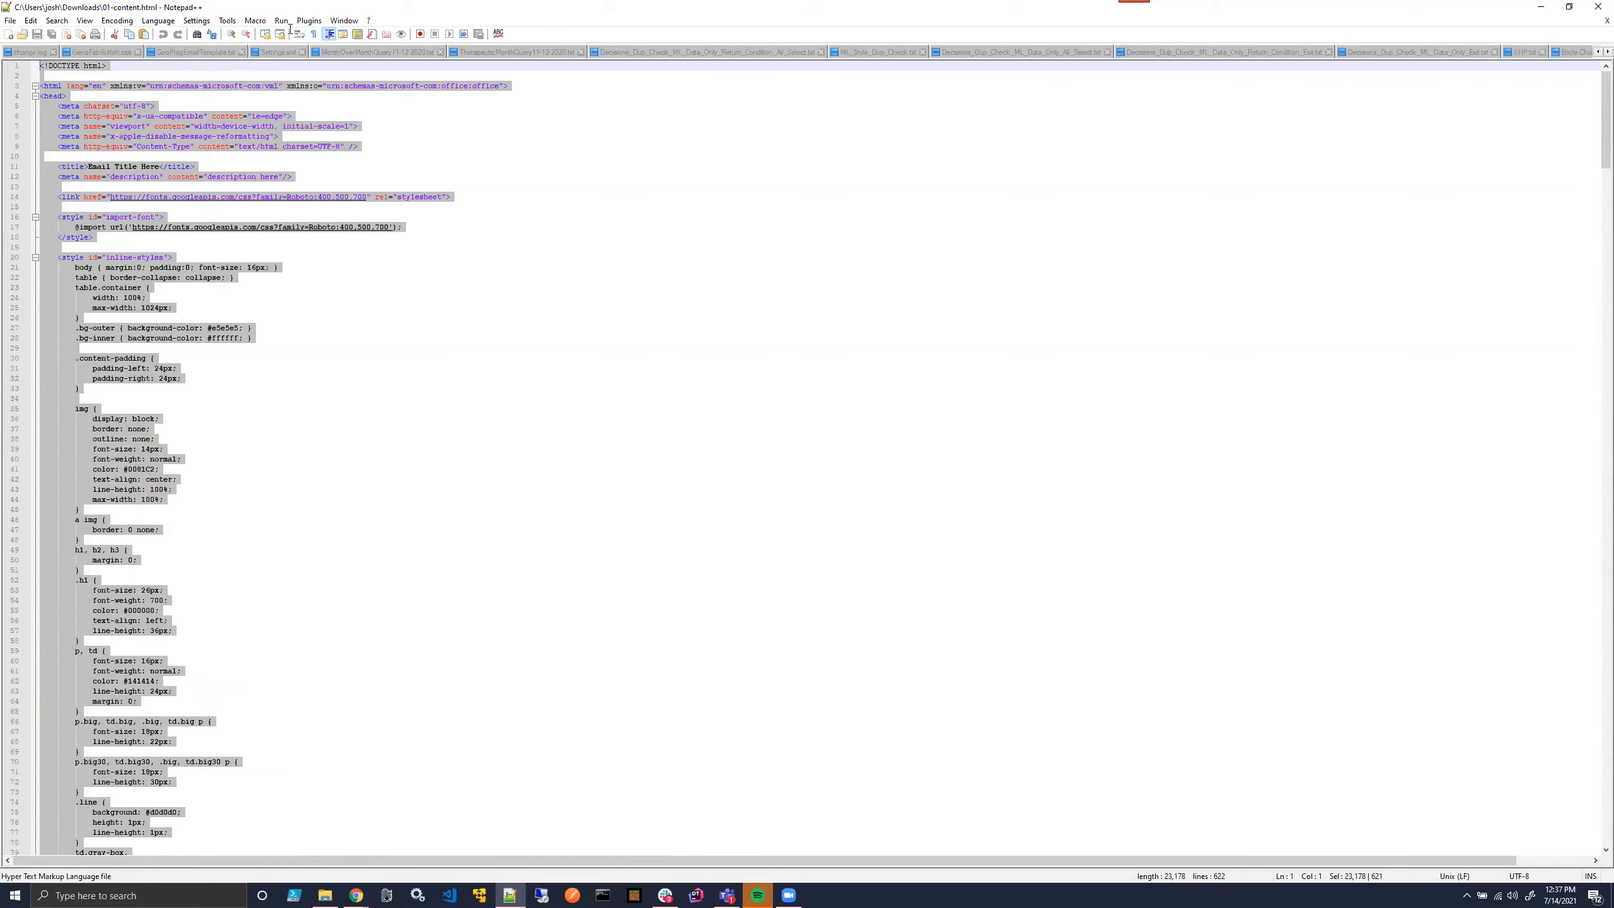
# - Switch to Chrome, open the real-time HTML editor at htmledit.squarefree.com, and replace its sample code with the copied template HTML
pyautogui.hotkey('alt', 'Tab')
pyautogui.click(471, 11)
pyautogui.write('ht')
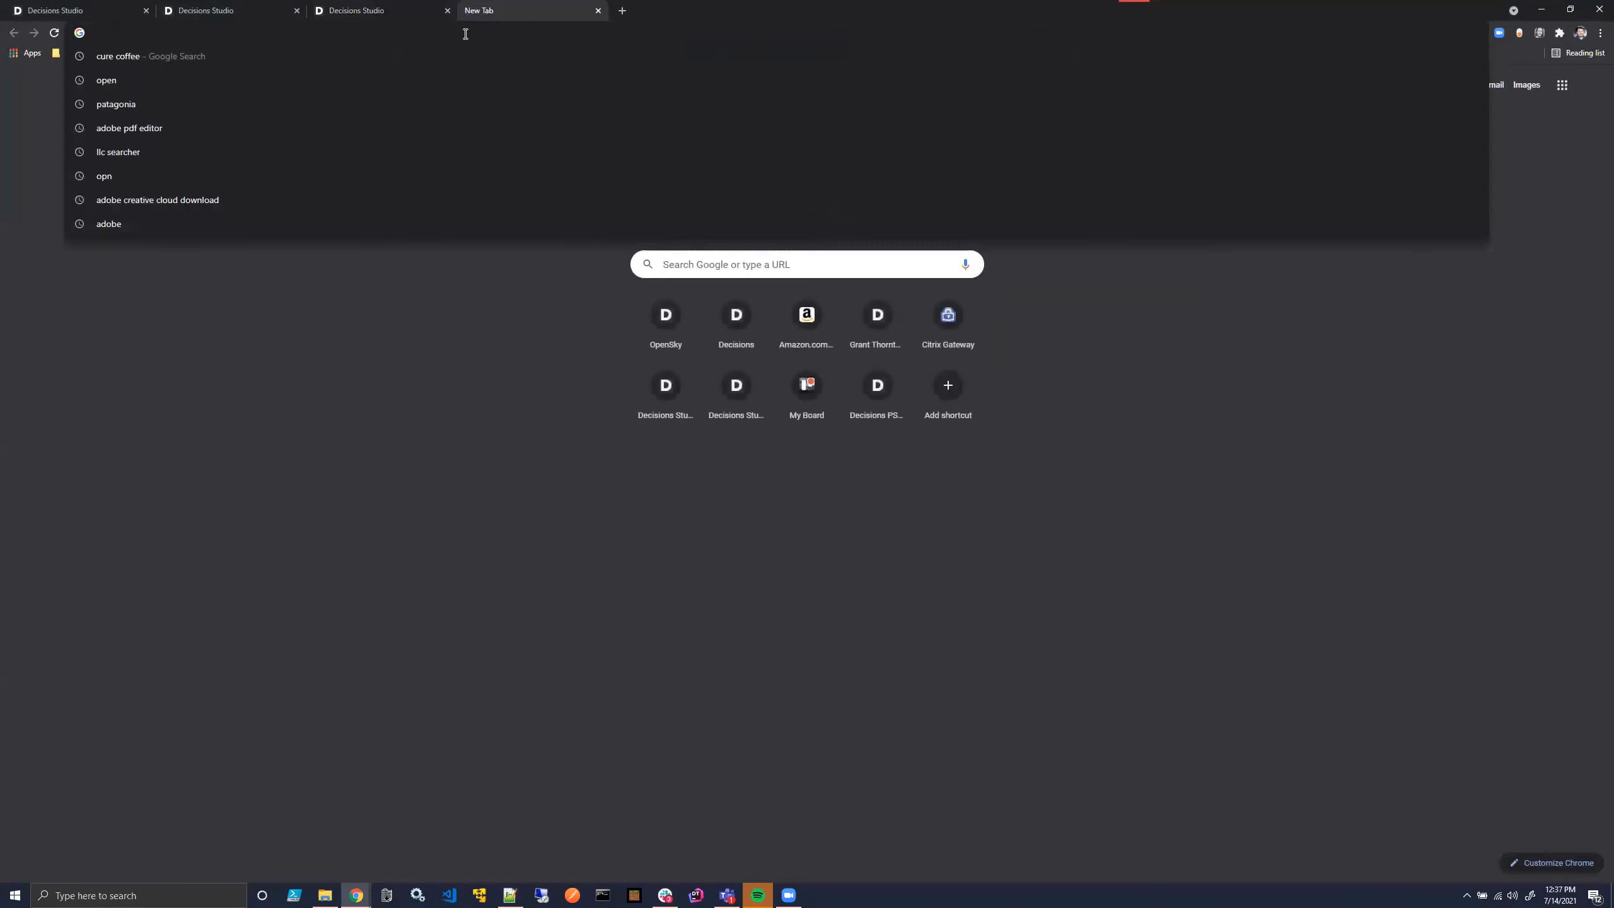
pyautogui.press('Return')
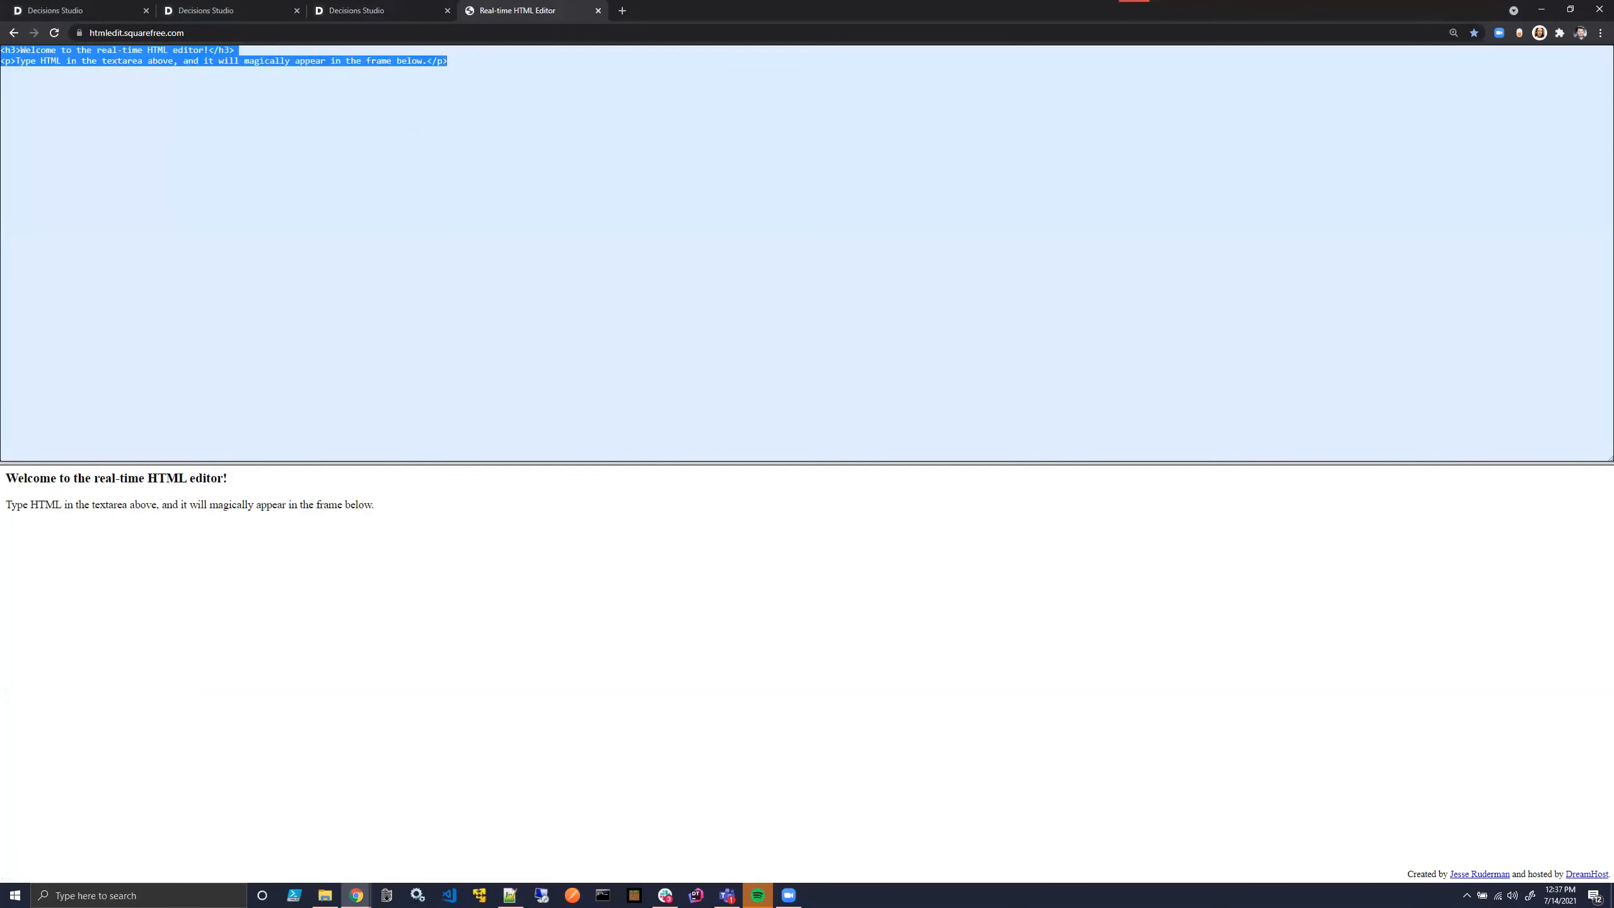
pyautogui.hotkey('ctrl', 'v')
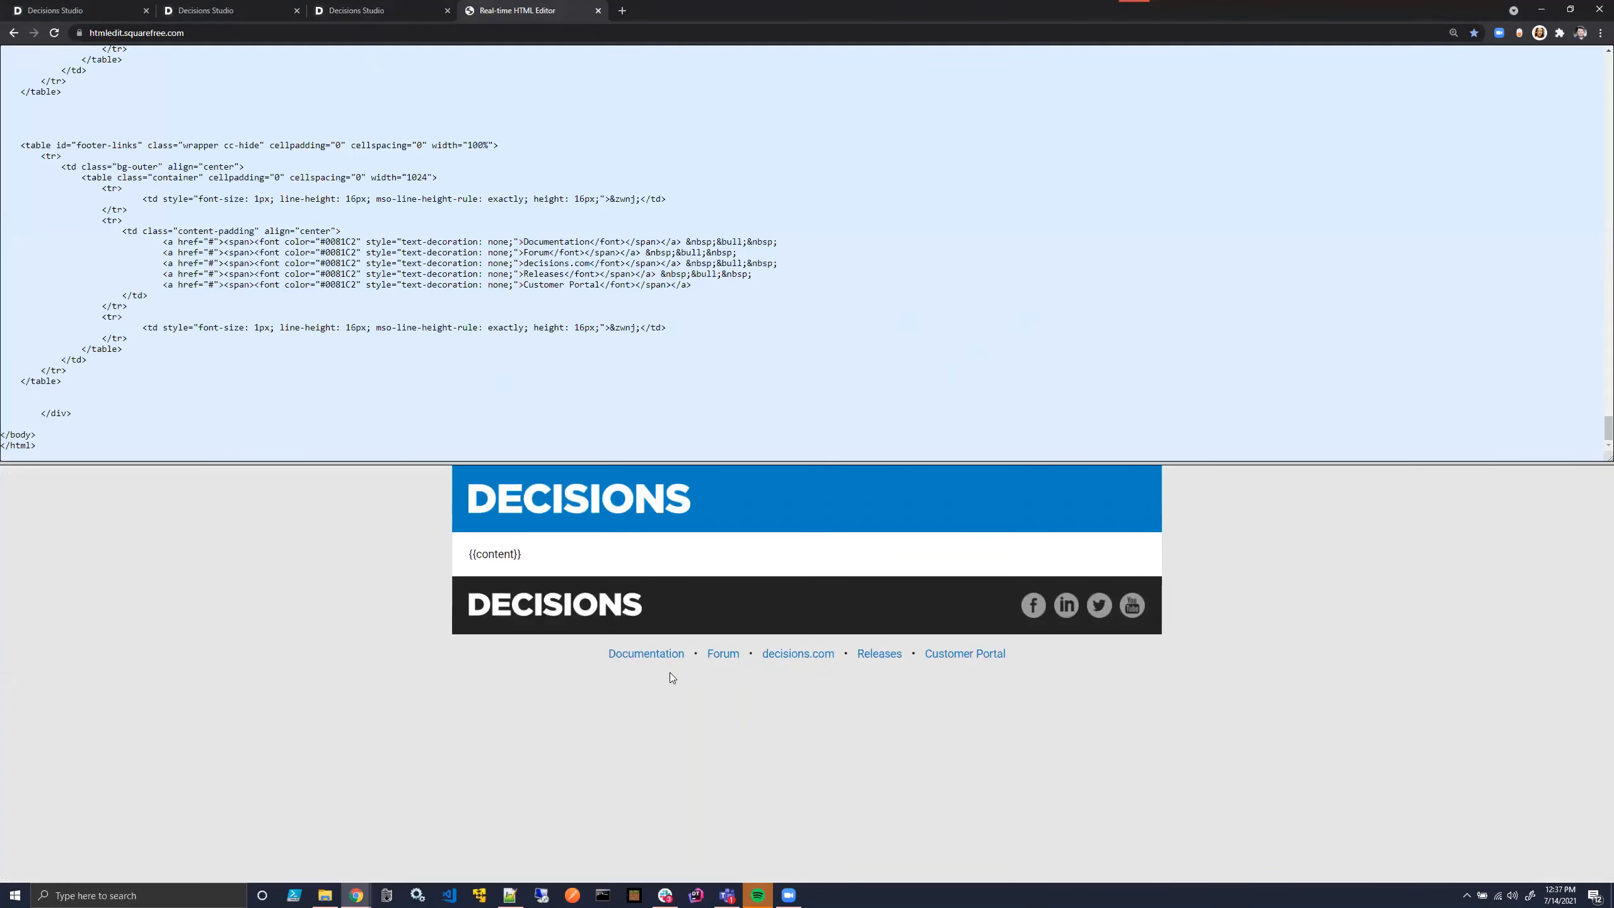
# - Try changing the background color of the mso-footer-bottom cell in the template code
pyautogui.scroll(5, 251, 413)
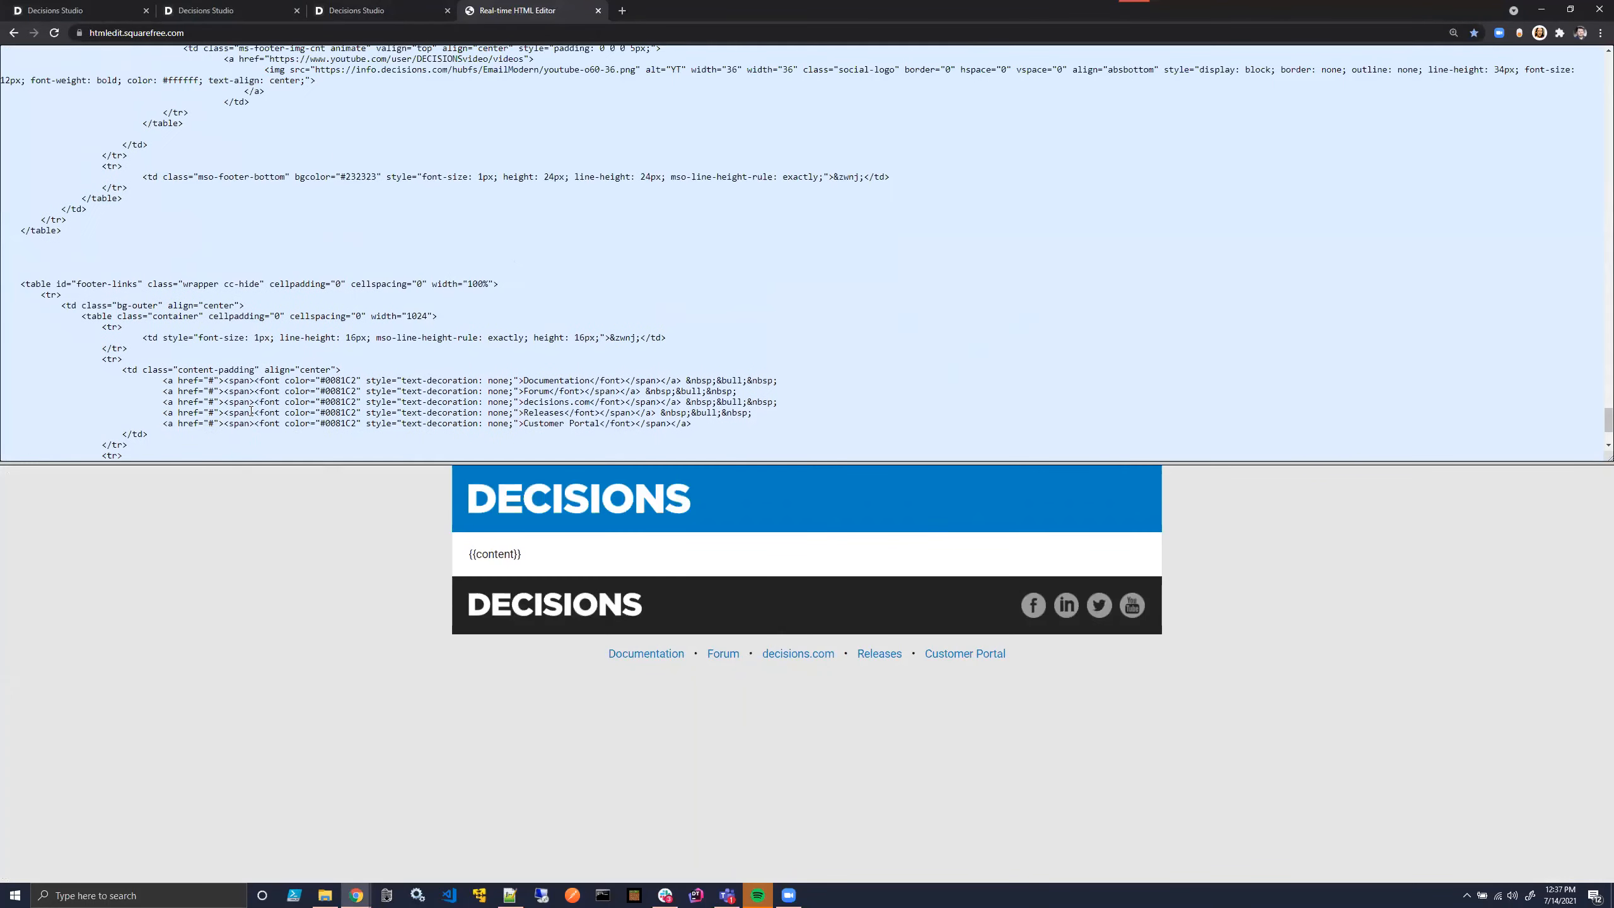
pyautogui.scroll(5, 528, 380)
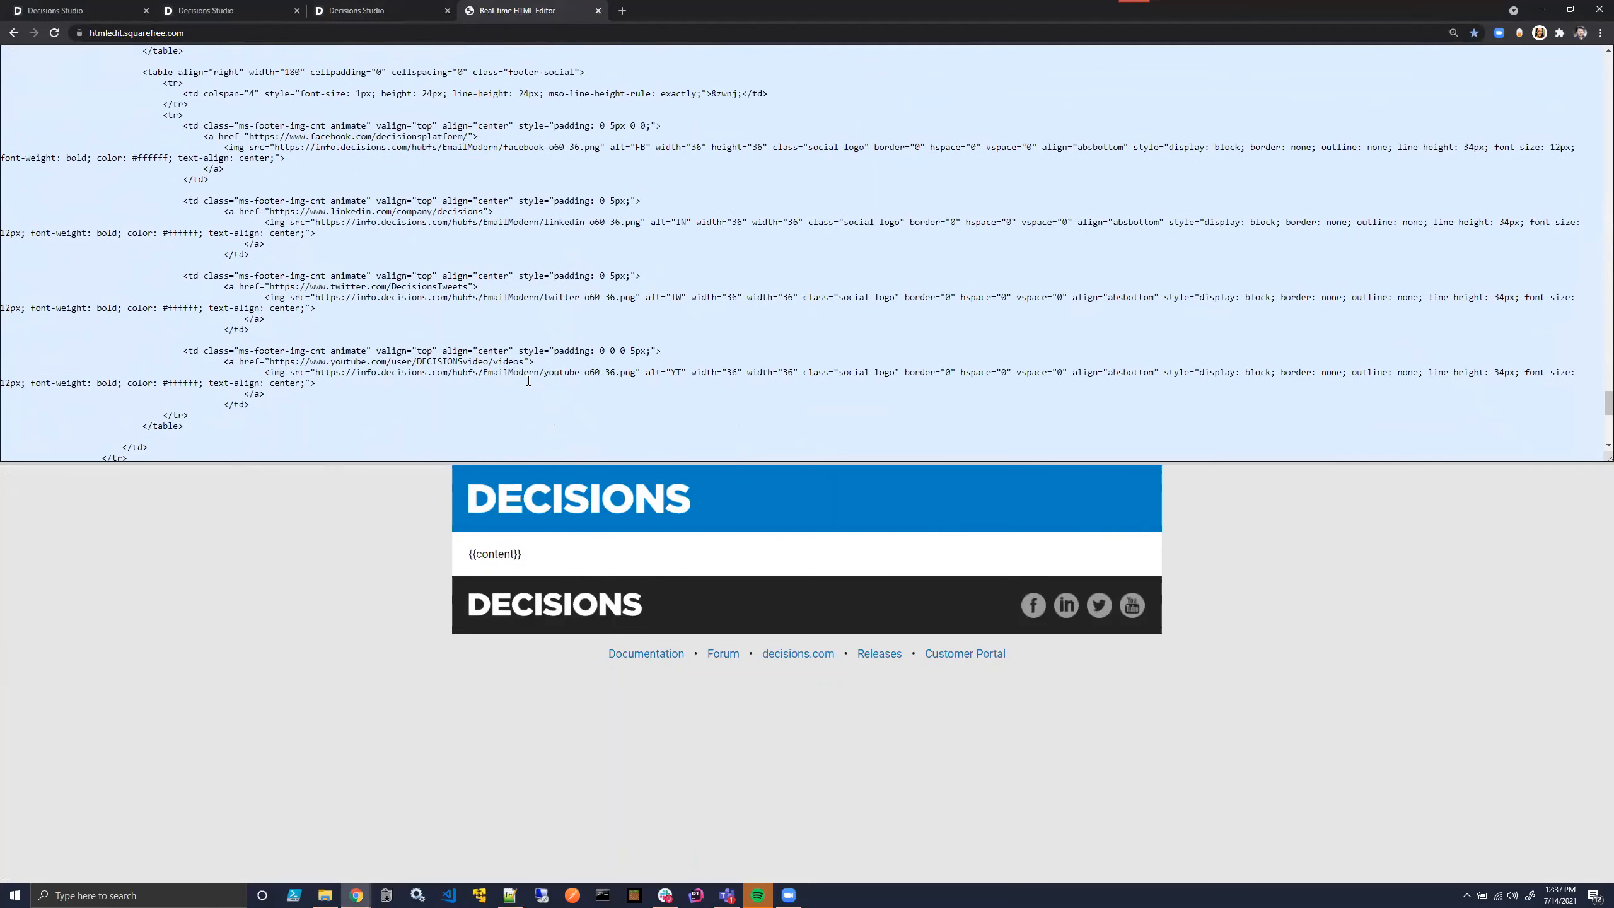
pyautogui.scroll(-6, 529, 380)
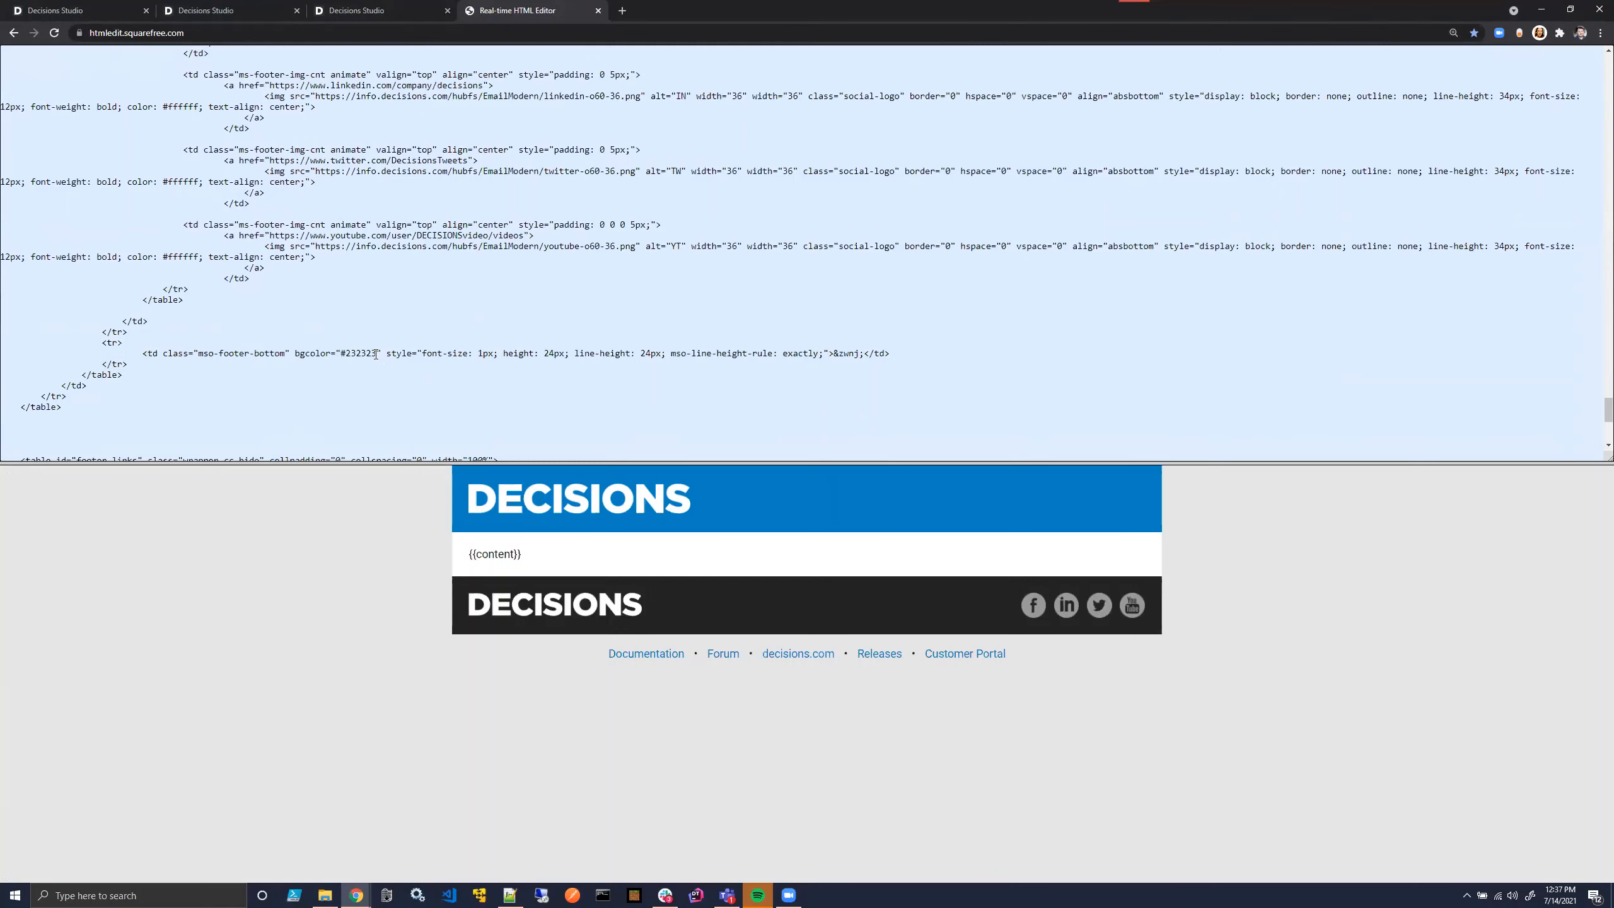
pyautogui.click(375, 355)
pyautogui.press('BackSpace')
pyautogui.write('5')
# - Search Google Images for "pancakes" in a new browser tab
pyautogui.scroll(6, 452, 293)
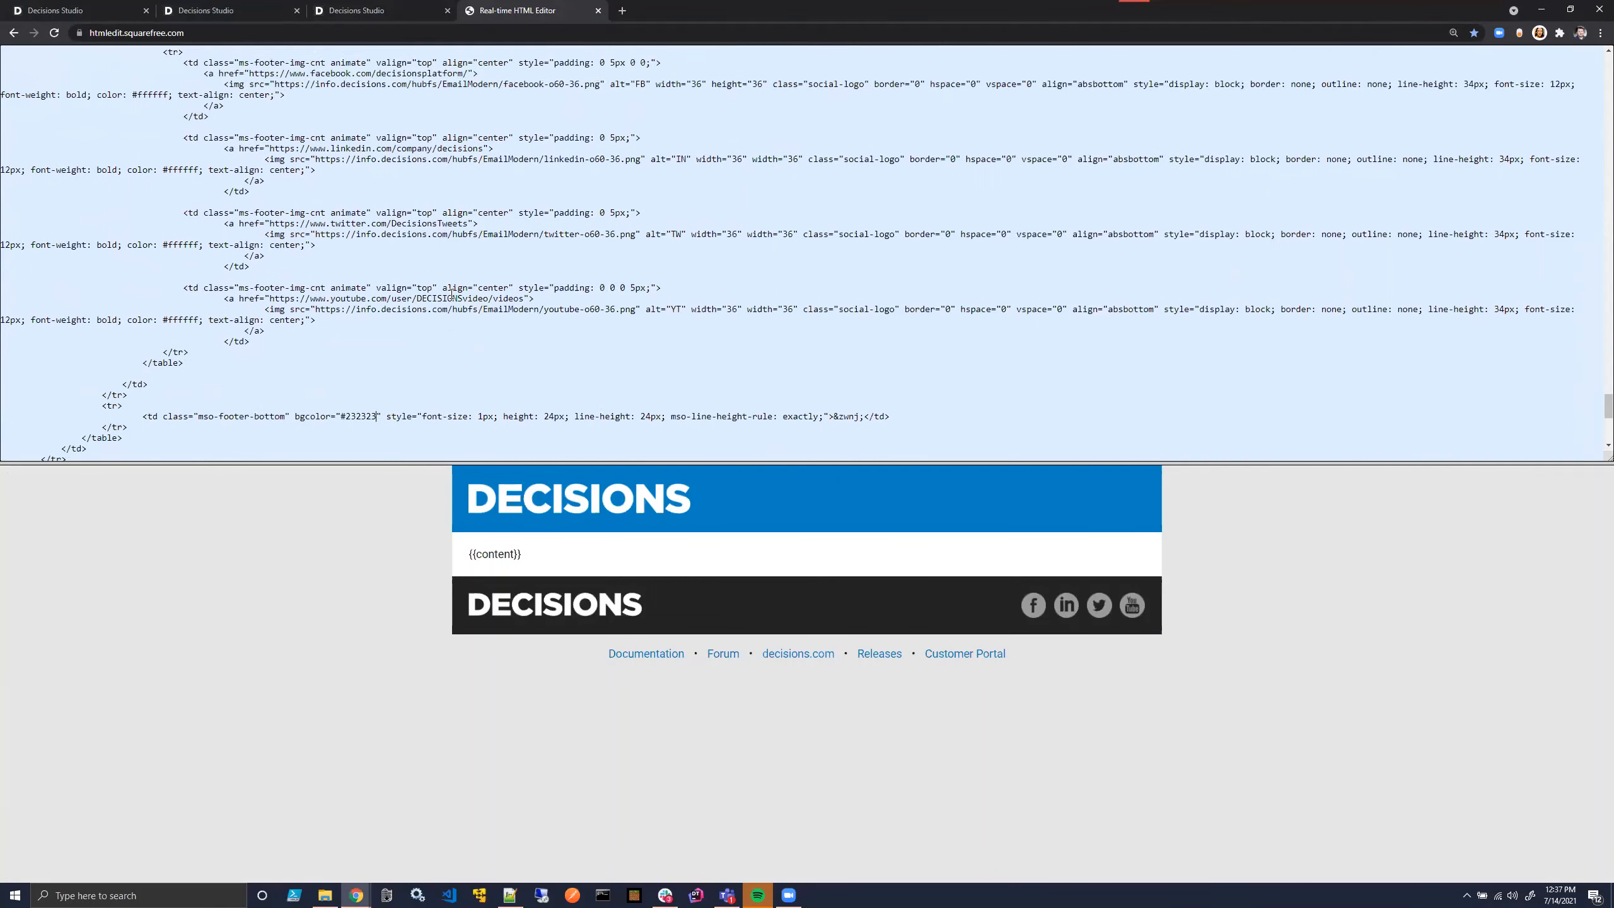
pyautogui.scroll(7, 451, 293)
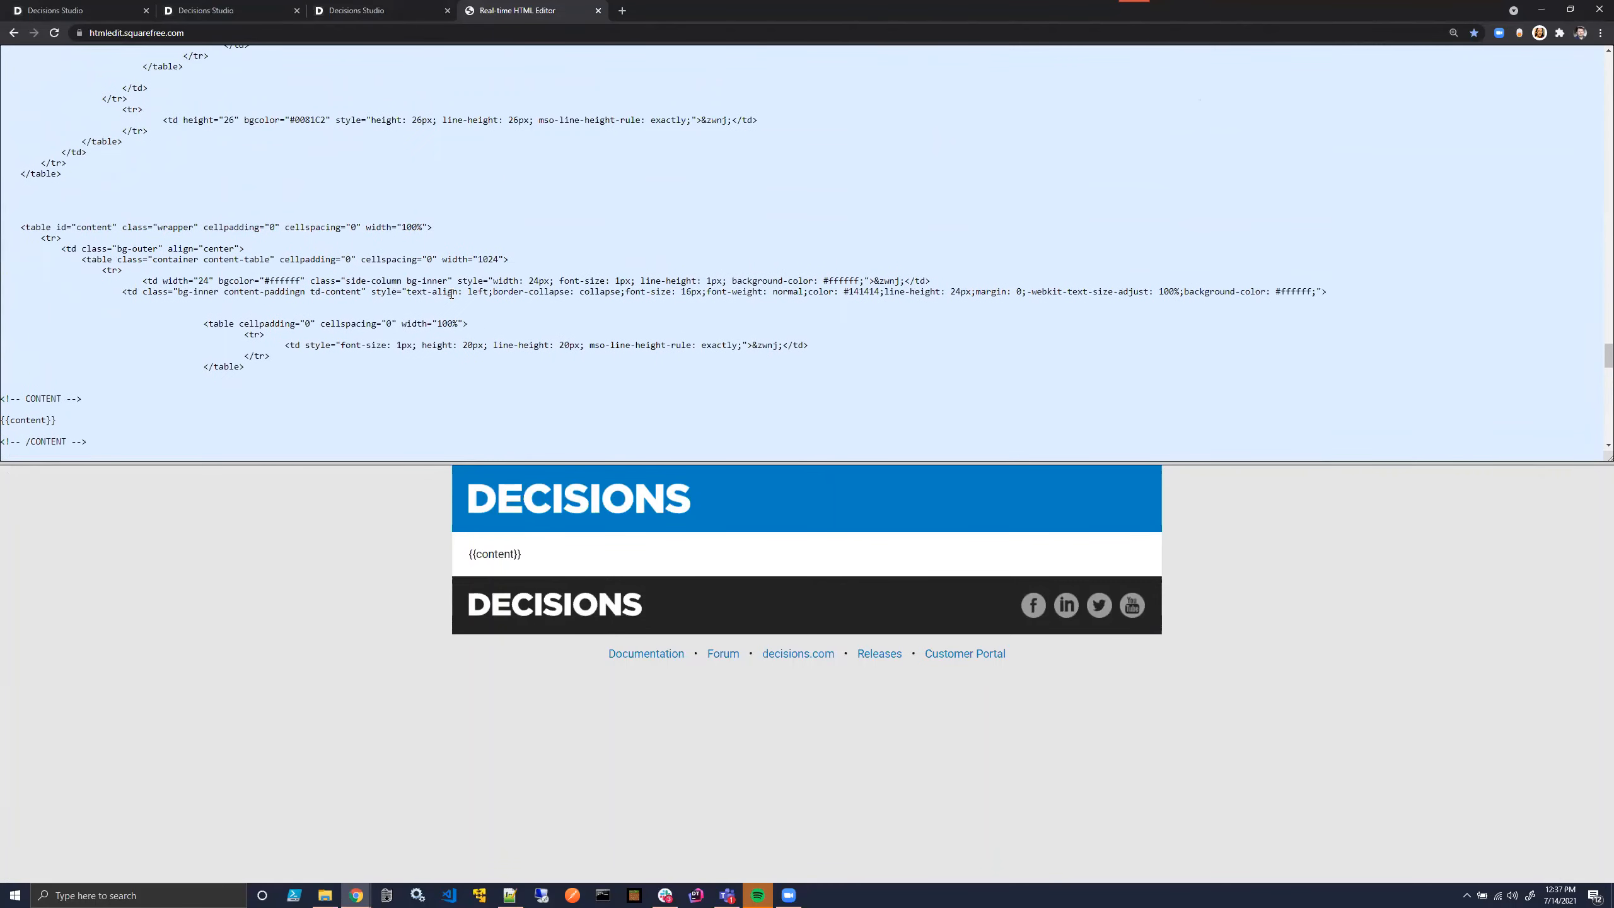
pyautogui.scroll(8, 451, 293)
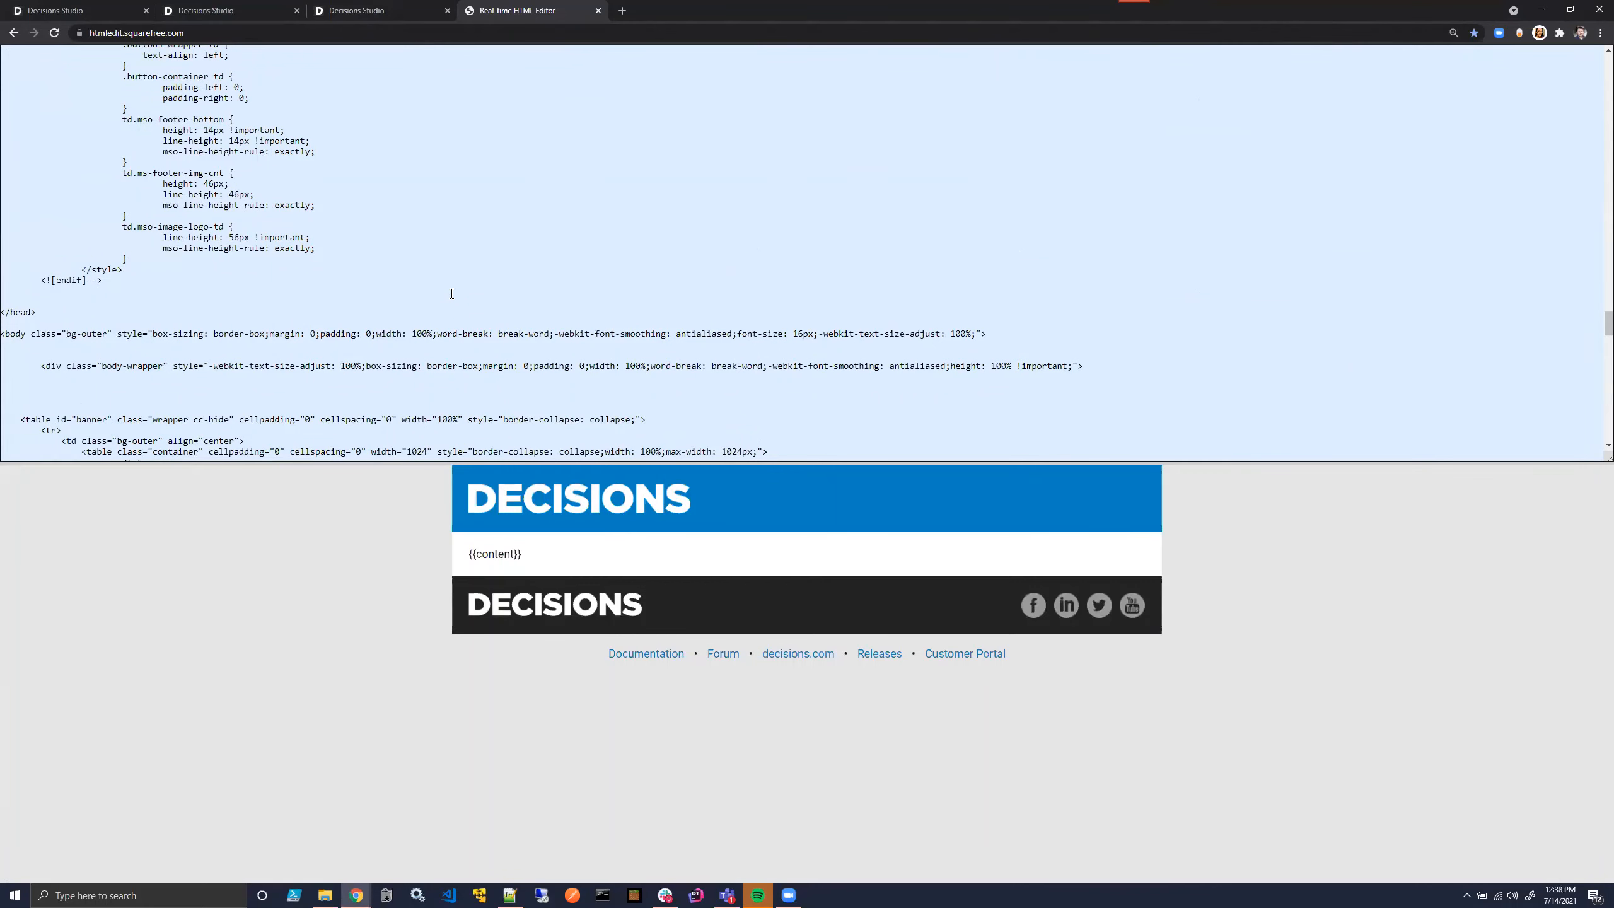
pyautogui.scroll(-5, 452, 293)
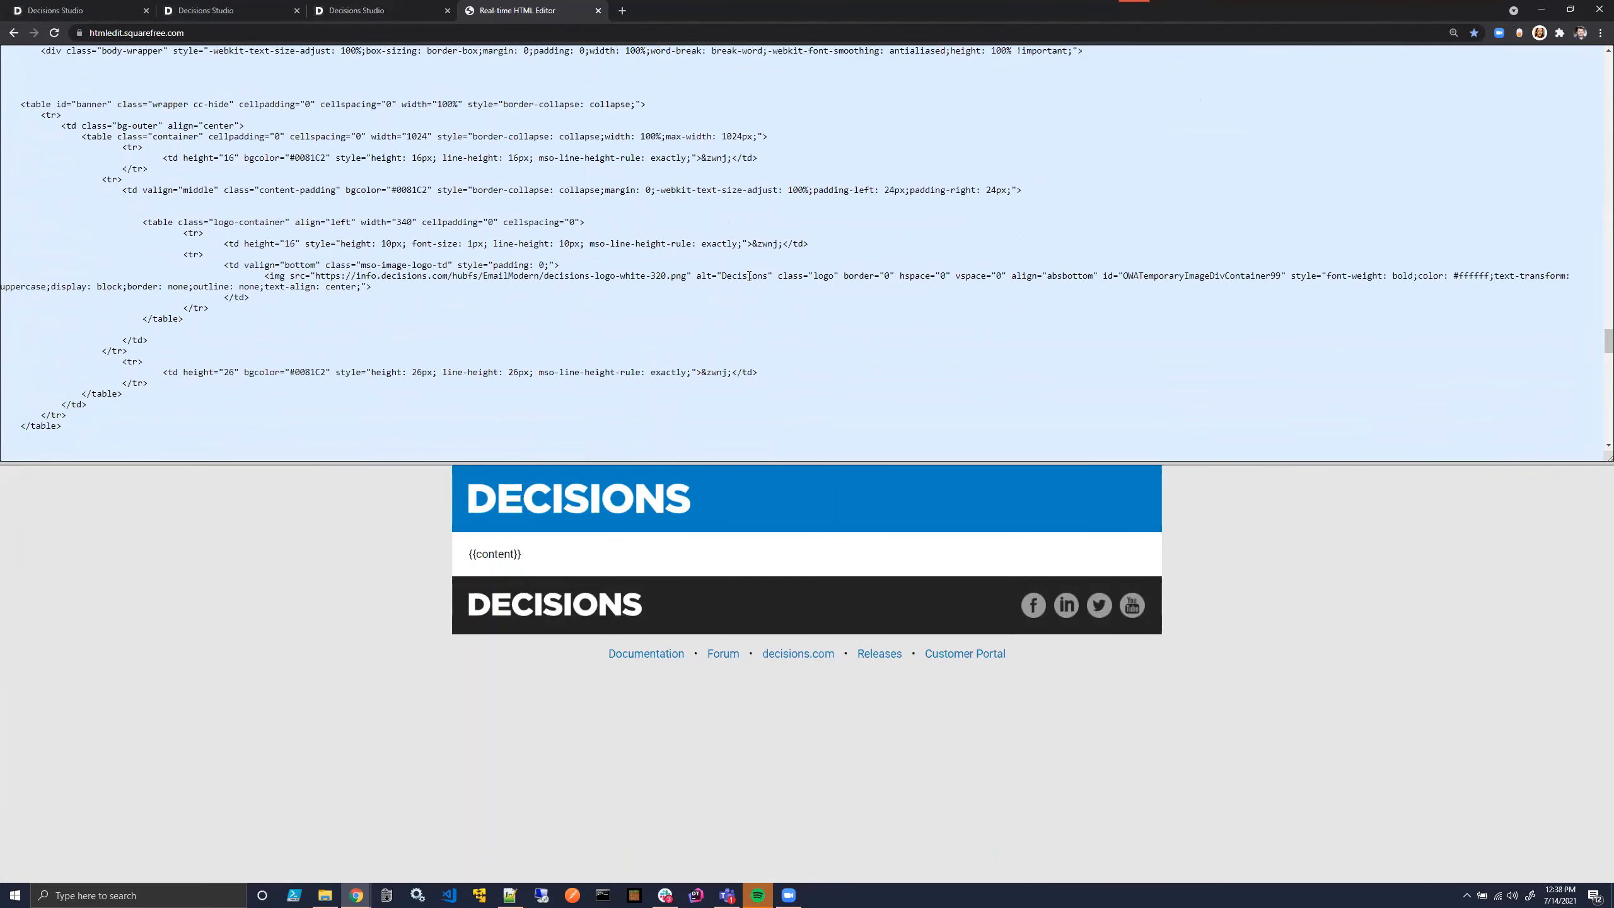
pyautogui.click(622, 11)
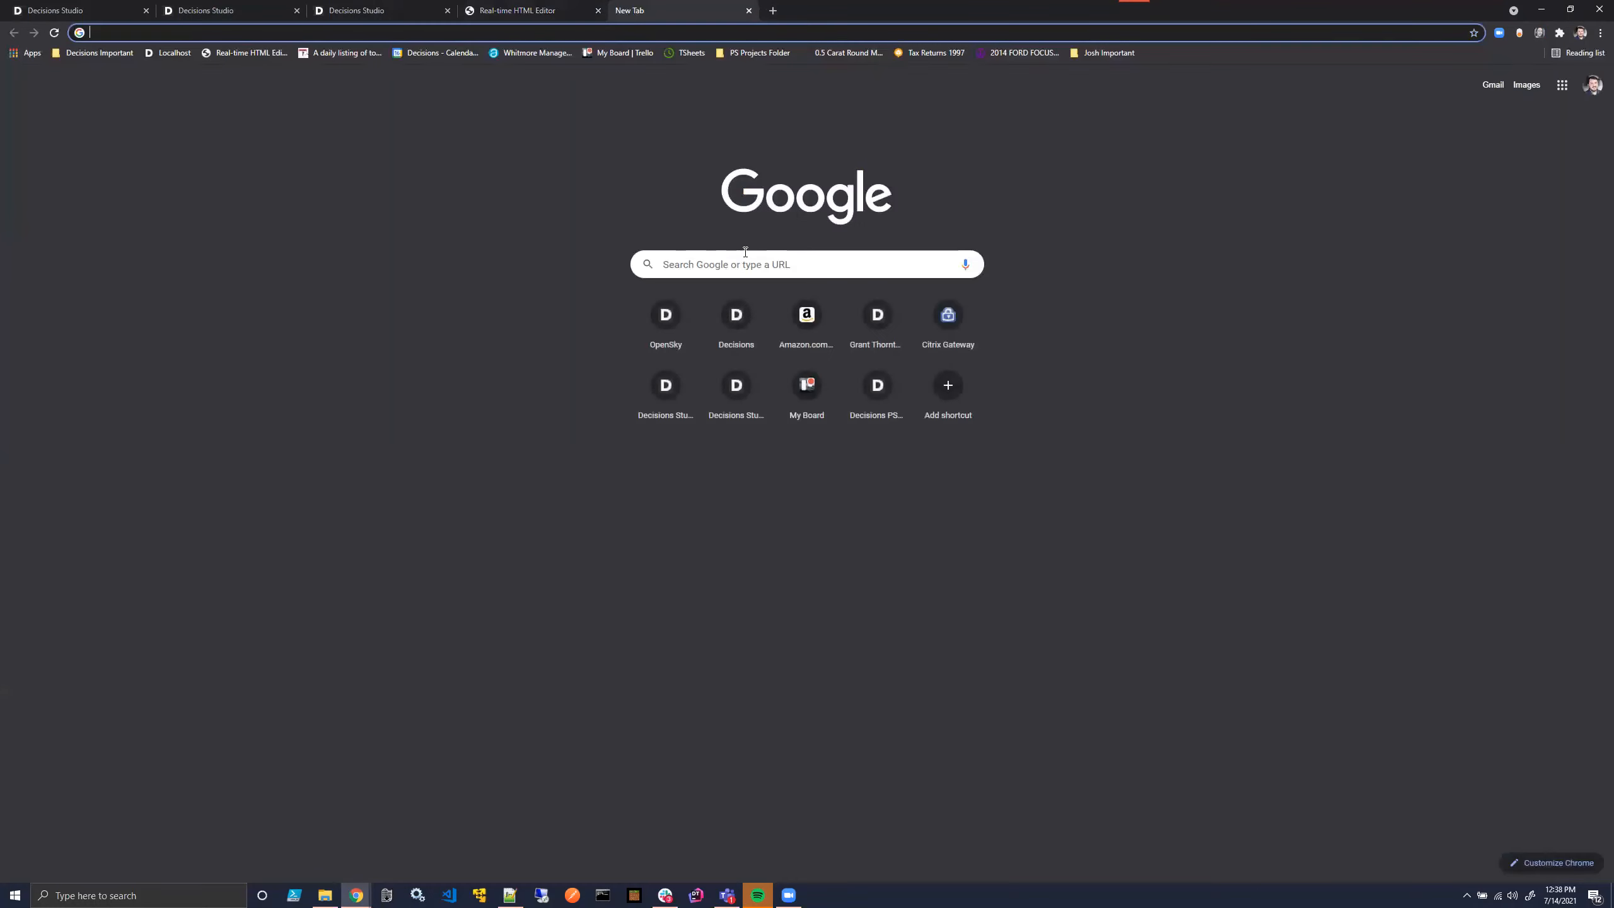
pyautogui.click(745, 252)
pyautogui.write('pancakes')
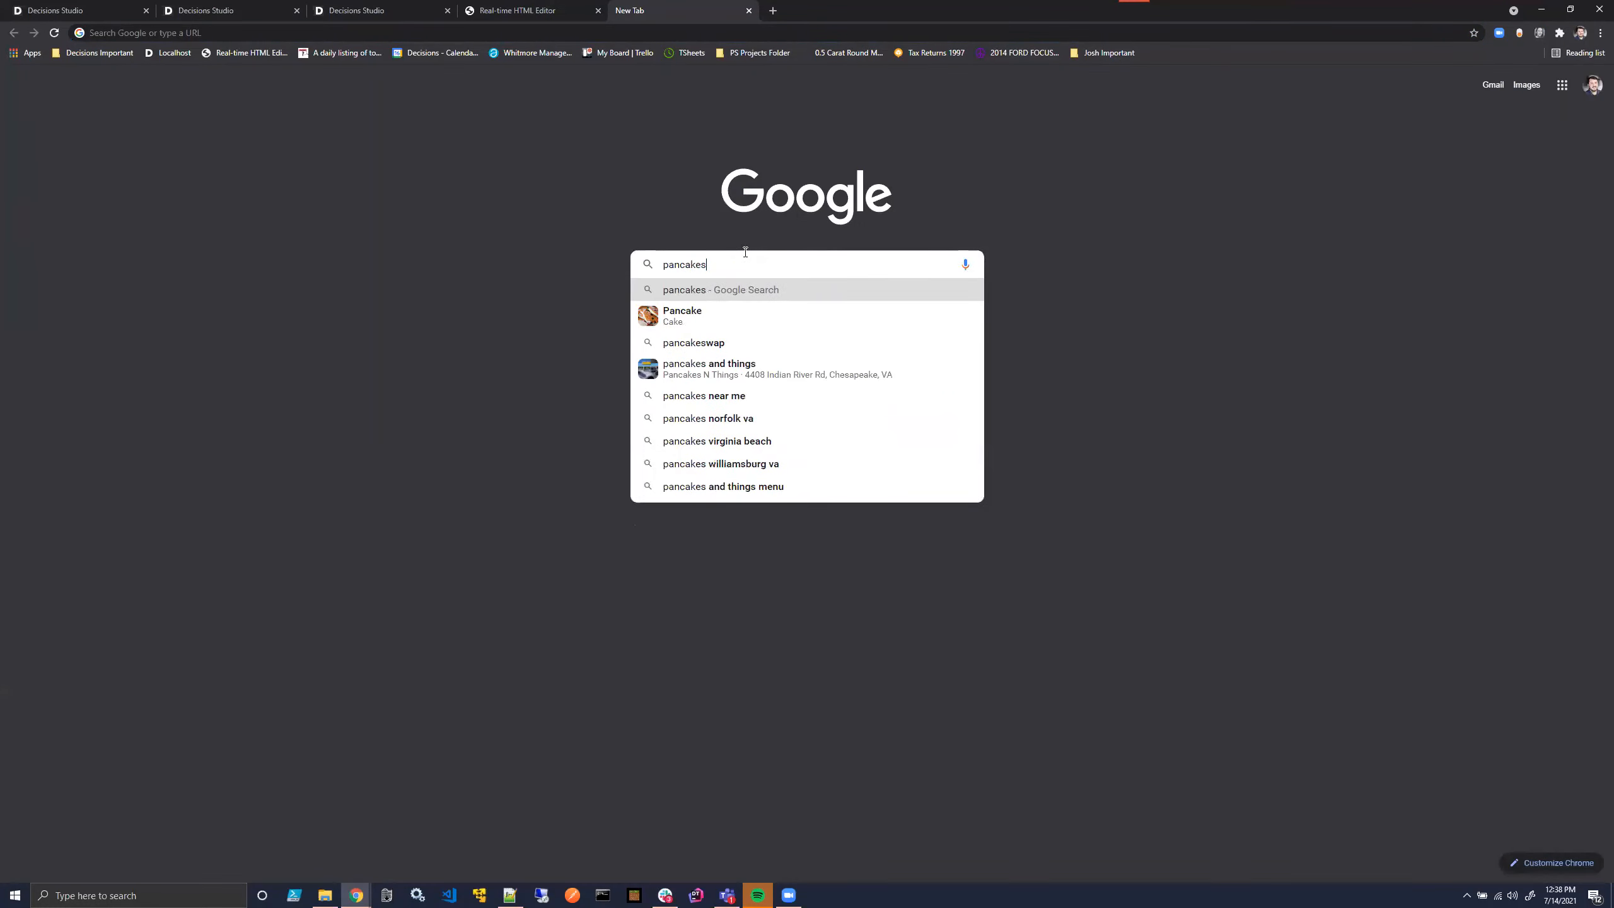
pyautogui.press('Return')
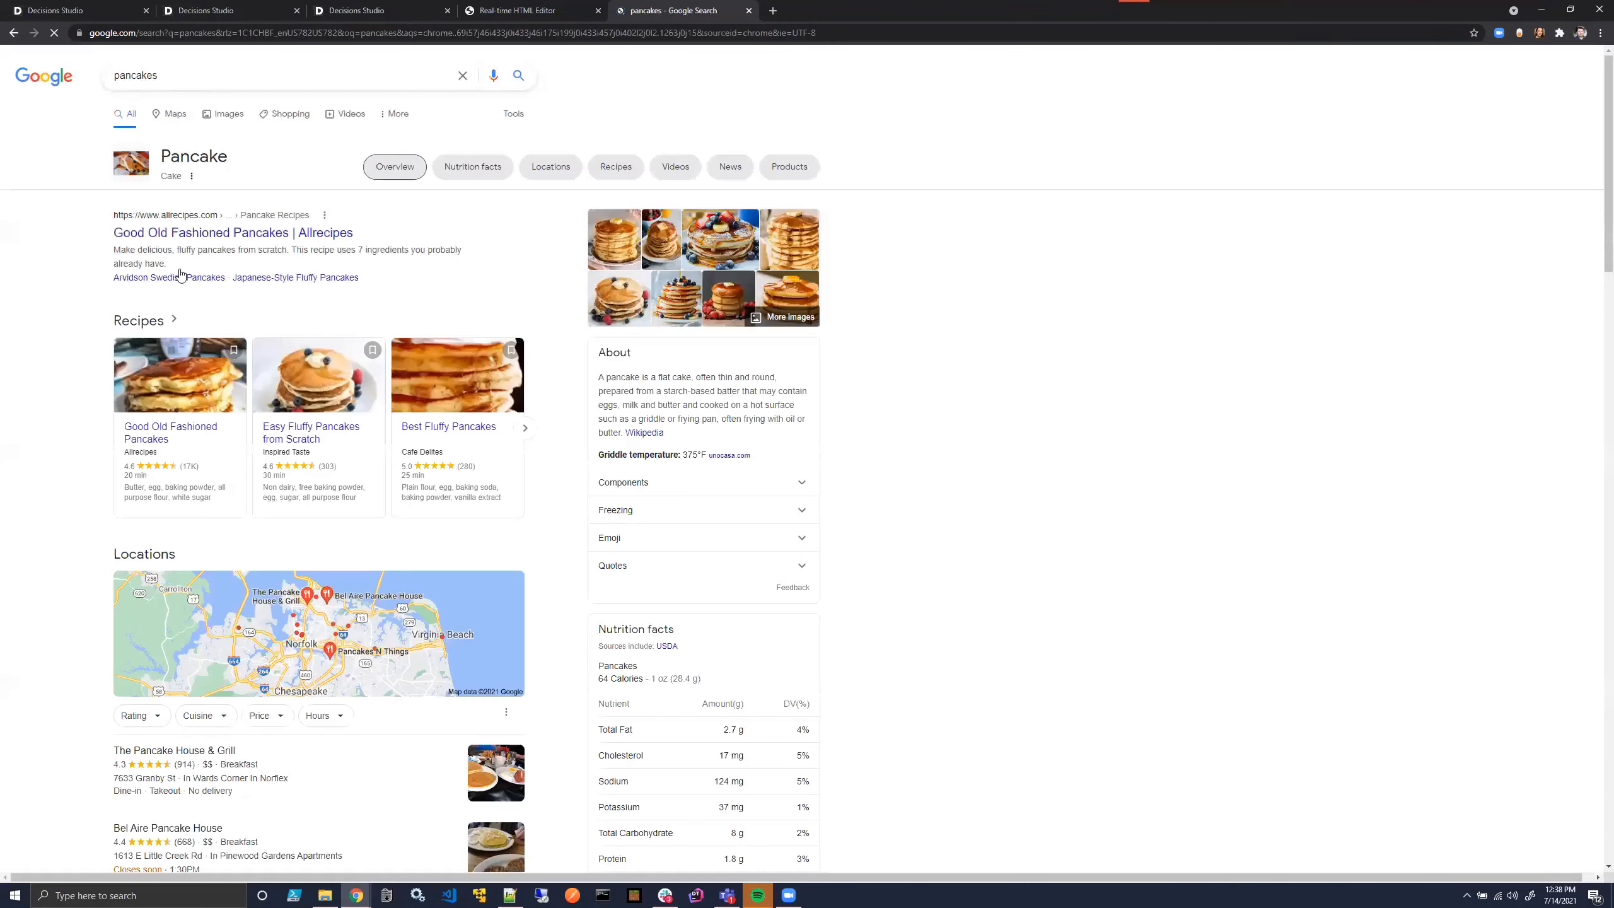
pyautogui.click(225, 114)
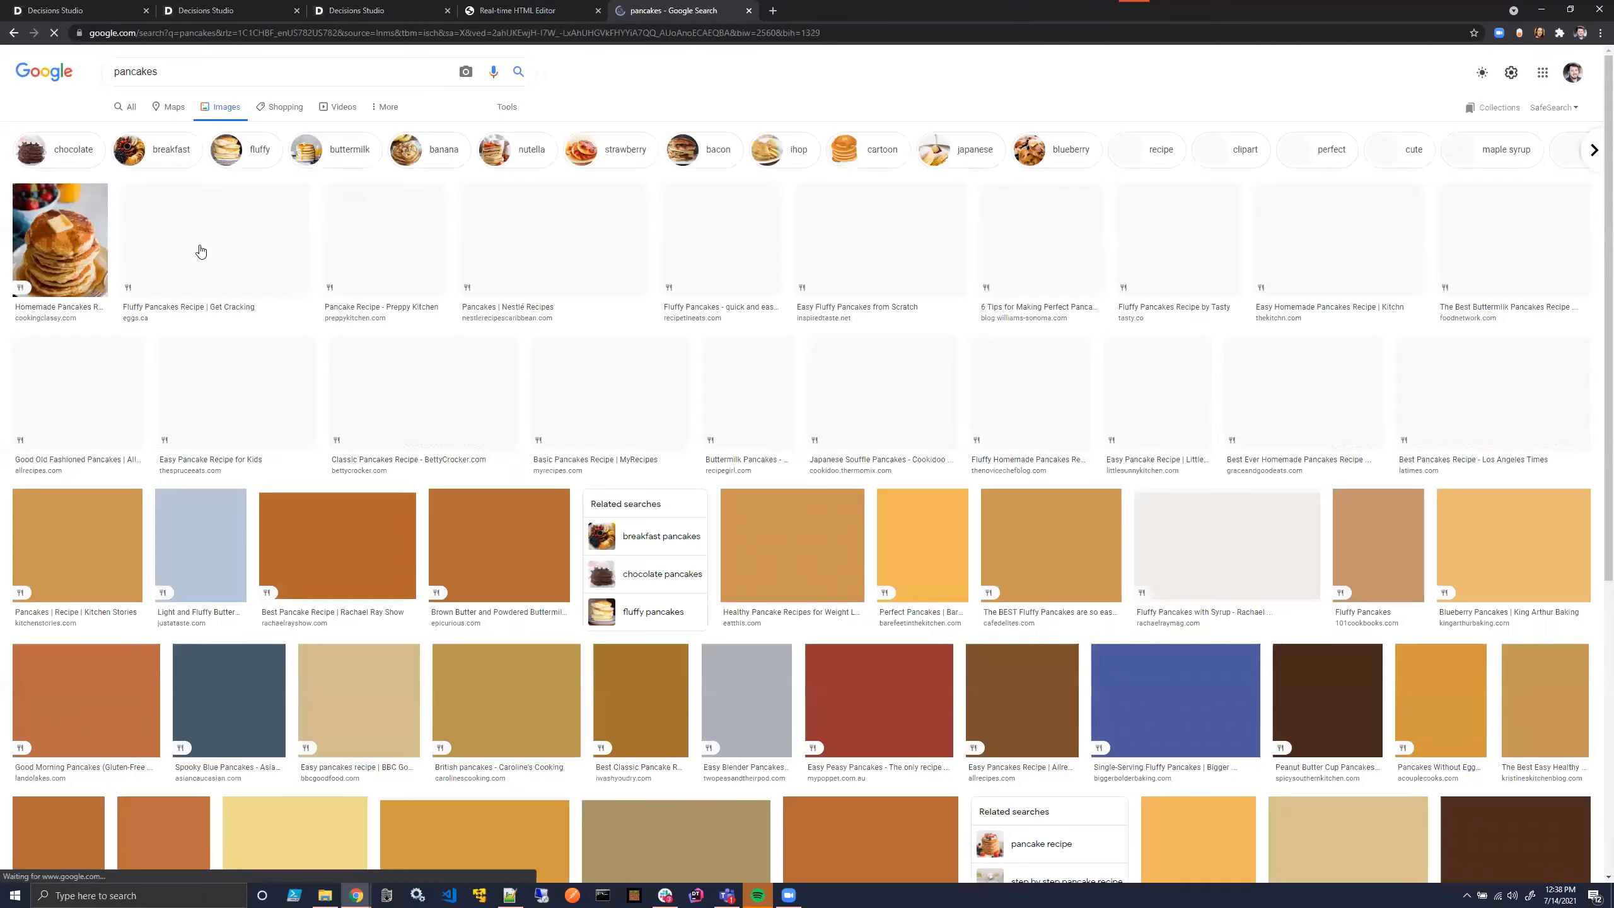
# - Open the Fluffy Pancakes image with berries in its own tab and copy its image address
pyautogui.click(248, 213)
pyautogui.rightClick(231, 144)
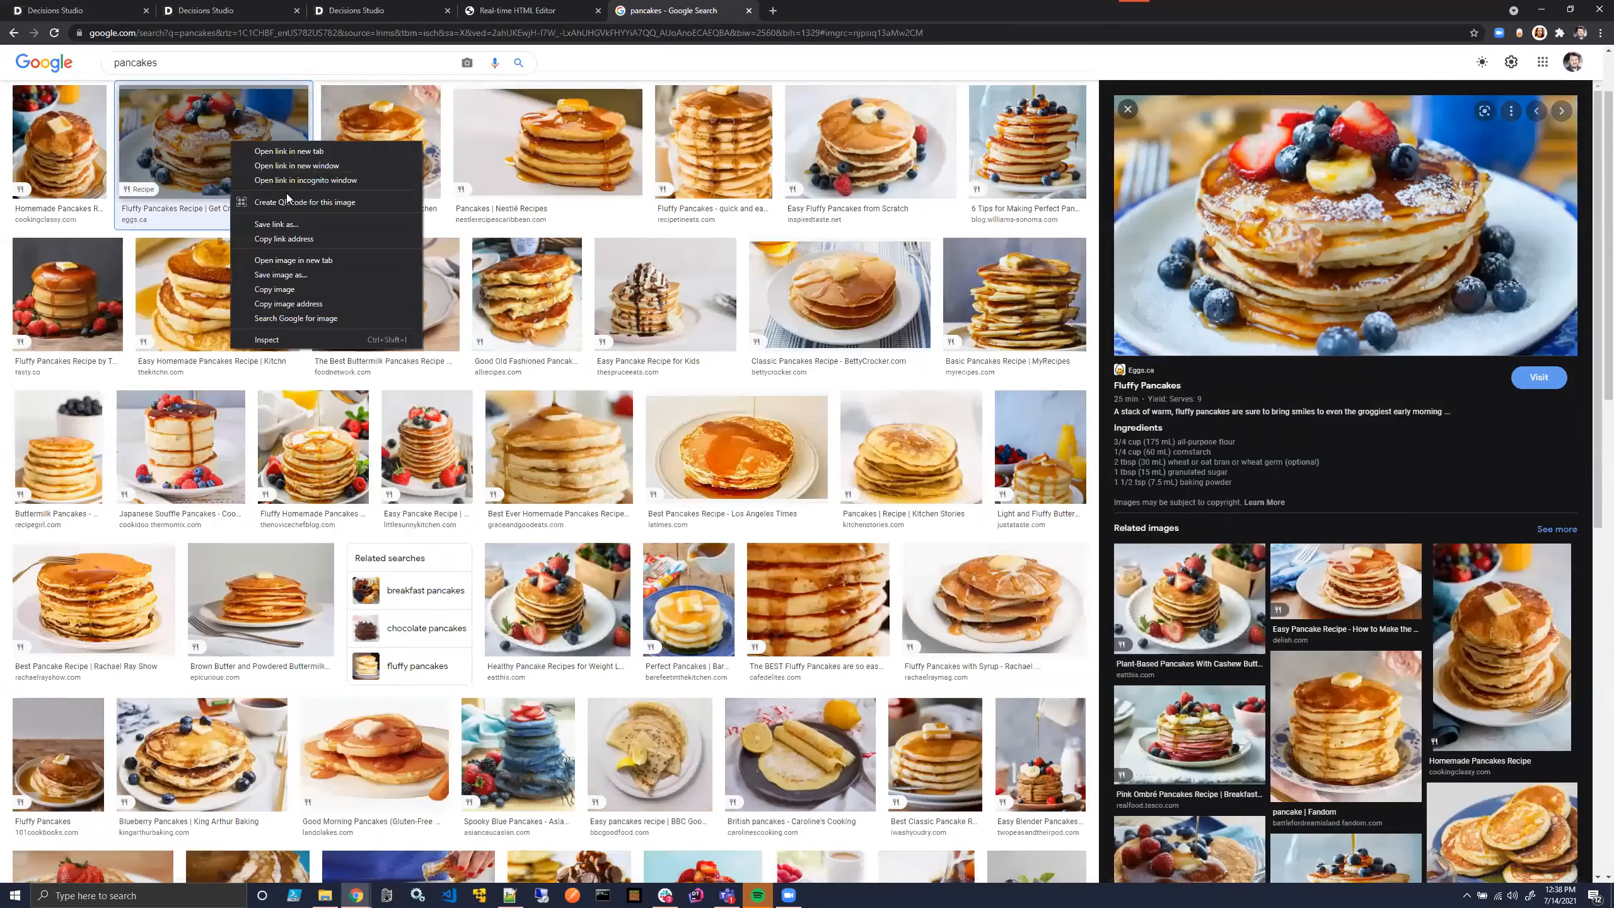
pyautogui.click(299, 260)
pyautogui.click(803, 10)
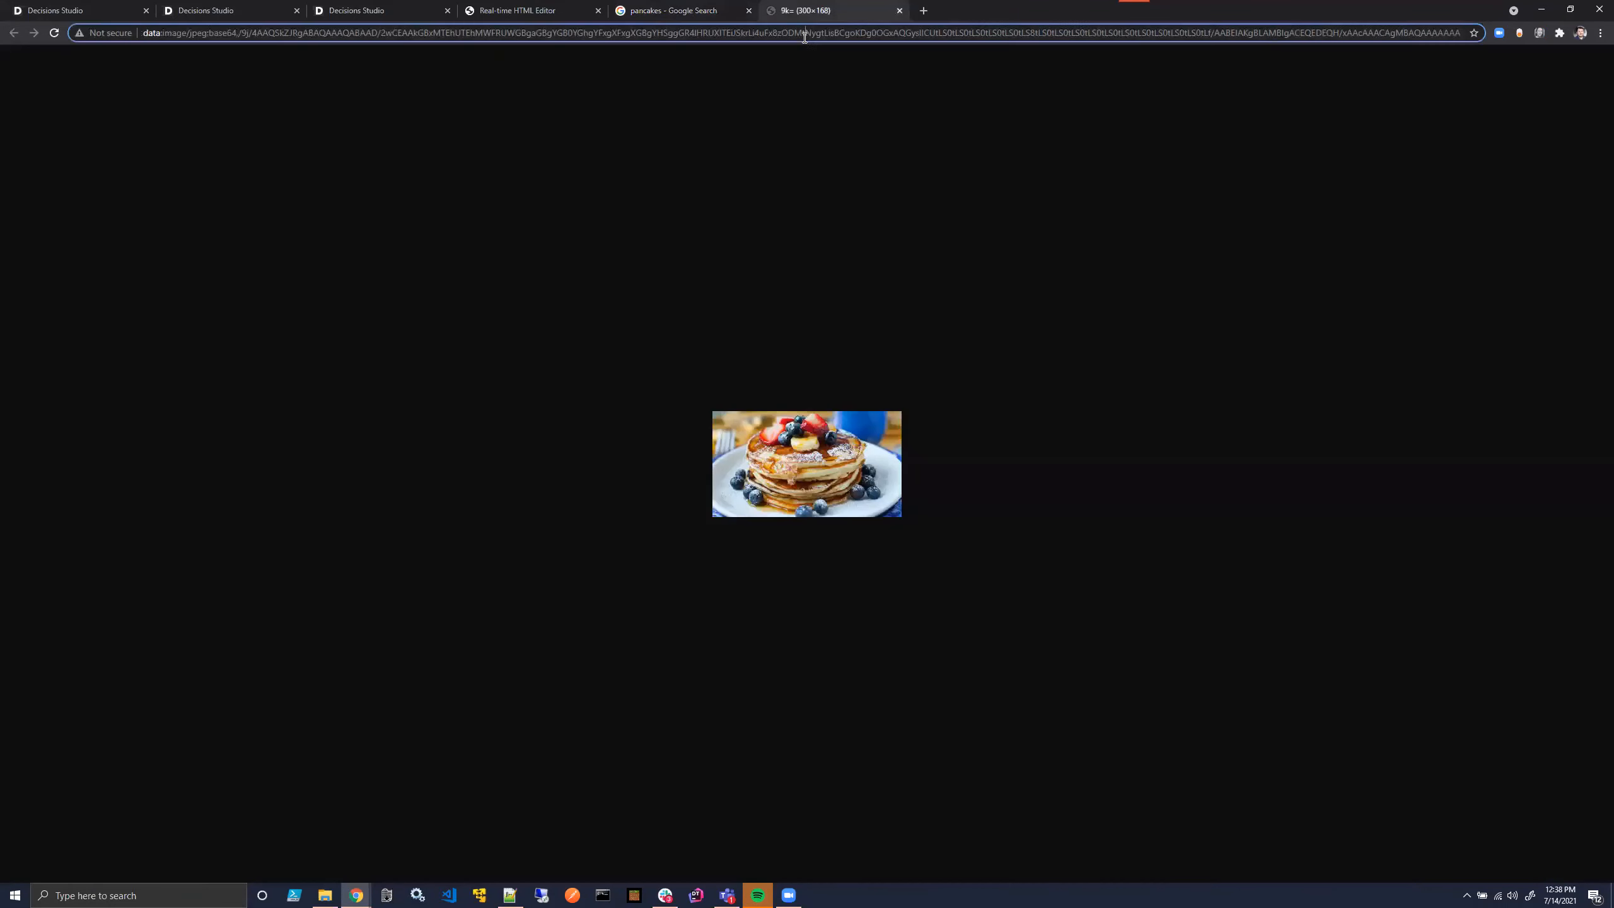
pyautogui.click(803, 32)
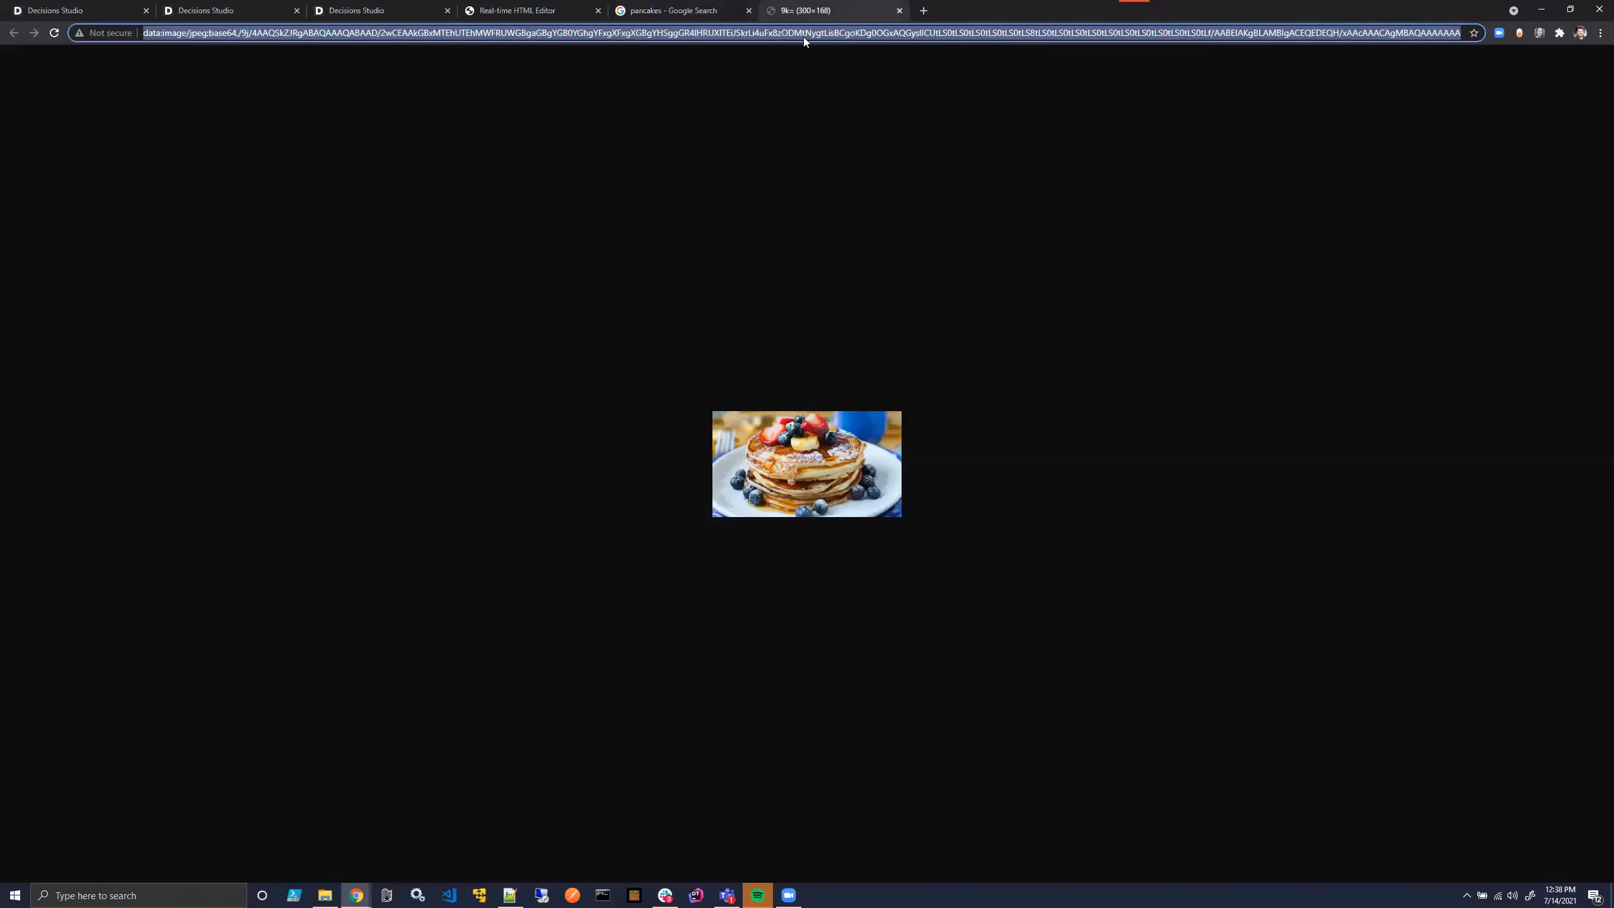
# - Replace the banner logo's image source URL in the HTML editor with the copied pancake image address
pyautogui.click(512, 10)
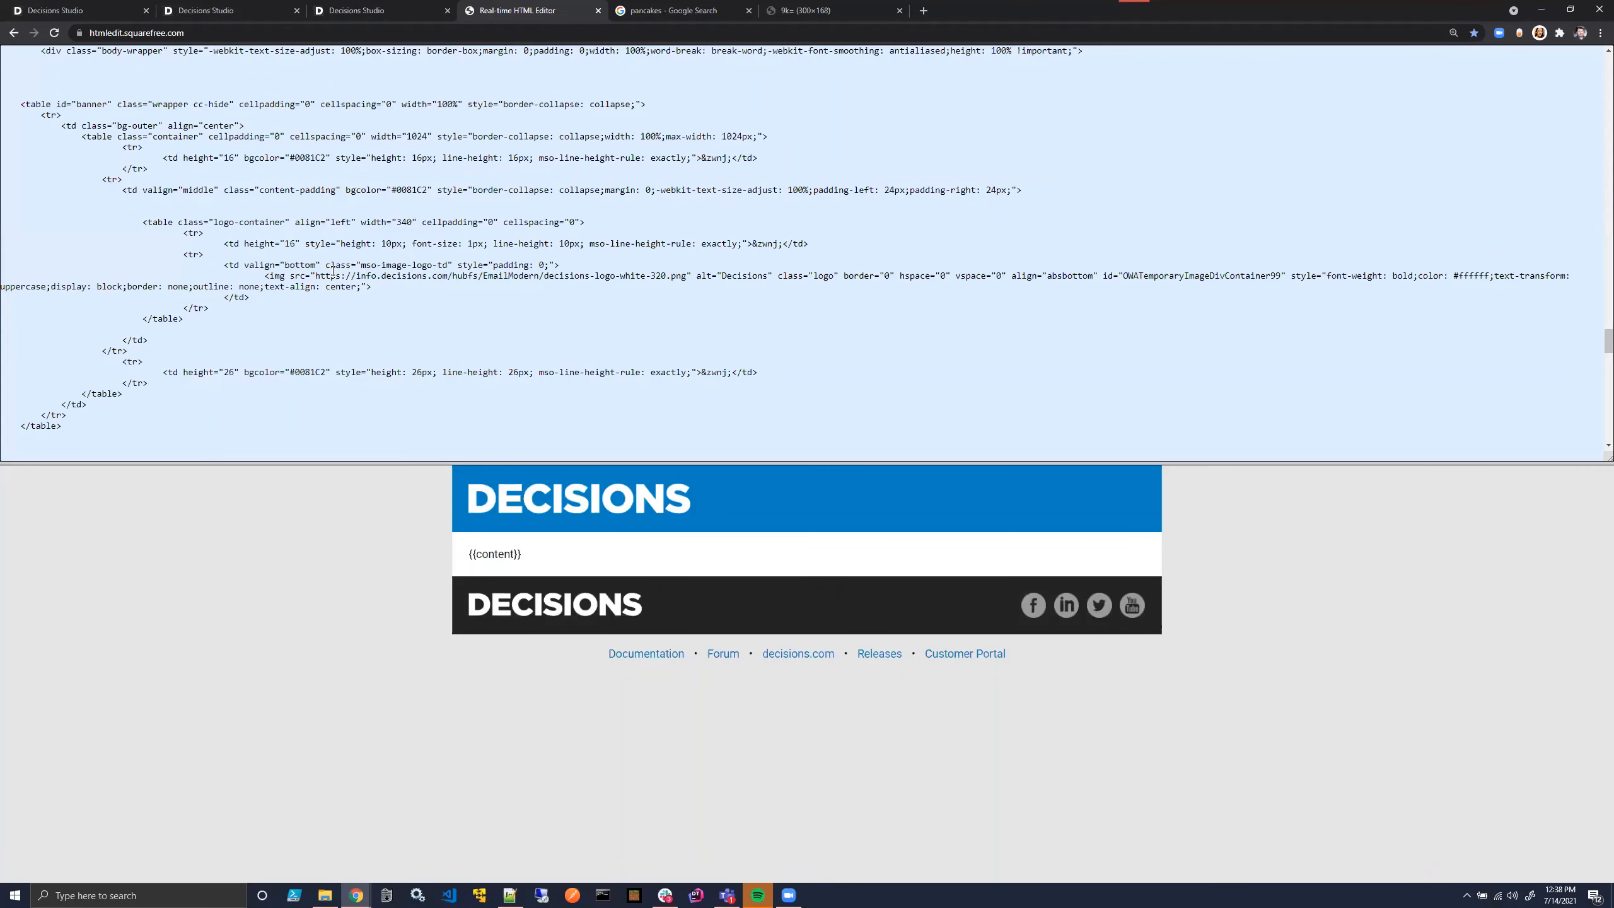
pyautogui.moveTo(315, 275); pyautogui.dragTo(686, 274)
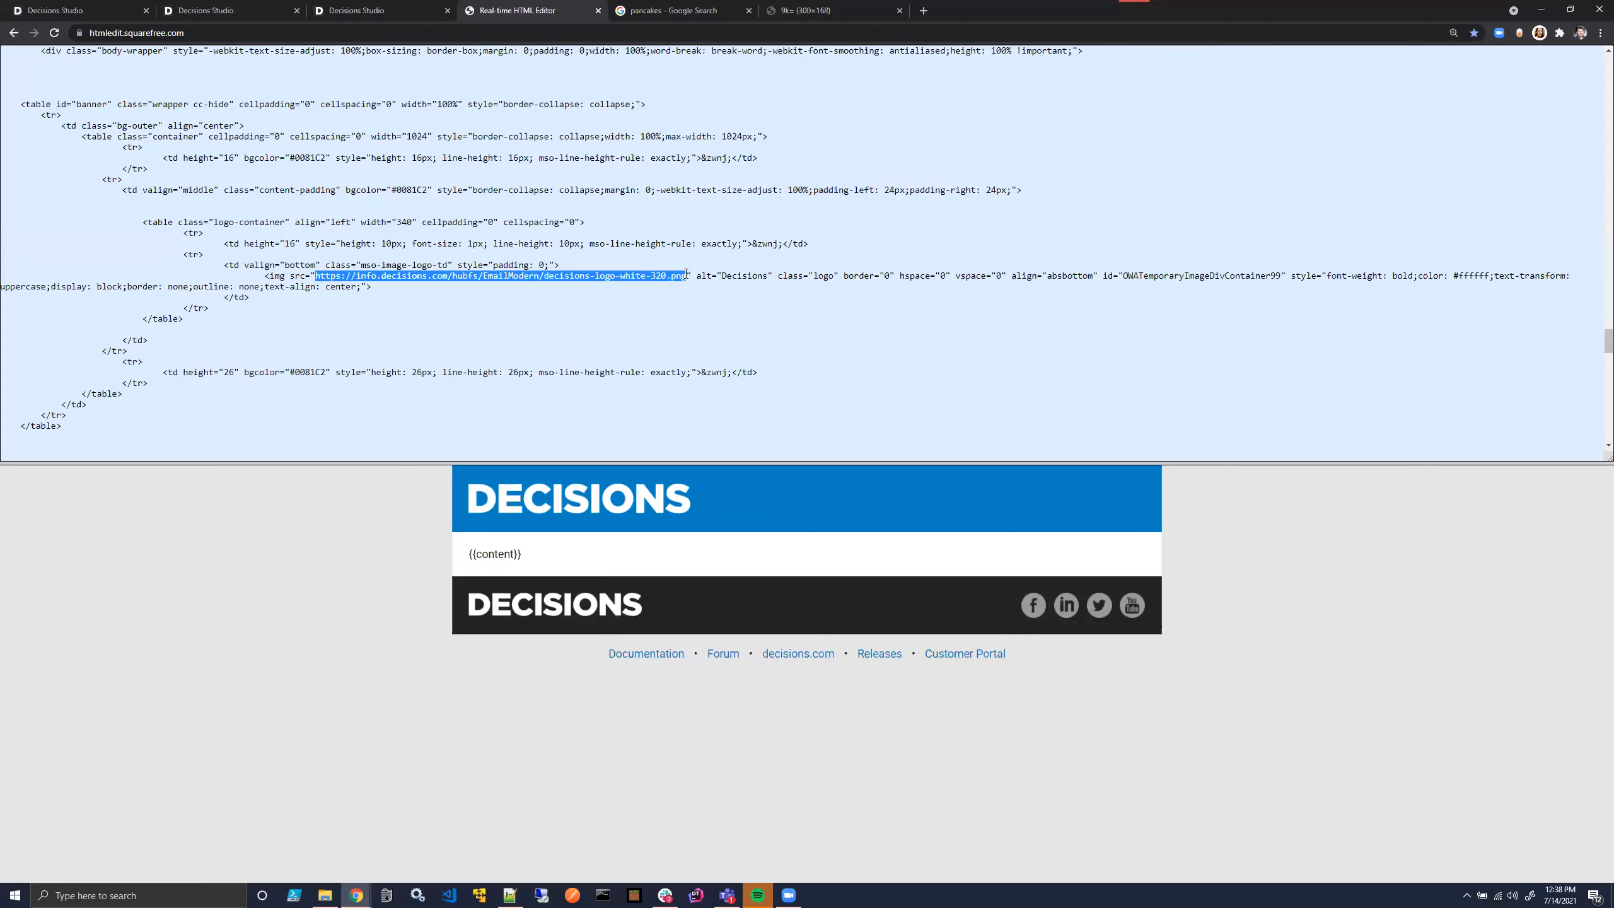
pyautogui.hotkey('ctrl', 'v')
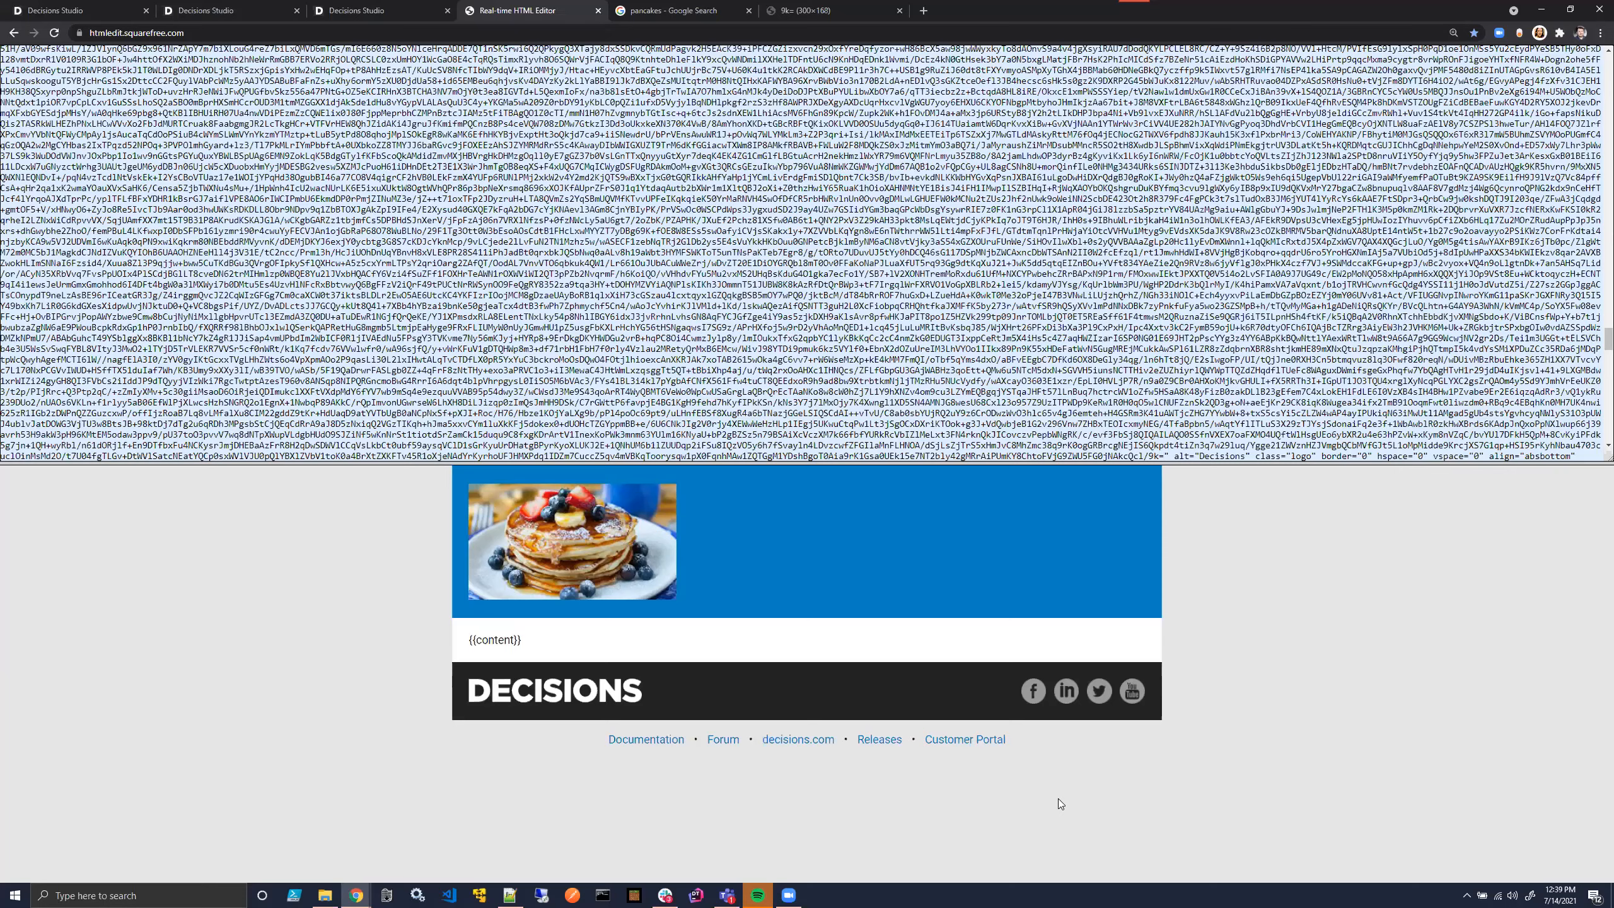
# - Return to the Text Merges and Runtime Selection folder, close the text merge ID dialog, and select Body Text Merge 1
pyautogui.click(414, 8)
pyautogui.click(247, 15)
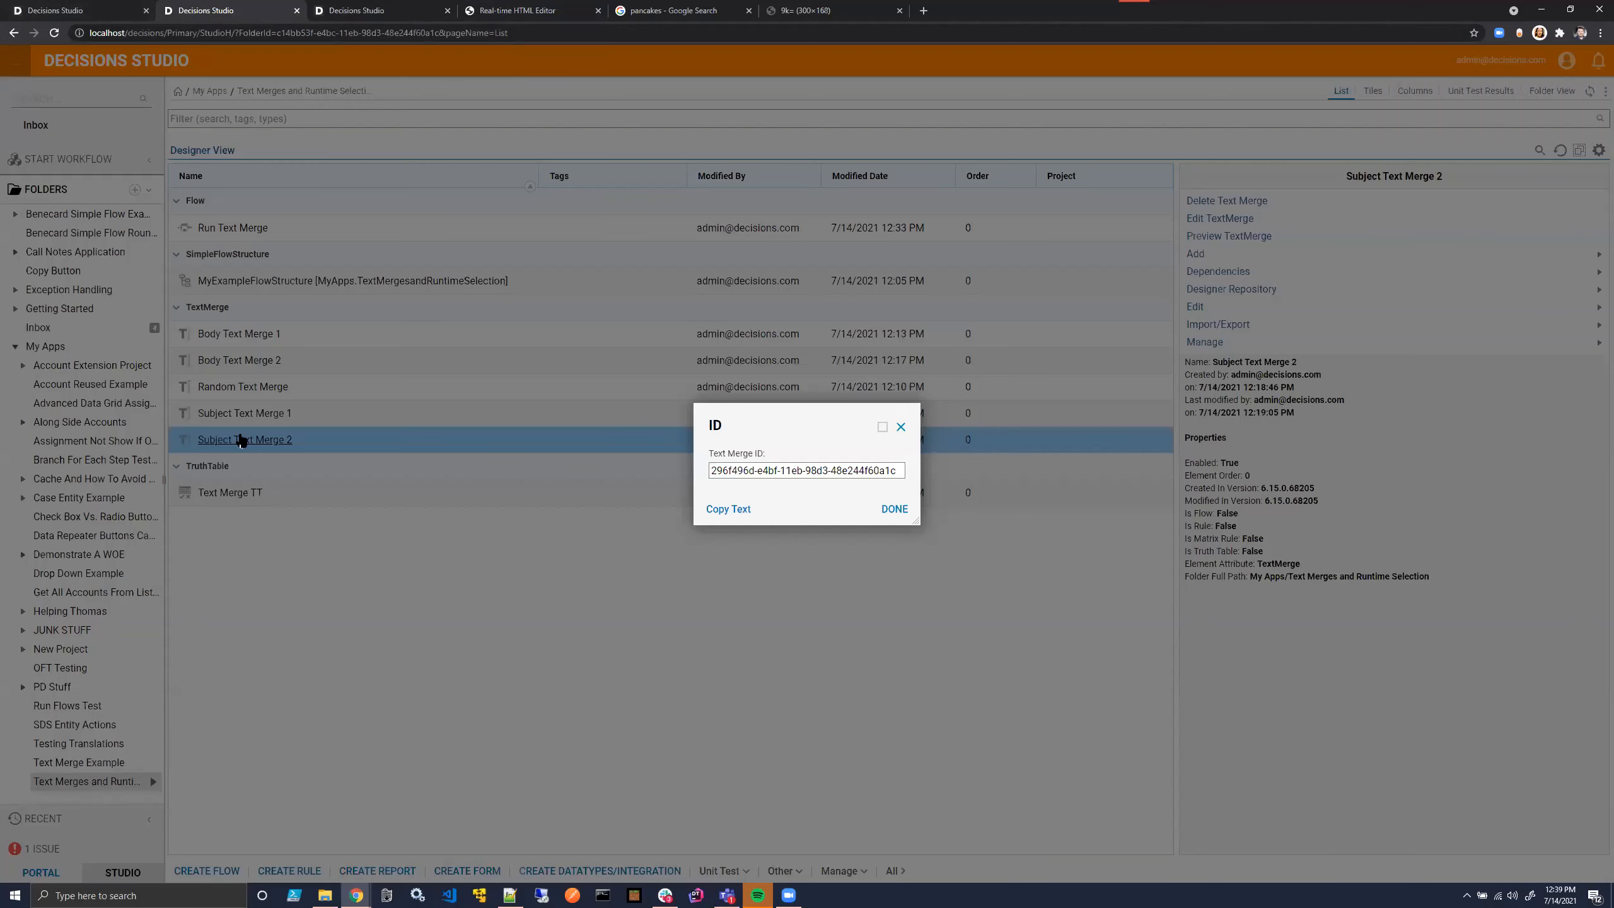
pyautogui.click(900, 427)
pyautogui.click(222, 335)
pyautogui.click(222, 335)
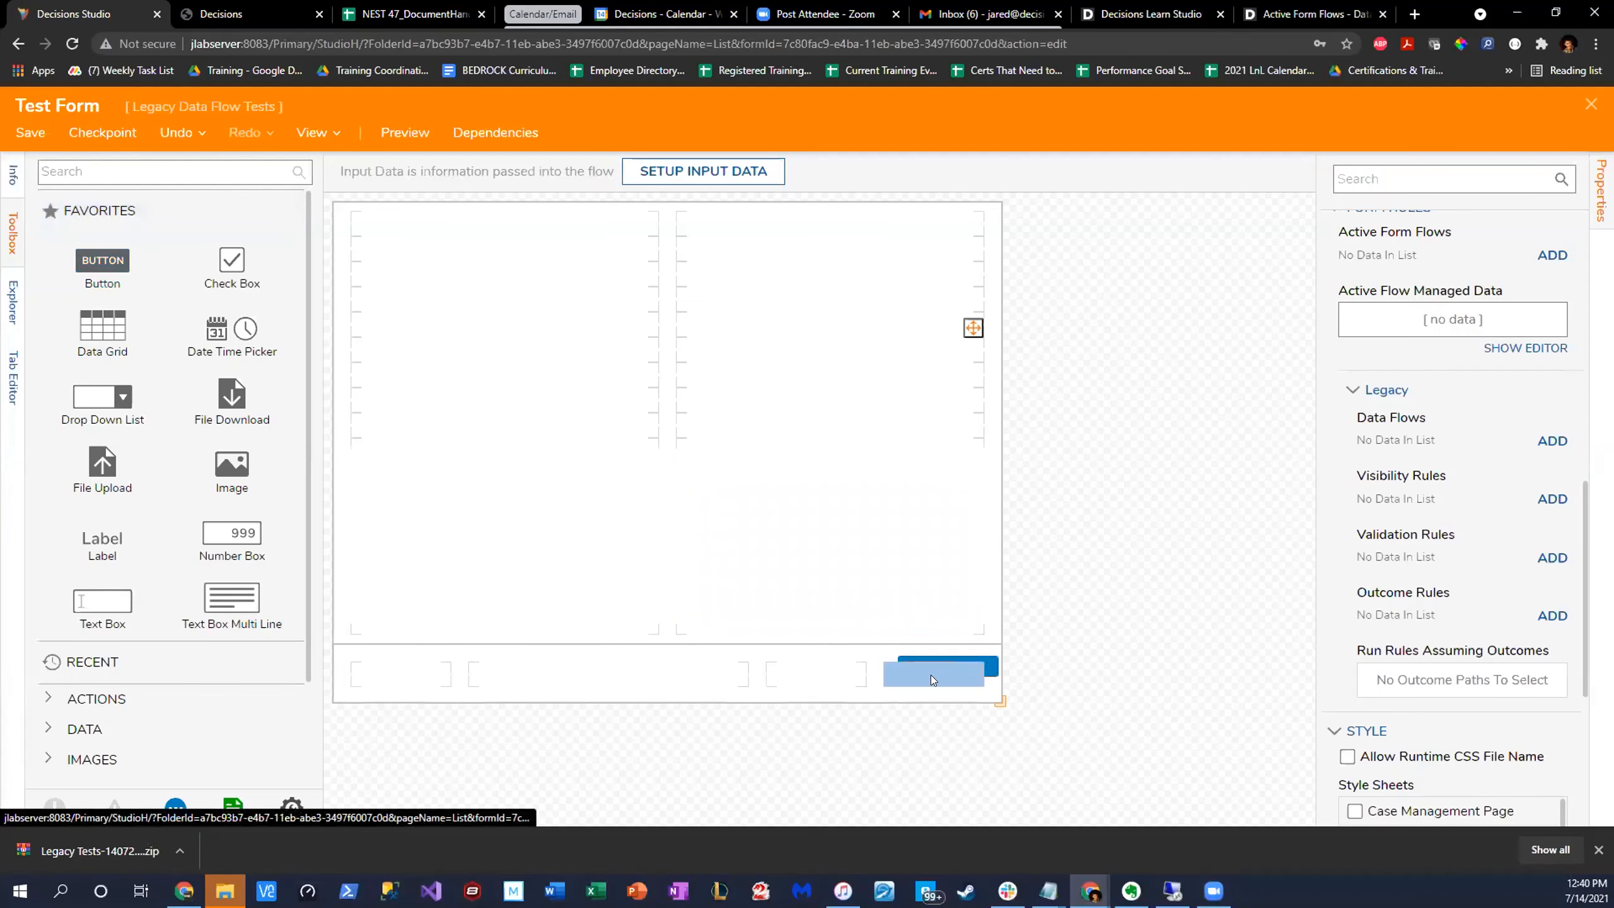
# - Dismiss the button's outcome naming prompt and place an unnamed text box in the second row of the form's first column
pyautogui.doubleClick(931, 675)
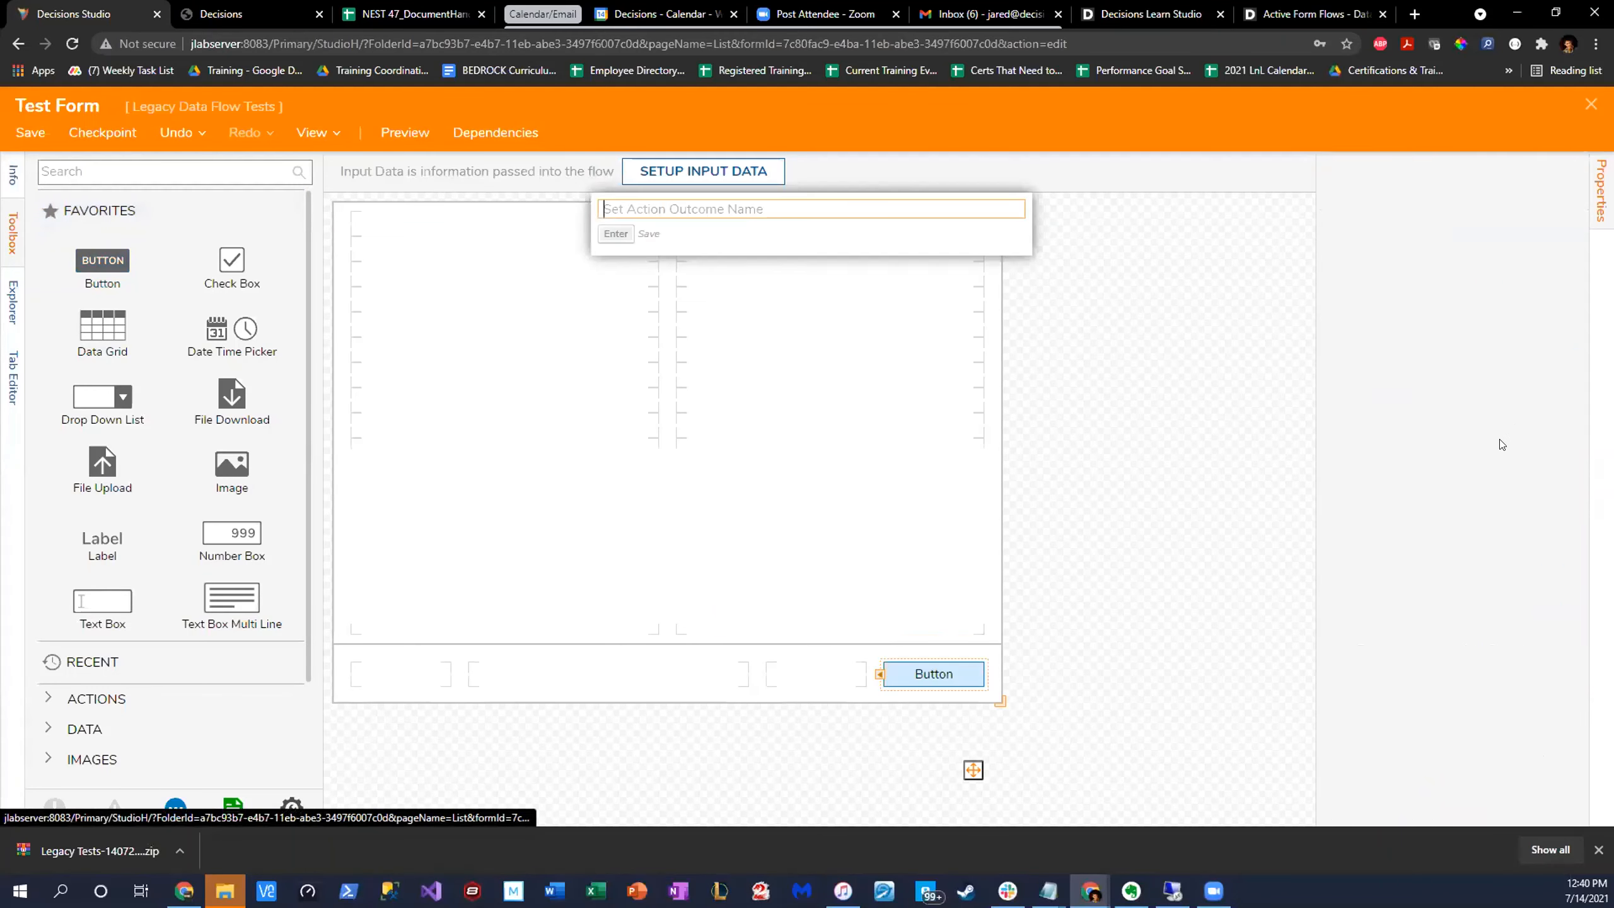
pyautogui.click(1051, 248)
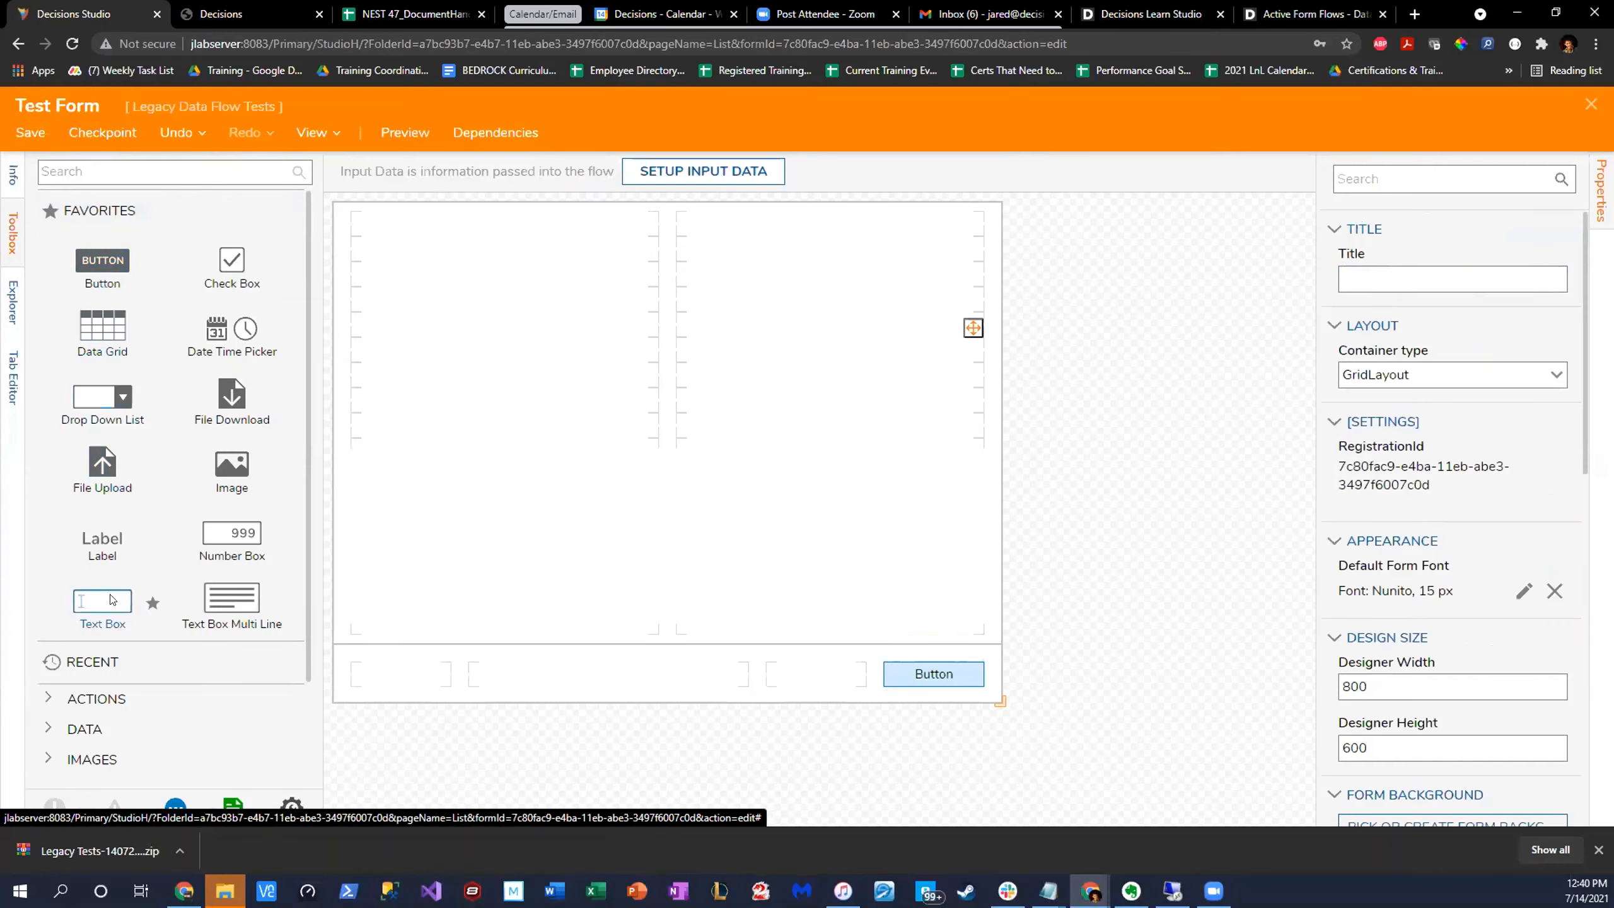
pyautogui.moveTo(111, 600); pyautogui.dragTo(531, 248)
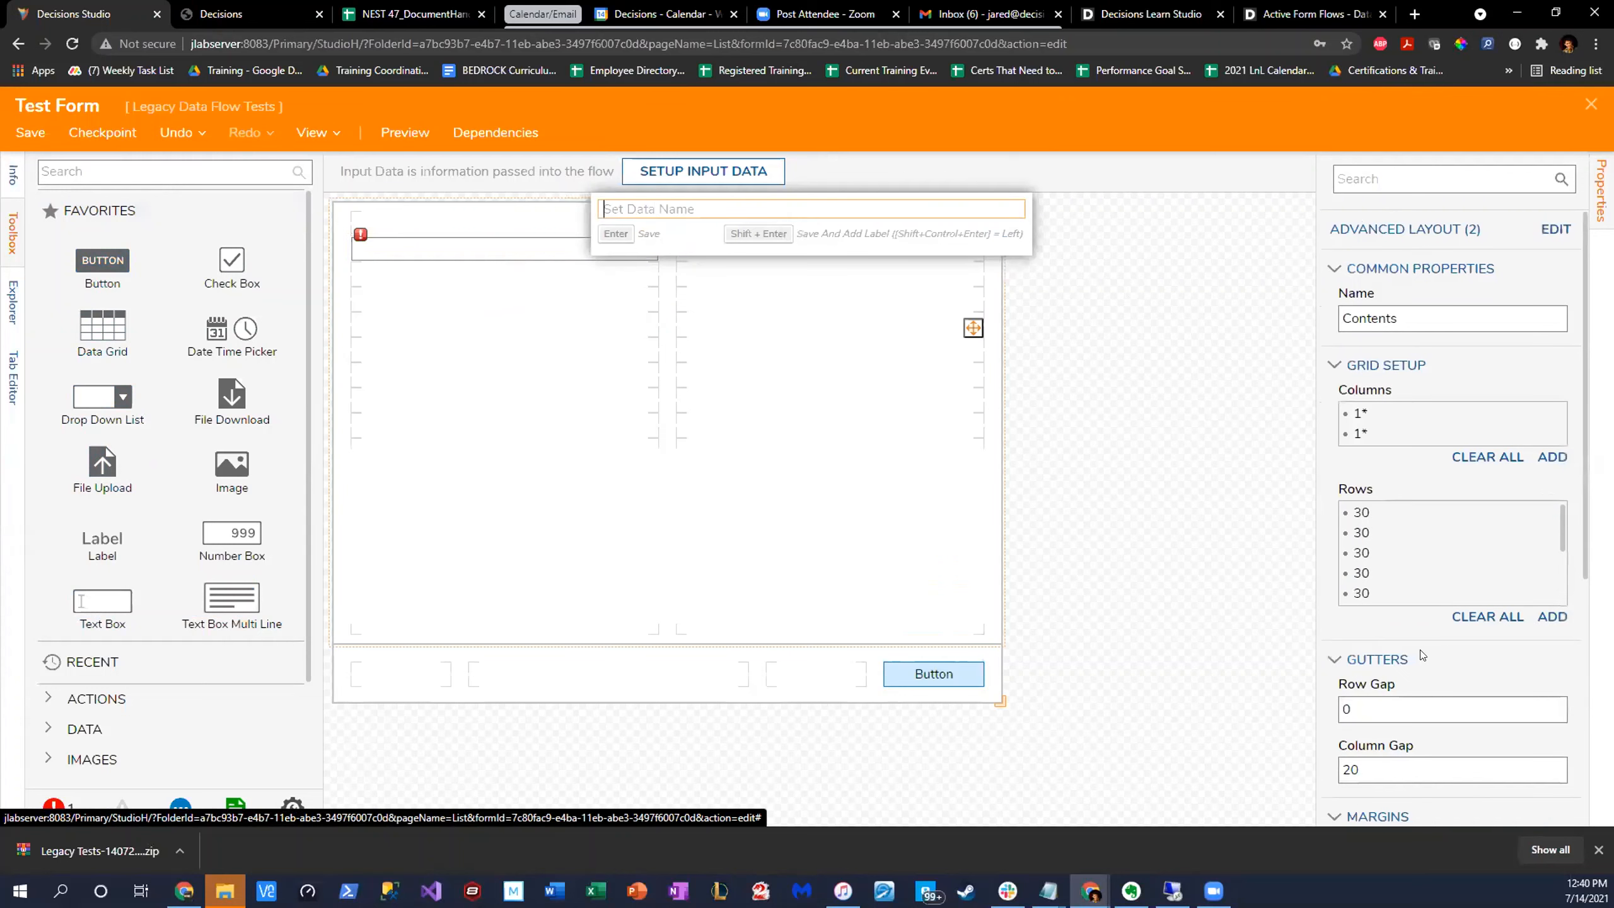
pyautogui.click(753, 360)
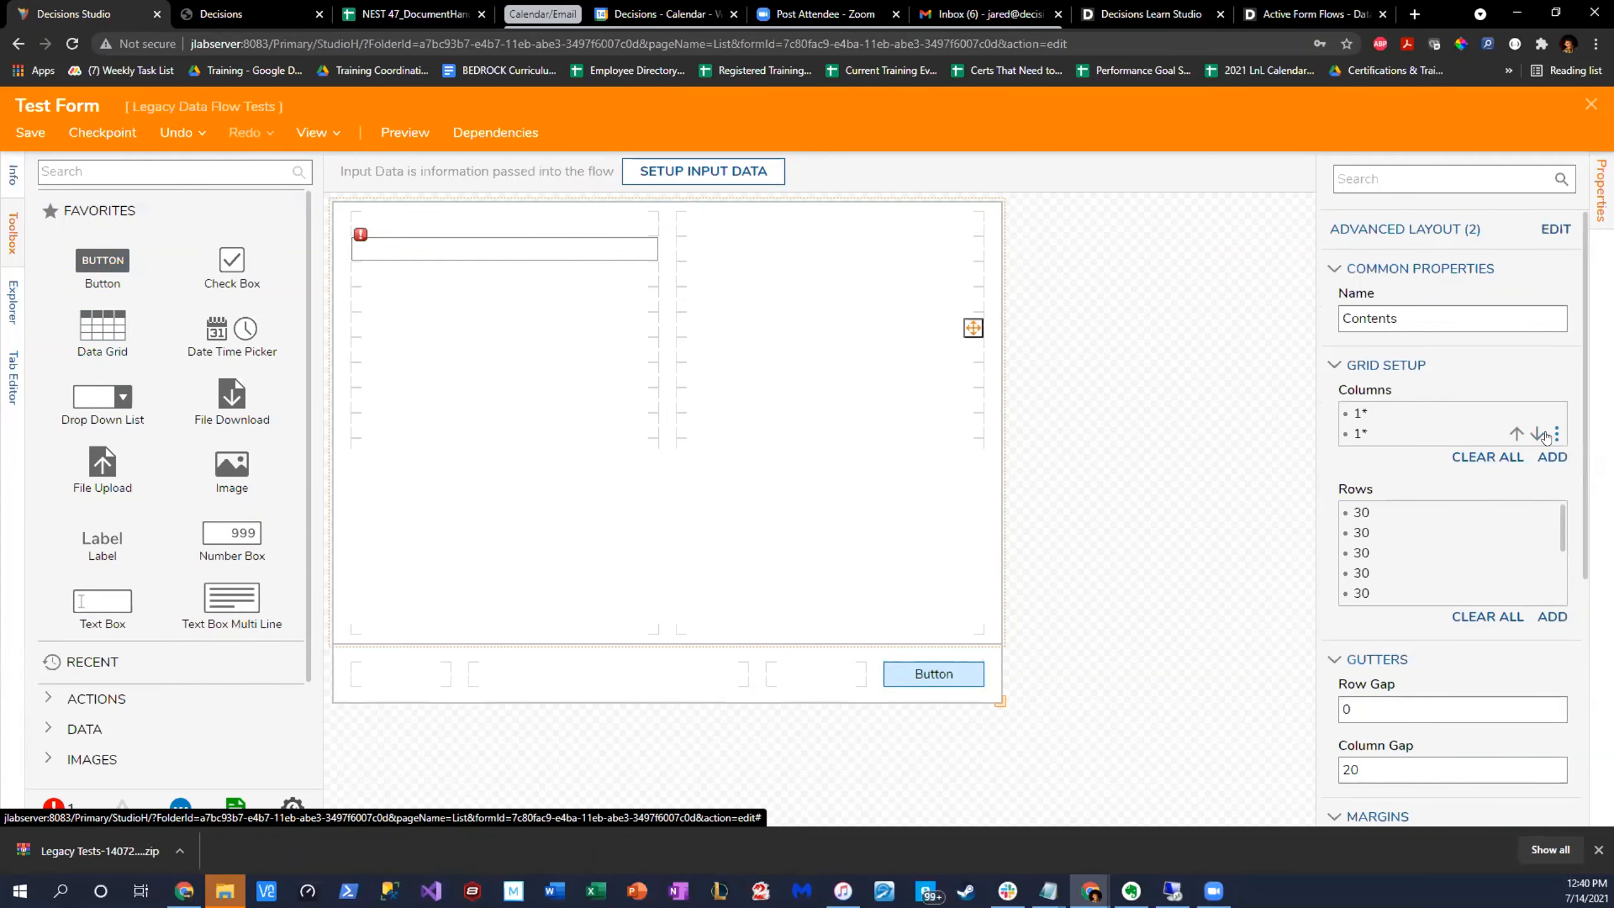
# - Remove the form grid's second column and shrink the form to about 489 by 514
pyautogui.click(1556, 435)
pyautogui.click(1436, 471)
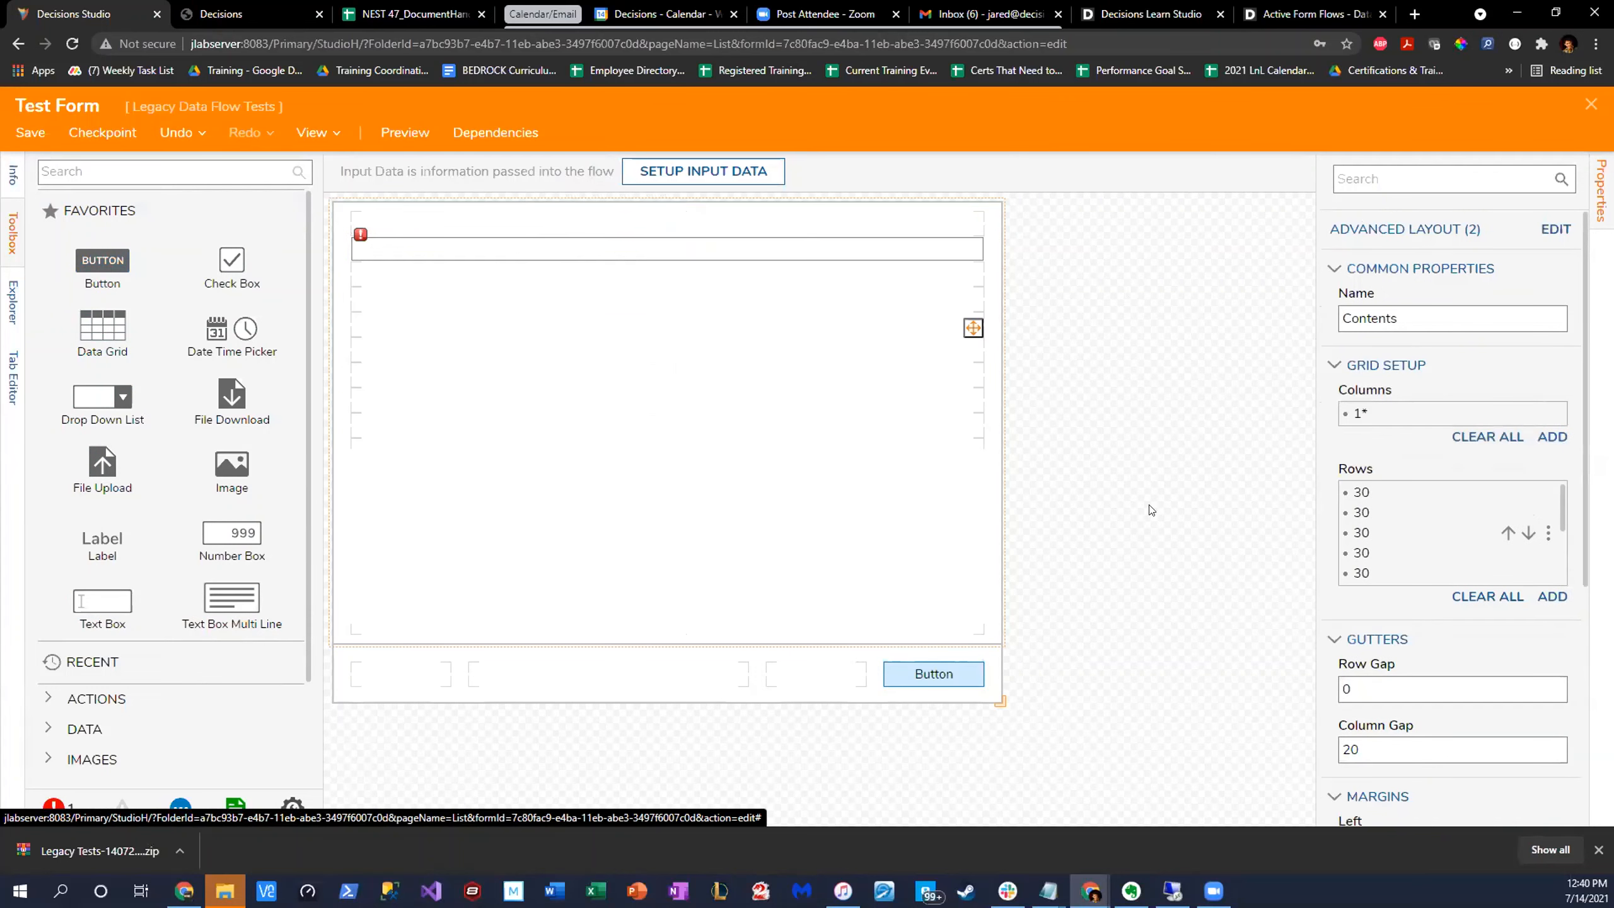
pyautogui.moveTo(1000, 701); pyautogui.dragTo(619, 591)
pyautogui.click(437, 249)
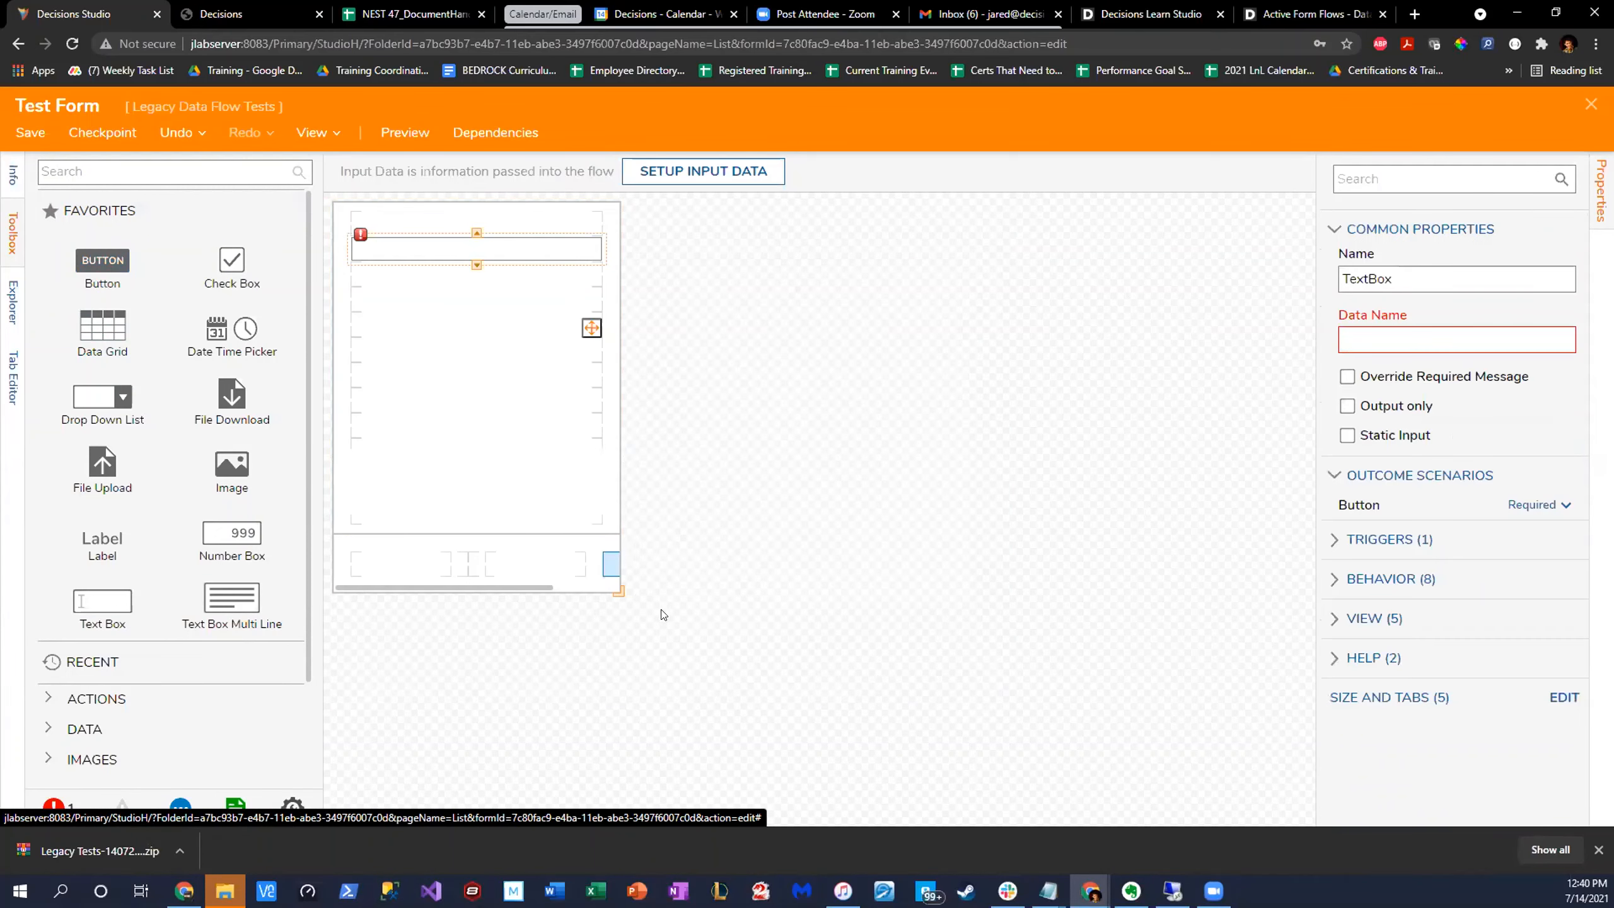
pyautogui.moveTo(623, 596); pyautogui.dragTo(739, 630)
# - Set the text box's data name to TestBox
pyautogui.click(532, 257)
pyautogui.click(1382, 329)
pyautogui.write('TestBox')
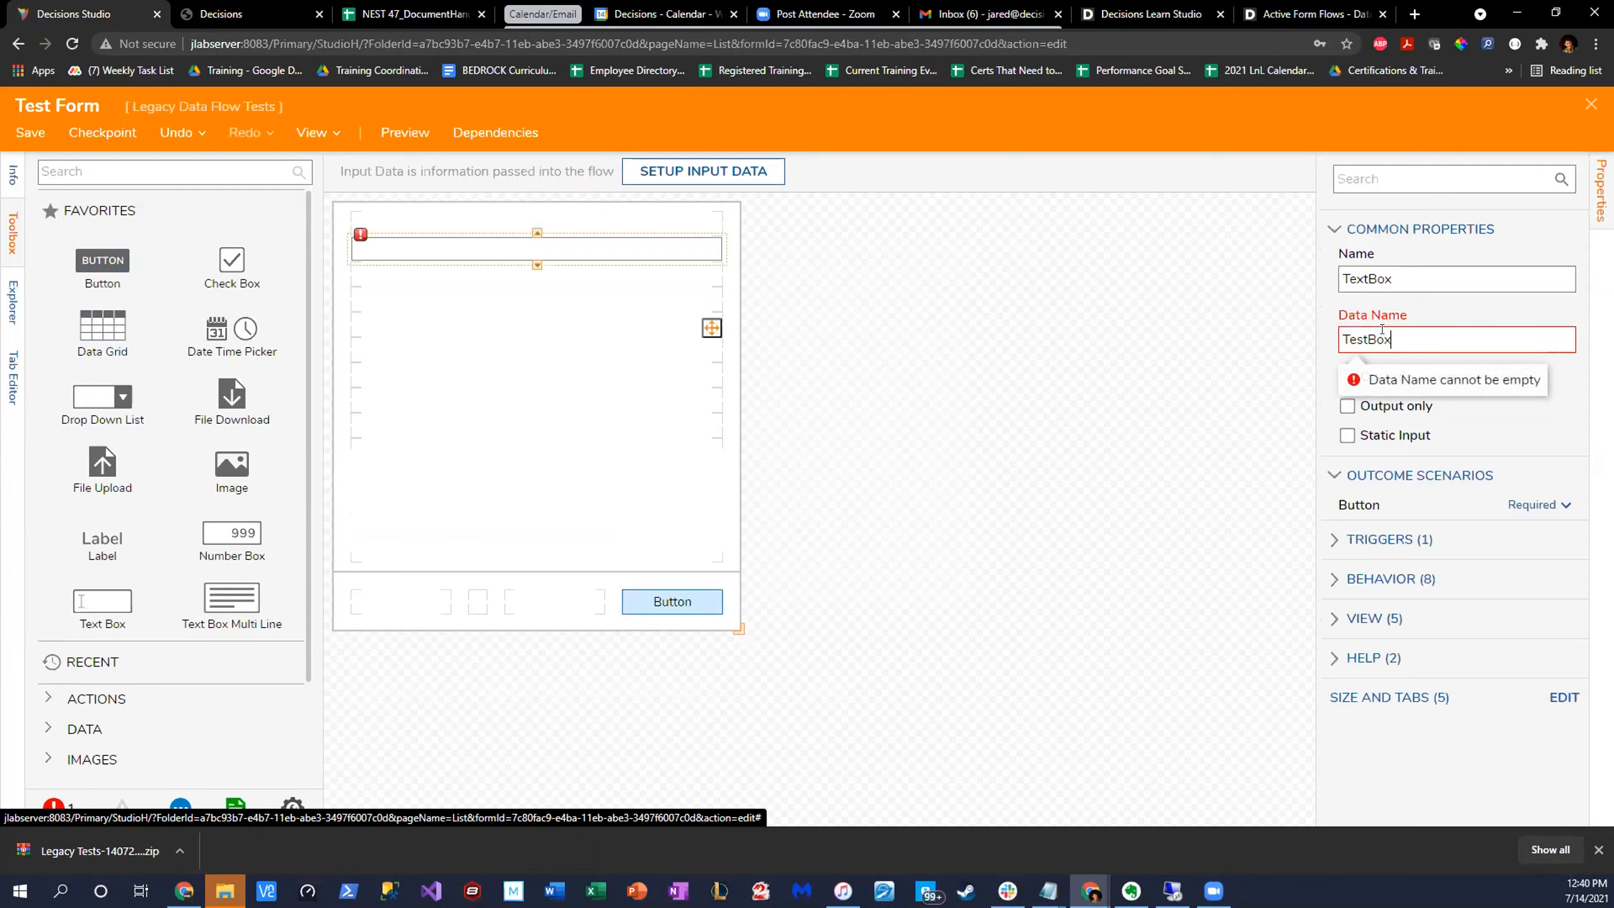
pyautogui.click(814, 401)
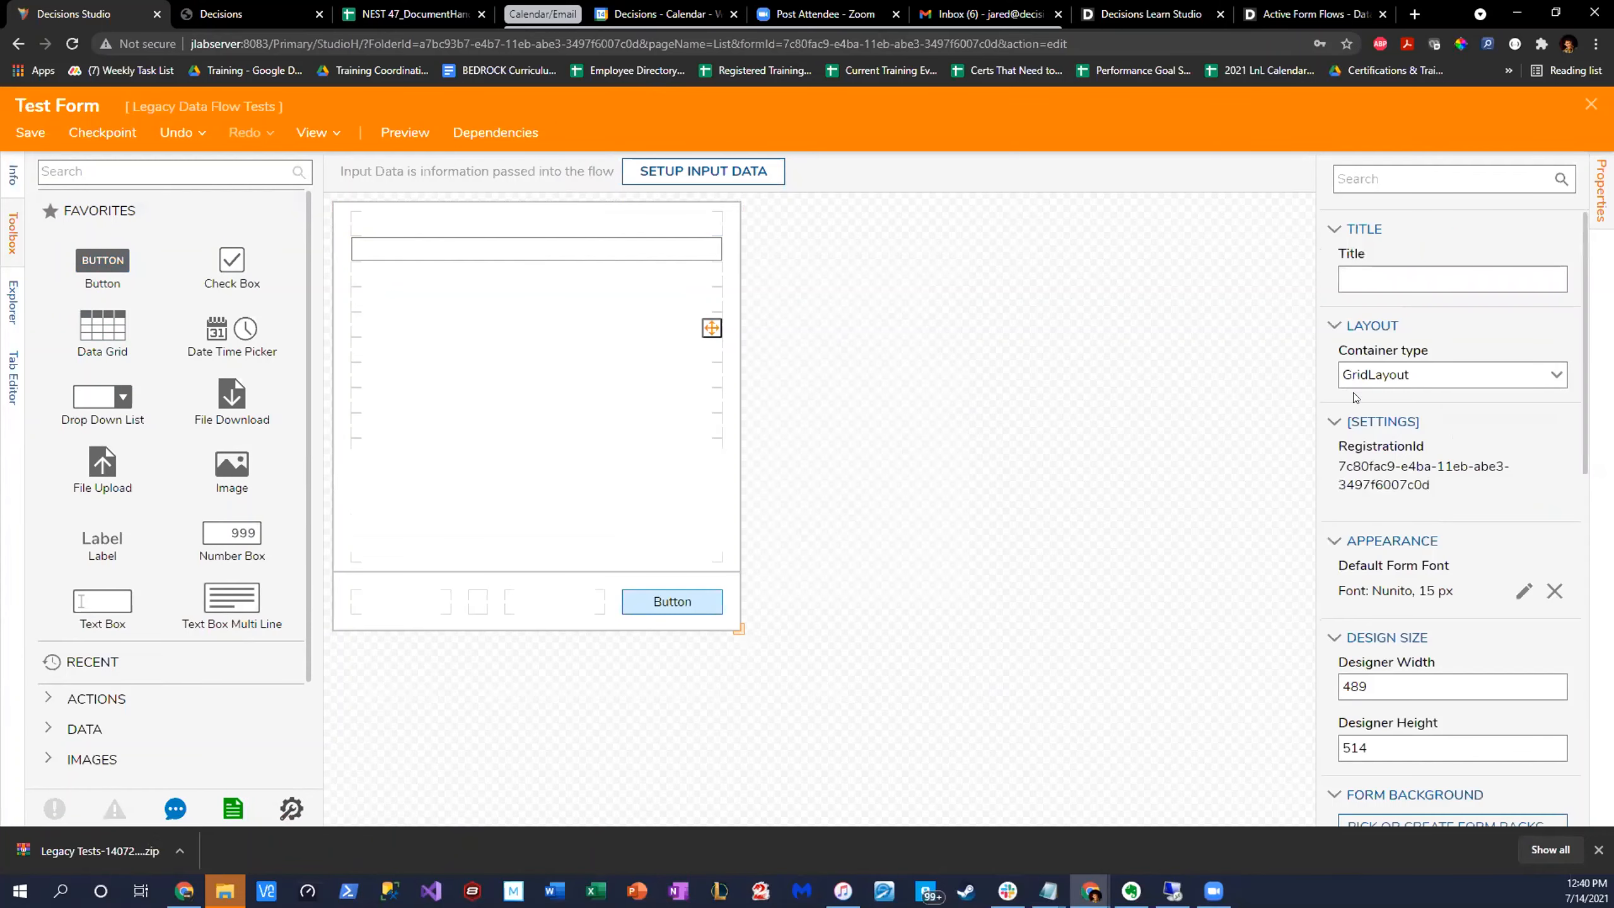
# - Add an active form flow to the form rules, named "Throw Error If Value Equals" followed by a first name
pyautogui.scroll(-5, 1530, 293)
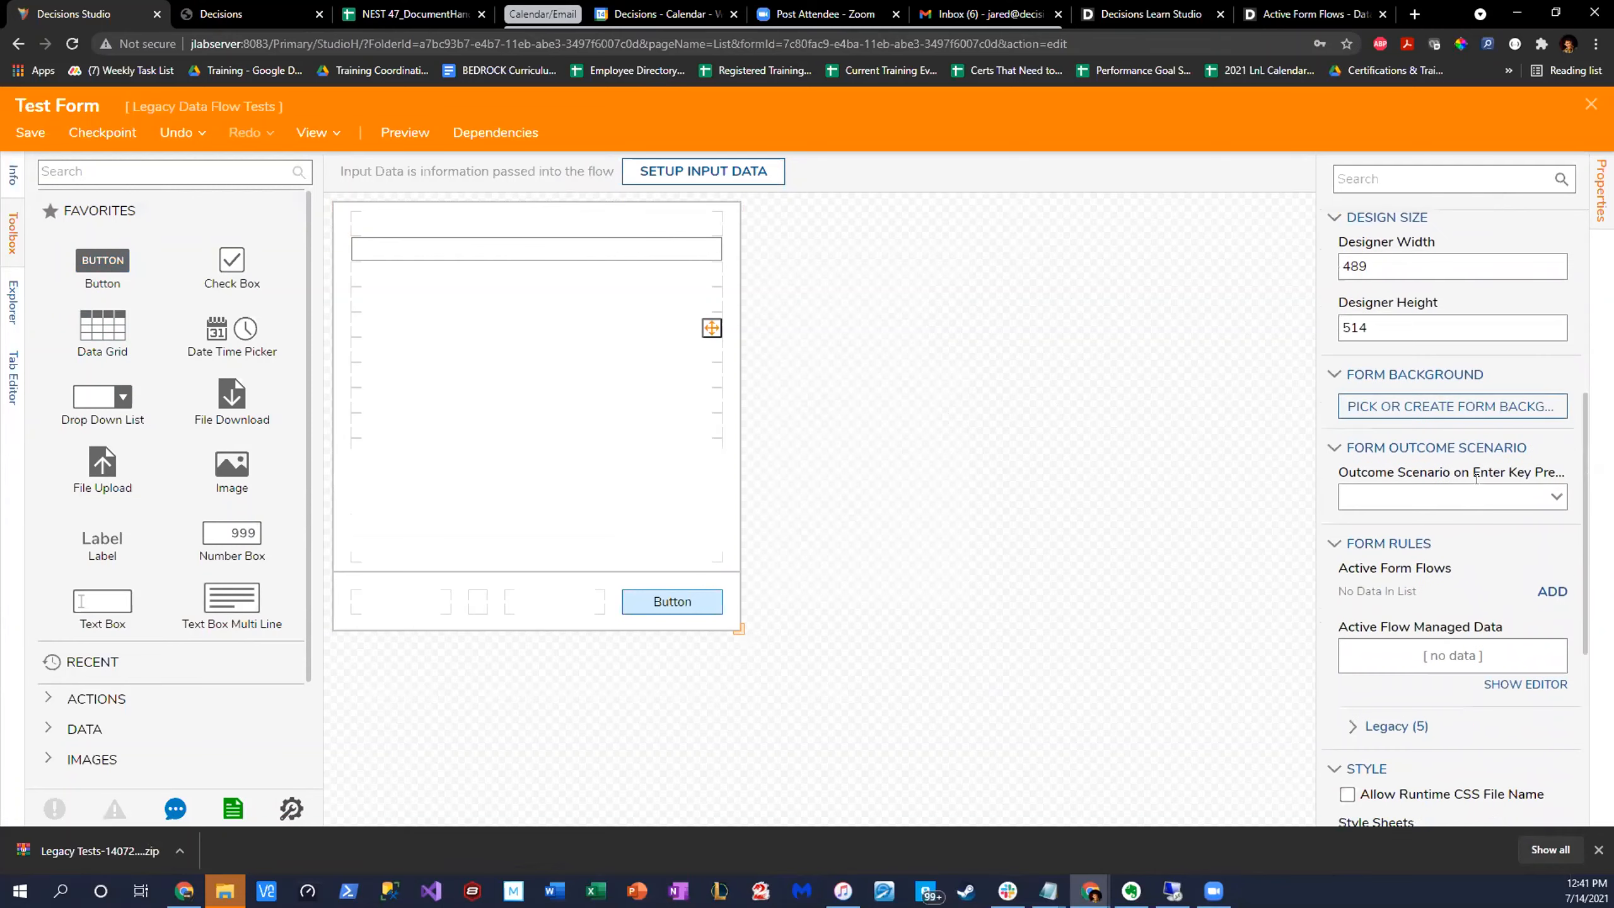
pyautogui.click(1551, 592)
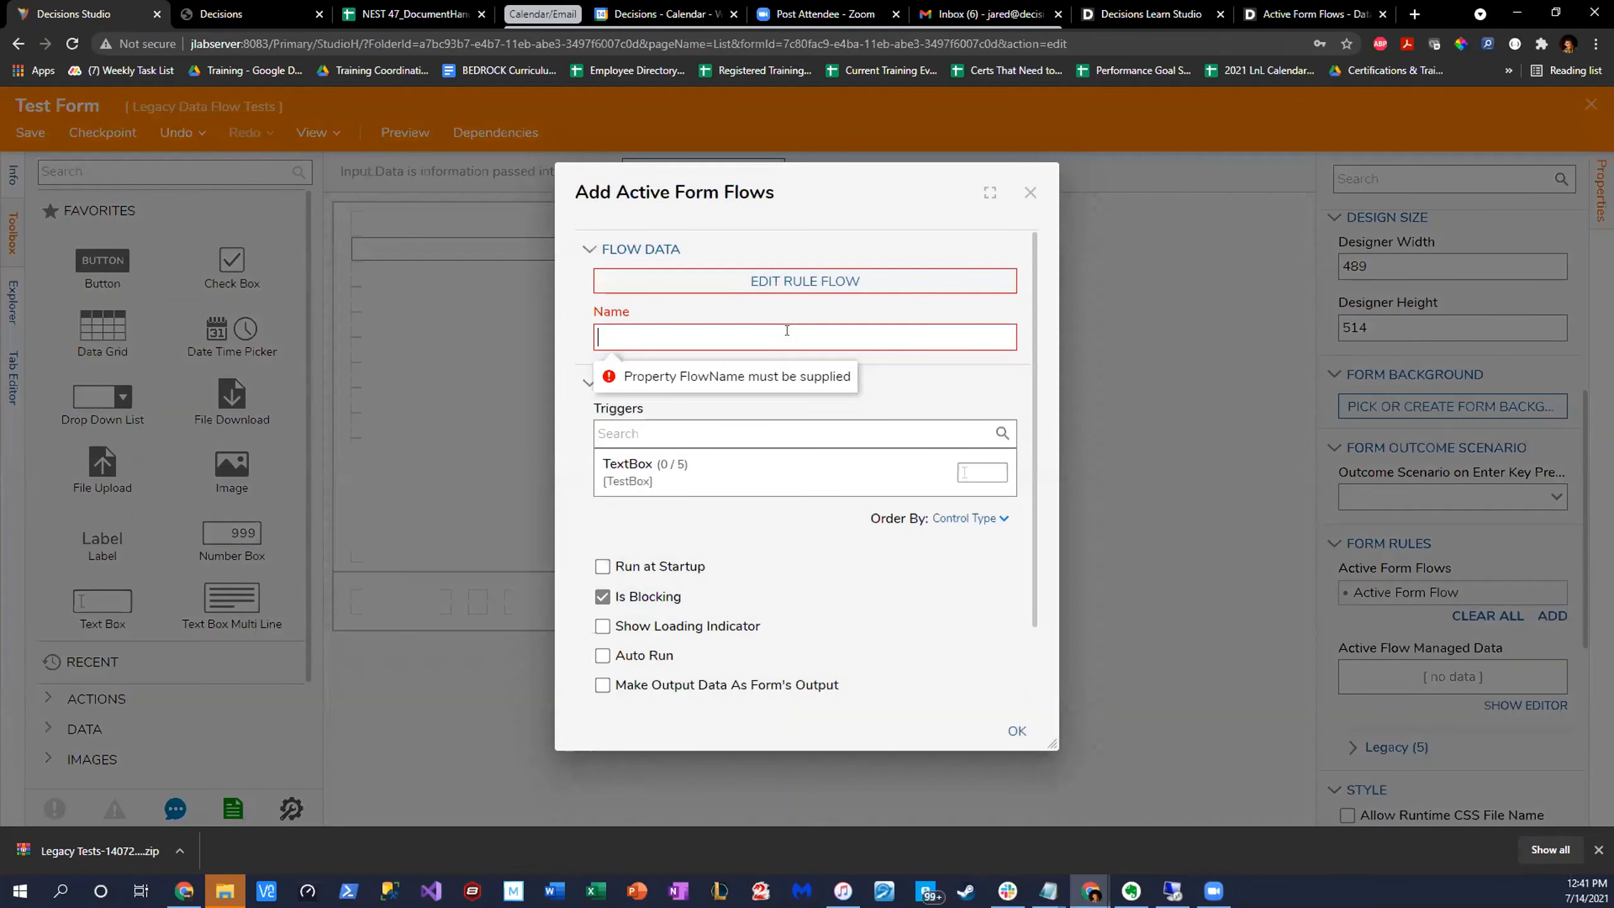
pyautogui.write('Throw Error If Value Equals Josh')
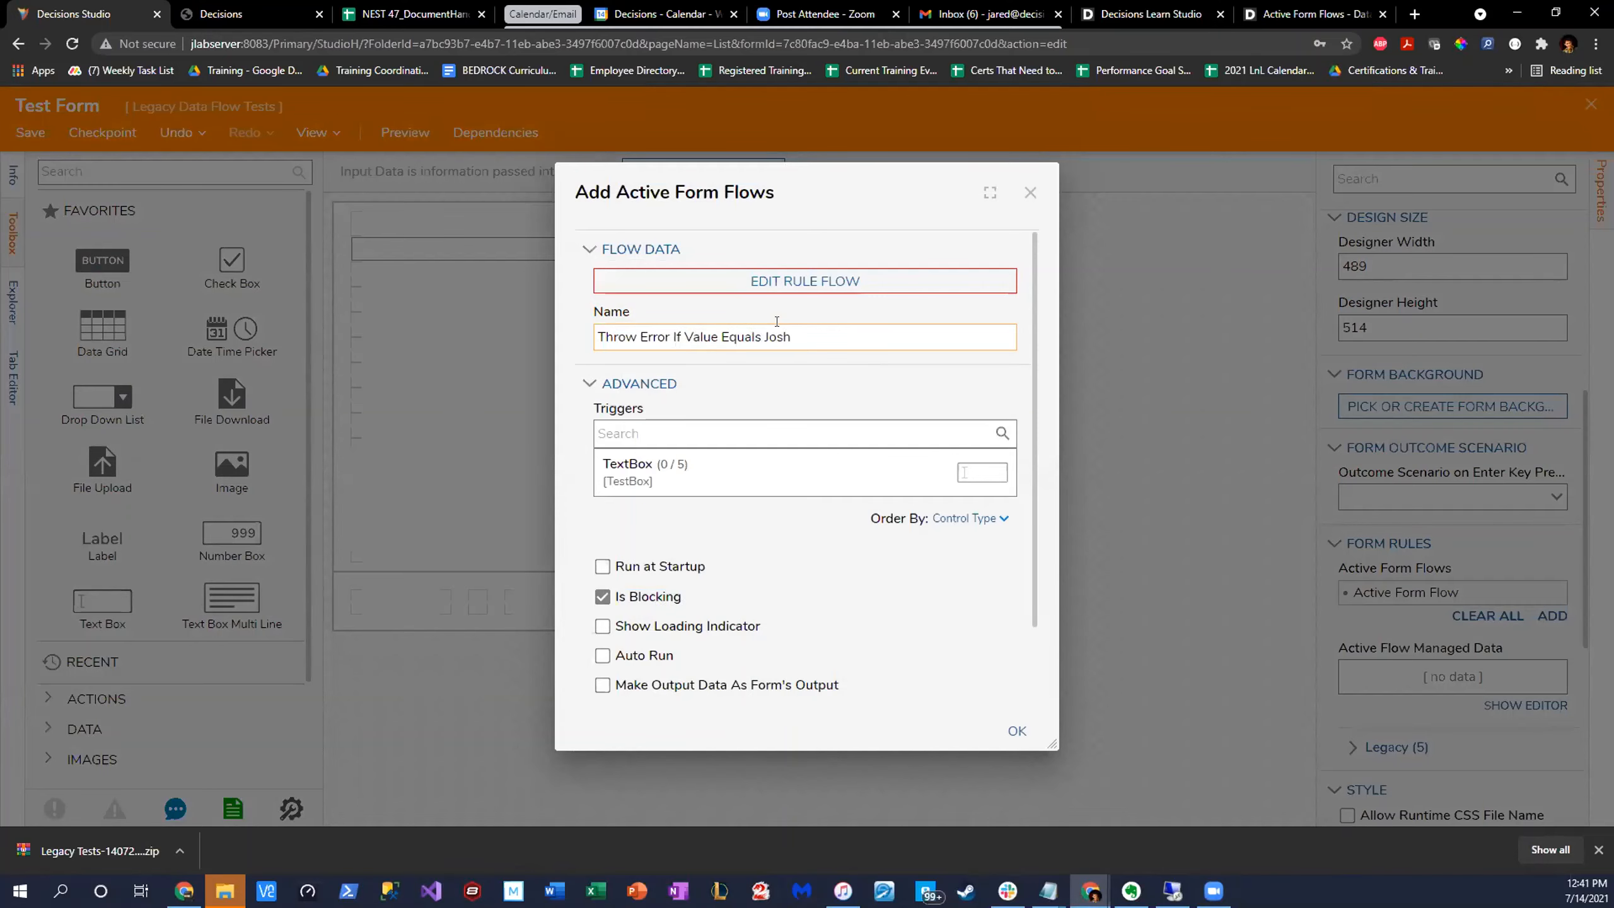
# - Open the new form flow's rule flow for editing and space out its start and end steps on the canvas
pyautogui.click(839, 288)
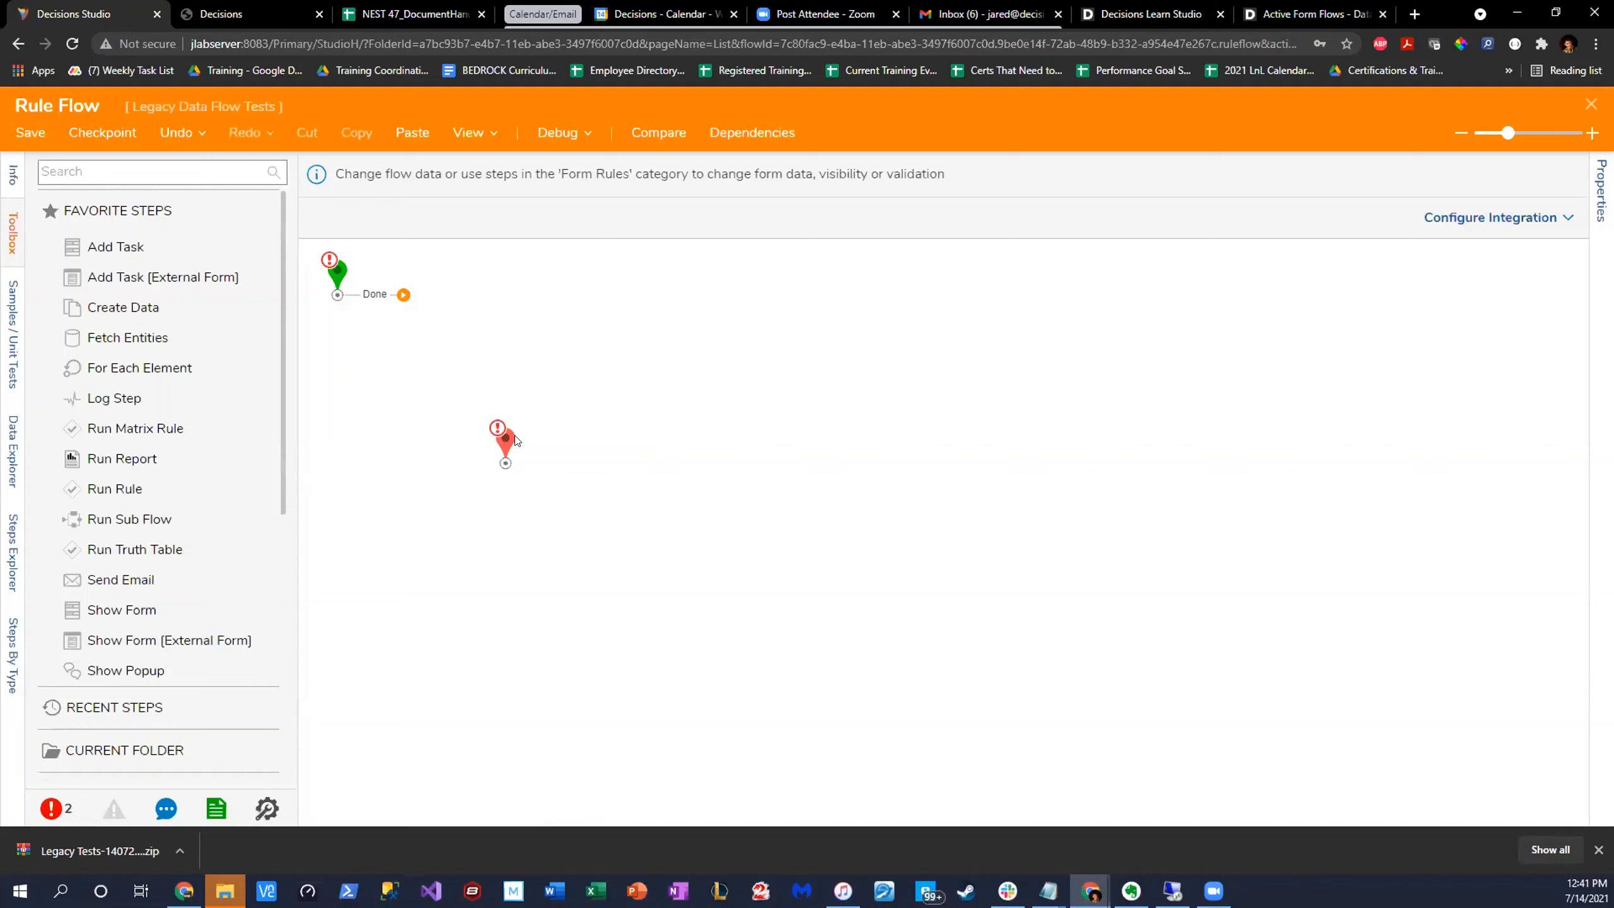
pyautogui.moveTo(514, 436); pyautogui.dragTo(673, 362)
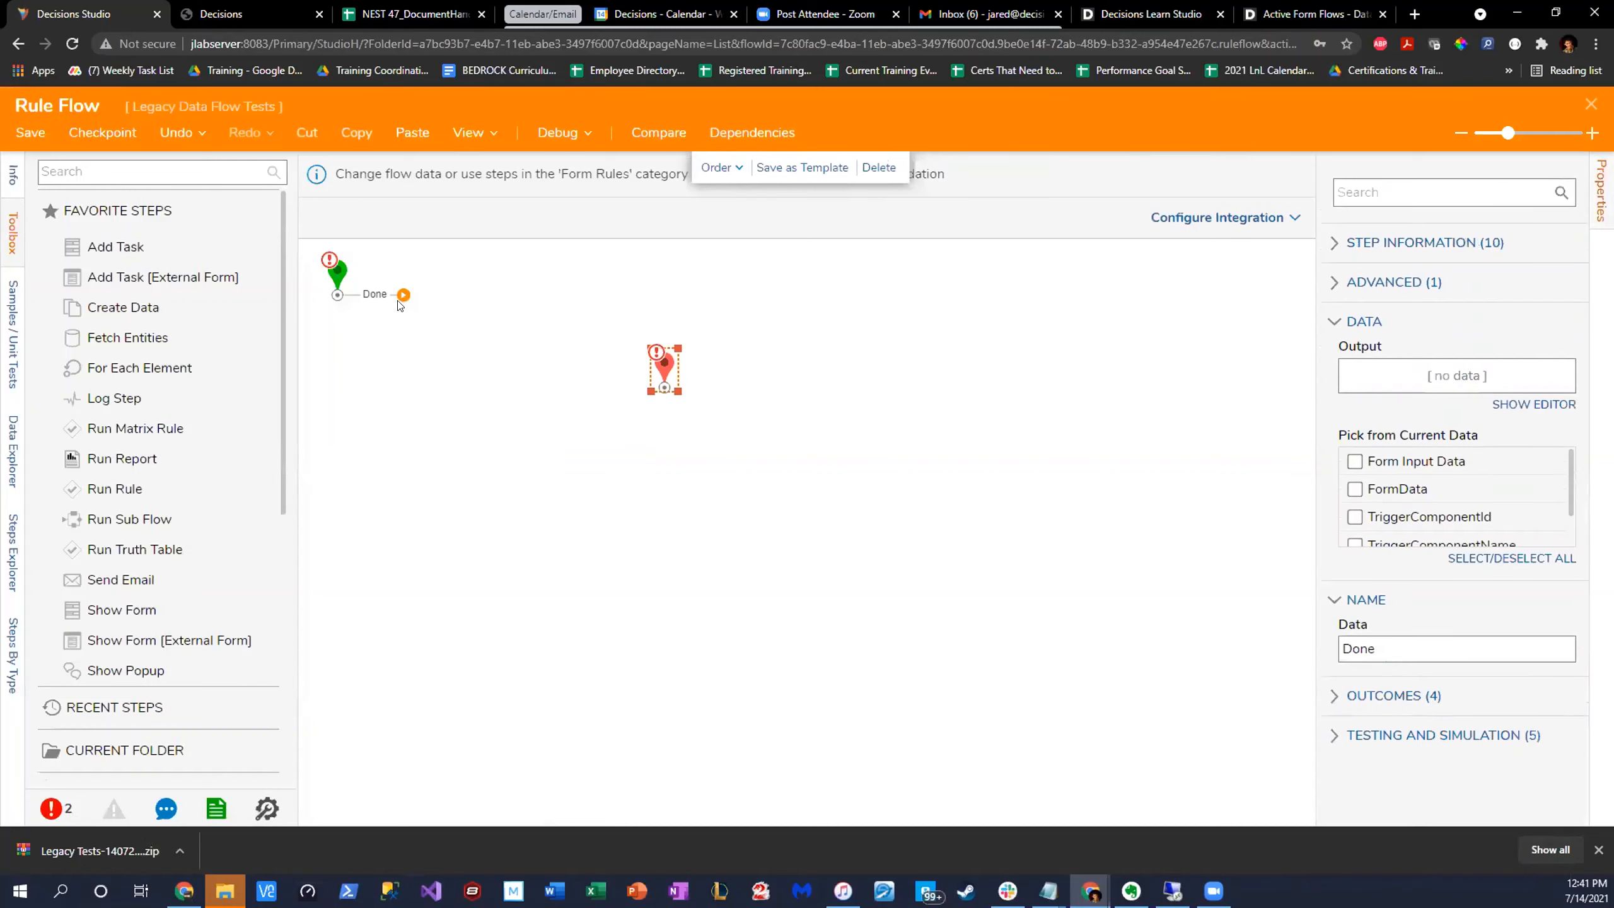
pyautogui.moveTo(341, 276); pyautogui.dragTo(374, 360)
pyautogui.moveTo(664, 367); pyautogui.dragTo(713, 389)
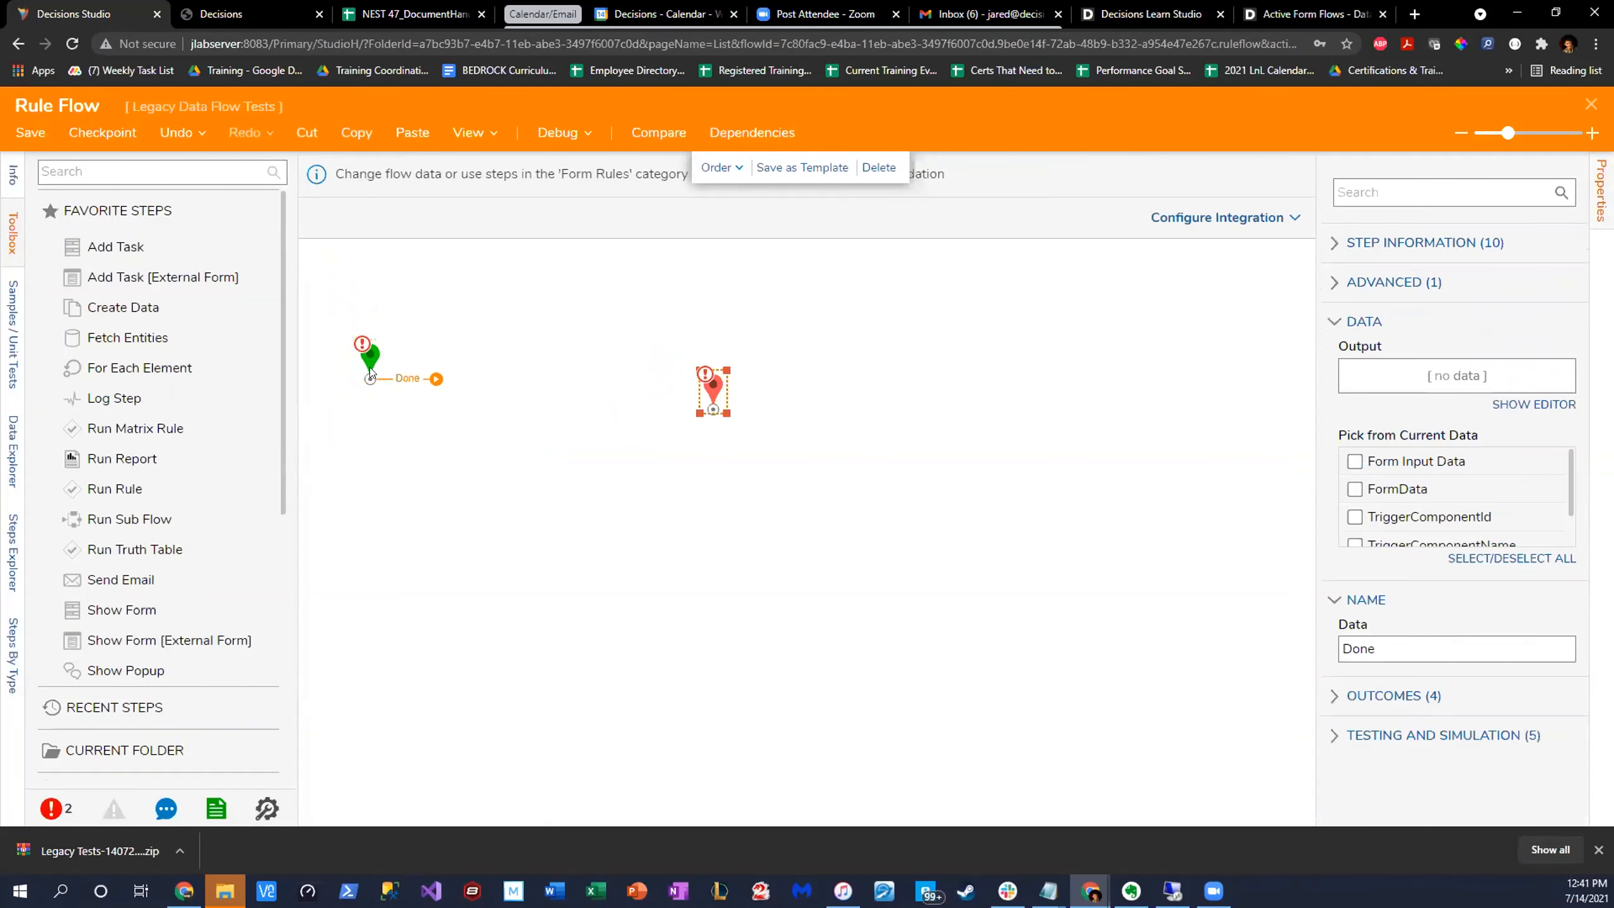
pyautogui.moveTo(370, 372); pyautogui.dragTo(396, 399)
pyautogui.moveTo(735, 404); pyautogui.dragTo(774, 423)
pyautogui.moveTo(396, 389); pyautogui.dragTo(367, 396)
pyautogui.scroll(-5, 180, 489)
pyautogui.scroll(5, 190, 490)
# - Search for "string equals", add a String Equals - Case Insensitive step between start and end, and connect the start step to it
pyautogui.click(140, 164)
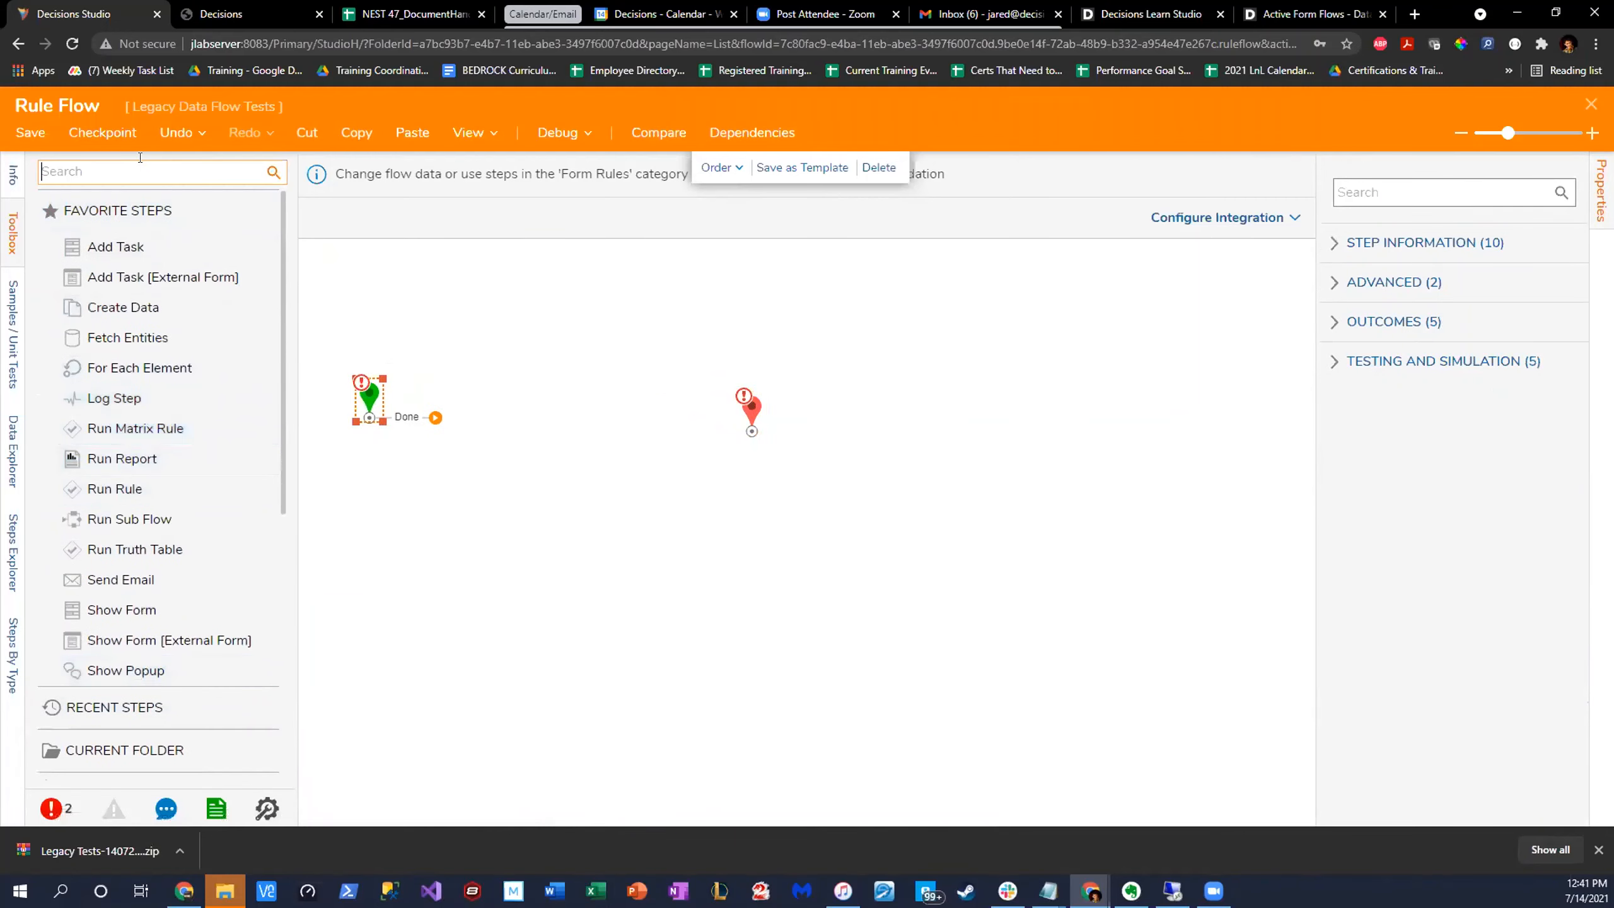
pyautogui.write('string equals')
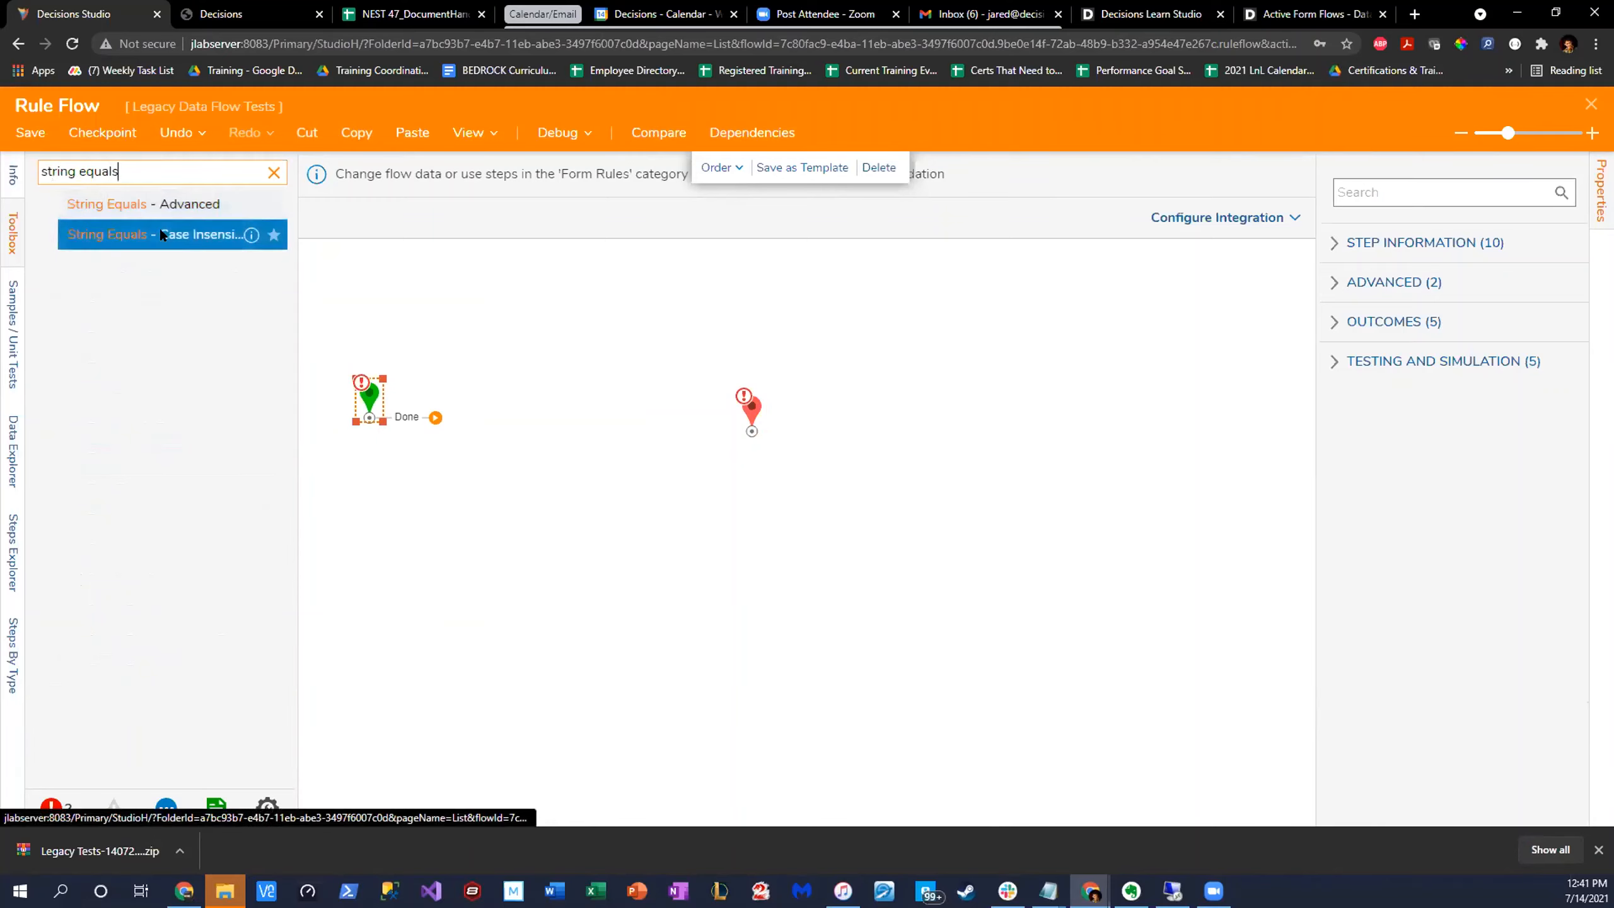
pyautogui.moveTo(159, 230); pyautogui.dragTo(526, 420)
pyautogui.moveTo(758, 405); pyautogui.dragTo(772, 403)
pyautogui.moveTo(435, 418); pyautogui.dragTo(508, 420)
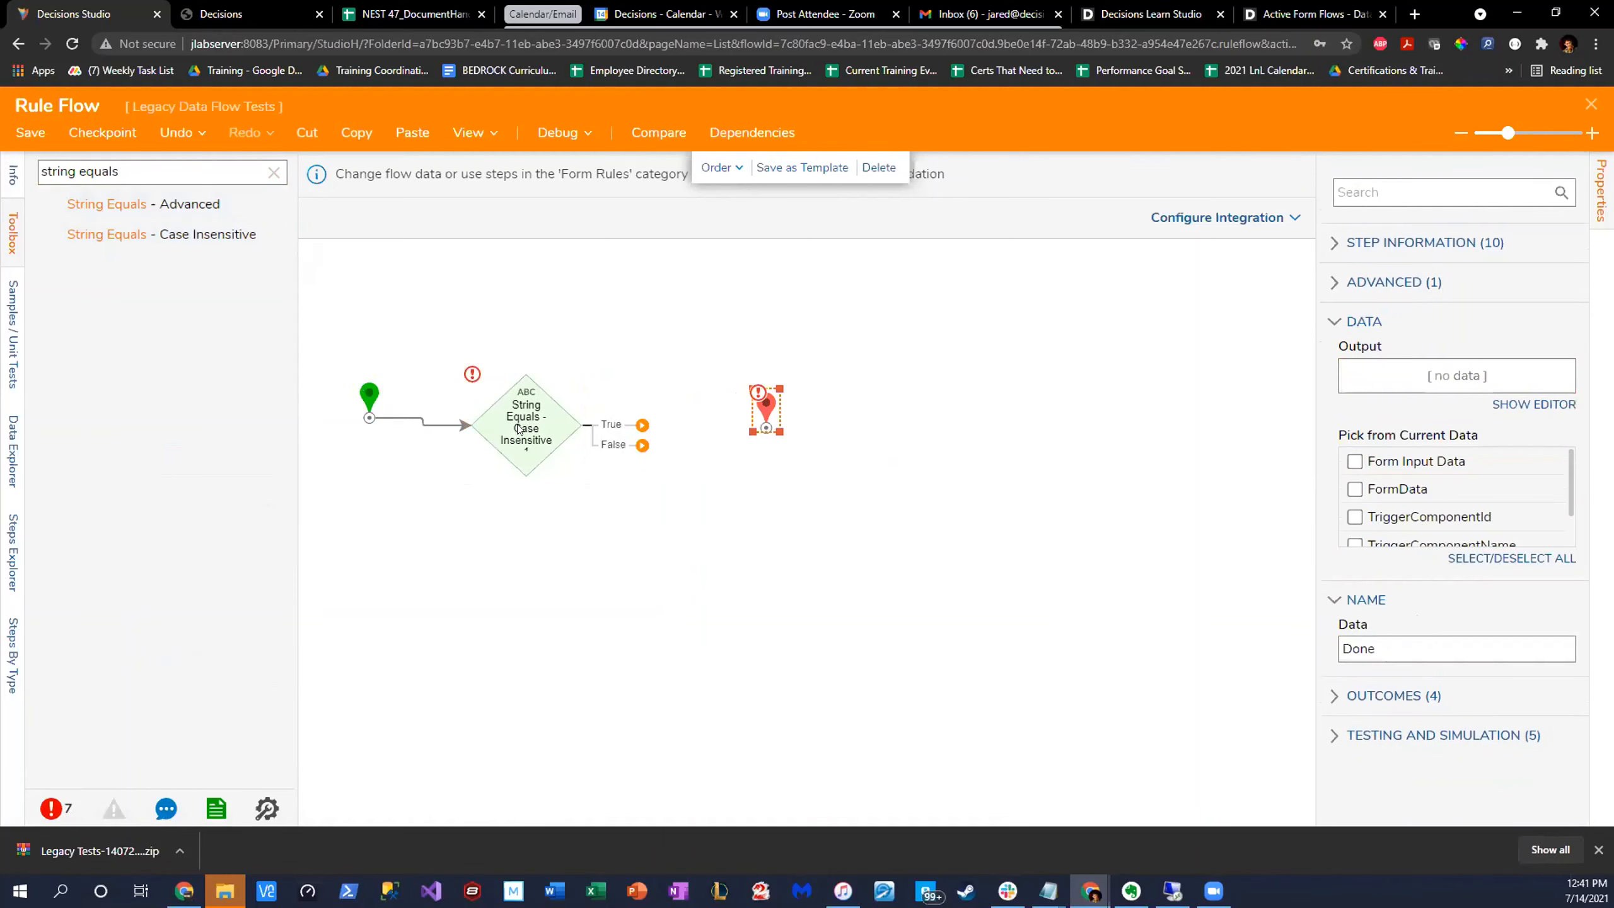
# - Map Value1 of the String Equals step to FormData.TextBox.Value from the flow
pyautogui.click(1544, 384)
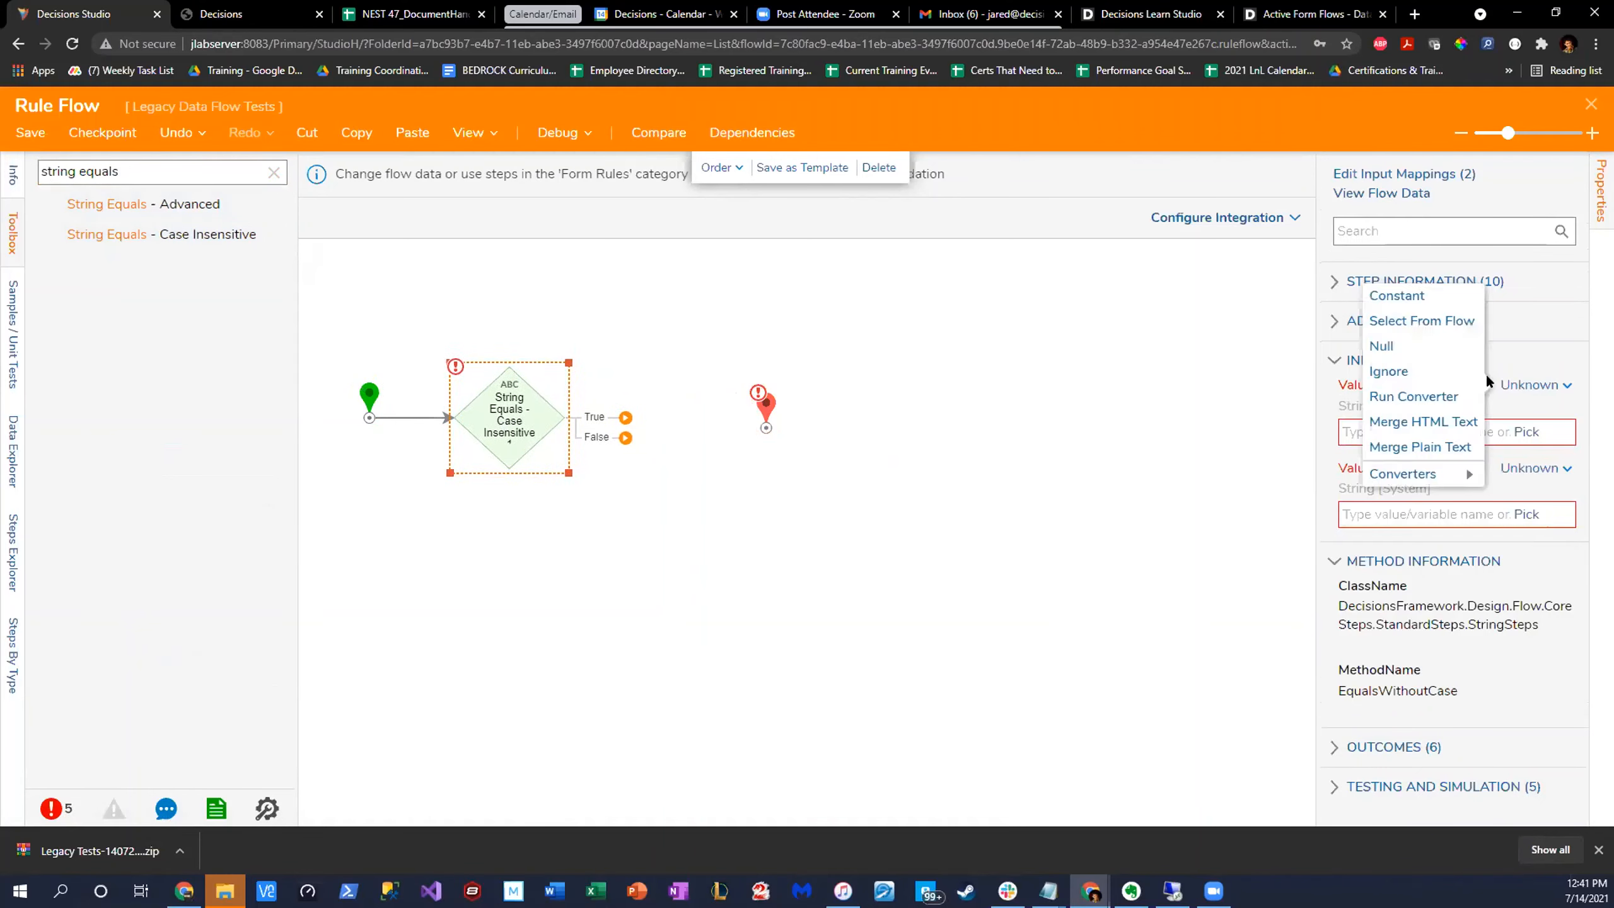
pyautogui.click(1413, 314)
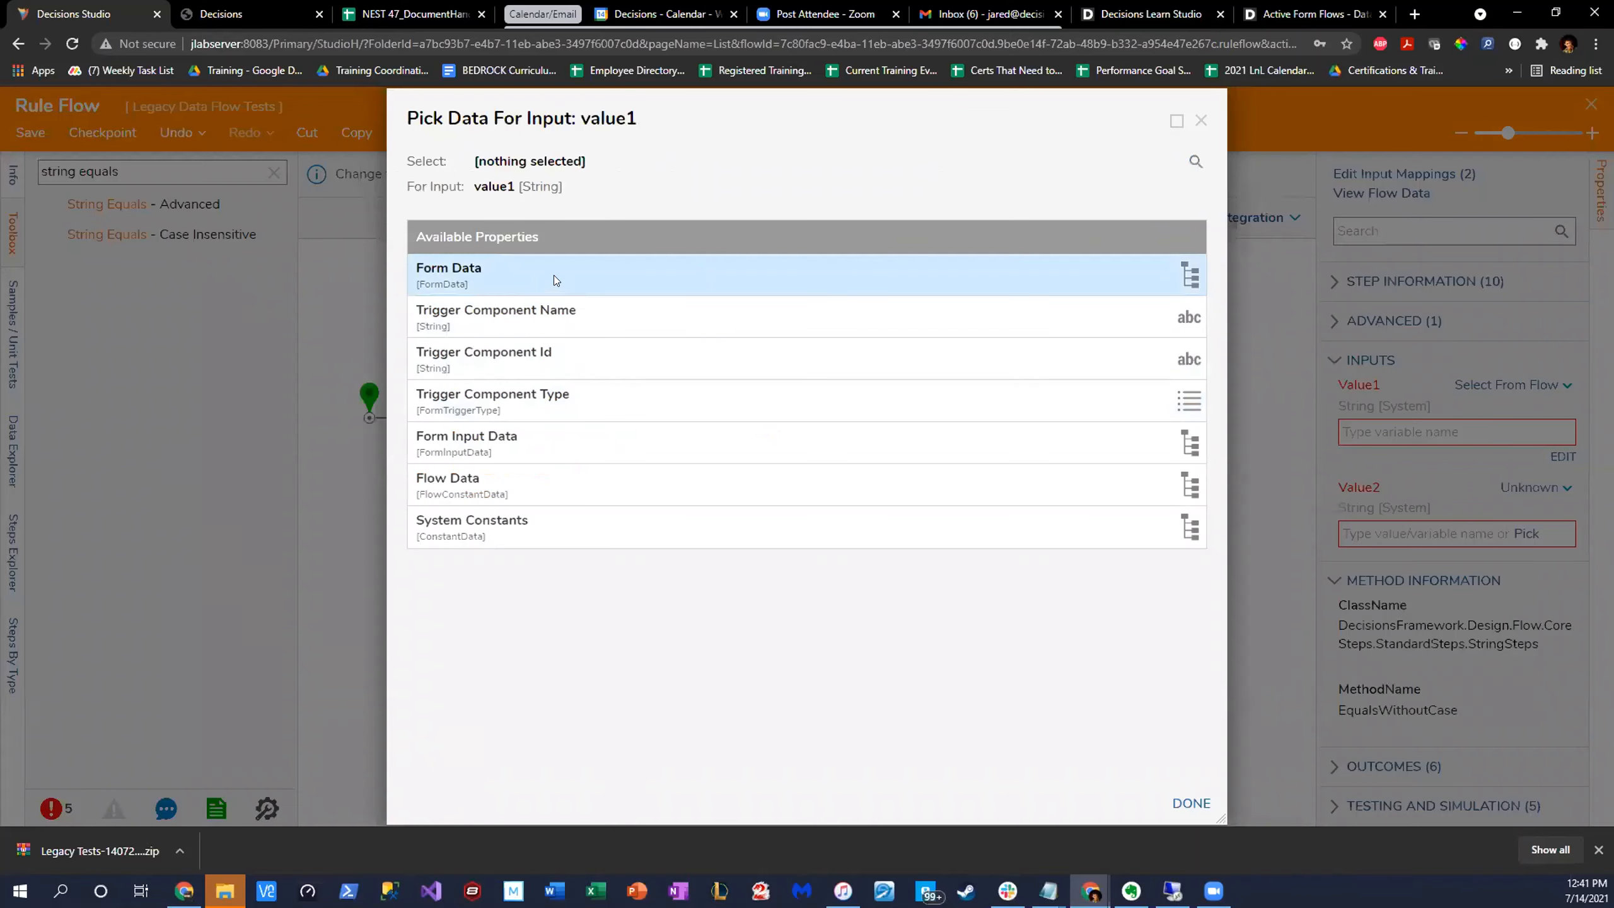
pyautogui.click(852, 267)
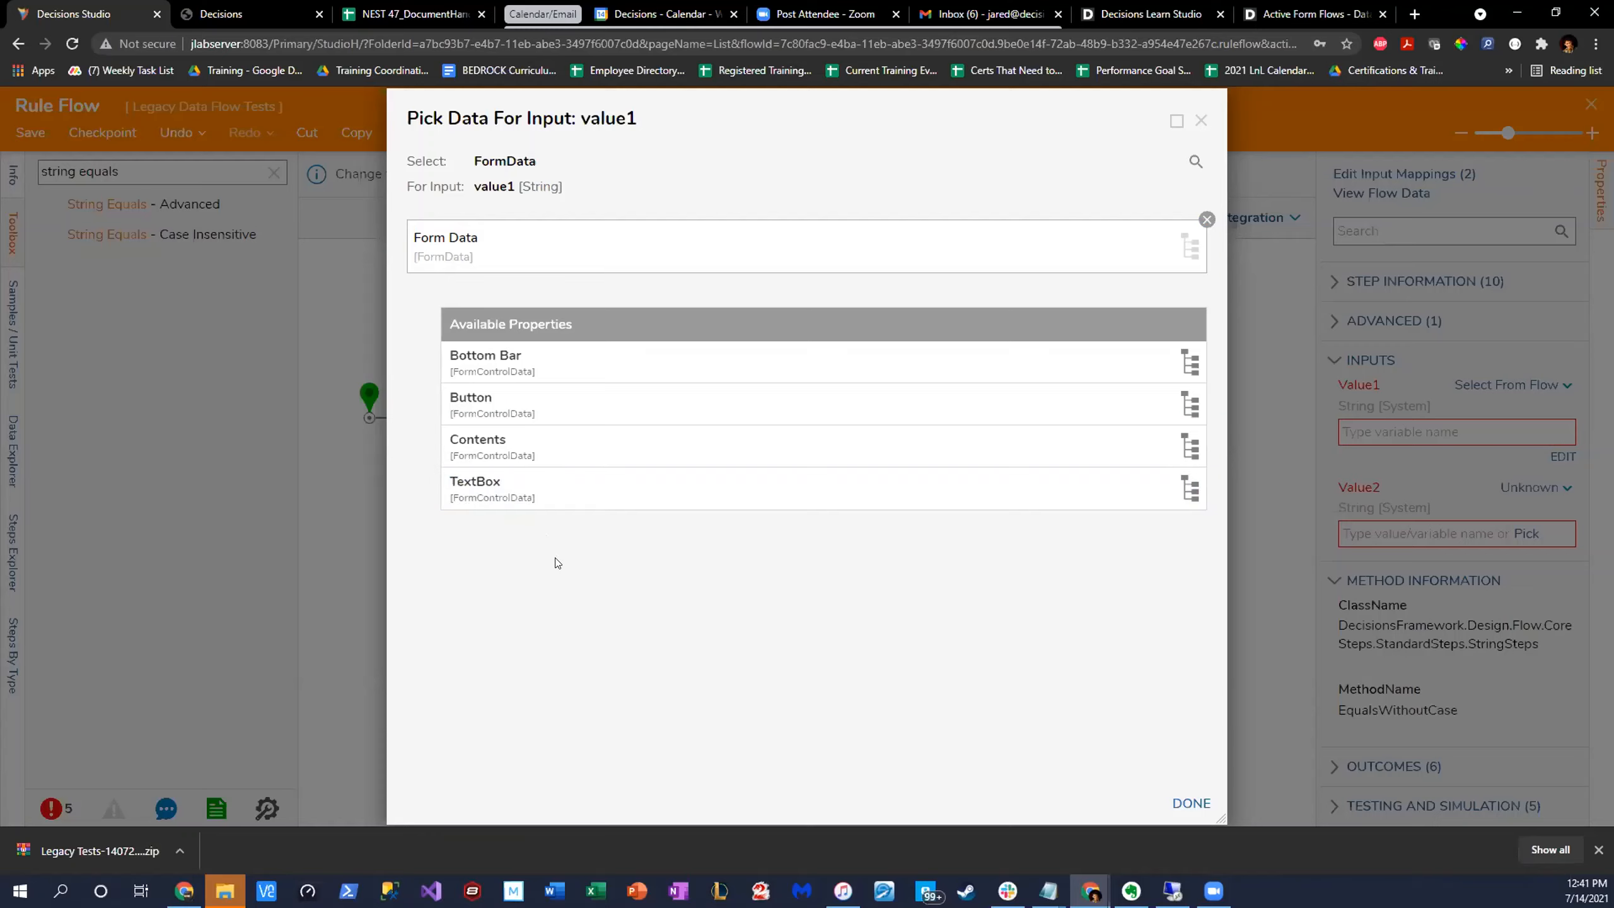
pyautogui.click(593, 499)
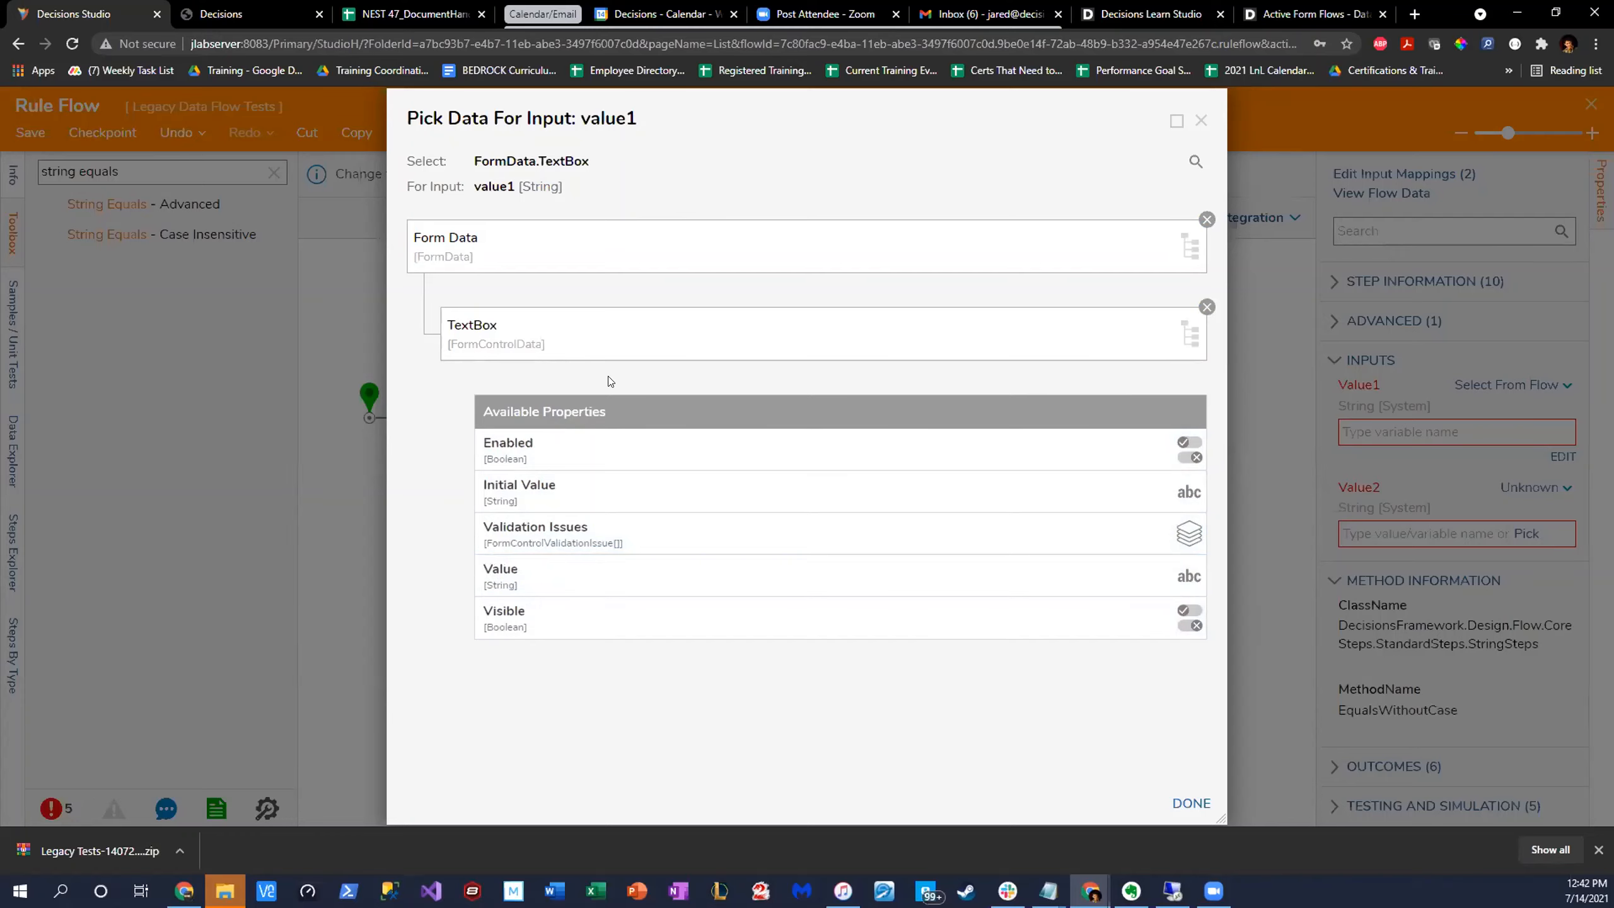
pyautogui.click(559, 575)
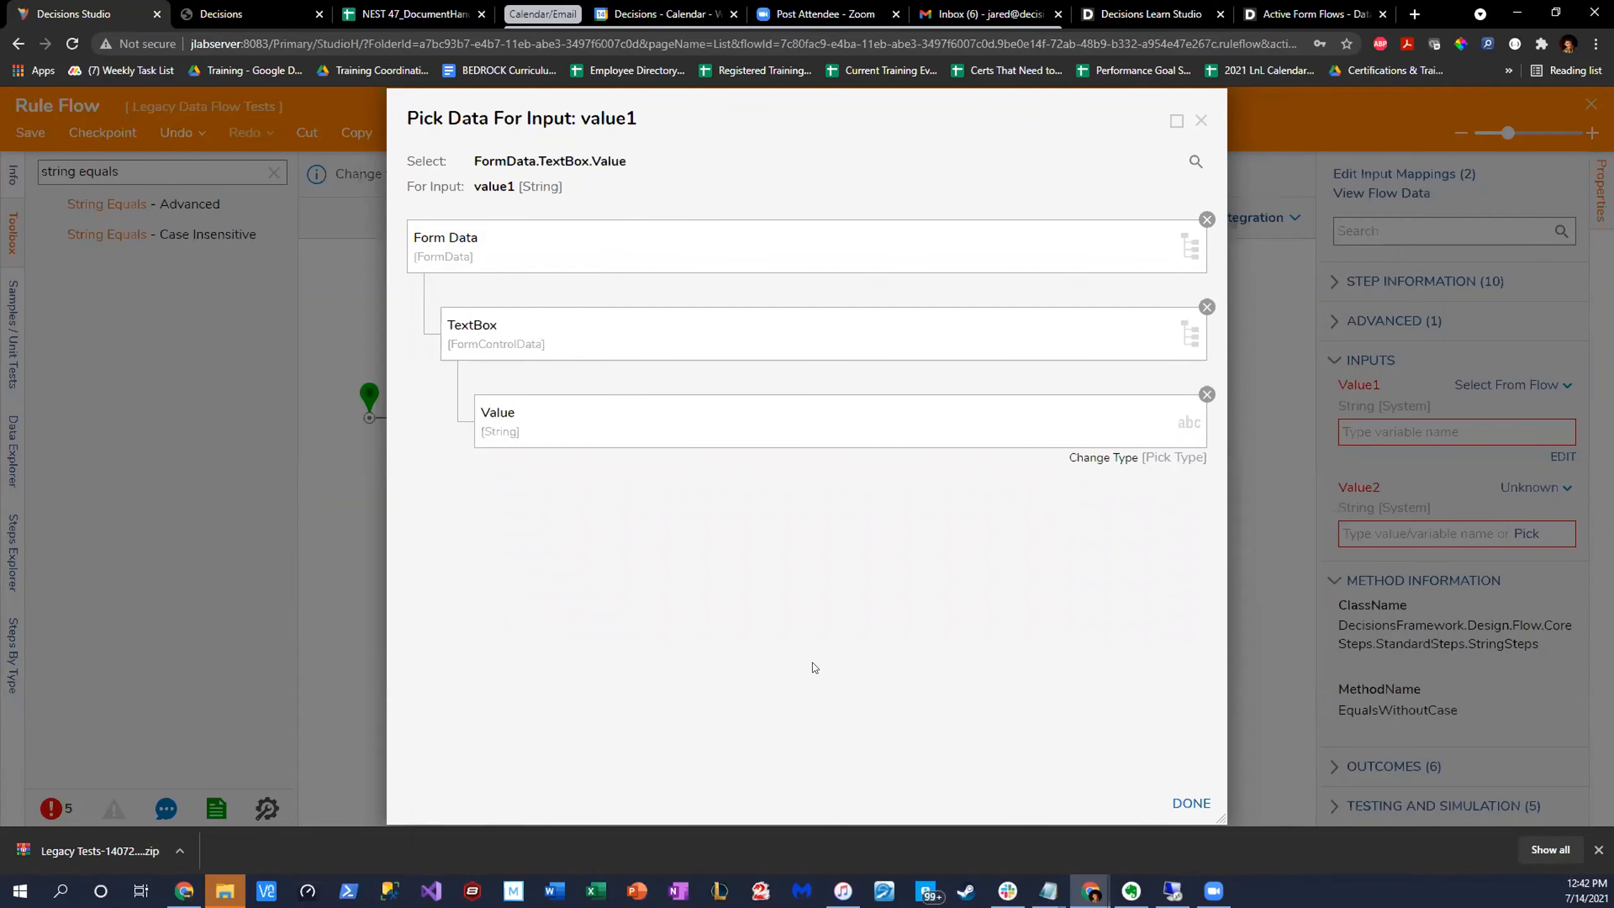
pyautogui.click(1191, 803)
pyautogui.click(899, 568)
# - Set Value2 of the String Equals step to the constant "case"
pyautogui.click(486, 426)
pyautogui.click(1534, 486)
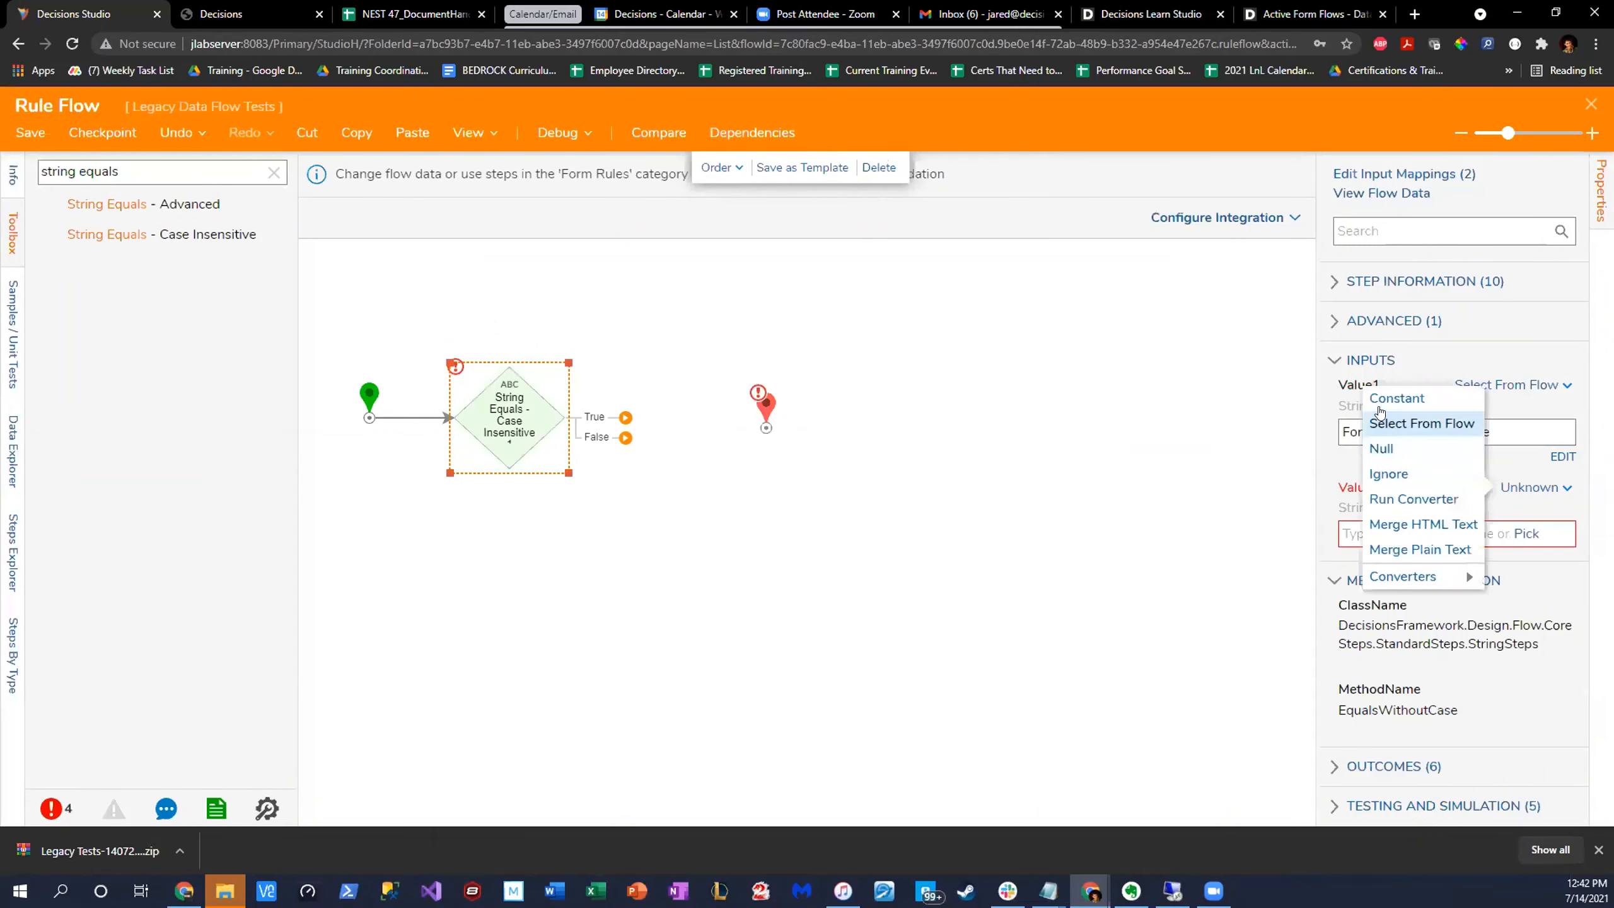
pyautogui.click(1392, 398)
pyautogui.write('case')
pyautogui.click(865, 550)
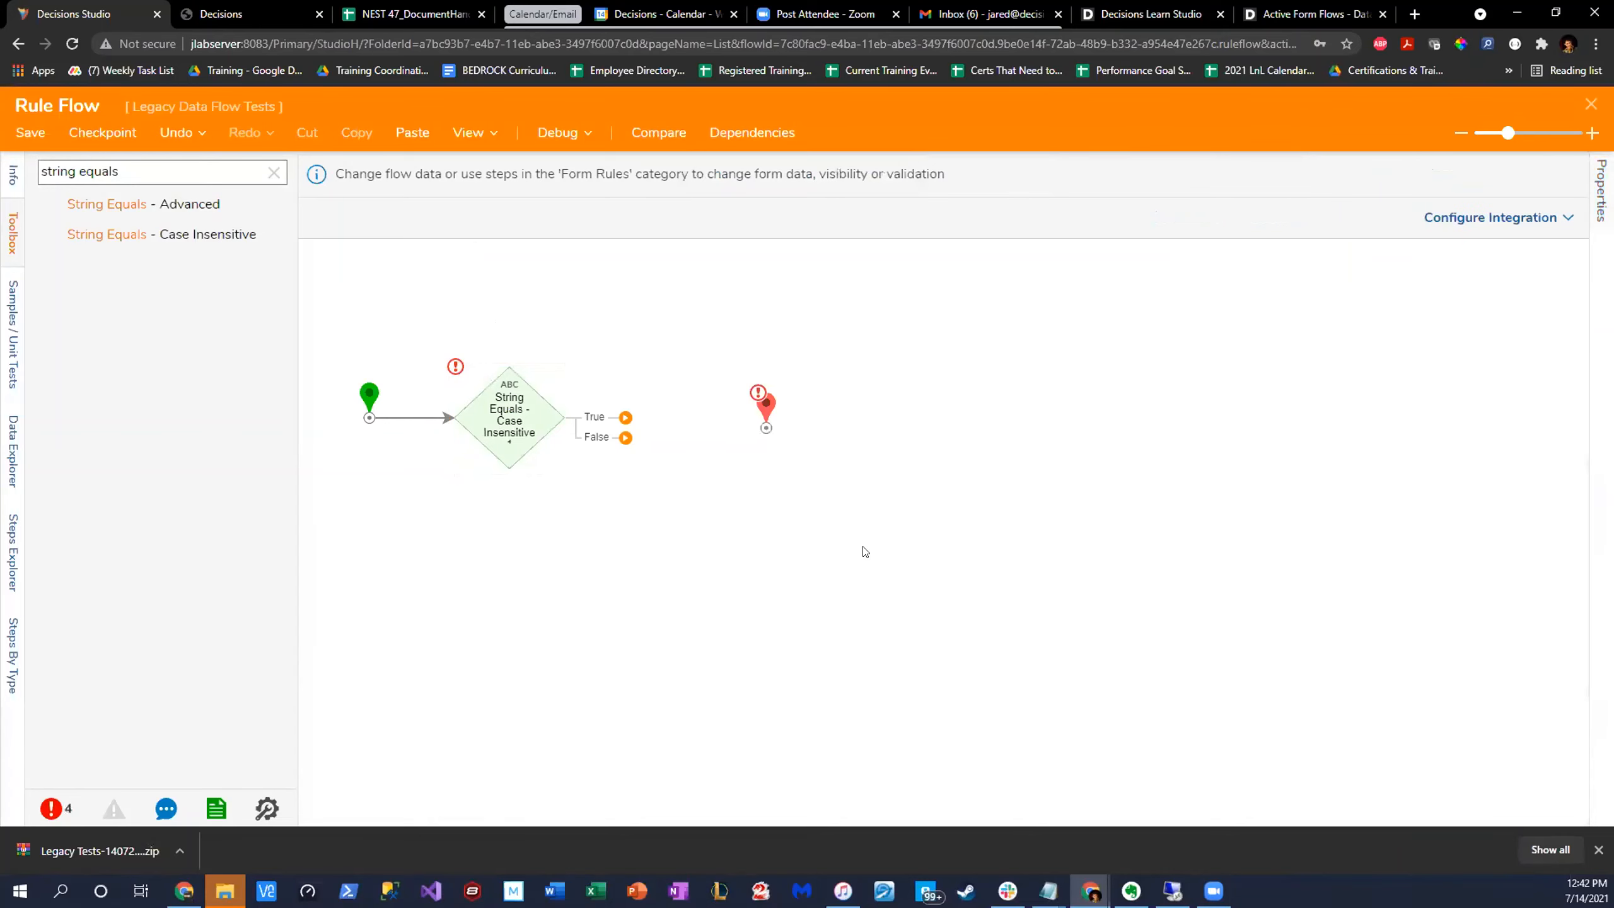
pyautogui.click(488, 413)
# - Add a Set Validations step from the Form Rules category and connect the comparison's True outcome to it
pyautogui.moveTo(765, 404); pyautogui.dragTo(808, 357)
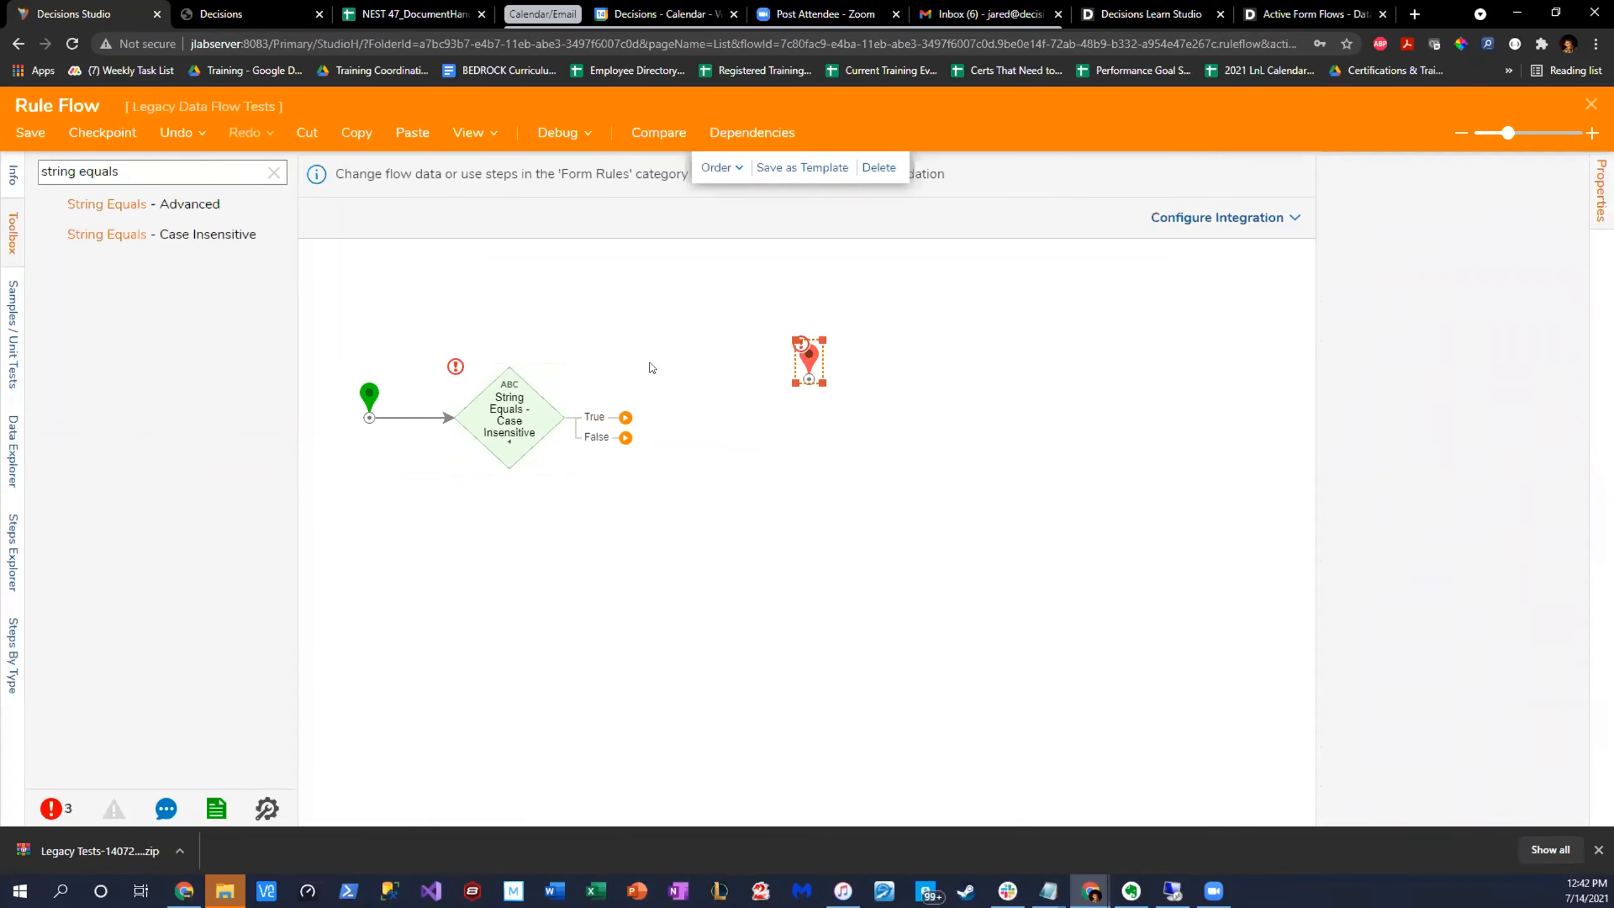
pyautogui.click(272, 171)
pyautogui.scroll(-3, 155, 387)
pyautogui.scroll(3, 155, 387)
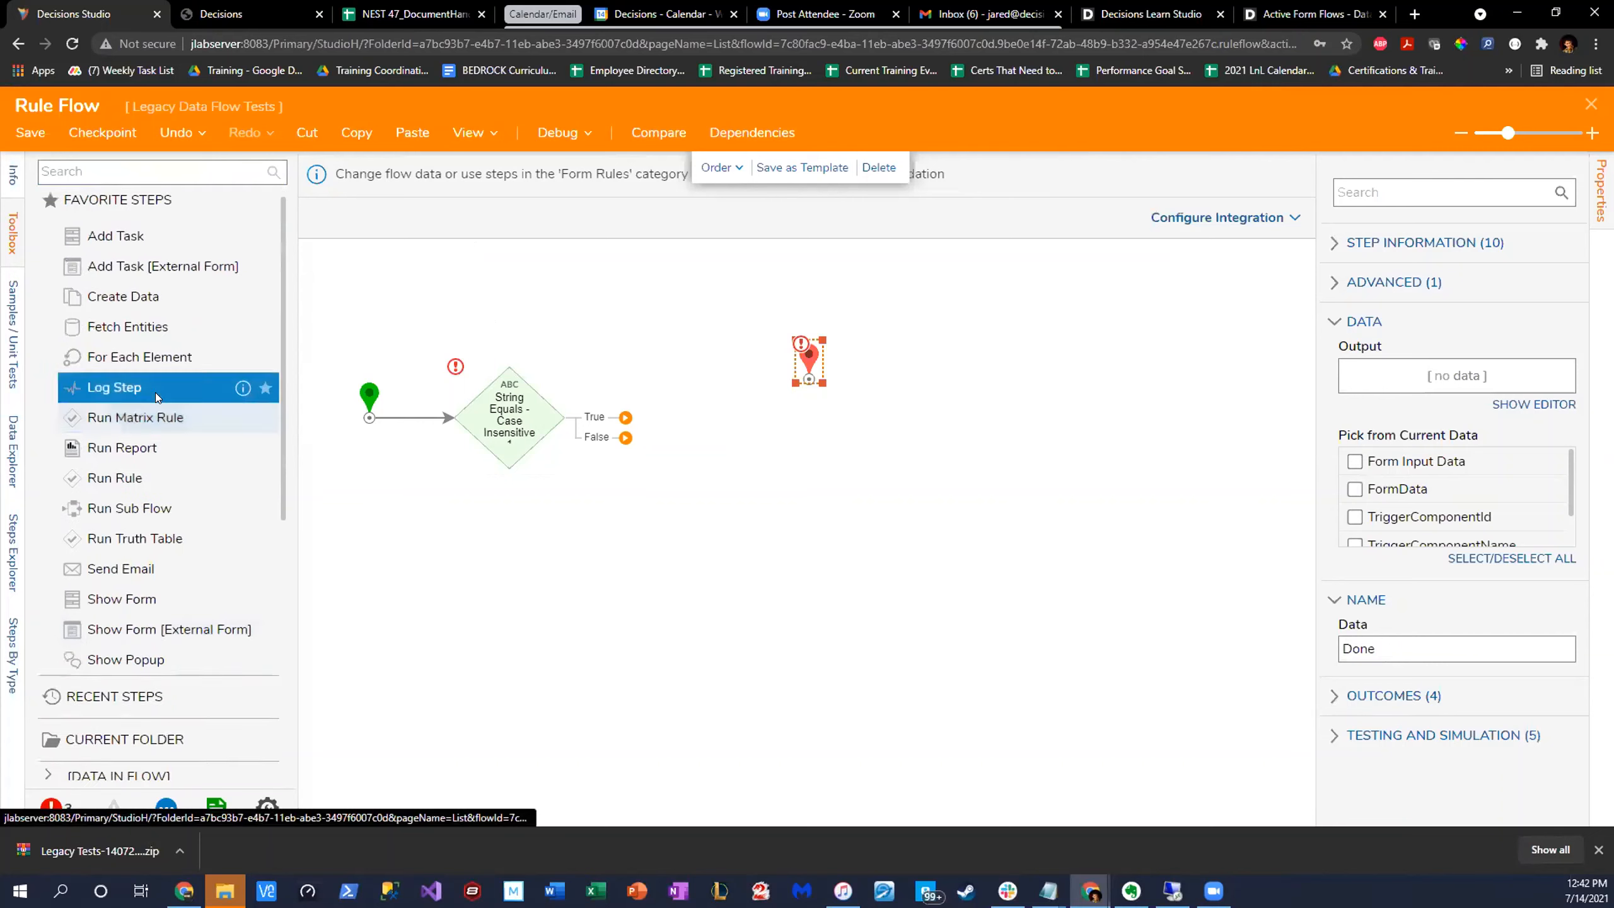
pyautogui.scroll(-8, 155, 392)
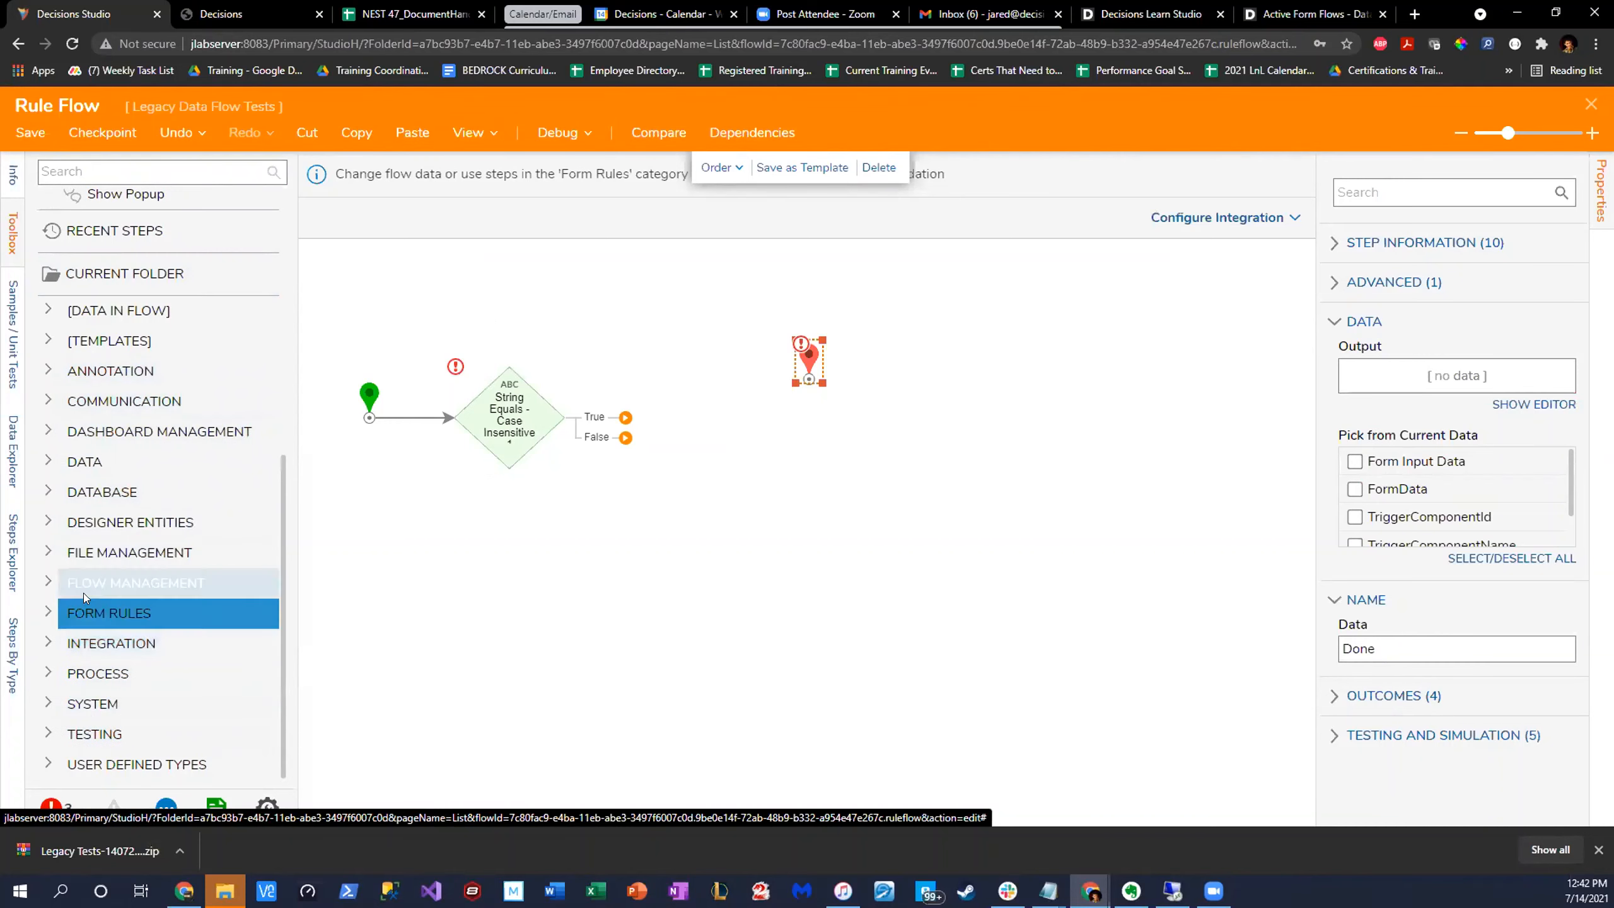
pyautogui.click(89, 611)
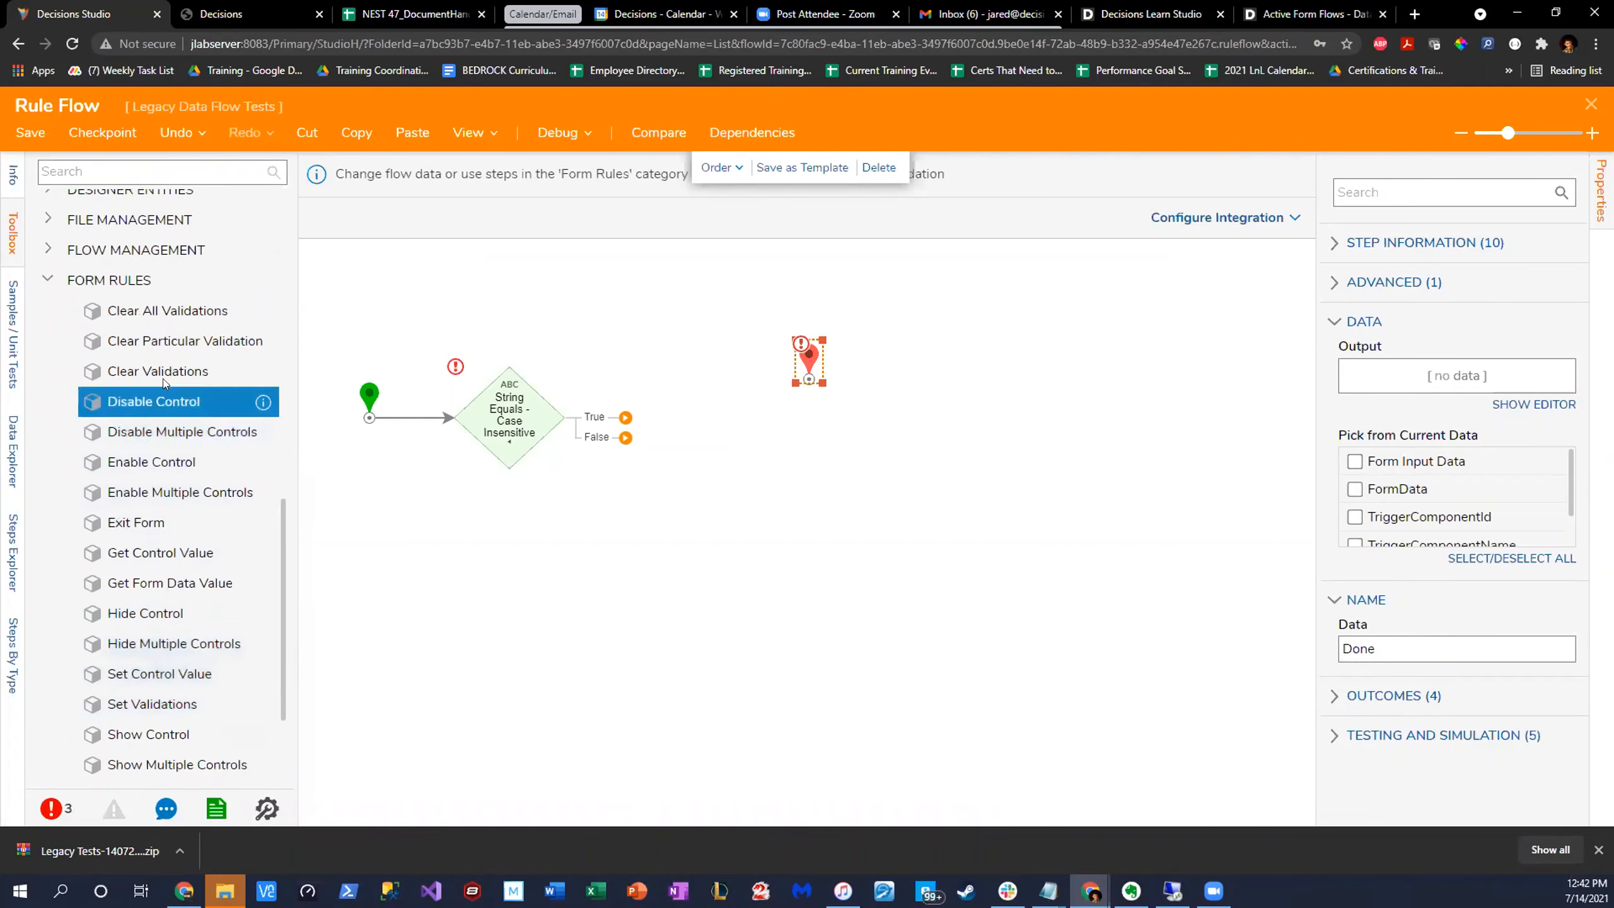
pyautogui.moveTo(297, 470); pyautogui.dragTo(375, 486)
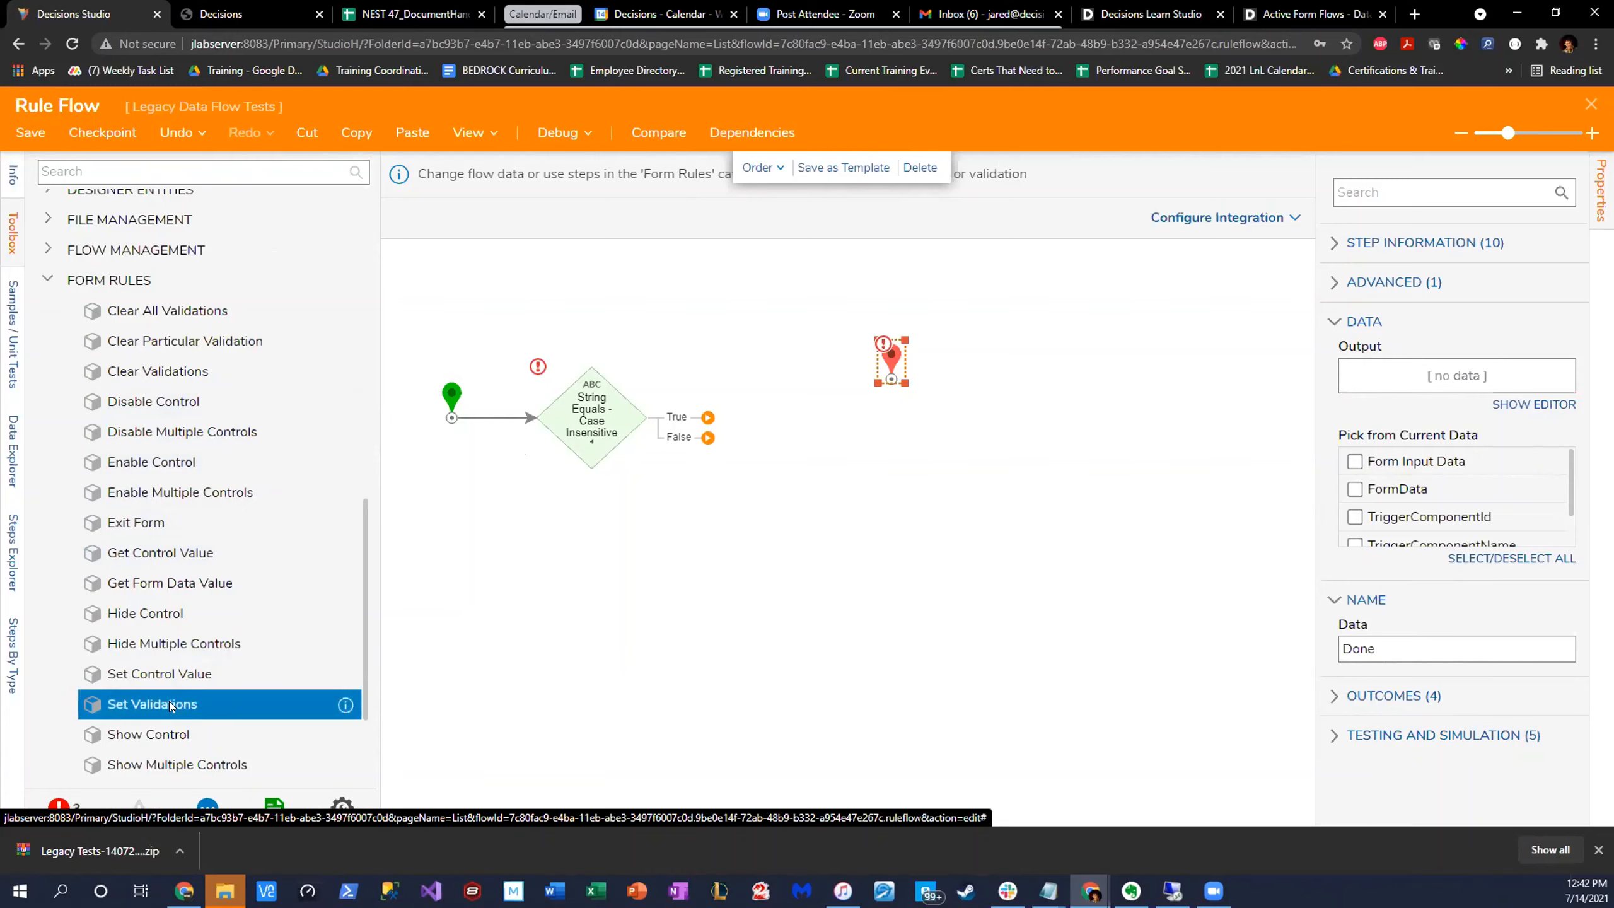
pyautogui.moveTo(152, 703); pyautogui.dragTo(721, 333)
pyautogui.moveTo(701, 417); pyautogui.dragTo(729, 328)
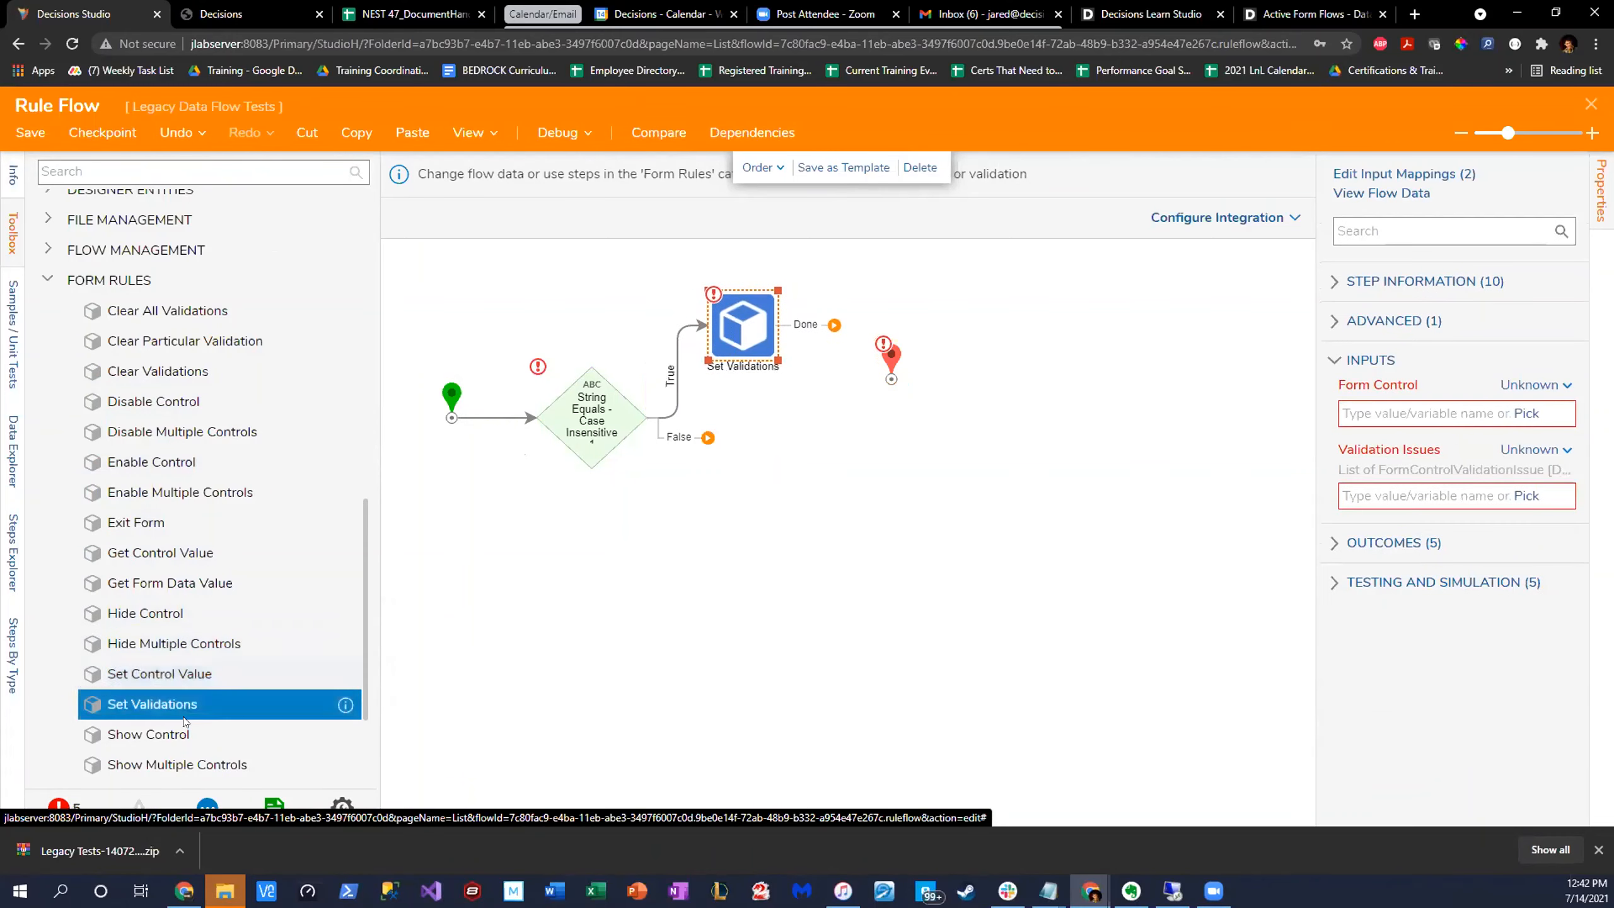
# - Add a Clear All Validations step on the False outcome and connect both validation steps to the end step
pyautogui.moveTo(251, 373); pyautogui.dragTo(756, 517)
pyautogui.moveTo(707, 437); pyautogui.dragTo(769, 545)
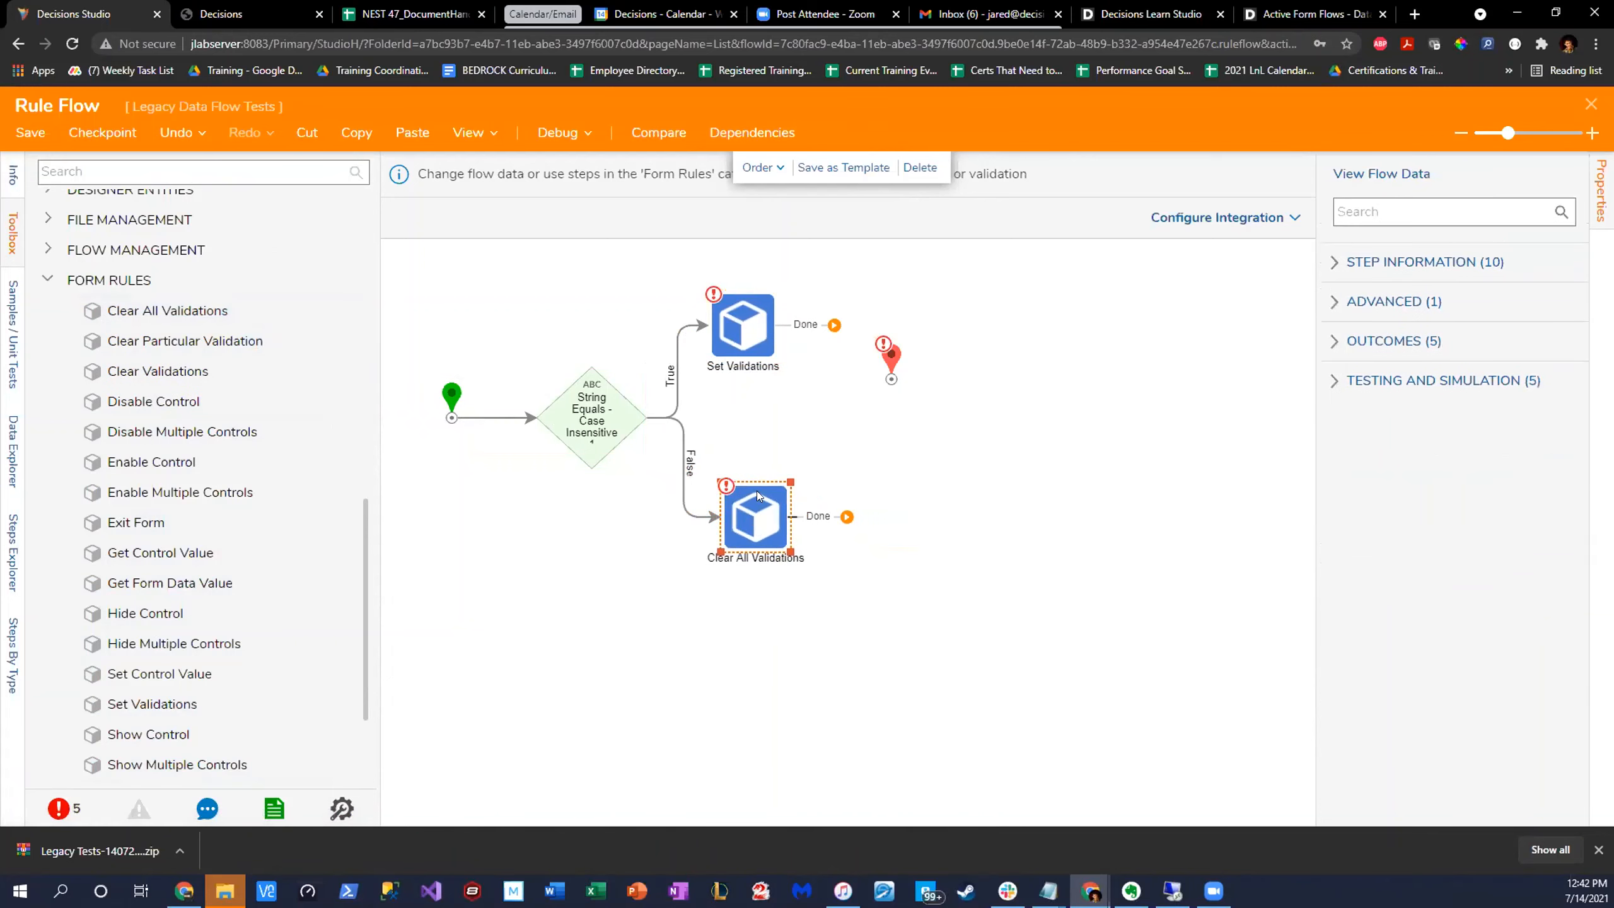
pyautogui.moveTo(890, 357); pyautogui.dragTo(960, 407)
pyautogui.moveTo(817, 523); pyautogui.dragTo(960, 423)
pyautogui.moveTo(834, 324); pyautogui.dragTo(961, 424)
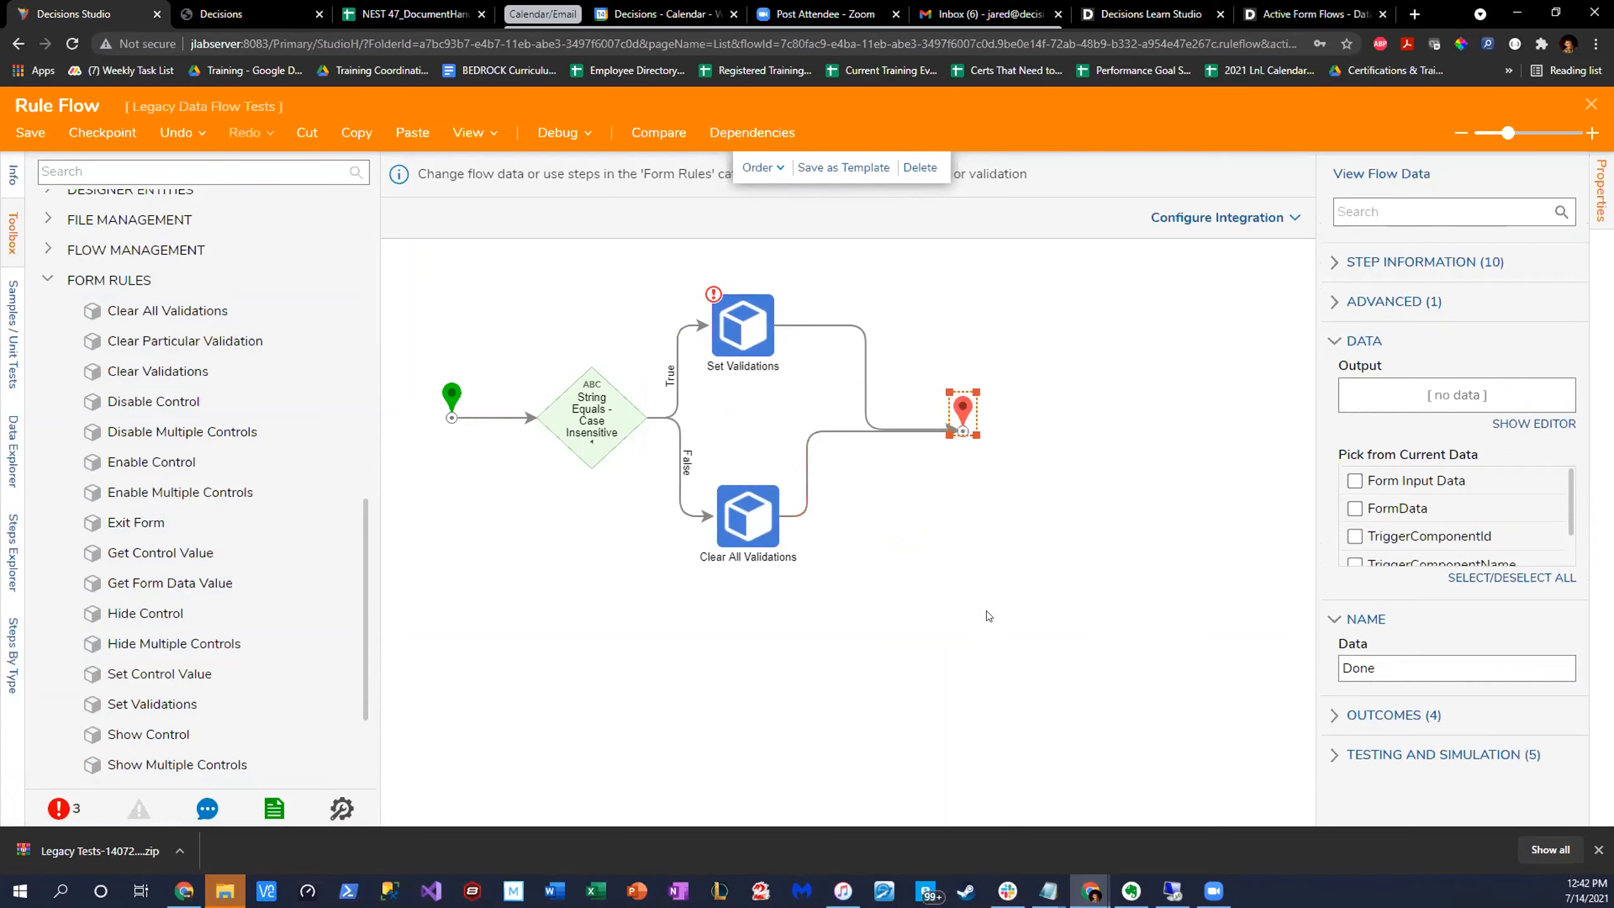
# - Map the Form Control input of the Set Validations step to FormData.TextBox from the flow
pyautogui.click(744, 543)
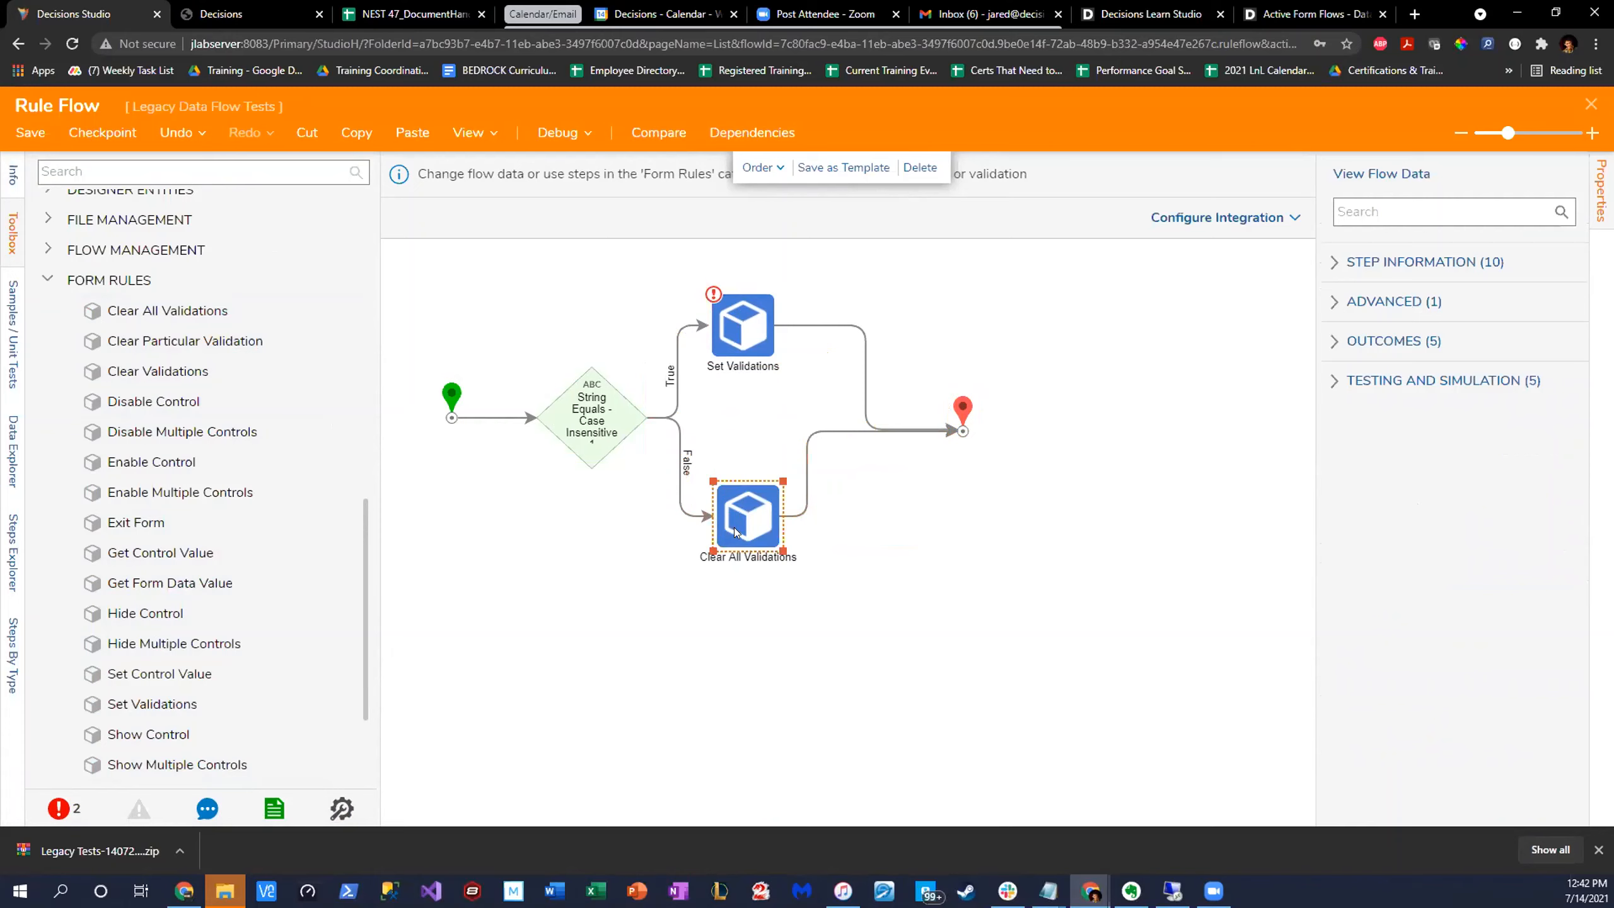
pyautogui.click(729, 335)
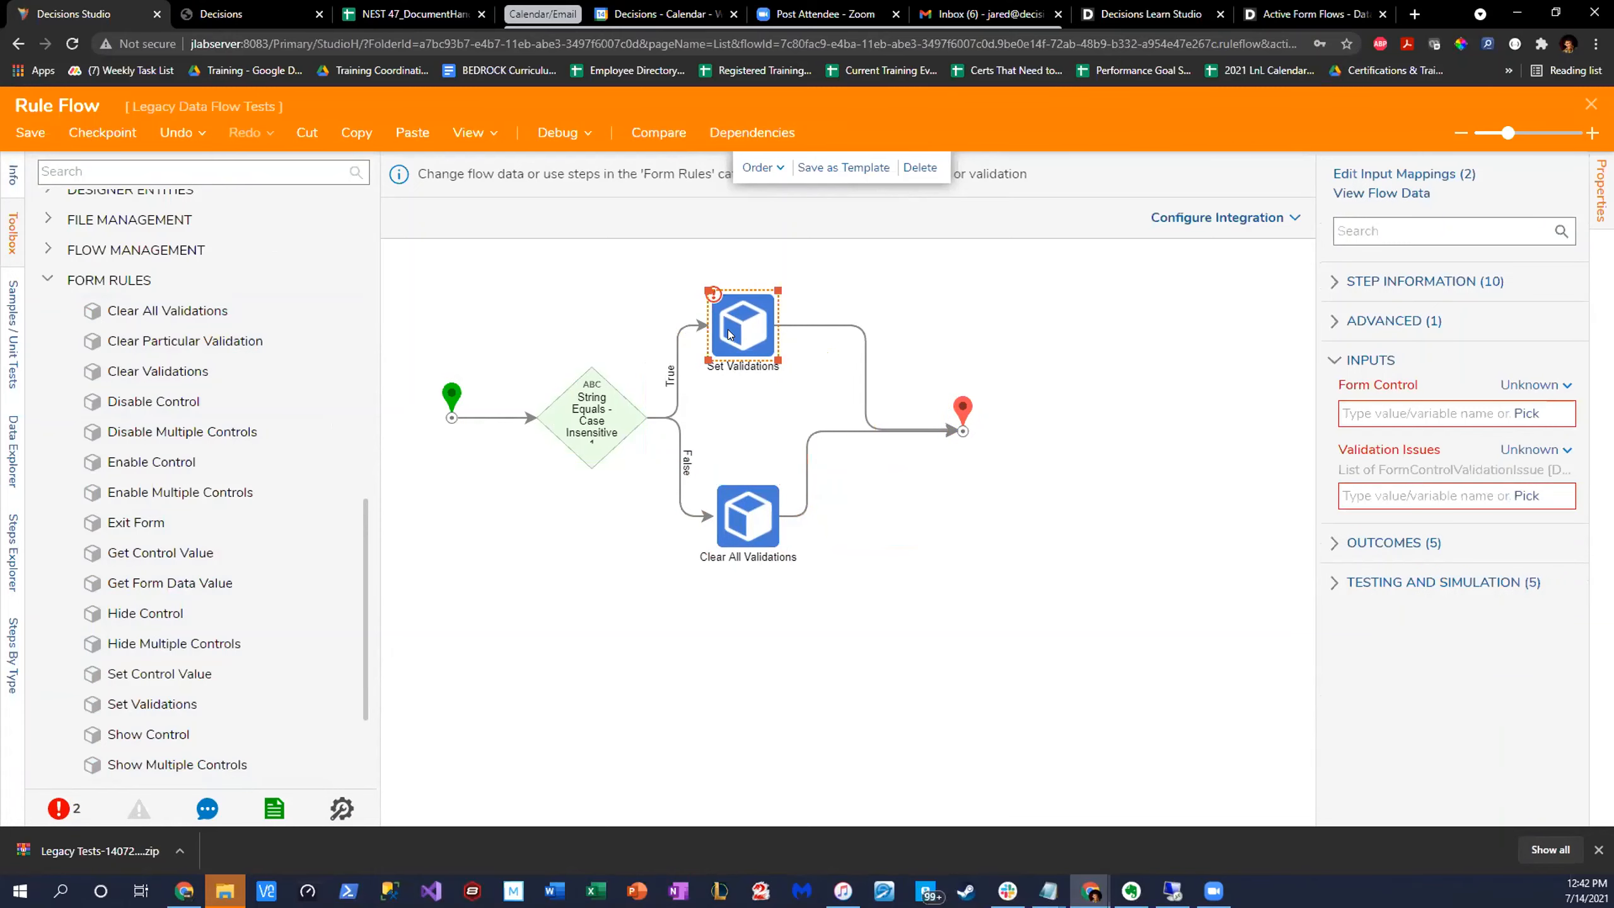
pyautogui.click(1535, 385)
pyautogui.click(1500, 346)
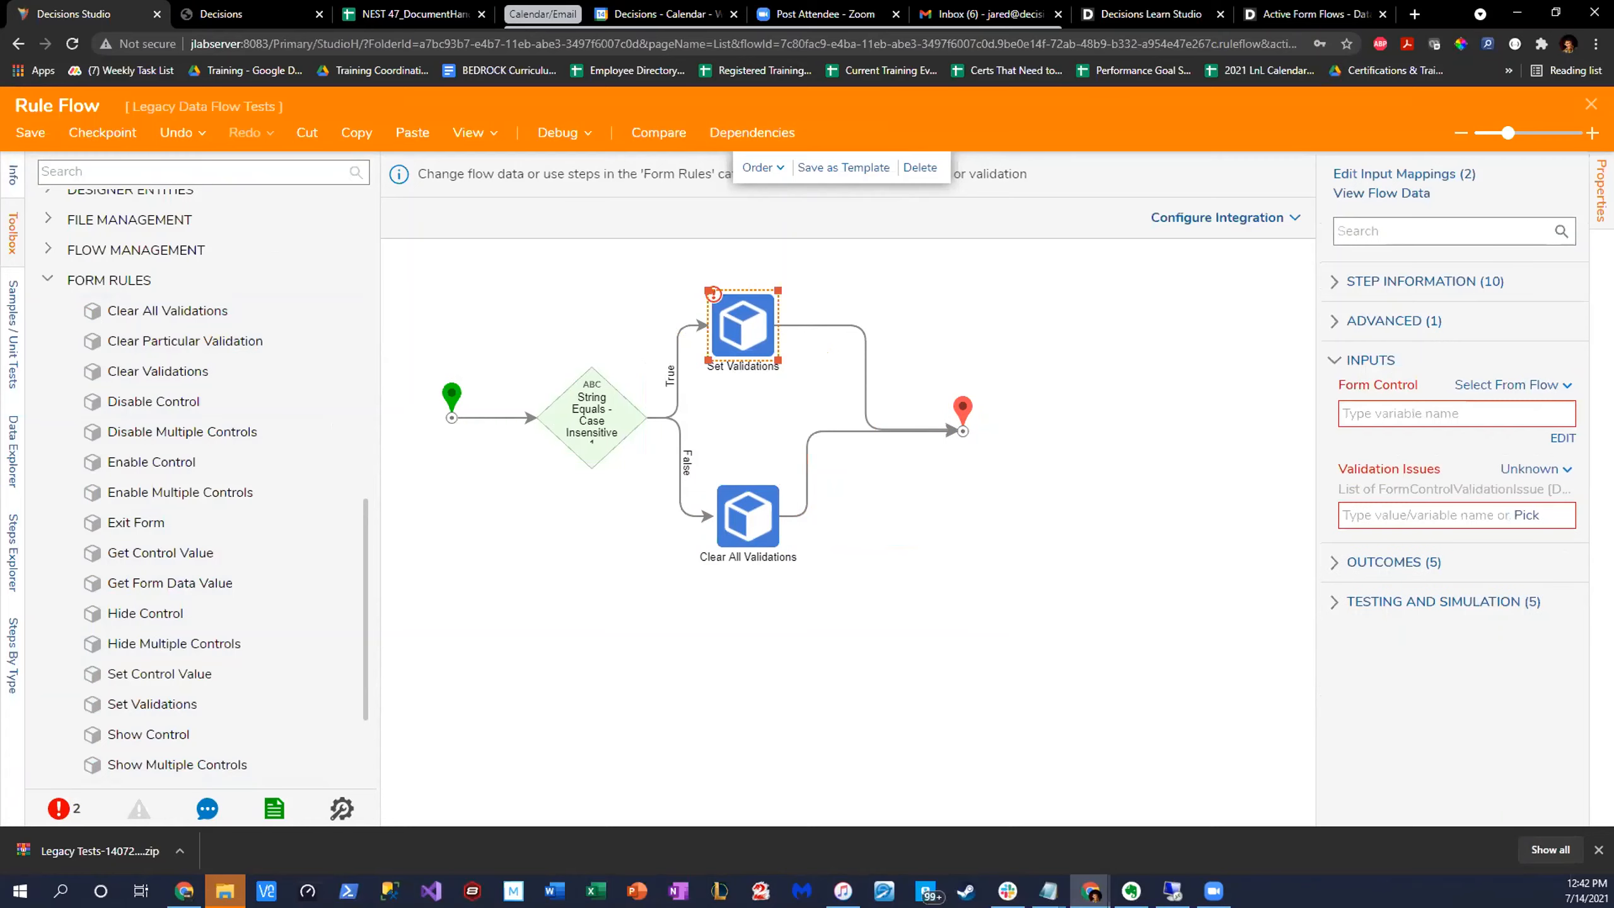
pyautogui.click(498, 277)
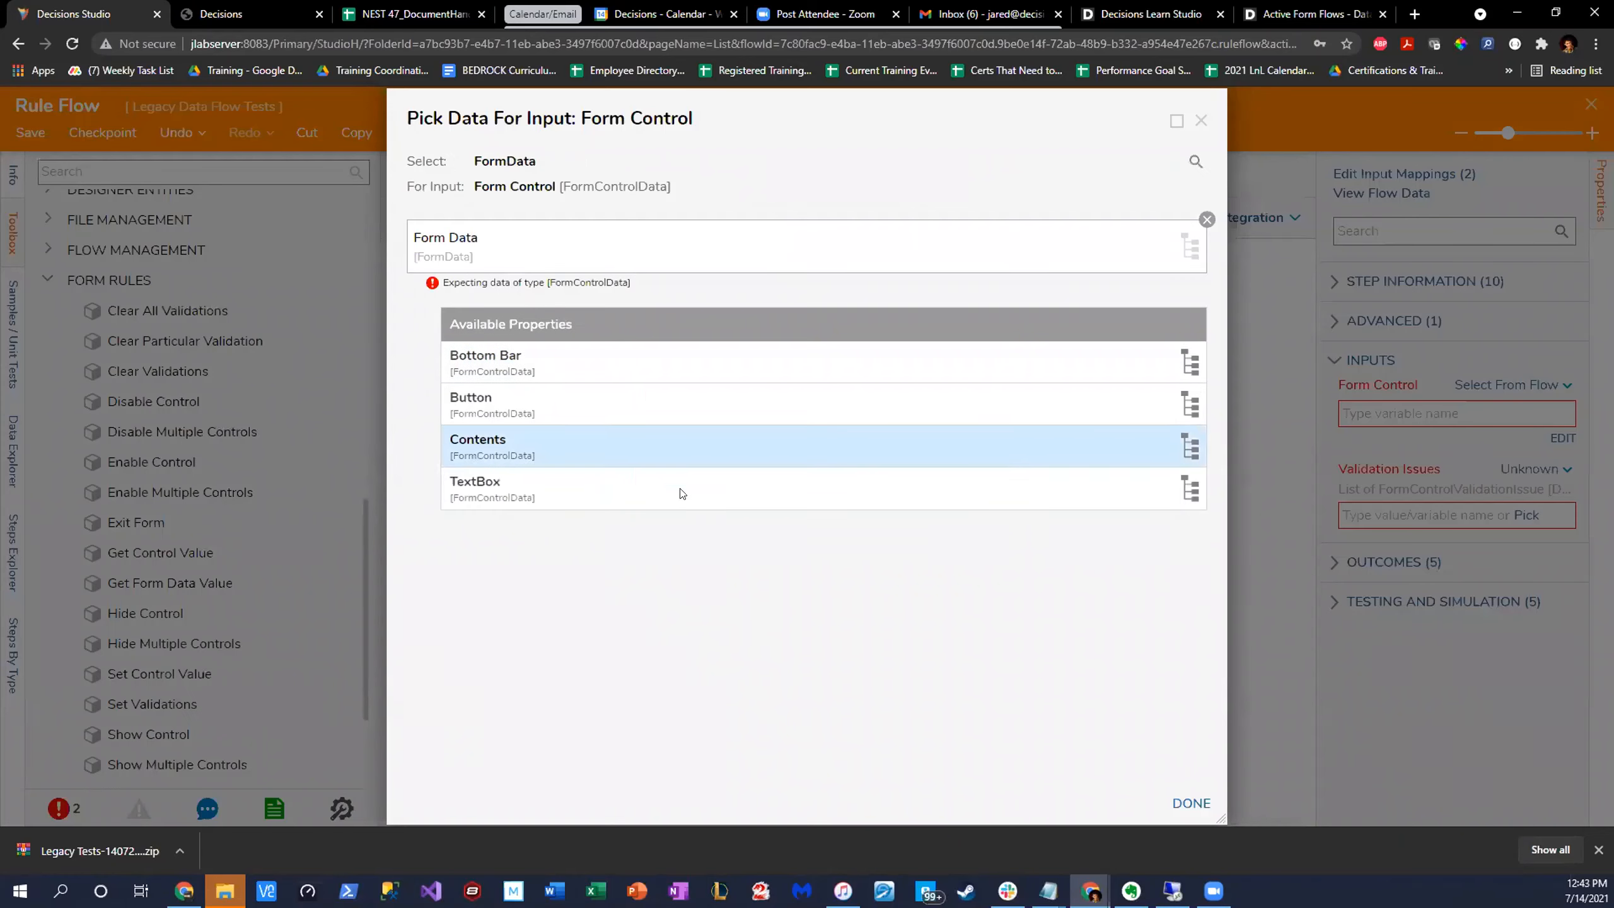
pyautogui.click(608, 499)
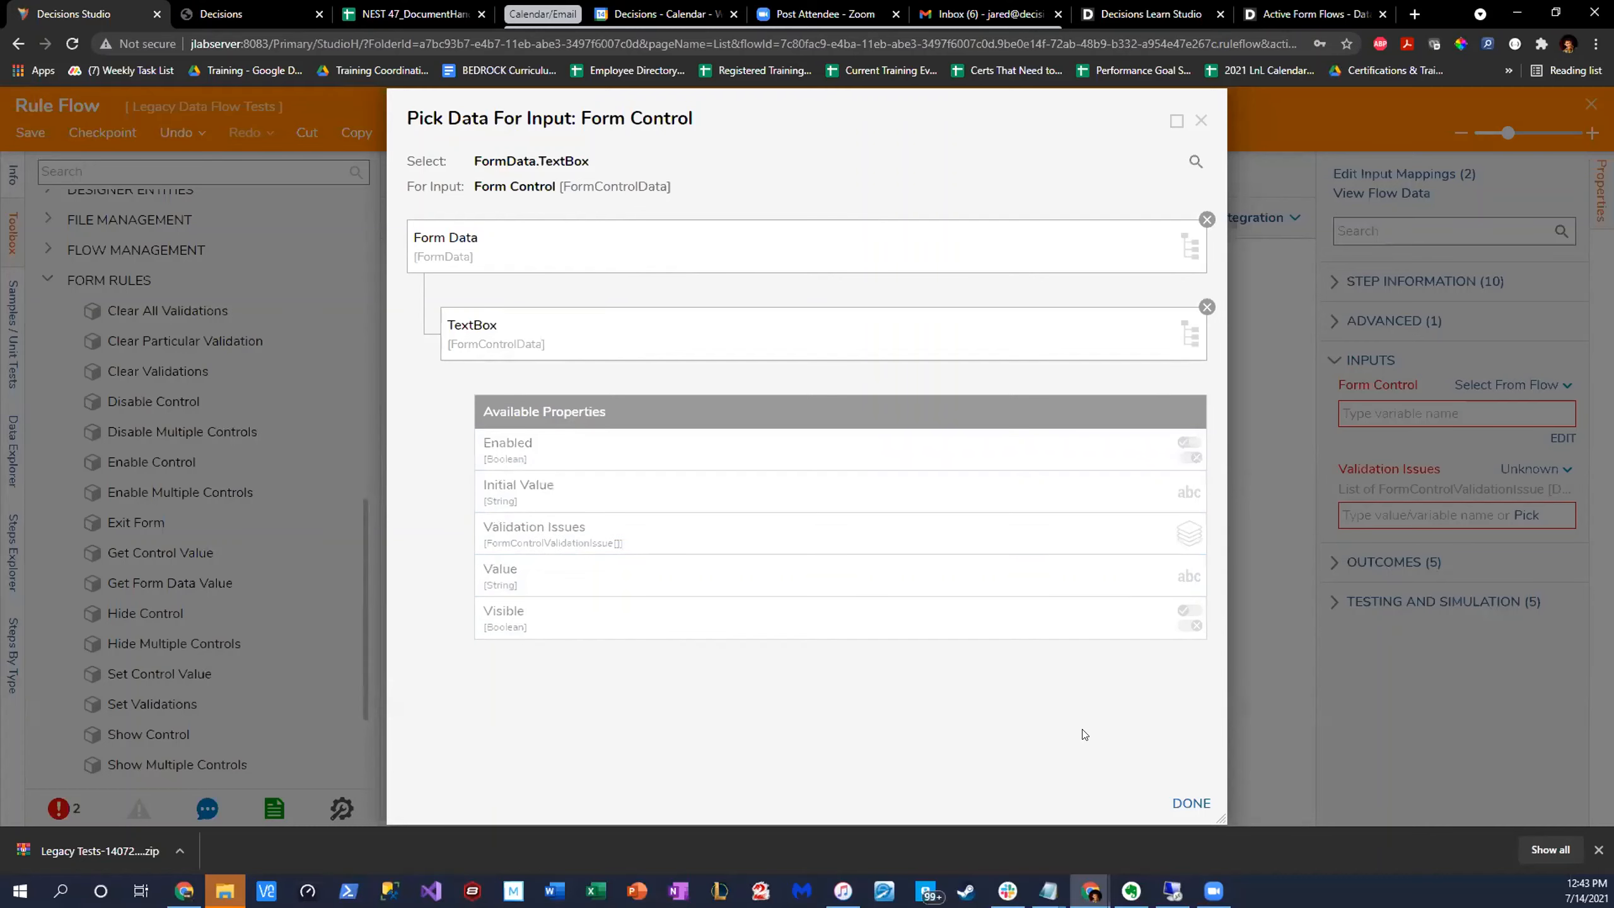
pyautogui.click(1190, 803)
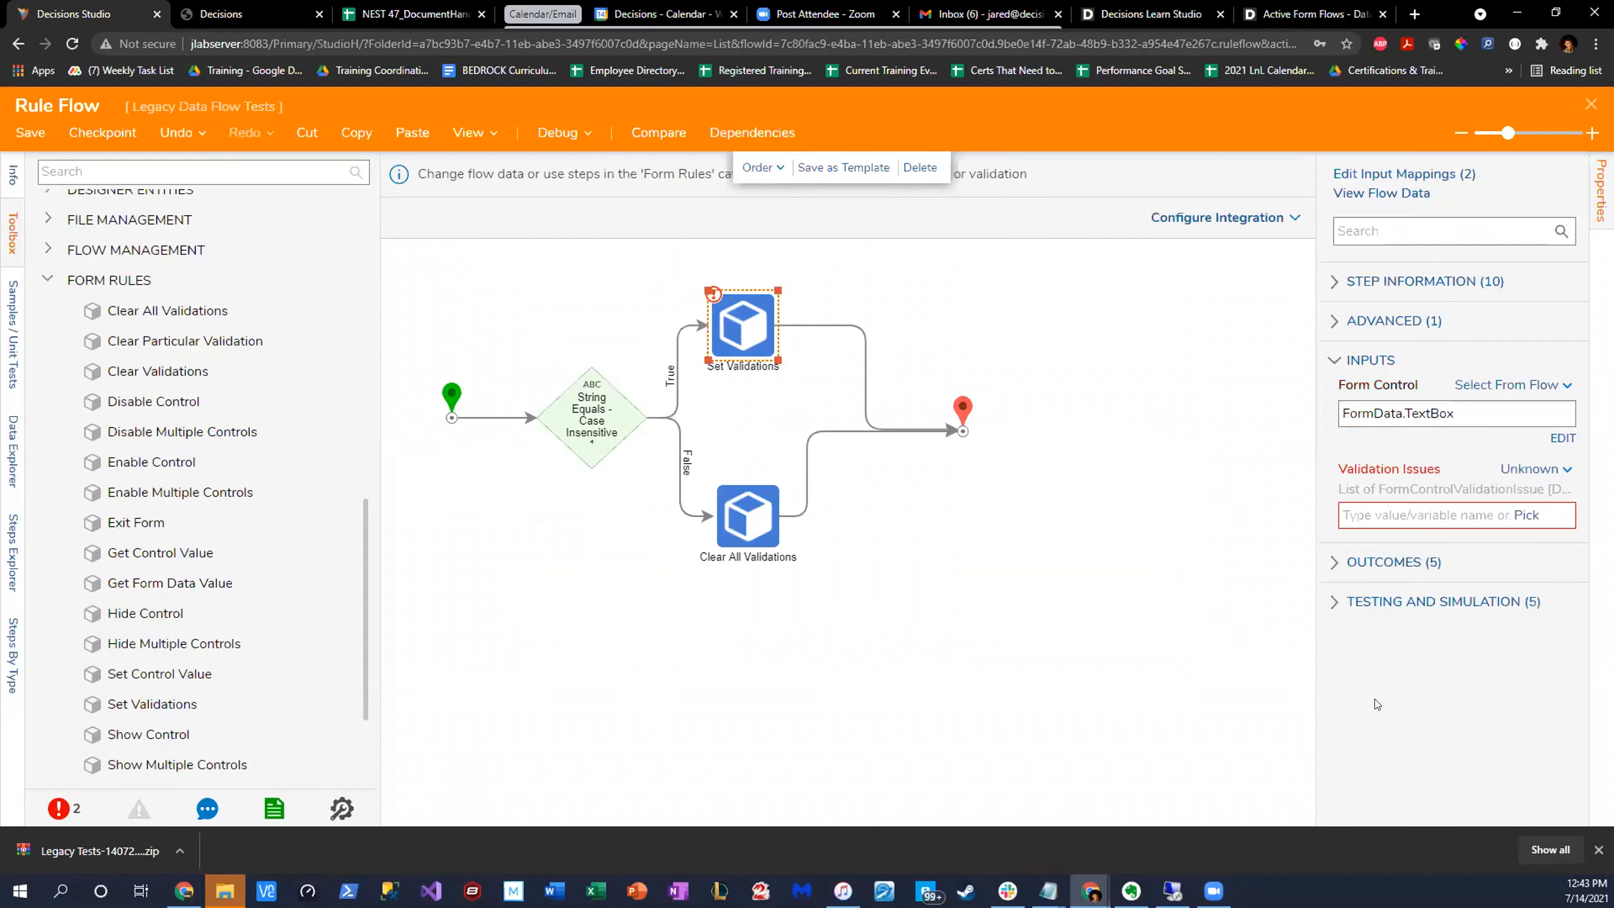
# - Build the Validation Issues input as an array, make Item 0 a constant and open it for editing
pyautogui.click(1539, 470)
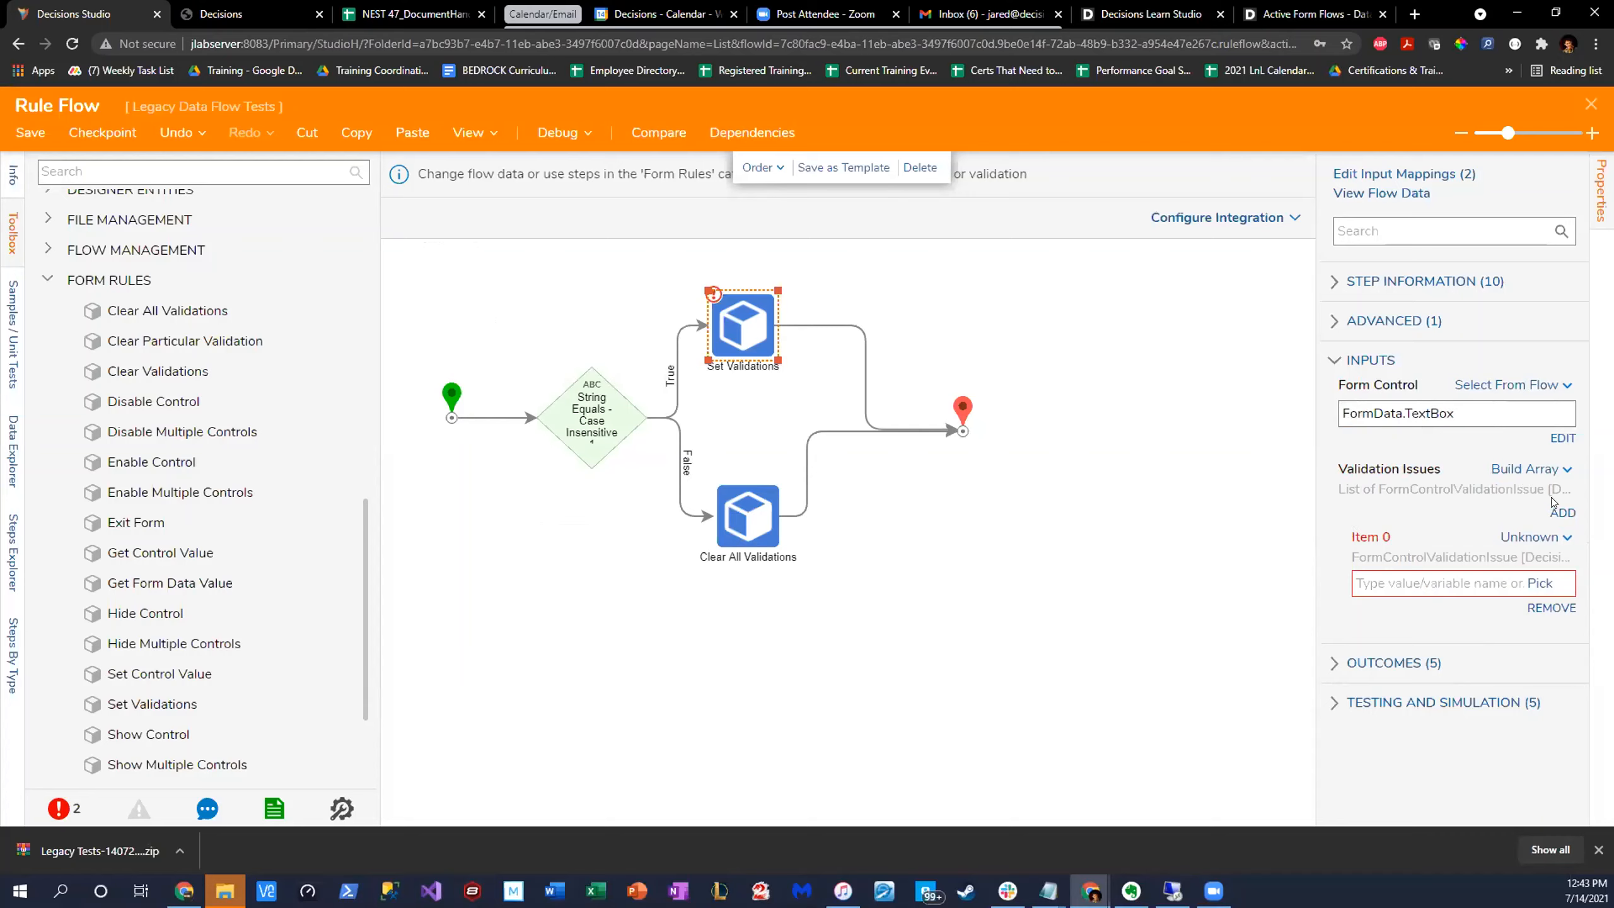
pyautogui.click(1535, 537)
pyautogui.click(1400, 473)
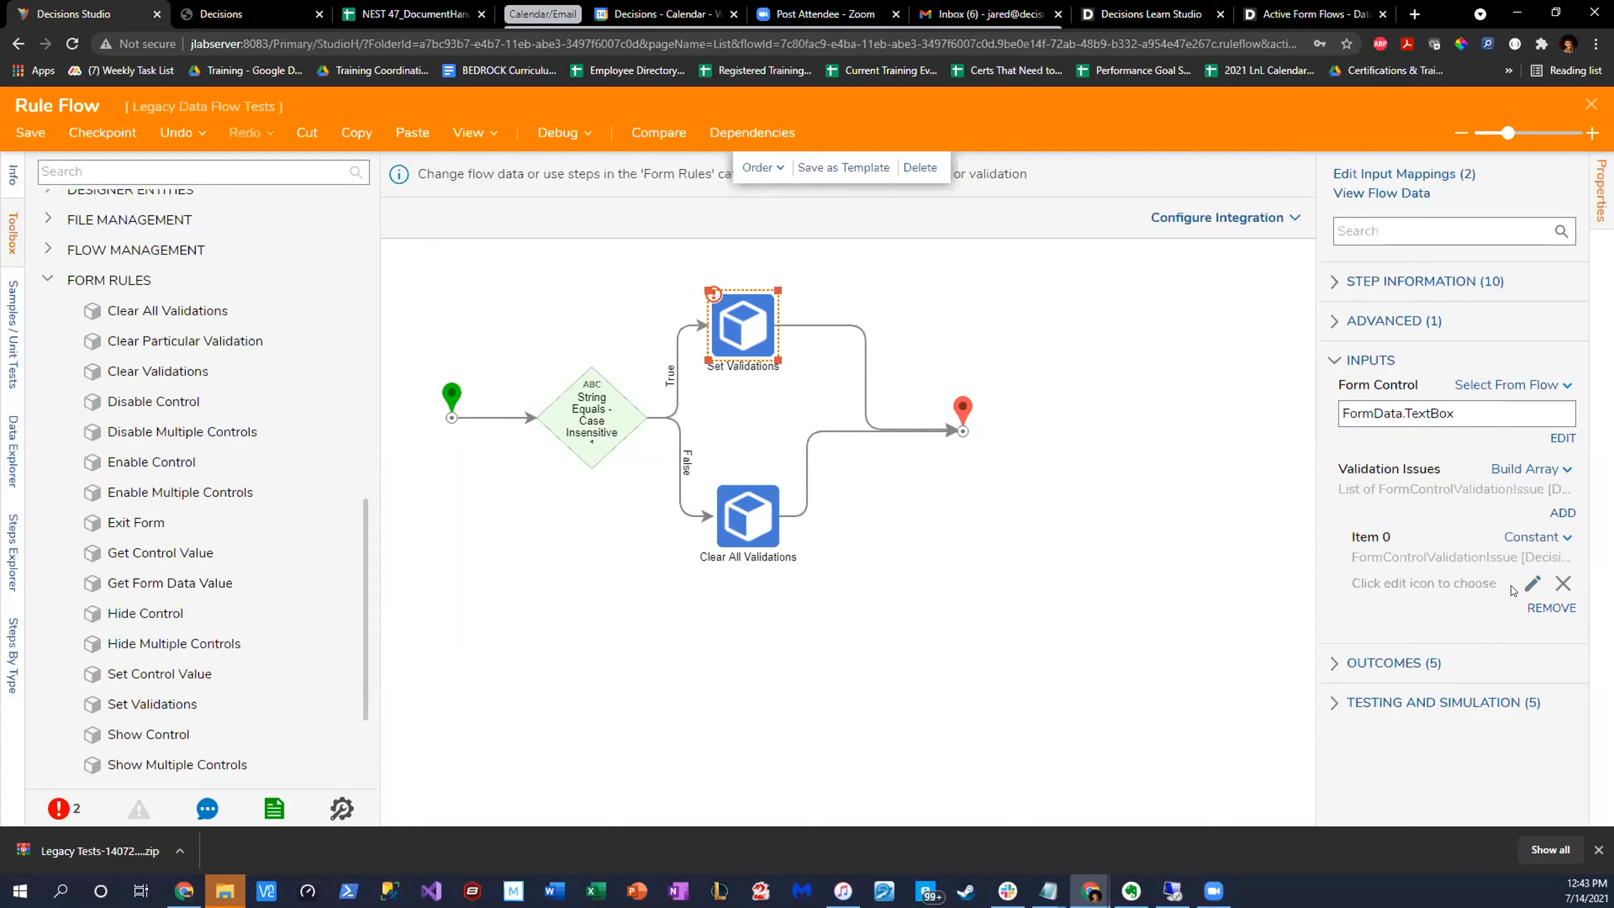
pyautogui.click(1532, 584)
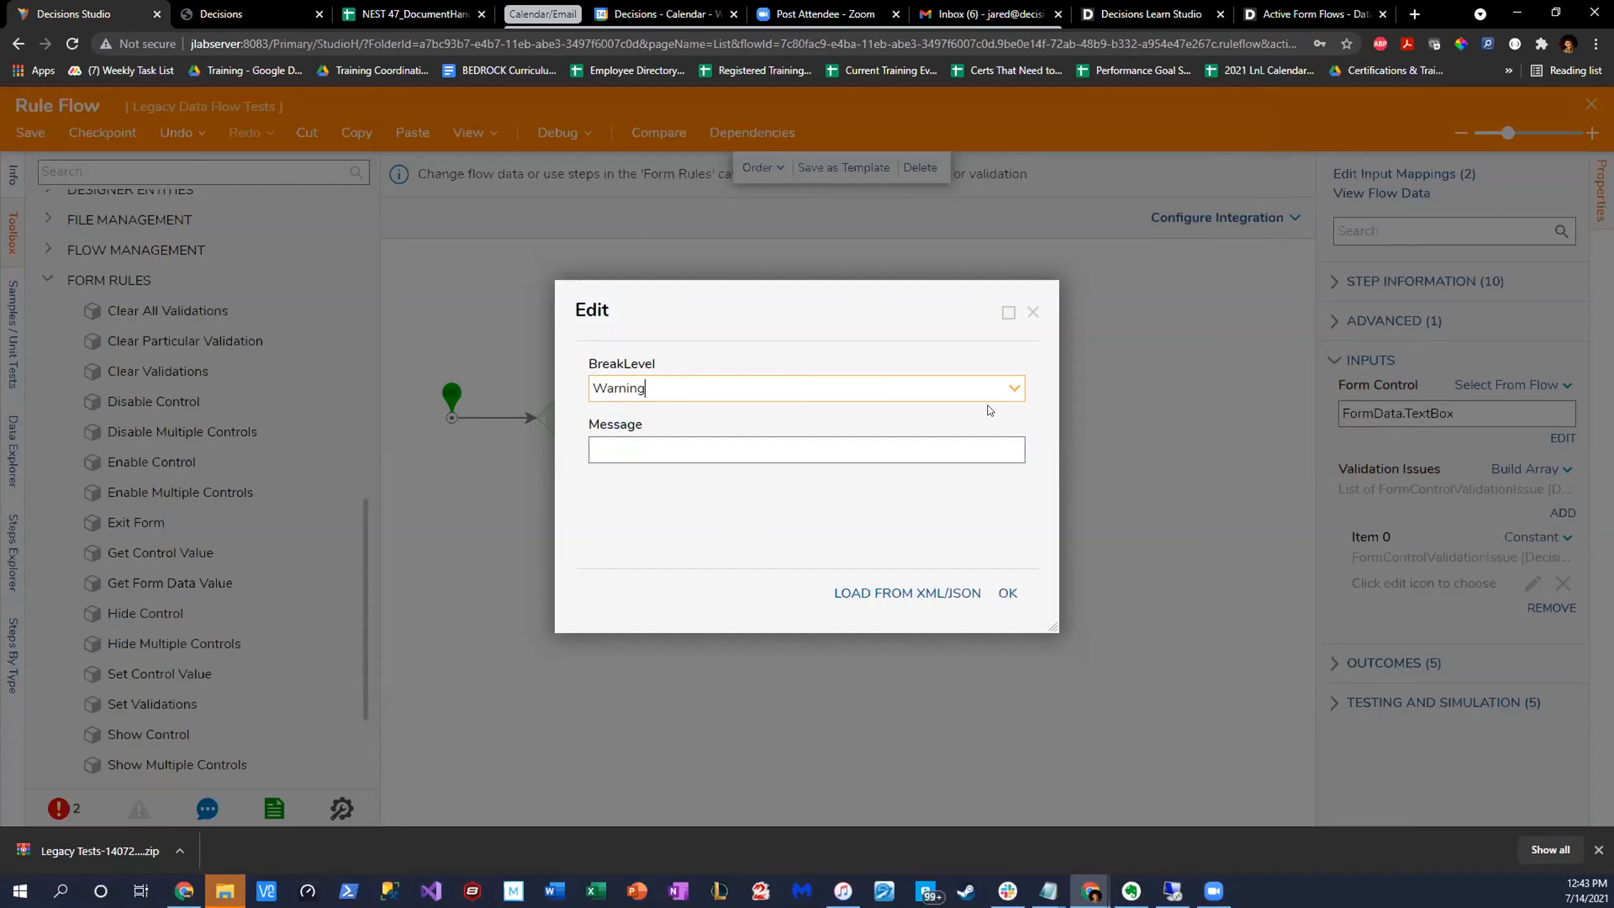
# - Give the validation issue BreakLevel Fatal and a message consisting of the blocked name followed by "is not allowed...sorry :'("
pyautogui.click(1013, 389)
pyautogui.click(675, 451)
pyautogui.click(673, 441)
pyautogui.write('Josh ')
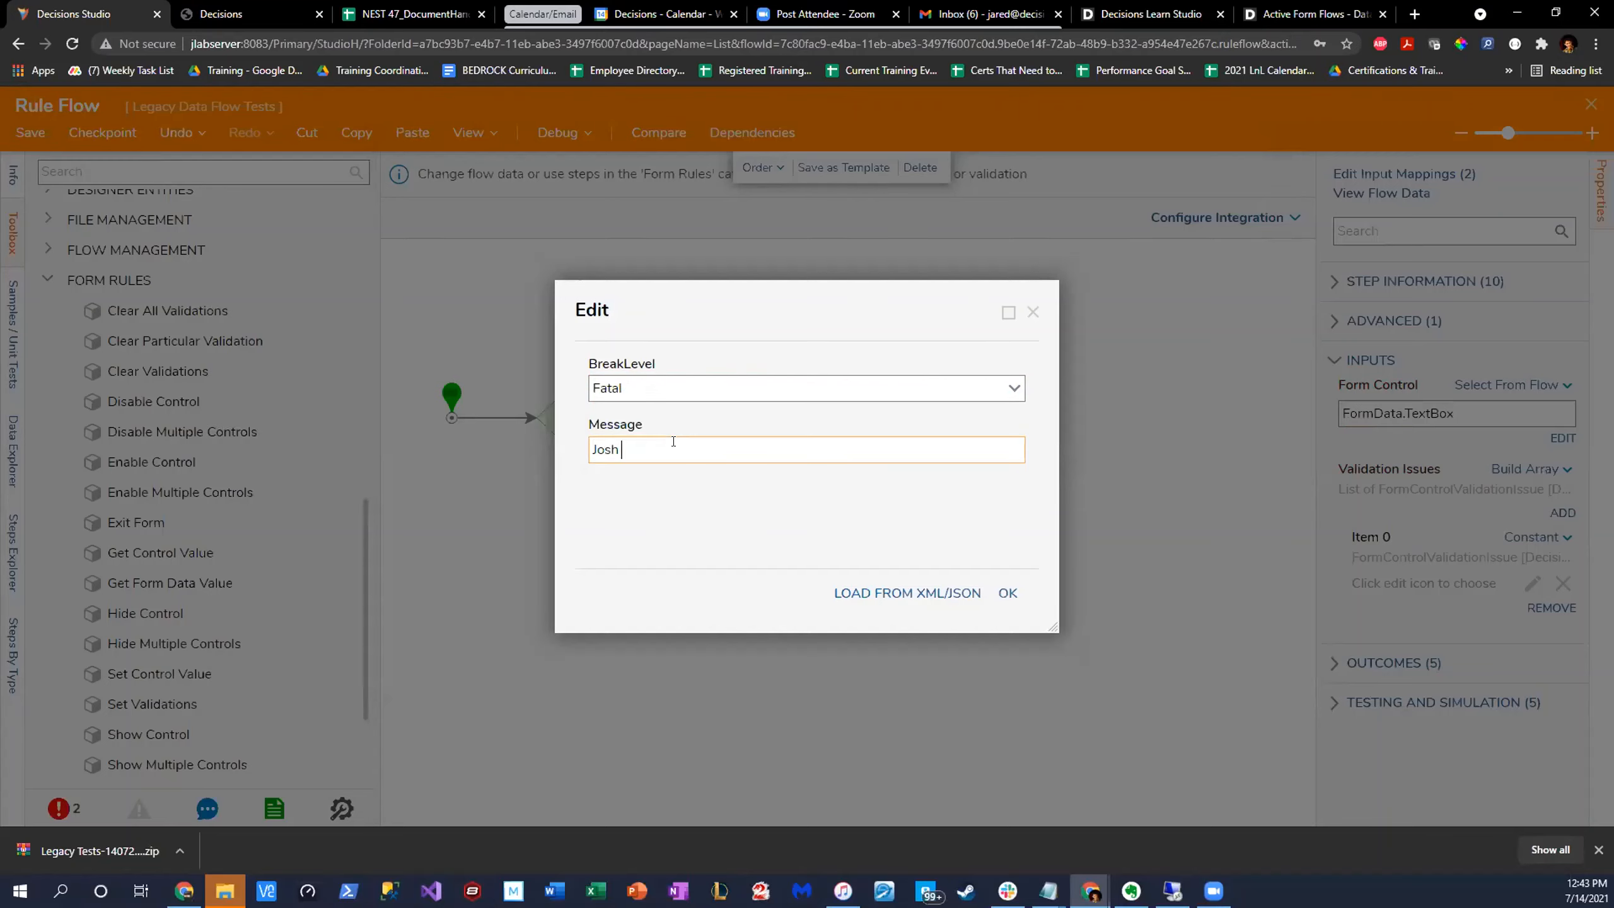
pyautogui.write('is not allowe')
pyautogui.press('BackSpace')
pyautogui.write('wed')
pyautogui.press('BackSpace')
pyautogui.write("...sorry :'(")
pyautogui.click(1007, 593)
# - Check the Set Validations step, save the rule flow and return to the active form flow settings
pyautogui.click(1117, 545)
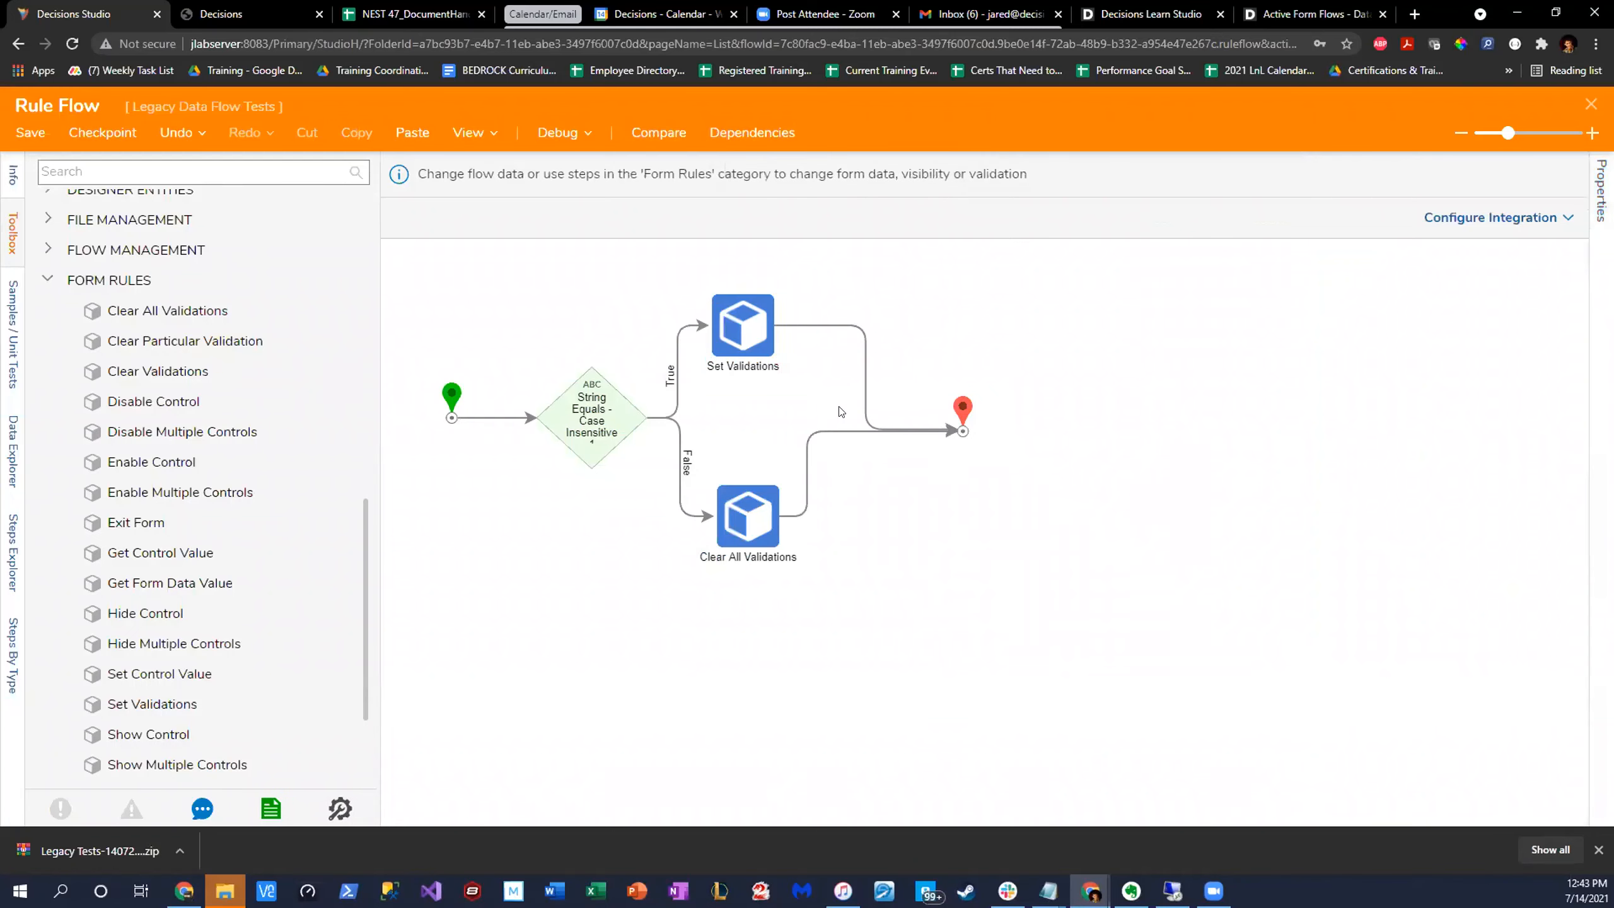
pyautogui.click(959, 402)
pyautogui.click(754, 314)
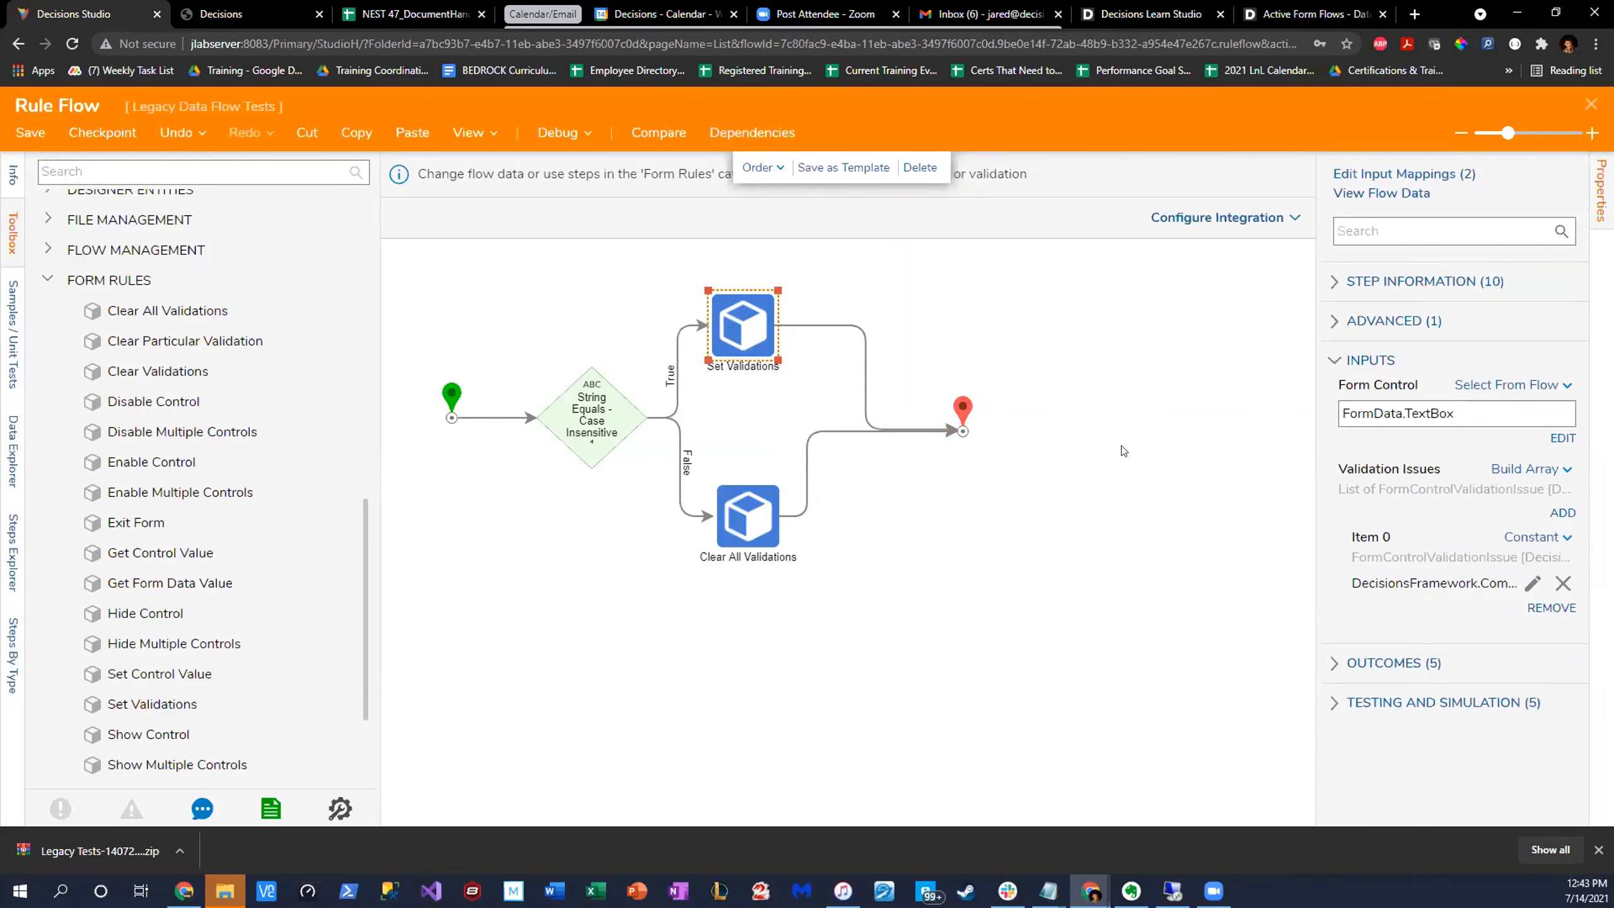
pyautogui.click(50, 132)
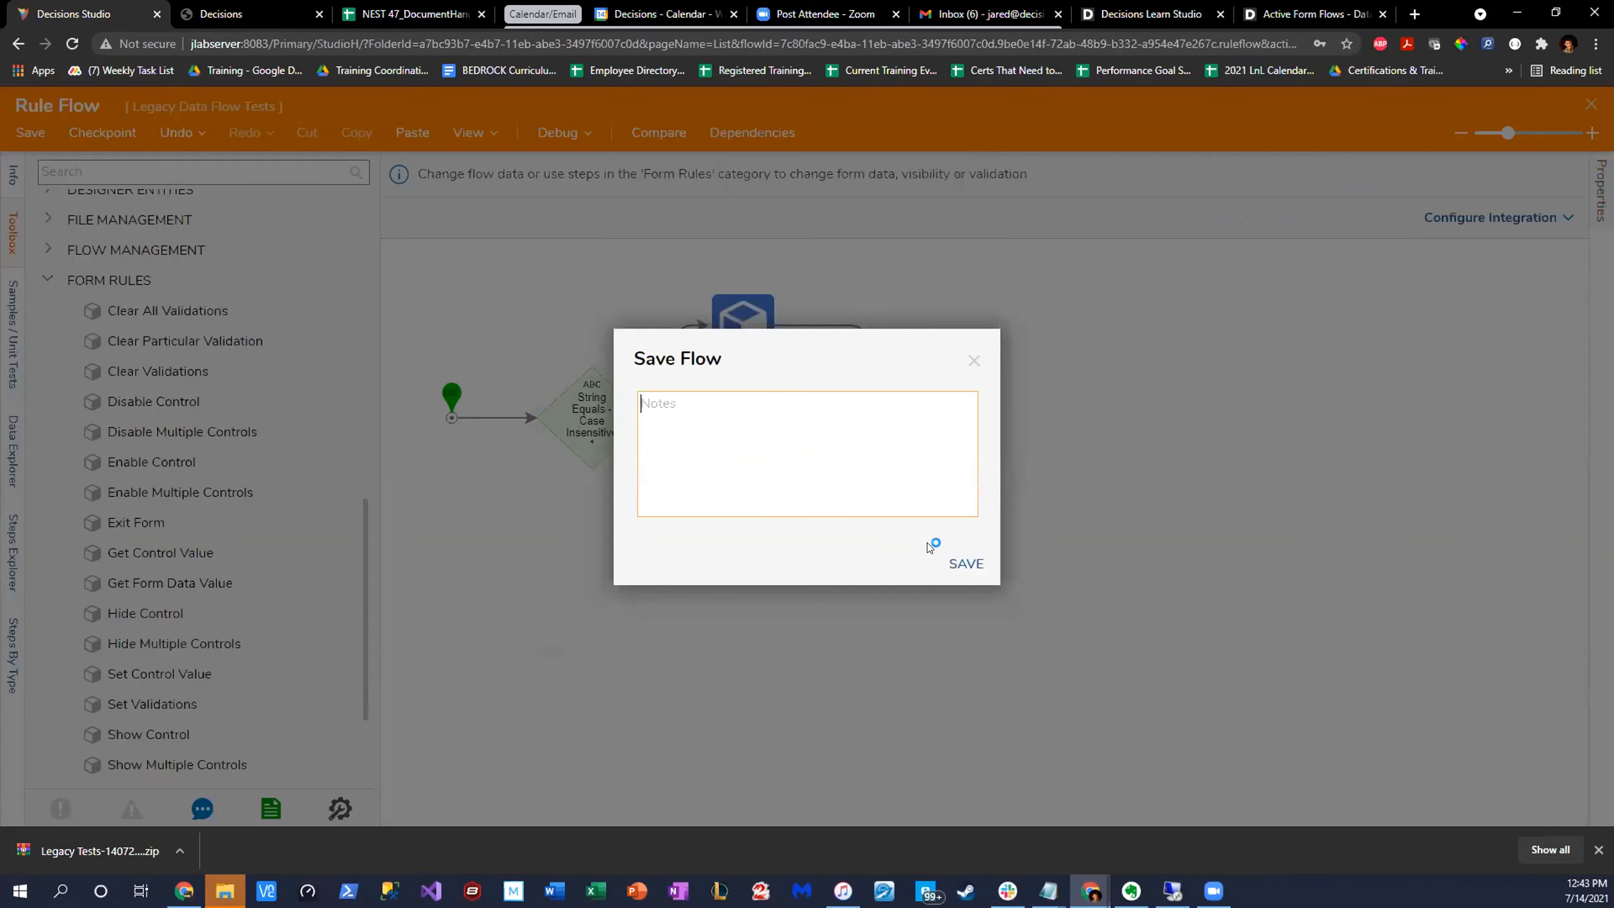
pyautogui.click(963, 564)
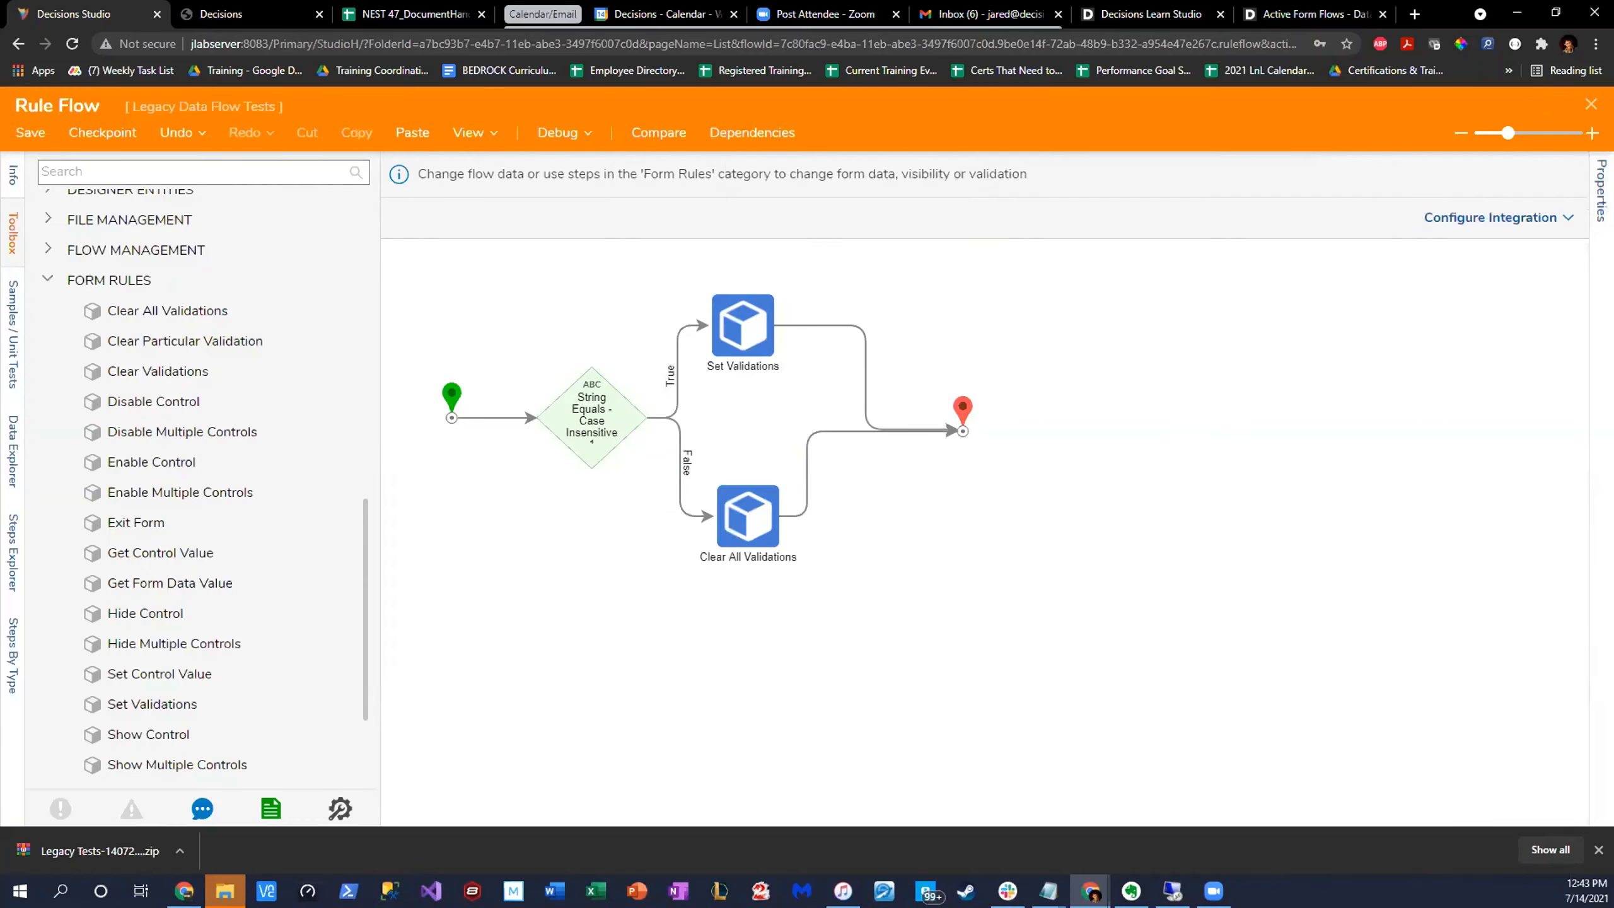
pyautogui.click(1588, 103)
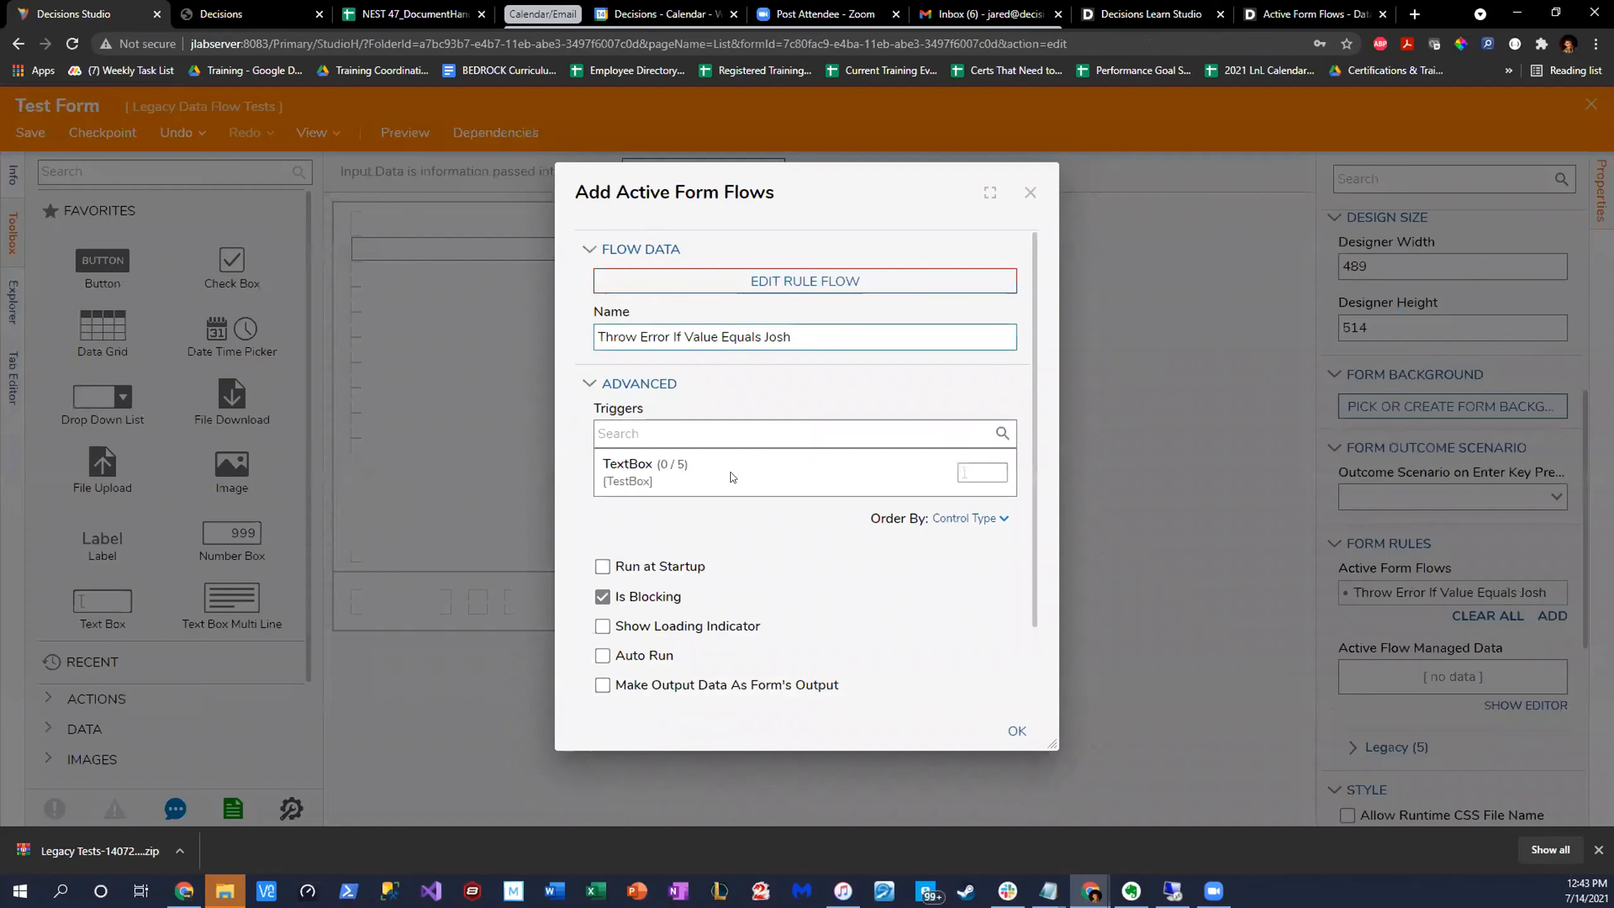
# - Trigger the active form flow on the TextBox's ValueChanged event, and save and close Test Form
pyautogui.scroll(-1, 822, 484)
pyautogui.click(809, 390)
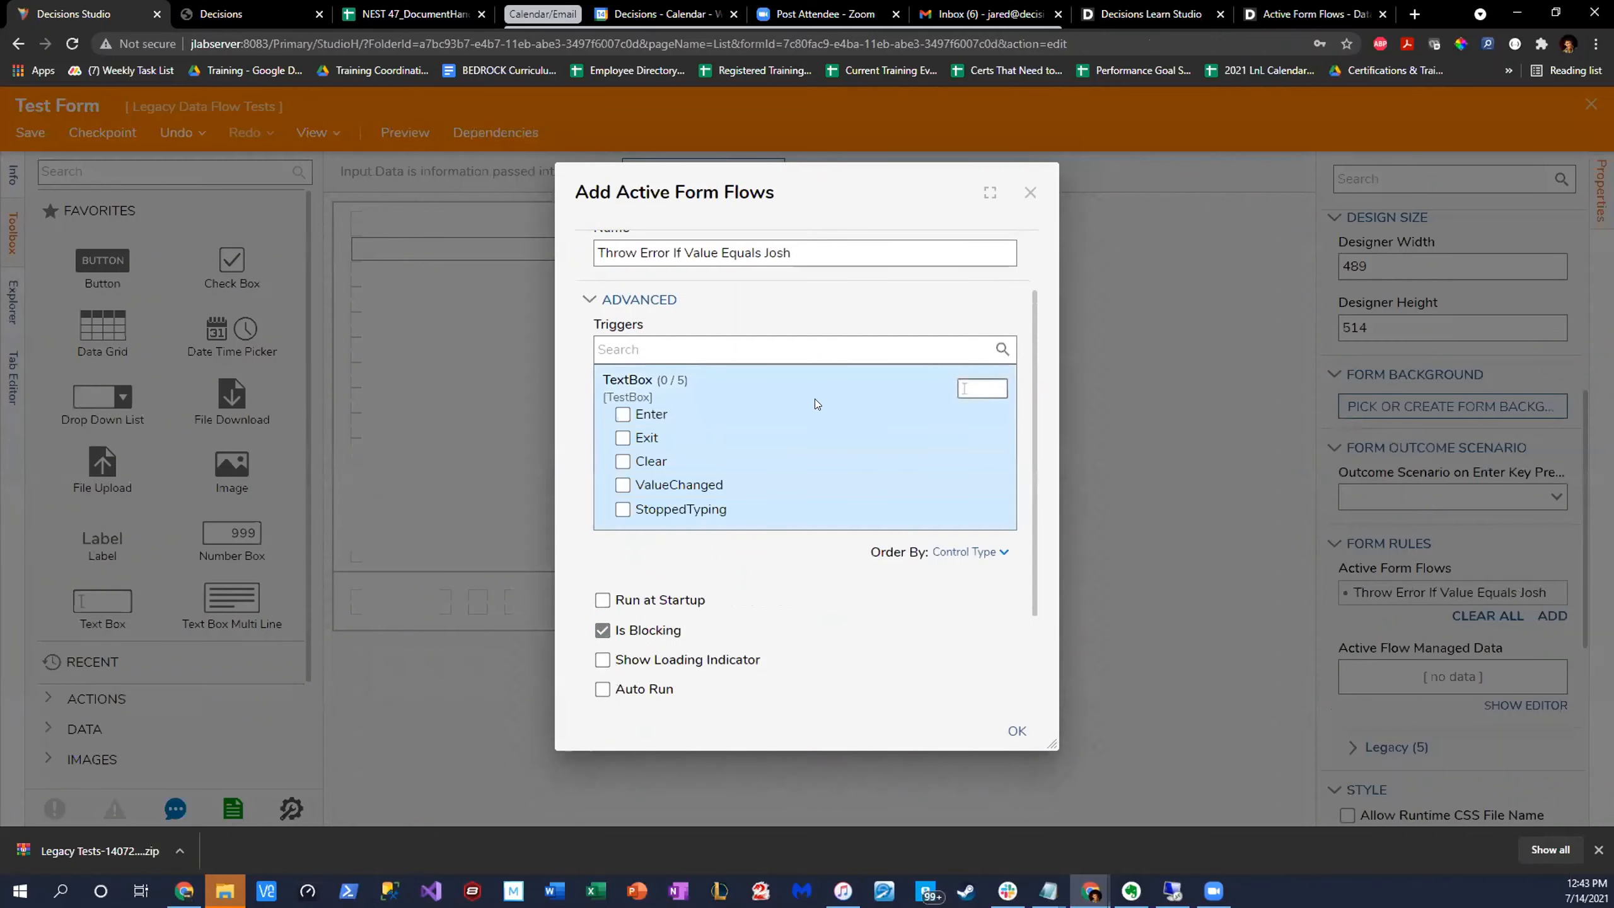
pyautogui.click(623, 485)
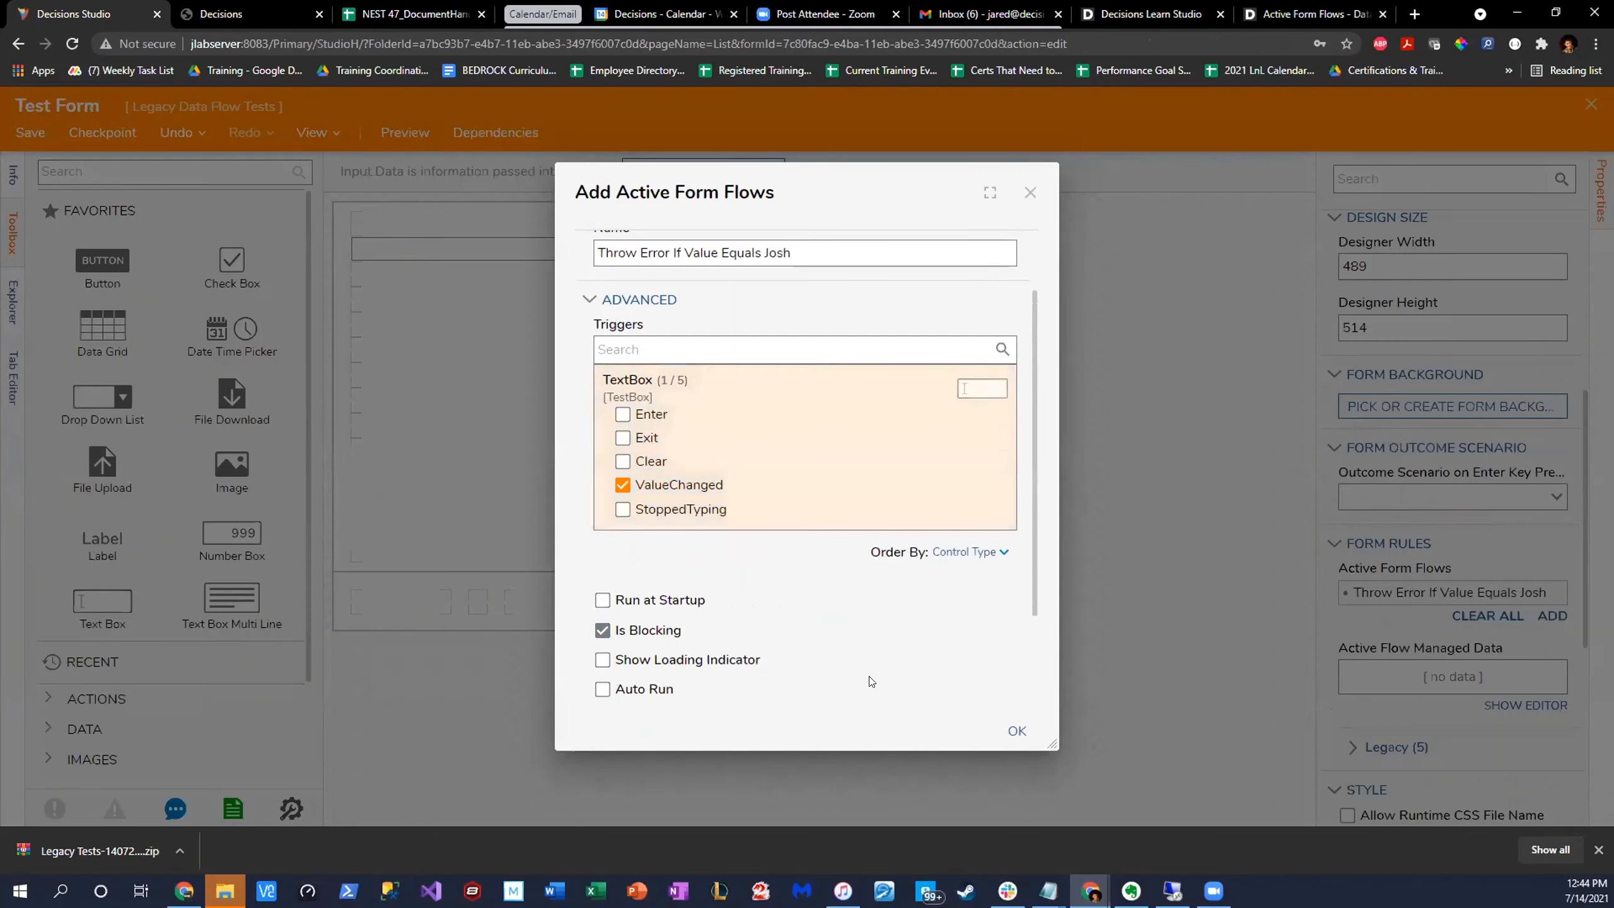
pyautogui.click(1014, 733)
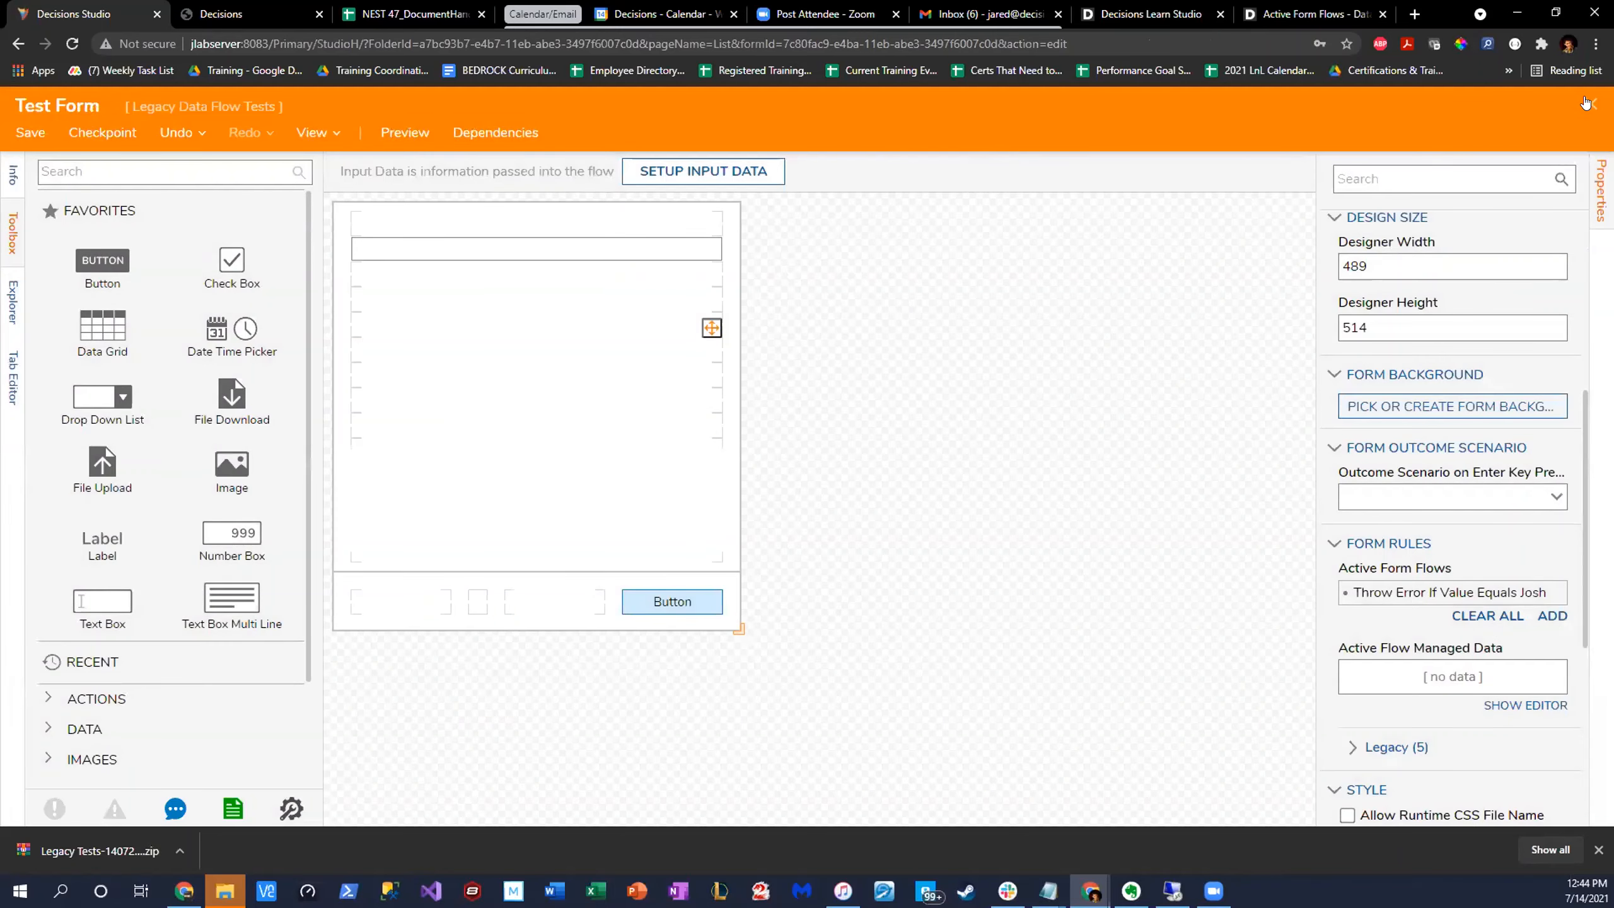
pyautogui.click(1590, 103)
pyautogui.click(967, 562)
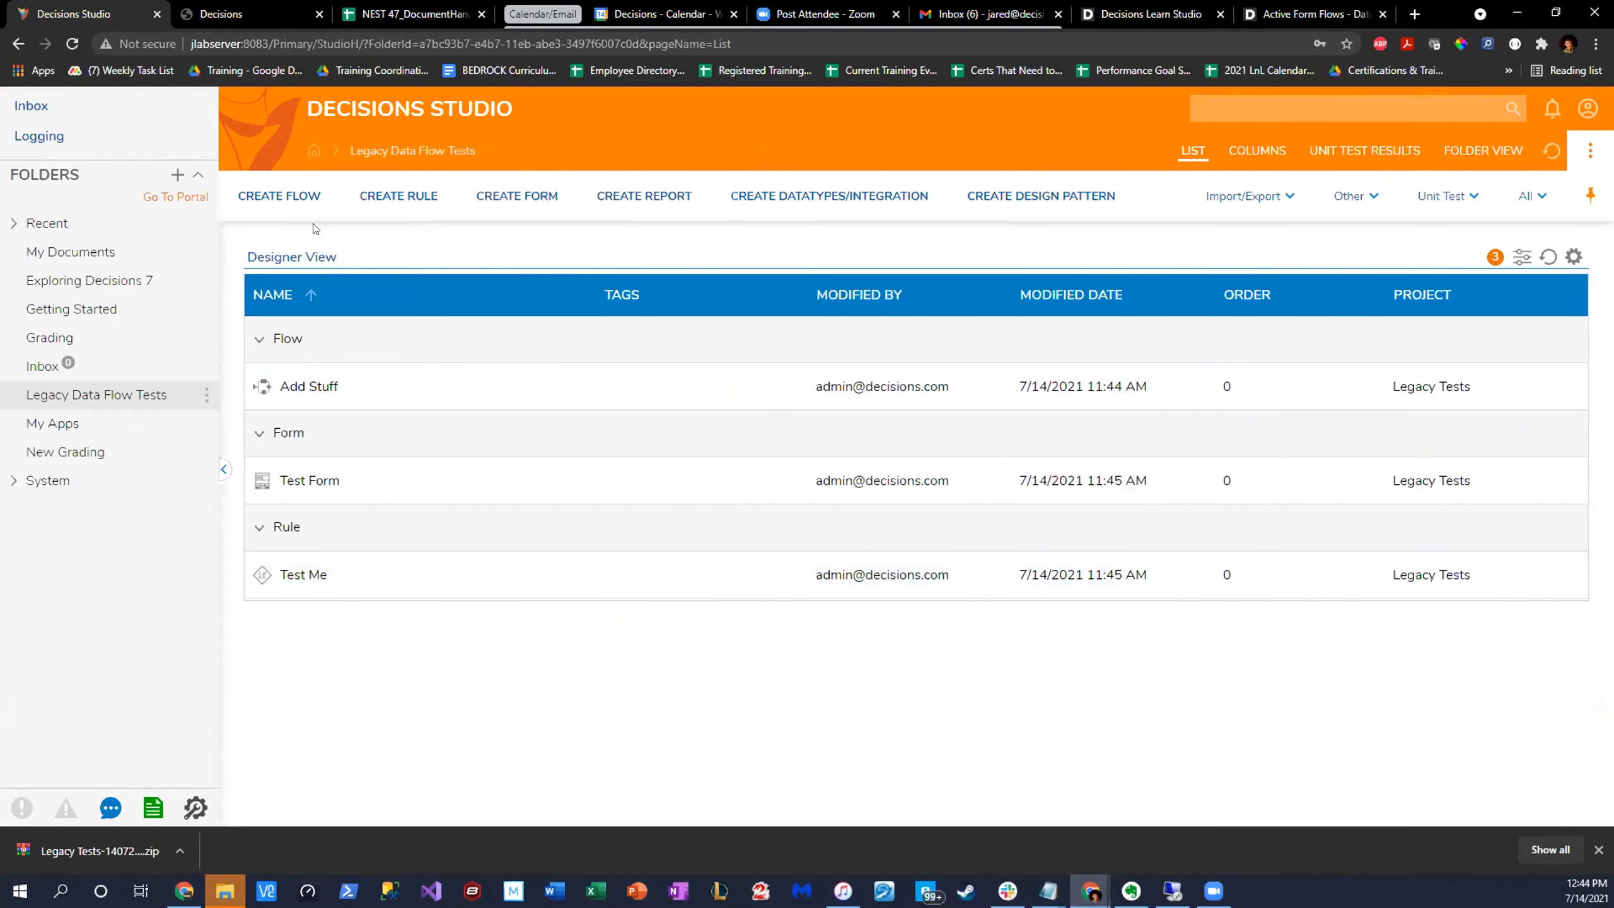
# - Start creating a new default Flow in the Legacy Data Flow Tests folder and clear its prefilled name
pyautogui.click(313, 202)
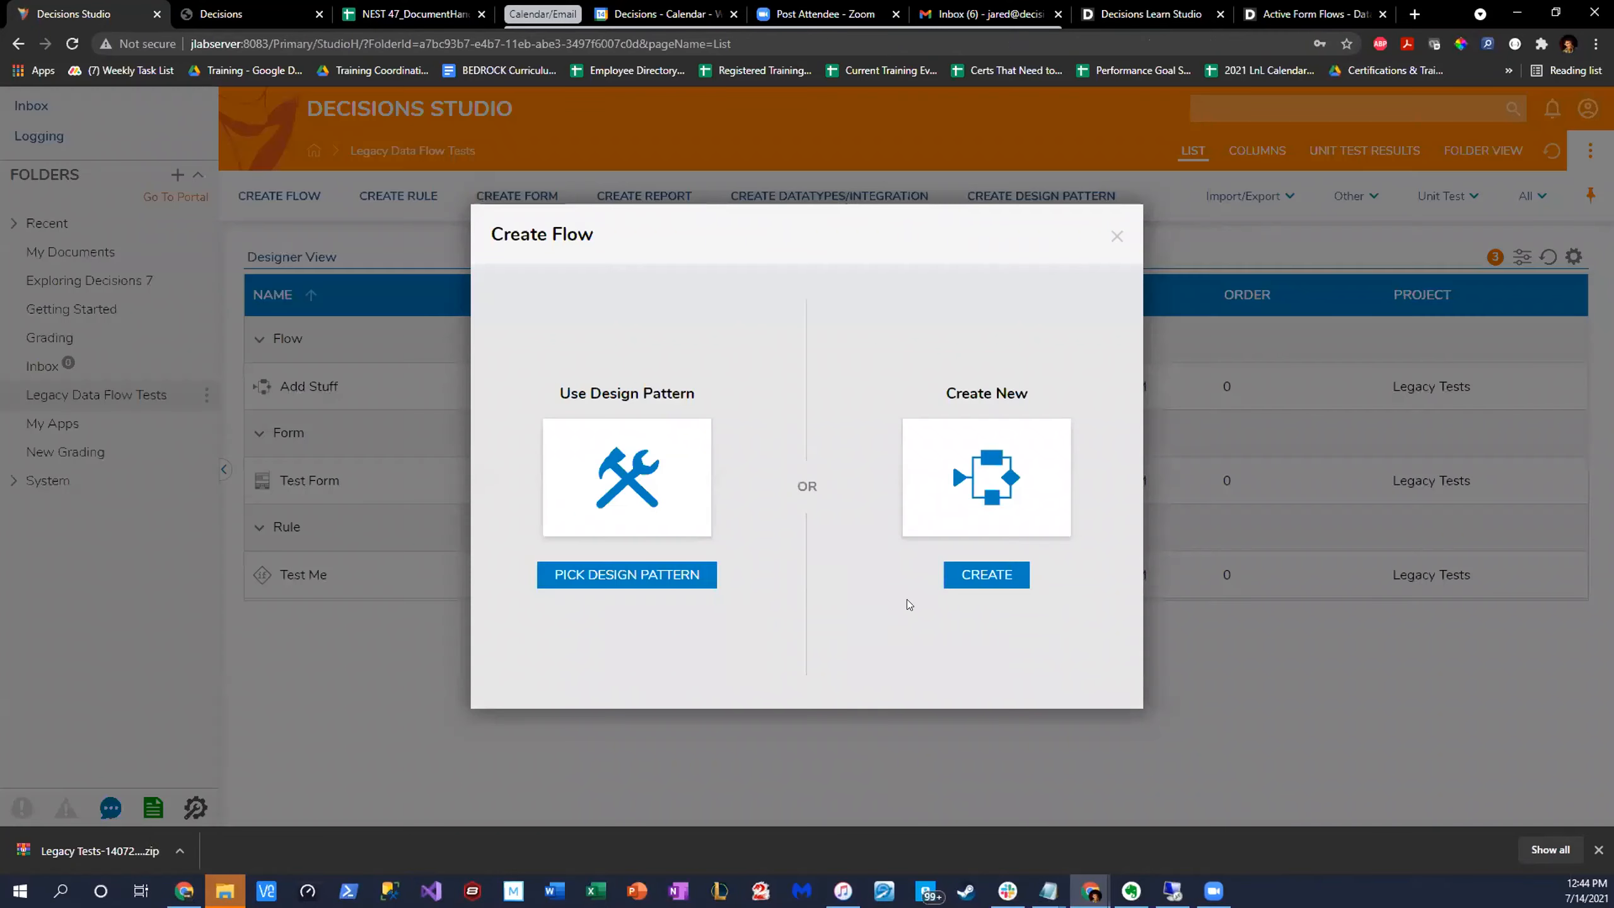
pyautogui.click(990, 580)
pyautogui.click(613, 255)
pyautogui.click(697, 503)
pyautogui.write('Te')
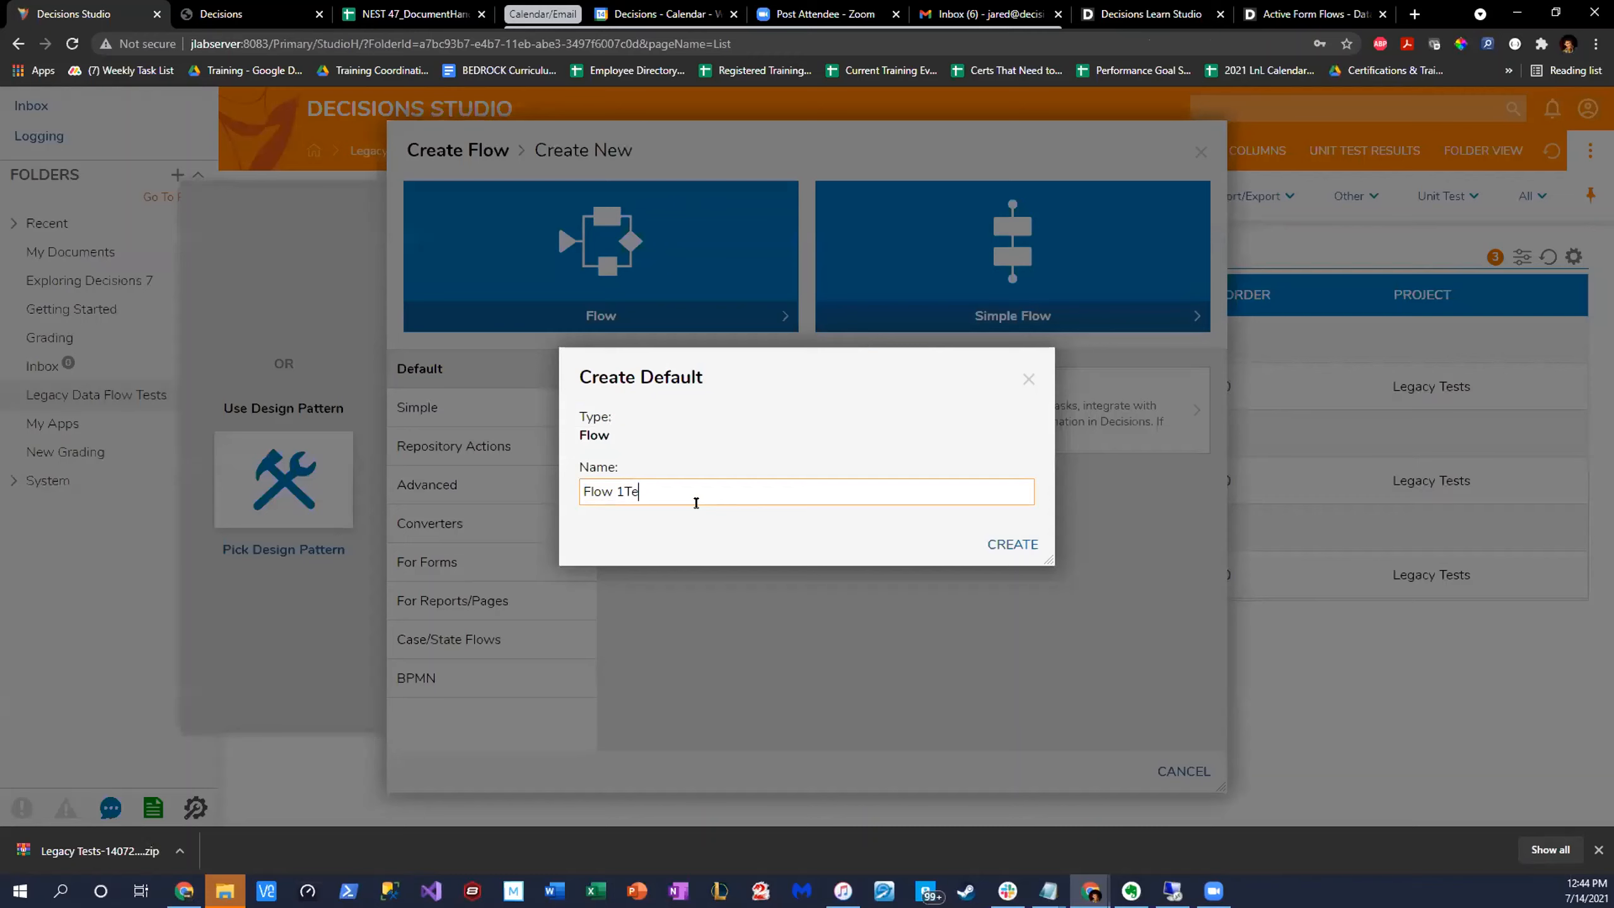
pyautogui.write('st')
pyautogui.hotkey('ctrl', 'a')
pyautogui.press('BackSpace')
pyautogui.write('T')
pyautogui.hotkey('ctrl', 's')
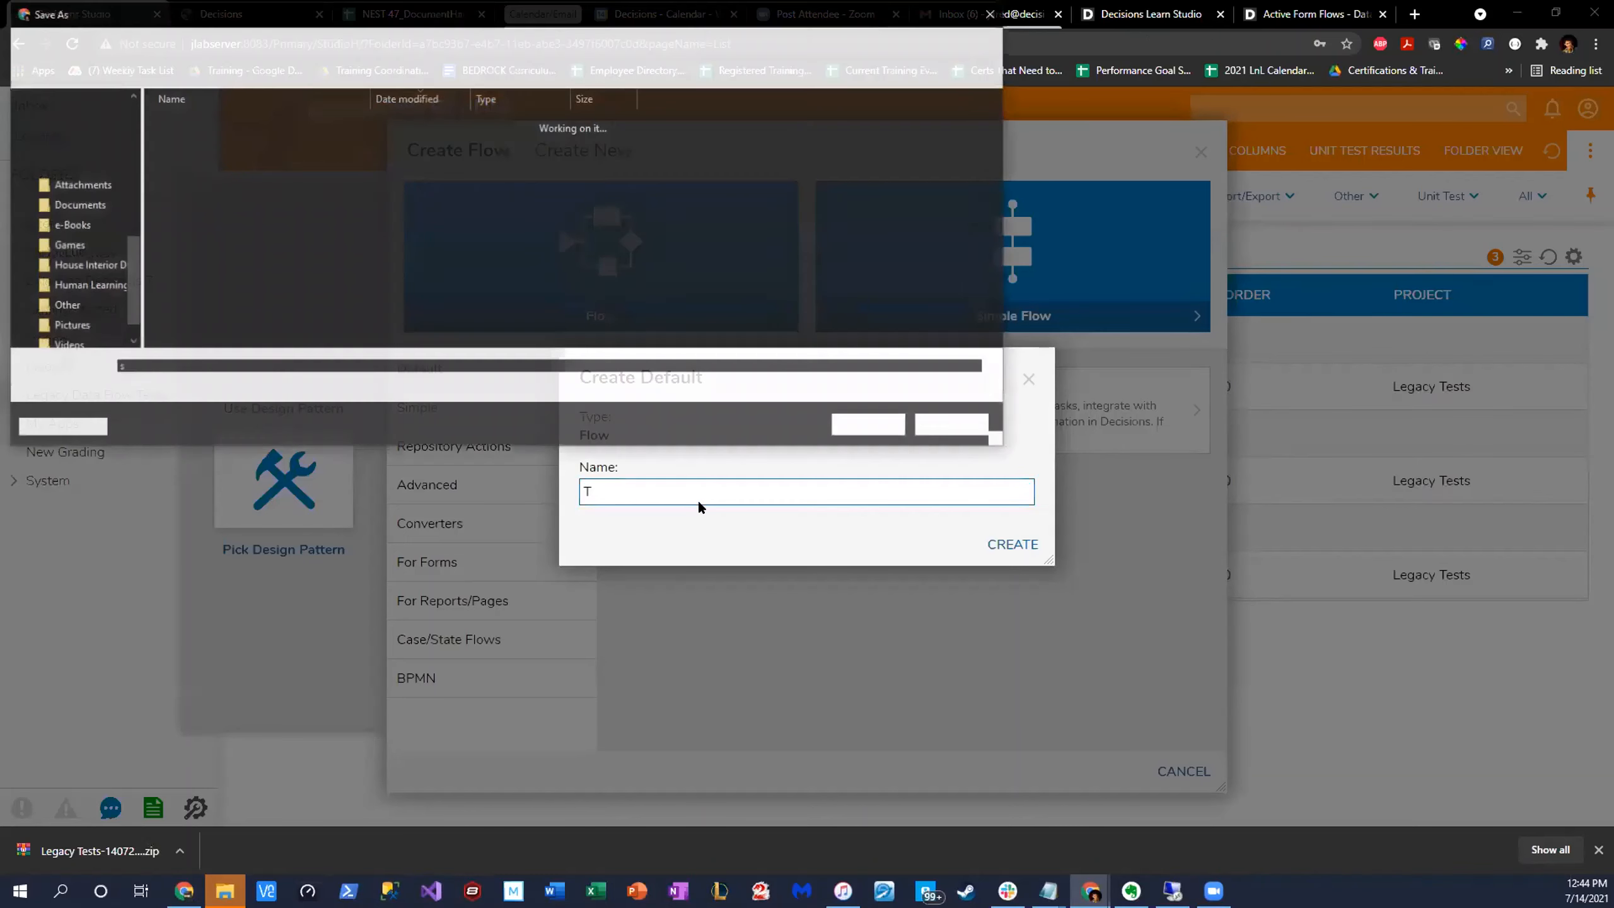
pyautogui.write('st')
pyautogui.click(941, 426)
pyautogui.press('BackSpace')
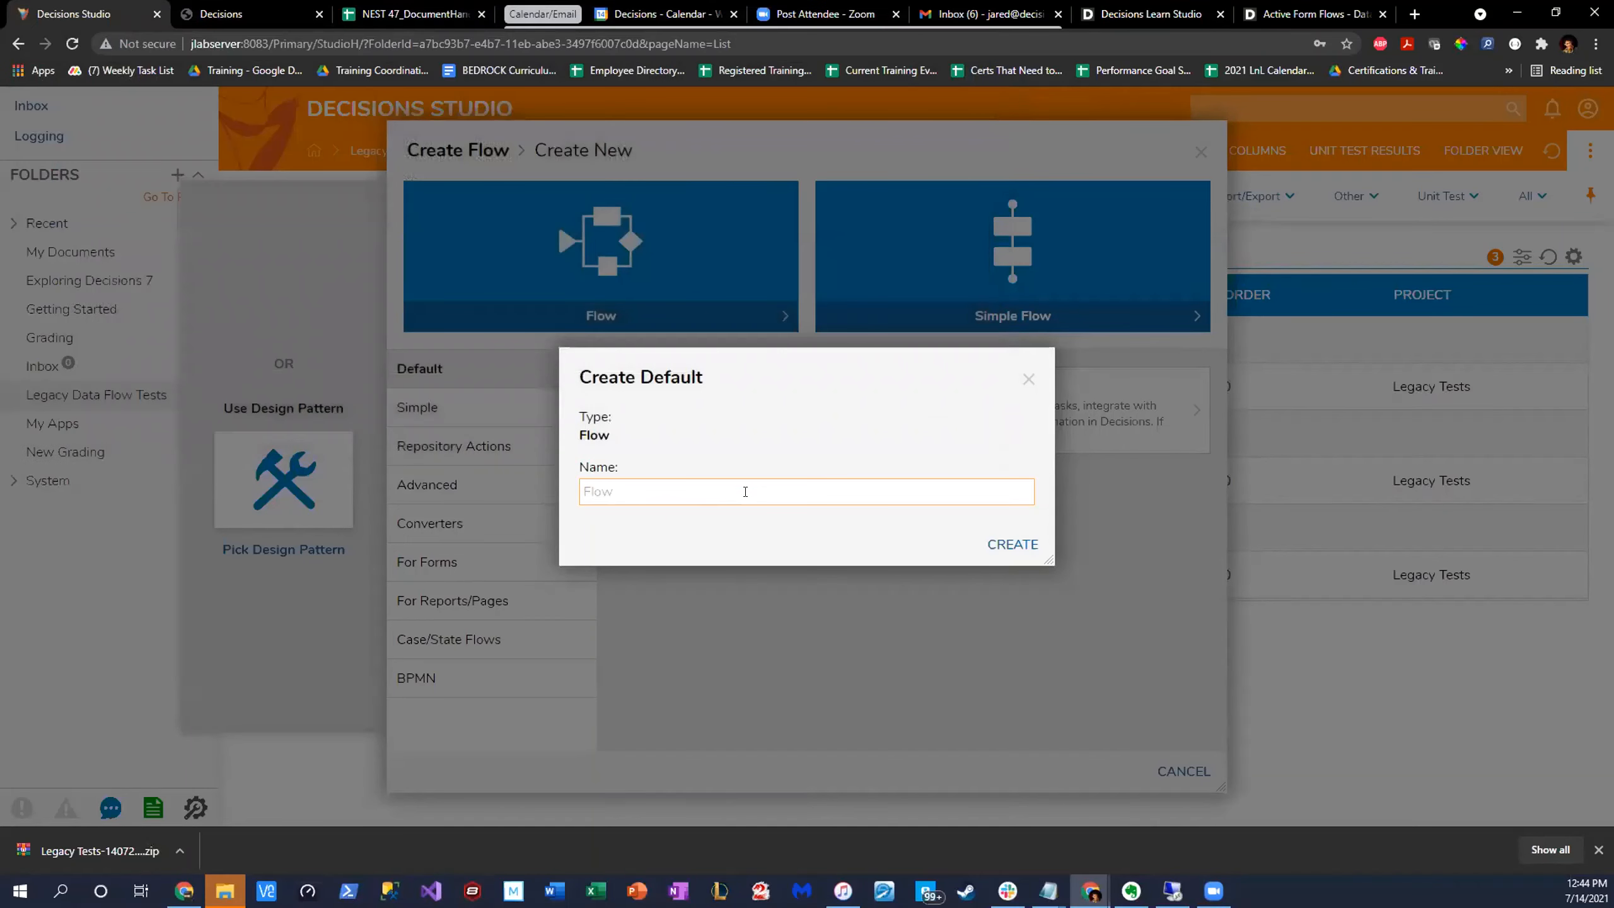
# - Name the new flow "Test my Validation" and create it
pyautogui.write('Test my Valdiation Form')
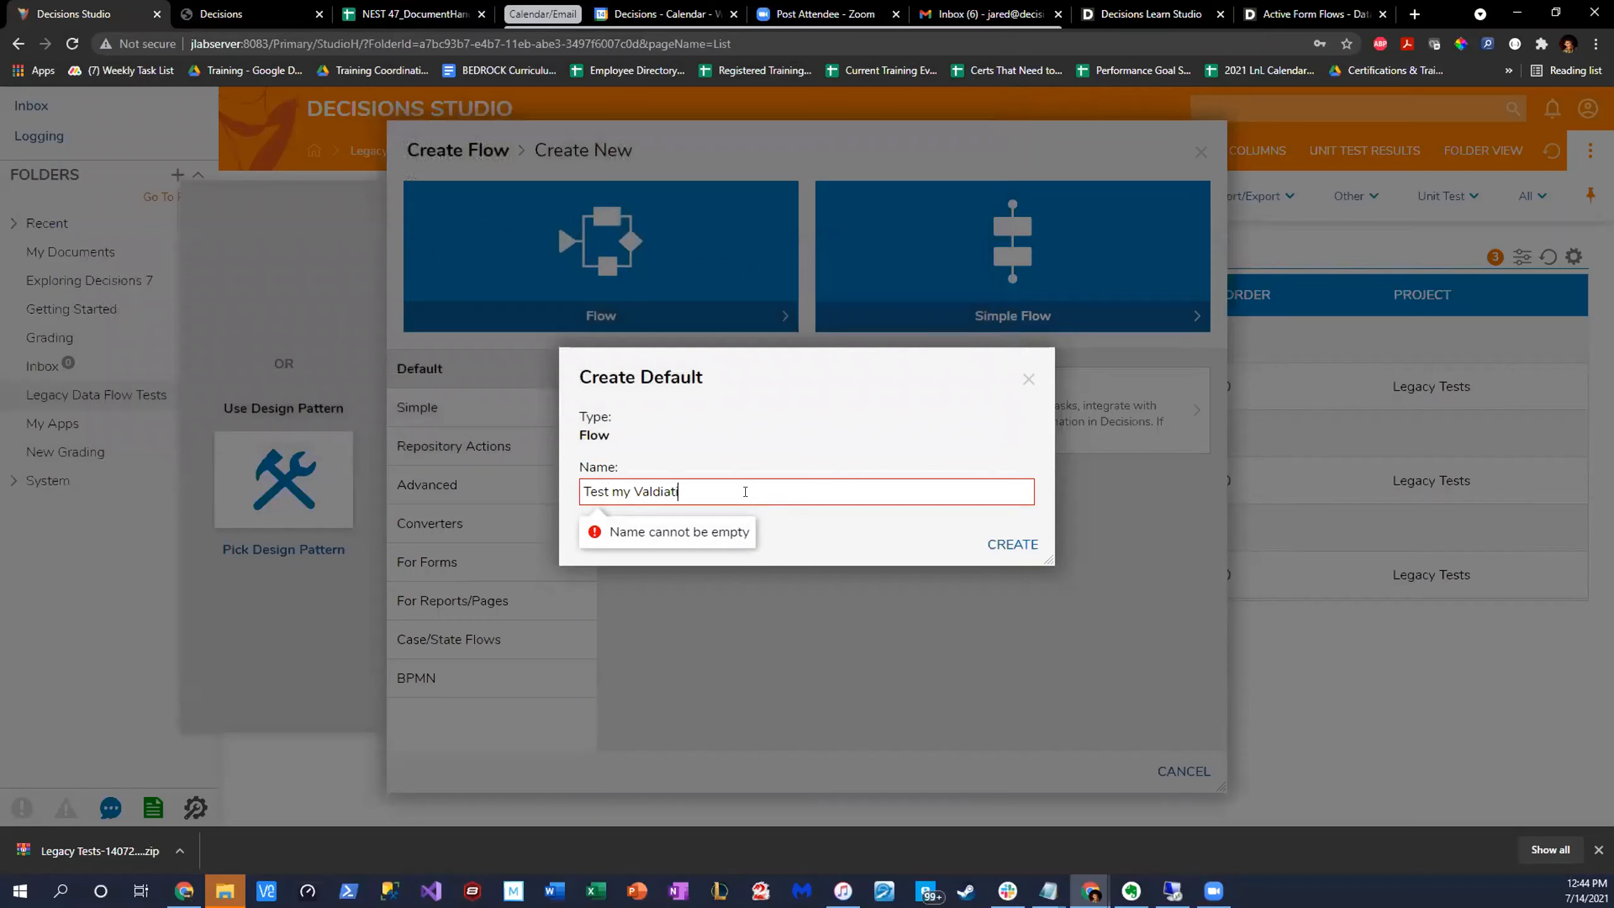
pyautogui.rightClick(636, 485)
pyautogui.click(699, 513)
pyautogui.press('BackSpace')
pyautogui.press('BackSpace')
pyautogui.press('BackSpace')
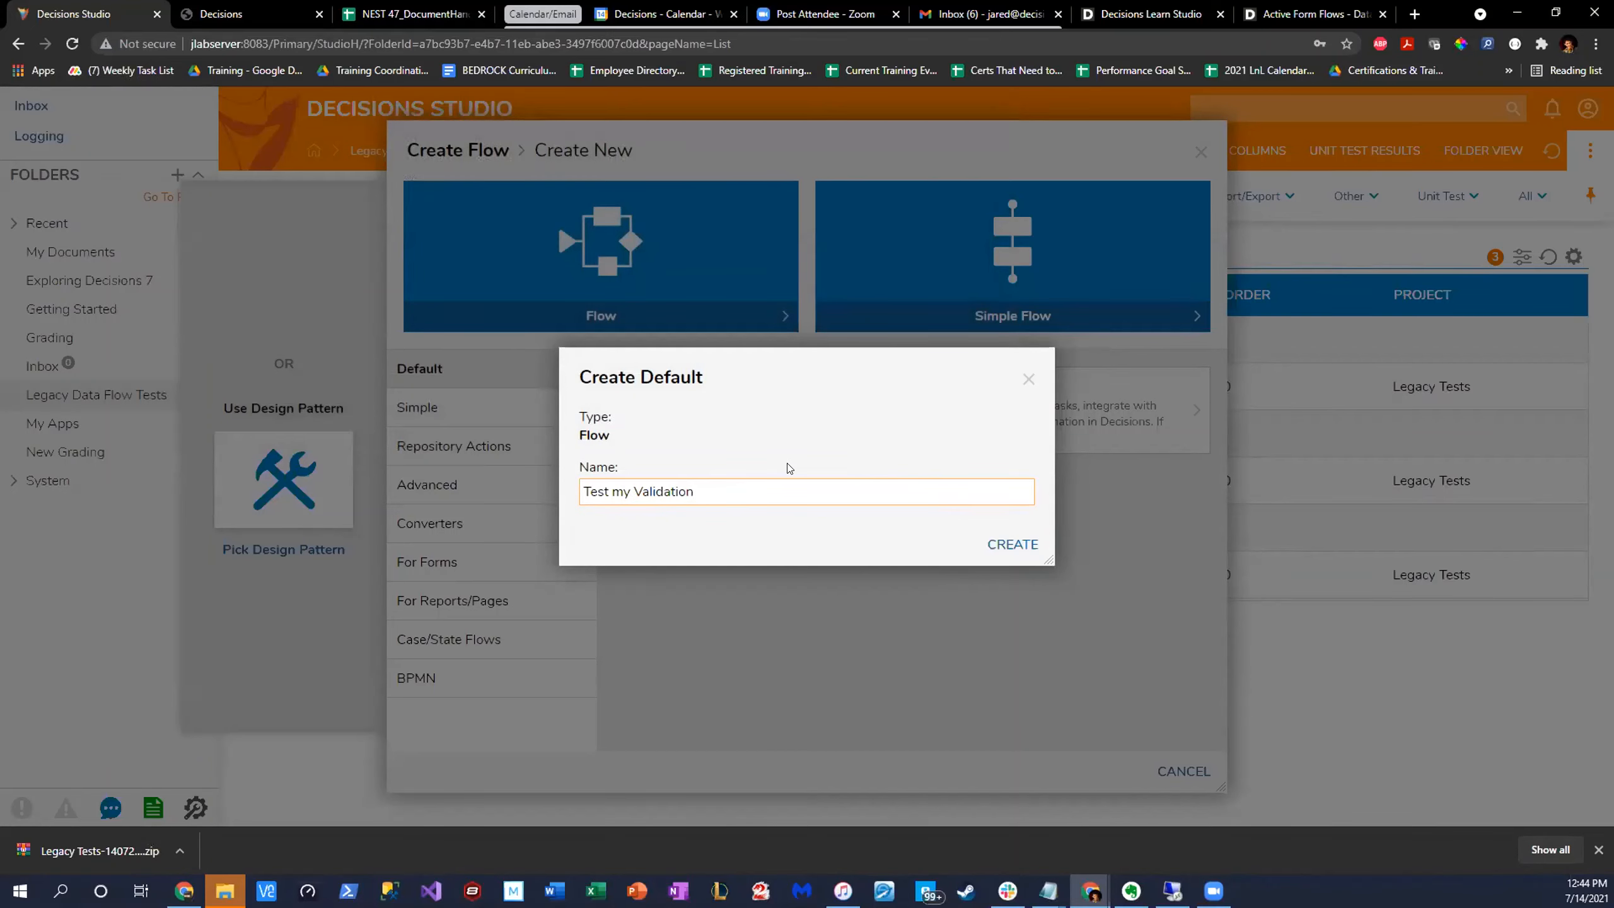
pyautogui.press('Return')
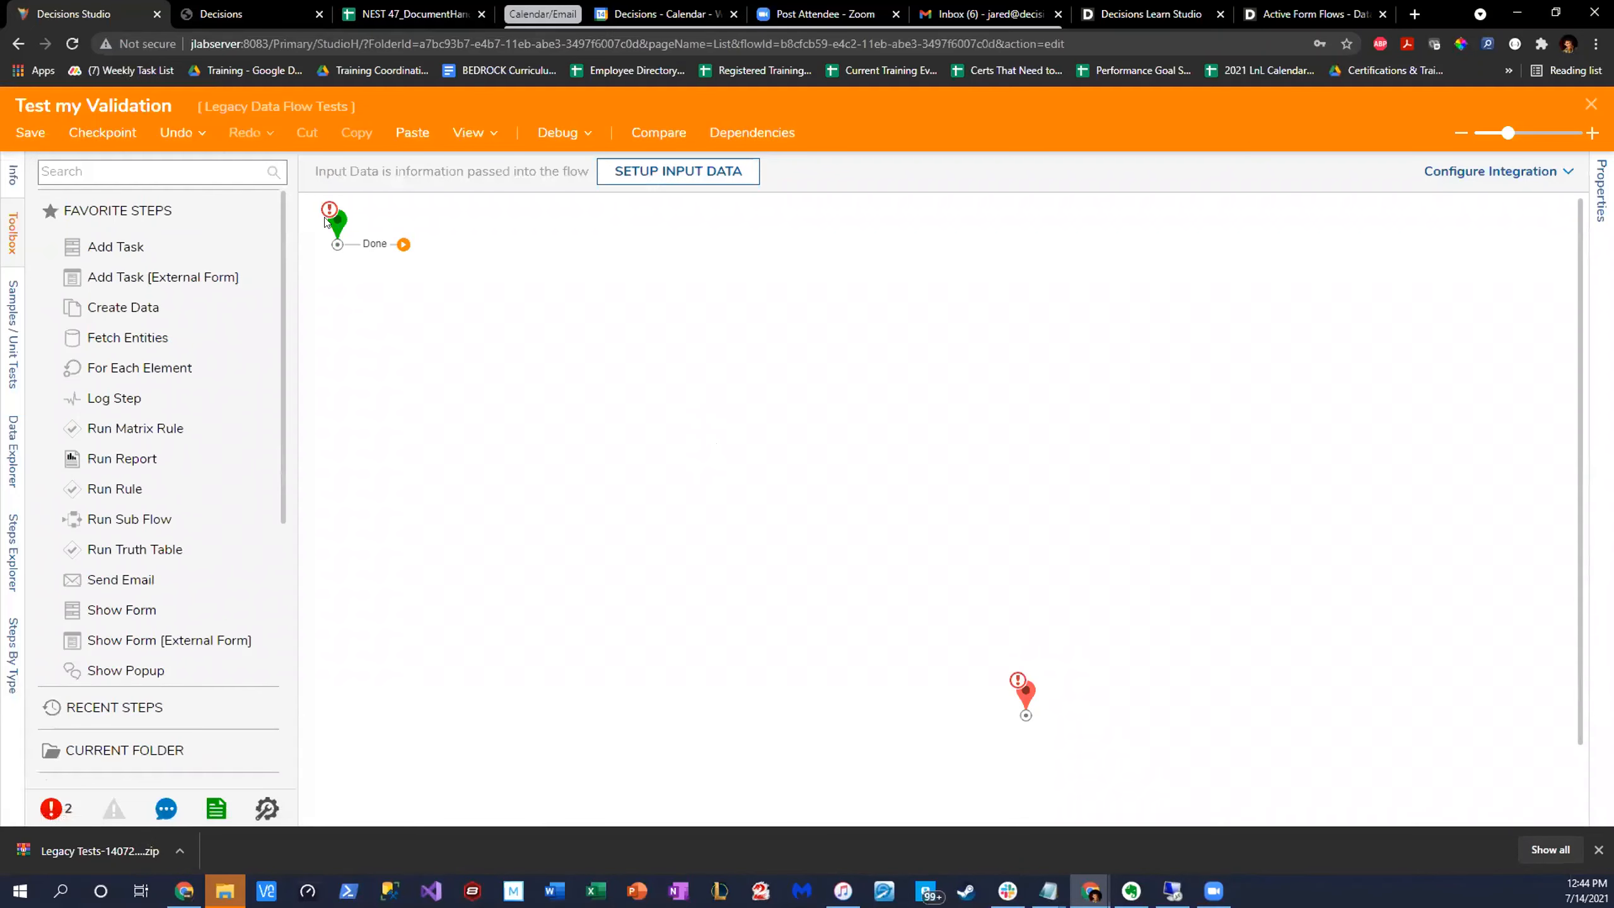
# - Add a Show Form step to the flow and assign the existing Test Form to it
pyautogui.moveTo(120, 610); pyautogui.dragTo(531, 426)
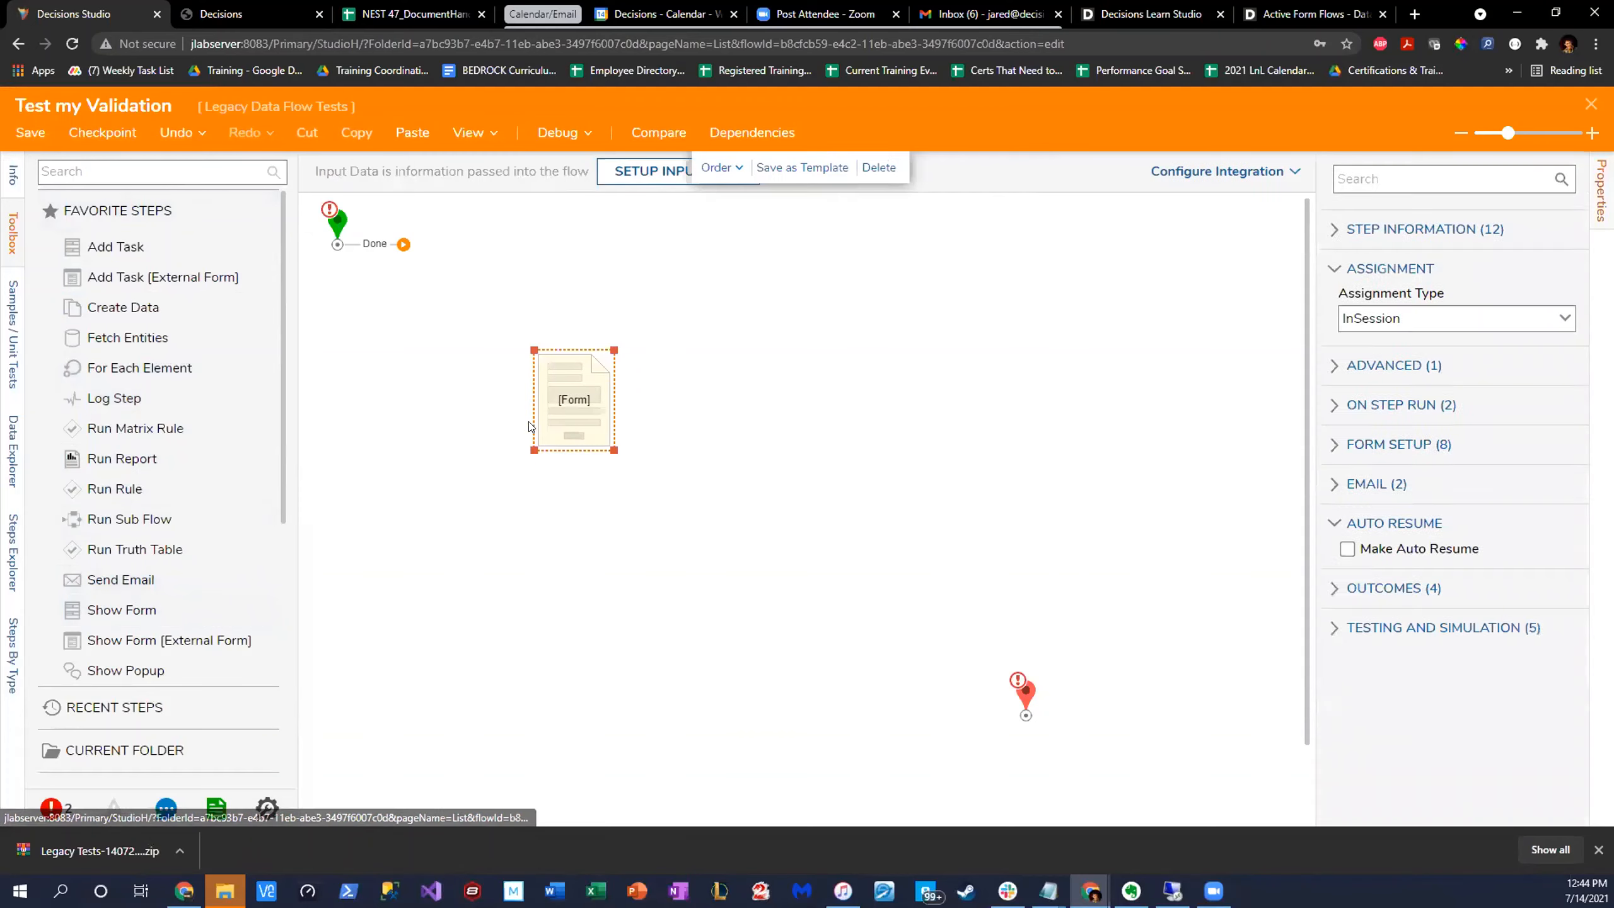
pyautogui.click(1384, 178)
pyautogui.click(1011, 573)
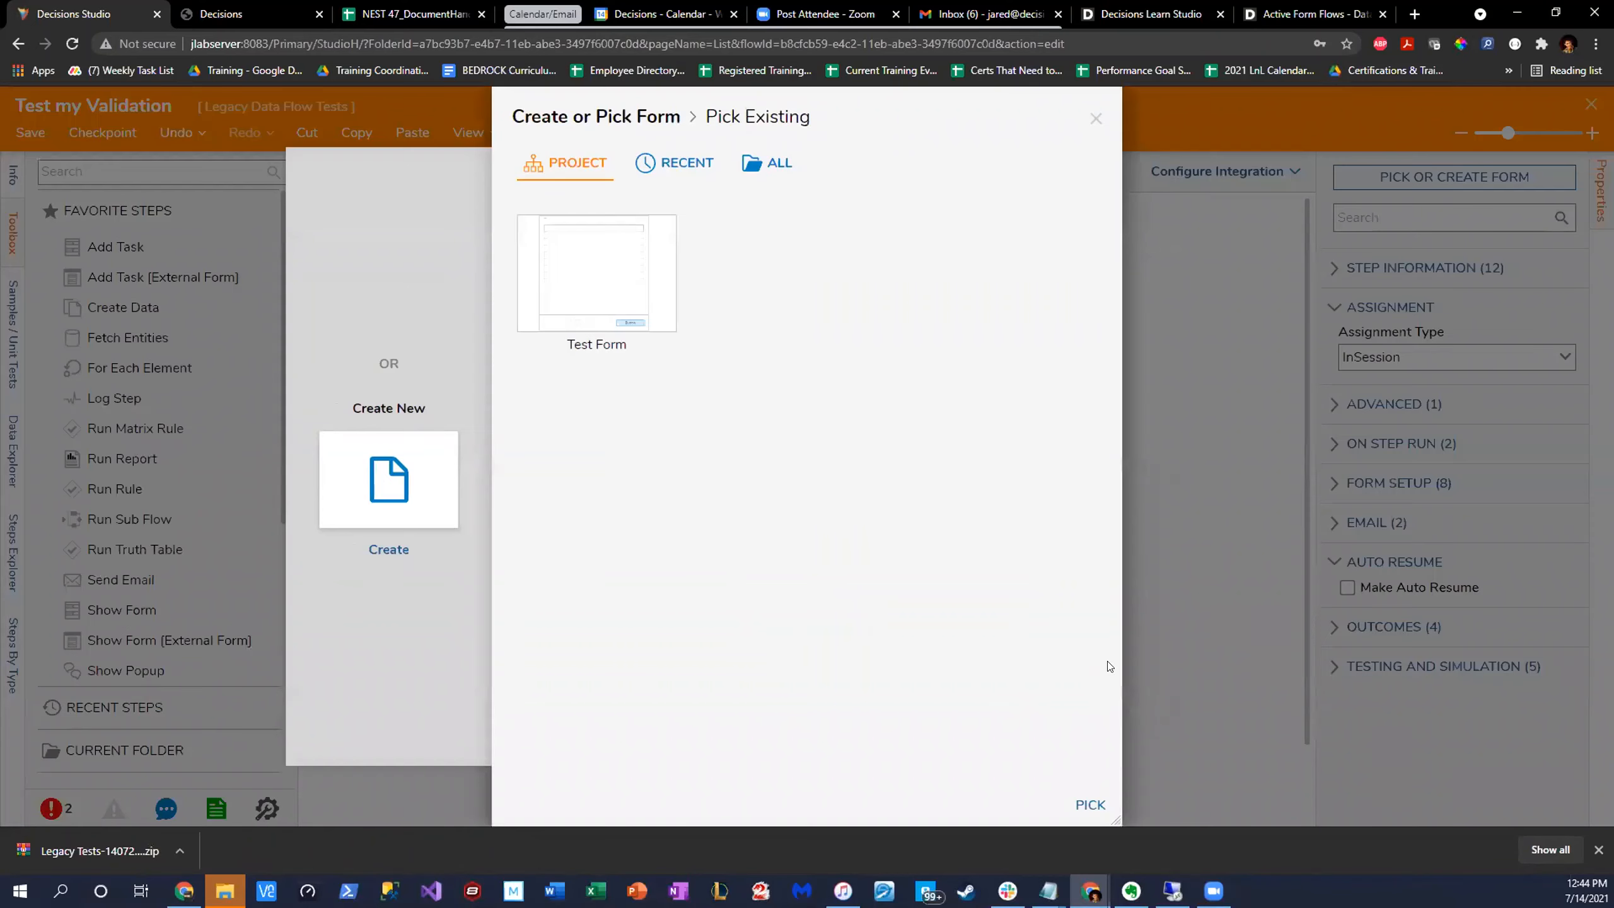
pyautogui.click(630, 267)
pyautogui.click(1088, 804)
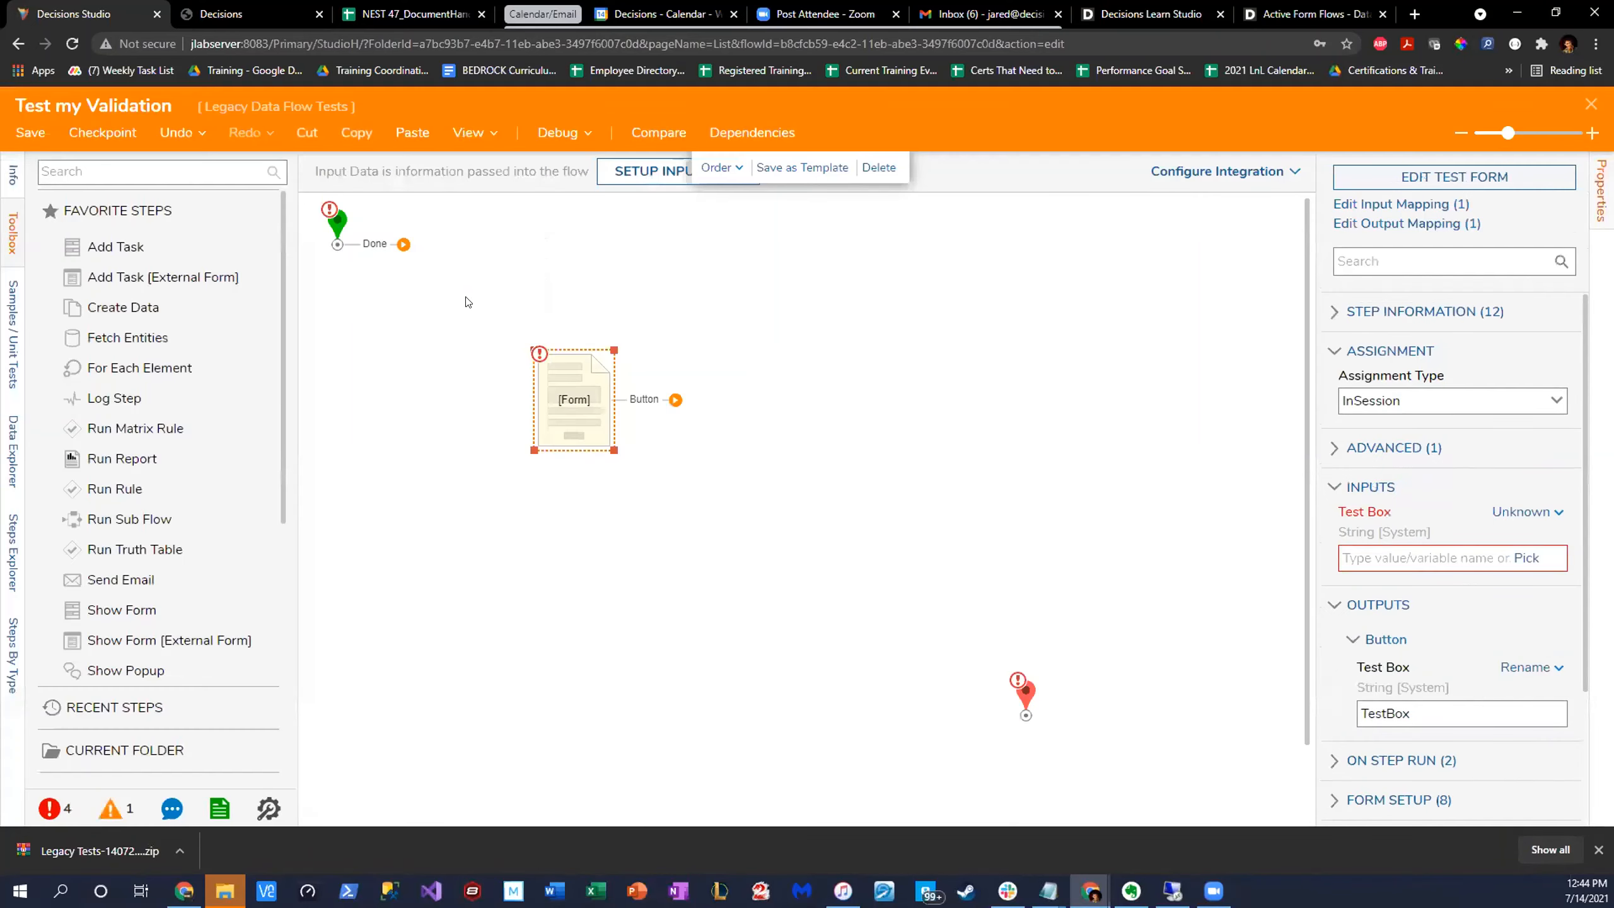
# - Connect the start step to the form and the form's Button outcome to the end step, adjusting the form's position
pyautogui.moveTo(403, 244); pyautogui.dragTo(559, 400)
pyautogui.moveTo(675, 399); pyautogui.dragTo(968, 618)
pyautogui.moveTo(588, 409); pyautogui.dragTo(566, 370)
# - Debug the flow and enter the blocked name in the form's text box to test the validation
pyautogui.click(533, 133)
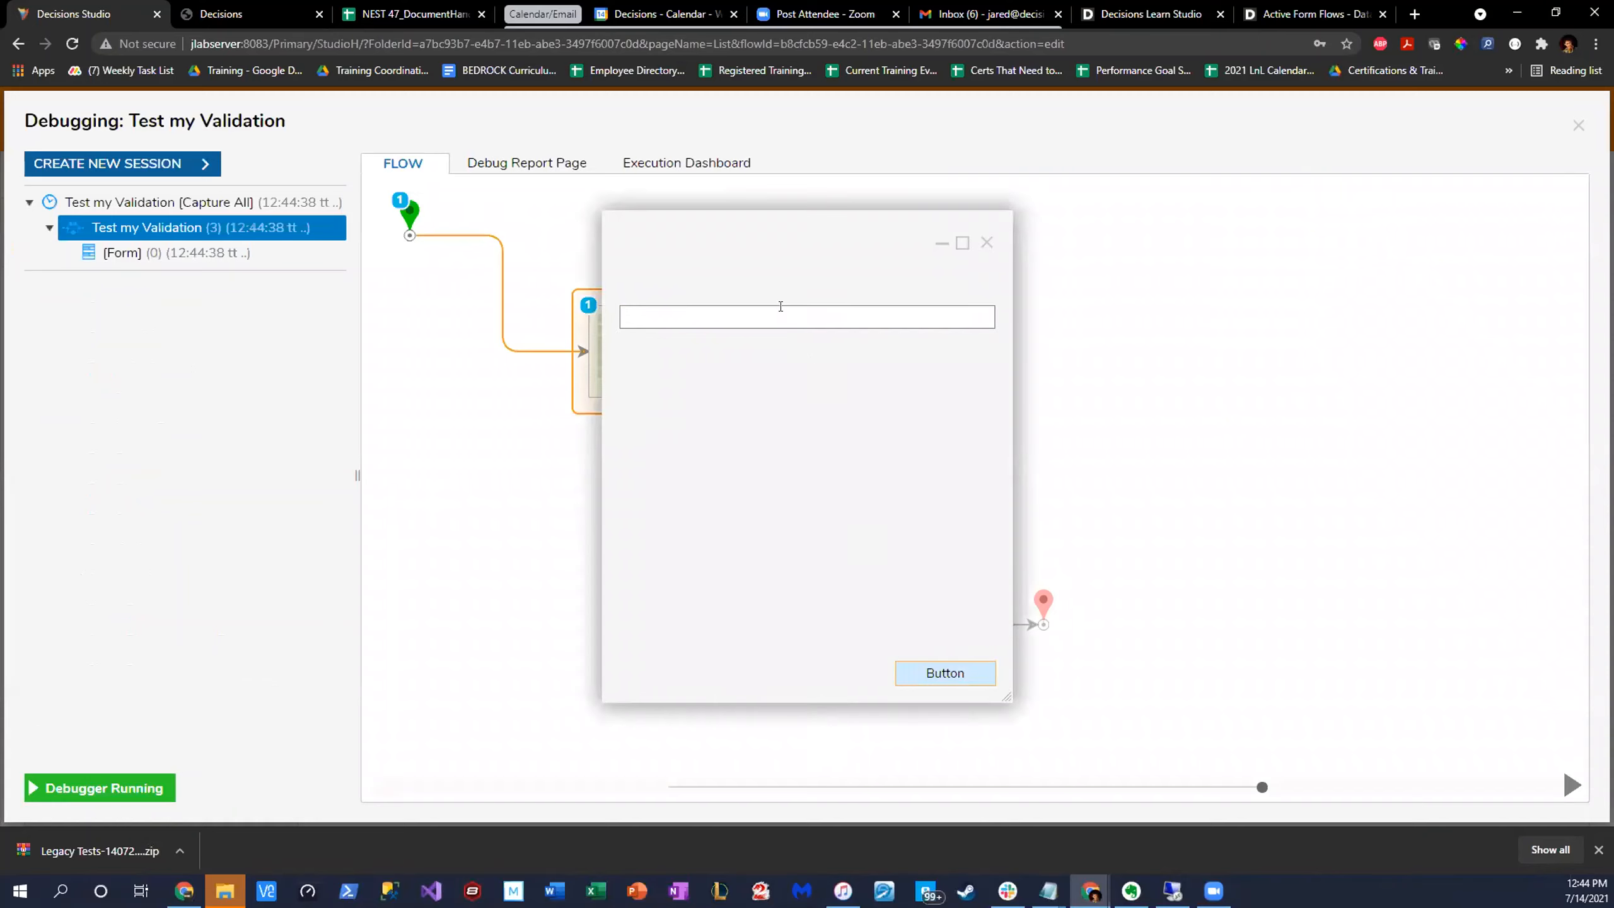
pyautogui.click(781, 316)
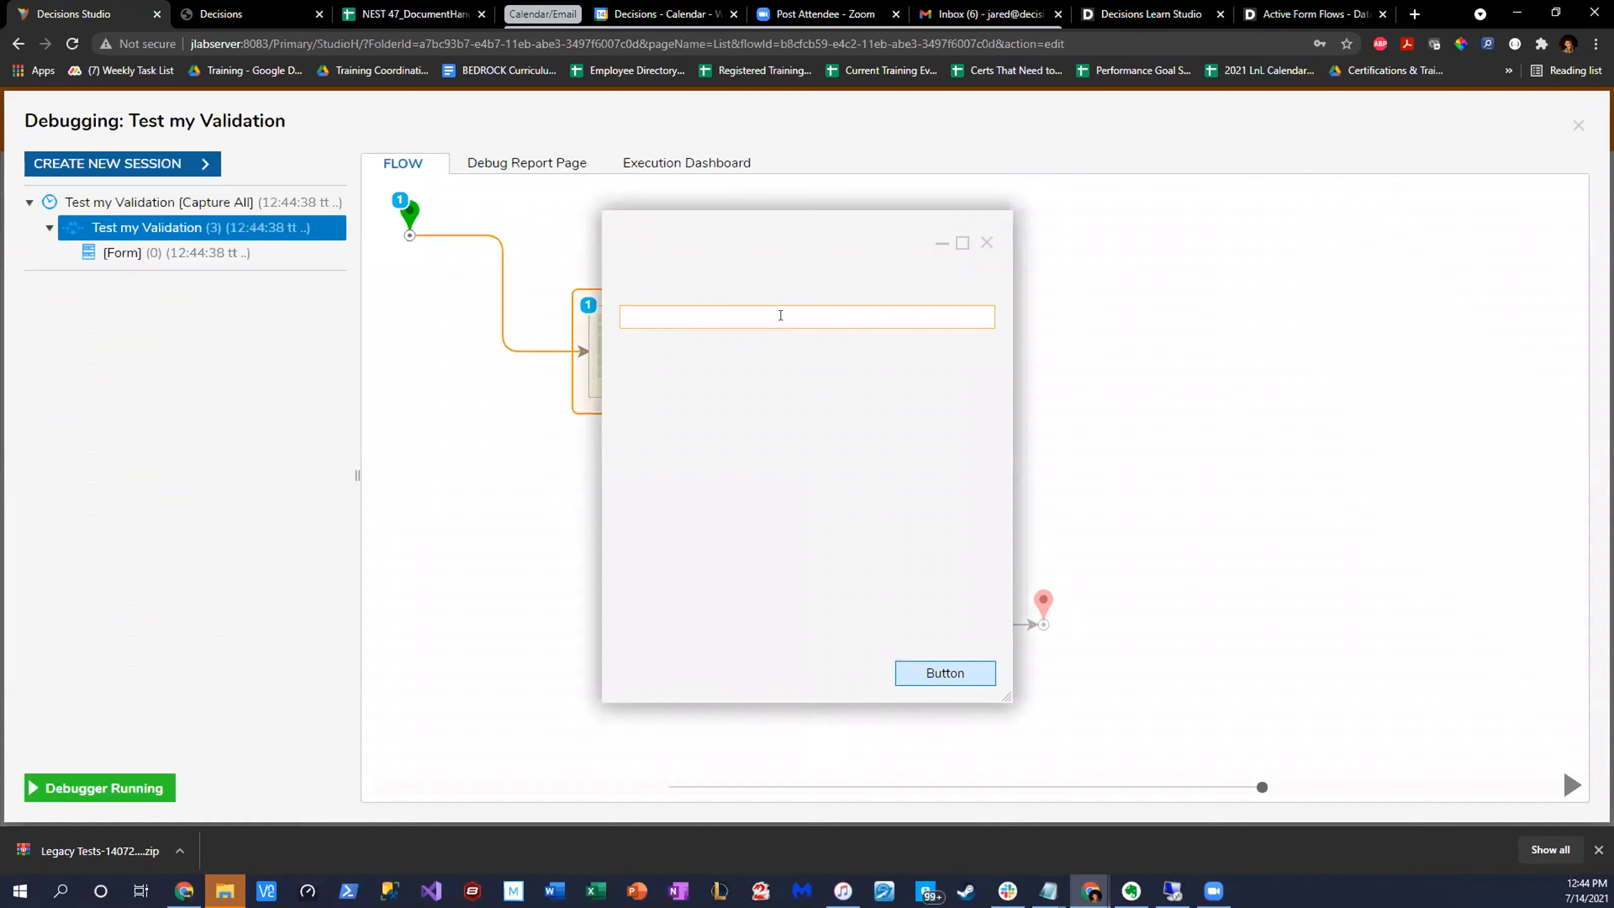
pyautogui.write('Josh')
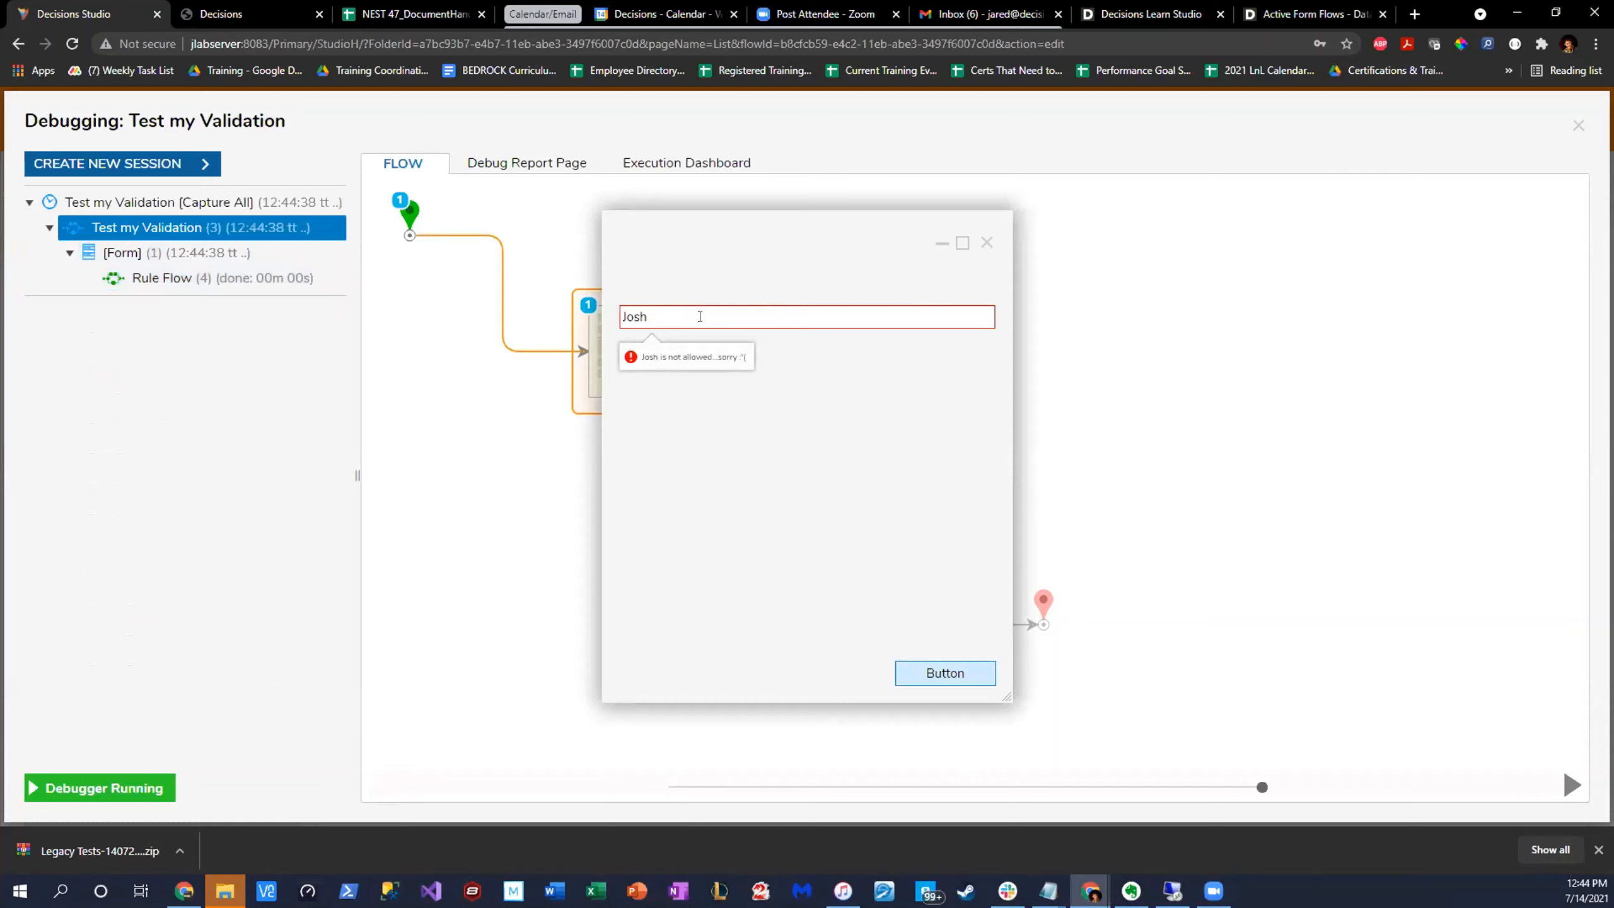
pyautogui.moveTo(813, 237); pyautogui.dragTo(941, 224)
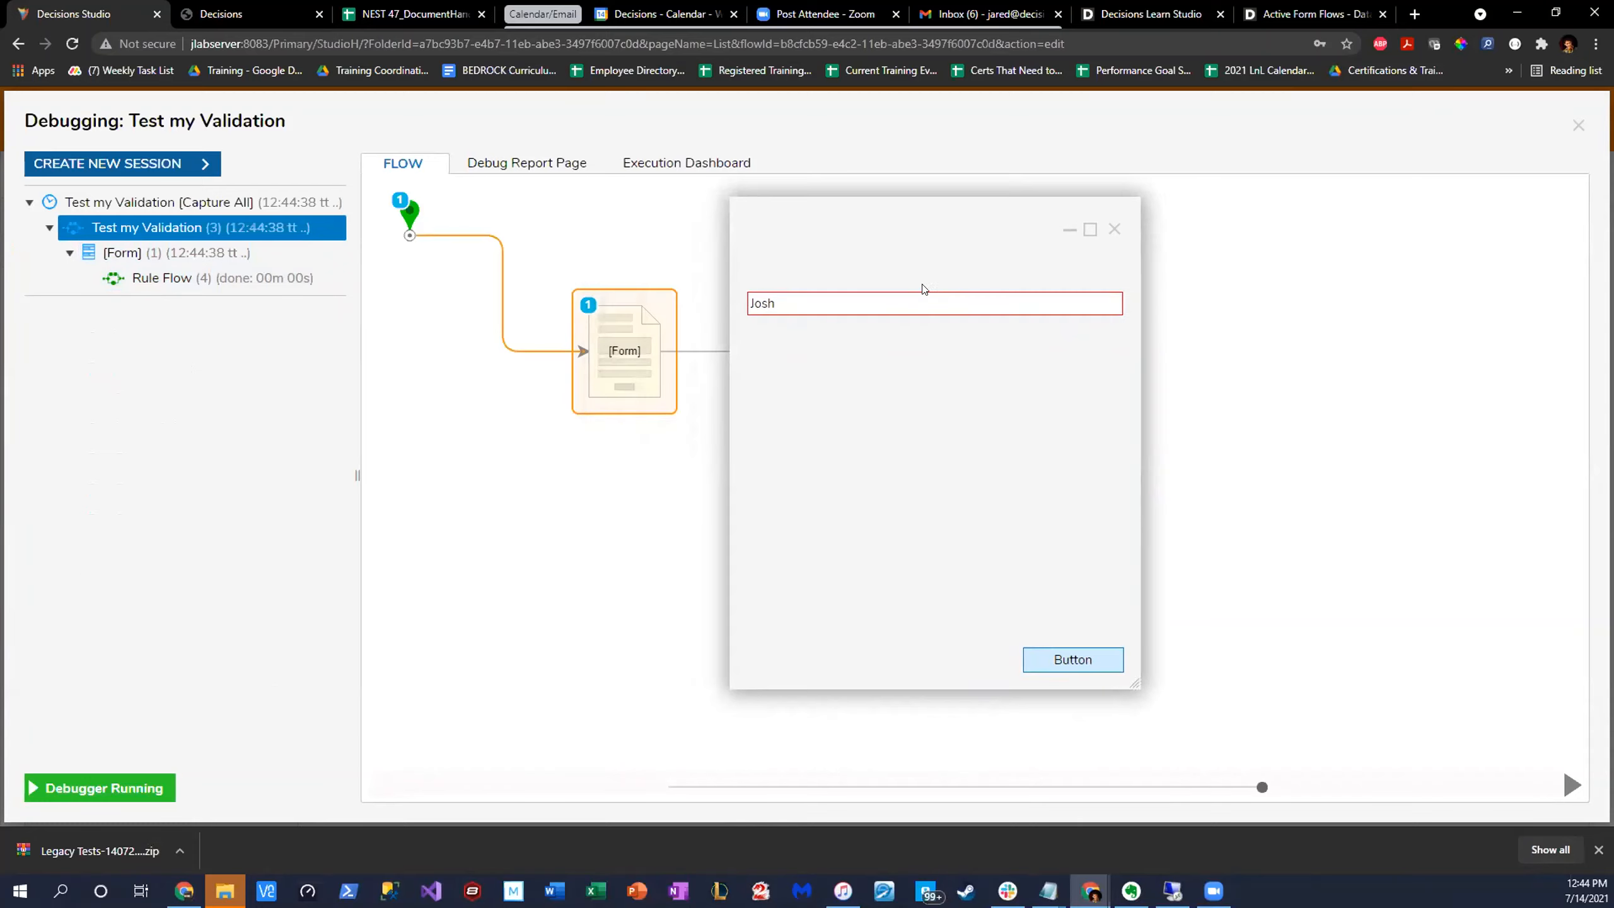
# - Replace the blocked name with a different one, submit the form and close the debugger
pyautogui.hotkey('ctrl', 'a')
pyautogui.write('Ja')
pyautogui.click(1094, 668)
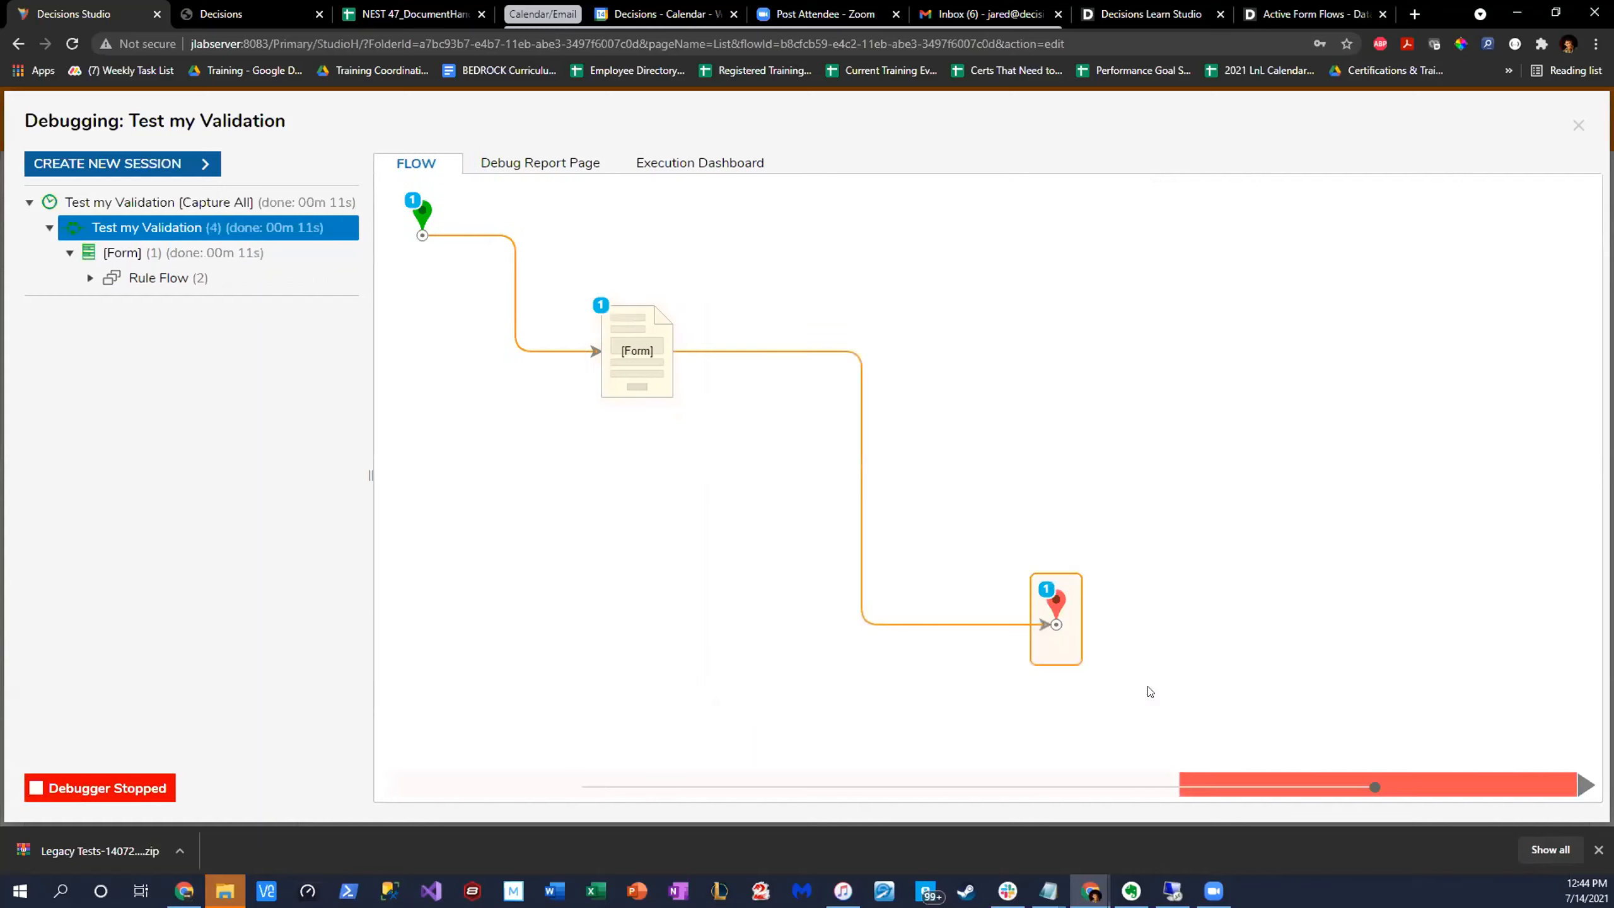
pyautogui.click(1577, 125)
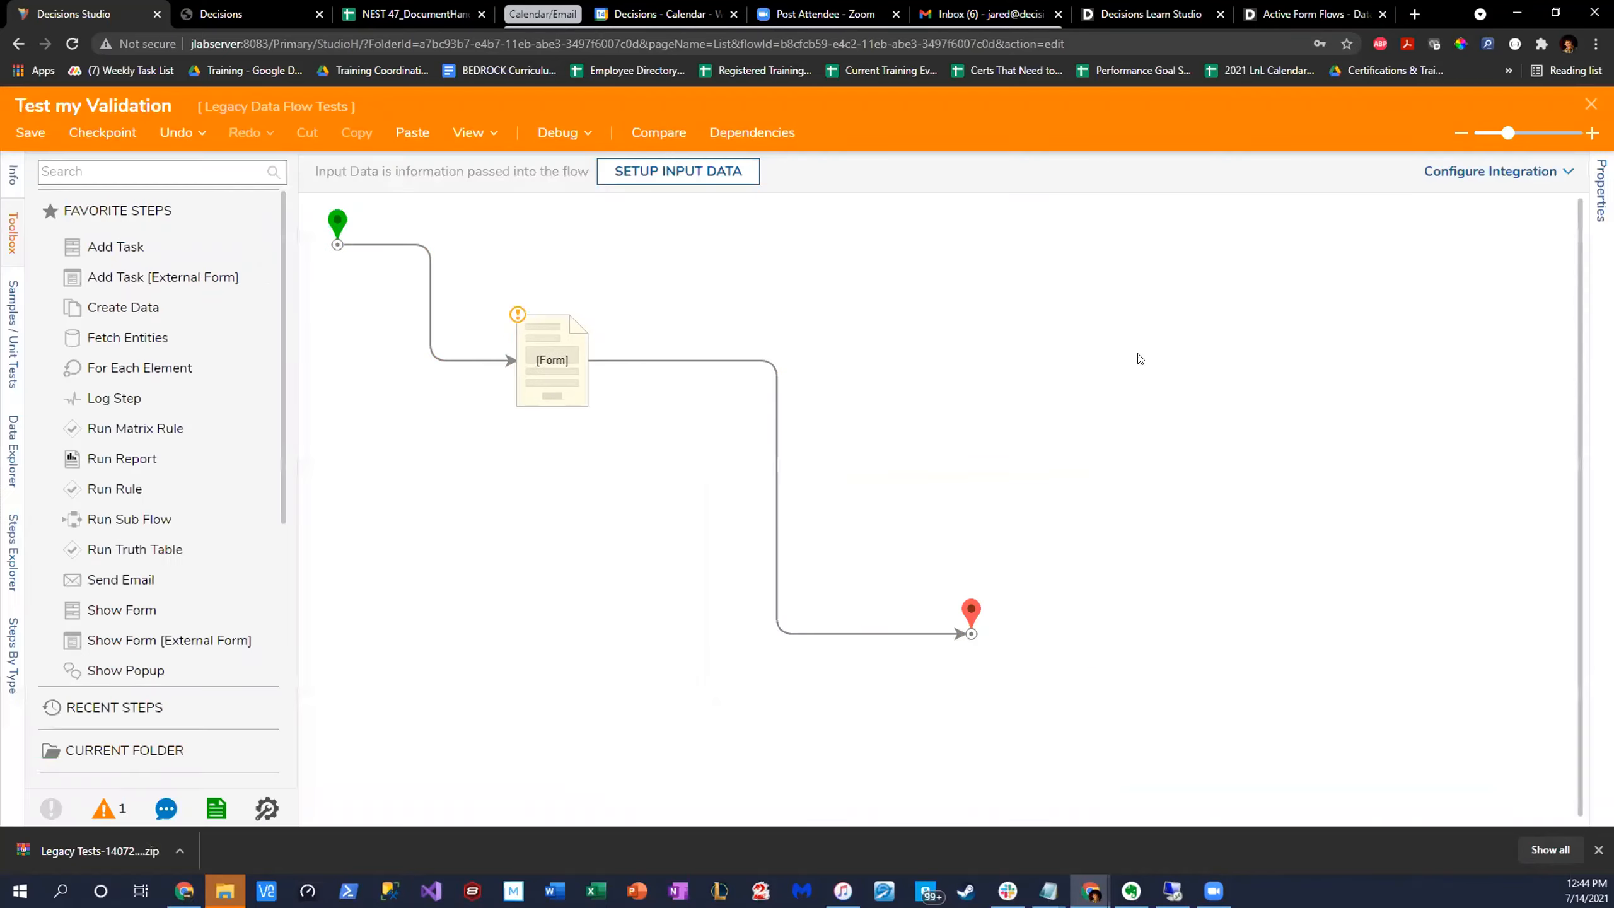